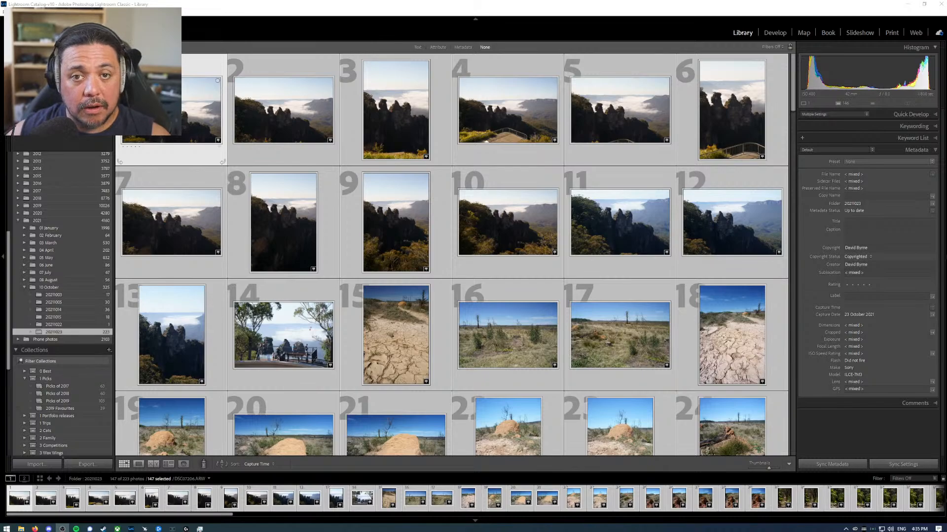
Step: Open the first selected photo in Loupe view and review the Echo Point shots one by one up to the lookout platform photo
key("e")
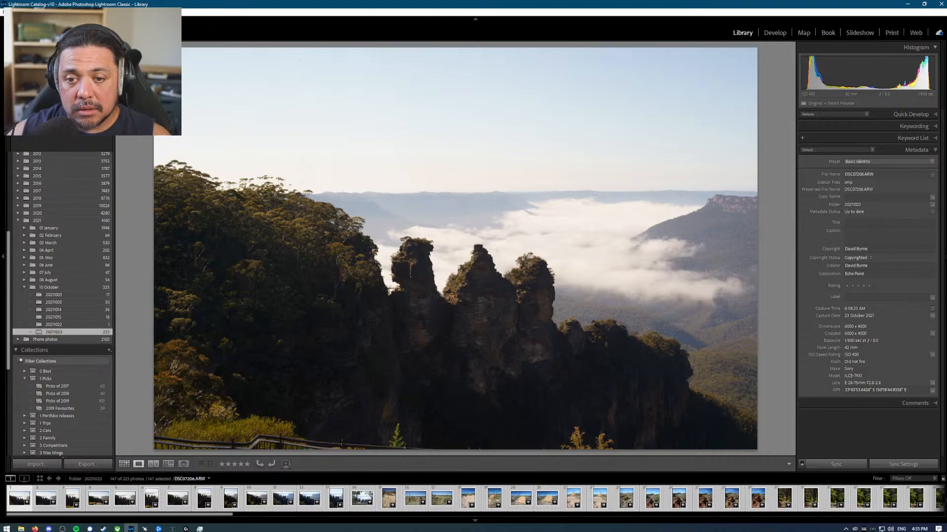
key("Right")
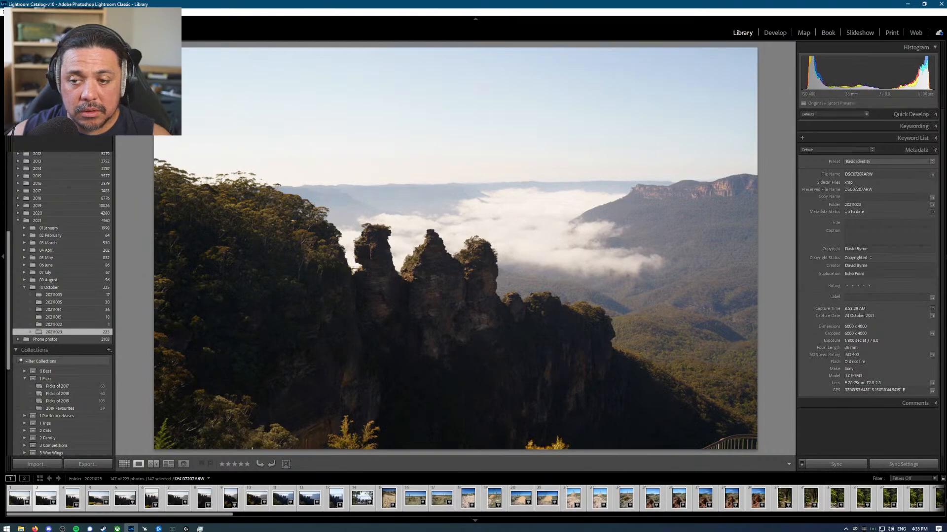
key("Right")
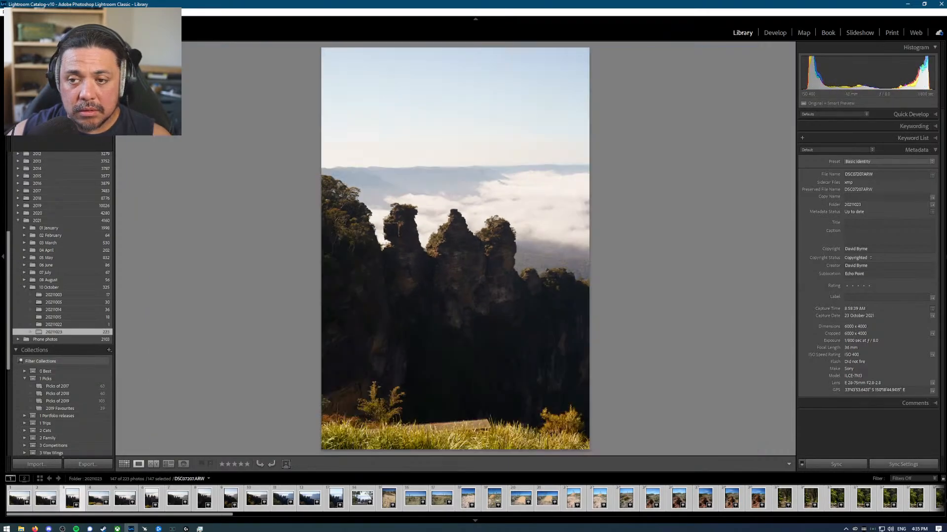
key("Right")
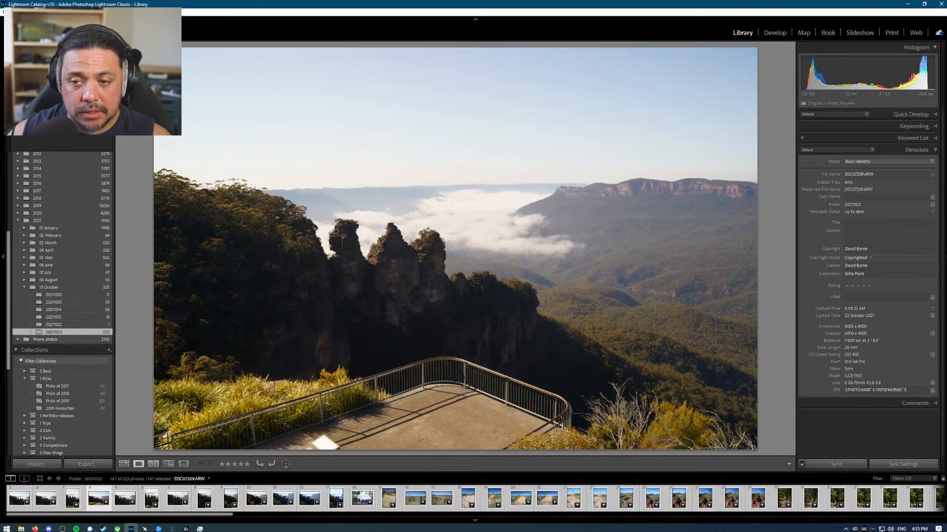
key("Right")
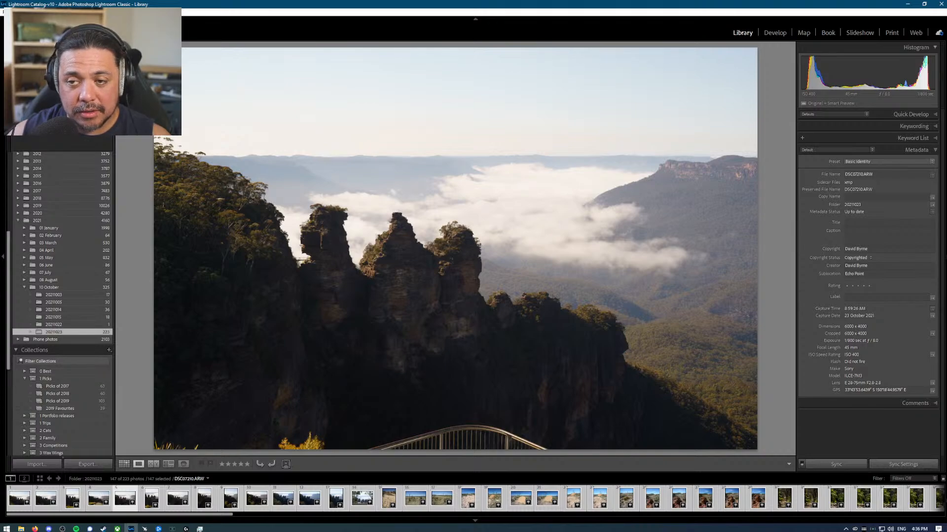
key("Right")
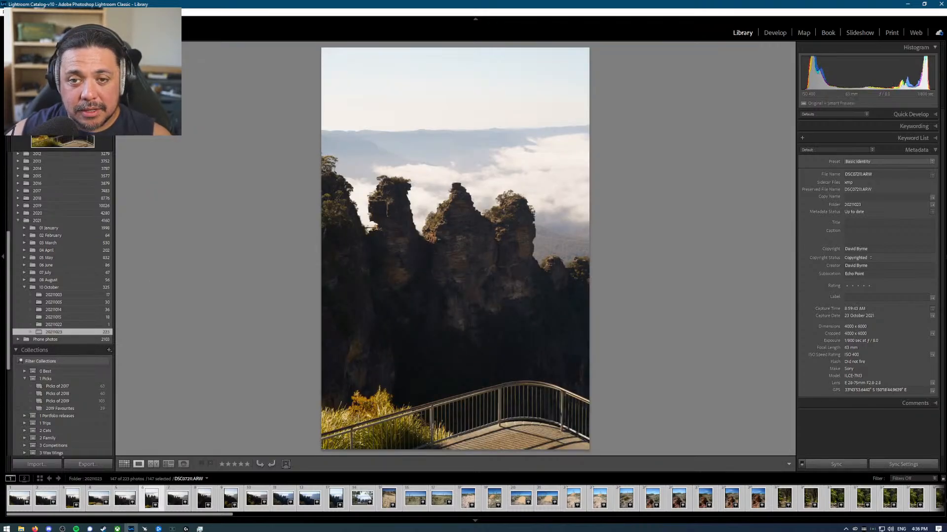
key("Right")
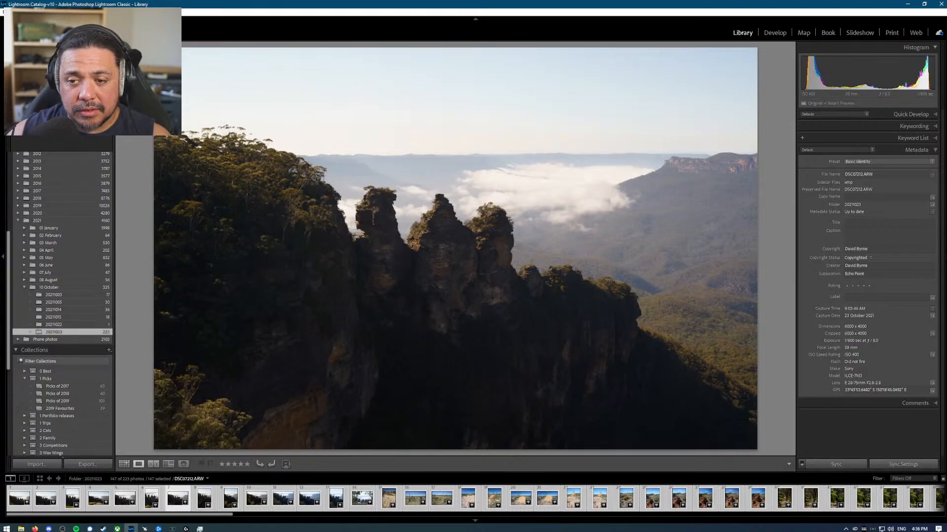
key("Right")
key("Right")
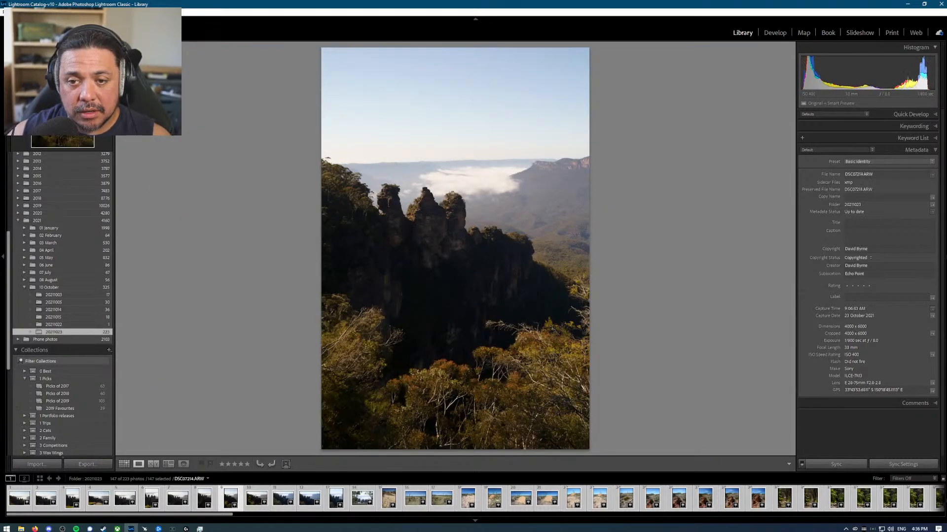
key("Right")
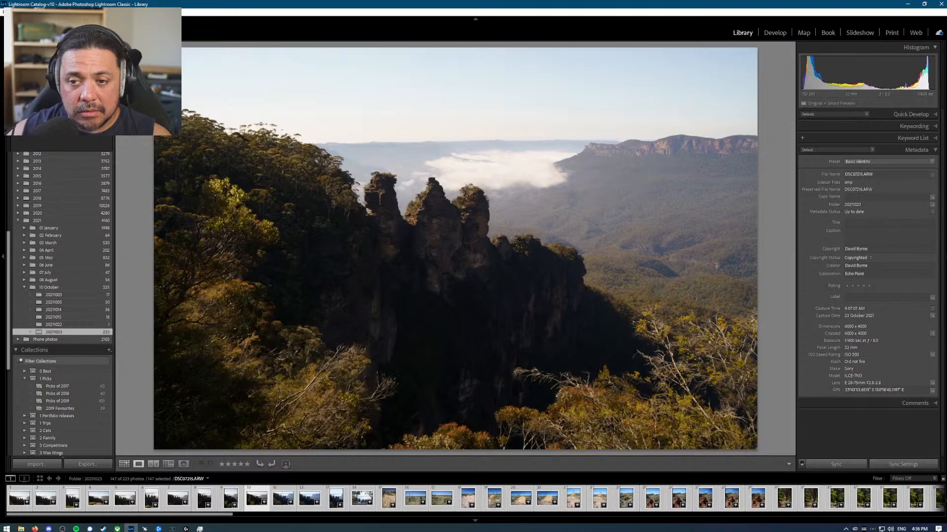
key("Right")
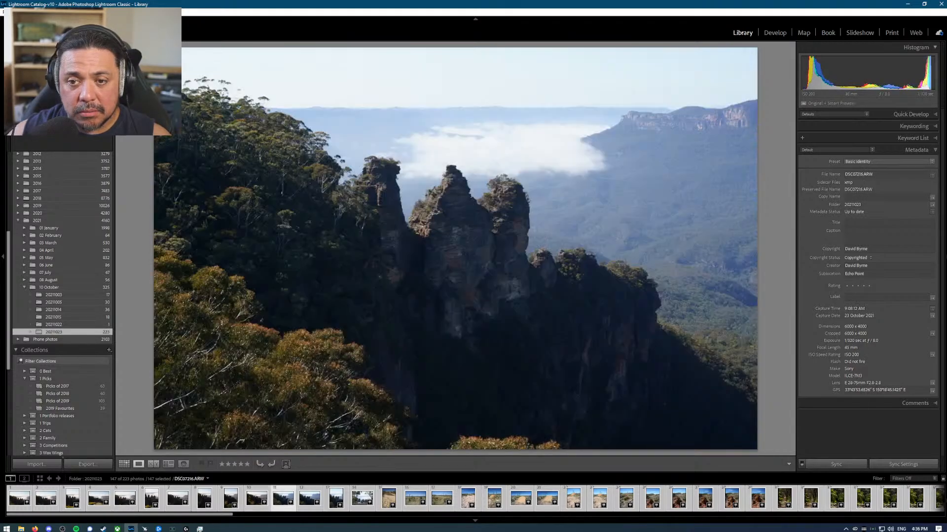
key("Right")
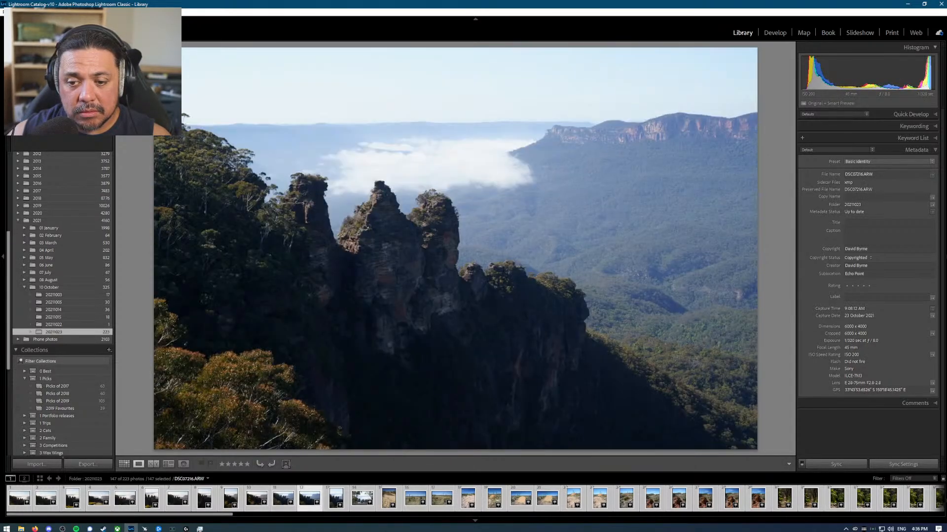
key("Right")
key("Right")
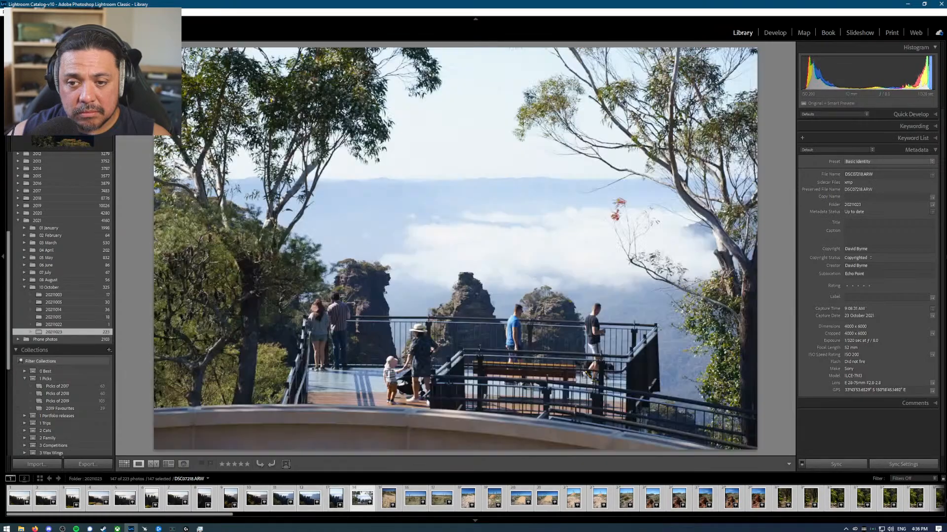
Step: Go back to the Three Sisters shots and compare the portrait frame DSC07214 with the landscape frame DSC07215
key("Left")
key("Left")
key("Left")
key("Left")
key("Left")
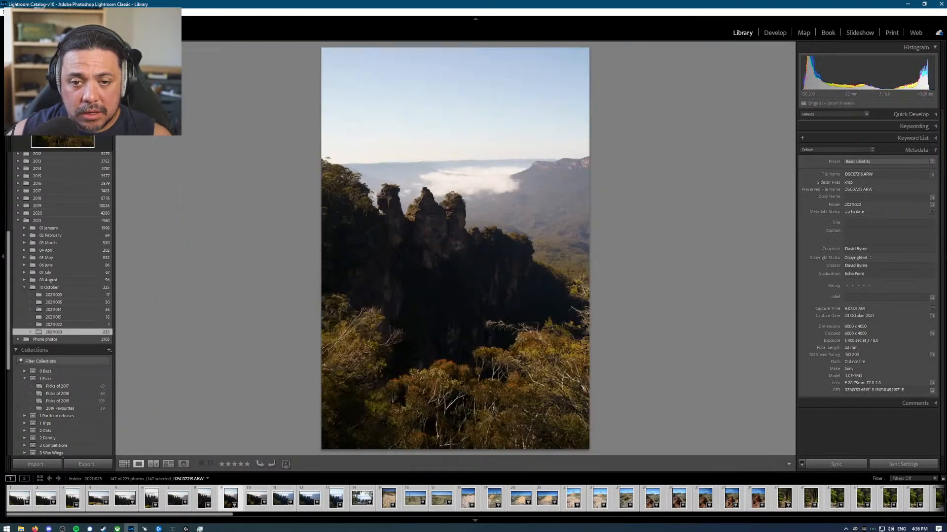
key("Right")
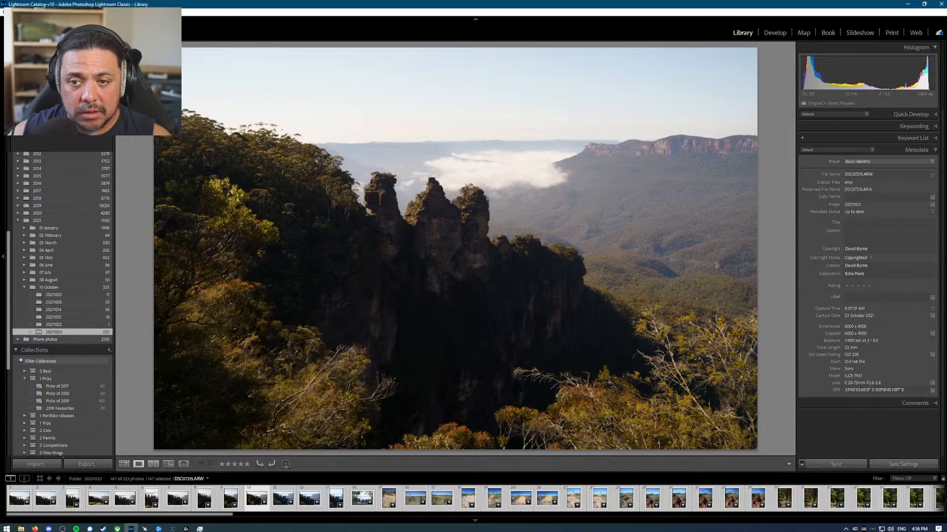
key("Left")
key("Right")
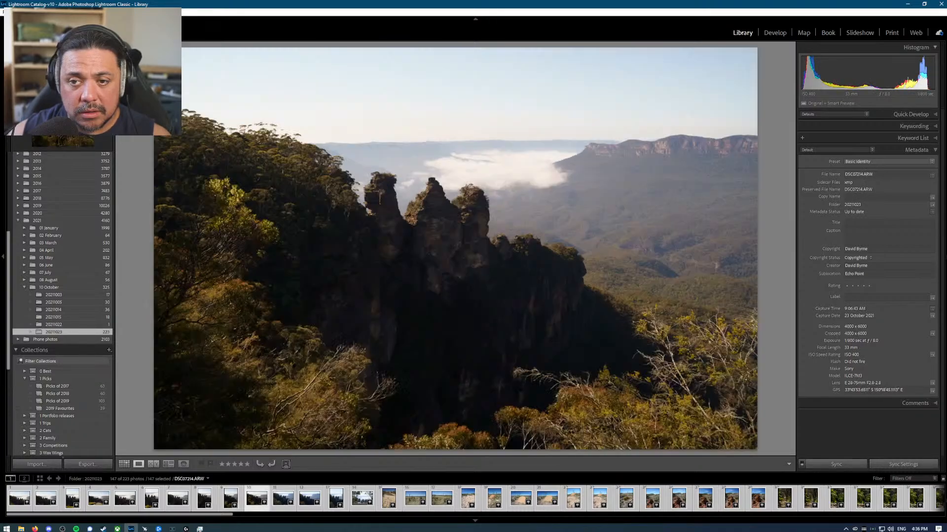
key("Left")
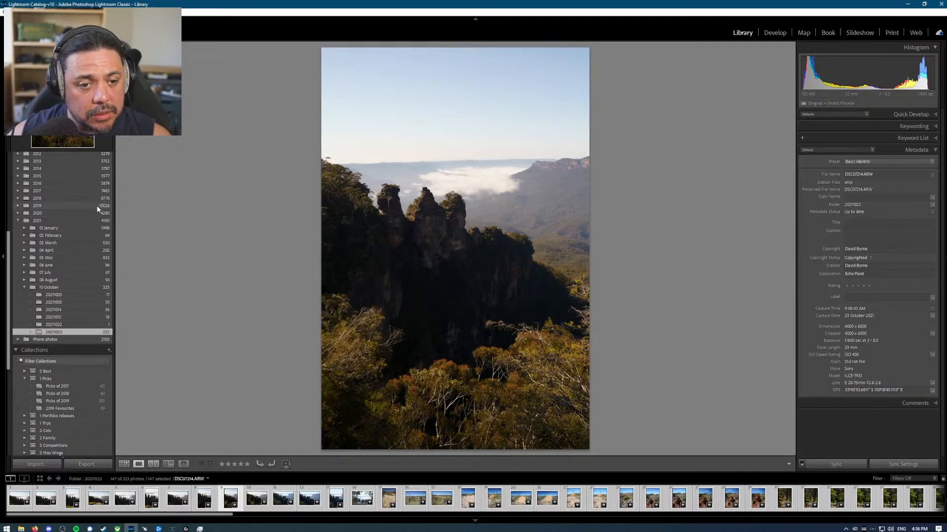
Step: Clear the Quick Collection in the catalog and set it as the target collection
scroll(97, 205, "up", 3)
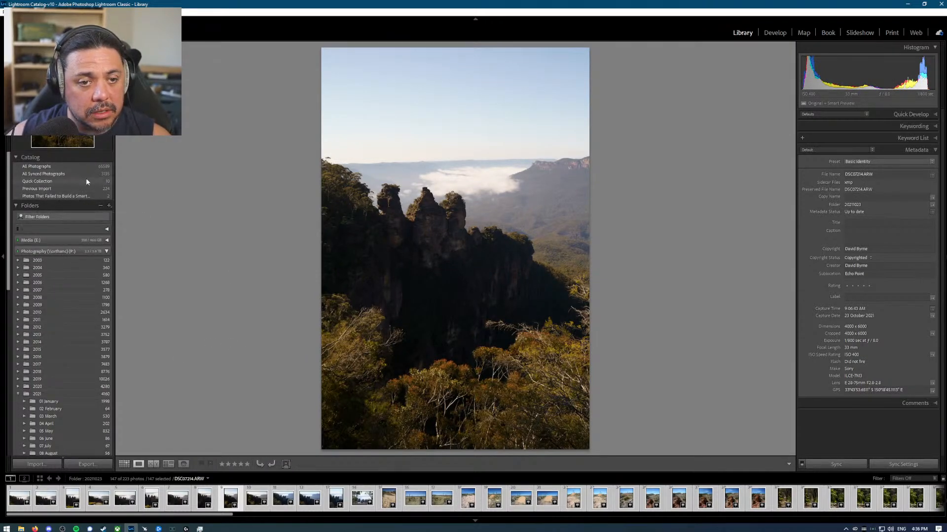
right_click(86, 181)
left_click(101, 190)
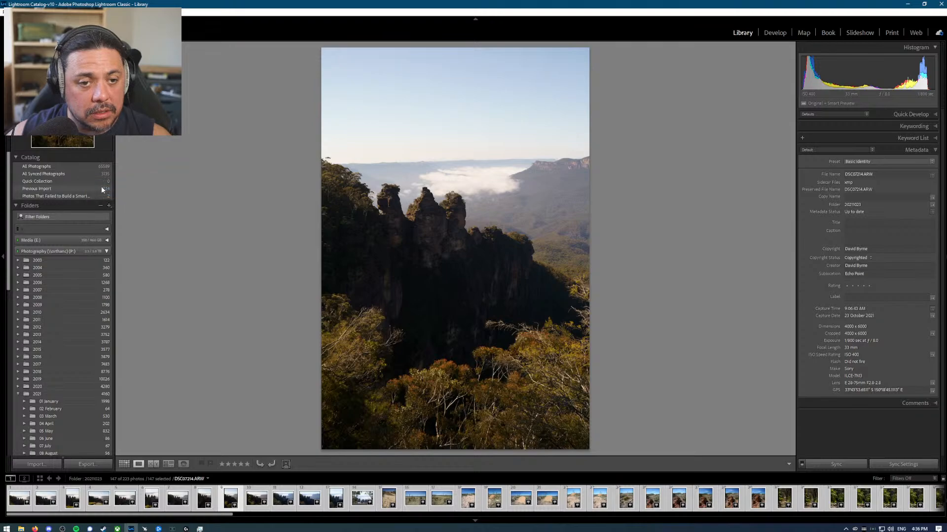
right_click(101, 186)
left_click(147, 200)
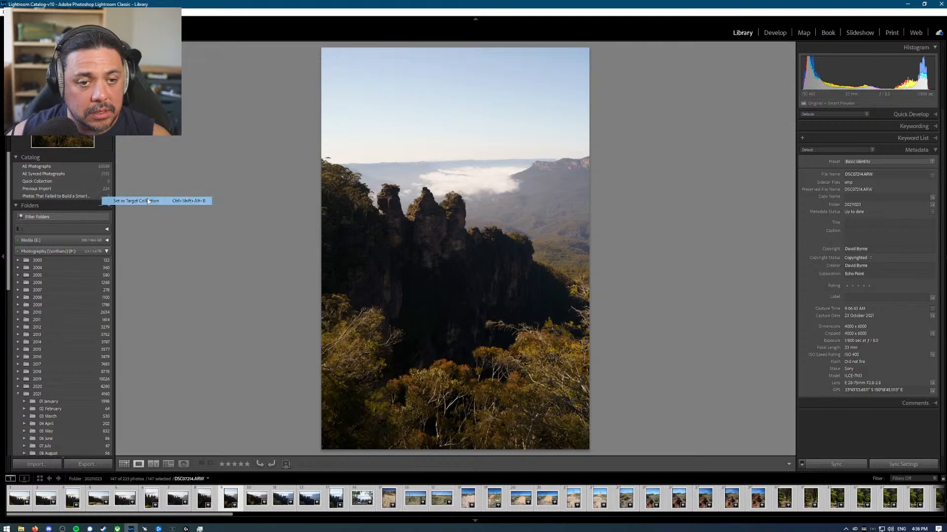
scroll(124, 286, "down", 5)
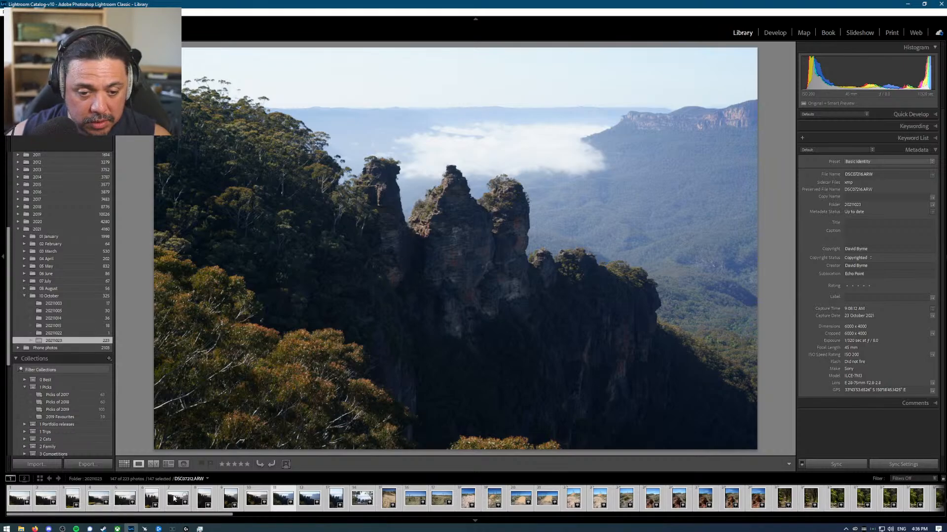
Step: Reduce the selection to the lookout photo DSC07209 alone and advance through the shots to DSC07215
left_click(94, 499)
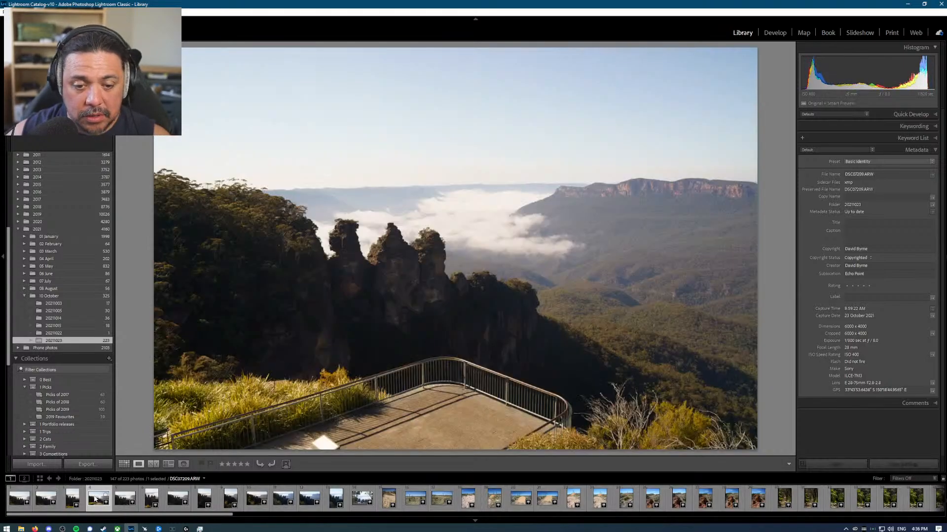
key("Right")
key("Right")
key("Right")
key("Right")
key("Right")
key("Right")
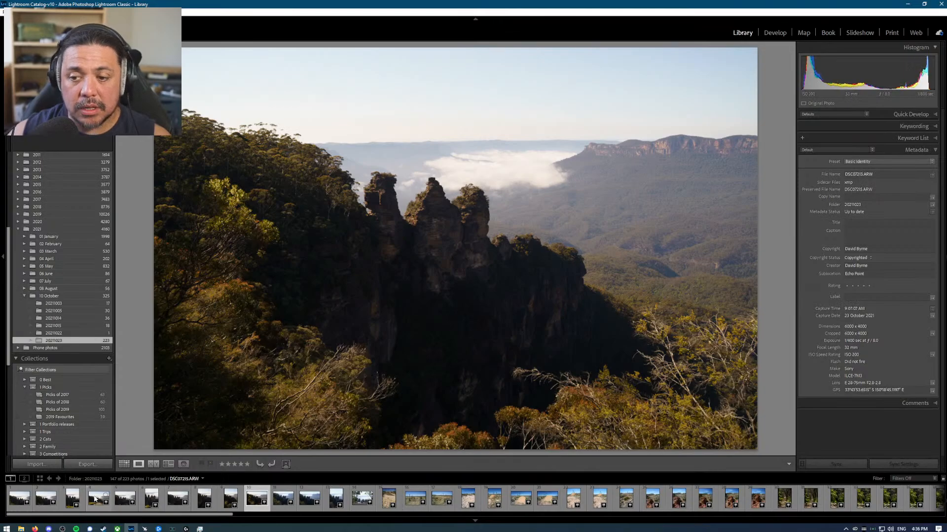
Step: Compare DSC07215 with the neighbouring portrait frame DSC07214 and add DSC07215 to the Quick Collection
key("Right")
key("Left")
key("Left")
key("Right")
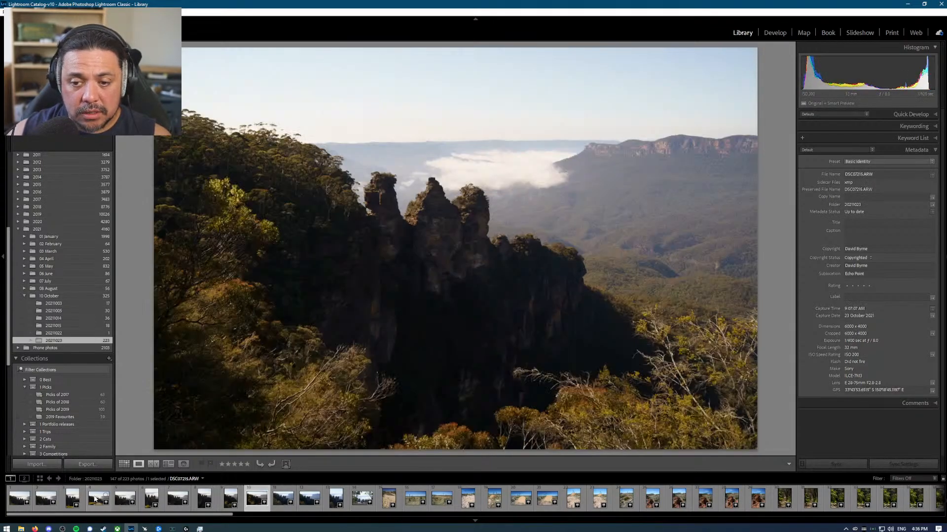
key("Left")
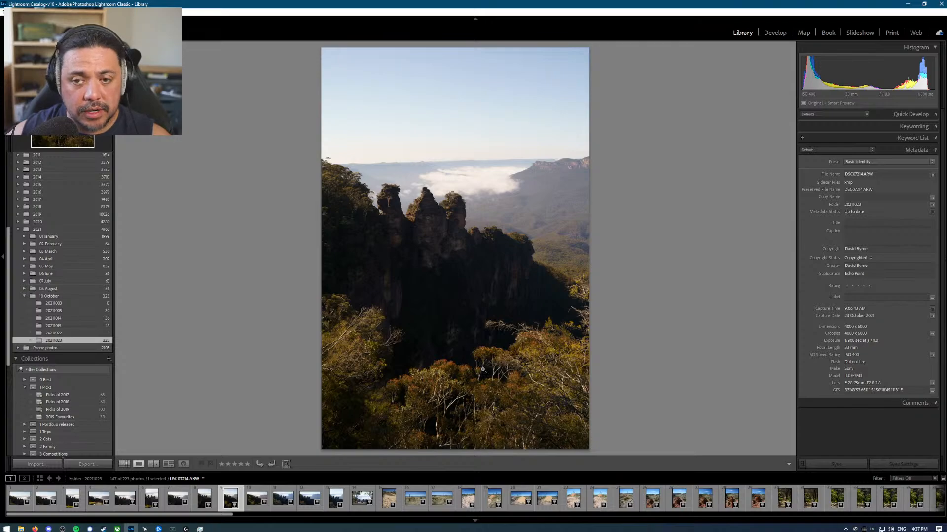
key("Right")
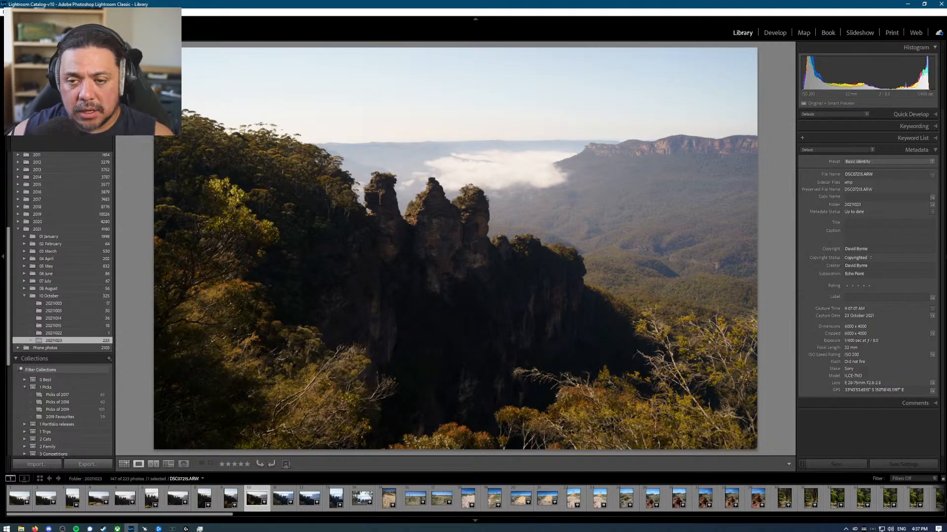
key("Left")
key("Right")
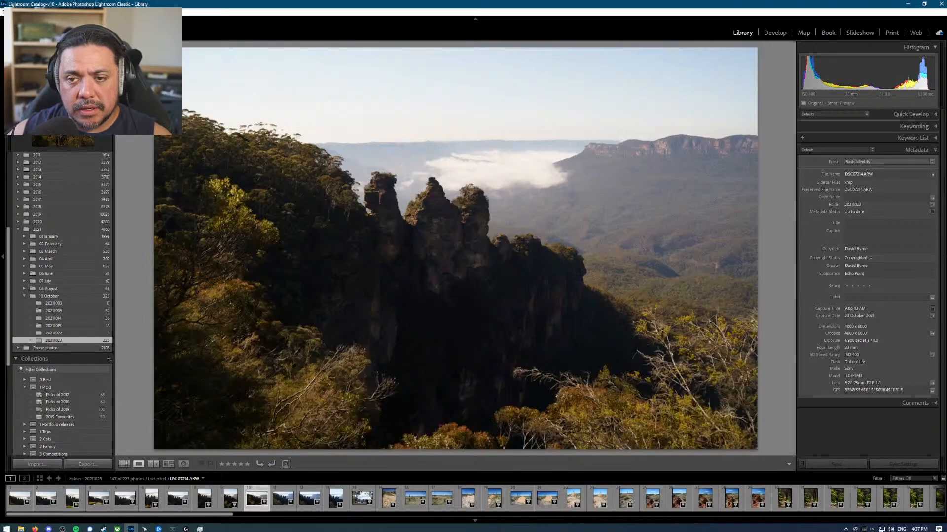
key("Left")
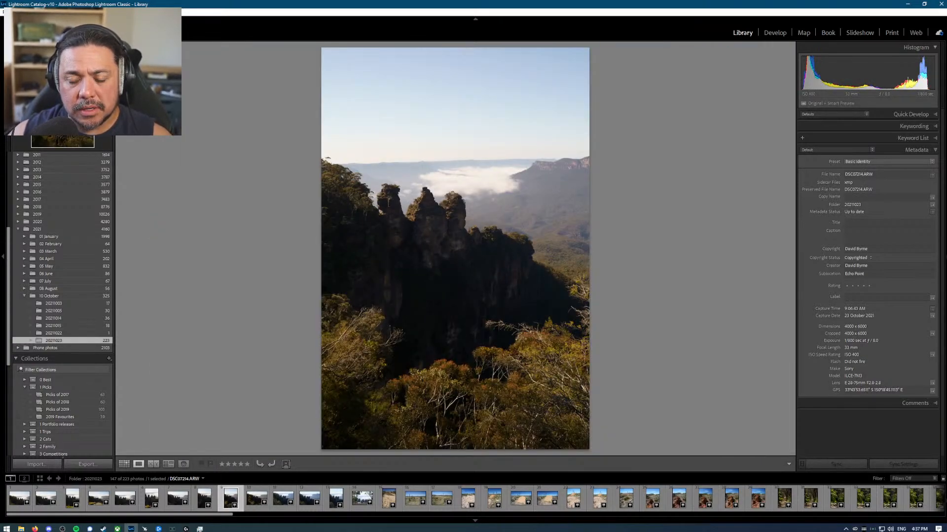
key("Right")
key("Left")
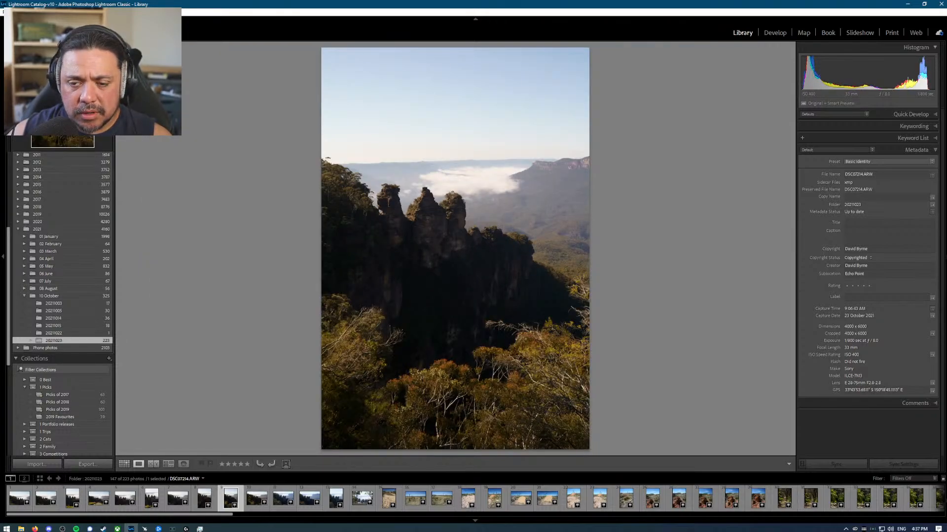
key("Right")
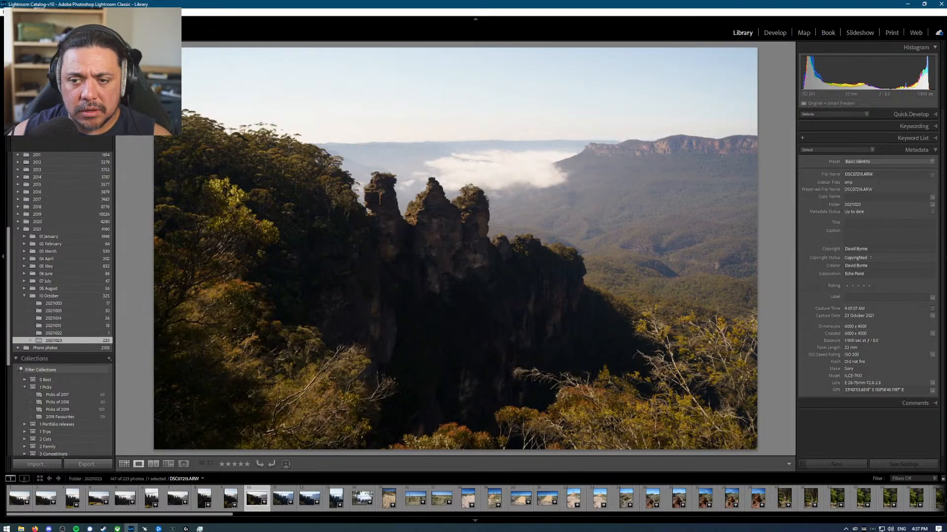
key("Left")
key("Right")
key("Left")
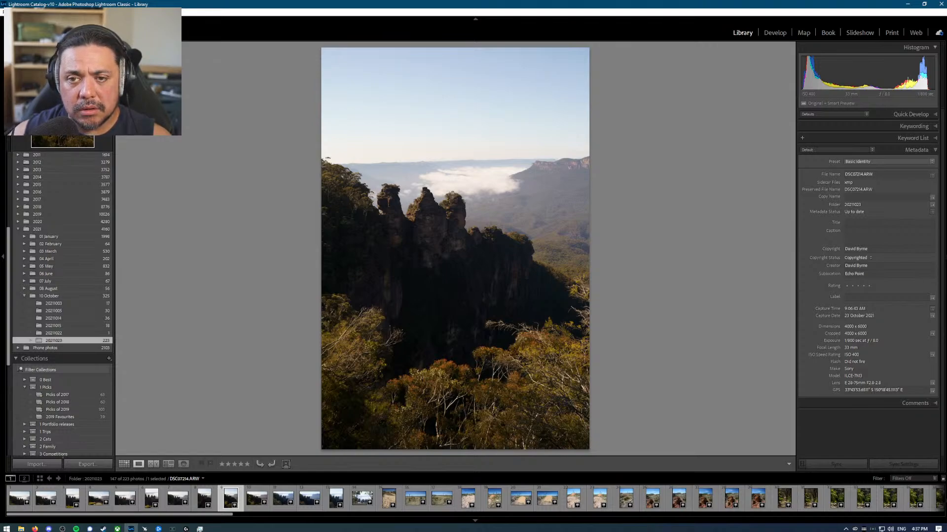
key("Right")
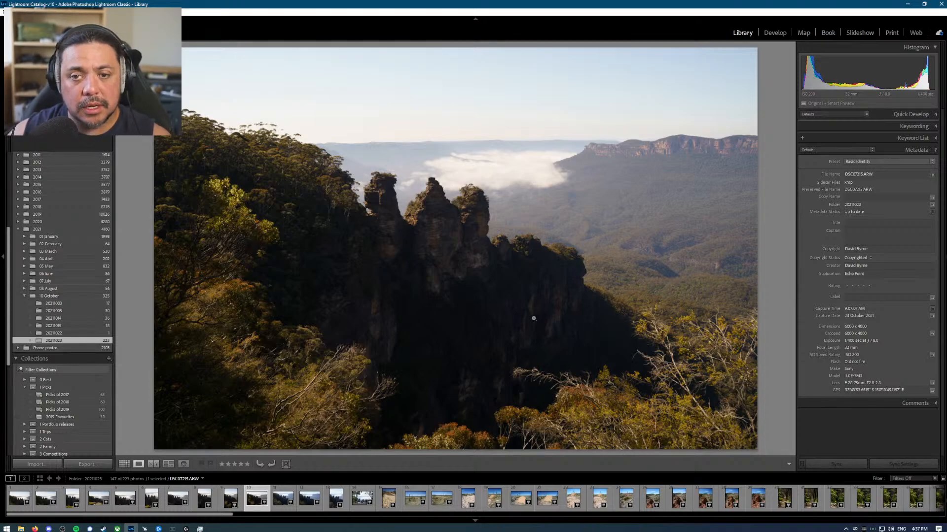
key("b")
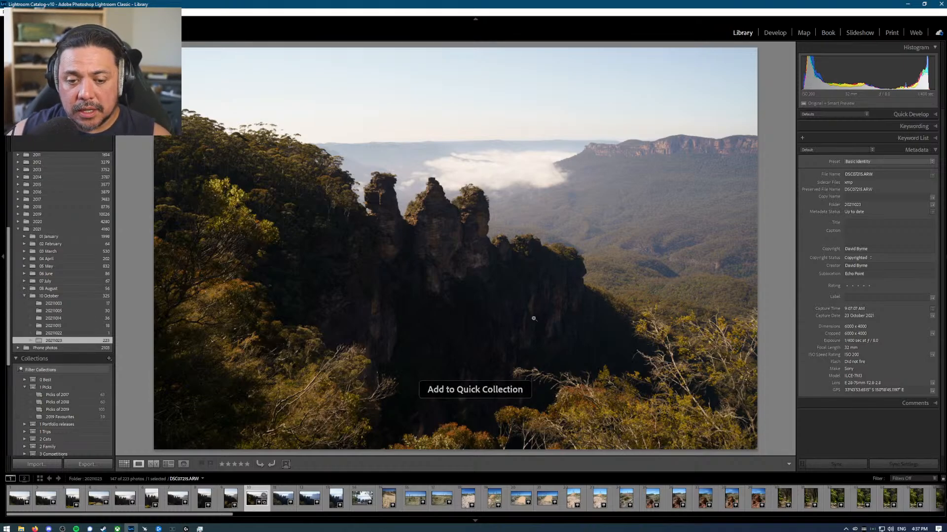
Step: Review the remaining Three Sisters shots after DSC07215 and continue to the second cracked-earth portrait from Newnes Plateau
key("Right")
key("Right")
key("Right")
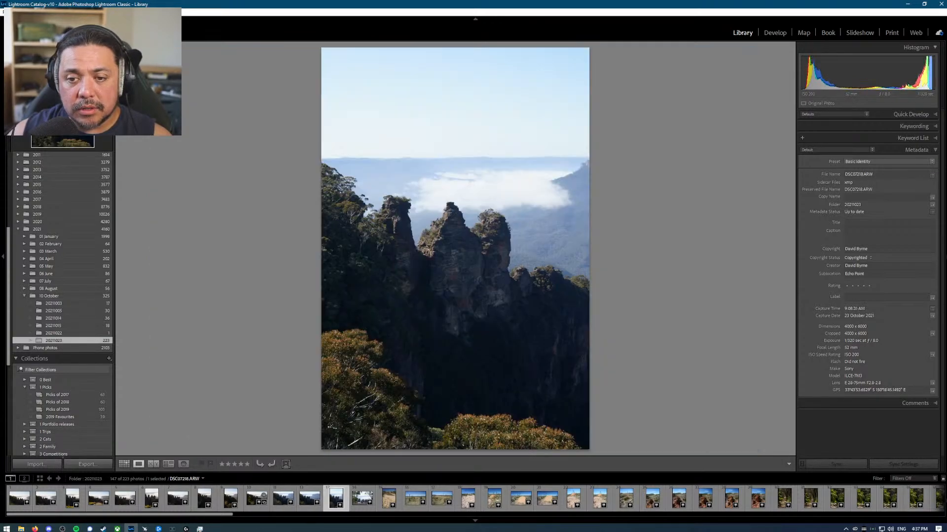
key("Right")
key("Right")
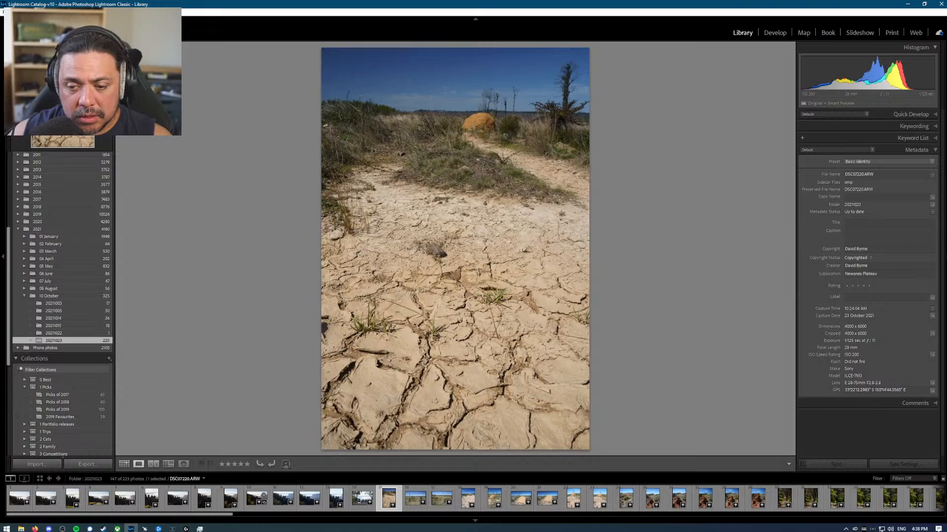
key("Right")
key("Right")
key("Right")
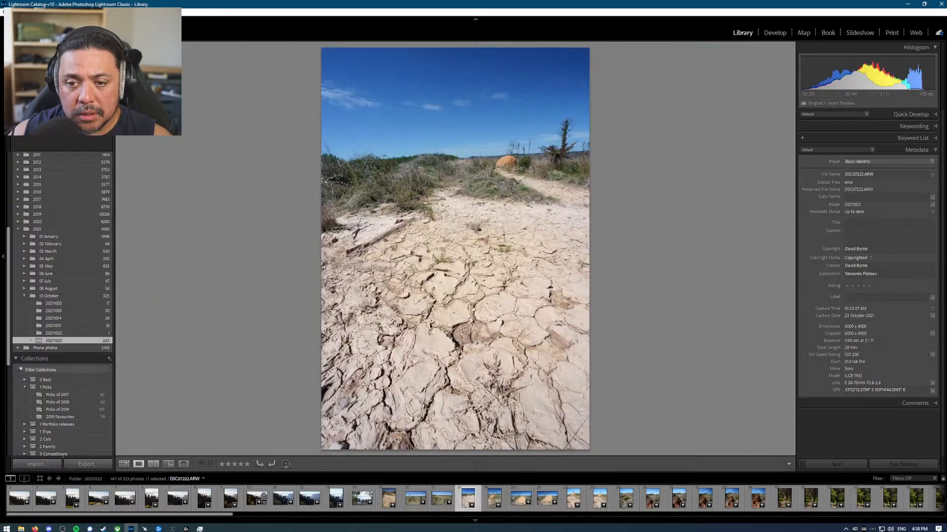
Step: Return to cracked-earth frame DSC07220 and survey it together with the three shots that follow, through the second cracked-earth portrait
key("Left")
key("Left")
key("Left")
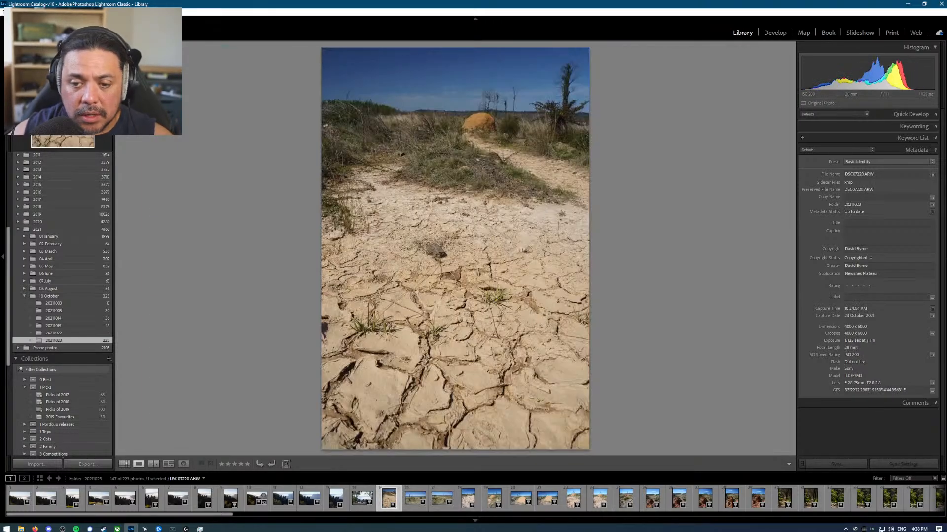
left_click(468, 500, "shift")
key("n")
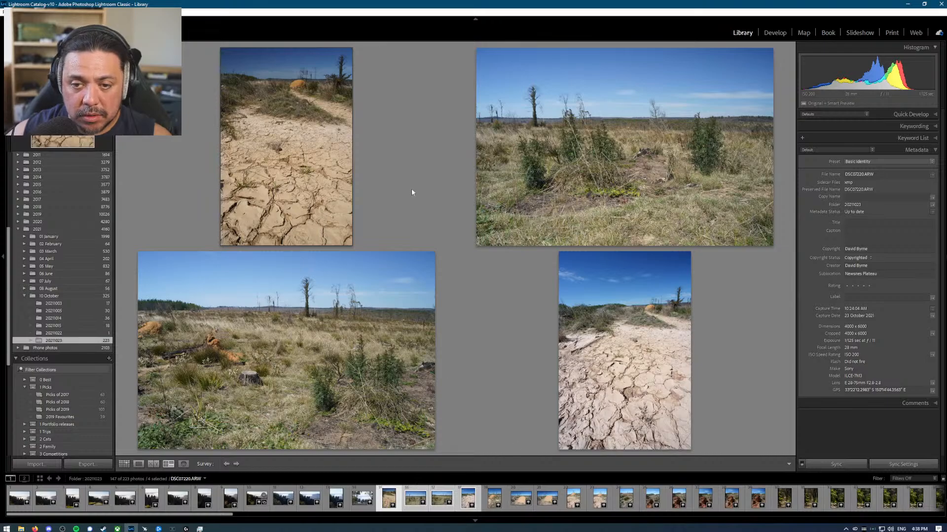
Step: Remove the two grassland landscapes from the survey, then single out cracked-earth portrait DSC07220 and add it to the Quick Collection
left_click(430, 446)
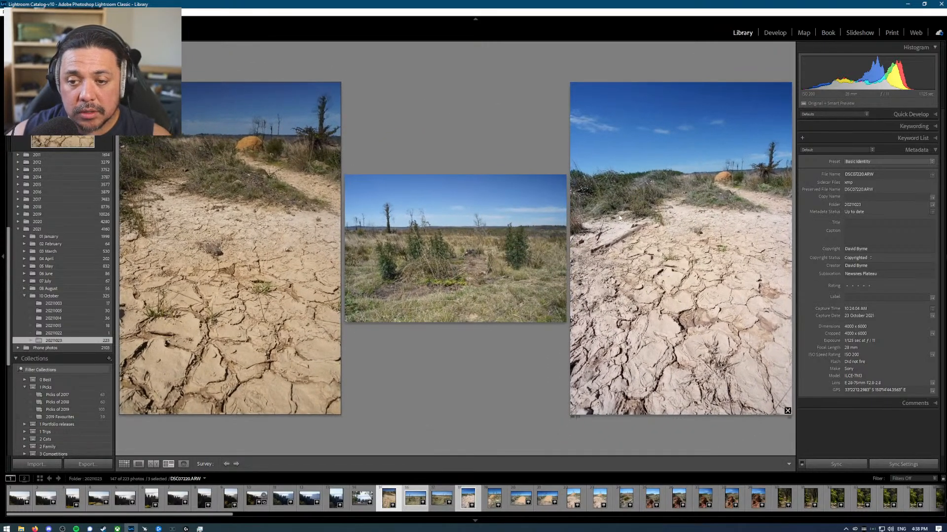
left_click(562, 319)
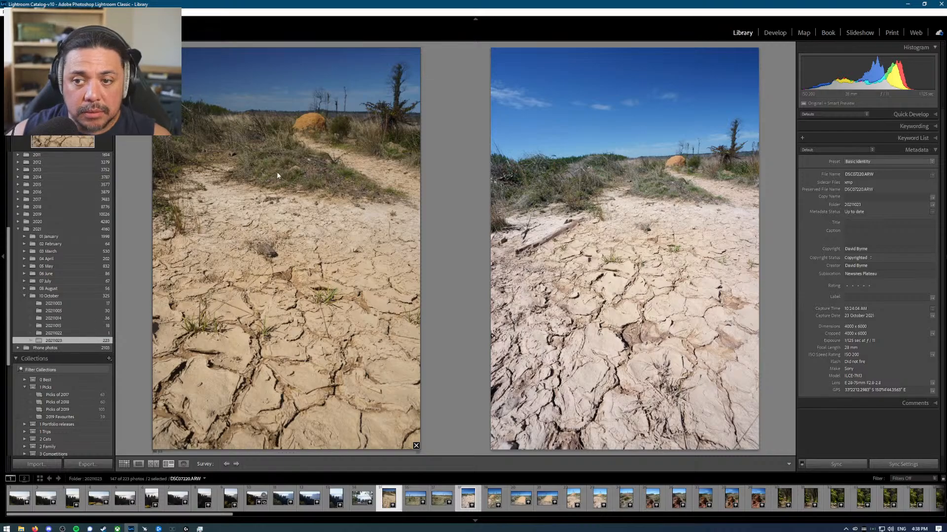
left_click(385, 507)
key("b")
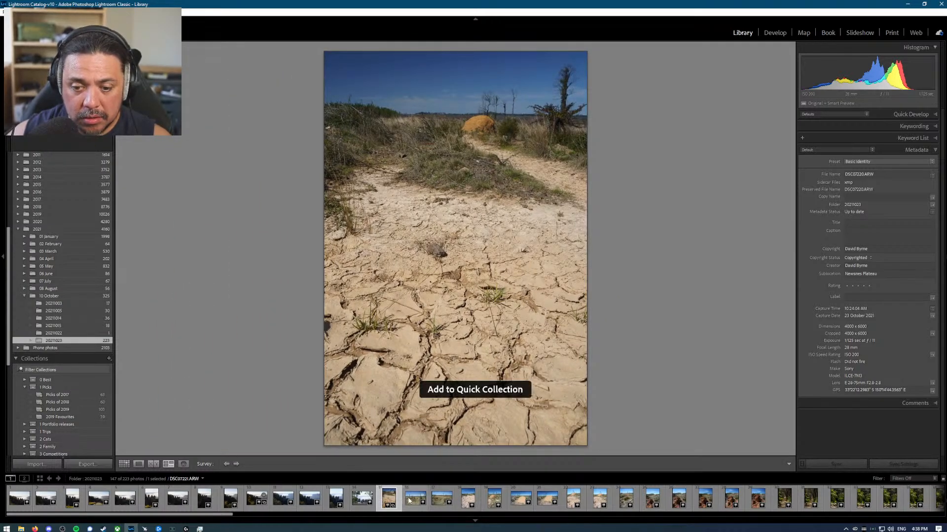
Step: Review the shots from grassland frame DSC07221 onward and compare the earth mound frames DSC07224, DSC07225 and DSC07226
left_click(409, 502)
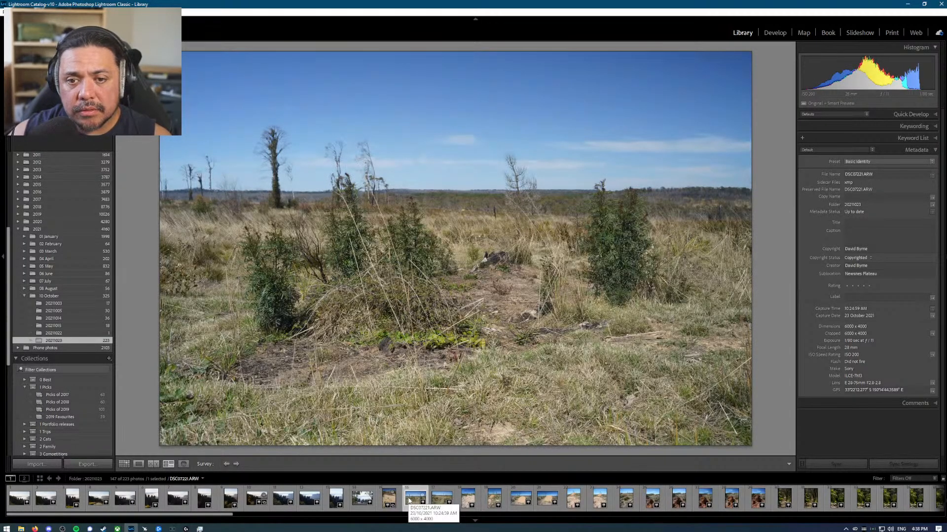
key("Right")
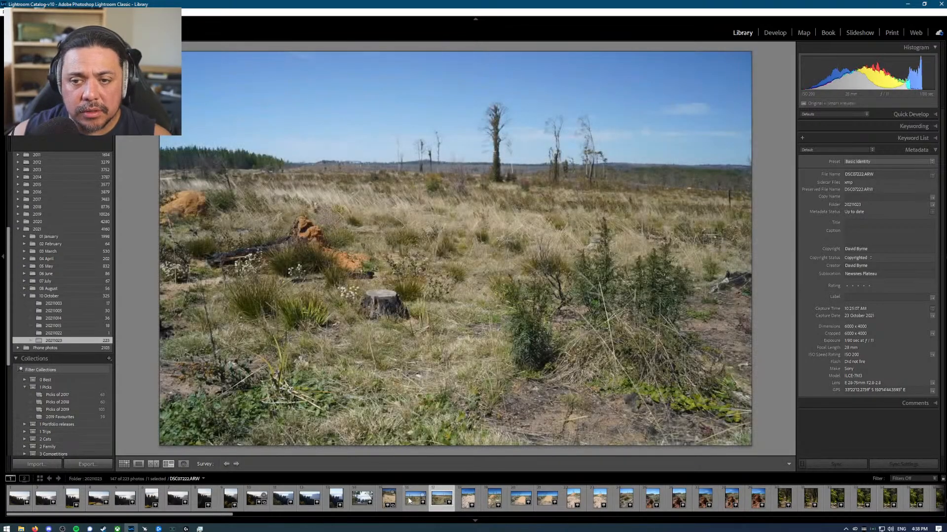
key("Right")
key("Right")
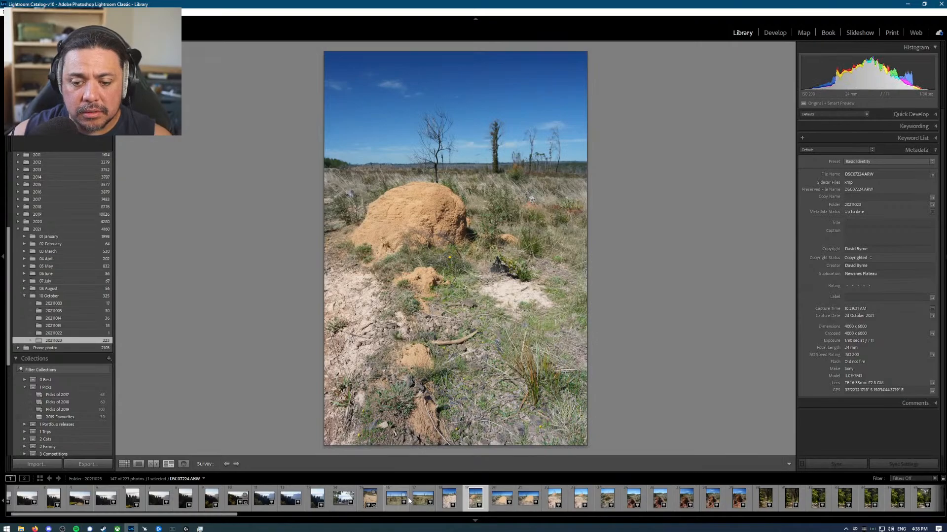
key("Right")
key("Right")
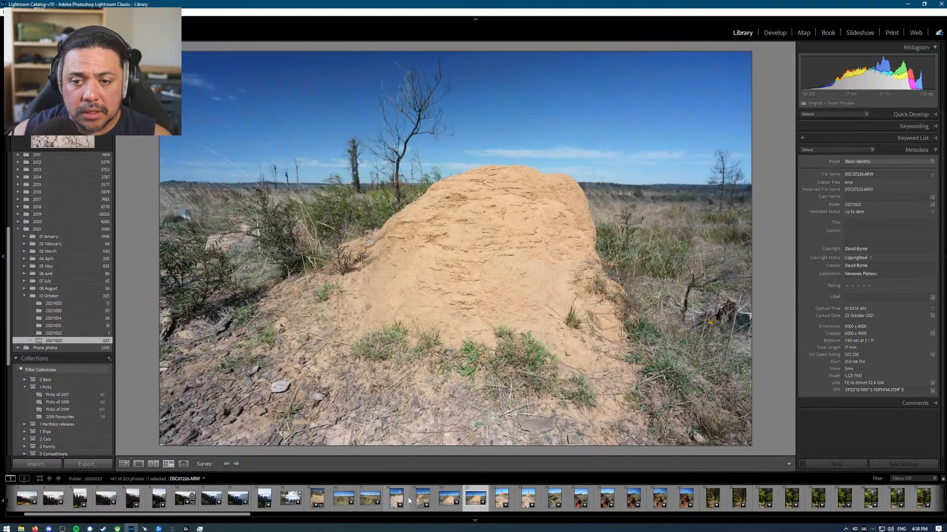
key("Left")
key("Left")
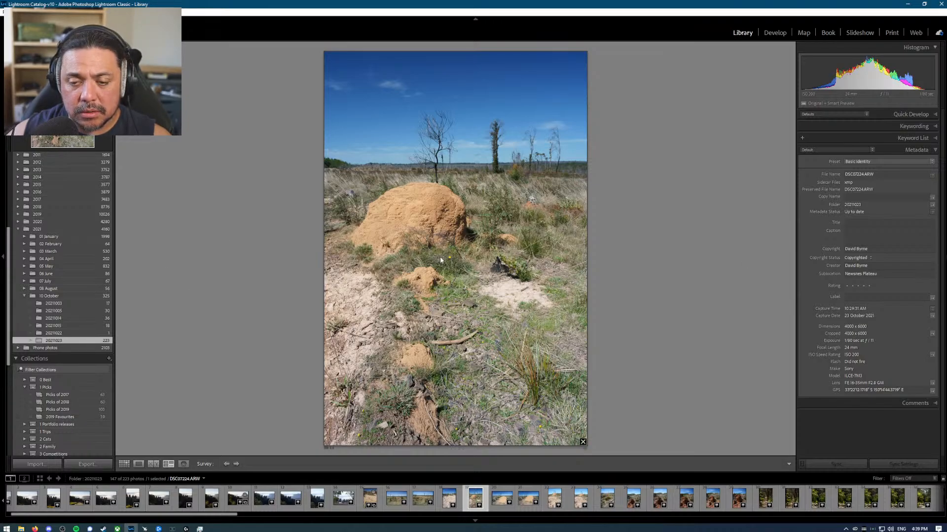
key("Right")
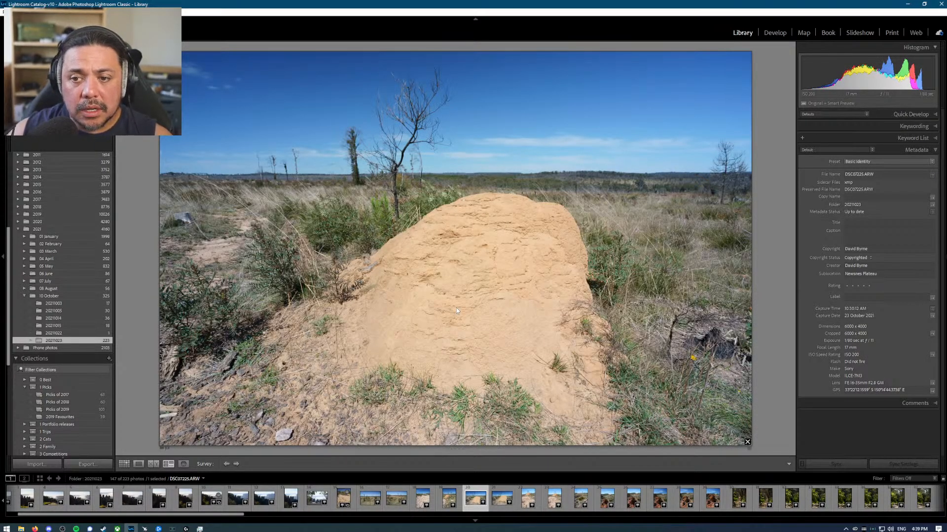
key("Right")
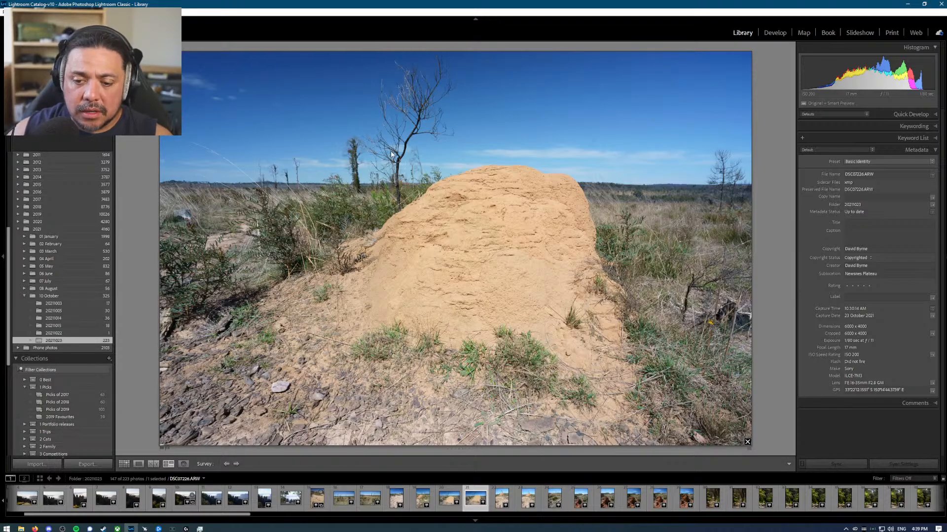
Step: Compare the portrait mound frames DSC07227 and DSC07228, then examine the fallen log shot DSC07229 against DSC07230
key("Right")
key("Right")
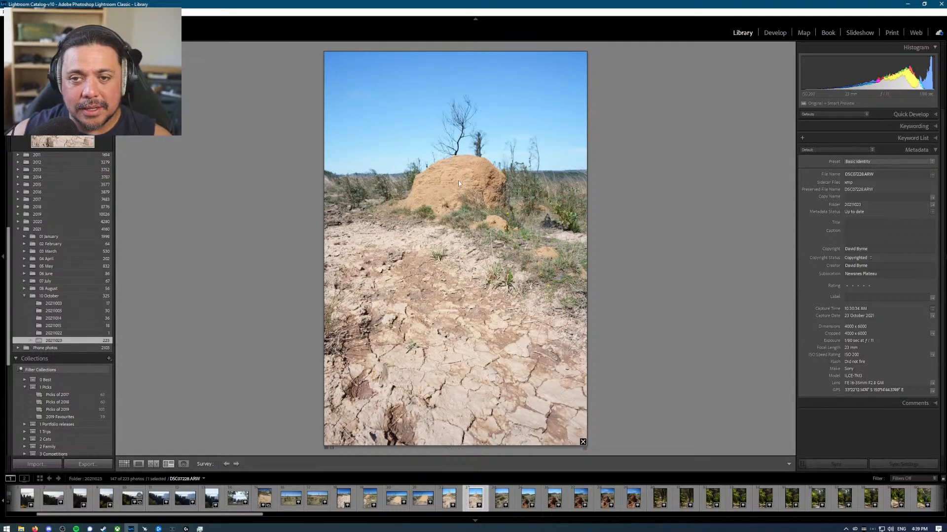
key("Left")
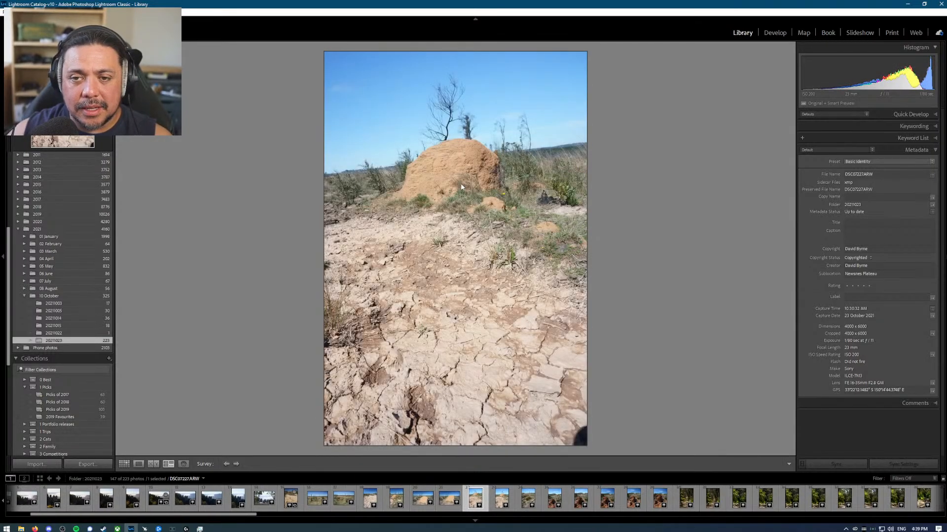
key("Right")
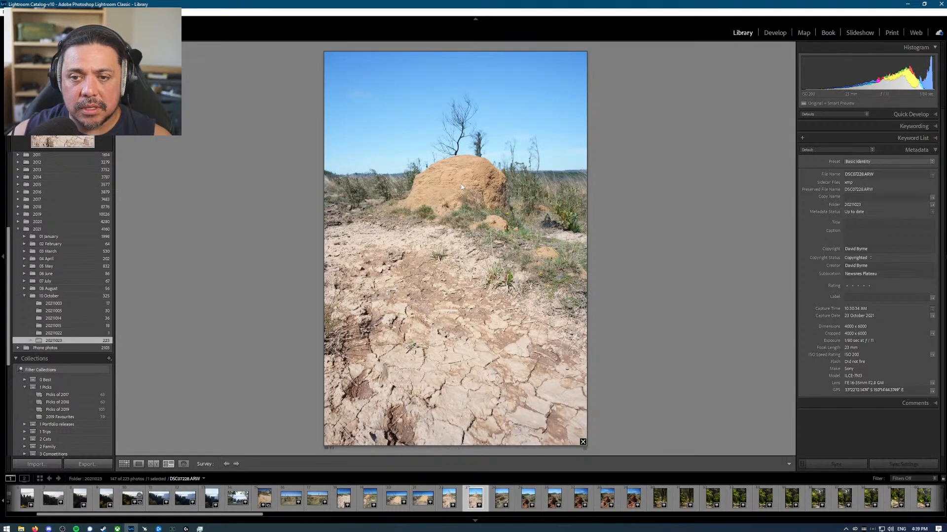
key("Right")
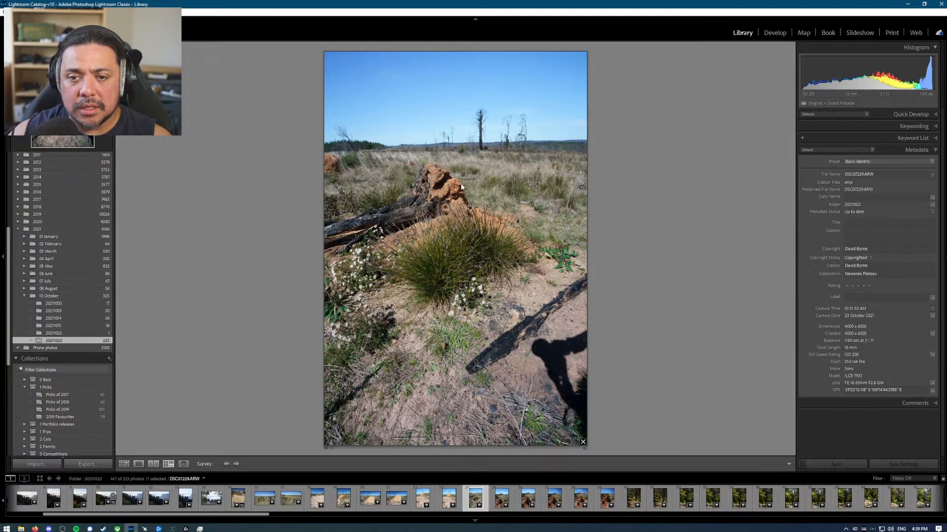
key("Right")
key("Left")
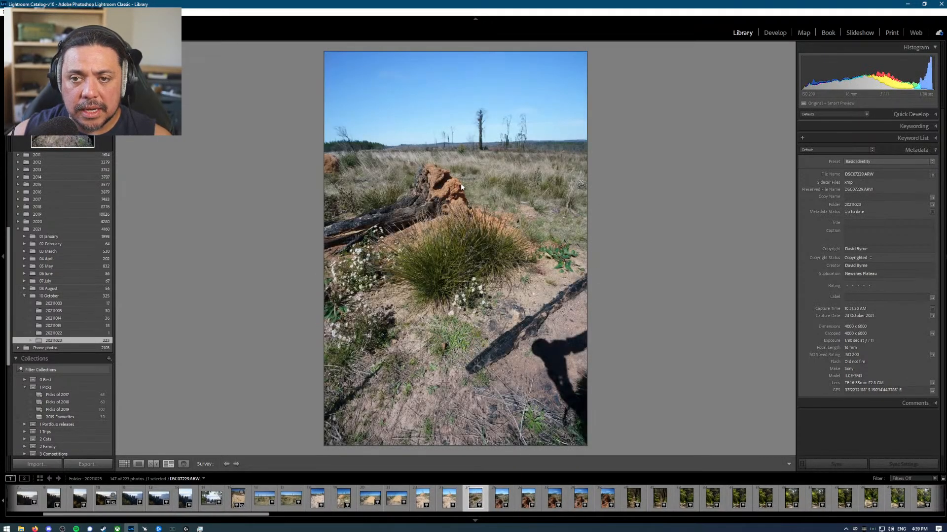
key("Right")
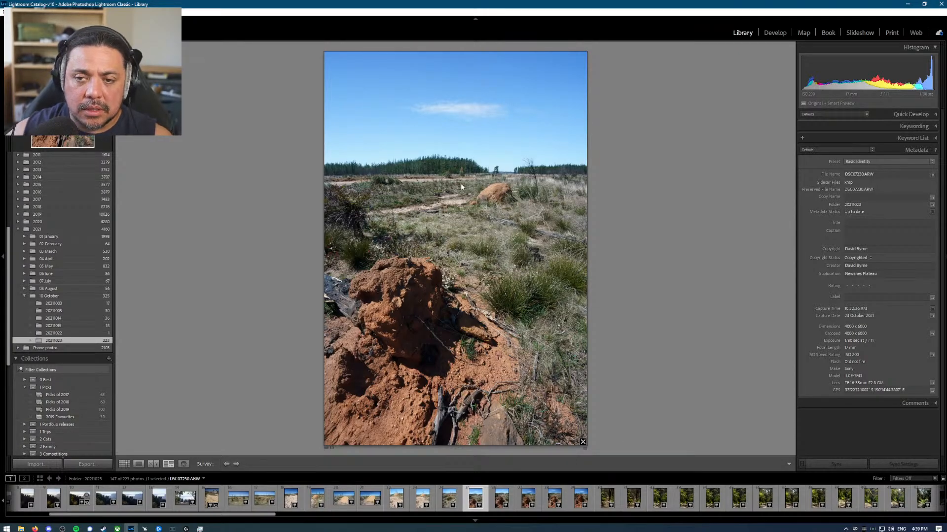
Step: Compare the red earth mound portraits DSC07230 to DSC07234 and add DSC07232 to the Quick Collection
key("Right")
key("Right")
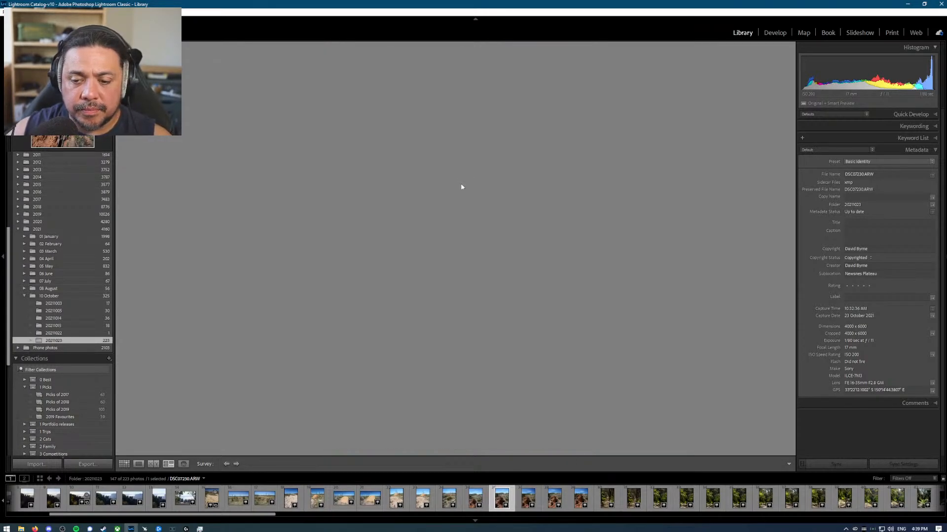
key("Right")
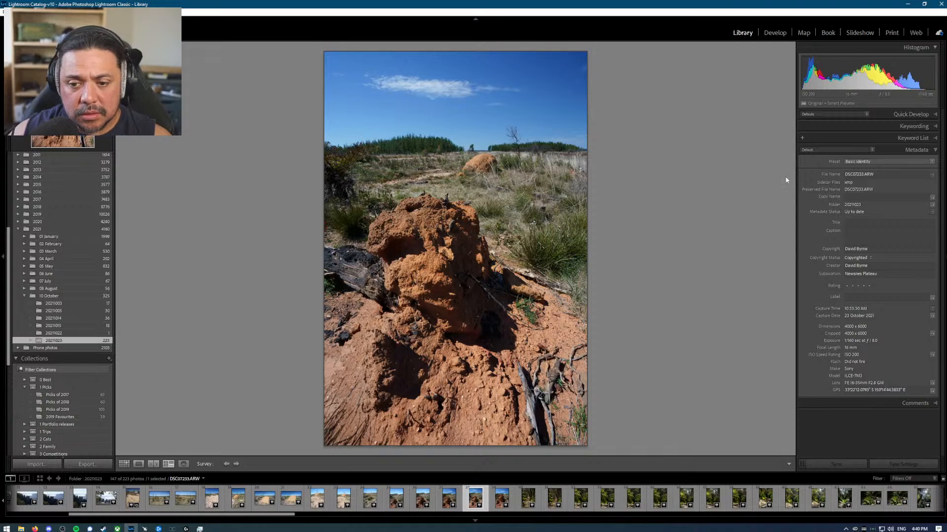
key("Right")
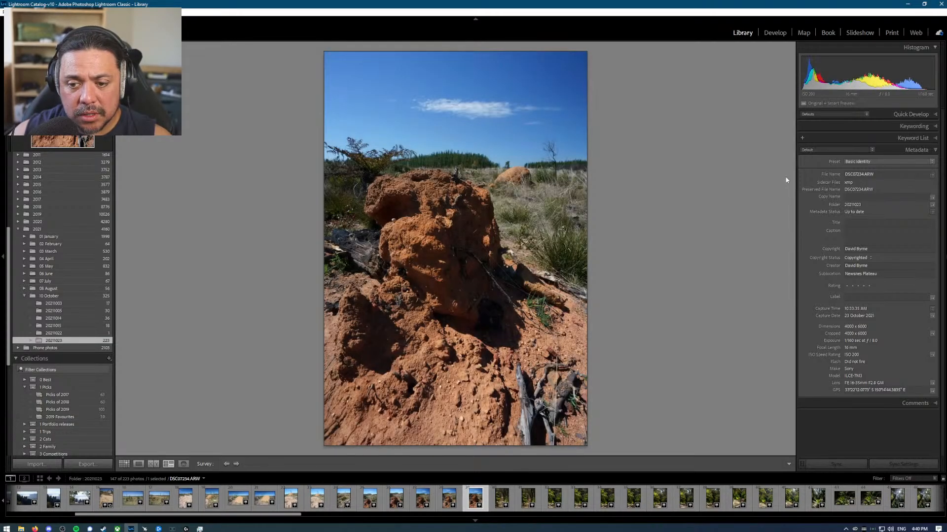
key("Left")
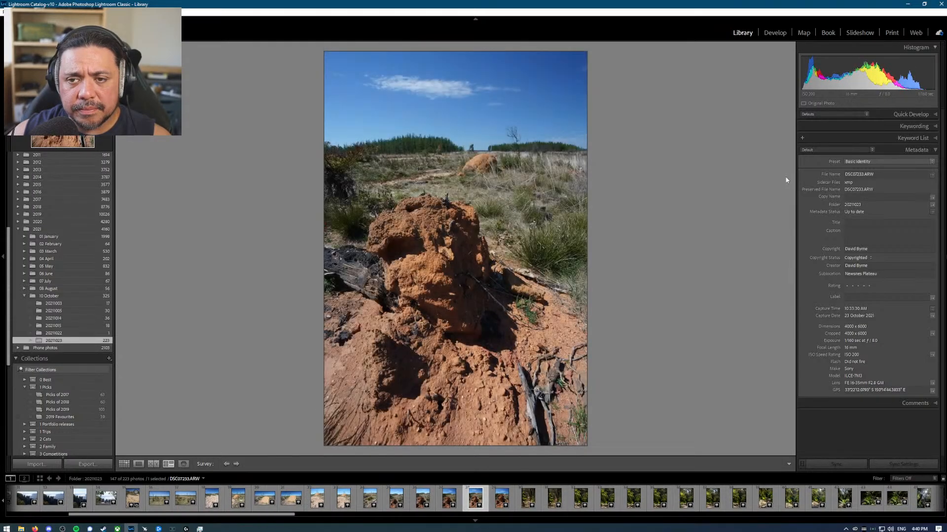
key("Left")
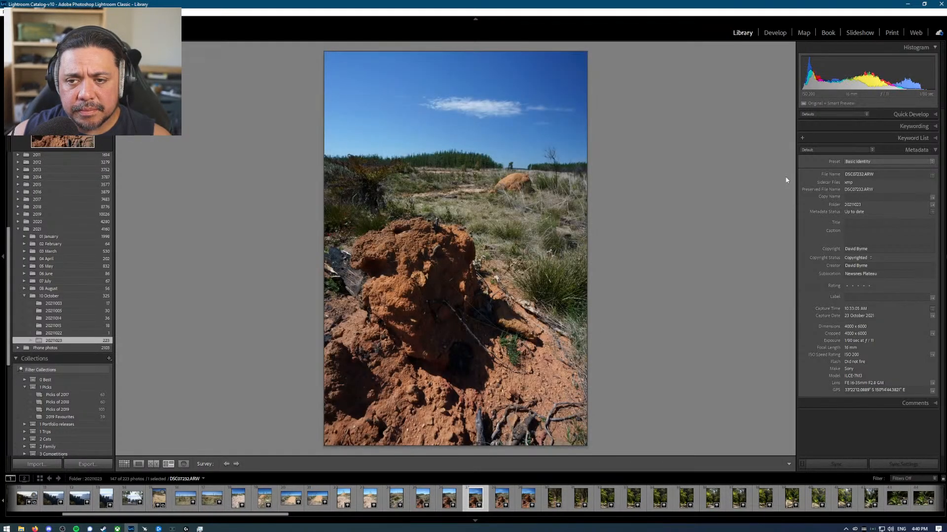
key("Left")
key("Left")
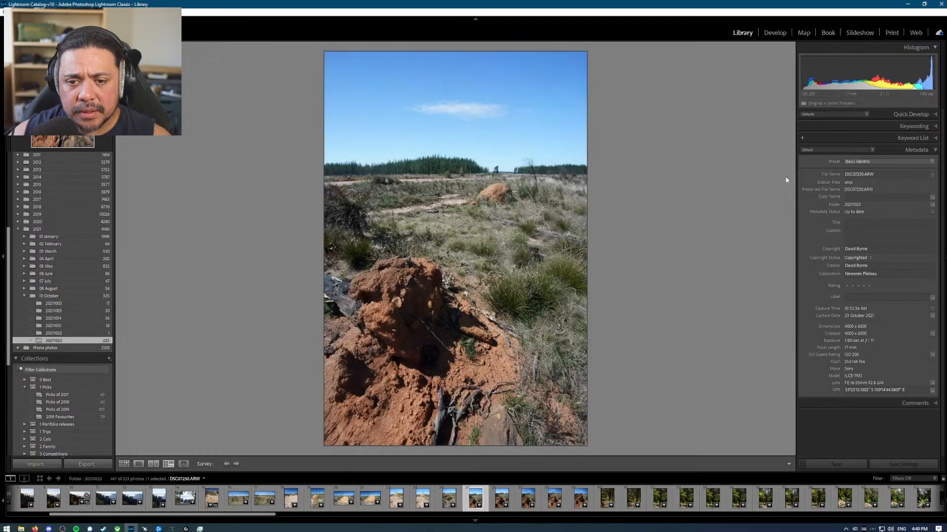
key("Right")
key("Right")
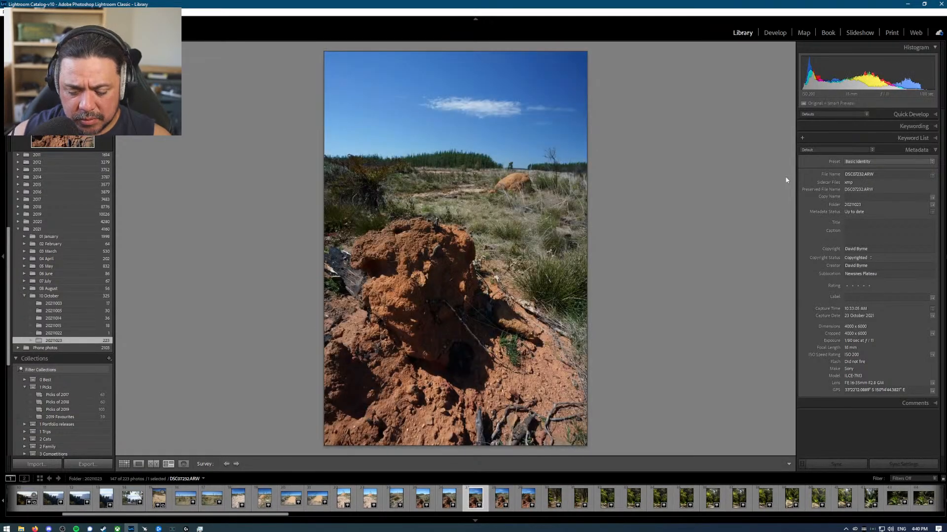
key("b")
Step: Advance to the closer red earth mound portrait DSC07234 and add it to the Quick Collection
key("Right")
key("Right")
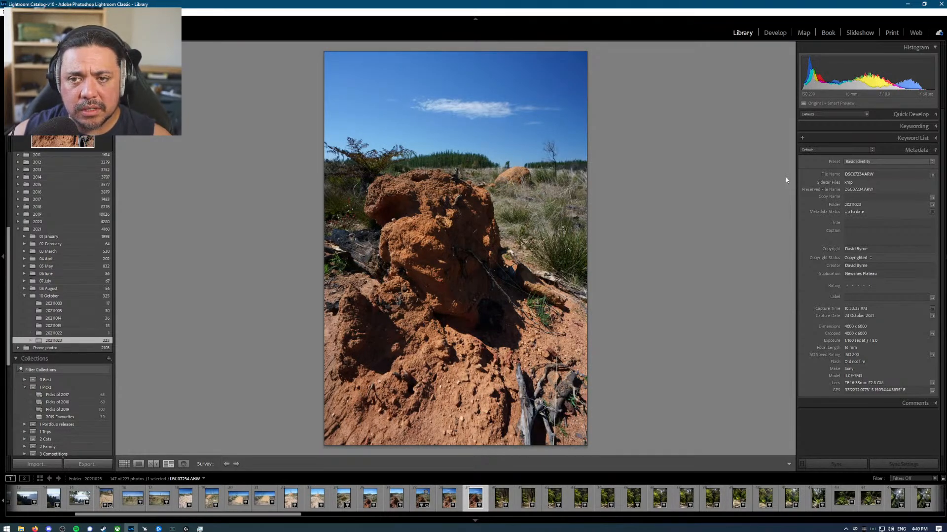
key("b")
Step: Review the Glow Worm Cave Walking Track shots DSC07235 to DSC07237, checking the two forest path frames against each other
key("Right")
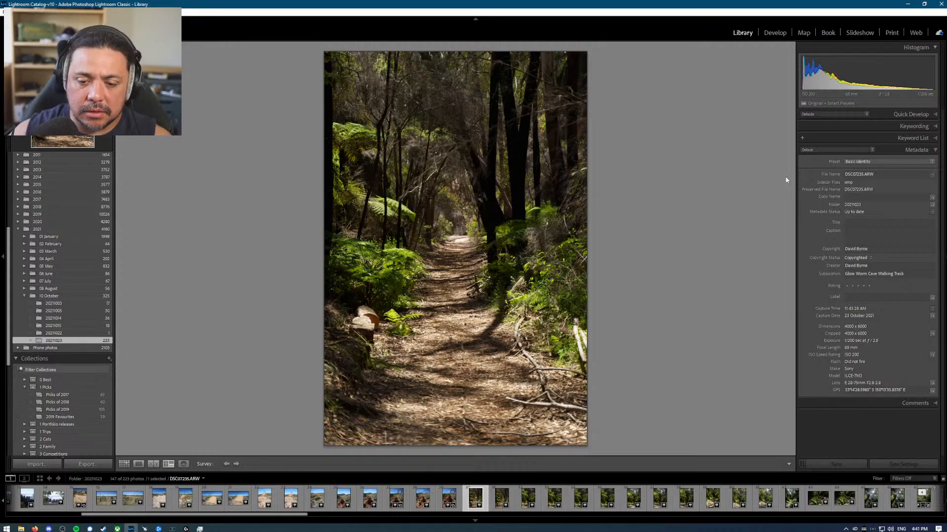
key("Right")
key("Left")
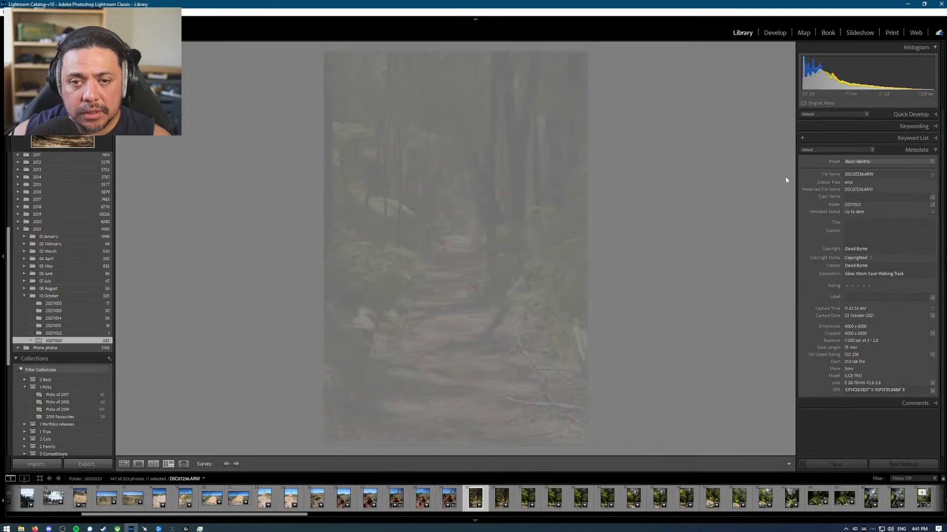
key("Right")
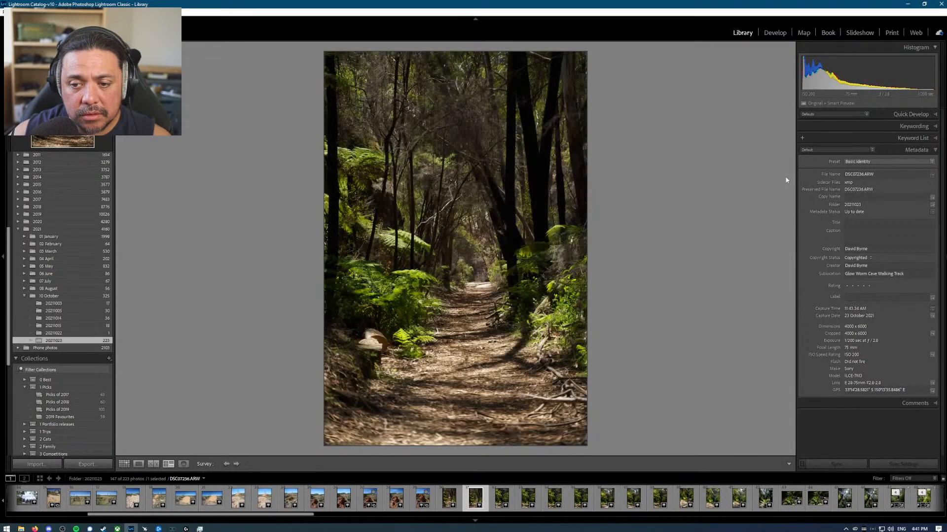
key("Right")
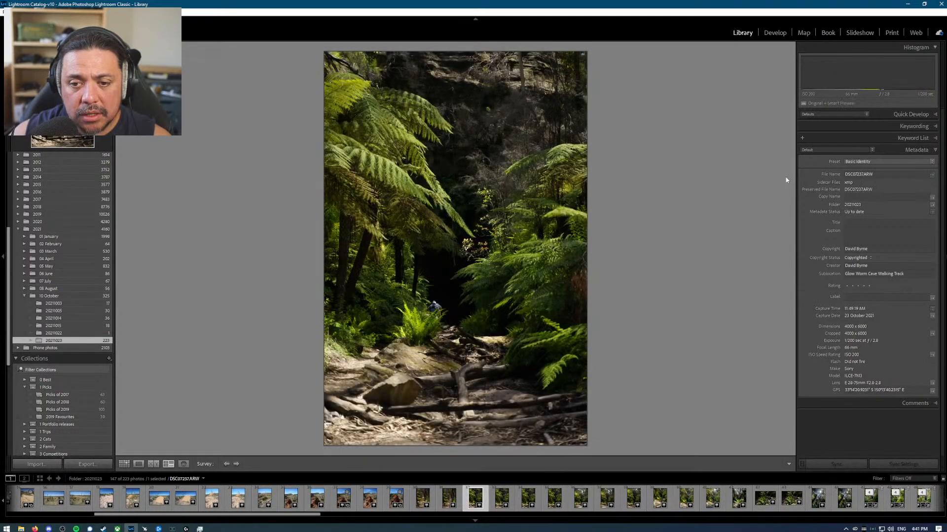
Step: Select forest path frames DSC07235 and DSC07236 for a side-by-side survey and hide the side panels to enlarge the comparison area
key("Left")
key("shift+Left")
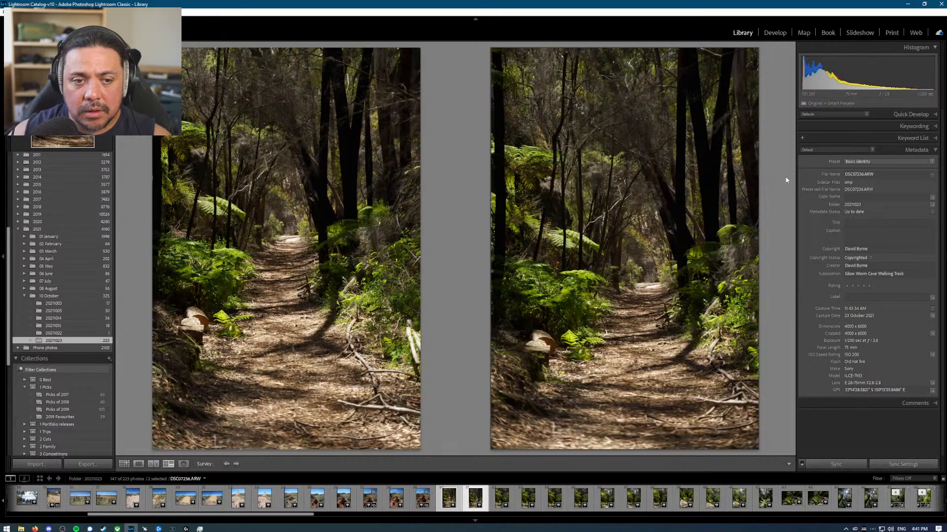
key("Tab")
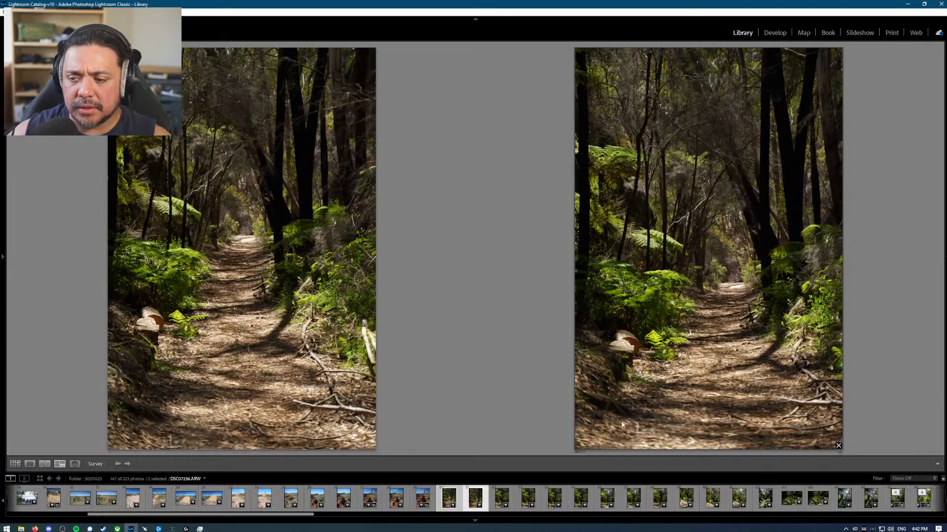
Step: Drop forest path frame DSC07236 from the survey and add the remaining DSC07235 to the Quick Collection
left_click(297, 377)
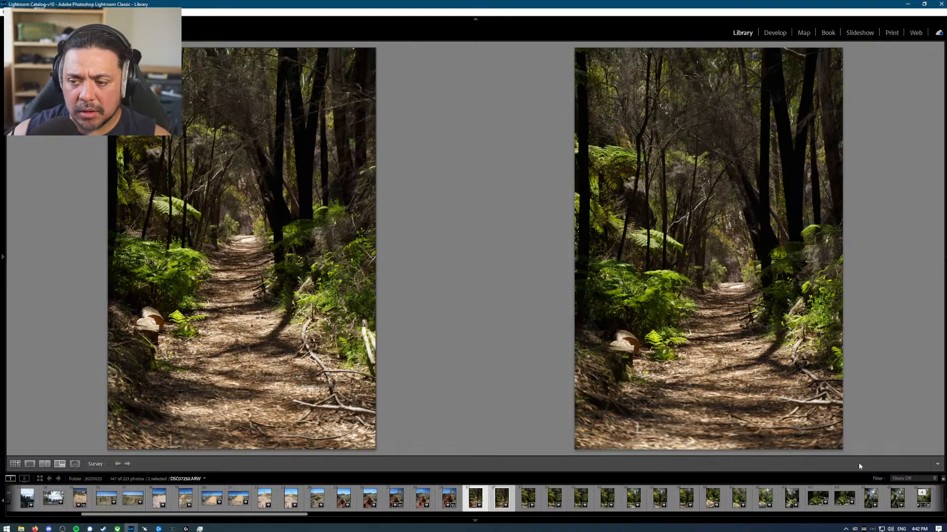
left_click(838, 446)
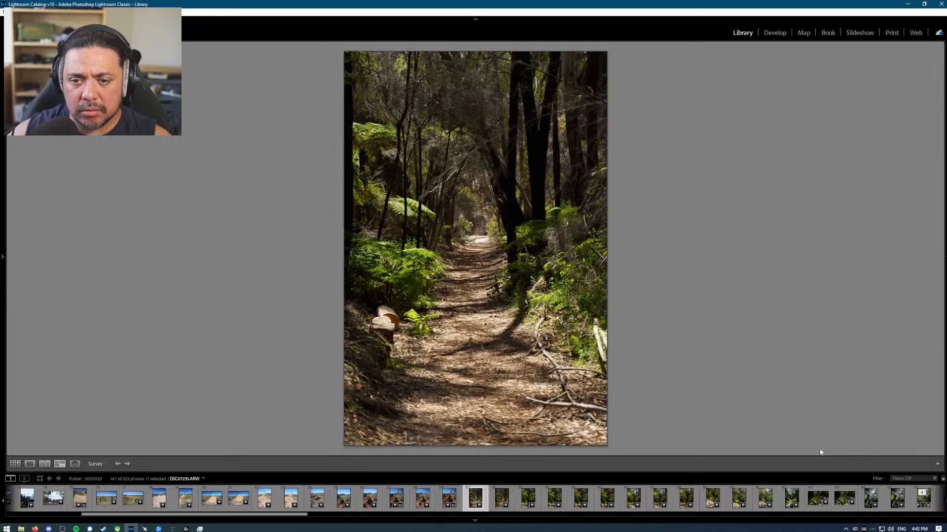
key("b")
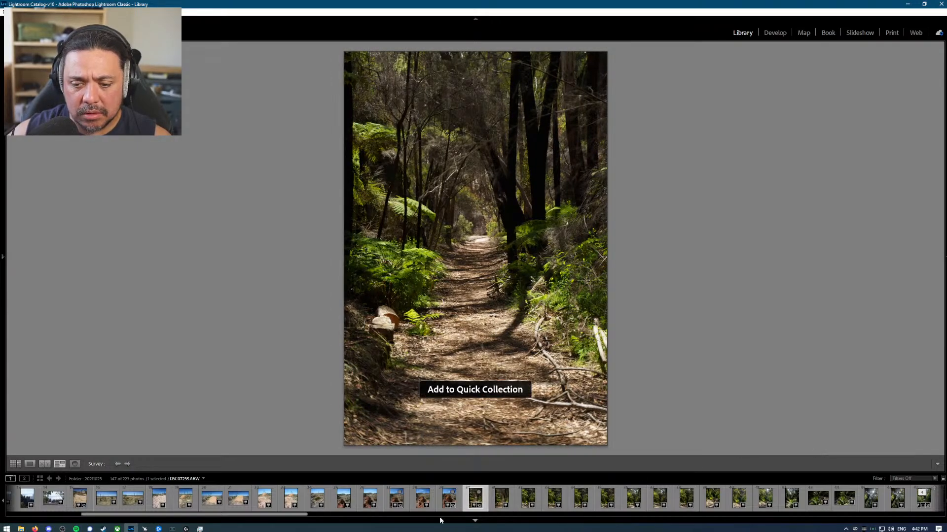
Step: Review the tree fern gully frames DSC07237 to DSC07239 in Survey view, going back and forth between them
left_click(494, 508)
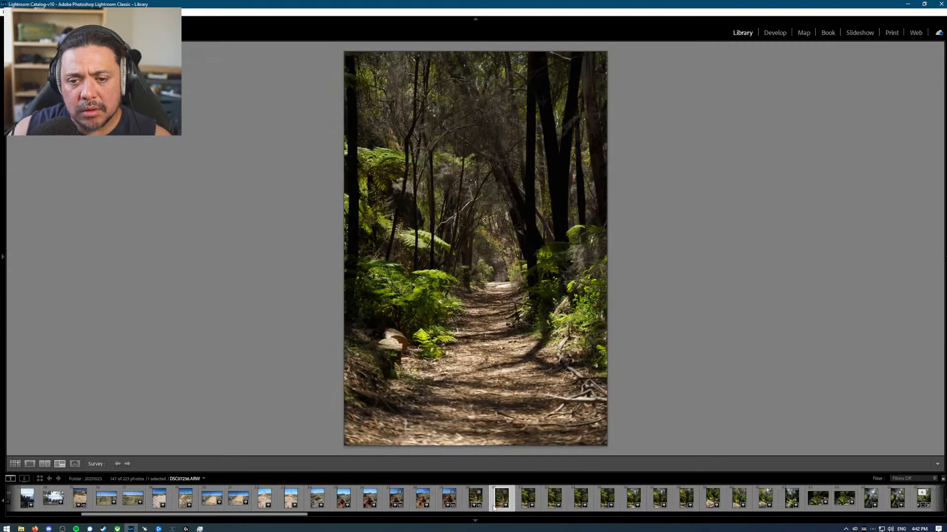
key("Right")
key("Right")
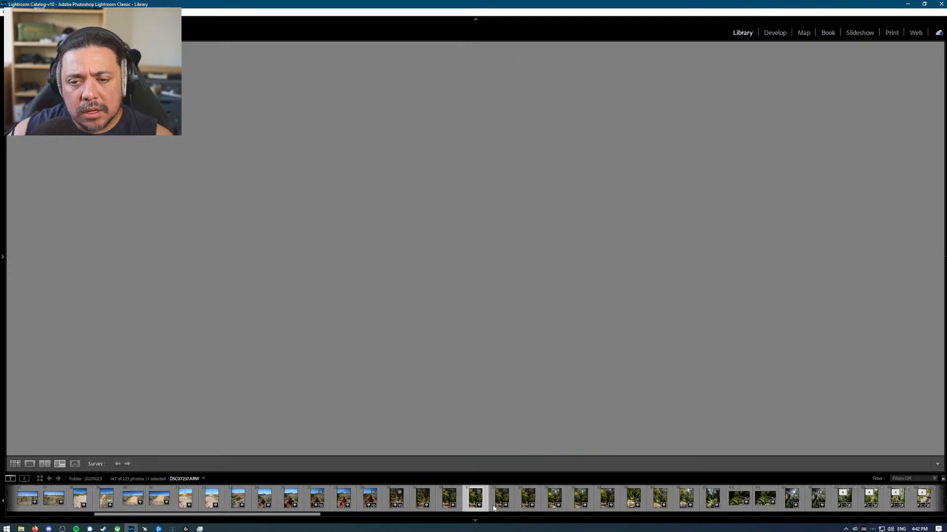
key("Right")
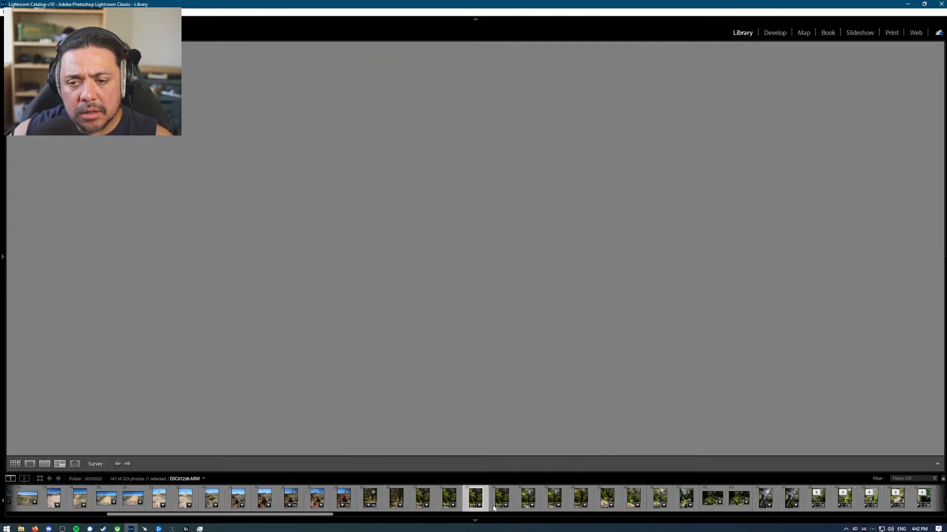
key("Right")
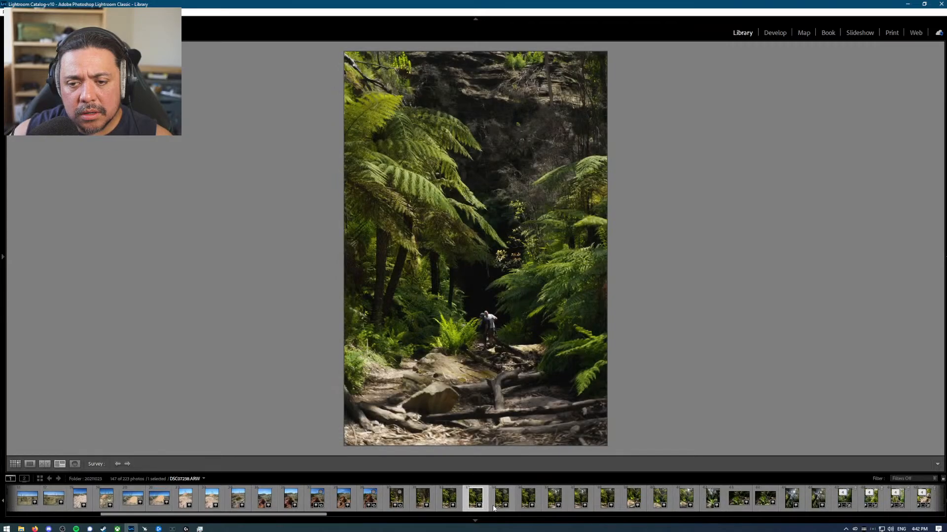
key("Right")
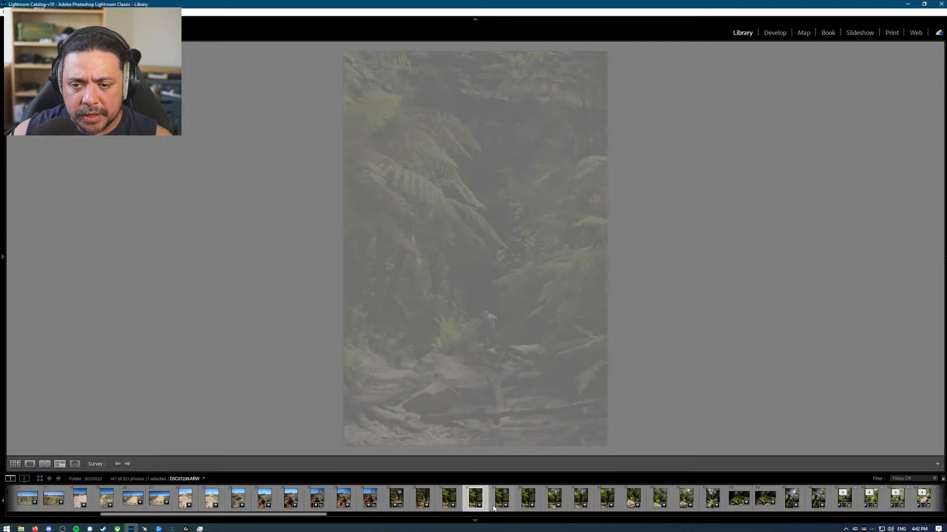
key("Left")
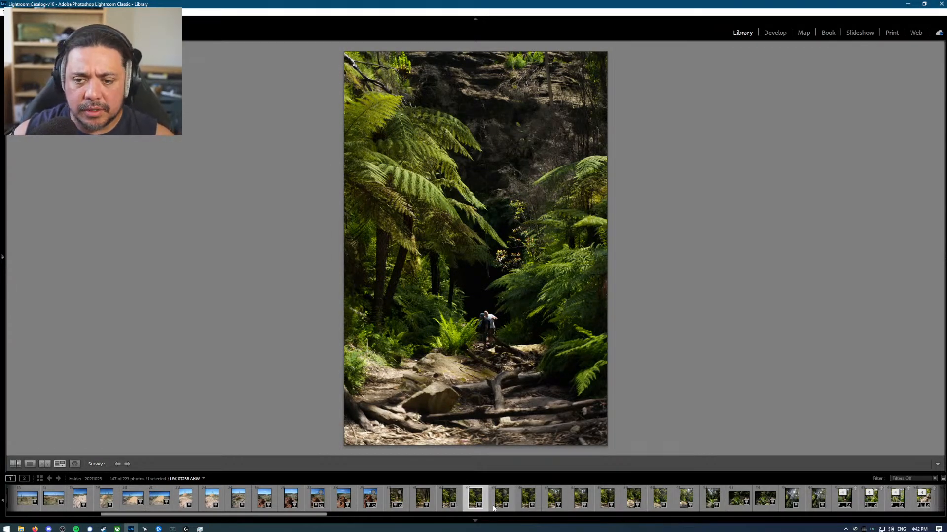
key("Left")
key("Left")
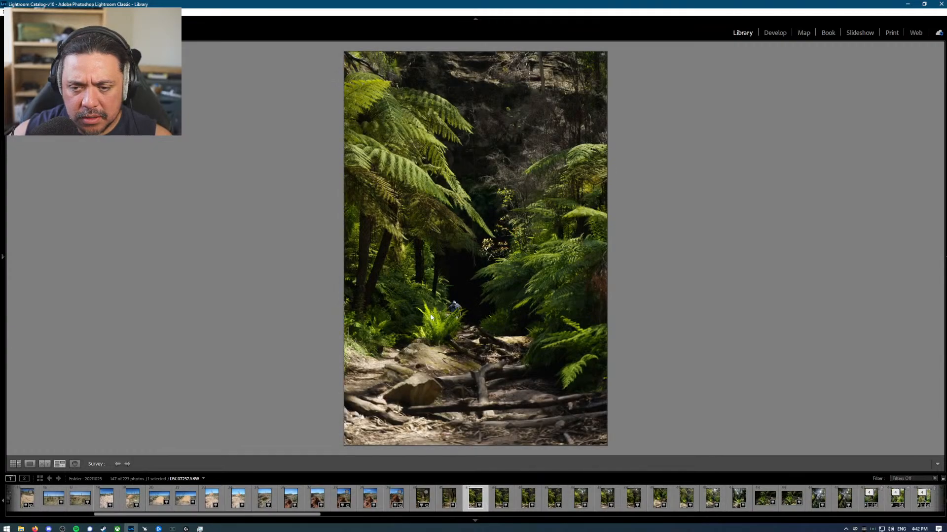
key("Right")
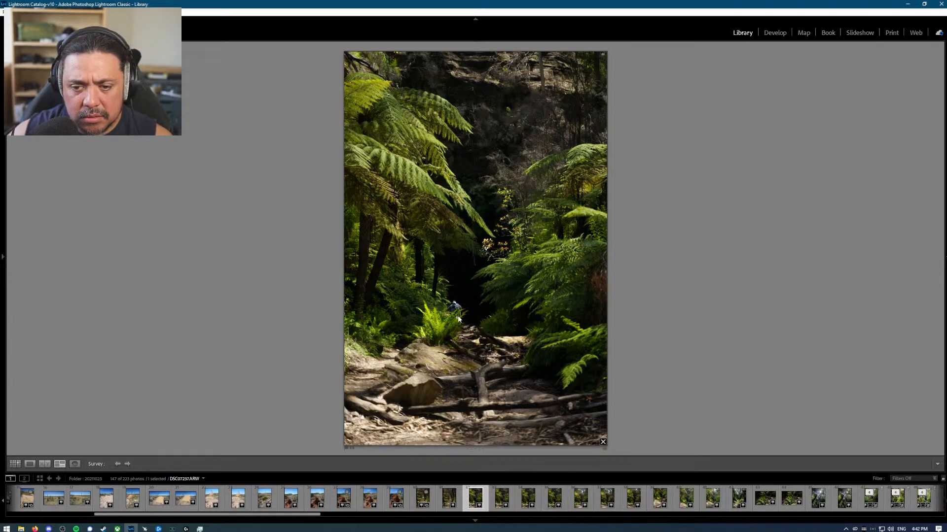
Step: Switch to Loupe view and inspect the walkers up close in fern gully frames DSC07237, DSC07238 and DSC07239
key("e")
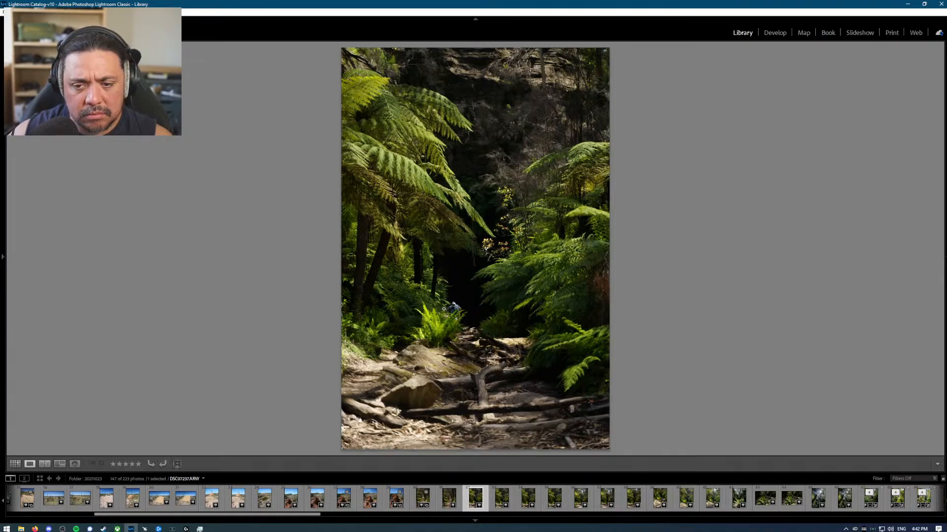
left_click(448, 308)
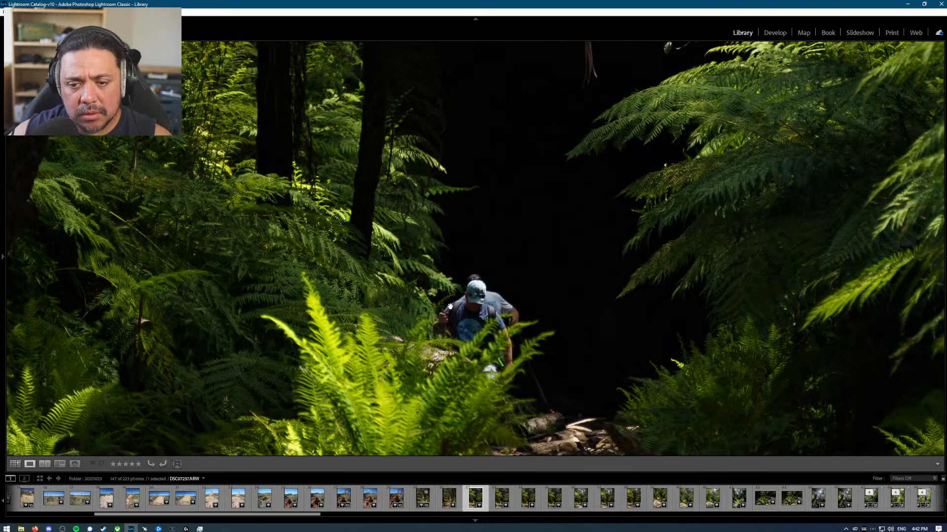
left_click(450, 307)
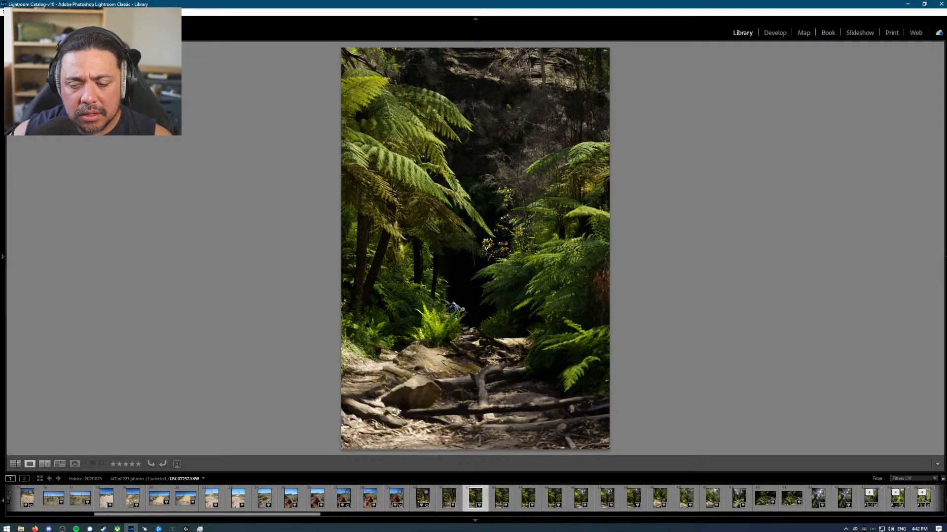
key("Right")
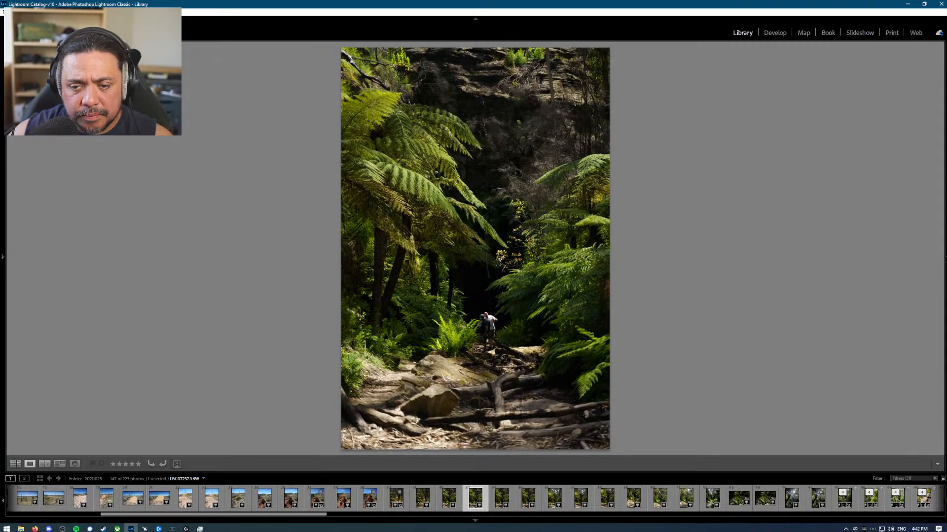
left_click(483, 324)
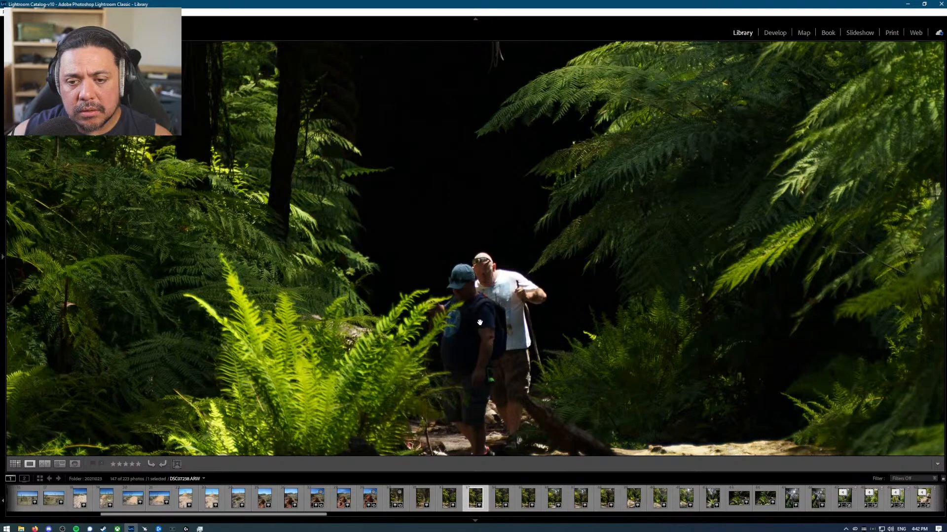
left_click(477, 321)
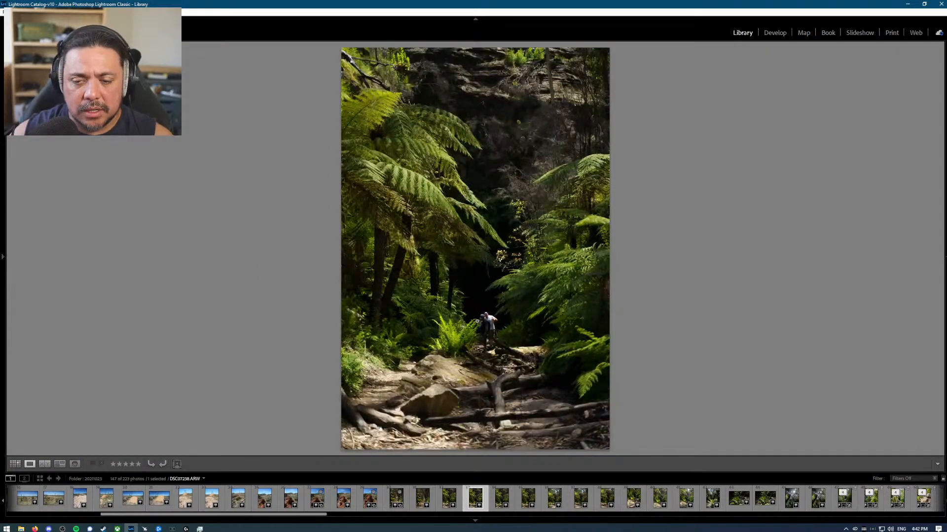
key("Right")
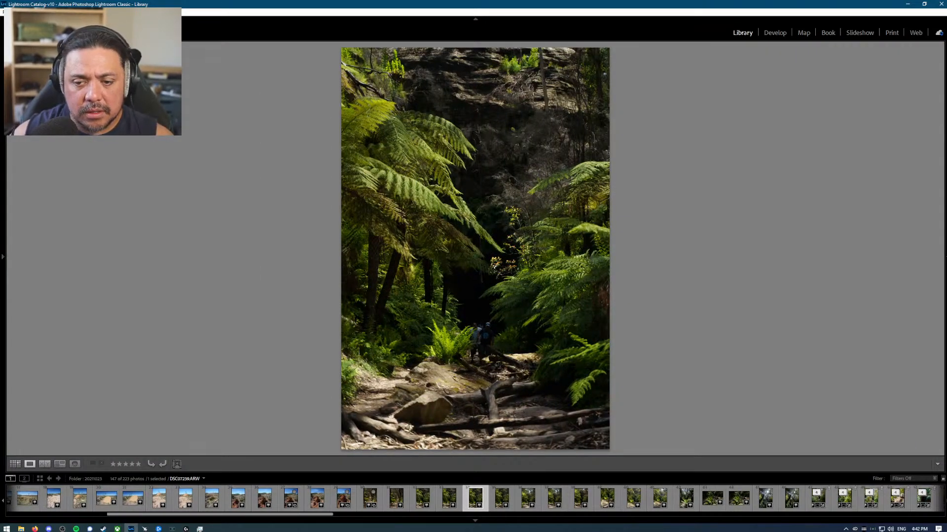
left_click(481, 347)
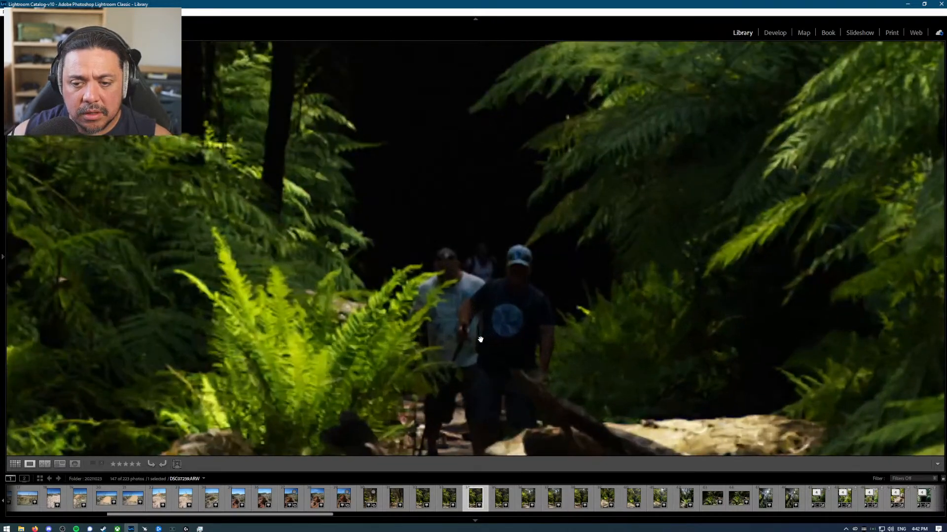
left_click(481, 339)
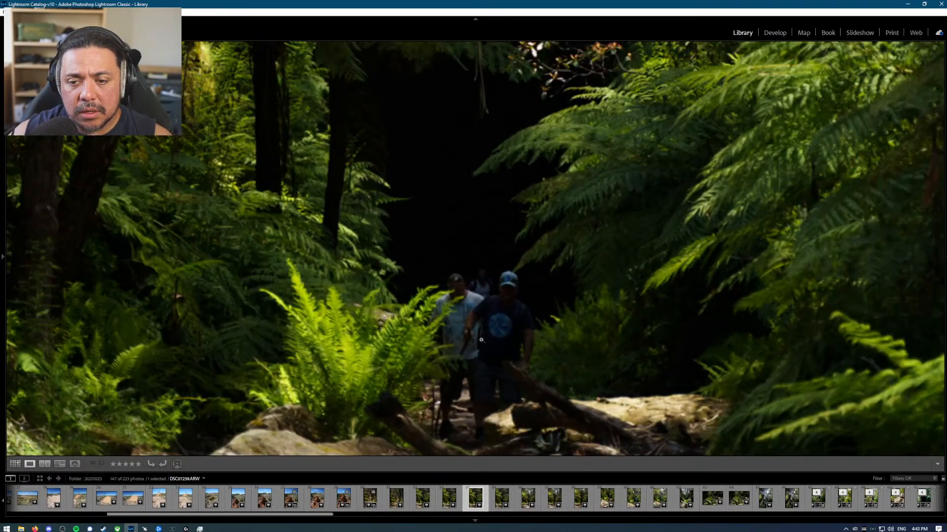
Step: Check the following frames up to DSC07241, go back to fern gully frame DSC07239 and add it to the Quick Collection
key("Right")
key("Right")
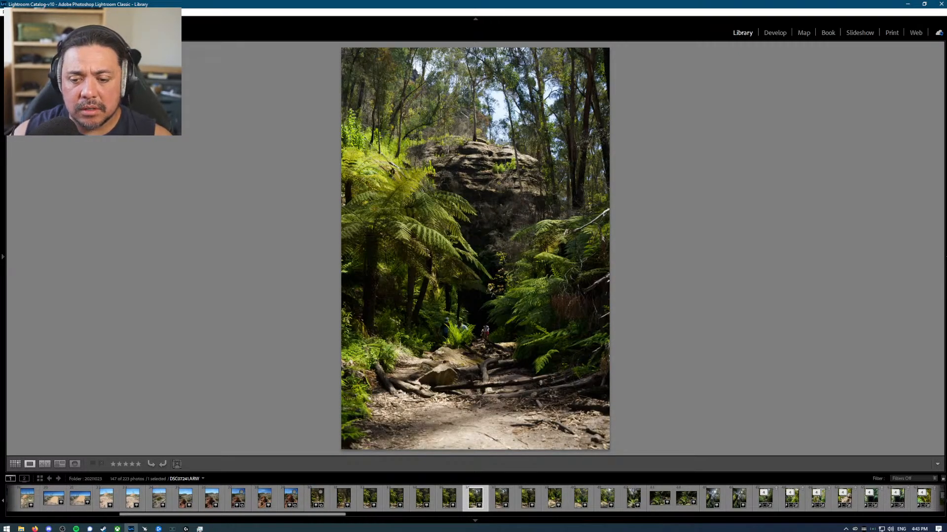
key("Left")
key("Left")
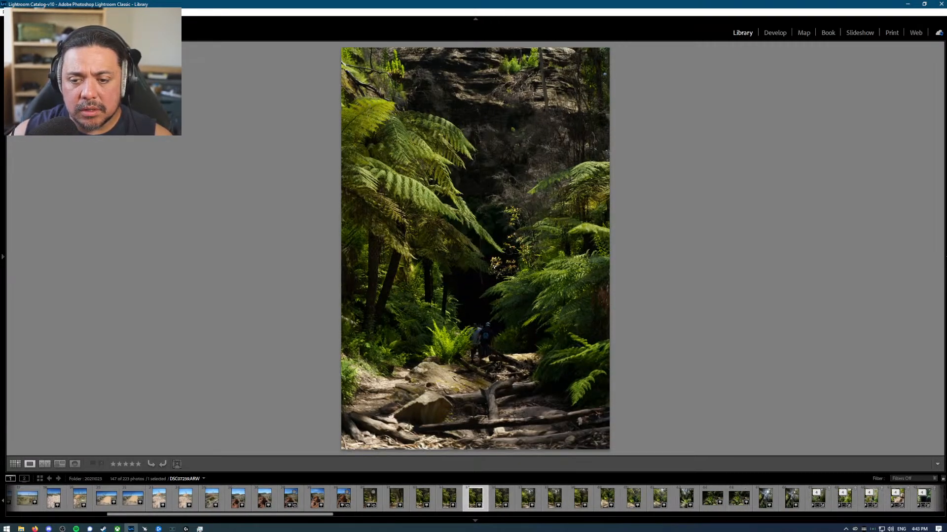
key("b")
Step: Review the gully frames up to DSC07244, inspecting the people in DSC07241 up close, and add wide frame DSC07242 to the Quick Collection
key("Right")
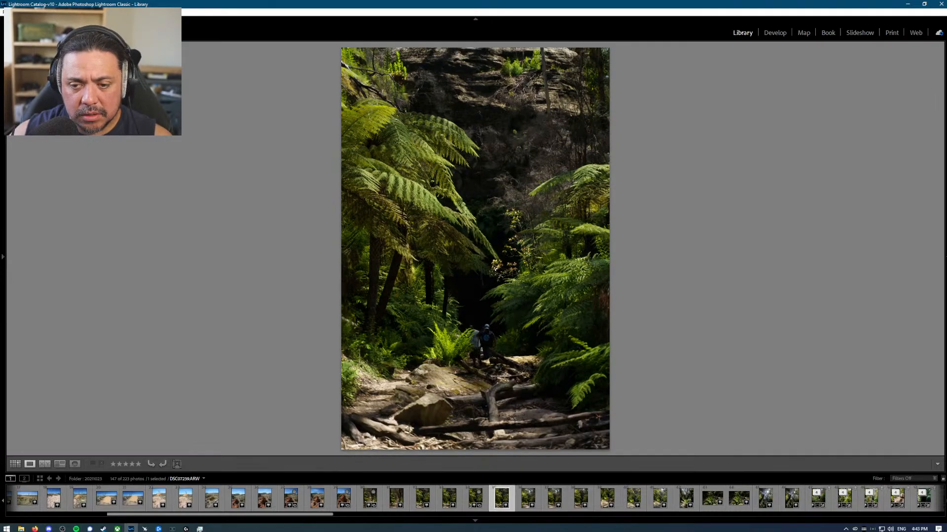
key("Right")
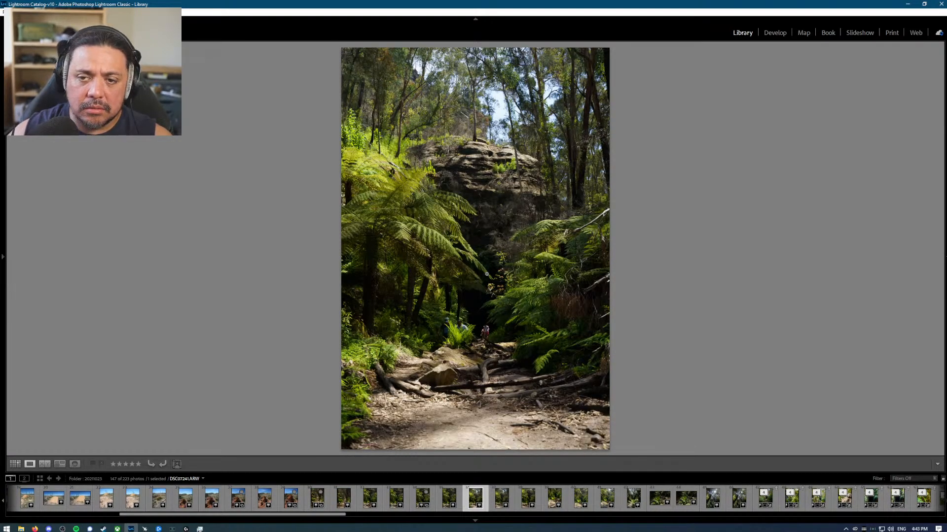
left_click(470, 320)
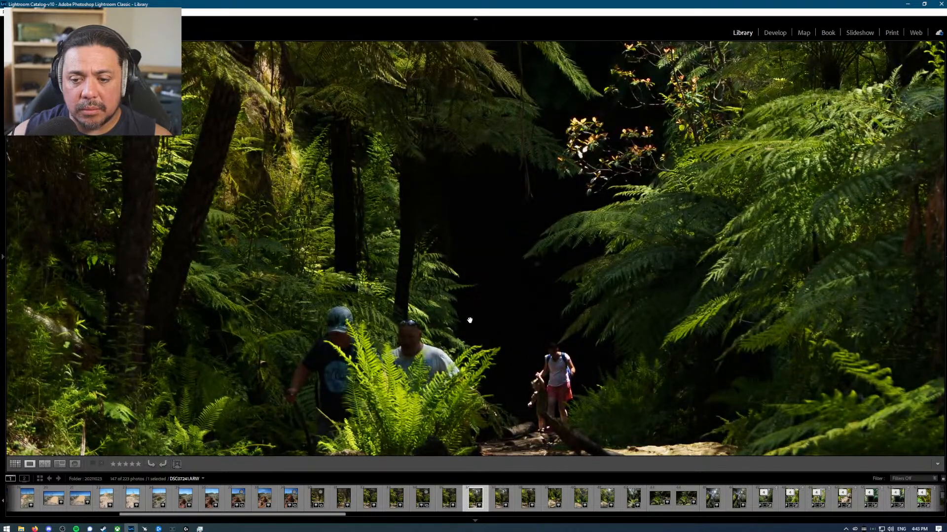
left_click(470, 321)
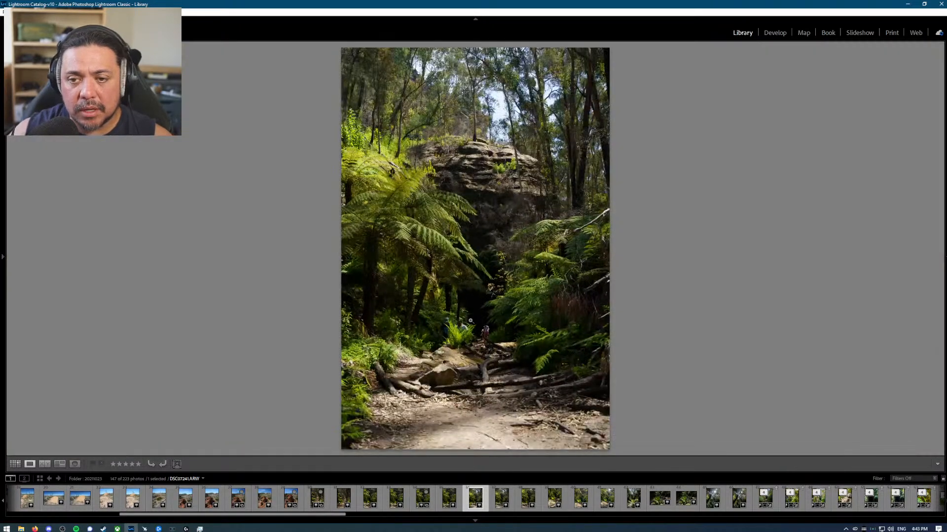
key("Right")
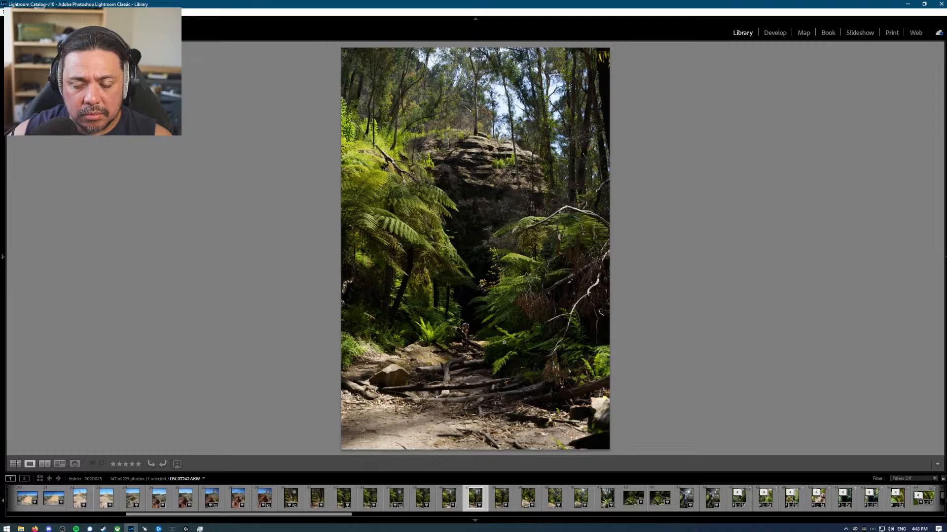
key("Right")
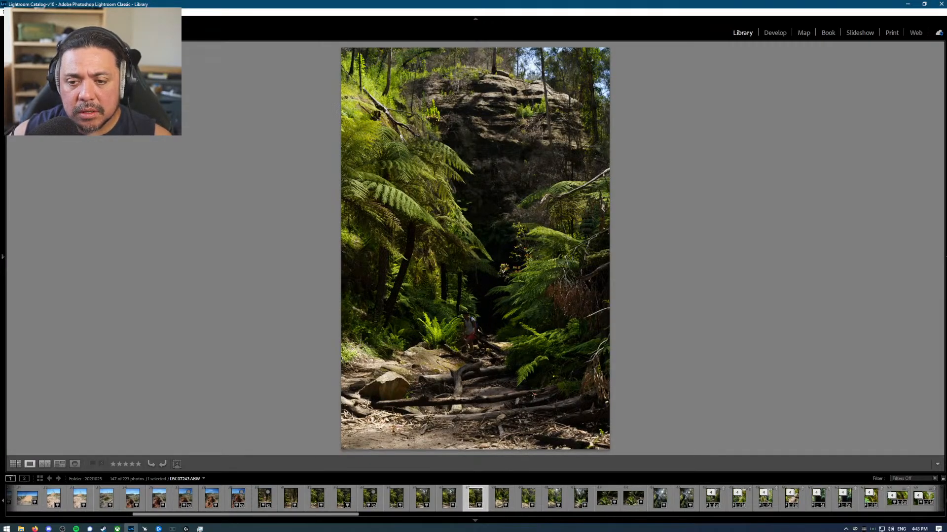
key("Right")
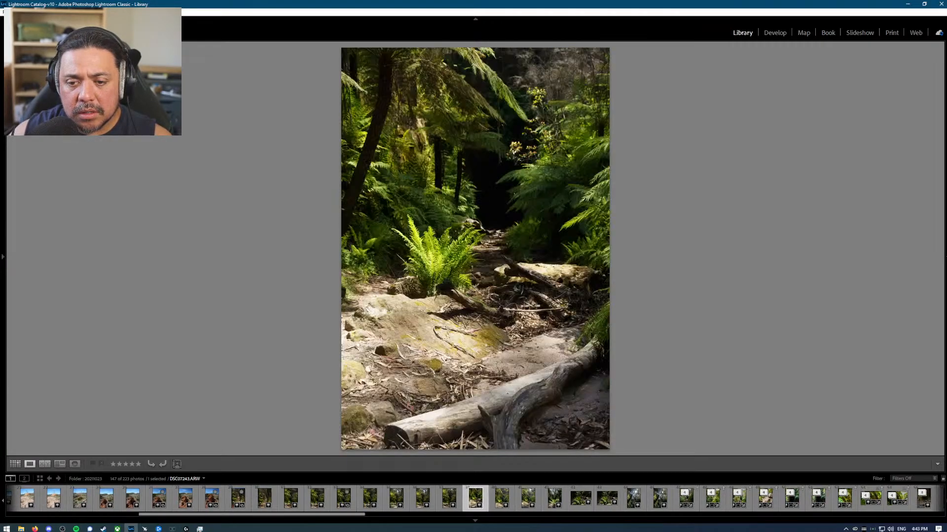
key("Left")
key("Left")
key("Left")
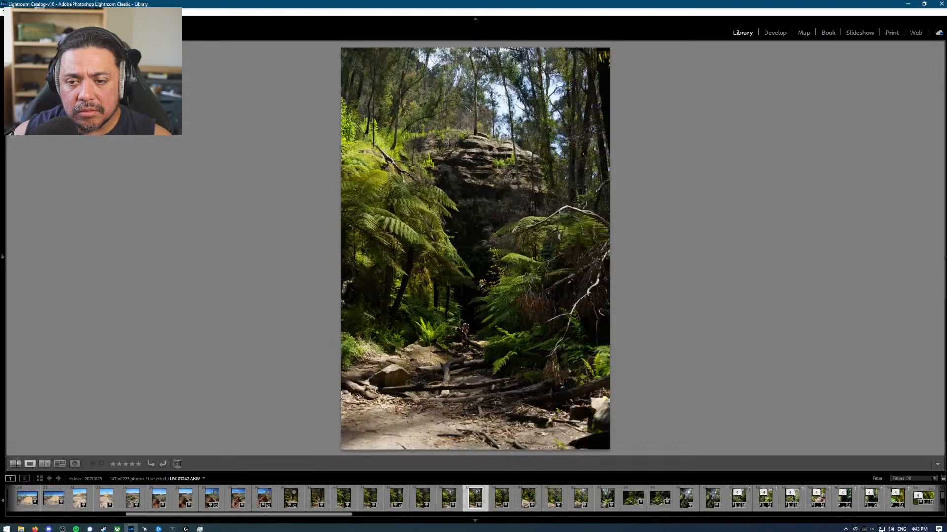
key("Right")
key("b")
Step: Review the fern and log frames from DSC07244 onward, comparing the tighter compositions with the wider DSC07246
key("Right")
key("Right")
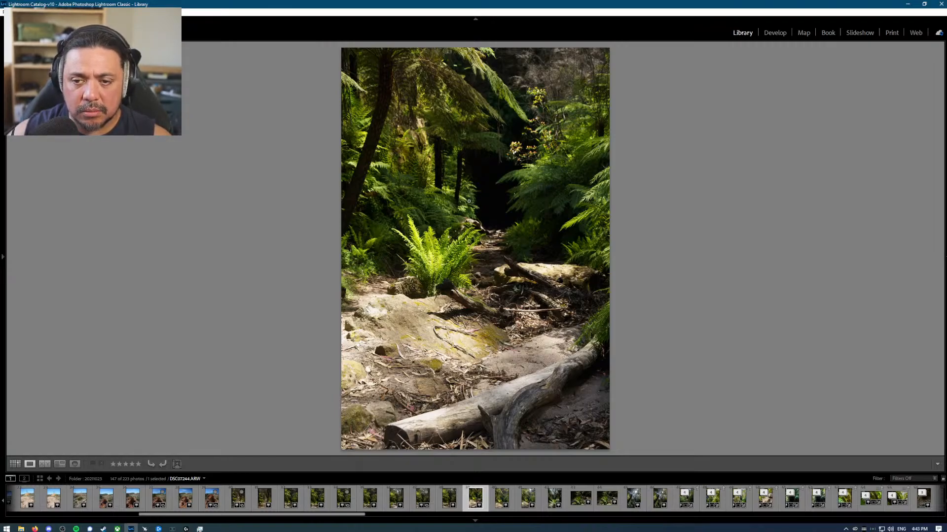
key("Right")
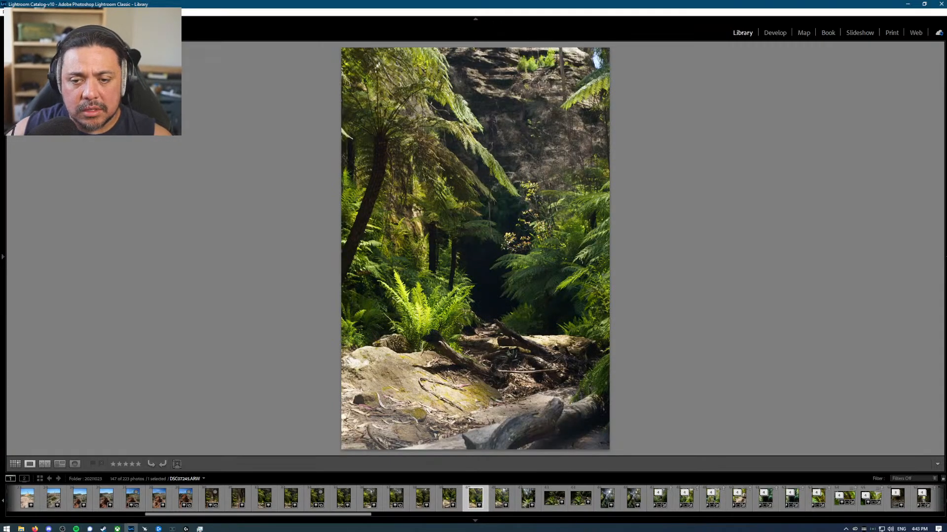
key("Left")
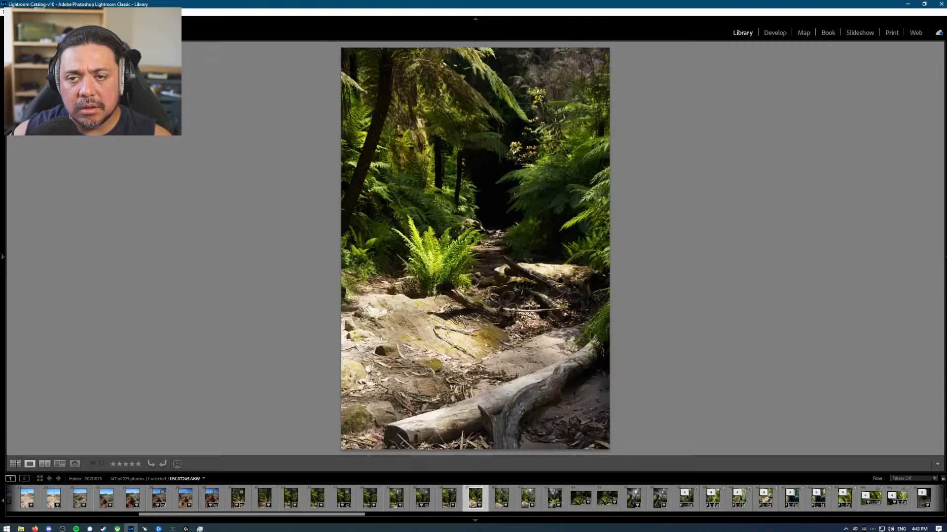
key("Right")
key("Right")
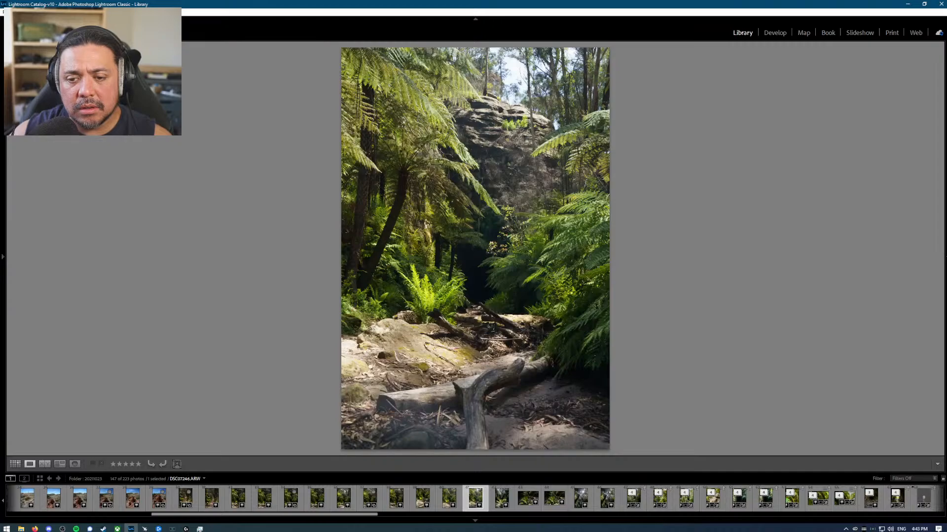
key("Right")
key("Left")
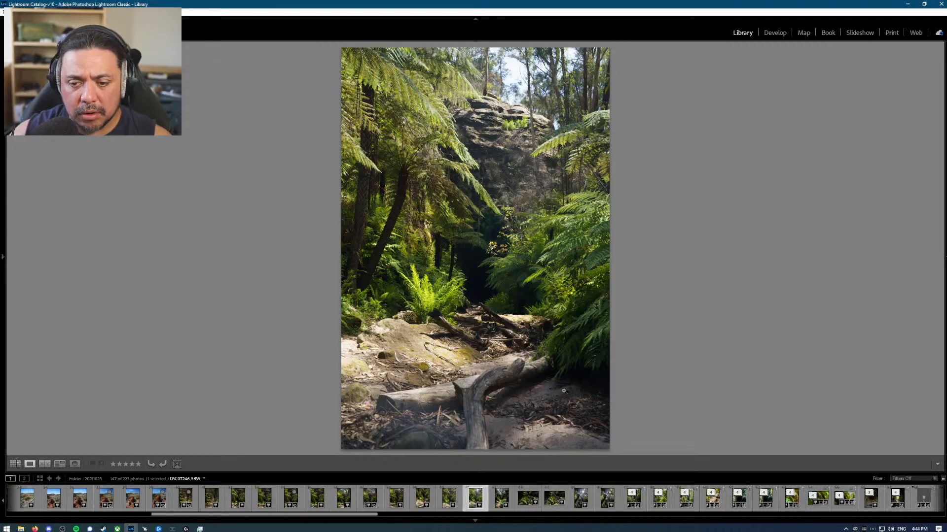
Step: Compare log and fern frame DSC07246 with the frame after it and add DSC07246 to the Quick Collection
key("Right")
key("Left")
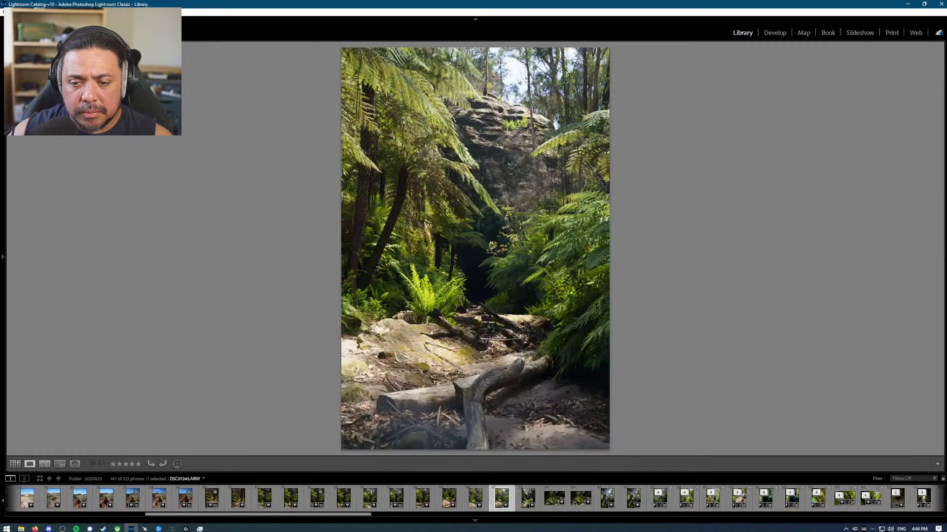
key("Right")
key("Left")
key("b")
Step: Review the sunlit fern frames DSC07248 and DSC07249, continuing on to the backlit tree fern frames
key("Right")
key("Right")
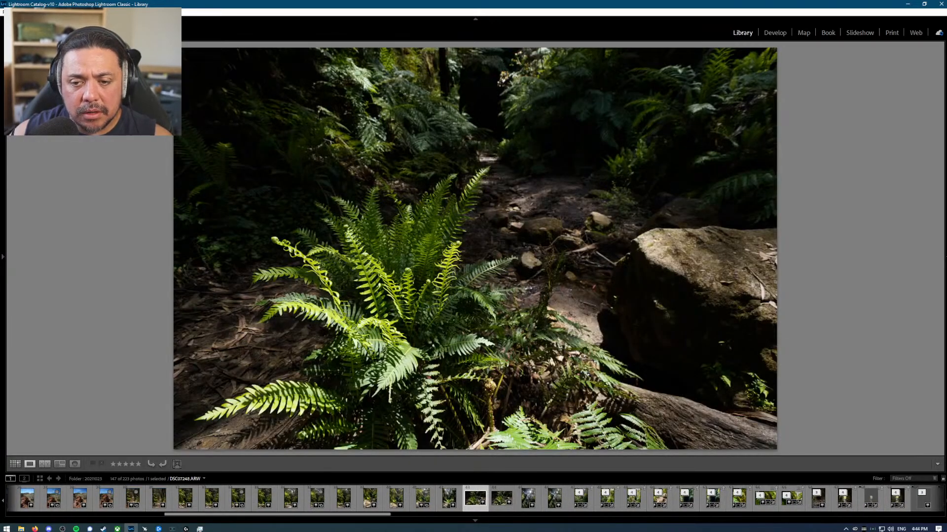
key("Right")
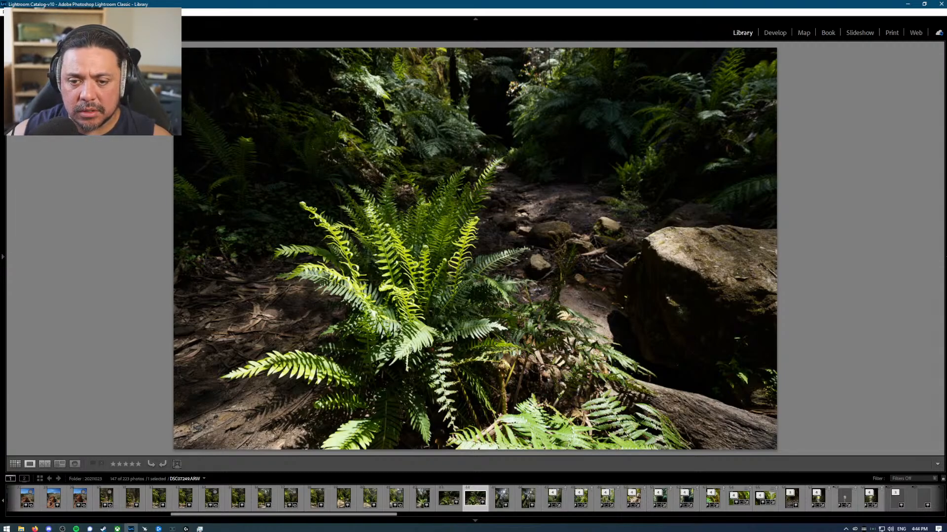
key("Right")
key("Right")
key("Right")
key("Right")
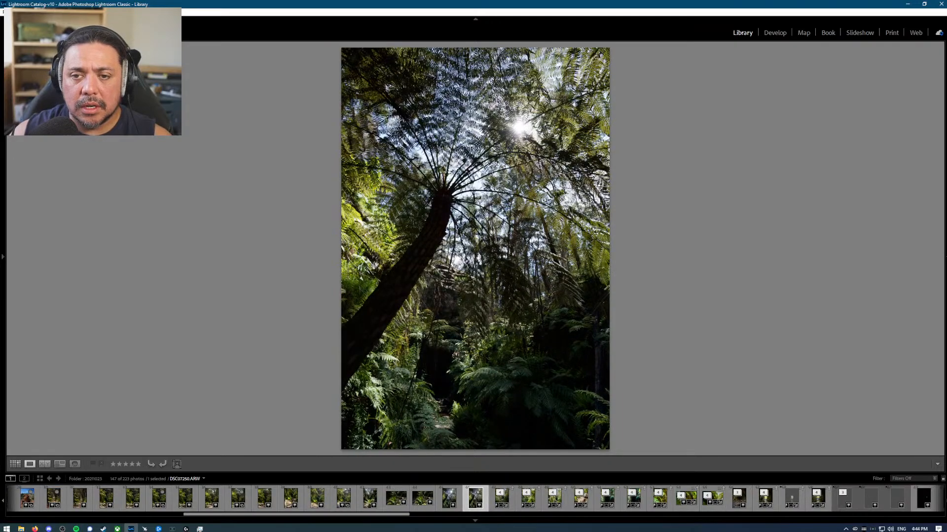
Step: Inspect the sun star up close in tree fern frame DSC07251, compare it with DSC07250, and add DSC07251 to the Quick Collection
key("Right")
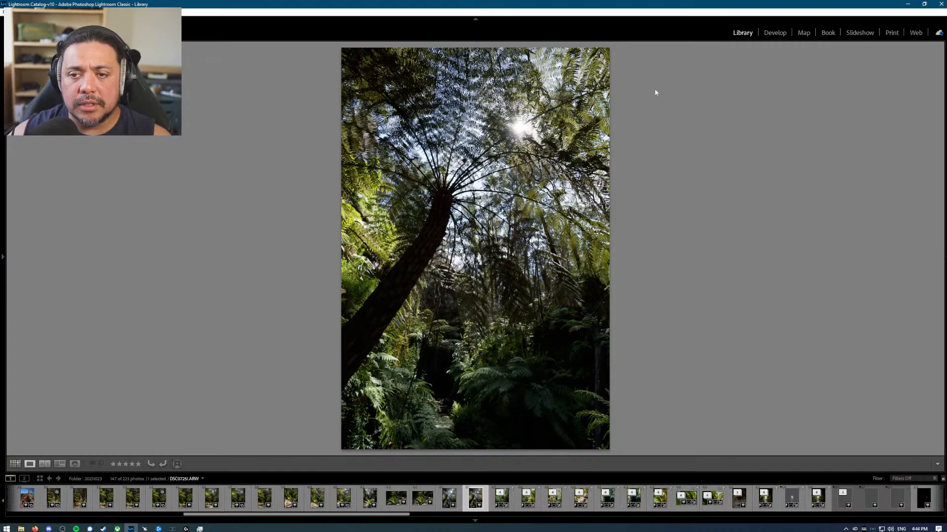
left_click(514, 134)
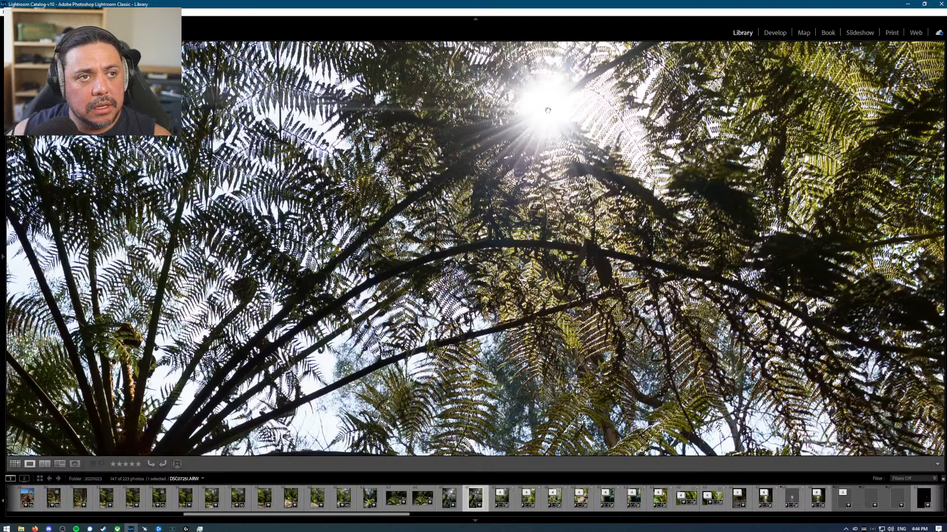
key("Left")
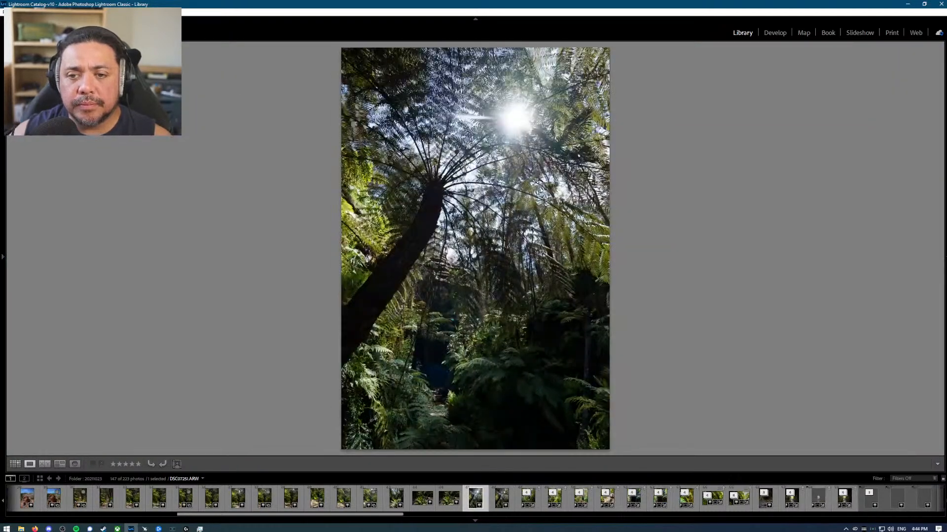
key("Right")
key("Left")
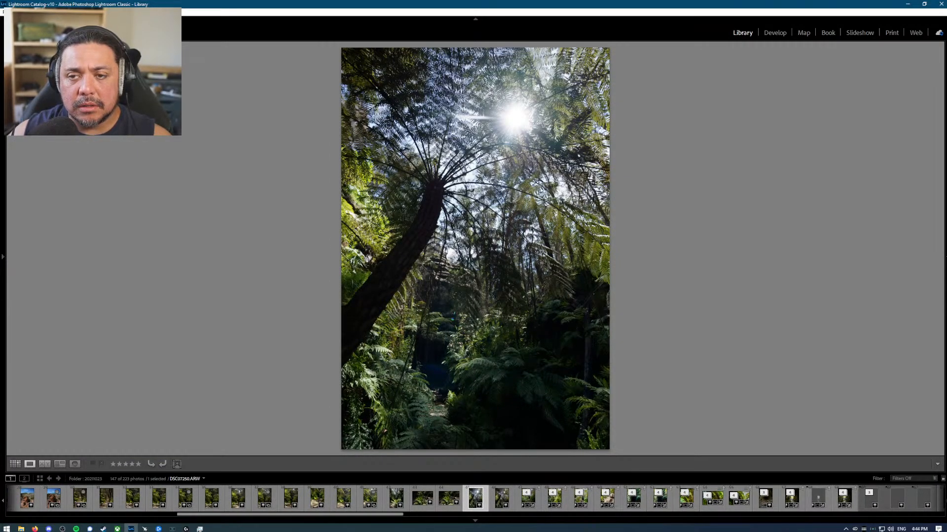
key("Right")
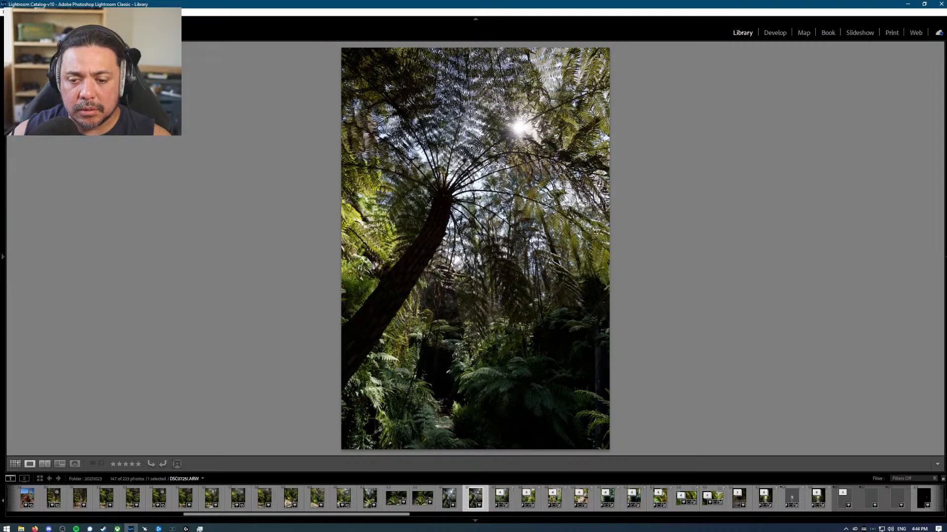
key("b")
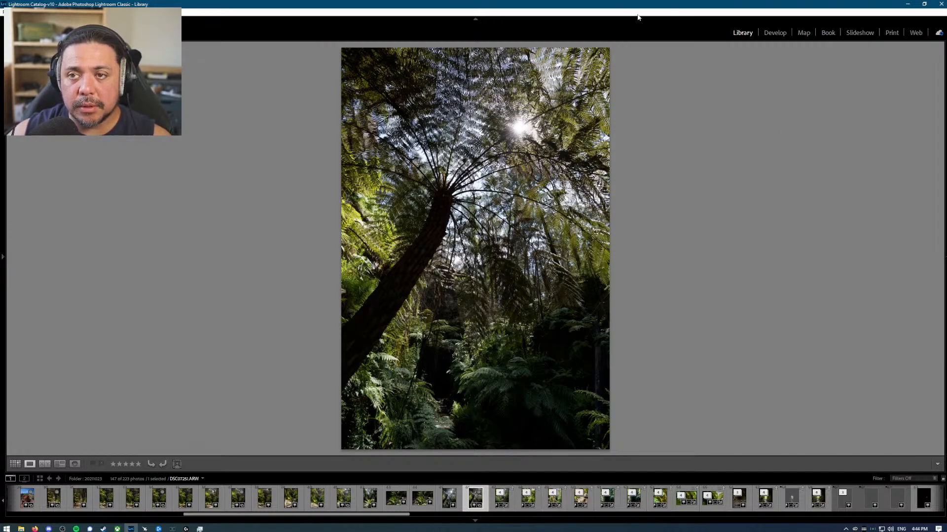
Step: Switch to Grid view and examine the bracketed exposures stacked under DSC07252-HDR.dng, collapsing the stack again
key("g")
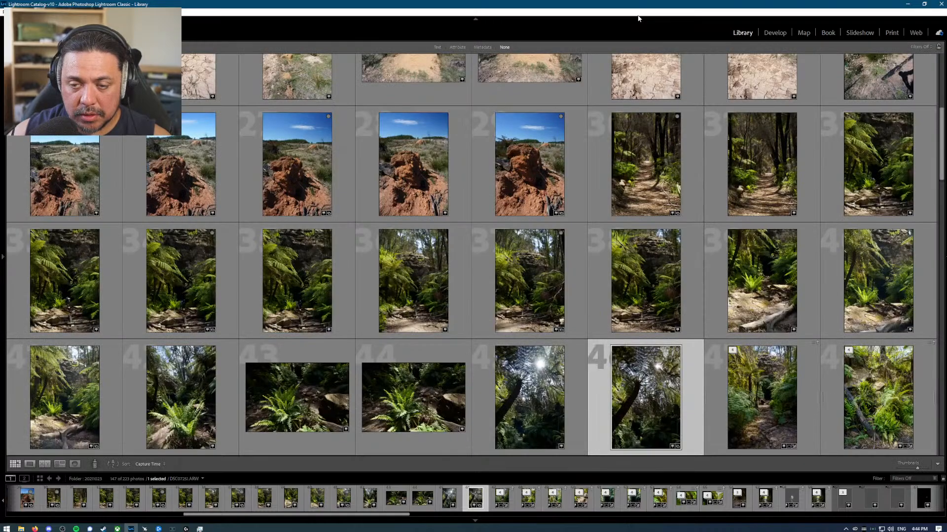
scroll(618, 399, "down", 3)
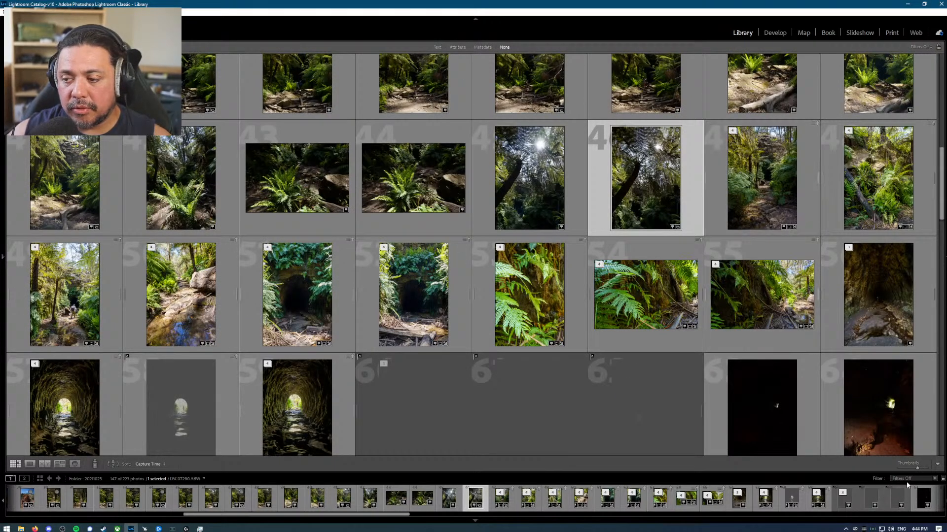
mouse_move(918, 469)
left_mouse_down()
mouse_move(902, 470)
mouse_move(918, 470)
left_mouse_up()
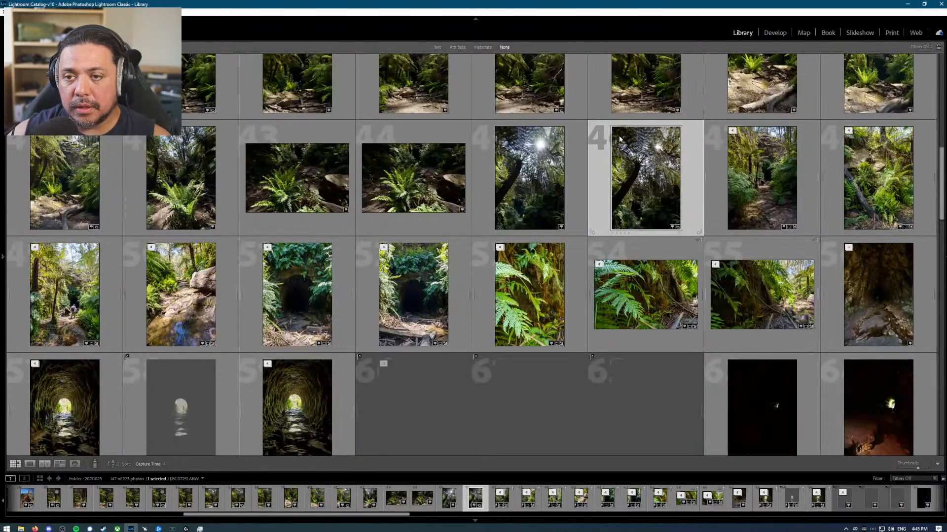
left_click(749, 171)
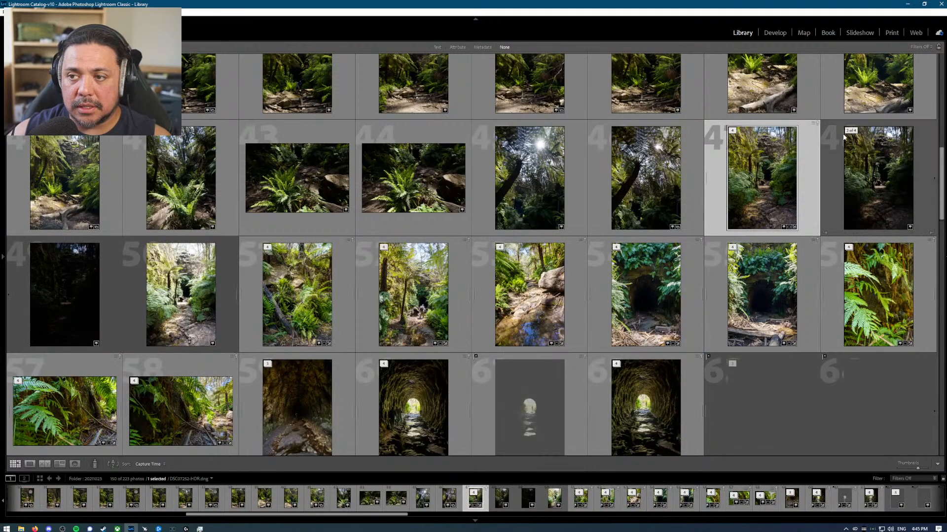
left_click(735, 132)
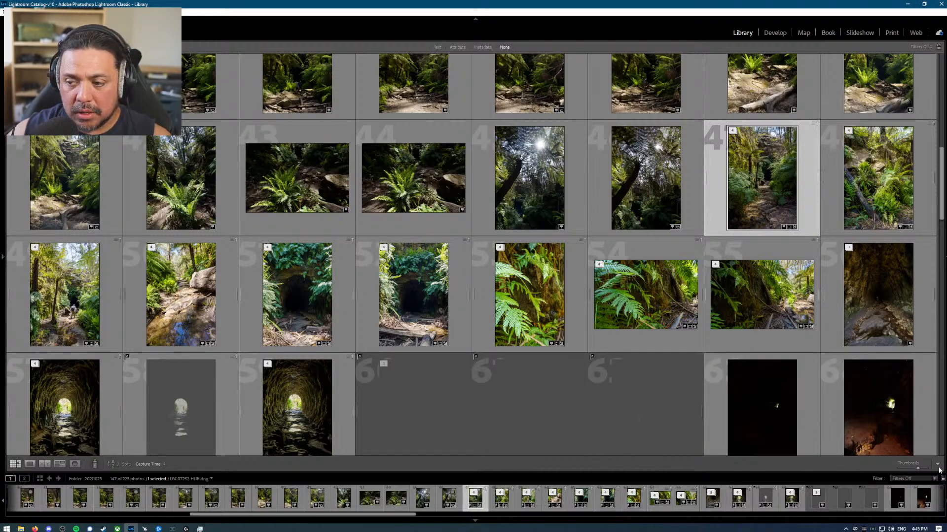
Step: Open DSC07252-HDR.dng in Loupe view, inspect its ferns and tunnel entrance up close, and add it to the Quick Collection
double_click(745, 168)
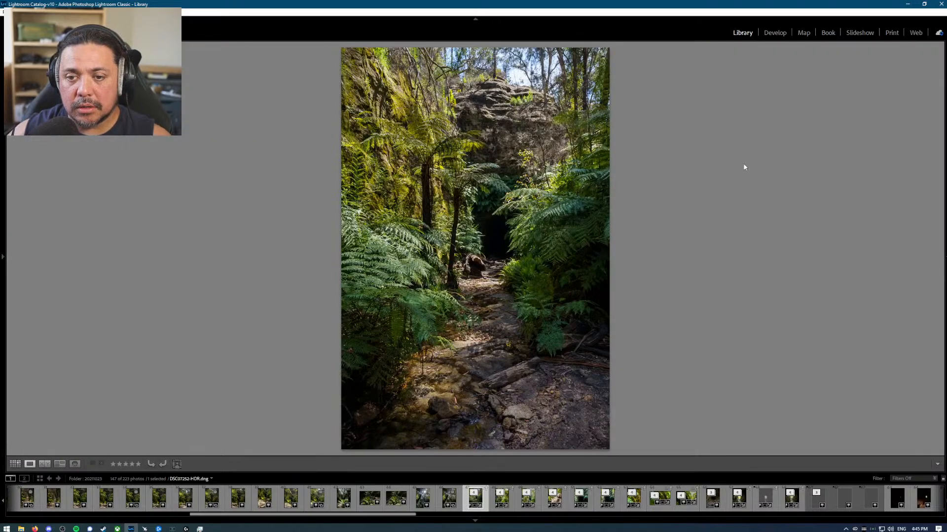
left_click(487, 198)
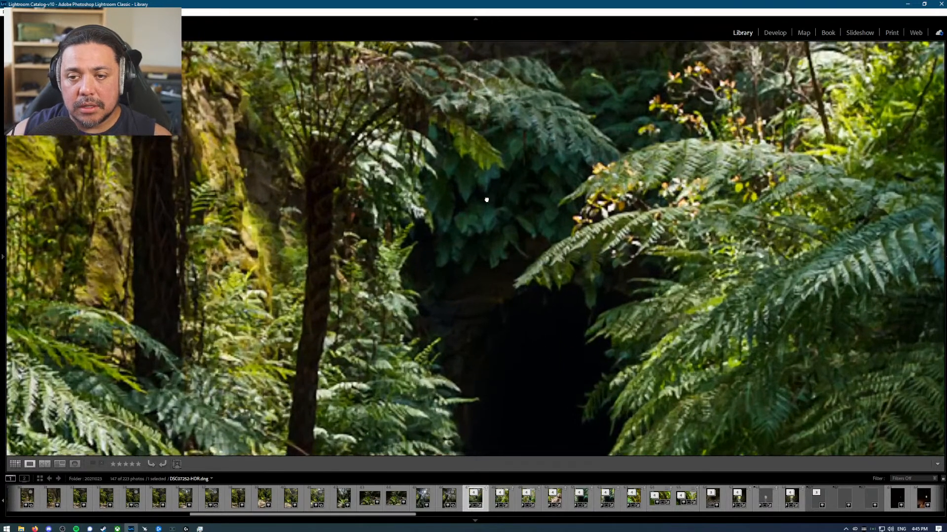
left_click(486, 199)
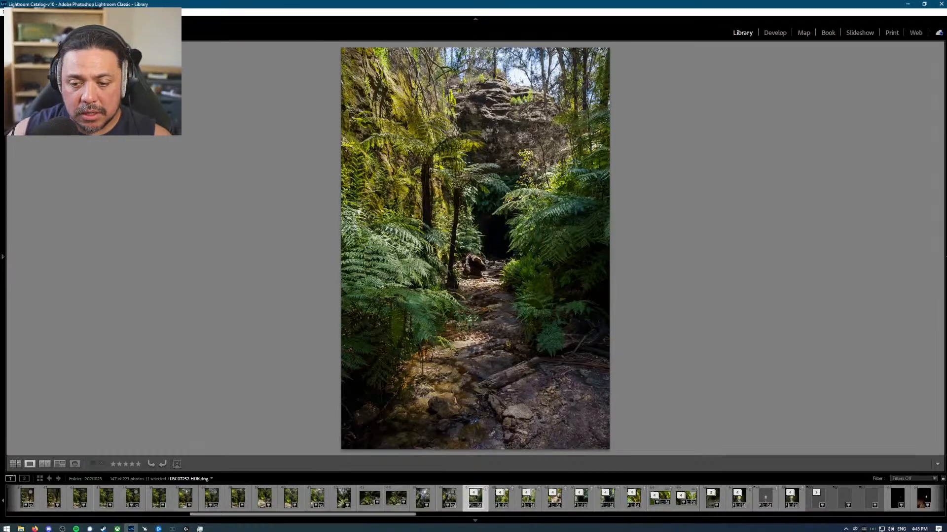
key("Right")
key("Left")
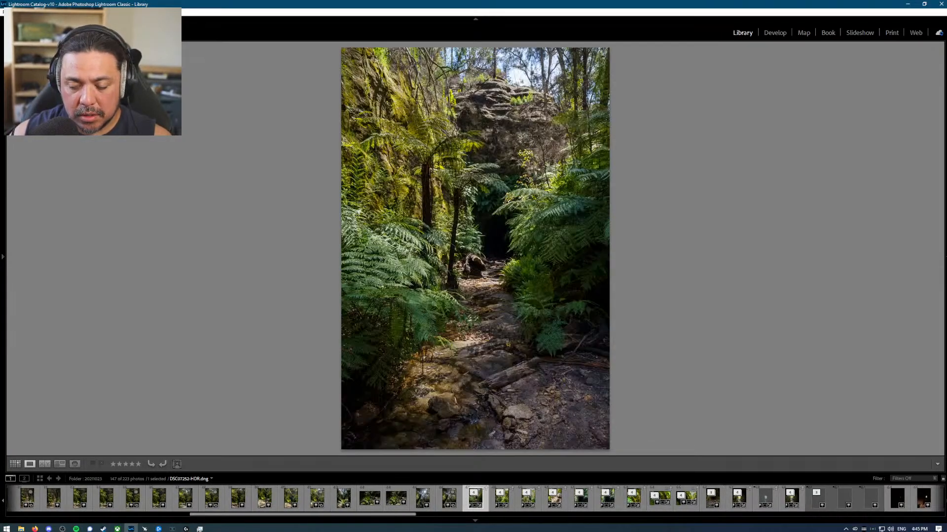
key("b")
Step: Check the fern bank HDR frame against DSC07258-HDR.dng with the walker, and add DSC07258-HDR.dng to the Quick Collection
key("Right")
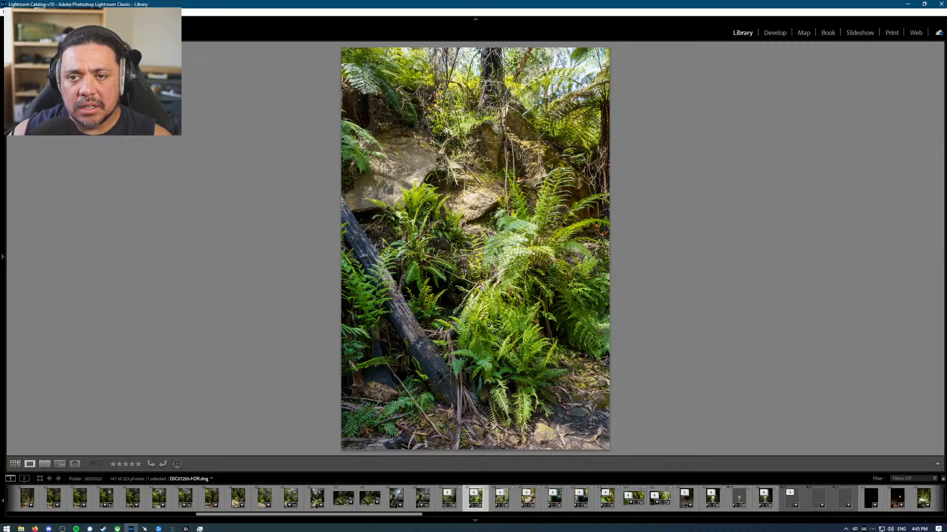
key("Right")
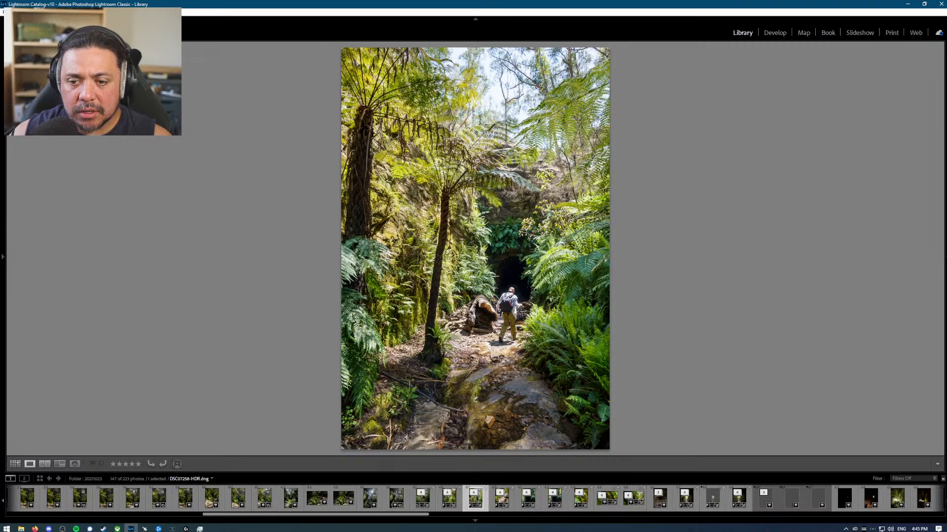
key("Left")
key("Right")
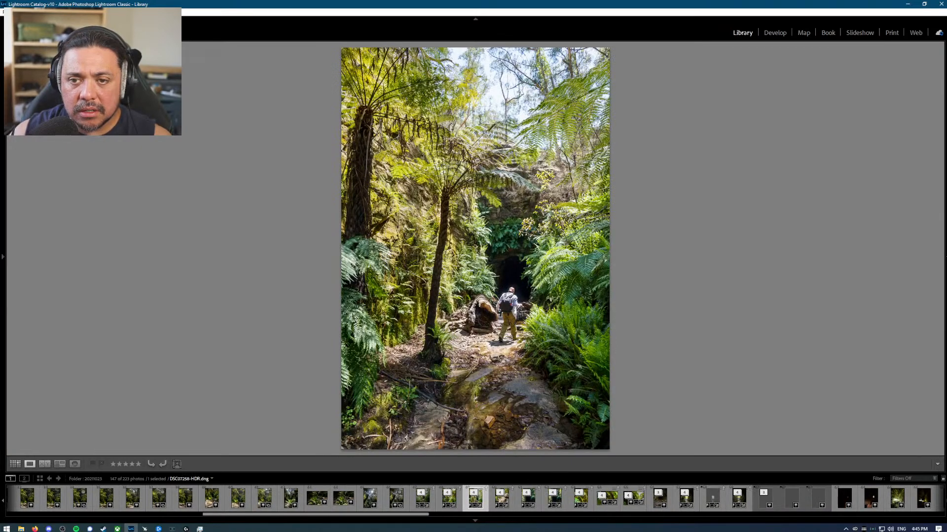
key("b")
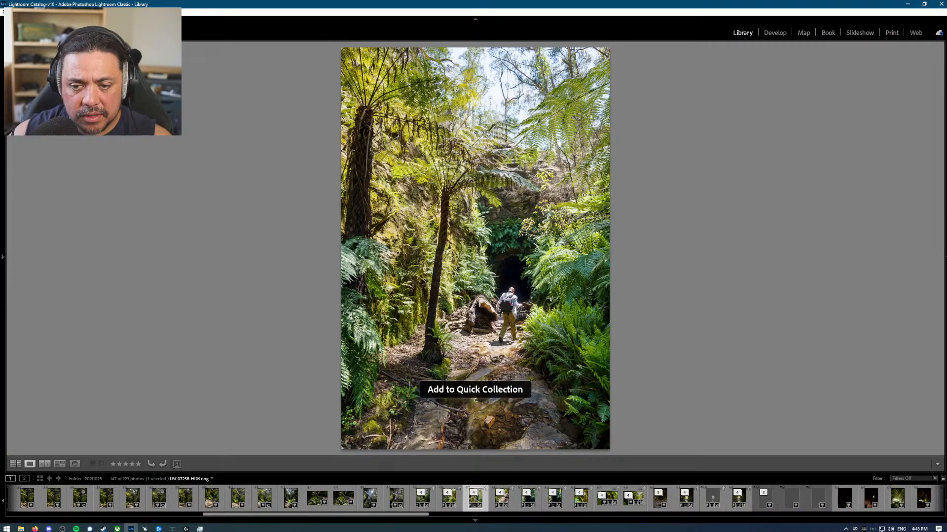
Step: Expand the stack of creek frame DSC07261-HDR.dng, compare its four exposures in Survey view, and collapse the stack
key("Right")
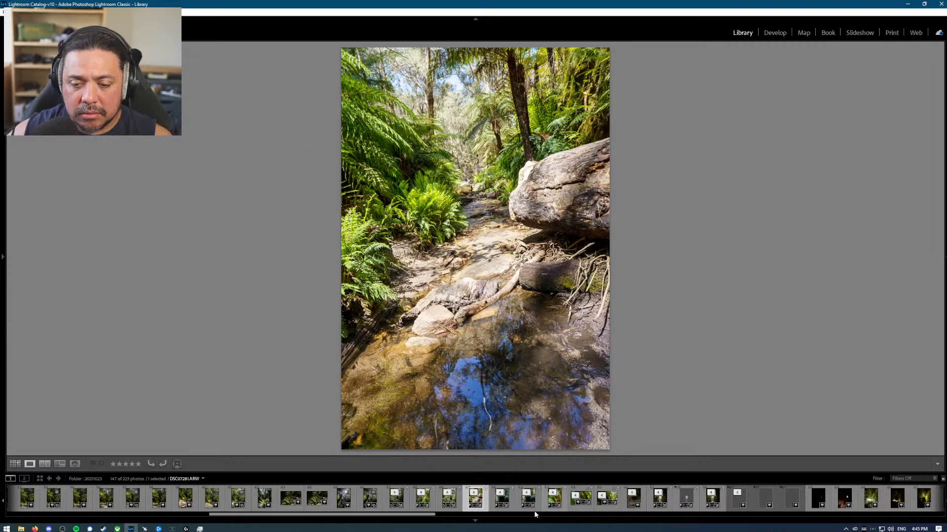
left_click(474, 492)
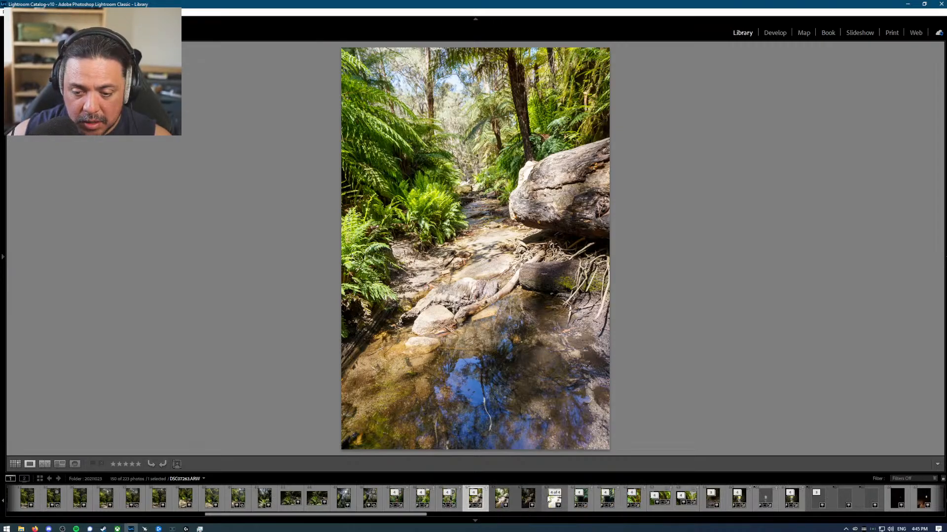
left_click(554, 501, "shift")
key("n")
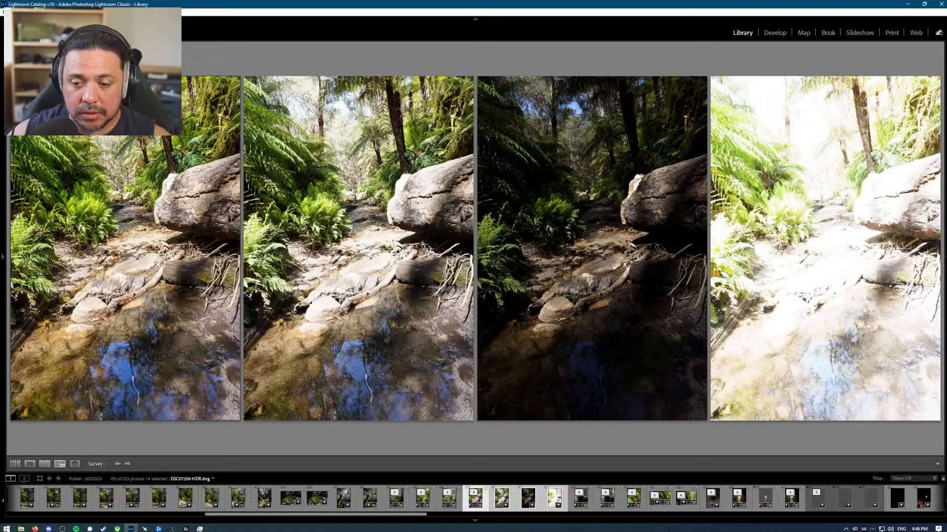
left_click(468, 503)
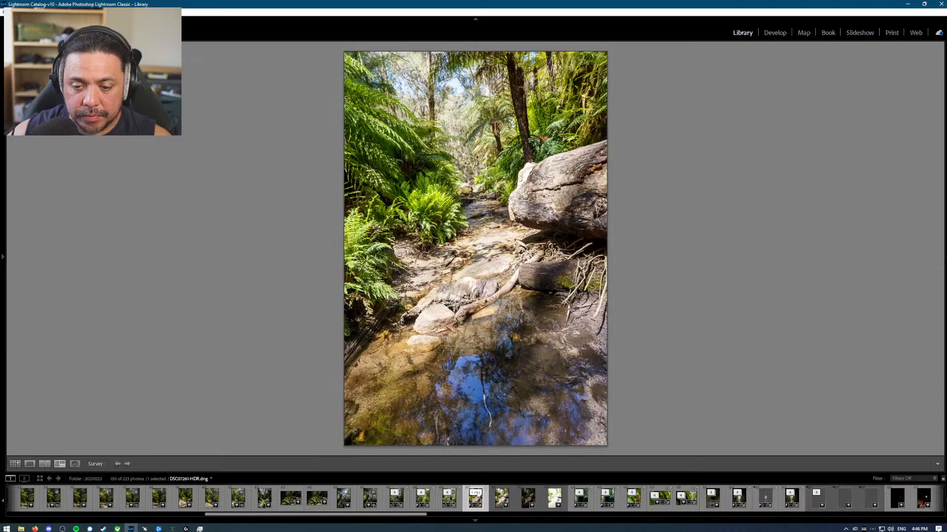
left_click(477, 493)
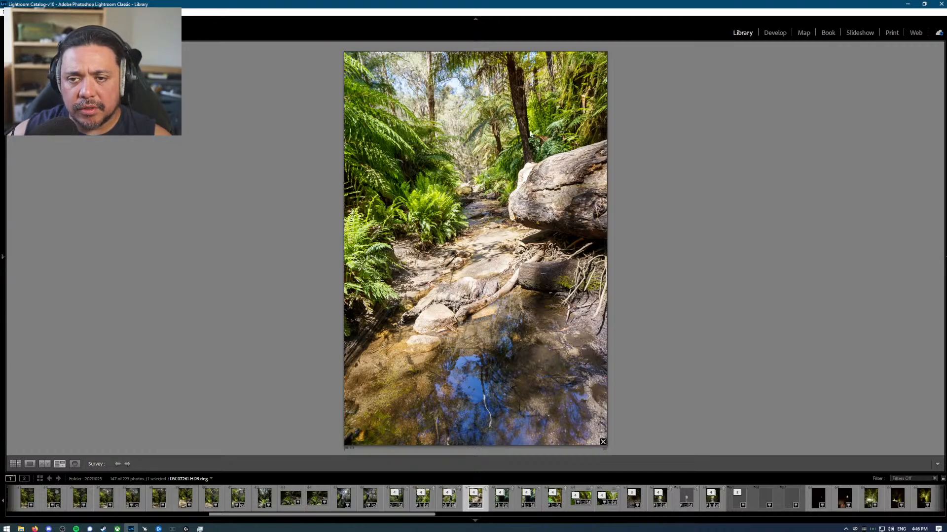
Step: Straighten the creek photo DSC07261-HDR.dng with a crop angle of 9.67
key("r")
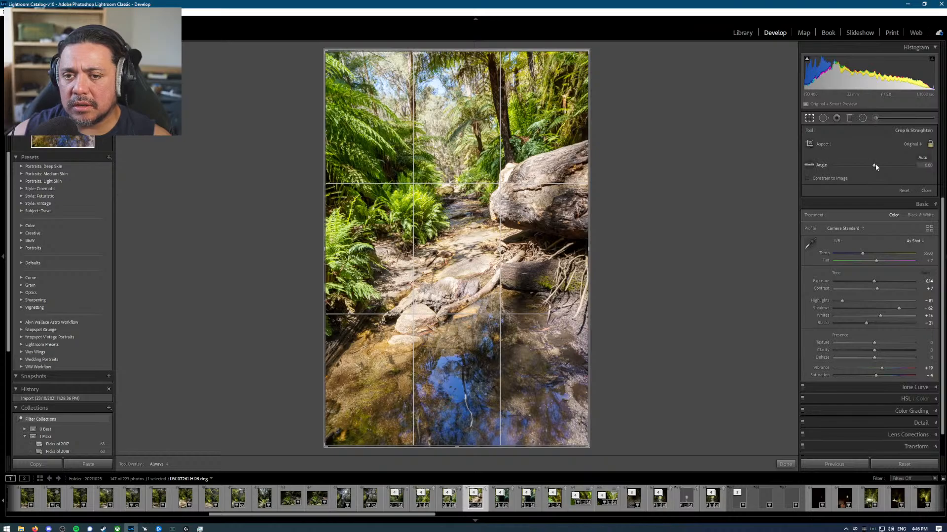
left_click_drag(875, 165, 883, 166)
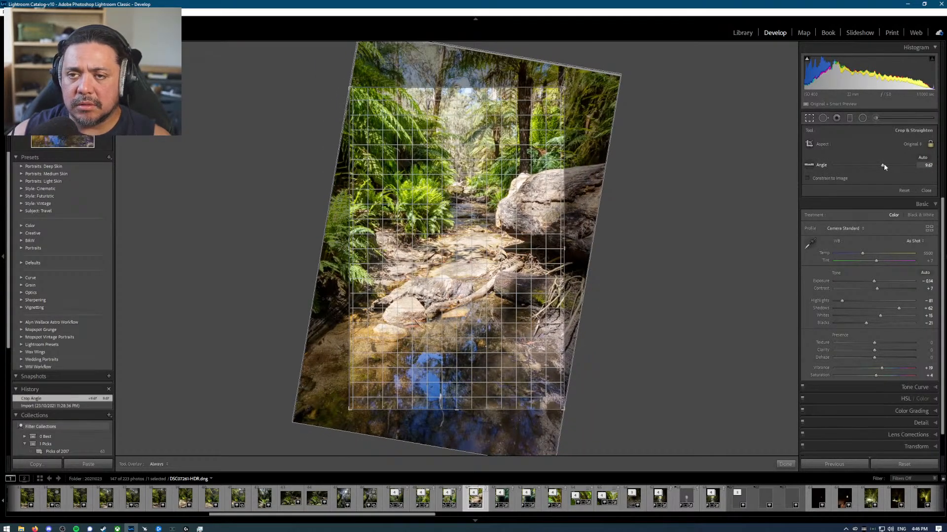
key("Return")
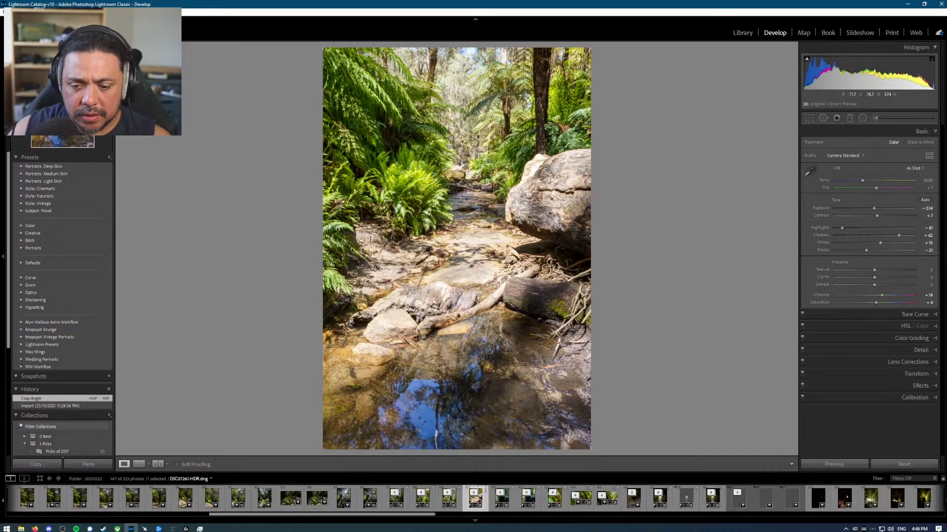
Step: Compare tunnel entrance frames DSC07264-HDR.dng and DSC07267-HDR.dng, checking their ferns up close, and add DSC07267-HDR.dng to the Quick Collection
key("Right")
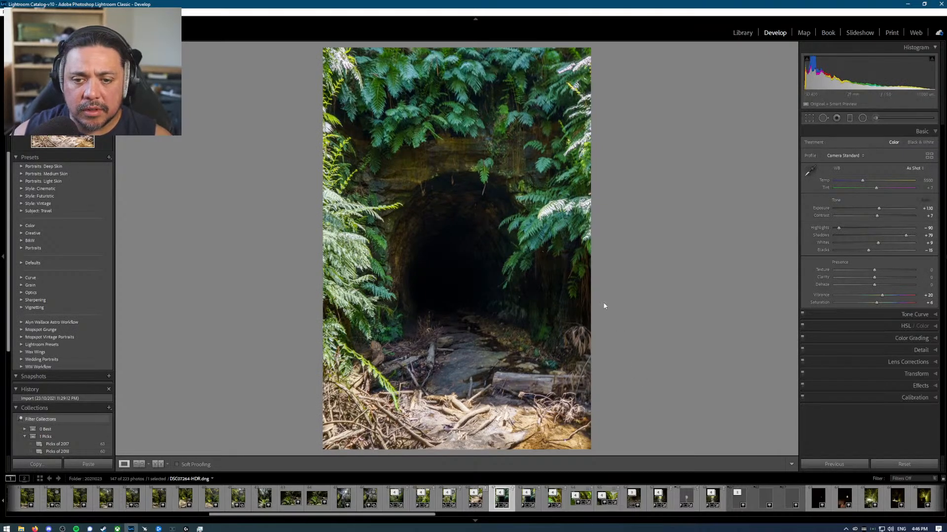
key("Right")
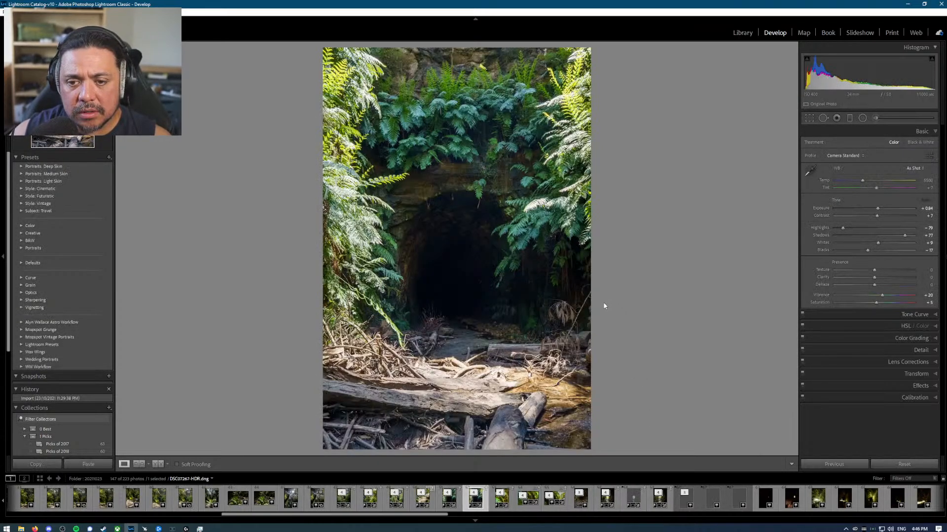
key("Left")
key("Right")
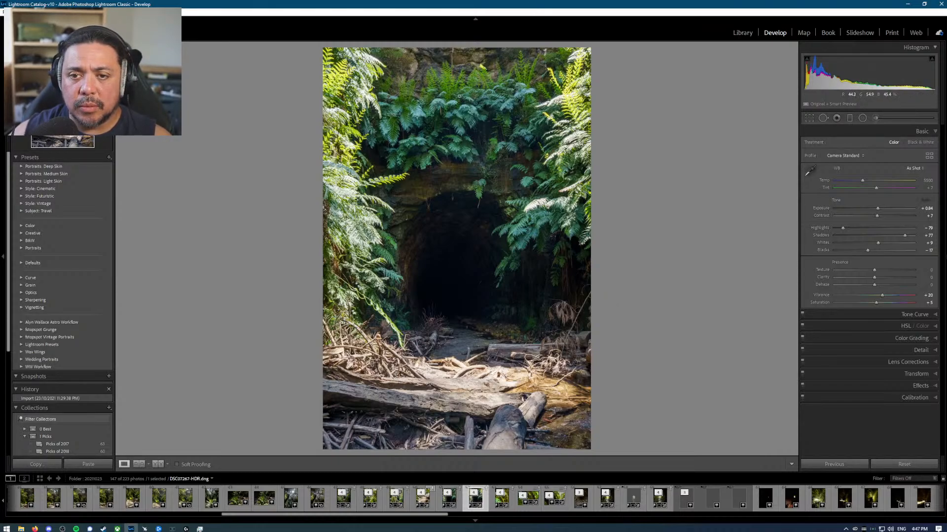
key("Left")
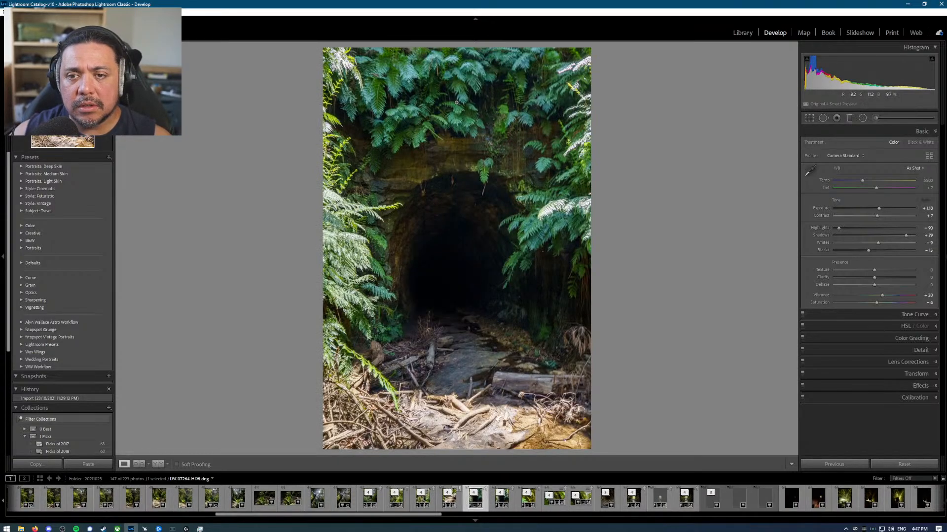
left_click(456, 102)
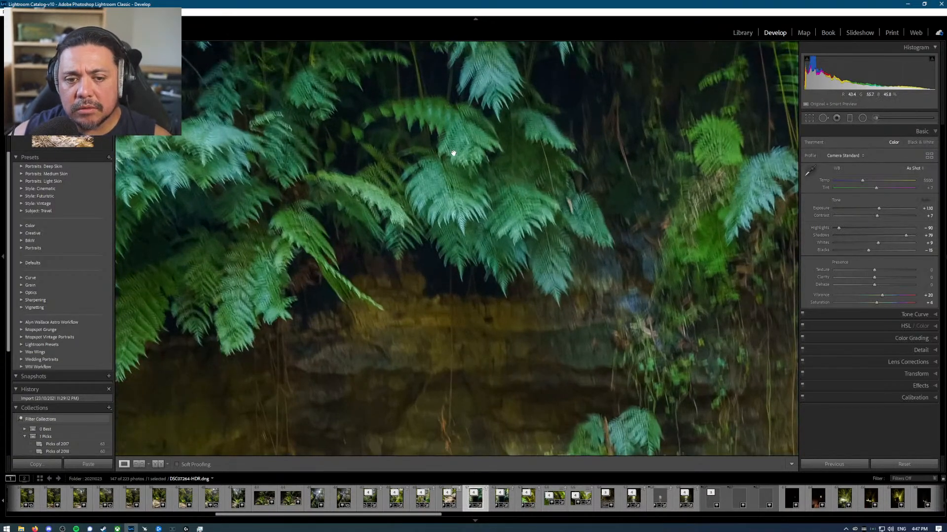
left_click(454, 153)
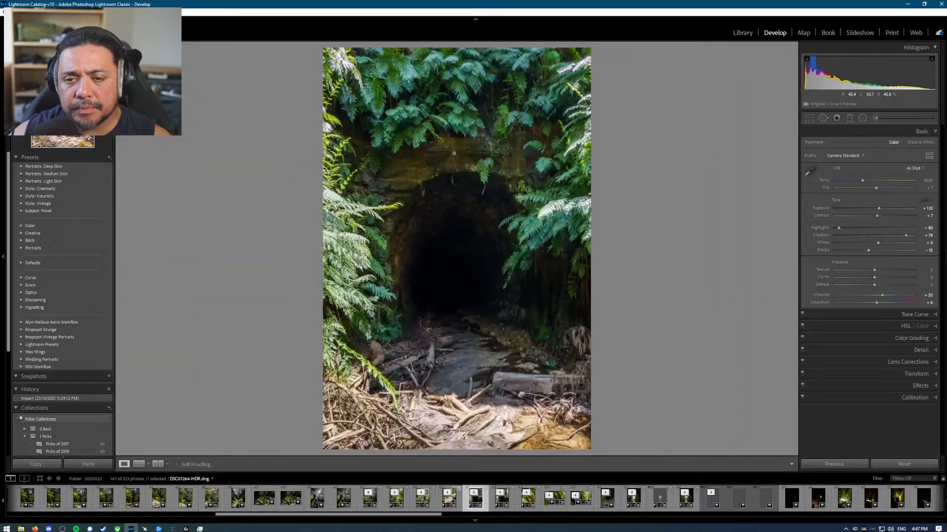
key("Right")
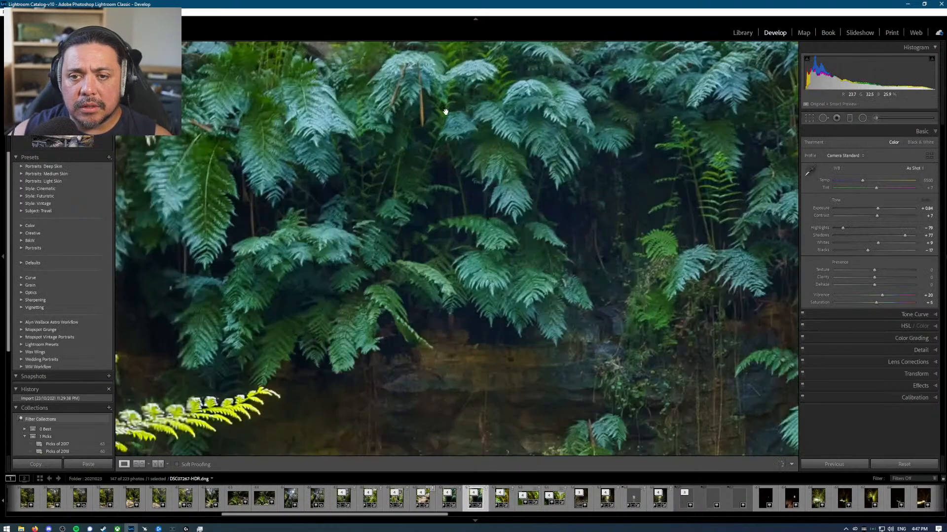
left_click(447, 112)
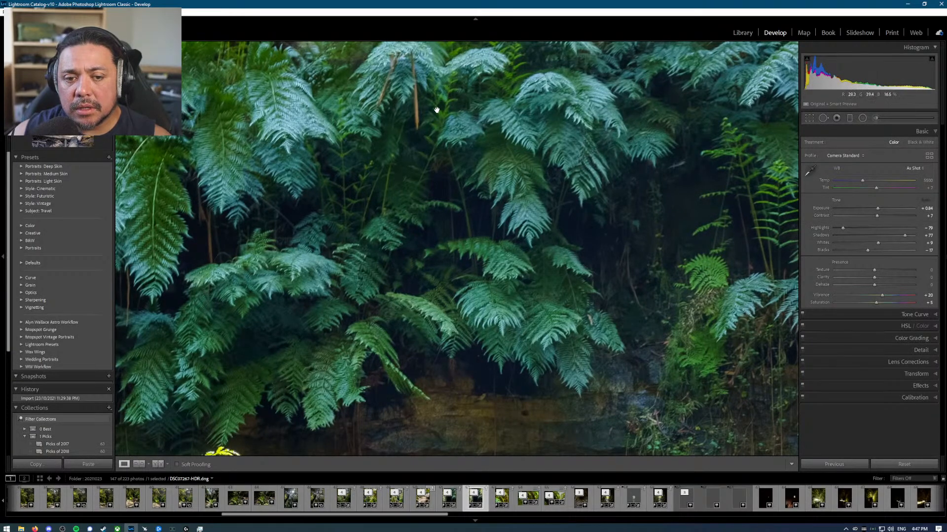
left_click(432, 131)
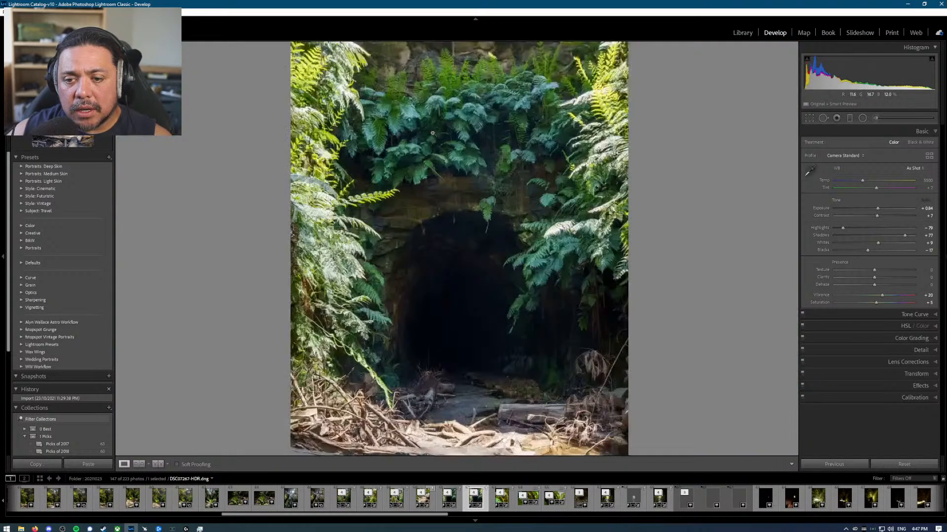
key("b")
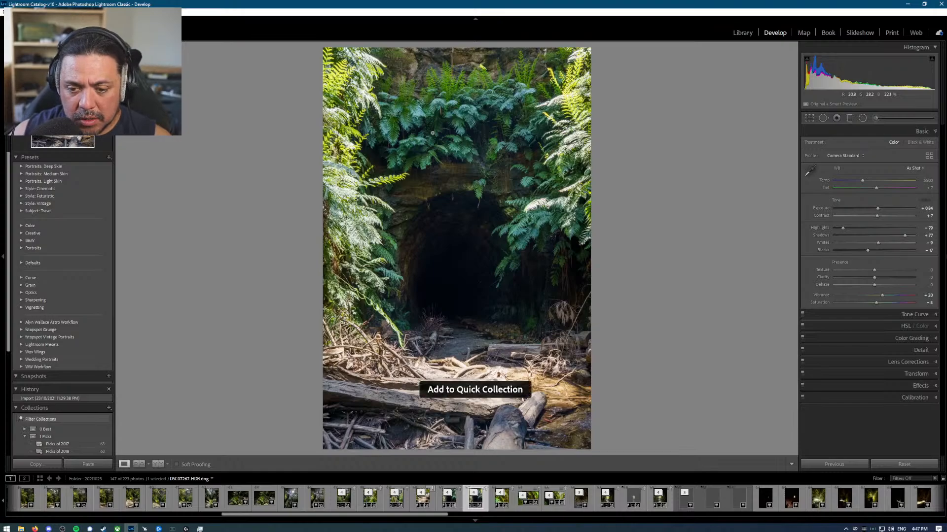
Step: Review the fern frames DSC07270-HDR.dng and DSC07273-HDR.dng, and add the fern and creek frame DSC07276-HDR.dng to the Quick Collection
key("Right")
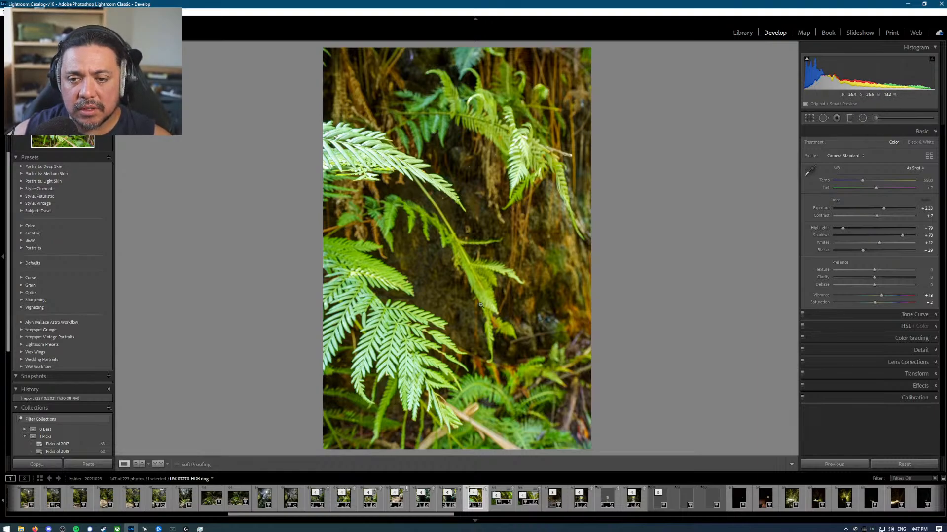
key("Right")
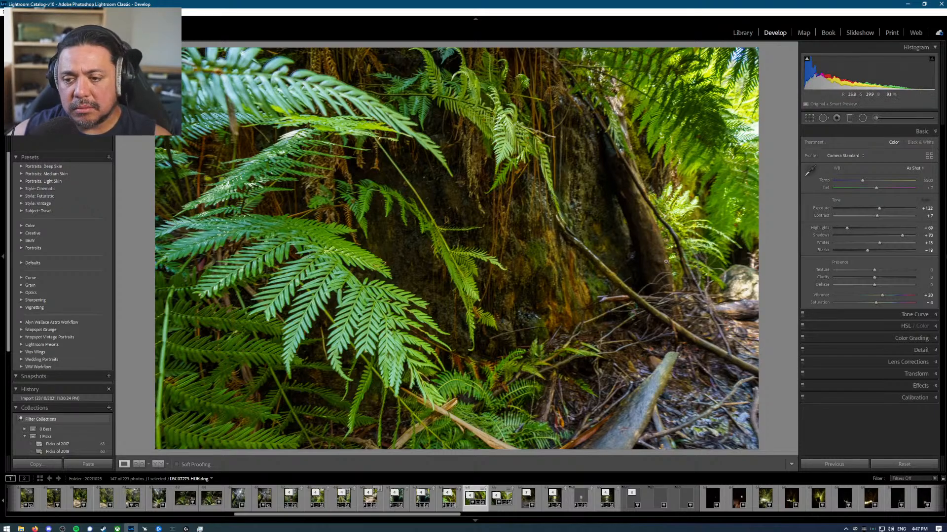
key("Right")
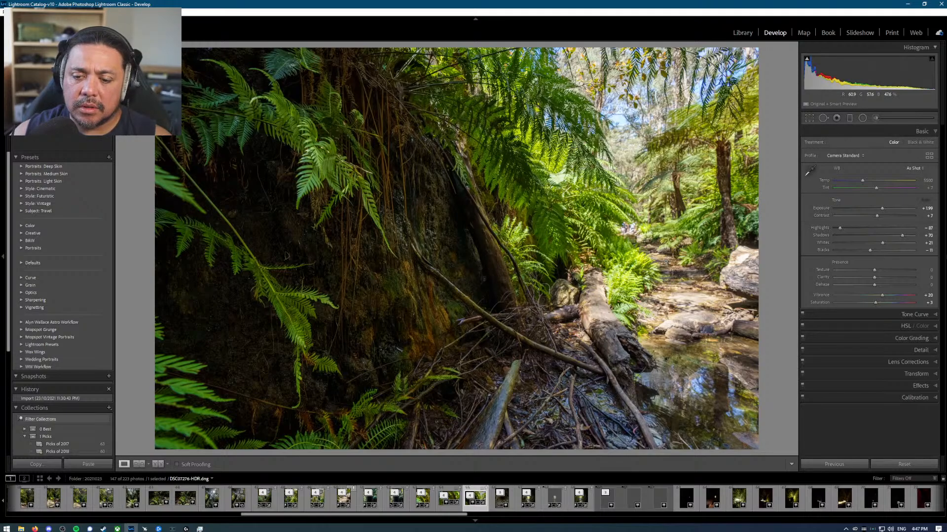
key("b")
Step: Check tunnel photo DSC07281.ARW against its neighbouring frame and inspect the walker with the backpack up close
key("Right")
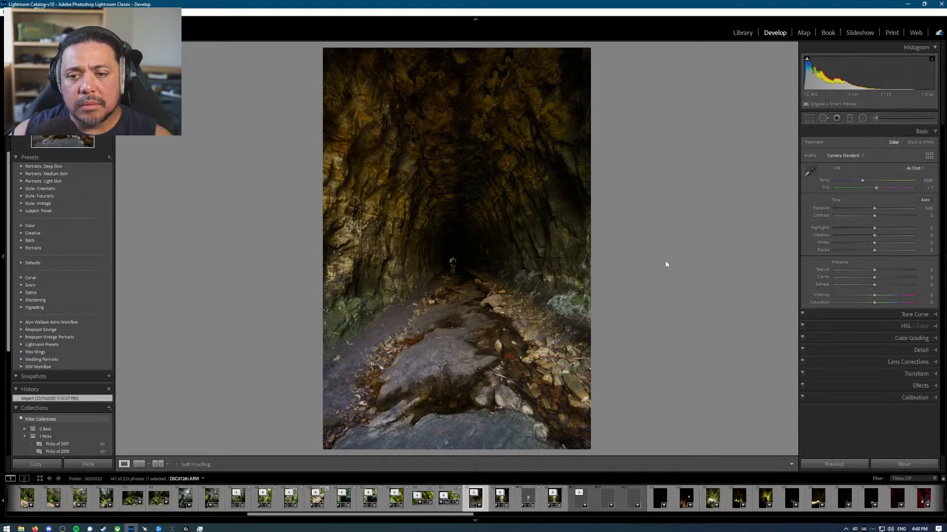
key("Right")
key("Left")
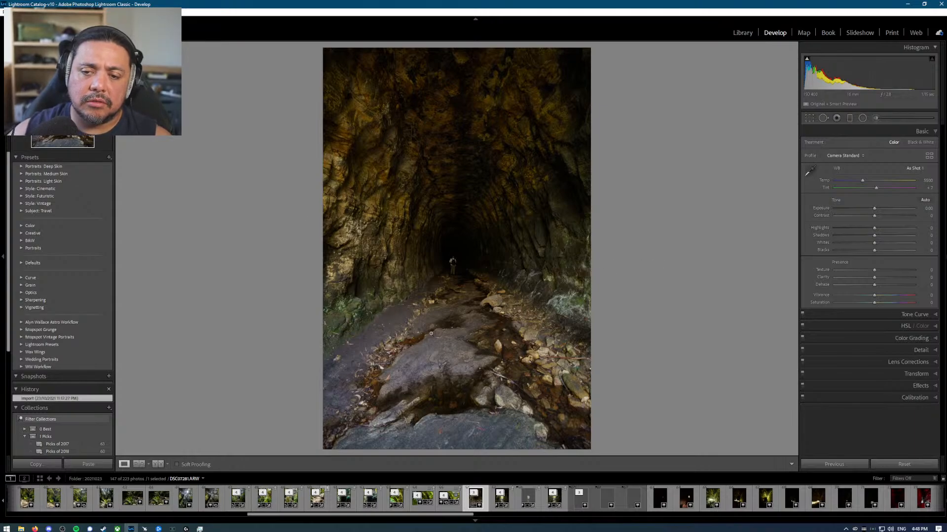
left_click(451, 267)
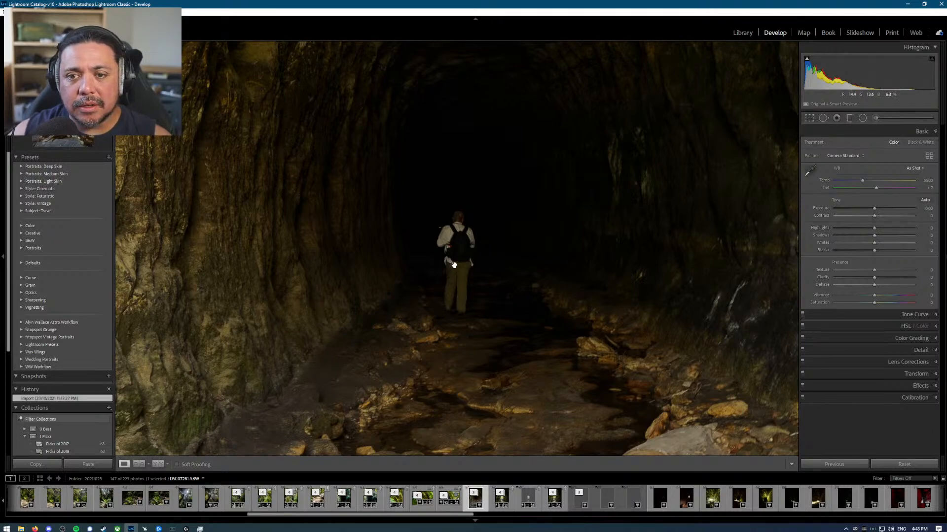
left_click(480, 225)
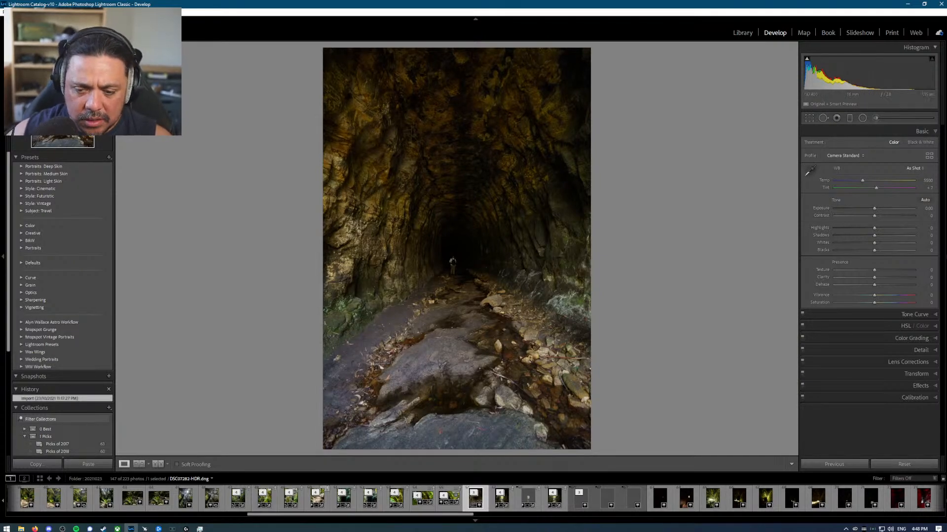
Step: Expand and collapse the stack of DSC07281.ARW, and make sure the photo is in the Quick Collection
left_click(474, 493)
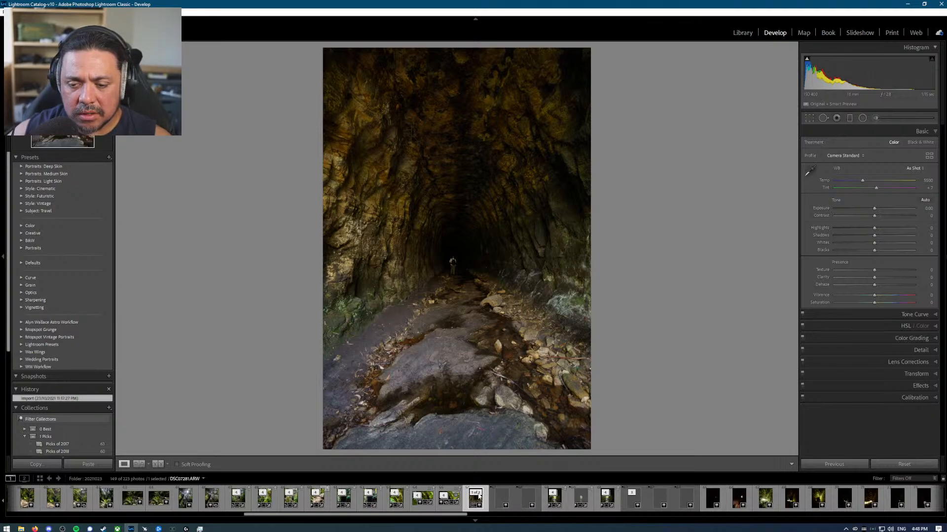
left_click(476, 493)
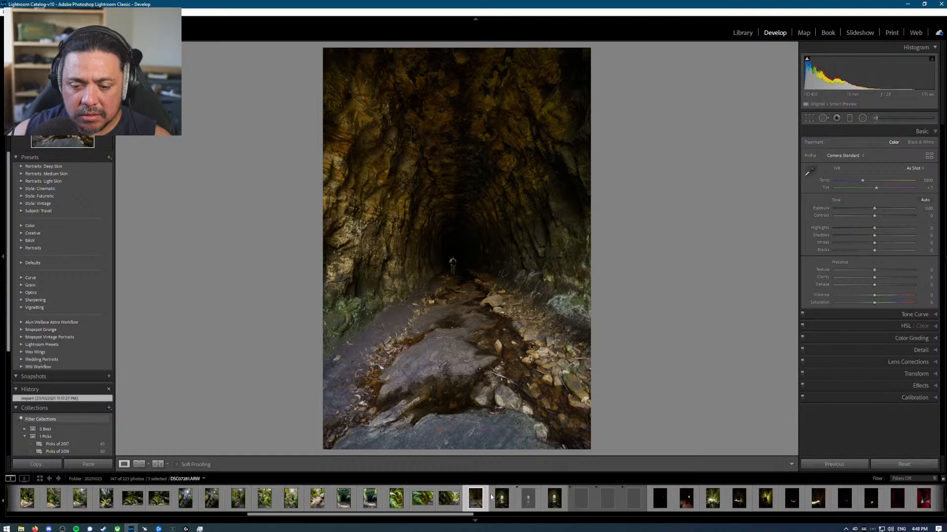
key("b")
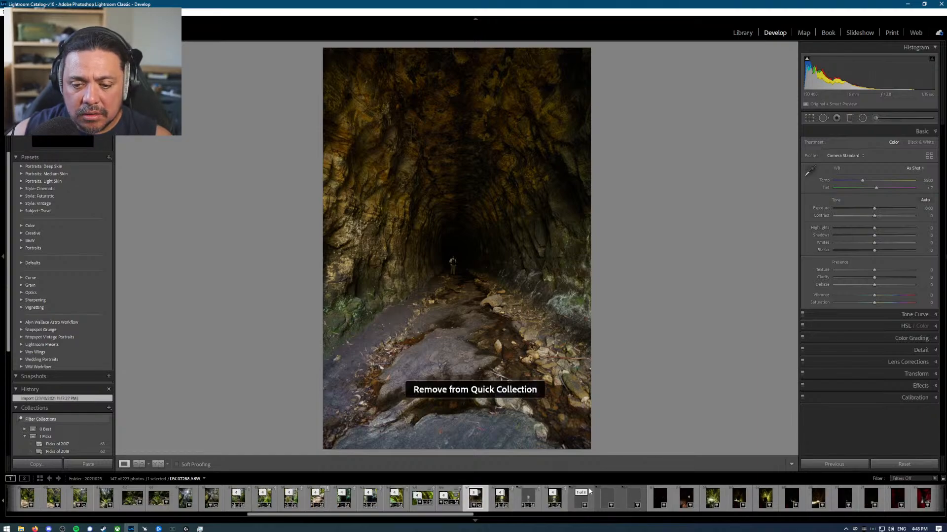
key("b")
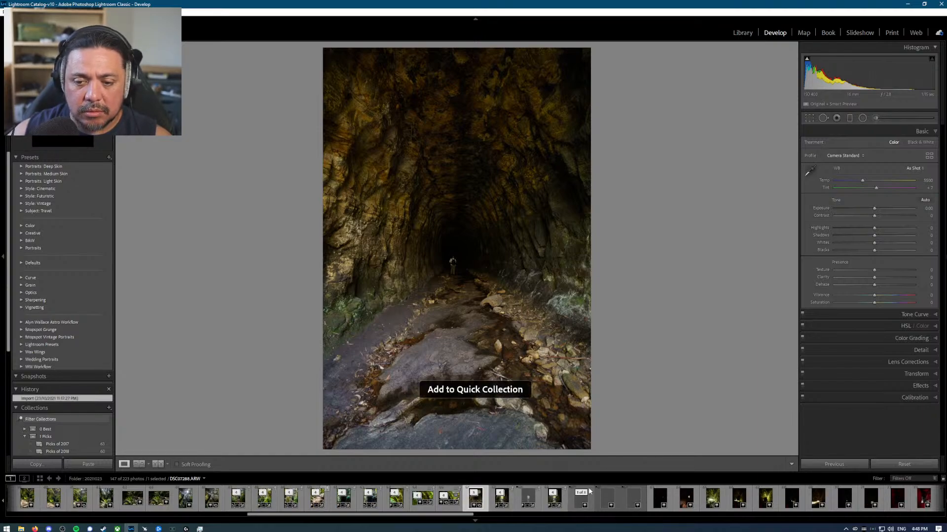
Step: Inspect the silhouetted walkers on both sides of the tunnel in DSC07282-HDR.dng, and add the photo to the Quick Collection
key("Right")
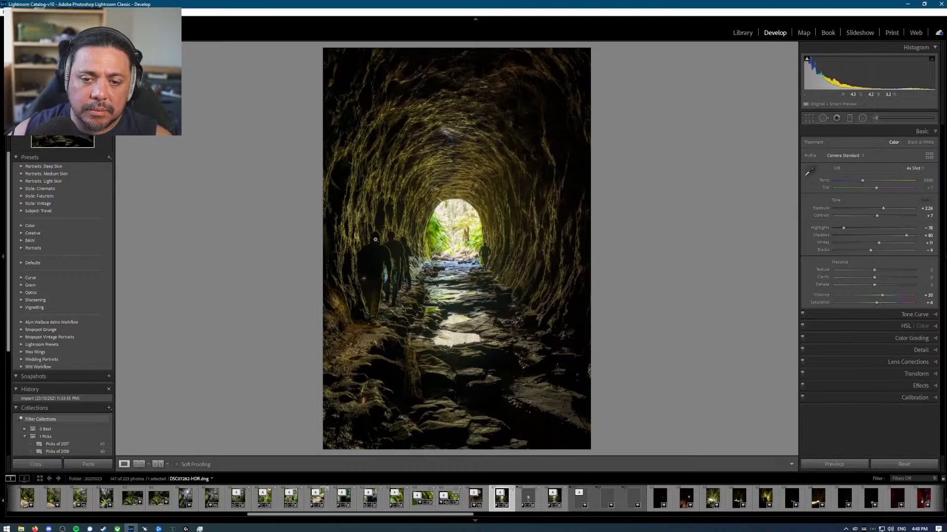
left_click(380, 254)
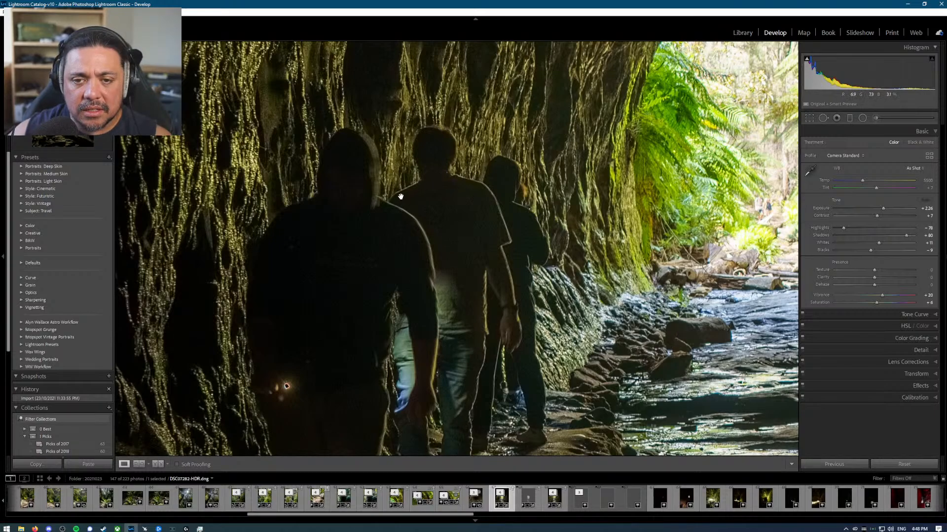
left_click(513, 310)
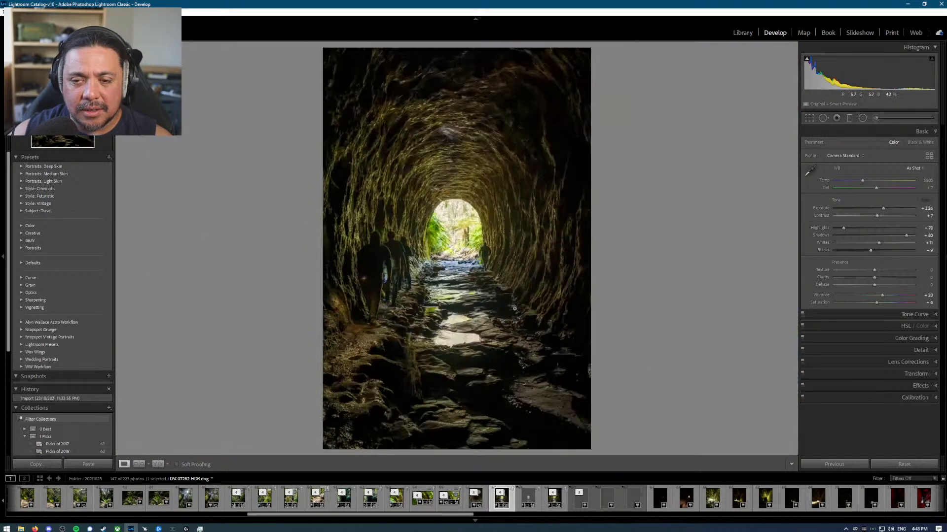
left_click(493, 255)
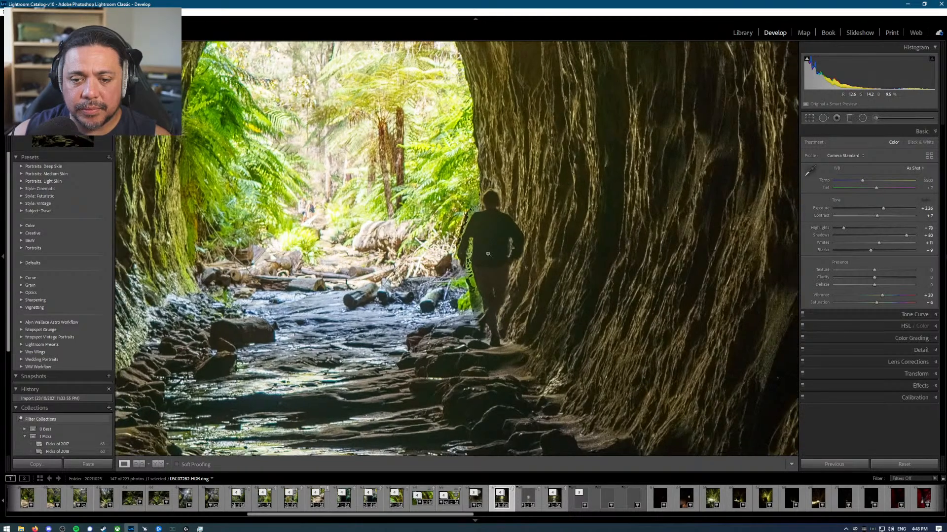
left_click(488, 254)
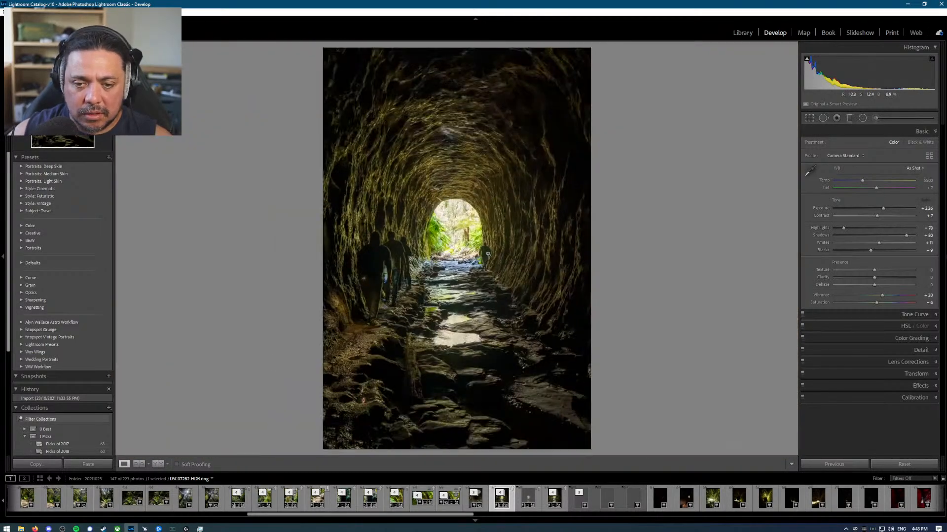
key("b")
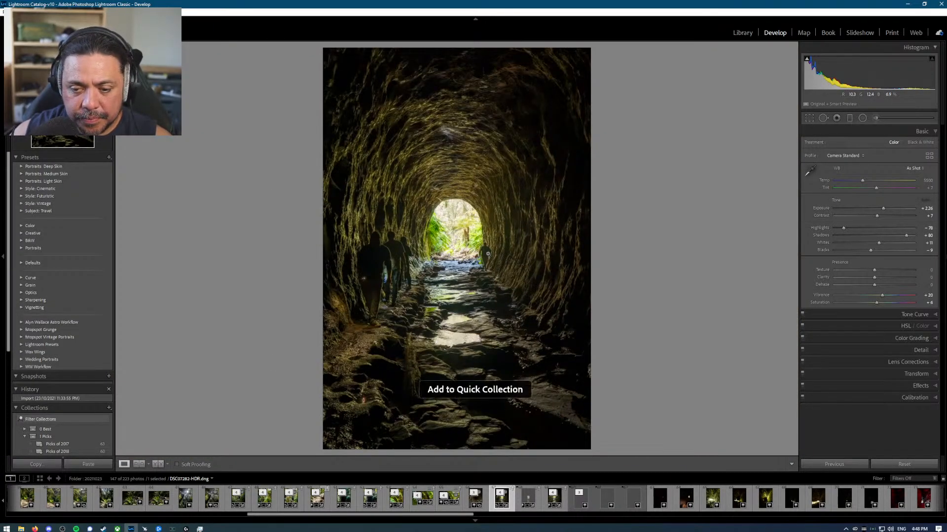
Step: Pass over the dark frame DSC07283-HDR.dng, inspect tunnel photo DSC07285-HDR.dng up close, and add DSC07285-HDR.dng to the Quick Collection
key("Right")
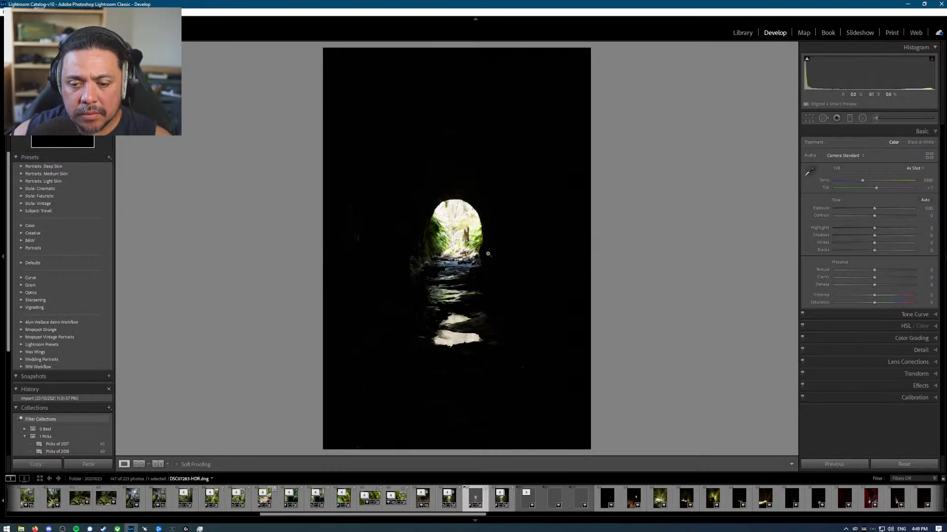
key("Right")
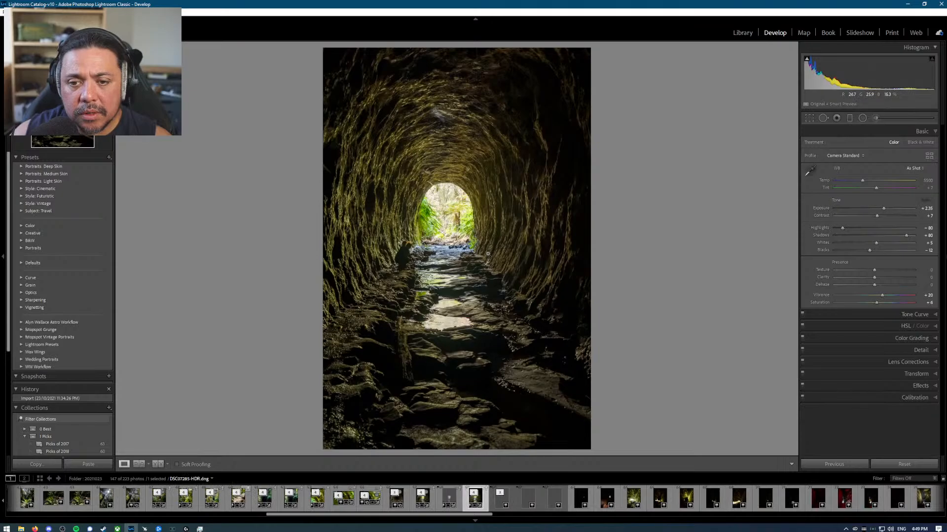
left_click(412, 254)
left_click(398, 258)
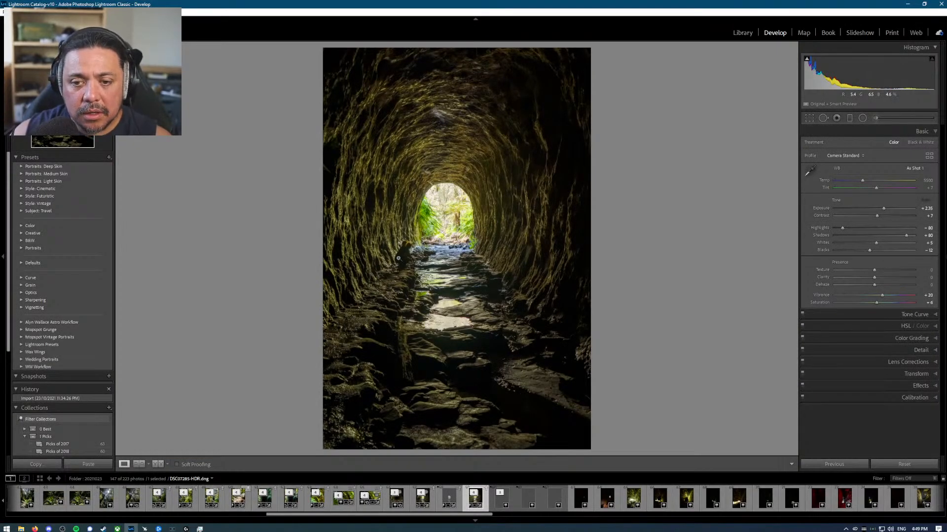
key("b")
Step: Examine the small light points in dark tunnel frame DSC07291.ARW up close, and review the following frames DSC07292.ARW and DSC07293.ARW
key("Right")
key("Right")
key("Right")
key("Right")
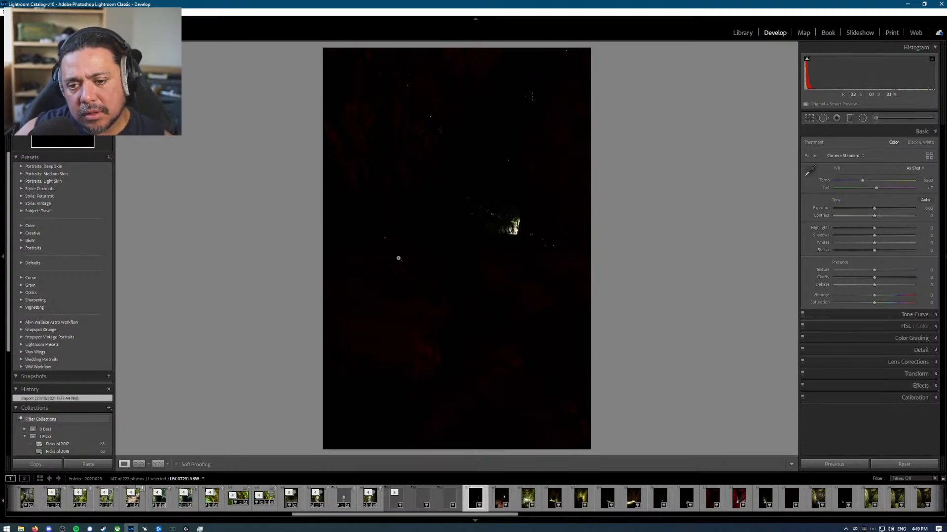
left_click(394, 217)
left_click(409, 272)
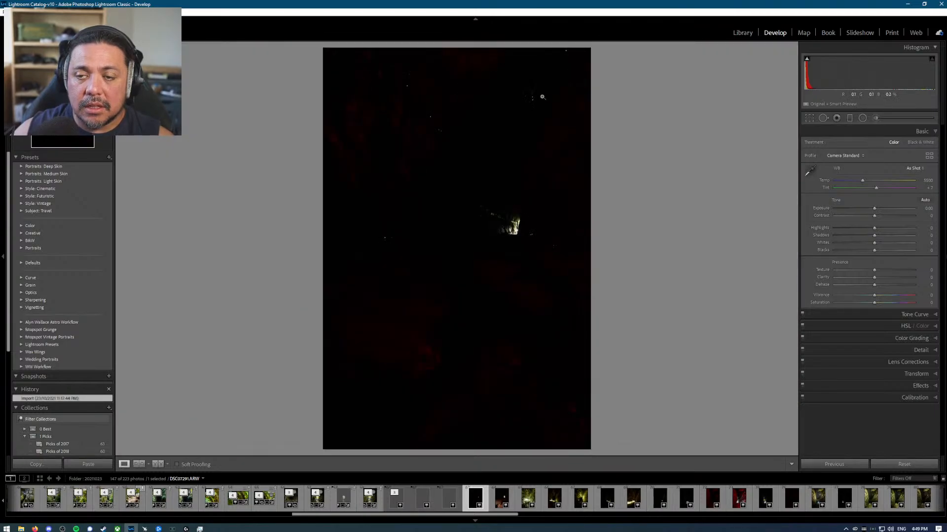
left_click(541, 95)
left_click(541, 96)
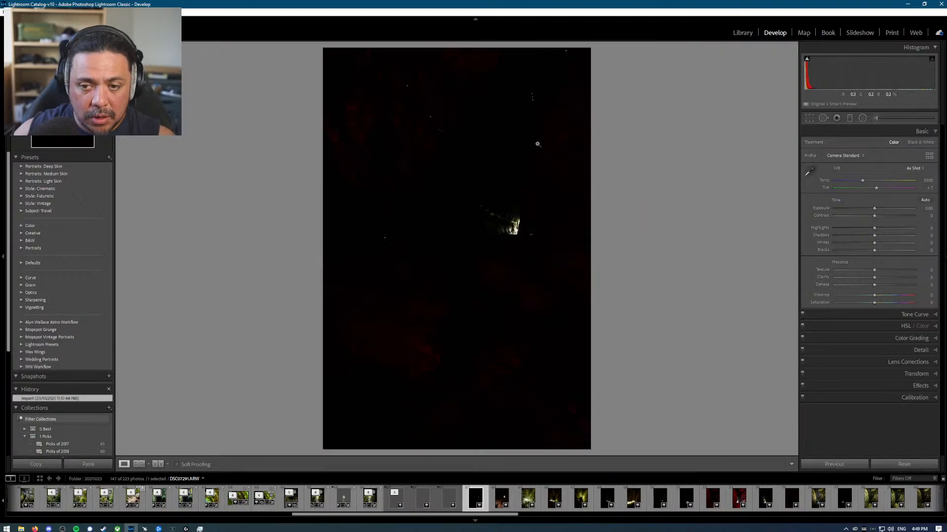
key("Right")
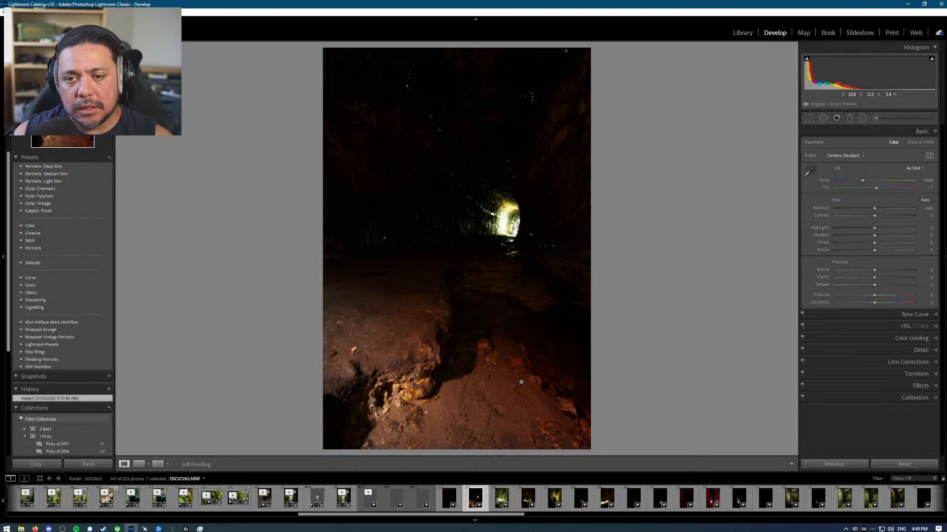
key("Right")
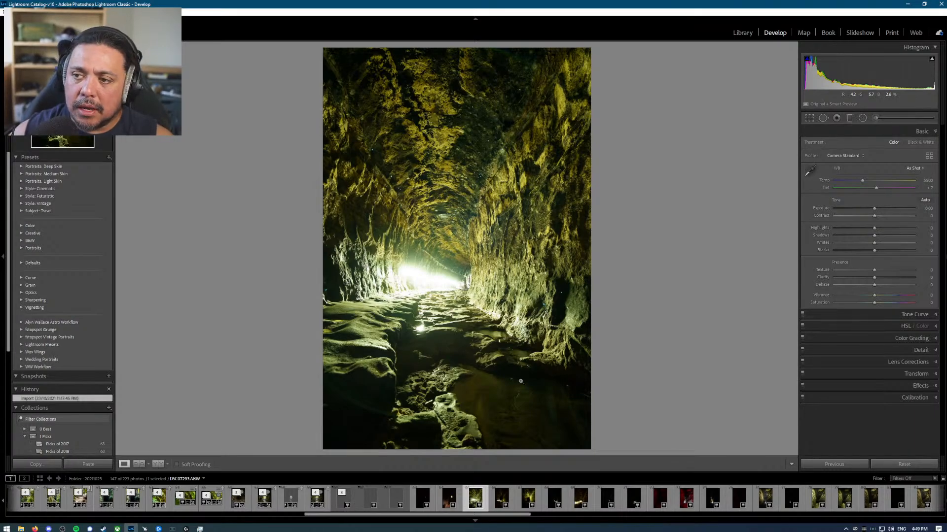
Step: Set the white balance of DSC07293.ARW to Auto, and inspect the blue light points on the tunnel wall up close
left_click(915, 168)
left_click(910, 187)
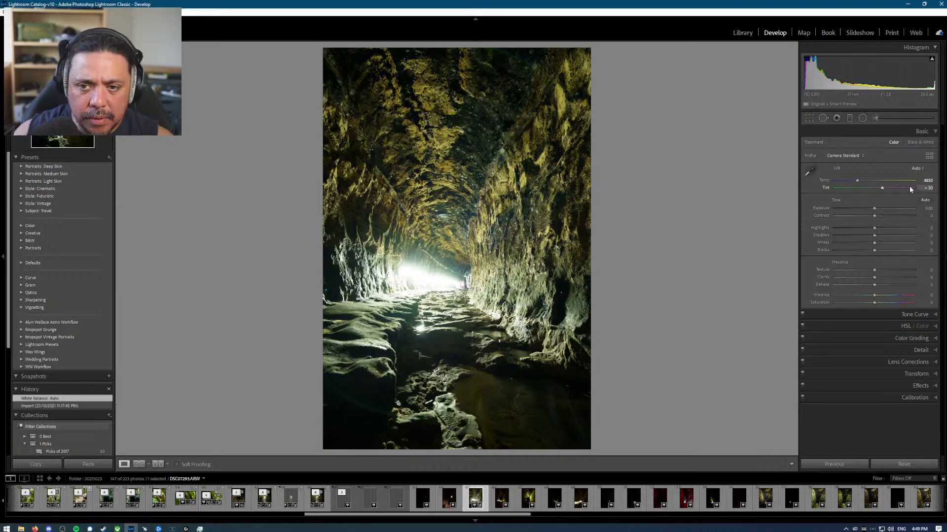
left_click(588, 93)
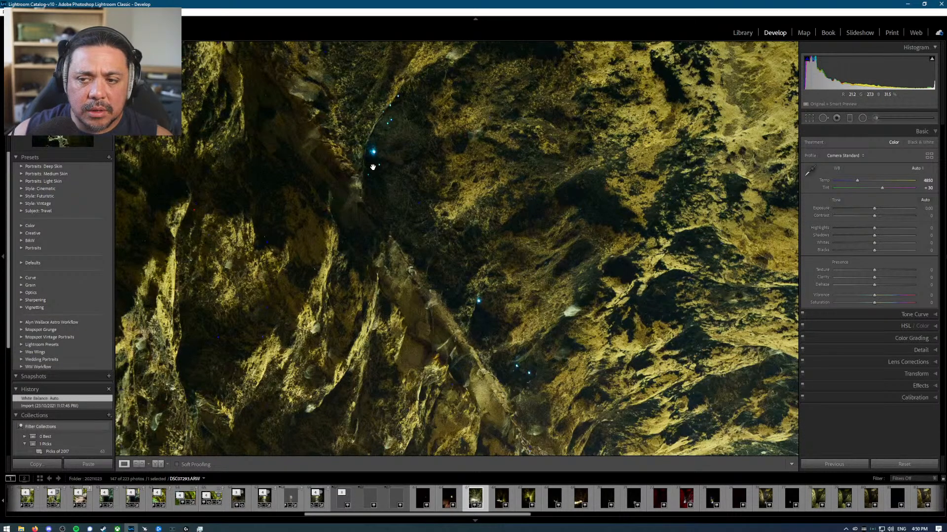
left_click(373, 167)
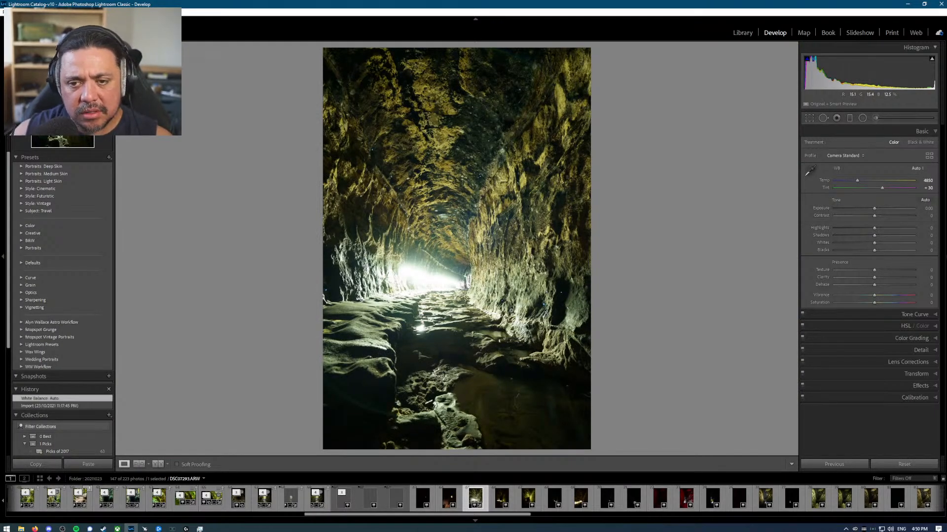
Step: Show DSC07294.ARW in the Library loupe view, and inspect the two blurred standing figures up close
key("Right")
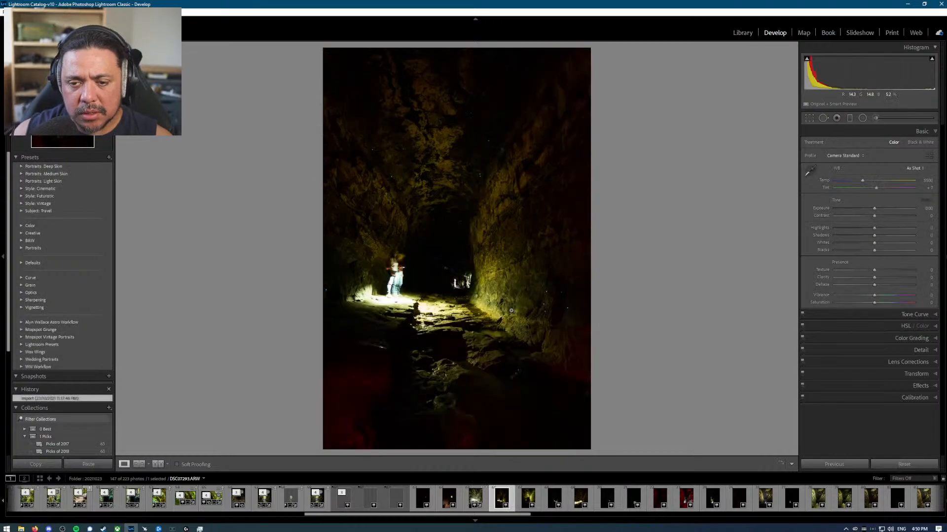
key("e")
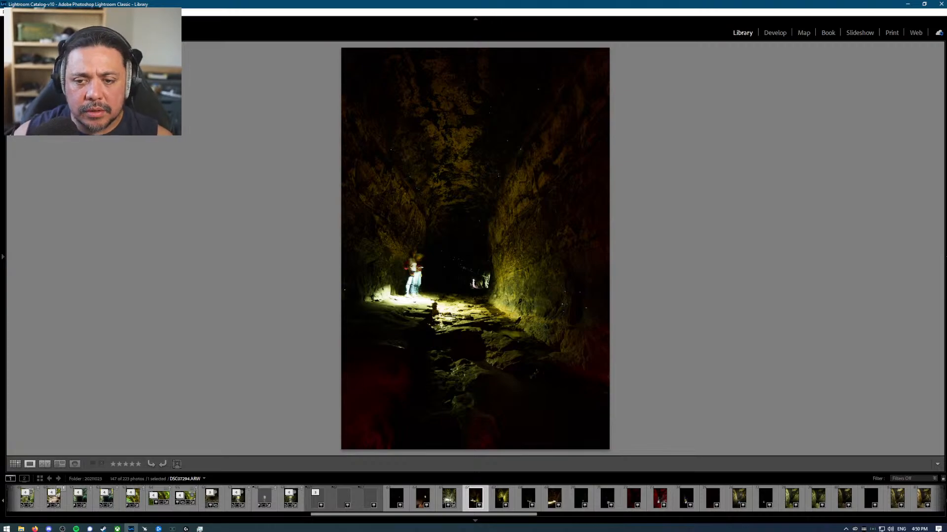
left_click(414, 272)
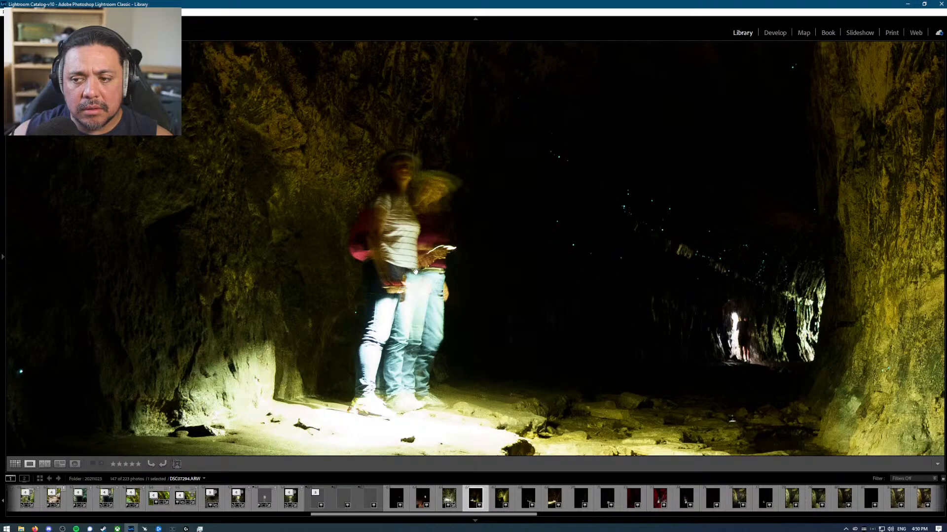
left_click(460, 362)
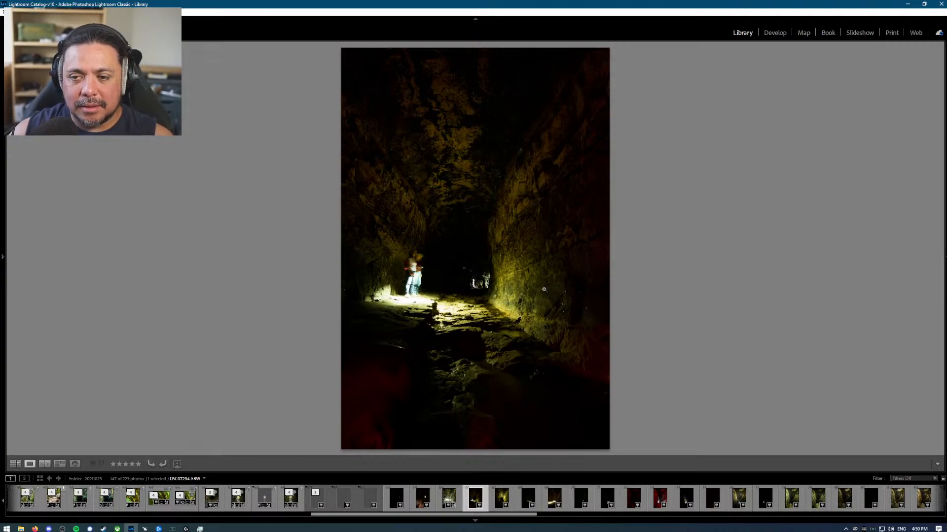
Step: Inspect the person holding the light in DSC07295.ARW up close, and add the photo to the Quick Collection
key("Right")
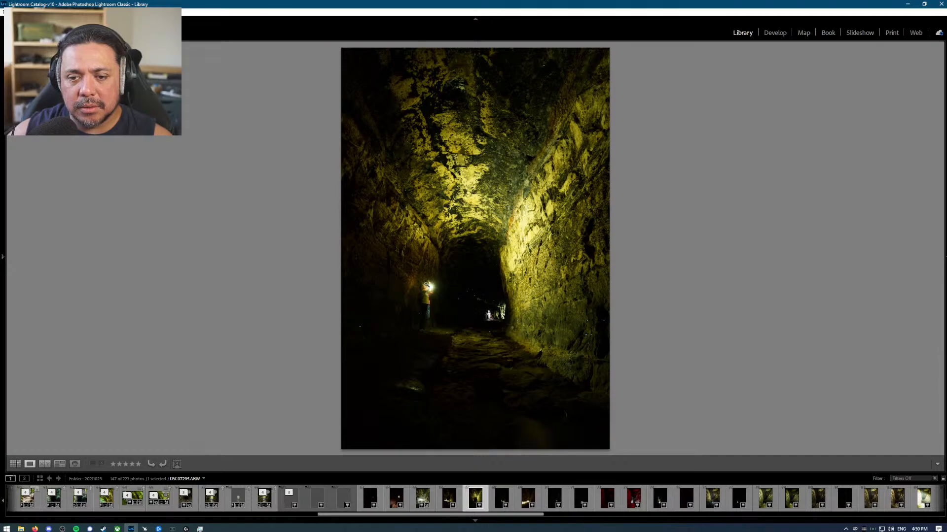
left_click(429, 285)
left_click(441, 297)
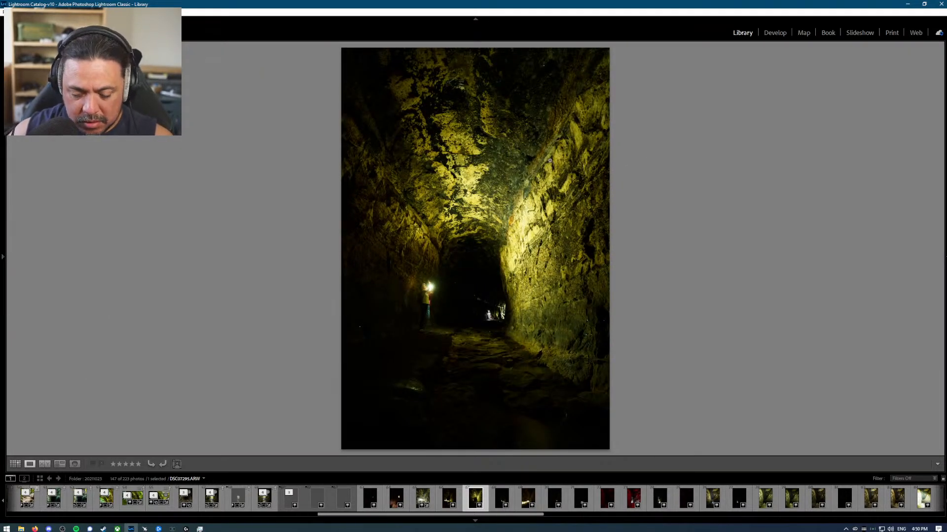
key("b")
Step: Examine the blurred figures and the tunnel ceiling's light points in dark frame DSC07296.ARW up close
key("Right")
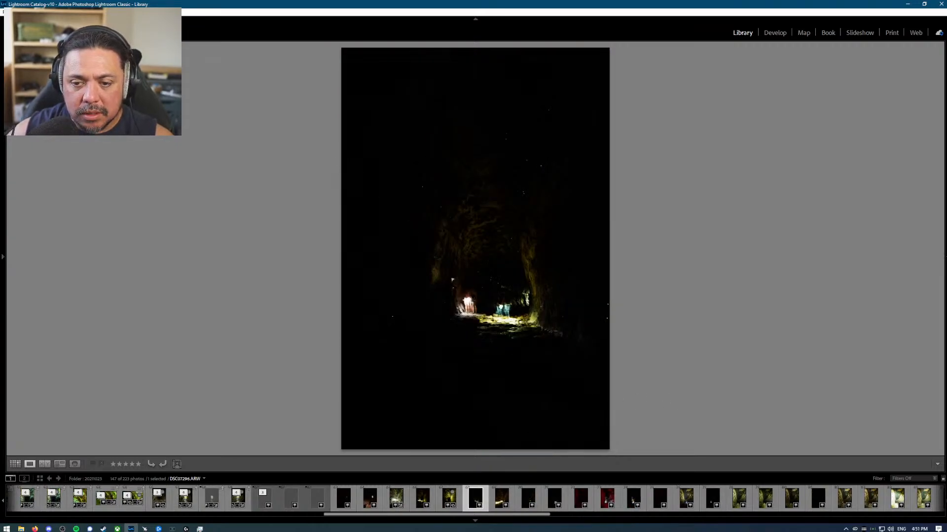
left_click(501, 305)
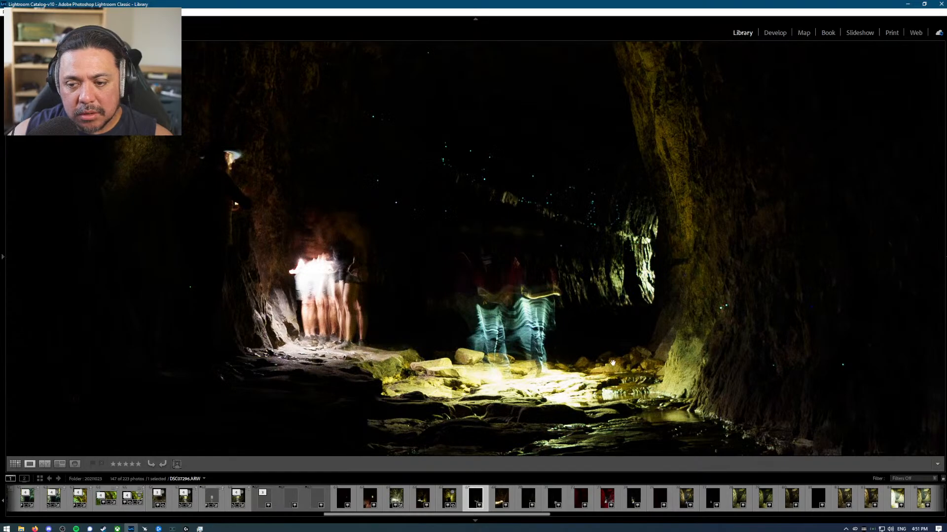
left_click(464, 190)
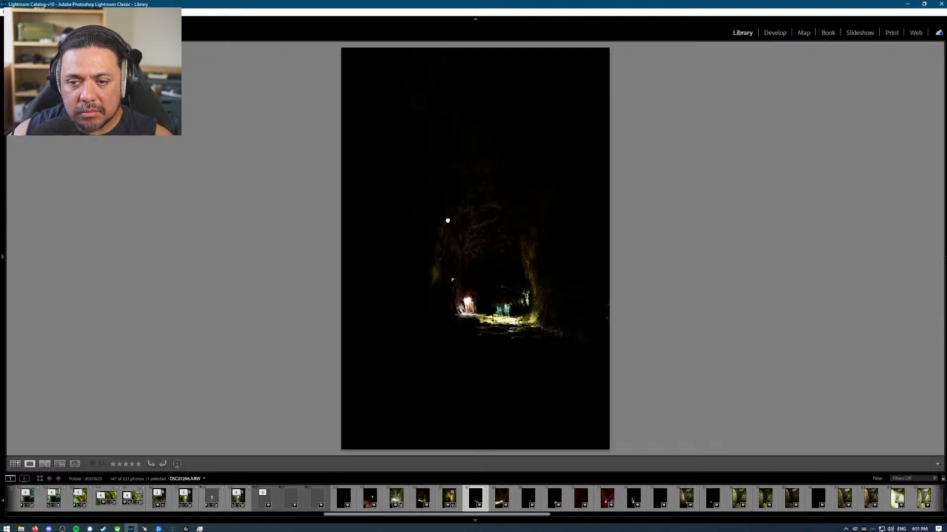
left_click(448, 220)
left_click_drag(654, 409, 423, 51)
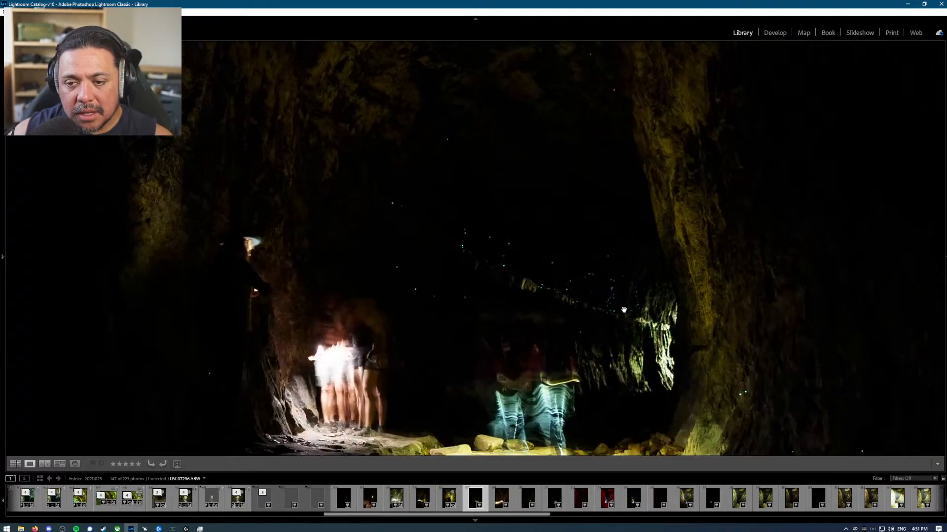
left_click(530, 288)
Step: Compare the brightly lit tunnel frame DSC07297.ARW with the darker frame DSC07298.ARW
key("Right")
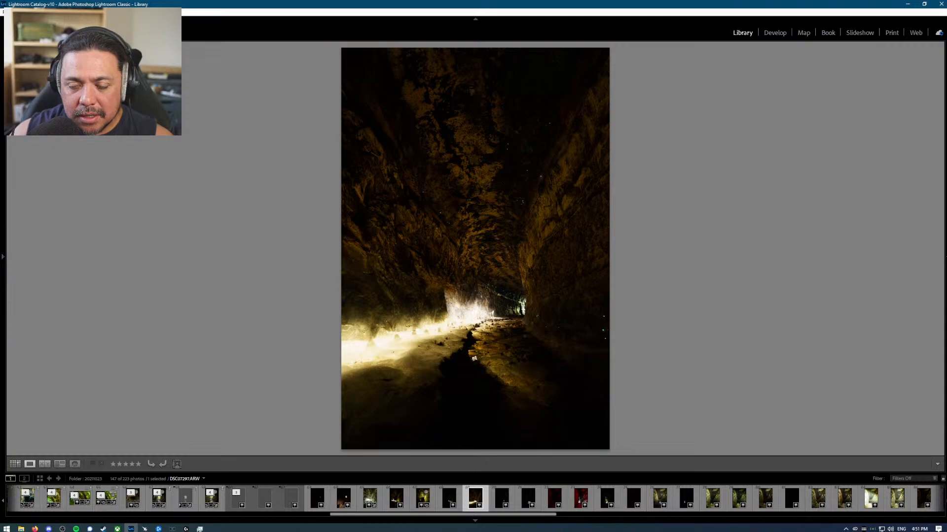
key("Right")
key("Left")
key("Right")
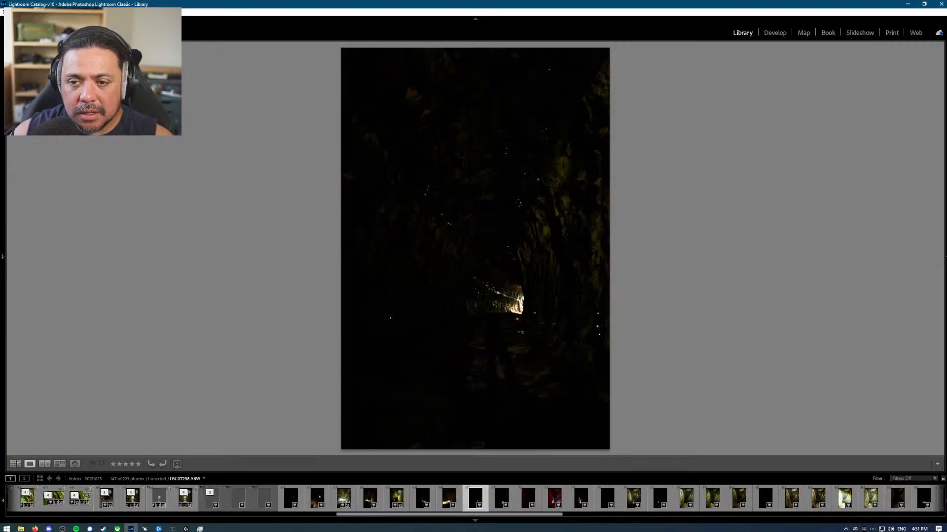
key("Left")
key("Right")
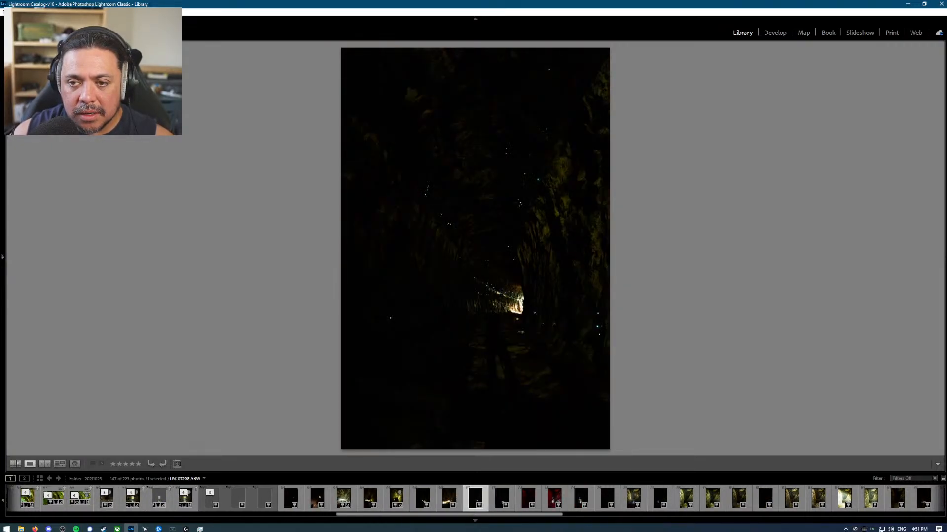
key("Left")
key("Right")
Step: Open the dark glowworm tunnel photo DSC07299.ARW in the Develop module
key("Right")
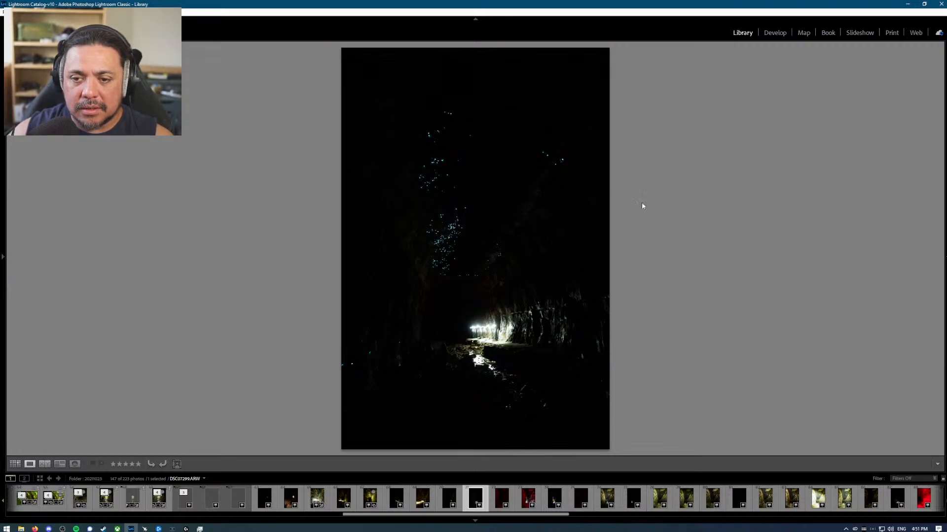
key("z")
key("d")
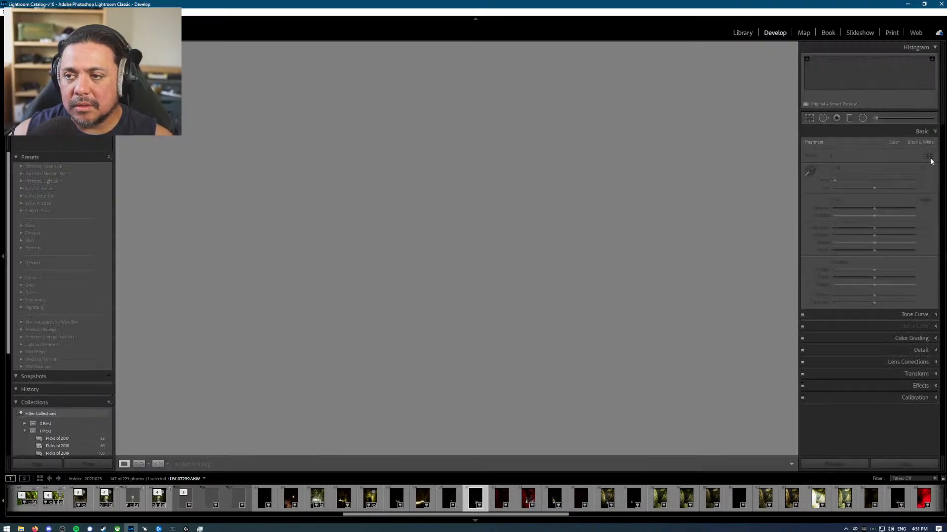
Step: Try brightening DSC07299.ARW with an exposure of +2.52, and undo the exposure change
left_click_drag(875, 209, 897, 212)
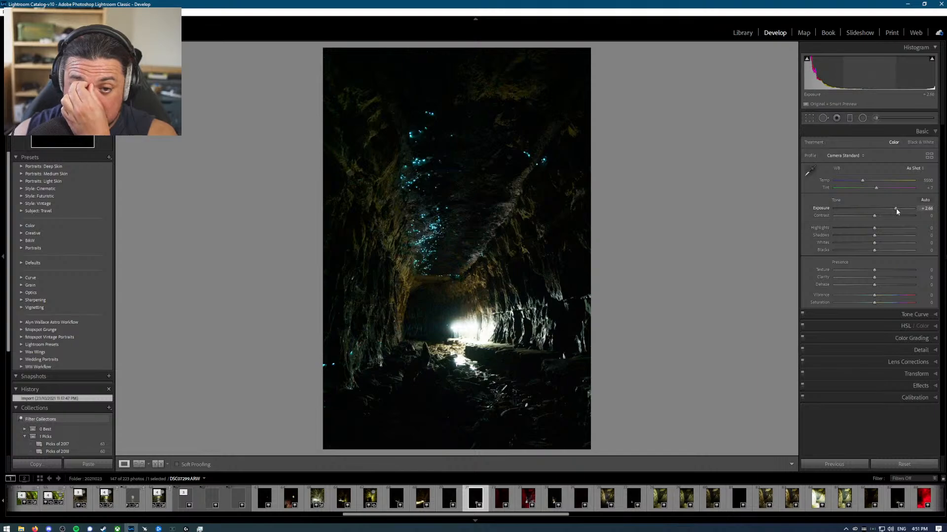
left_click_drag(896, 209, 895, 209)
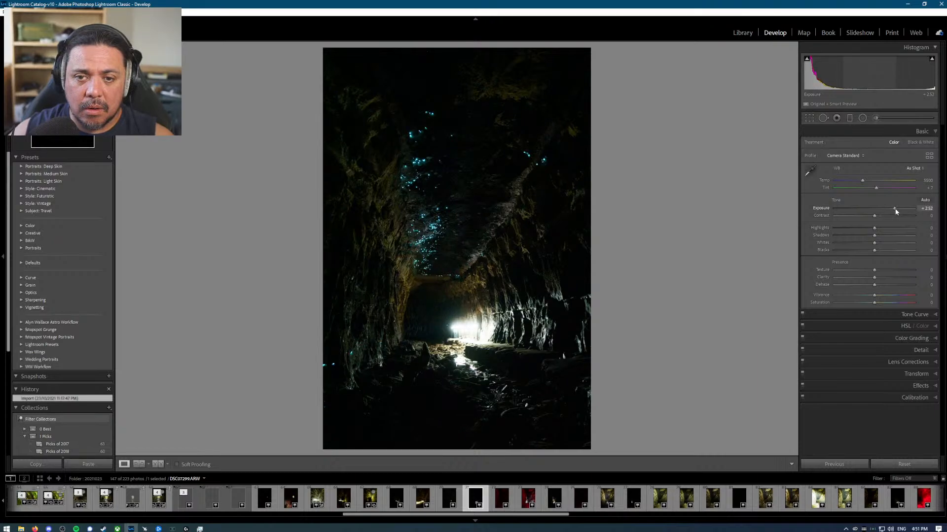
left_click_drag(896, 212, 896, 212)
key("ctrl+z")
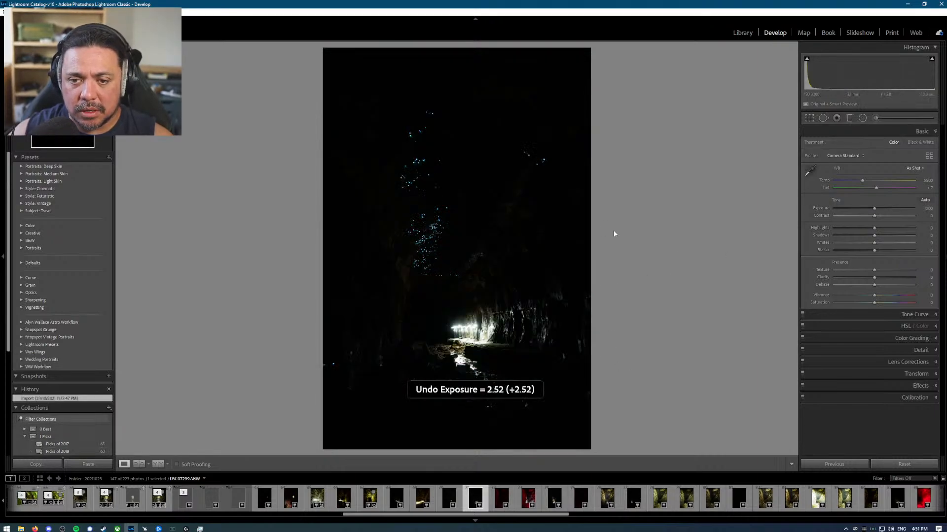
Step: Set the exposure of DSC07299.ARW to +1.00, and raise it further to +2.00
left_click(928, 208)
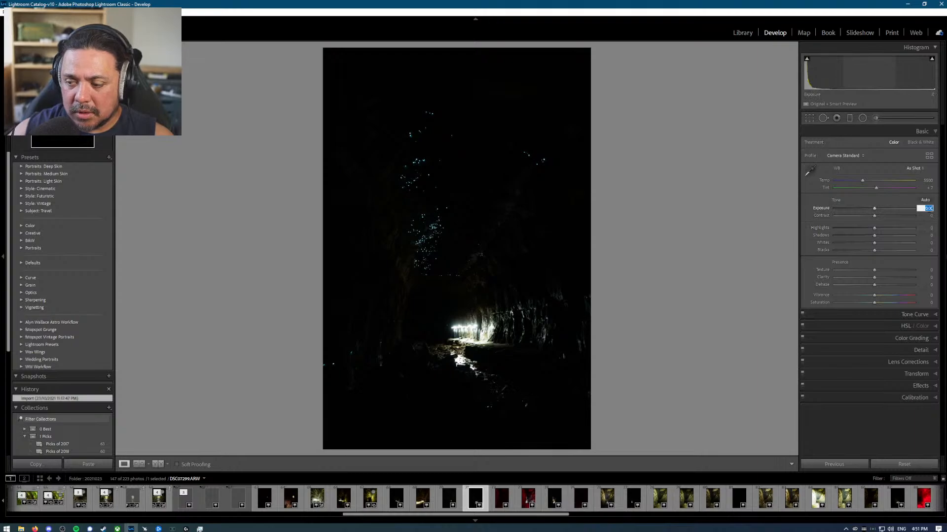
type("1")
key("Return")
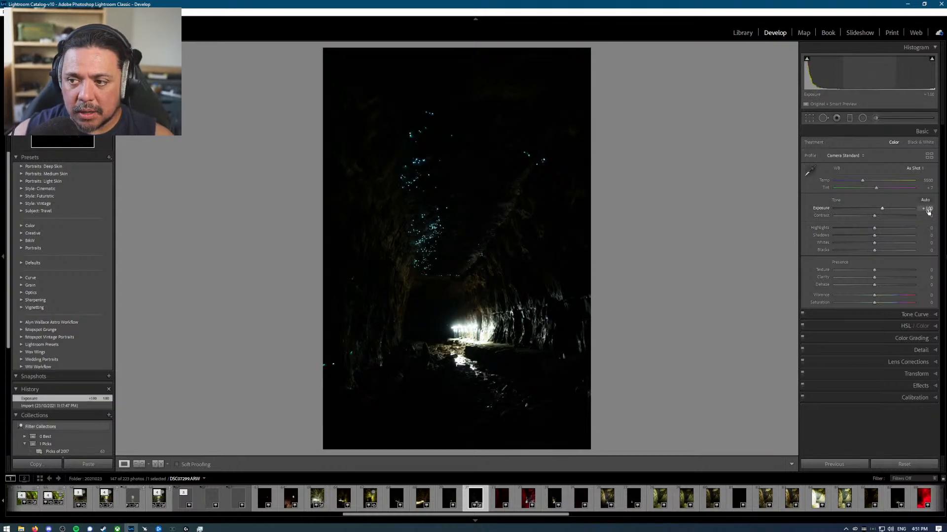
left_click(928, 208)
type("2")
key("Return")
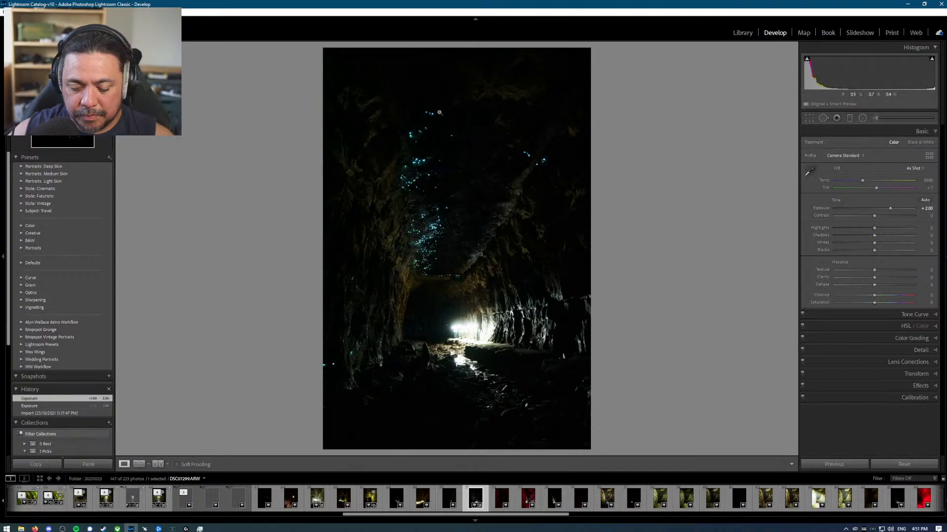
Step: Show the brightened DSC07299.ARW in the Library loupe view, and add it to the Quick Collection
key("g")
key("e")
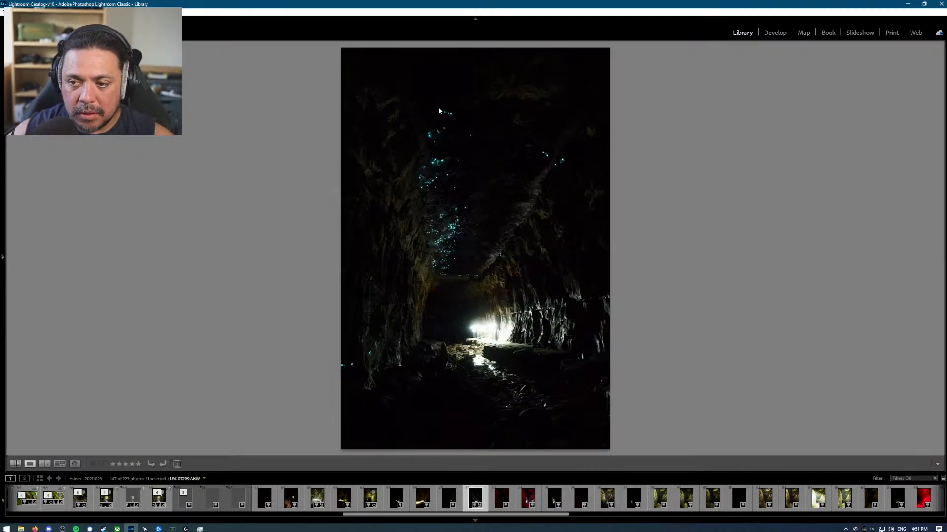
key("b")
Step: Review the tunnel frames DSC07300.ARW to DSC07303.ARW, comparing DSC07302.ARW with the frames on either side
key("Right")
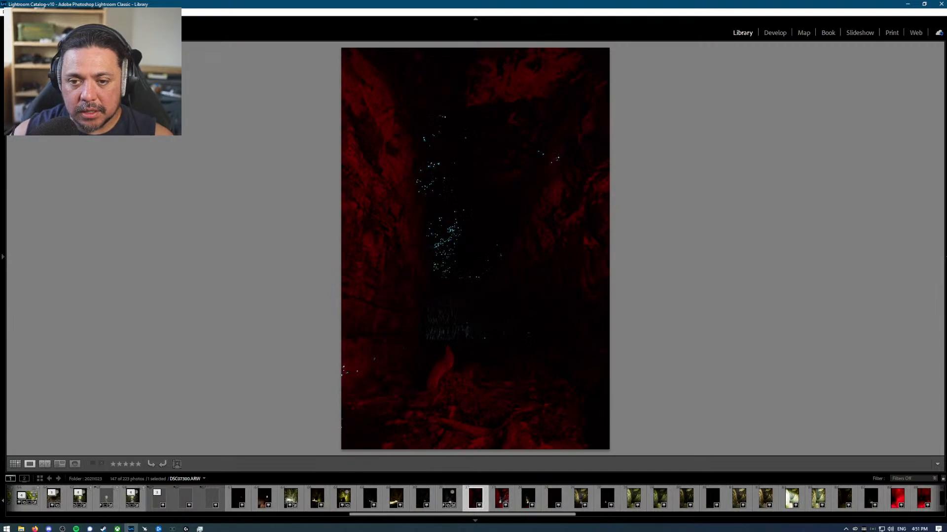
key("Right")
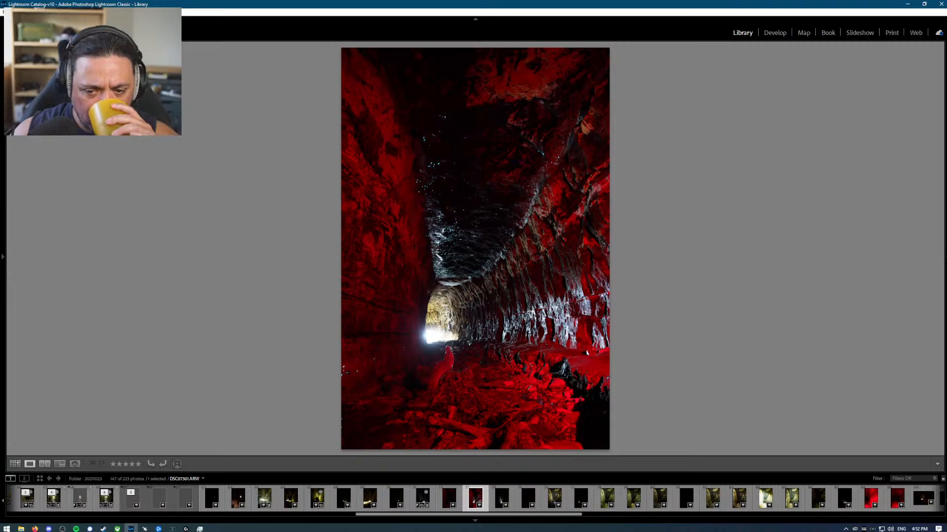
key("Right")
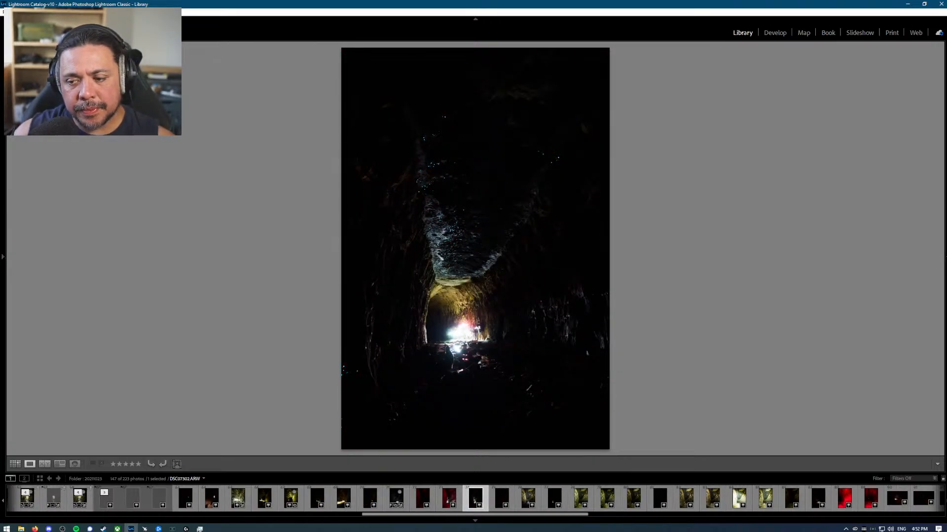
key("Left")
key("Right")
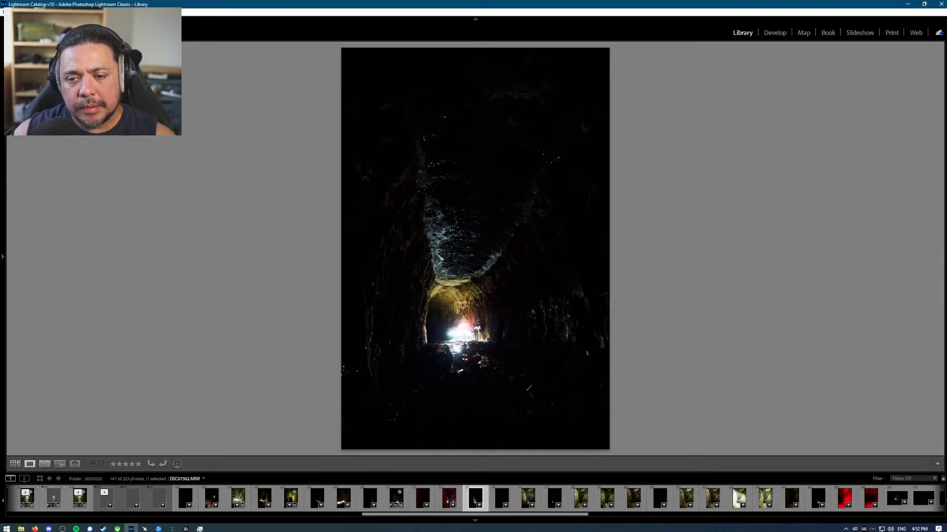
key("Right")
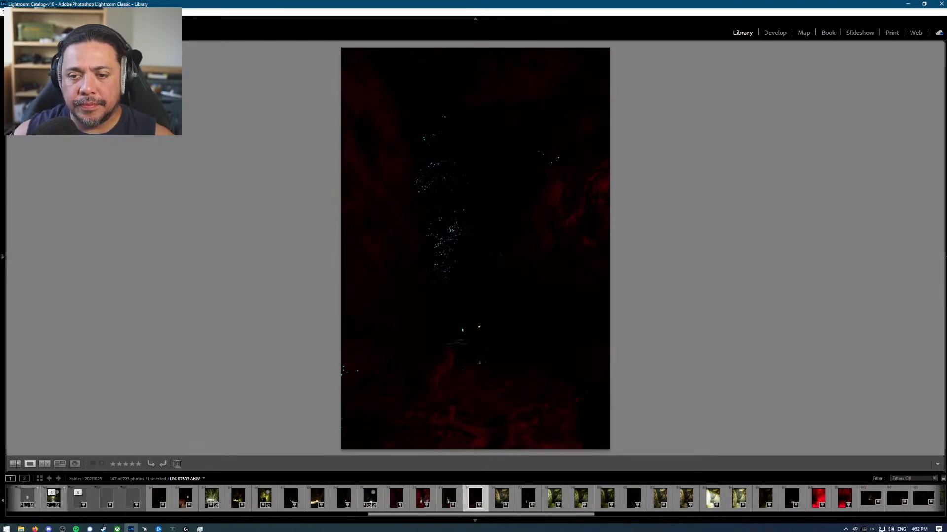
key("Left")
key("Right")
key("Left")
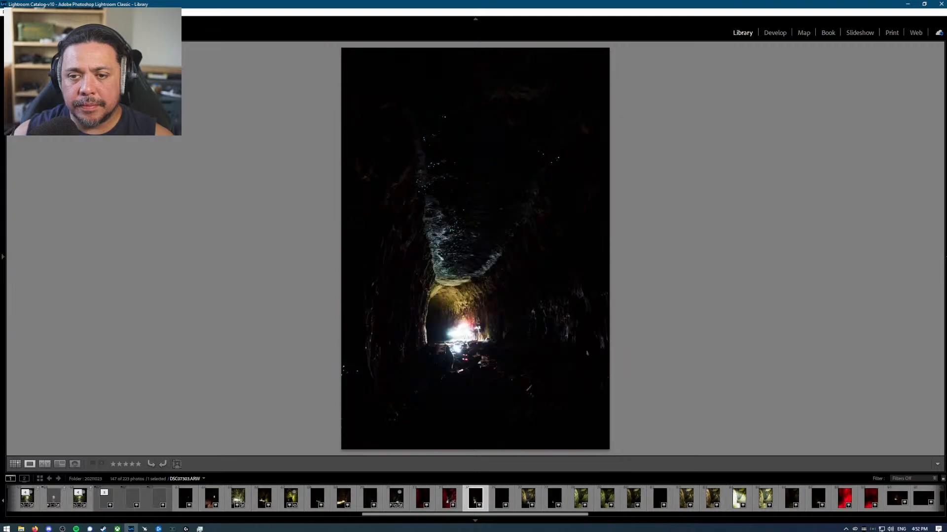
Step: Compare the bright red-lit tunnel photo DSC07301.ARW again with DSC07300.ARW, DSC07302.ARW and DSC07303.ARW, and return to DSC07301.ARW
key("Left")
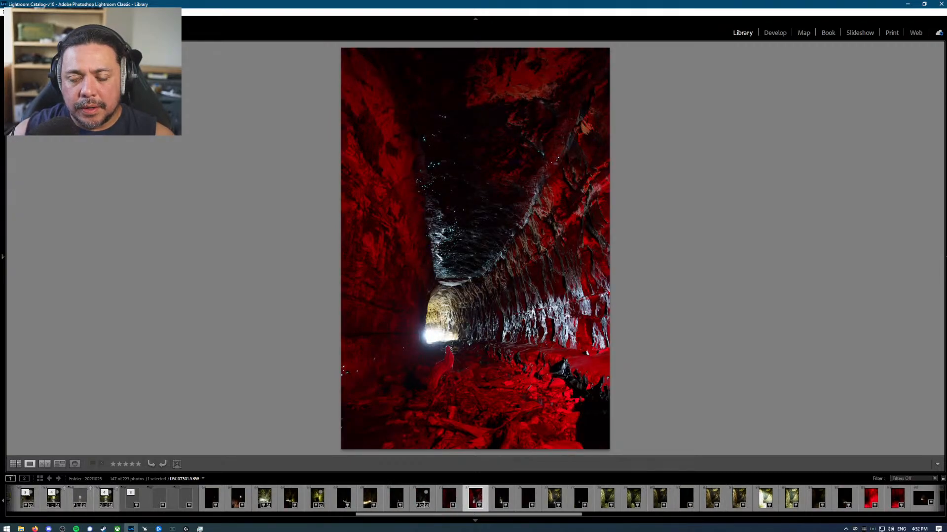
key("Left")
key("Right")
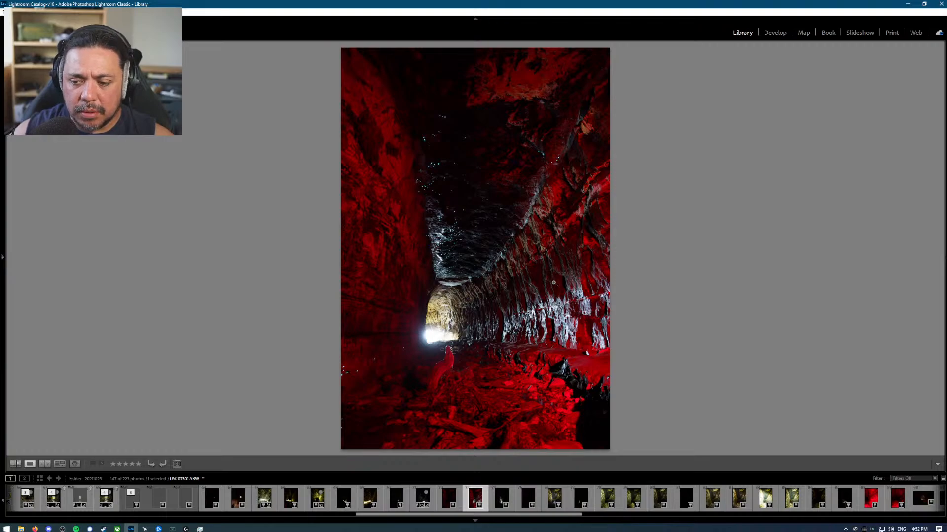
key("Right")
key("Right")
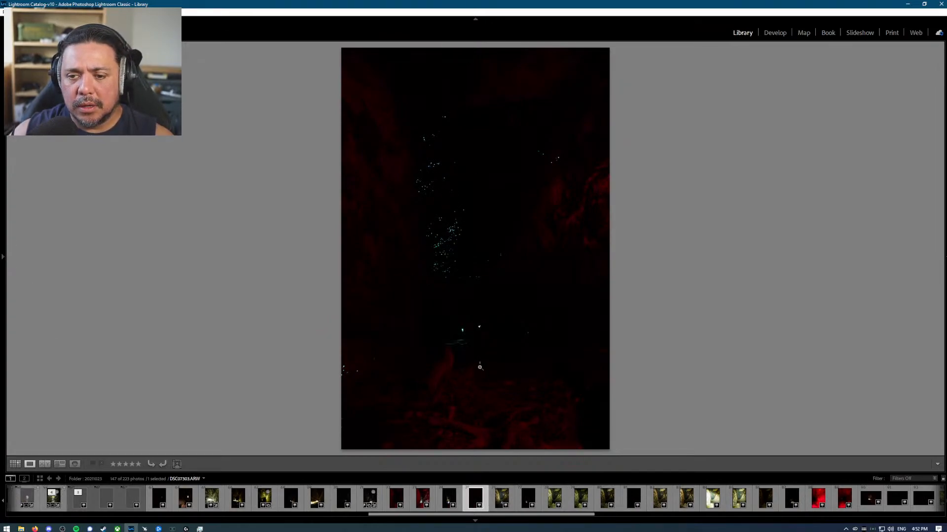
key("Left")
key("Left")
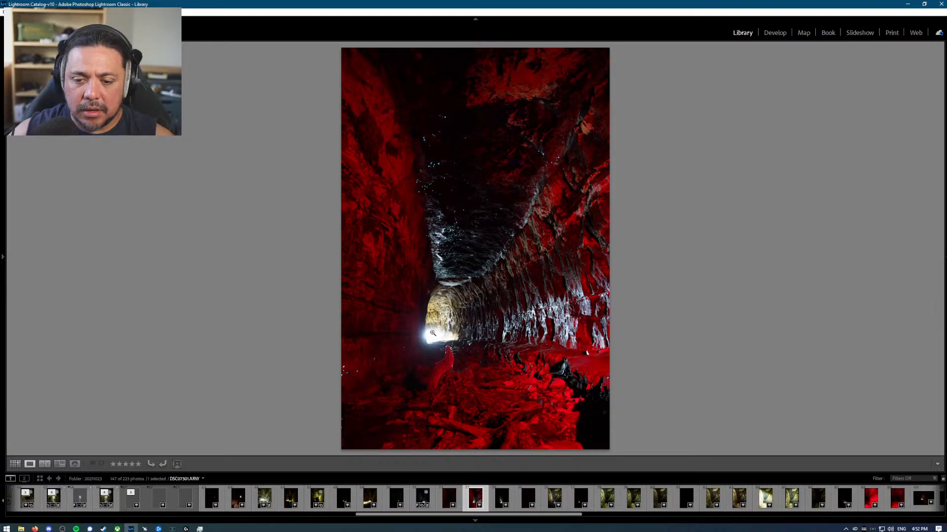
Step: Review the tunnel frames from DSC07302.ARW through to the dark glow-worm frame DSC07309.ARW
key("Right")
key("Right")
key("Right")
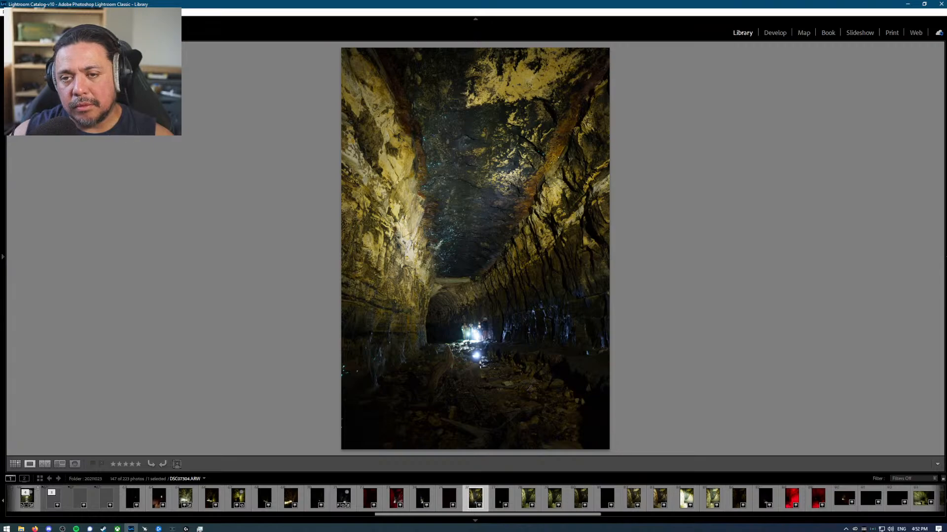
key("Right")
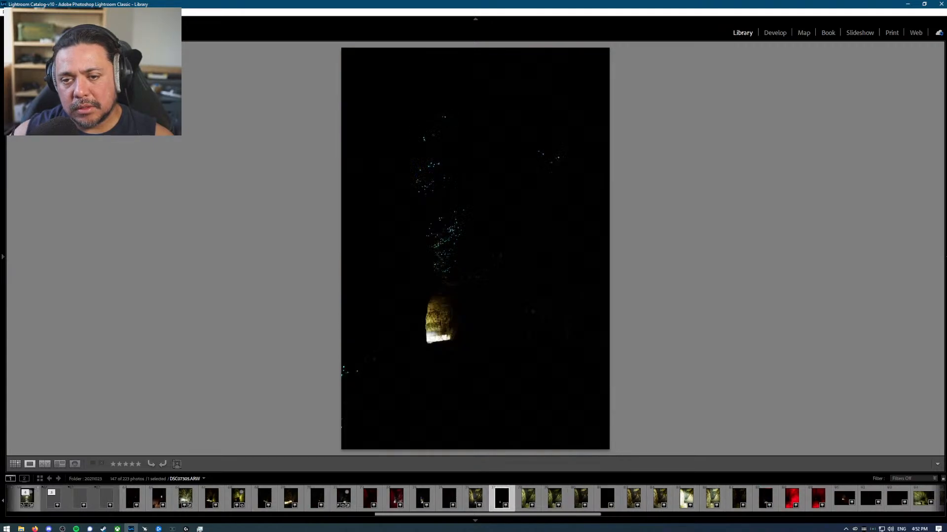
key("Right")
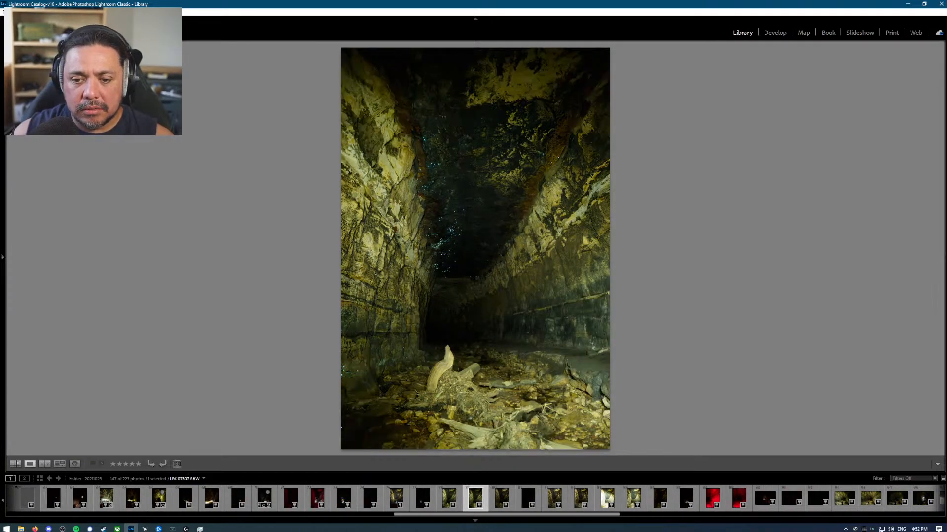
key("Right")
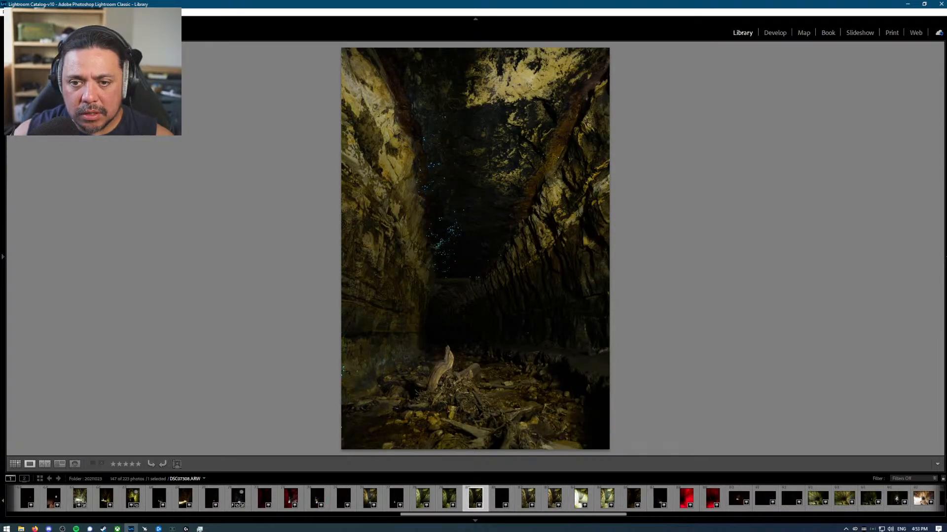
key("Right")
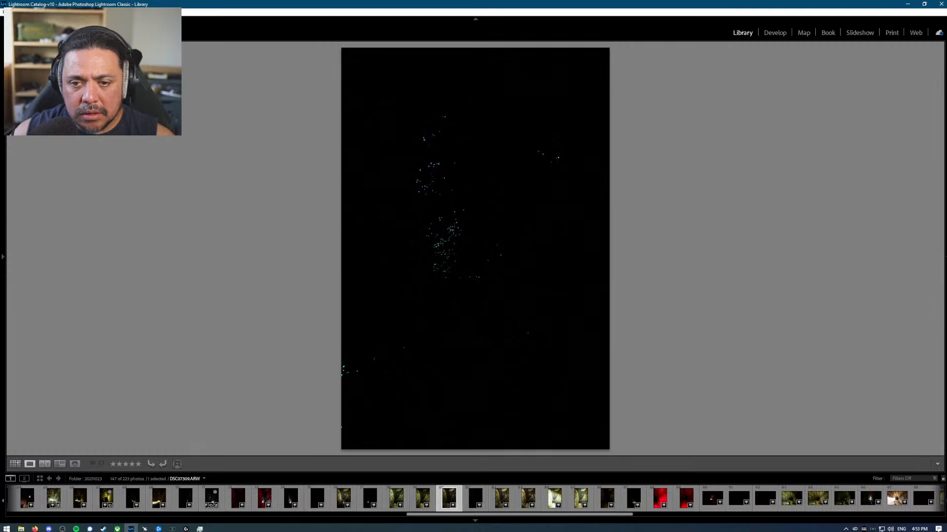
Step: Compare the dark DSC07309.ARW repeatedly with DSC07308.ARW, and move on to the lit tunnel frame DSC07310.ARW
key("Right")
key("Left")
key("Right")
key("Left")
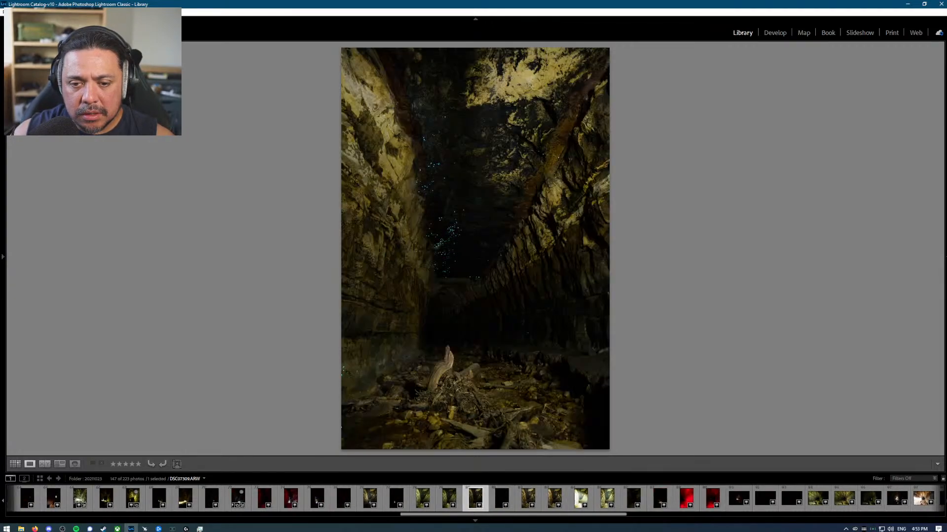
key("Right")
key("Left")
key("Right")
key("Right")
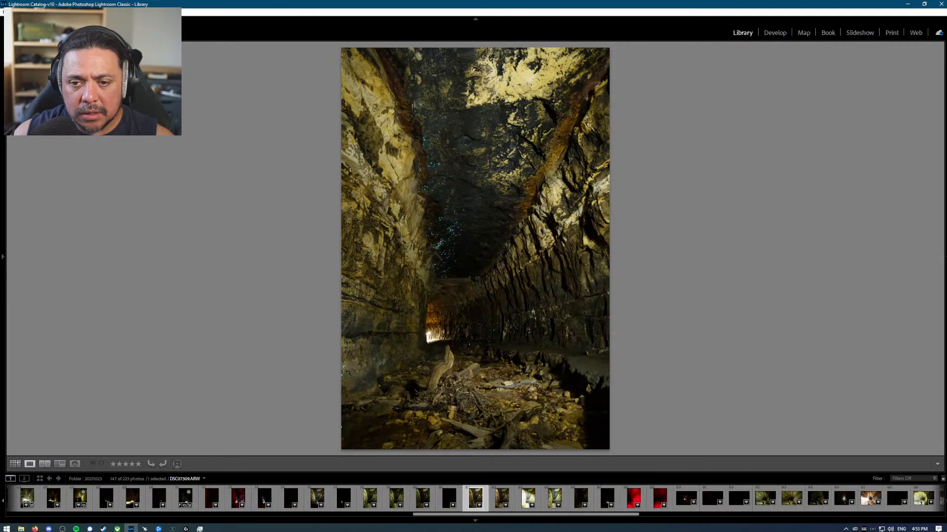
Step: Compare the wall and ceiling lighting of DSC07310.ARW and DSC07311.ARW by switching between them
key("Right")
key("Right")
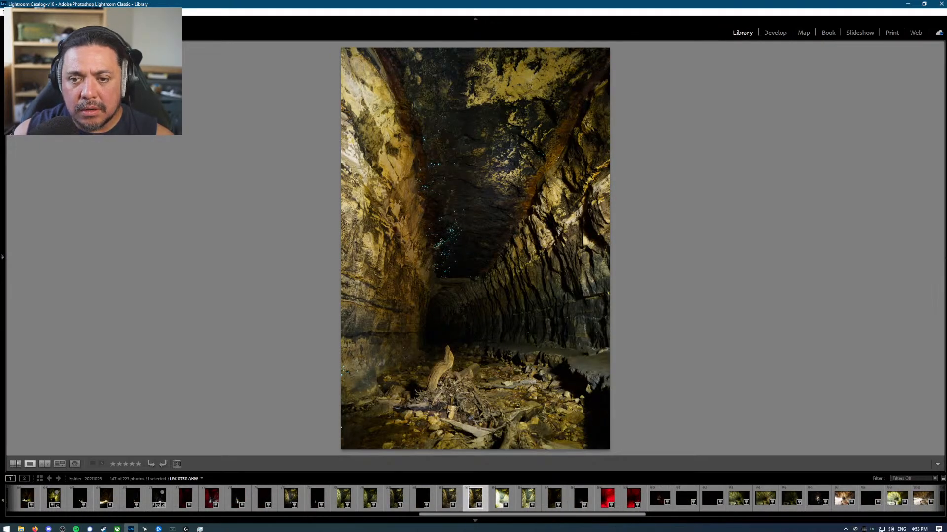
key("Left")
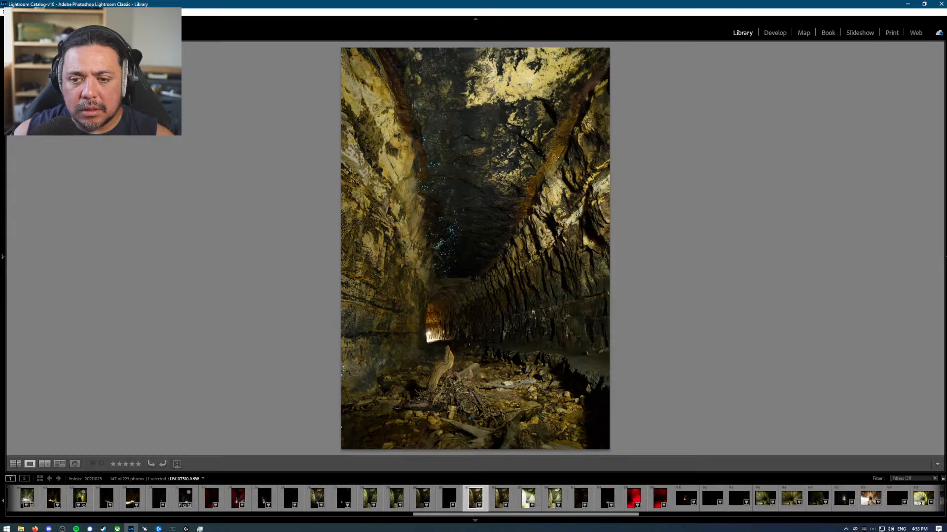
key("Right")
key("Left")
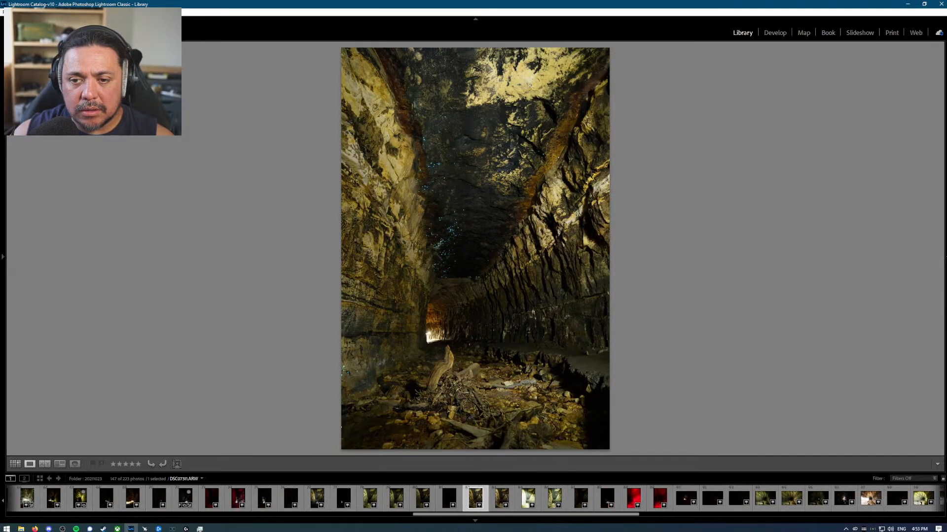
key("Right")
key("Left")
key("Right")
key("Left")
key("Right")
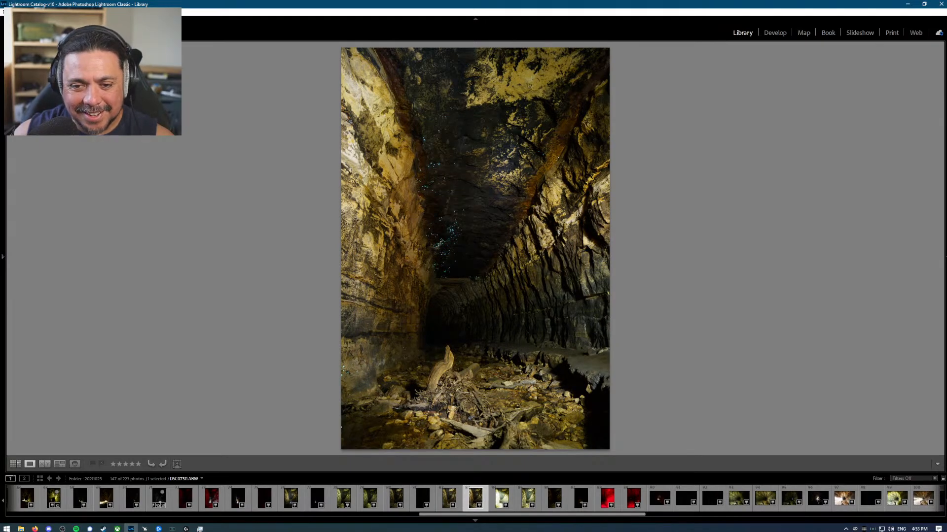
key("Left")
key("Right")
key("Left")
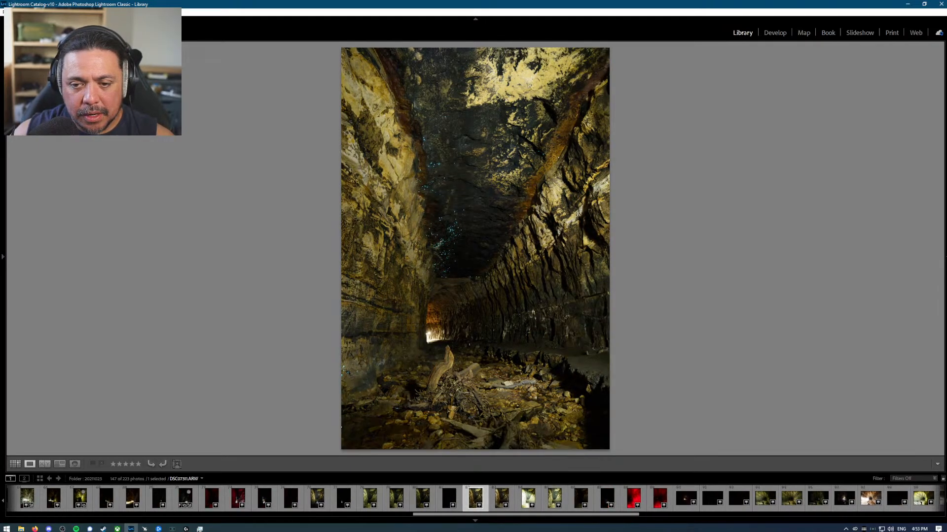
Step: Check DSC07308.ARW to DSC07310.ARW against each other again, and return to the dark DSC07309.ARW
key("Left")
key("Right")
key("Left")
key("Left")
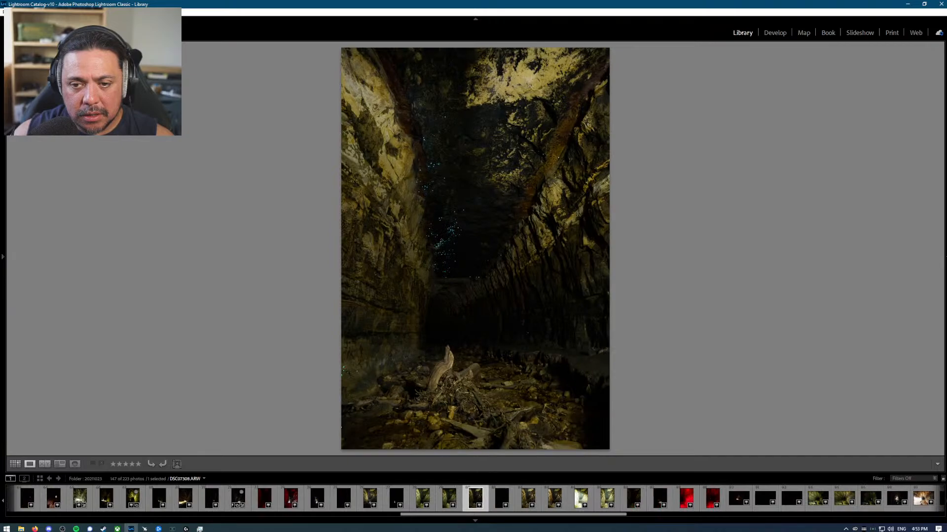
key("Right")
key("Left")
key("Right")
Step: Select DSC07309.ARW to DSC07311.ARW, and open the HDR Merge Preview for the three photos
key("shift+Right")
key("shift+Right")
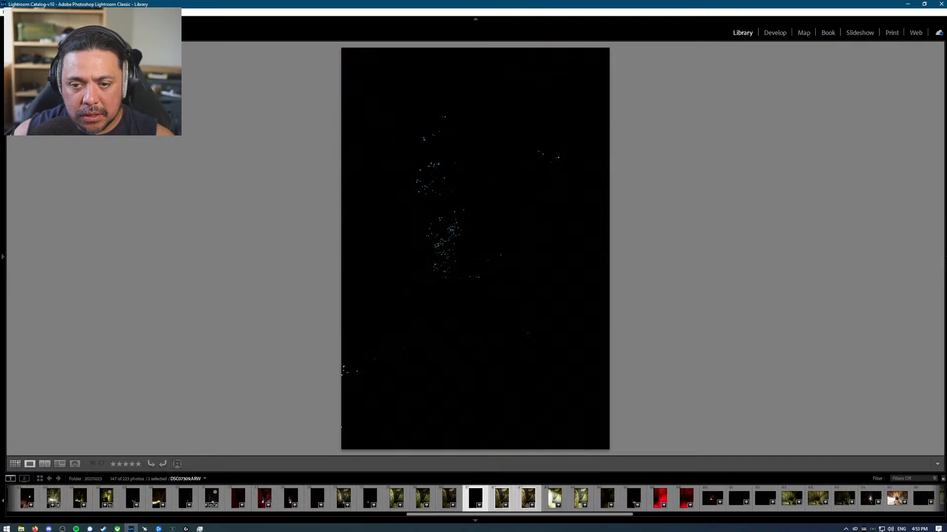
key("shift+Right")
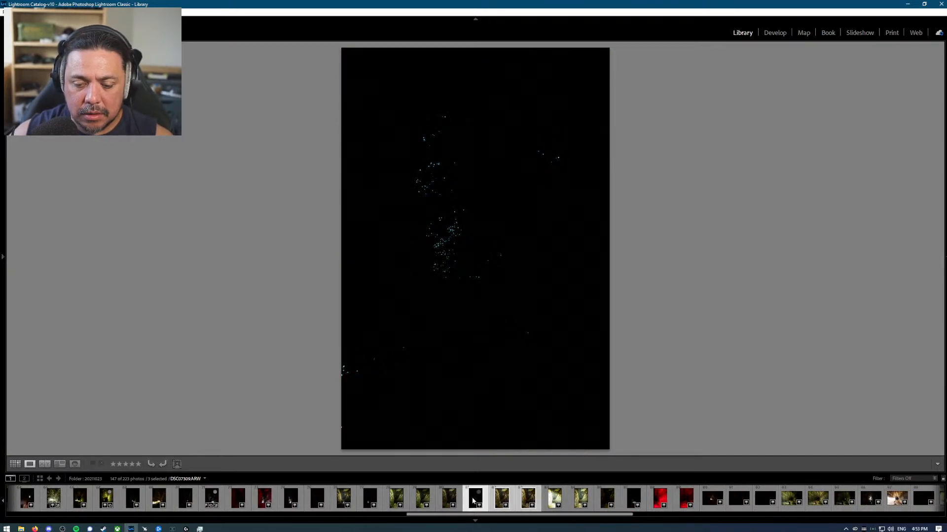
key("ctrl+h")
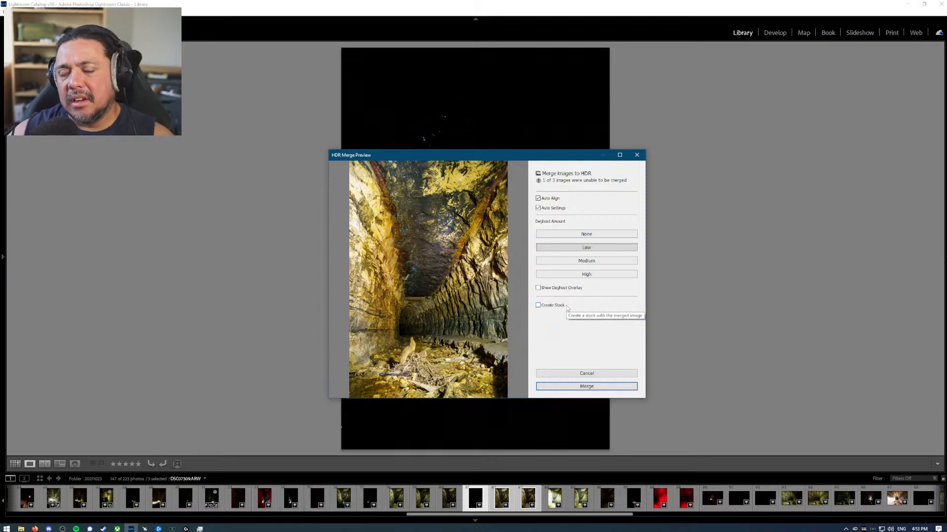
Step: Compare the HDR preview with and without Auto Settings, leave Auto Settings off, and merge with Low deghosting
left_click(547, 209)
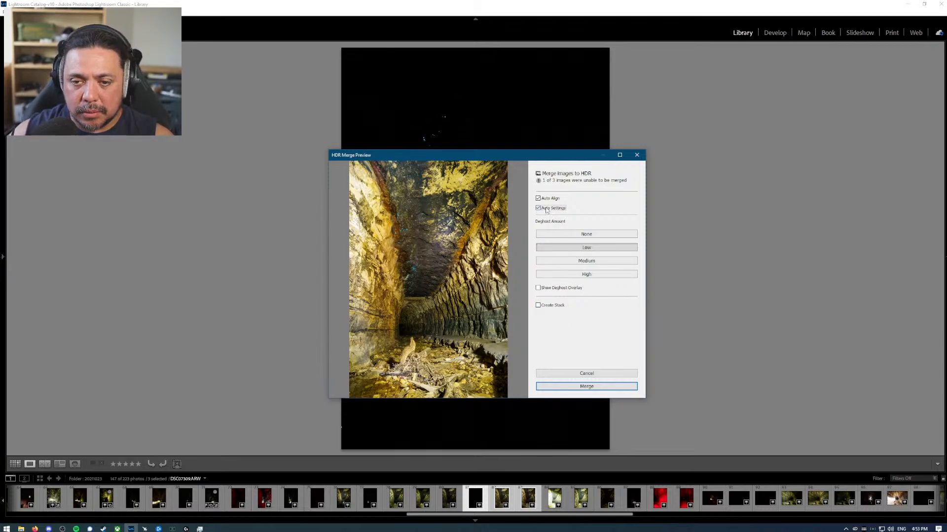
left_click(546, 209)
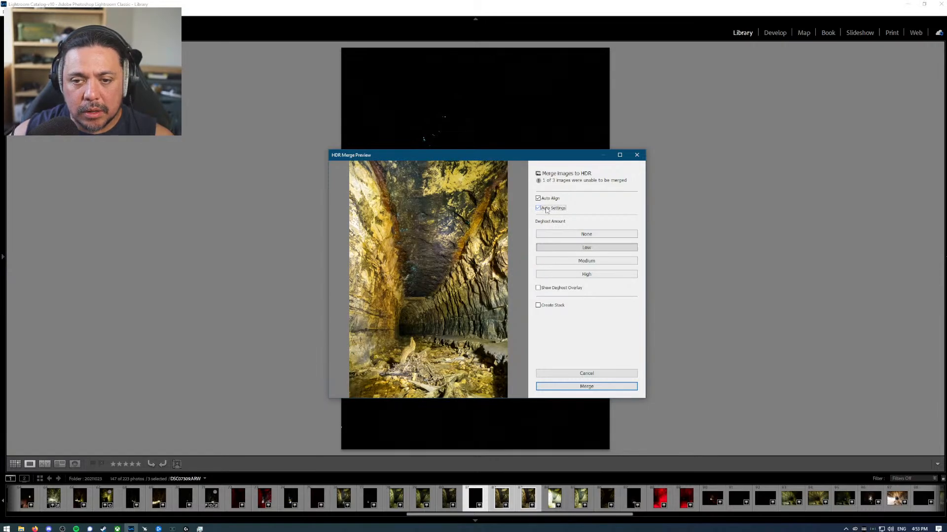
left_click(546, 209)
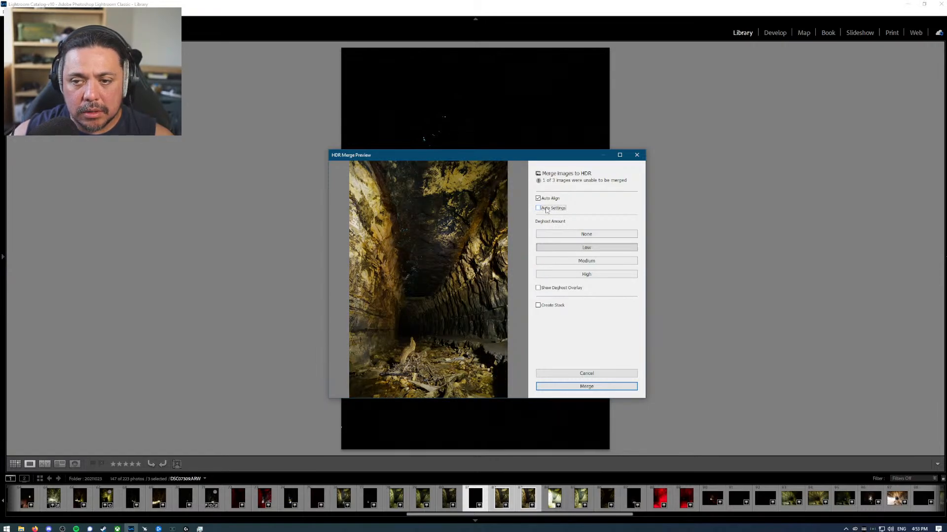
left_click(546, 209)
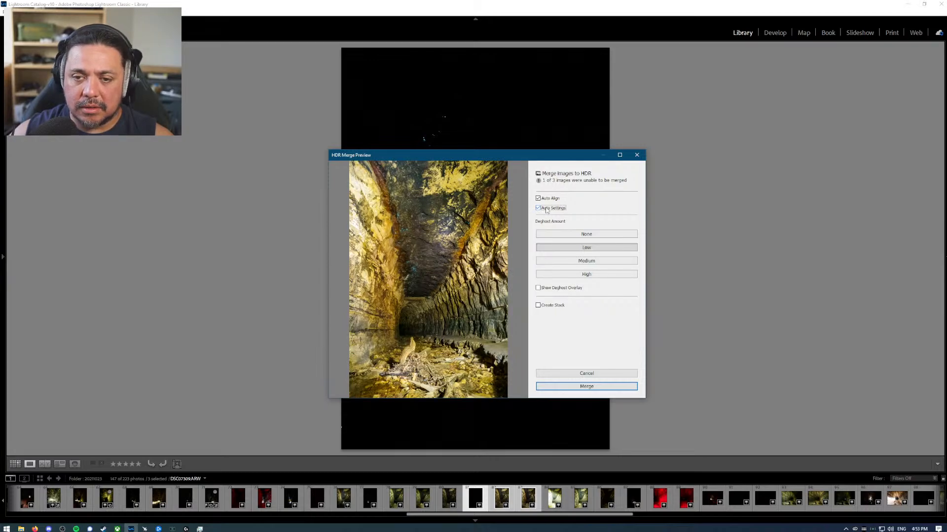
left_click(546, 210)
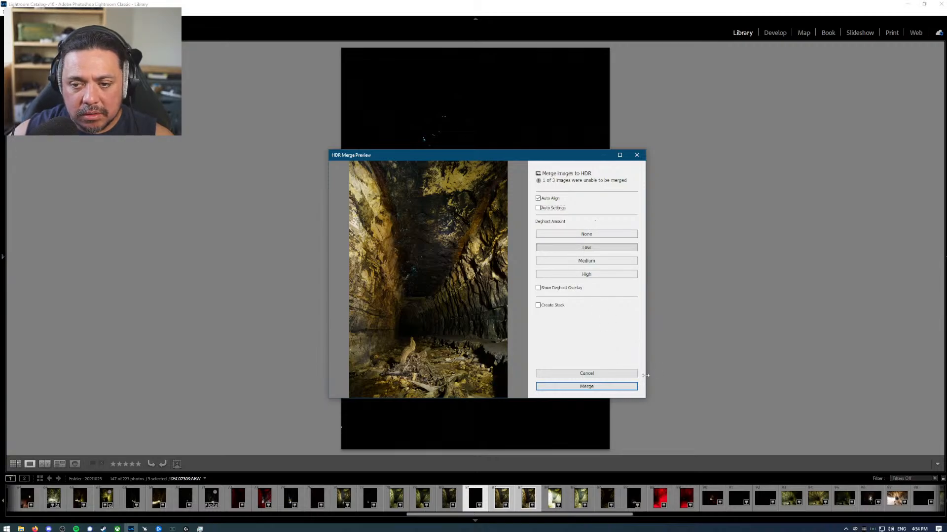
left_click(616, 389)
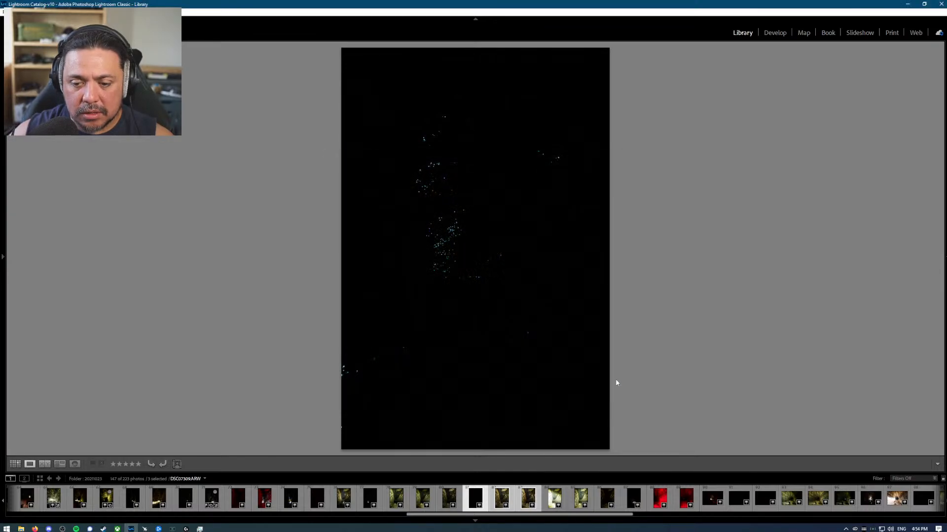
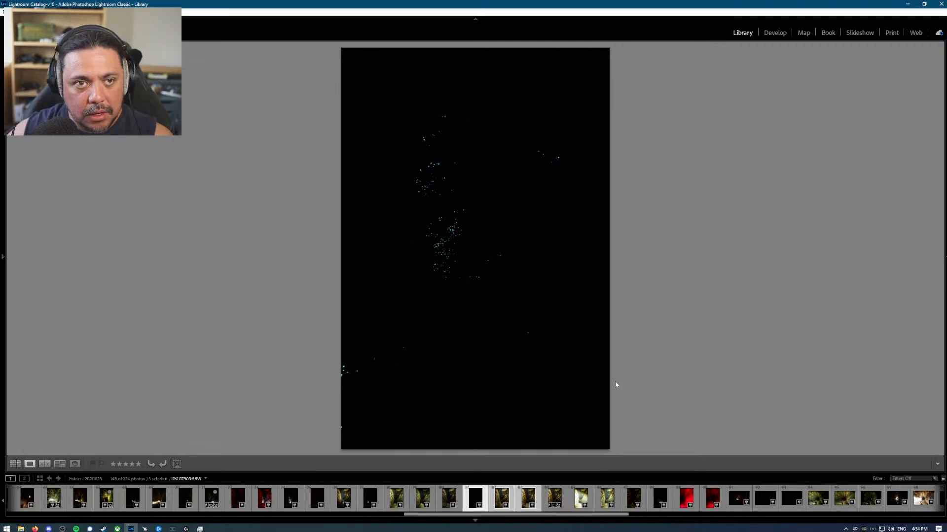
Step: Add the merged HDR photo to the Quick Collection, and build a Smart Preview for only that photo
left_click(551, 497)
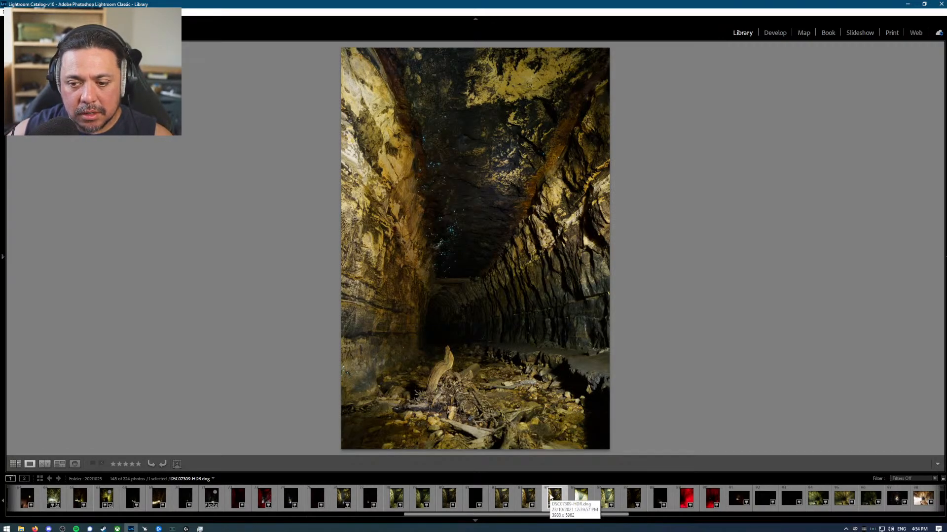
key("b")
right_click(551, 497)
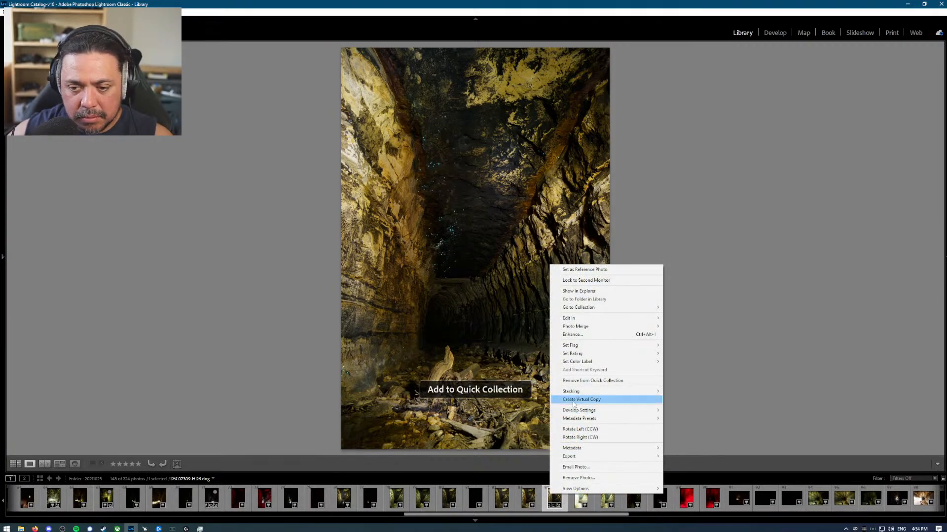
left_click(33, 11)
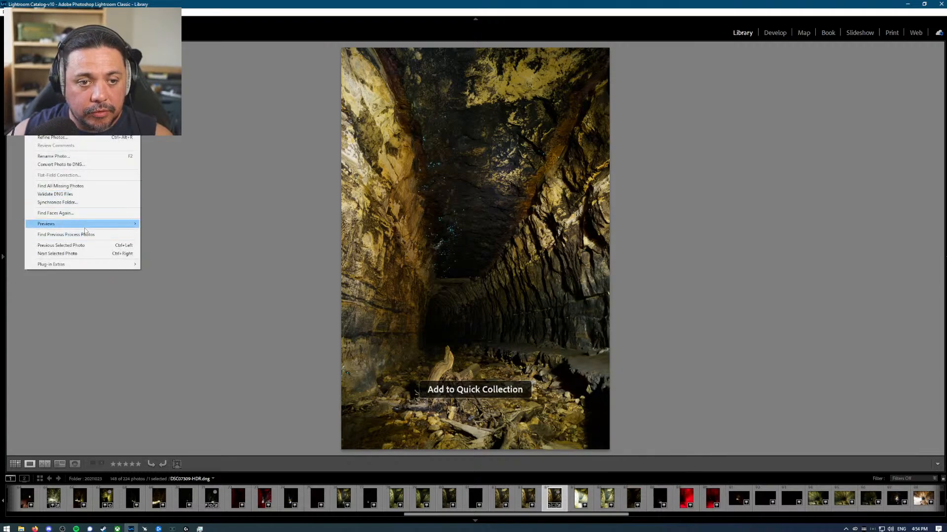
mouse_move(85, 227)
left_click(186, 252)
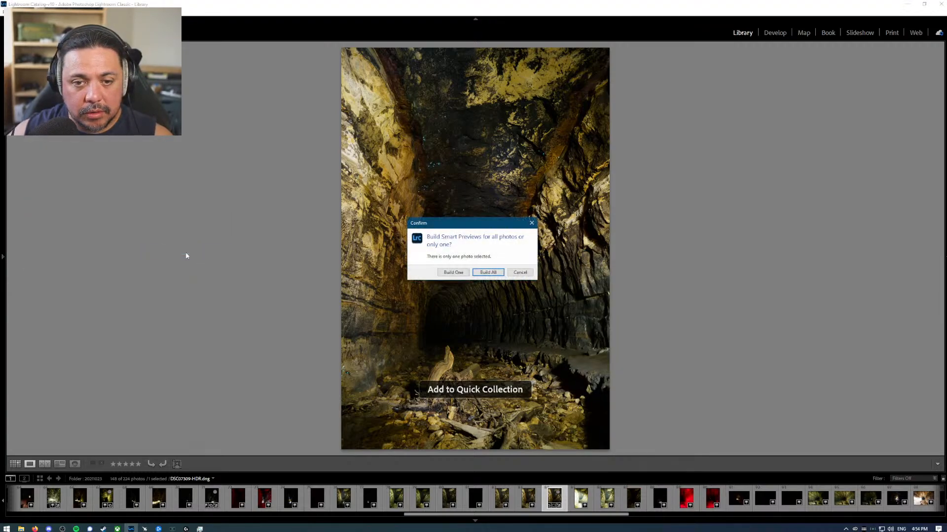
left_click(452, 274)
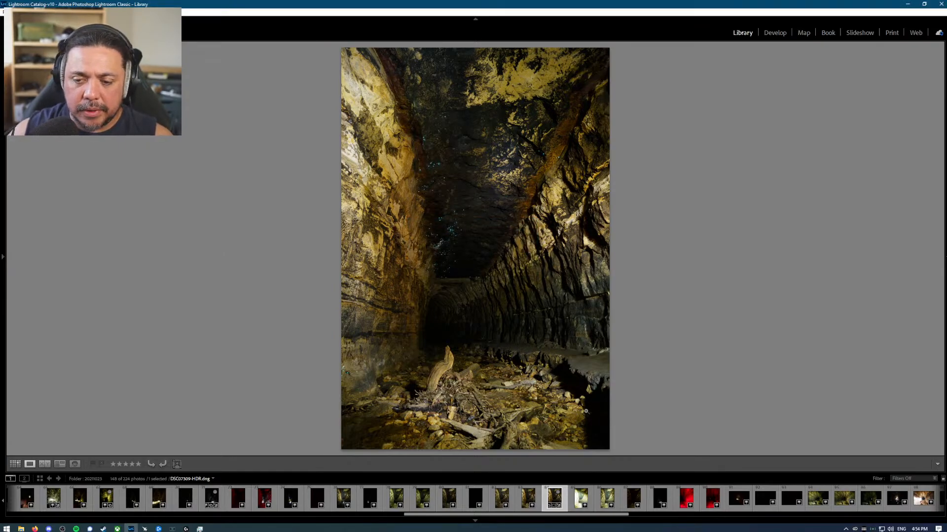
Step: Compare the overexposed DSC07312.ARW with DSC07313.ARW and the dim frame that follows them
key("Right")
key("Right")
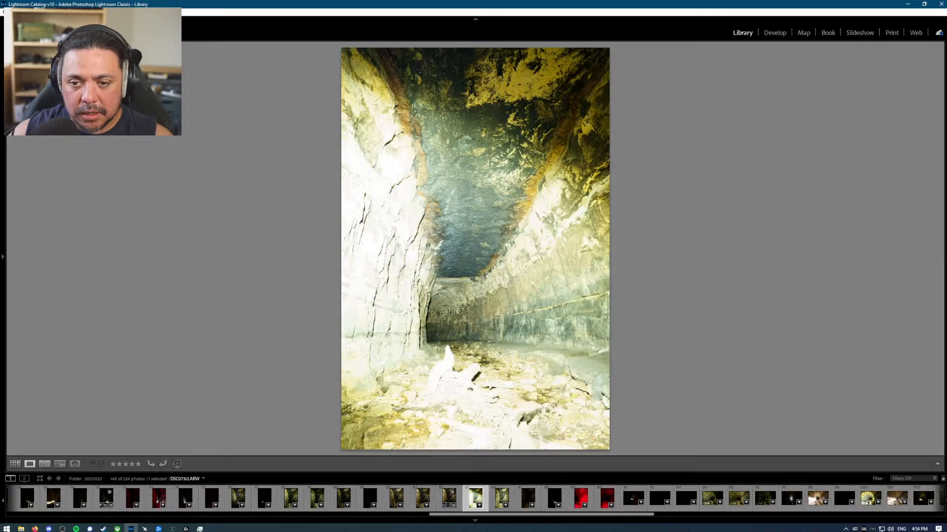
key("Right")
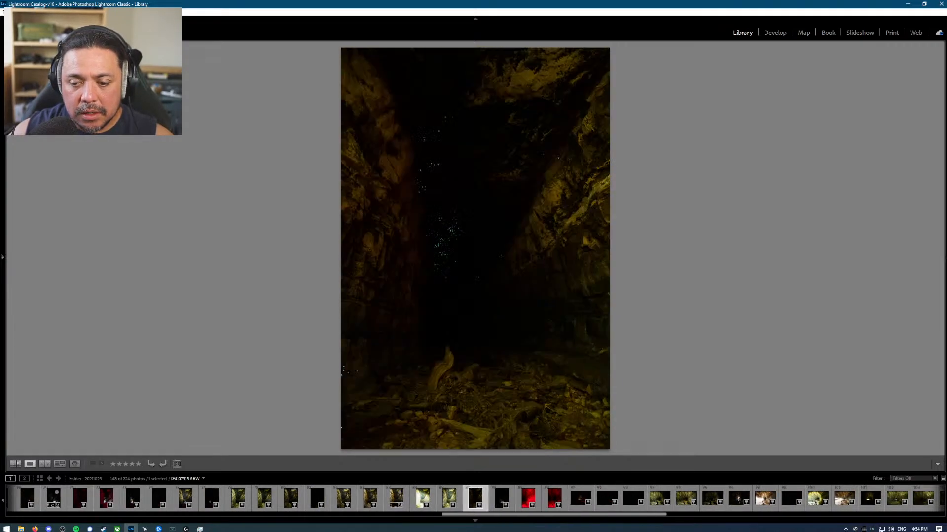
key("Left")
key("Left")
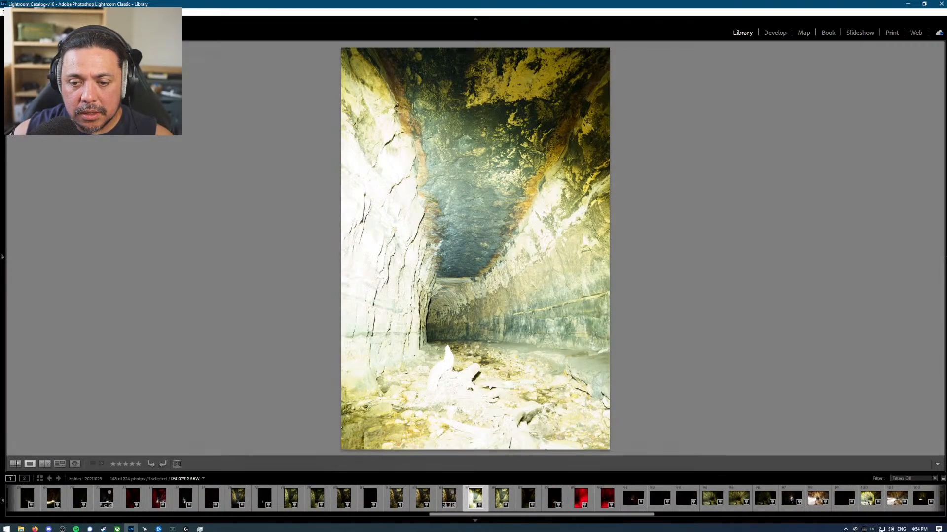
key("Right")
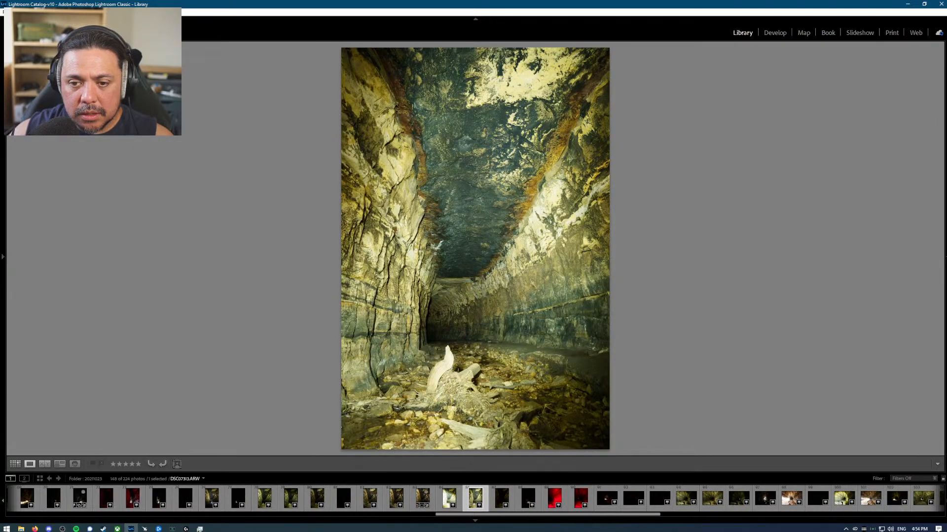
key("Right")
key("Left")
key("Right")
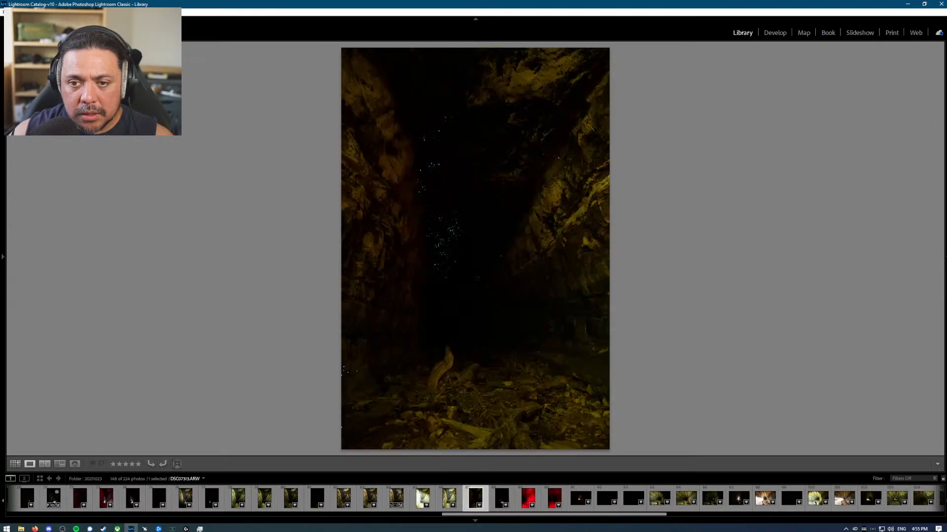
Step: Review the dark tunnel-opening frame and the two red-lit frames, and continue to the landscape photo DSC07318.ARW
key("Right")
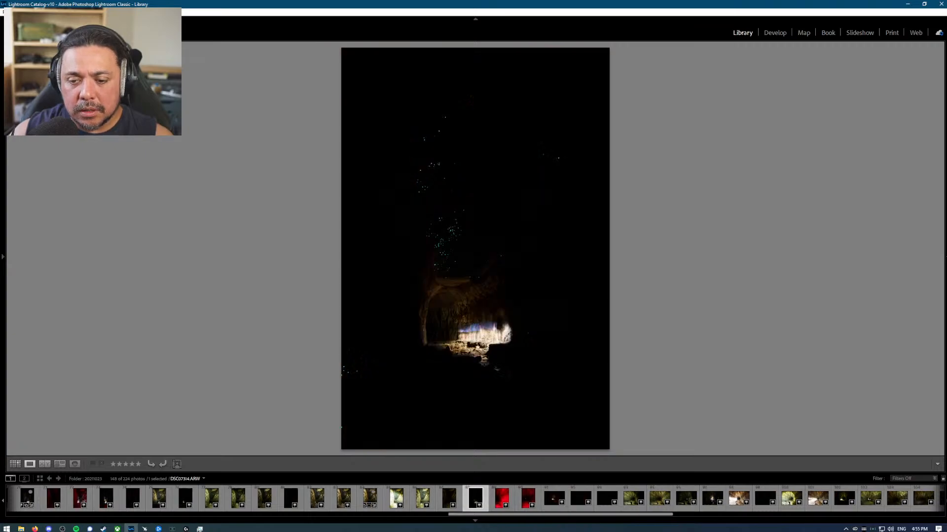
key("Right")
key("Right")
key("Right")
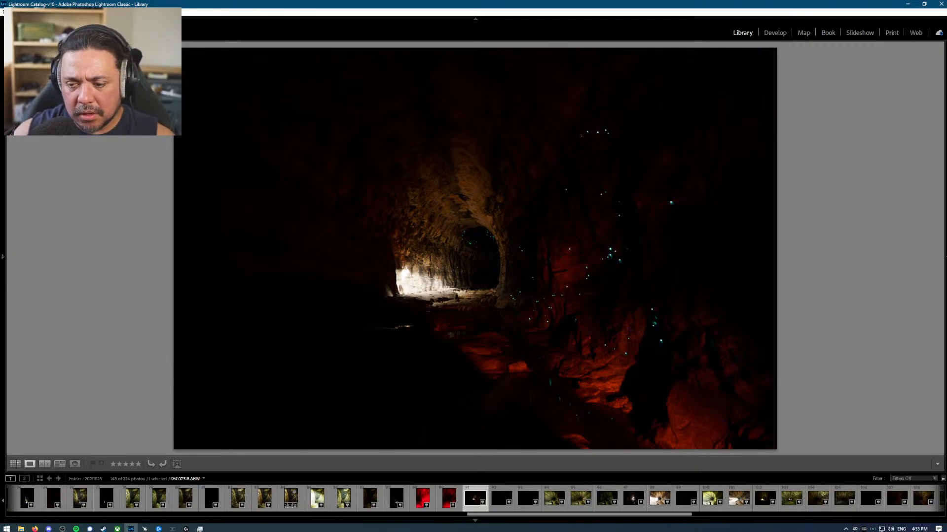
Step: Compare the near-black glowworm frames after DSC07318.ARW with the yellow-lit tunnel frame DSC07321.ARW
key("Right")
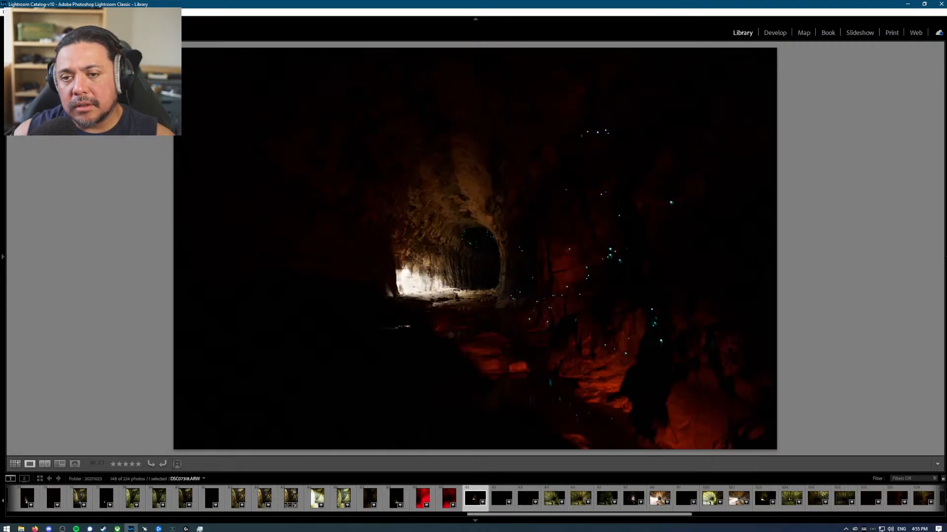
key("Right")
key("Right")
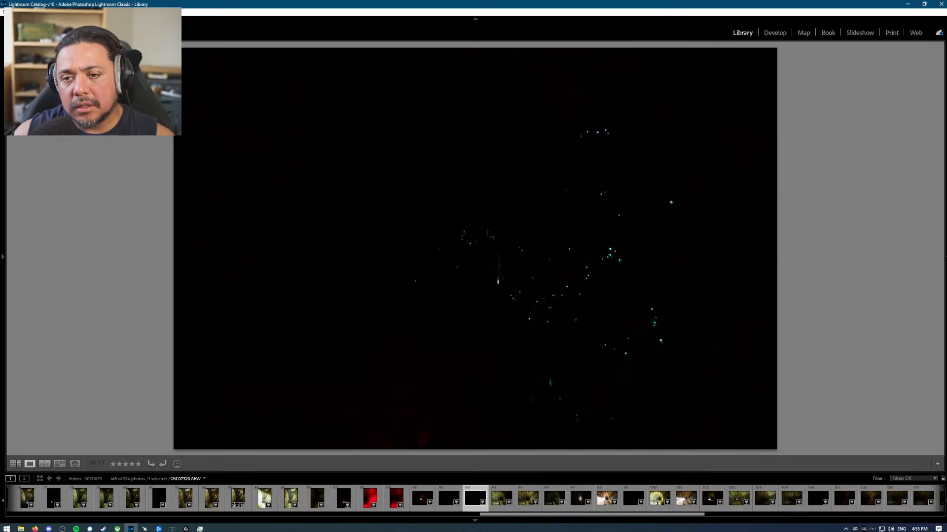
key("Left")
key("Right")
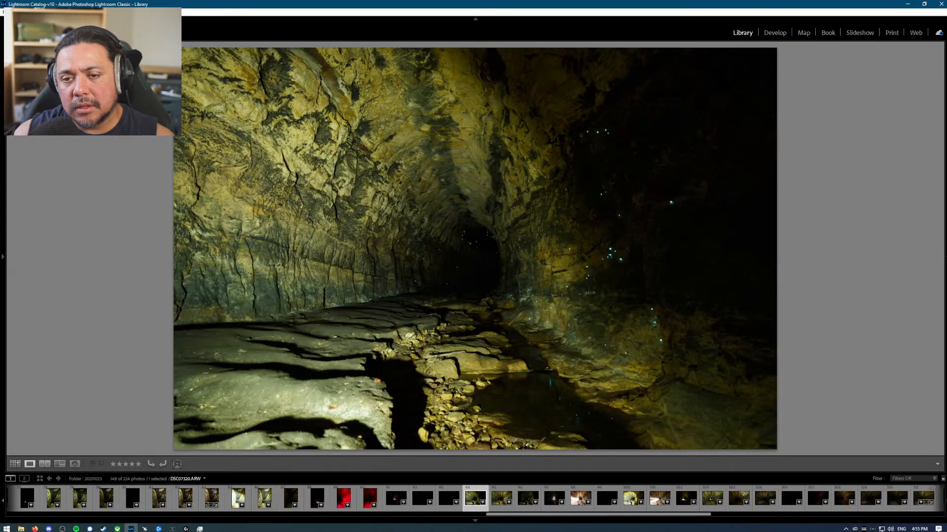
key("Left")
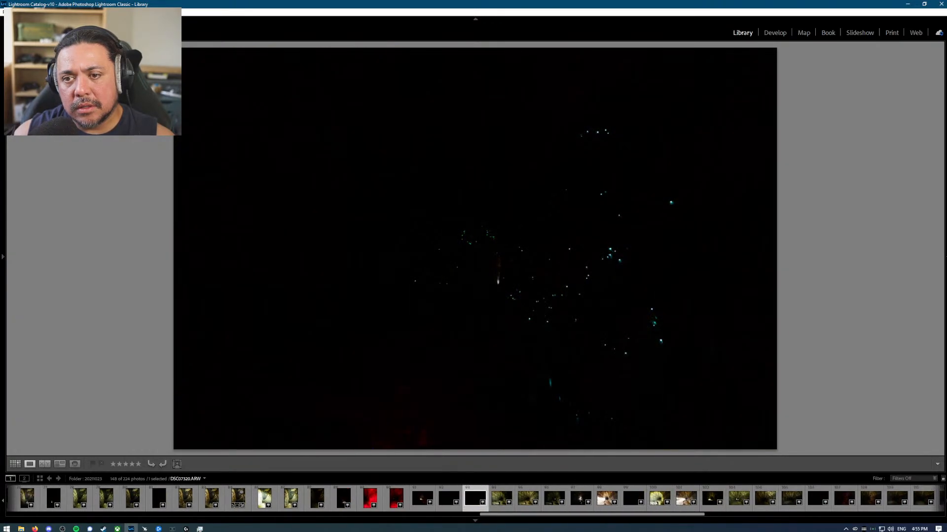
key("Right")
Step: Continue through the yellow-lit tunnel frames and compare the bright-opening shot DSC07324.ARW with the frames on either side of it
key("Right")
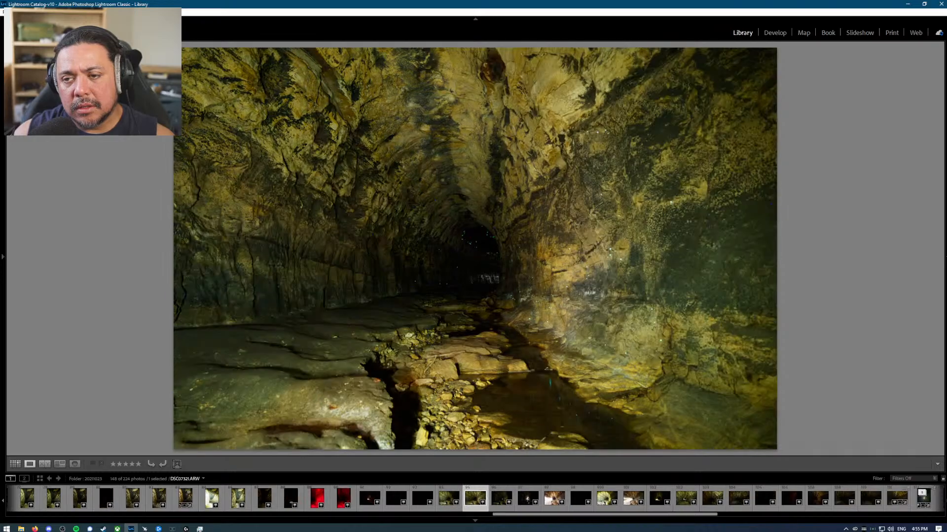
key("Right")
key("Right")
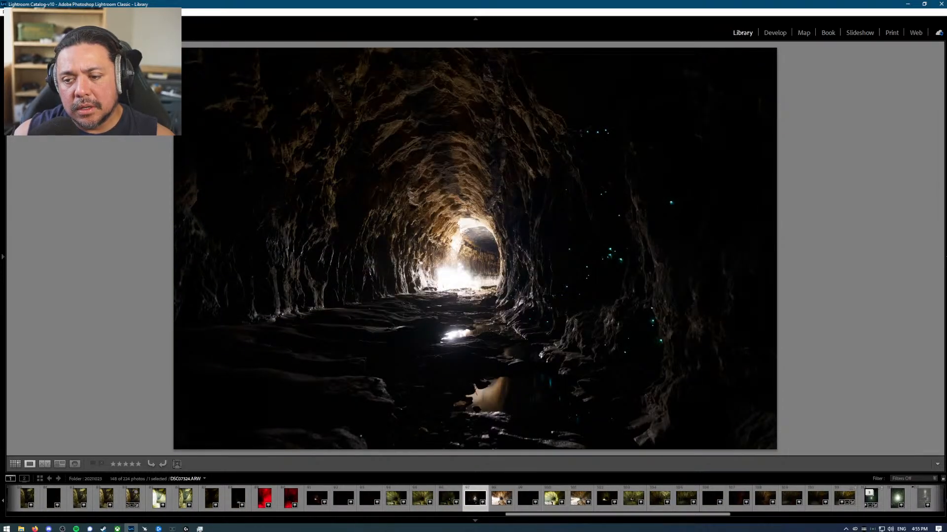
key("Right")
key("Right")
key("Left")
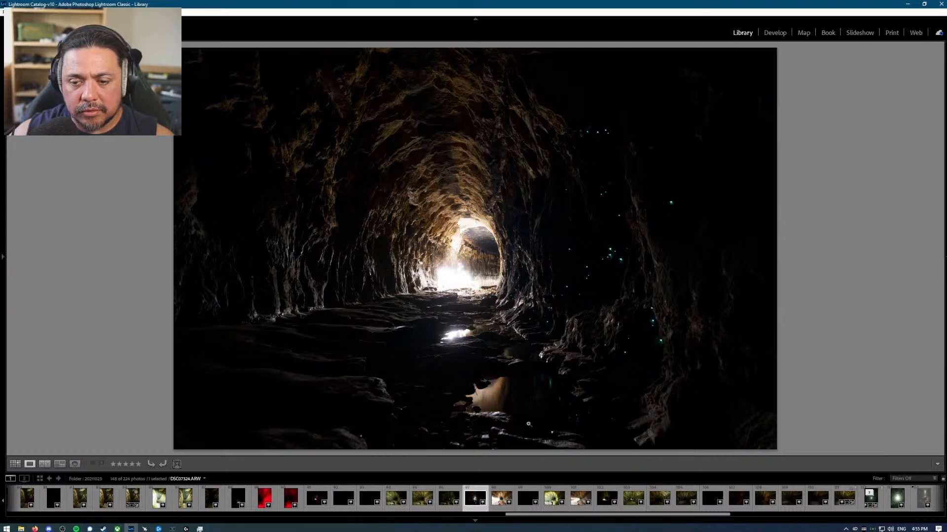
key("Left")
key("Right")
key("Right")
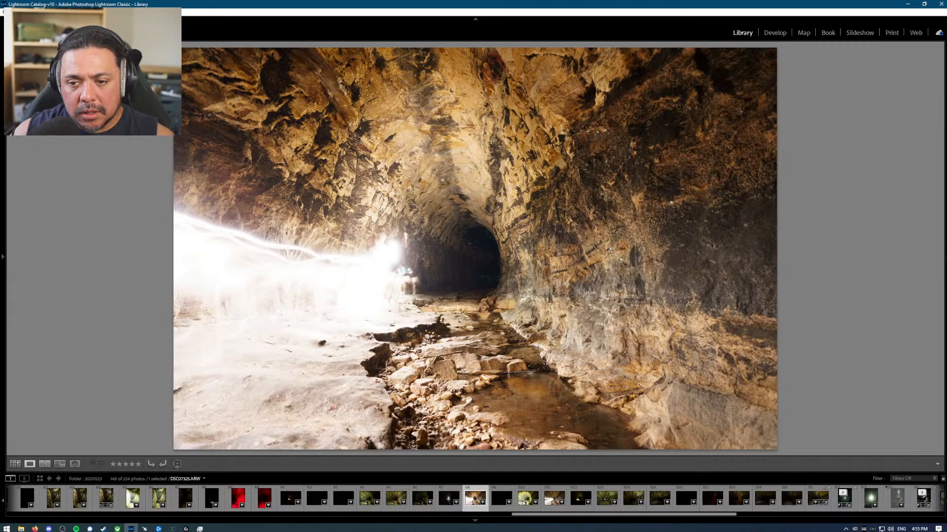
Step: Compare DSC07324.ARW repeatedly with the overexposed light-trail frame DSC07325.ARW and the dark frame that follows it
key("Left")
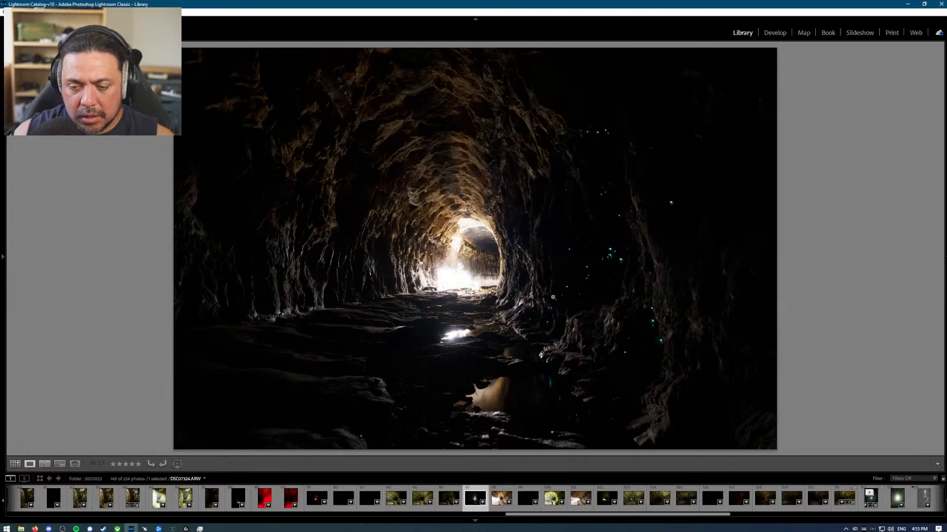
key("Right")
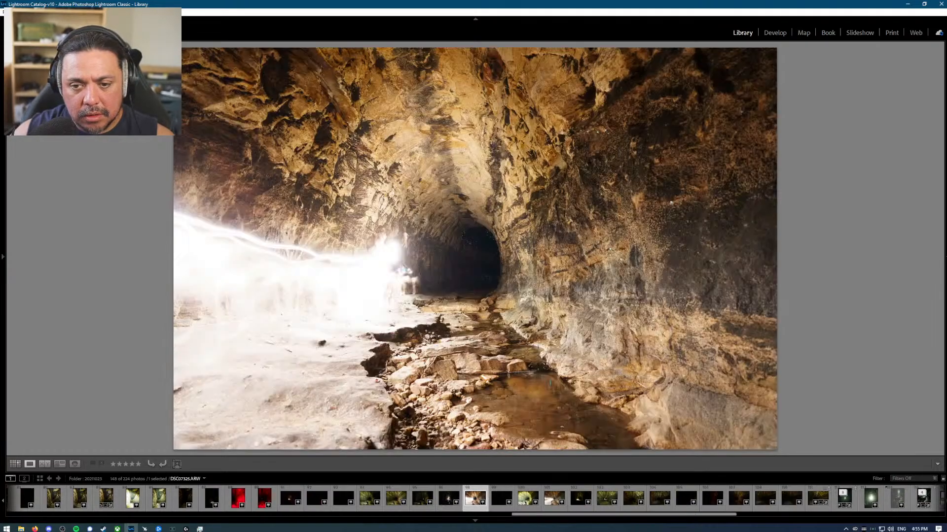
key("Left")
key("Right")
key("Right")
key("Left")
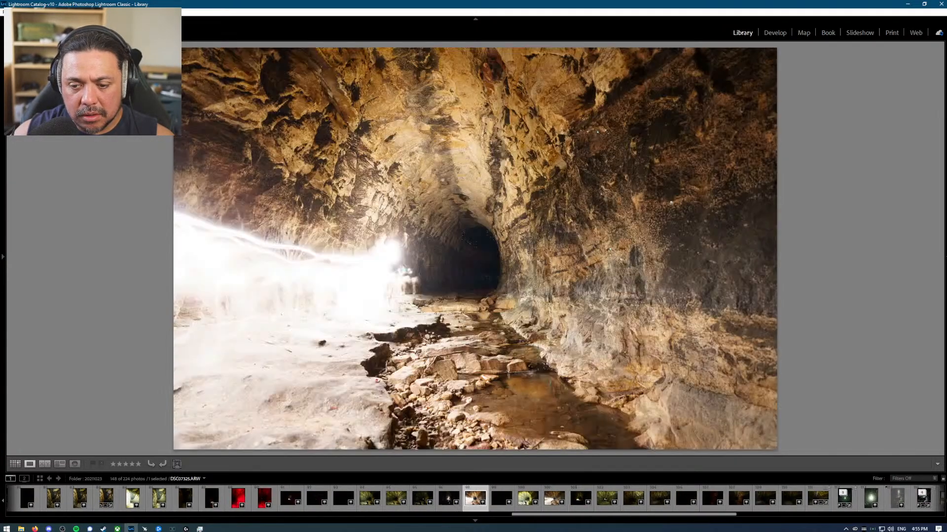
key("Right")
key("Left")
key("Right")
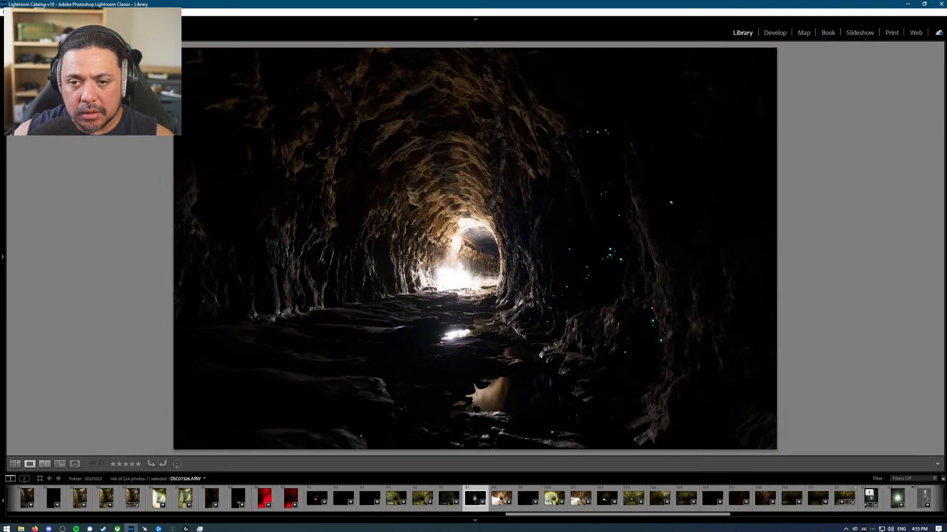
Step: Recheck DSC07324.ARW against DSC07325.ARW and add DSC07324.ARW to the Quick Collection
key("Left")
key("Left")
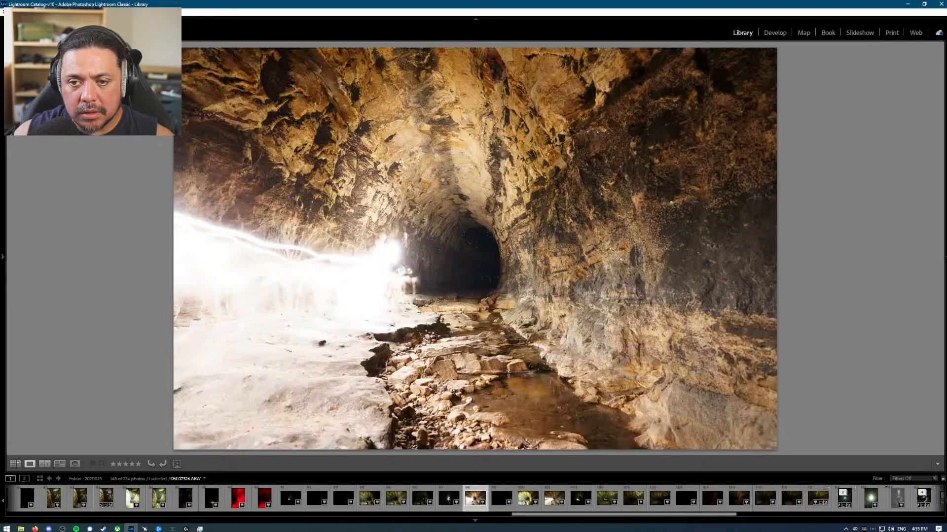
key("Left")
key("Right")
key("Left")
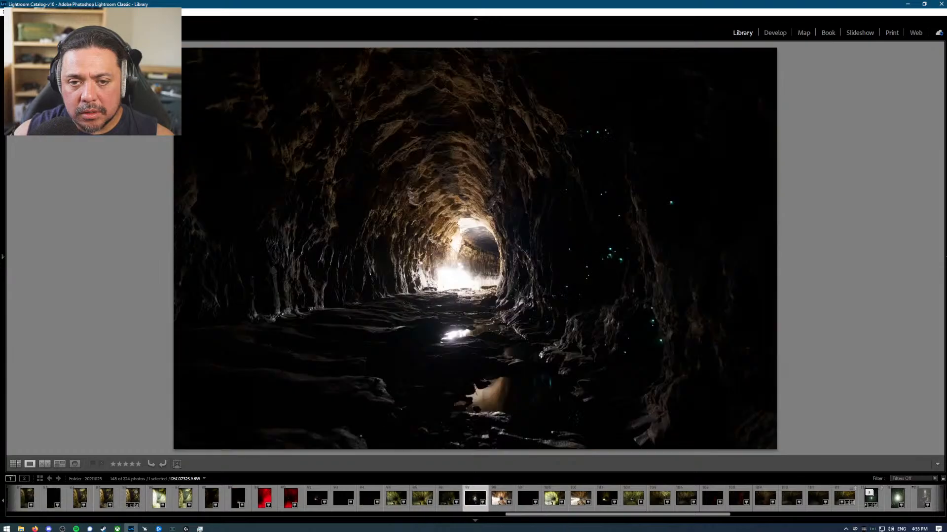
key("b")
Step: Review the light-trail and yellow-lit tunnel frames from DSC07325.ARW to DSC07330.ARW
key("Right")
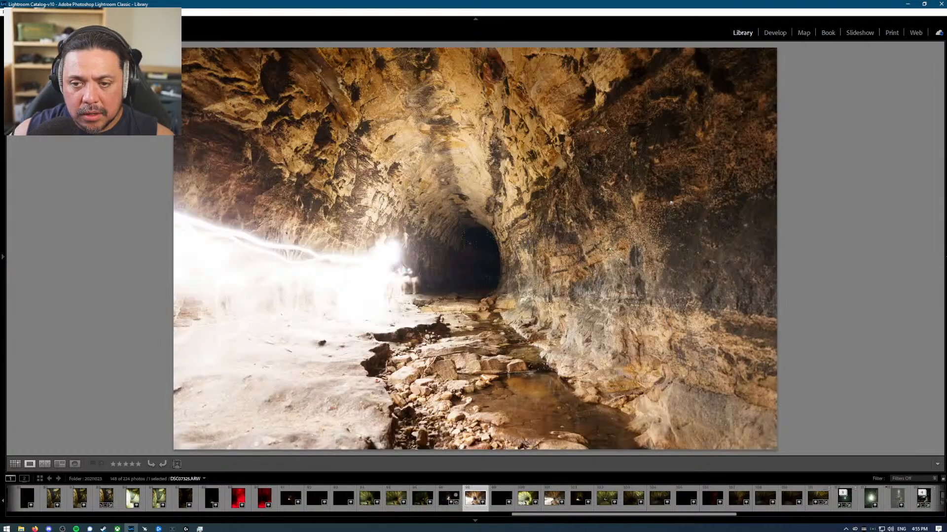
key("Right")
key("Right")
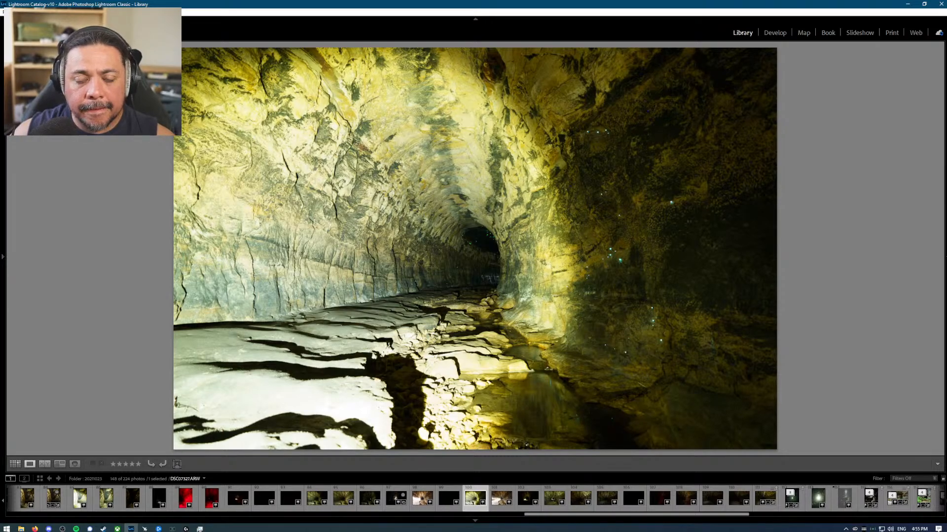
key("Right")
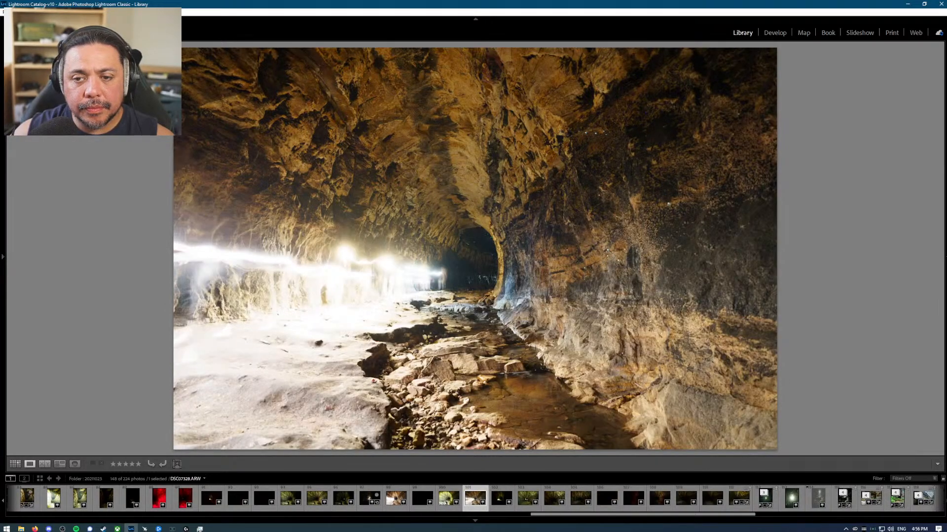
key("Right")
key("Right")
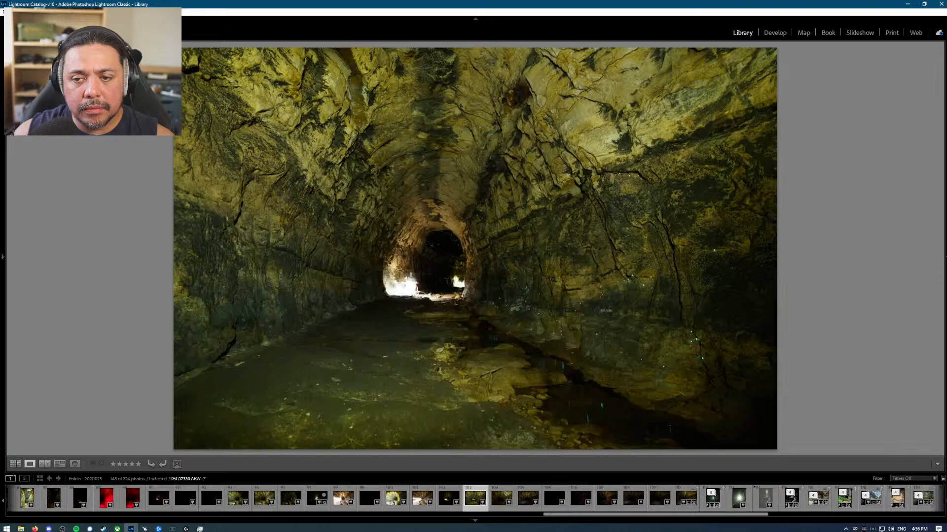
Step: Review the side-lit tunnel frames after DSC07330.ARW and compare them with the near-black glowworm frame
key("Right")
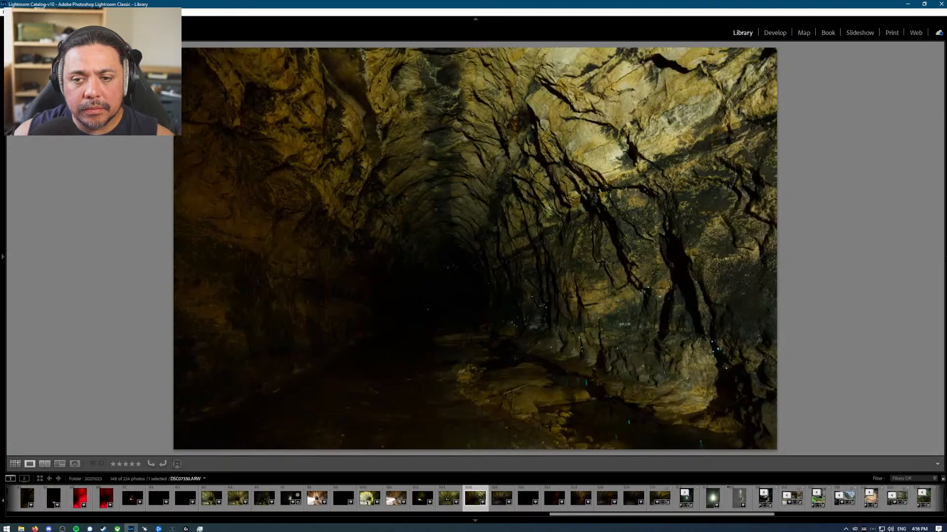
key("Right")
key("Right")
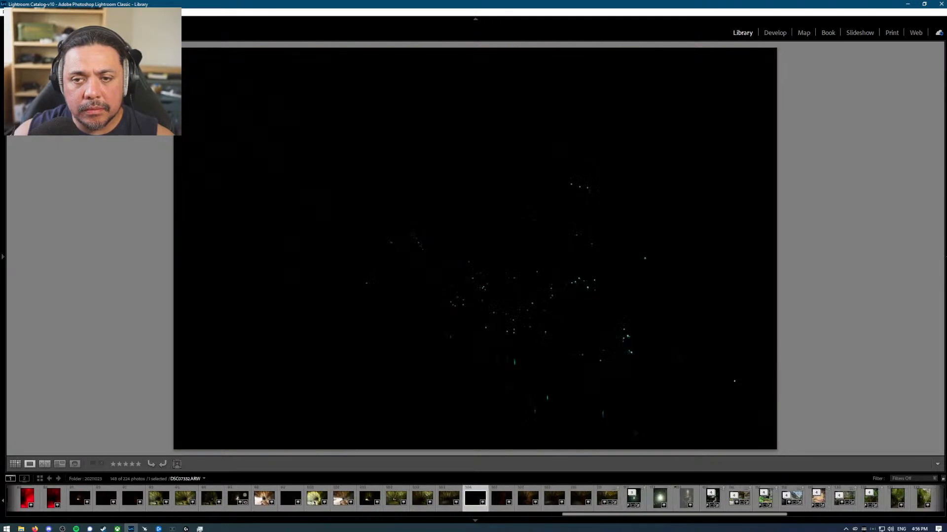
key("Right")
key("Left")
key("Left")
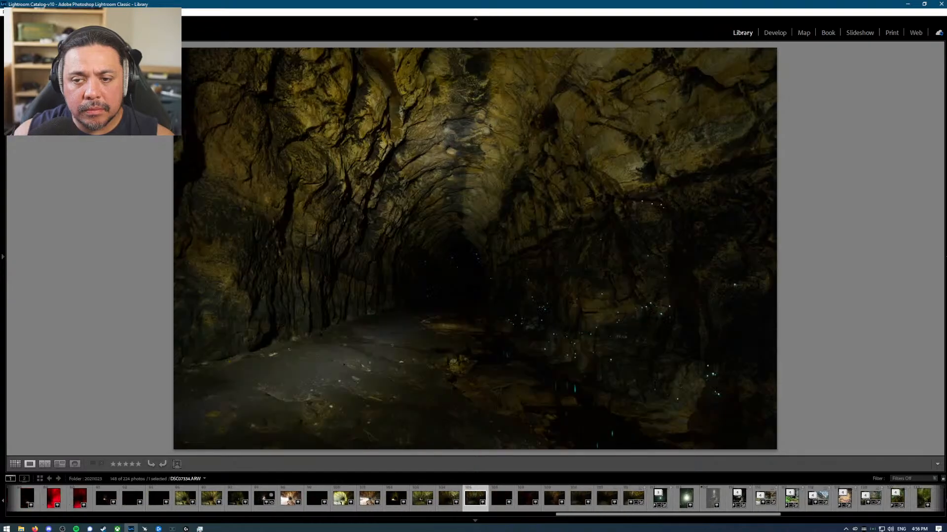
Step: Continue past the near-black glowworm frames to the dimly lit tunnel frame DSC07337.ARW
key("Right")
key("Right")
key("Right")
key("Right")
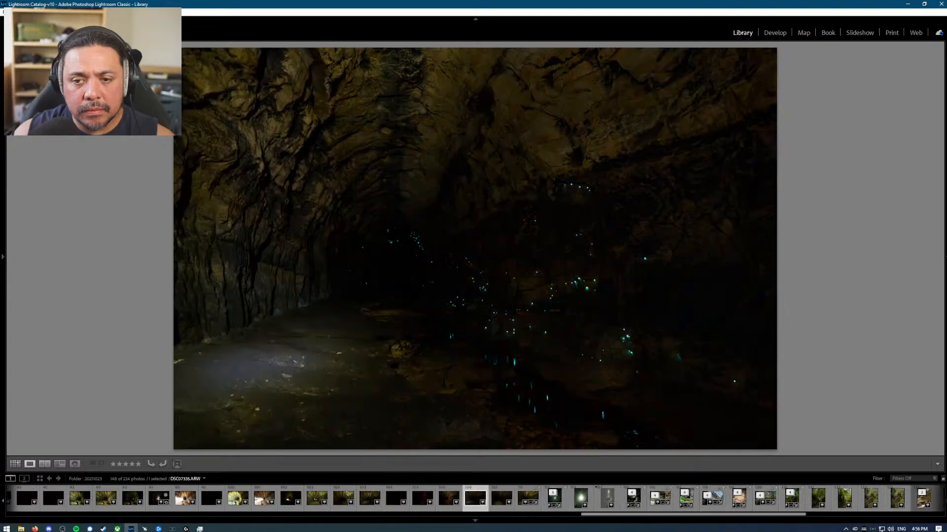
key("Right")
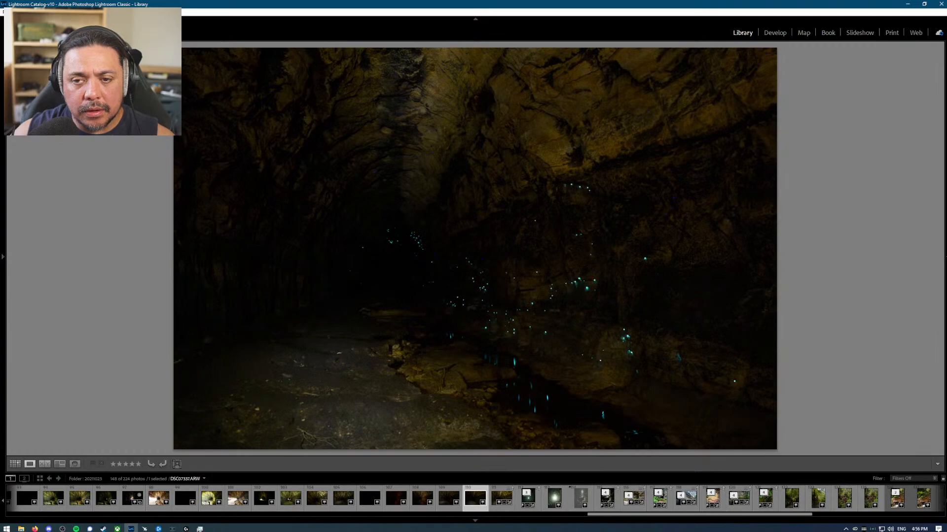
Step: Compare the two dimly lit glowworm frames DSC07336.ARW and DSC07337.ARW
key("Left")
key("Right")
key("Left")
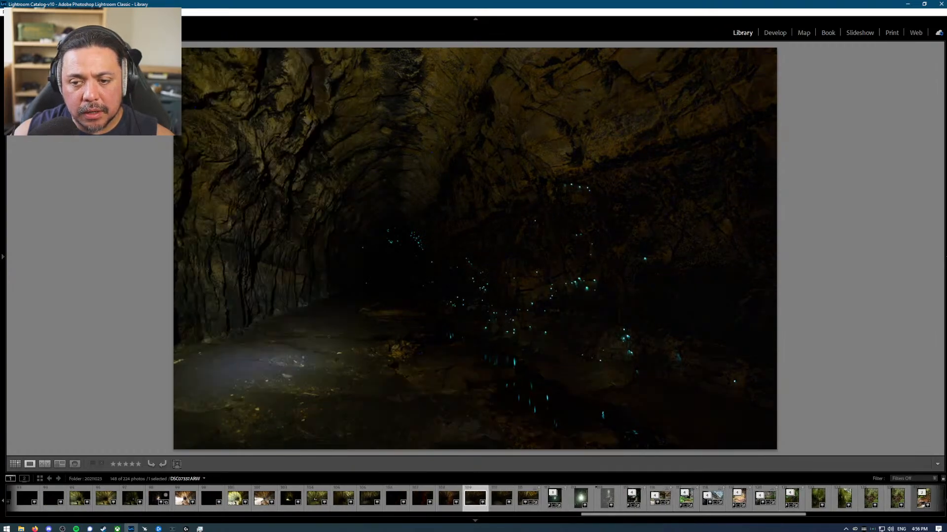
key("Right")
key("Left")
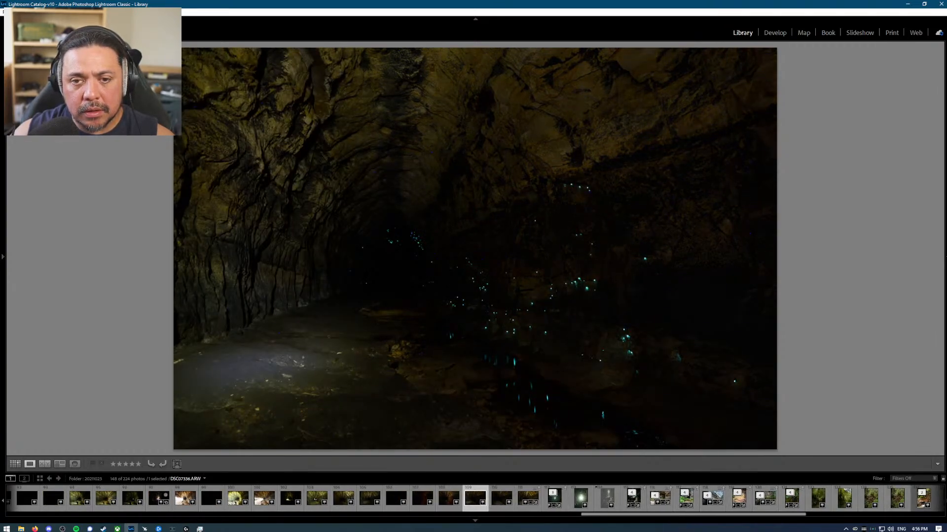
key("Right")
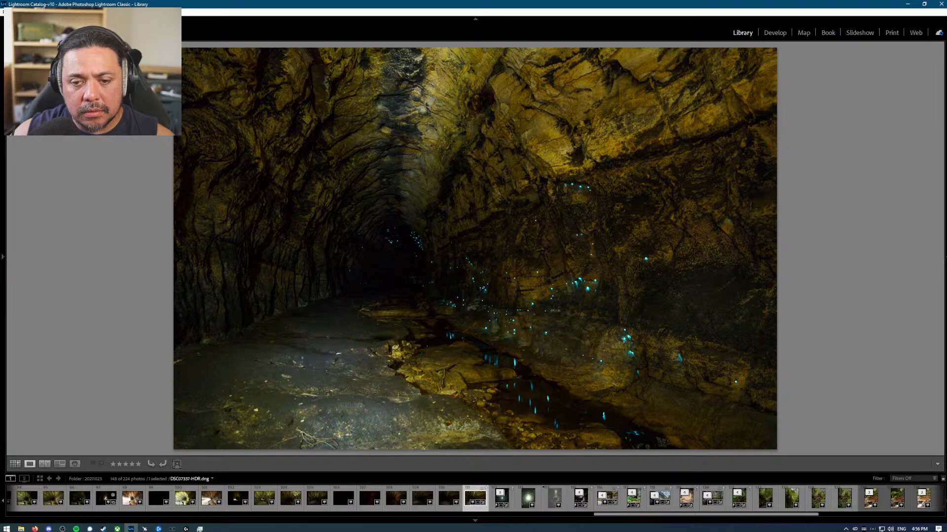
Step: Check the merged DSC07337-HDR.dng against the vertical tunnel photo after it and the single exposure before it
key("Right")
key("Left")
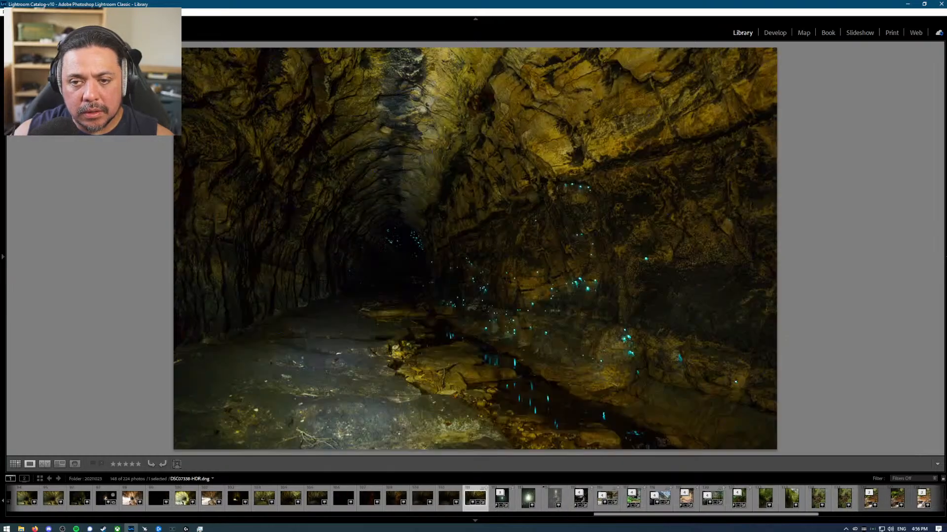
key("Right")
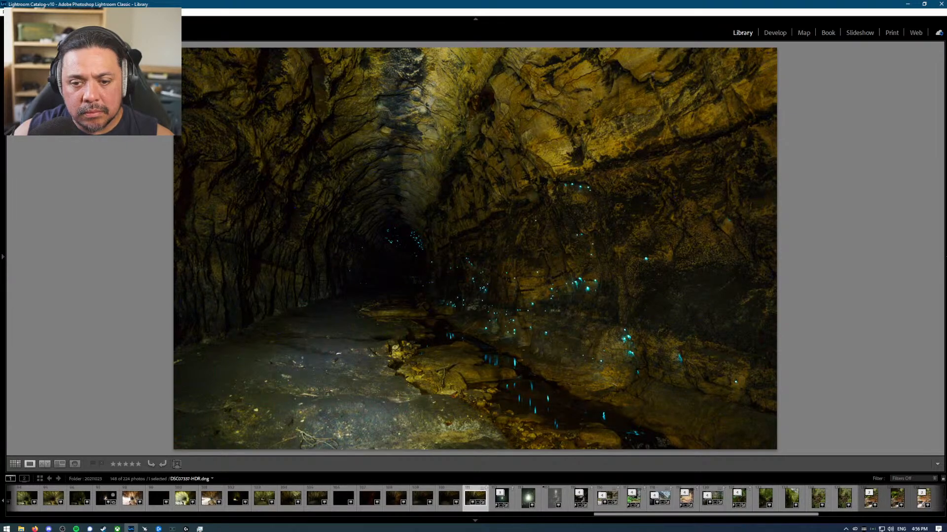
key("Left")
key("Left")
key("Right")
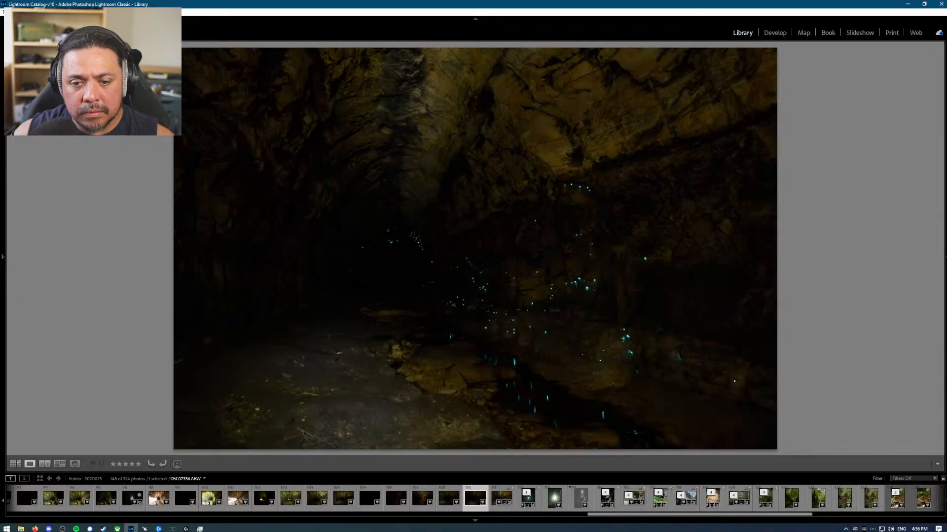
Step: Compare DSC07337-HDR.dng with the single exposures DSC07336.ARW and DSC07337.ARW
key("Left")
key("Right")
key("Right")
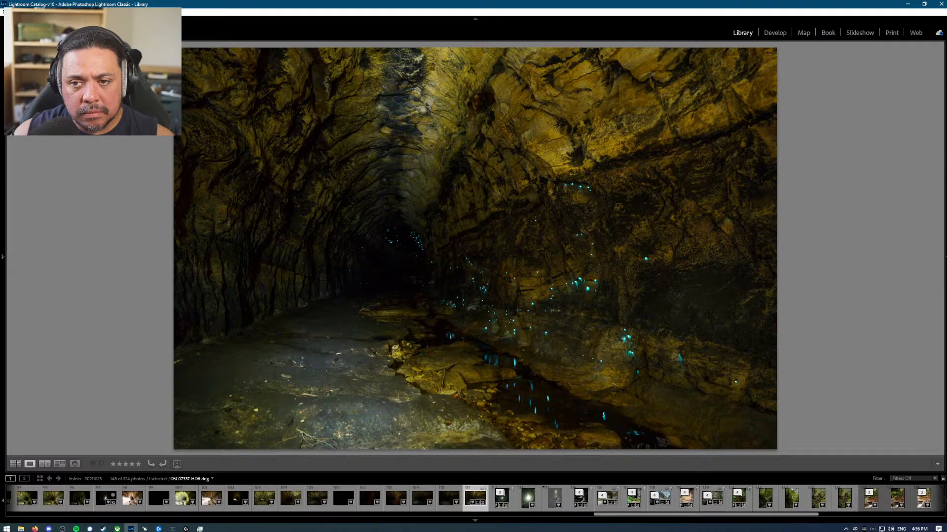
key("Left")
key("Left")
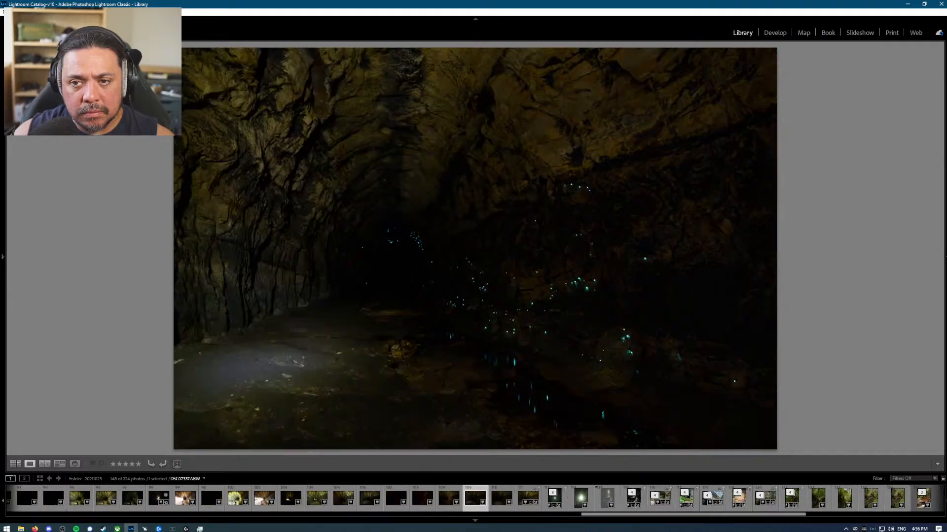
key("Right")
key("Left")
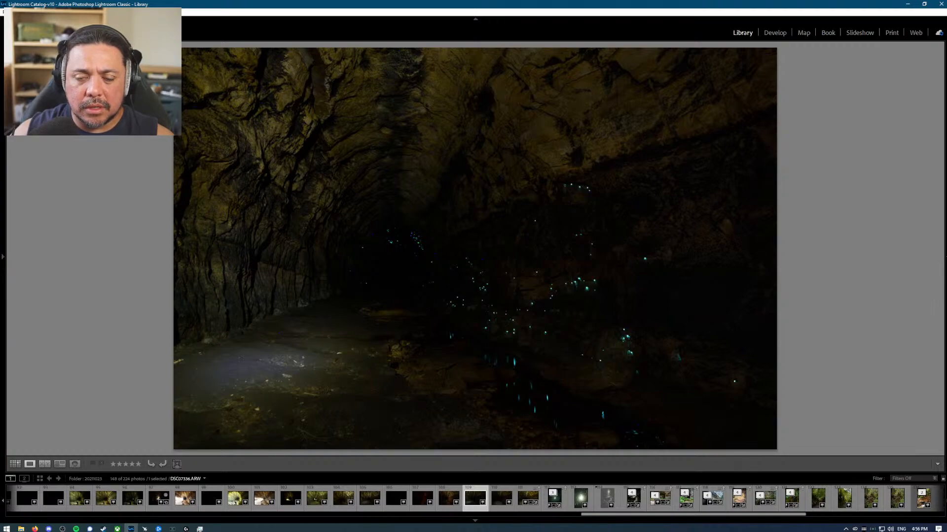
Step: Recheck DSC07336.ARW, DSC07337.ARW and their HDR merge, and continue to the vertical tunnel photo DSC07338-HDR.dng
key("Right")
key("Left")
key("Right")
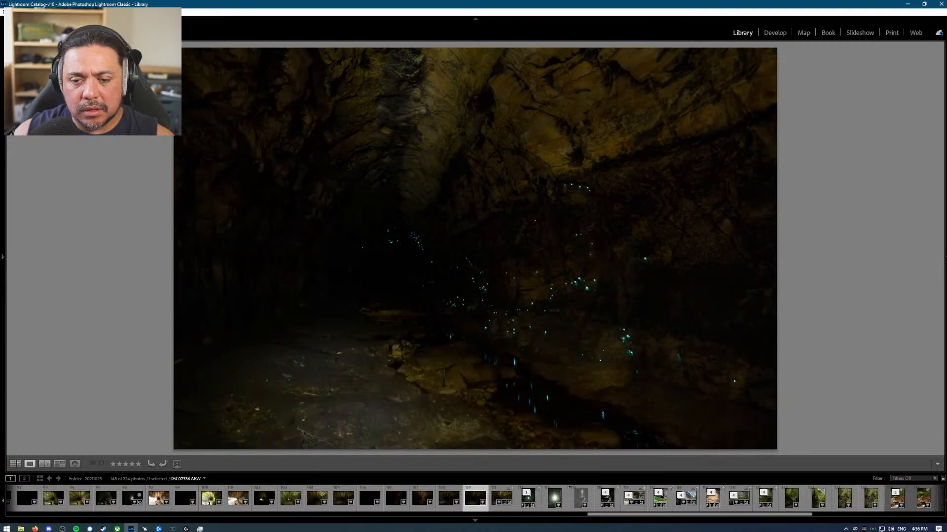
key("Right")
key("Left")
key("Right")
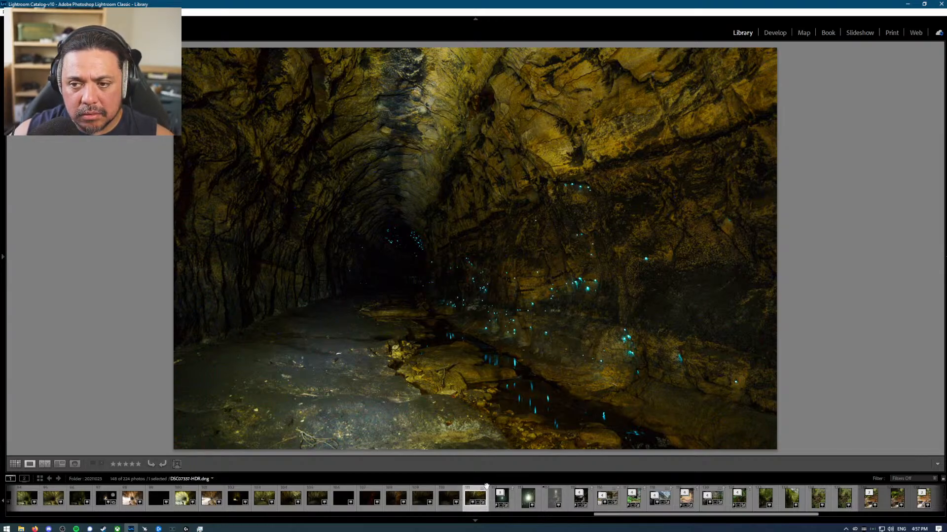
key("Right")
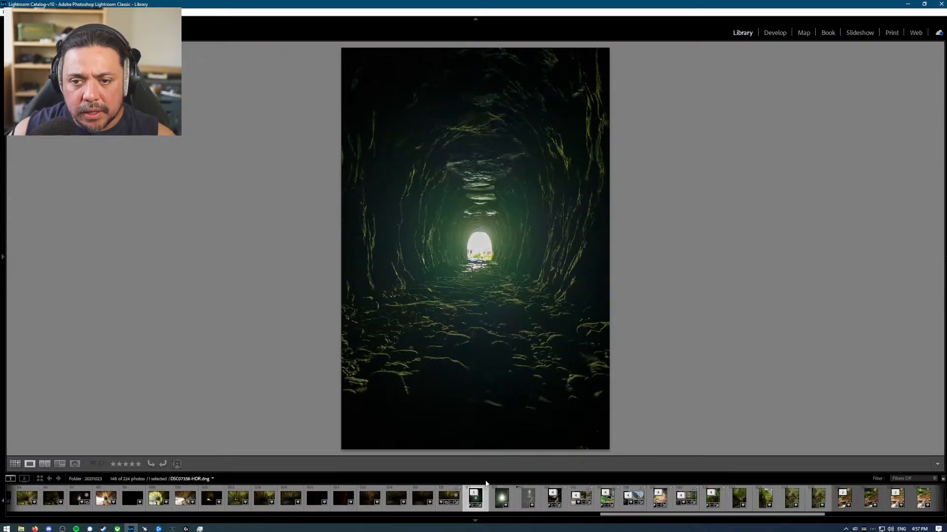
Step: Compare the vertical tunnel photo DSC07338-HDR.dng with the brighter frame DSC07340.ARW, and add DSC07338-HDR.dng to the Quick Collection
key("Right")
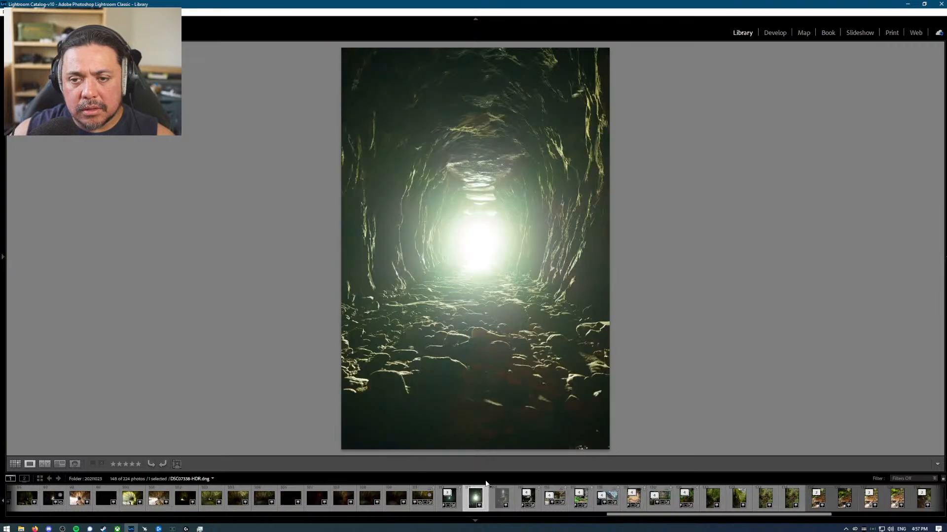
key("Left")
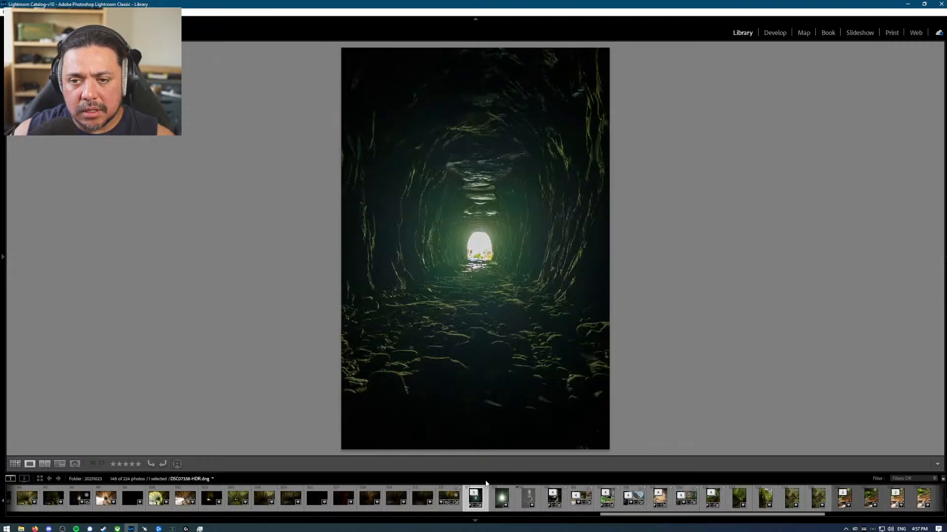
key("Right")
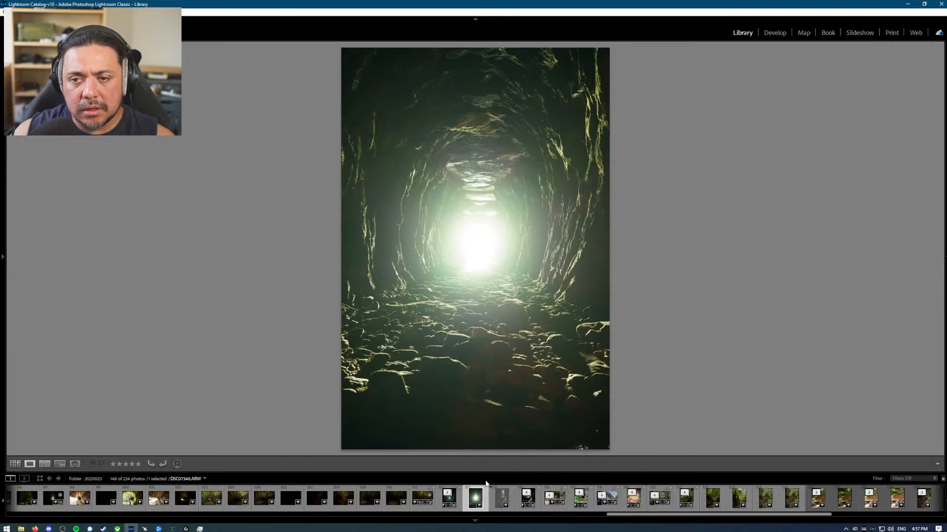
key("Left")
key("b")
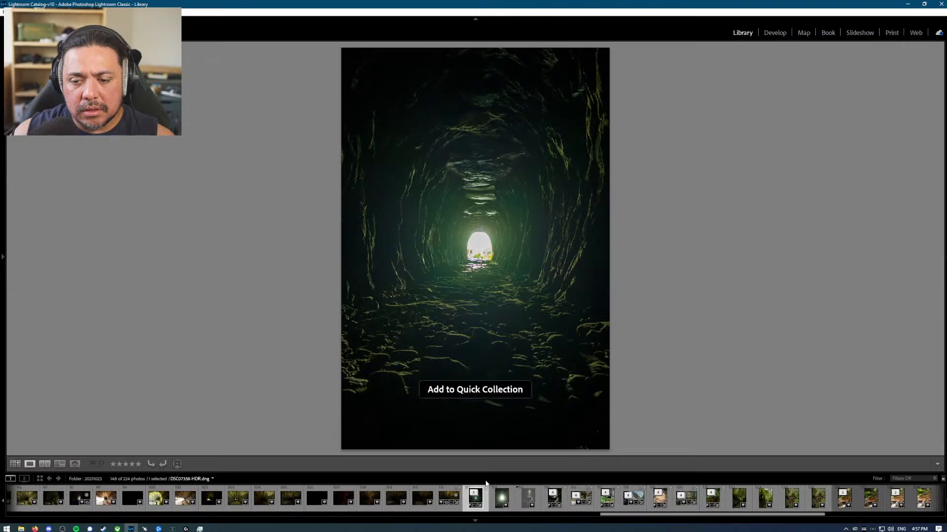
Step: Go on to the tunnel photo with the wet rocky floor, DSC07342-HDR.dng, and add it to the Quick Collection
key("Right")
key("Right")
key("Right")
key("Right")
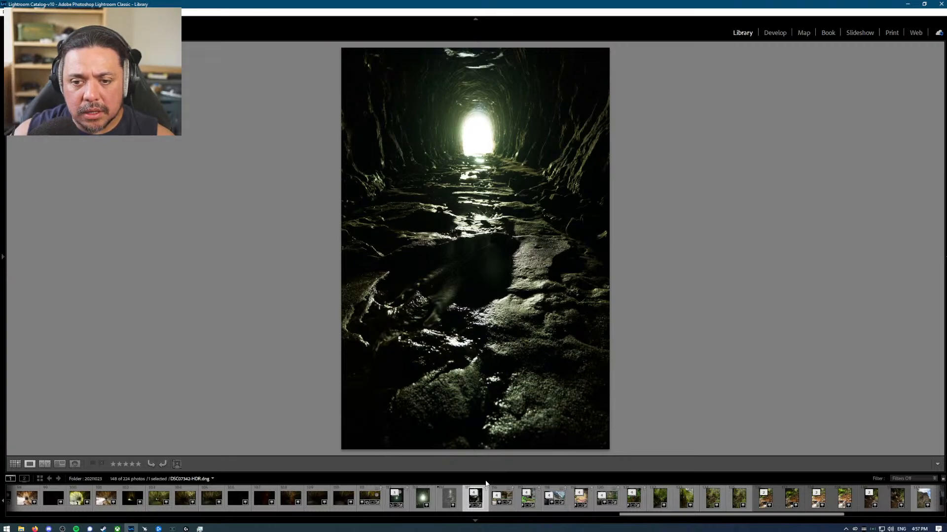
key("b")
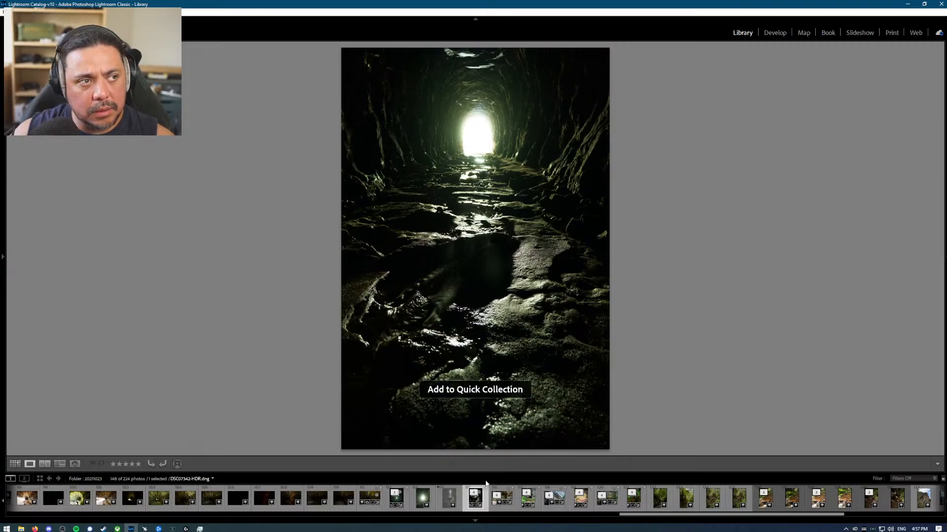
Step: Review the cliff and fern HDR photos that follow, and add the colourful boulder photo DSC07354-HDR.dng to the Quick Collection
key("Right")
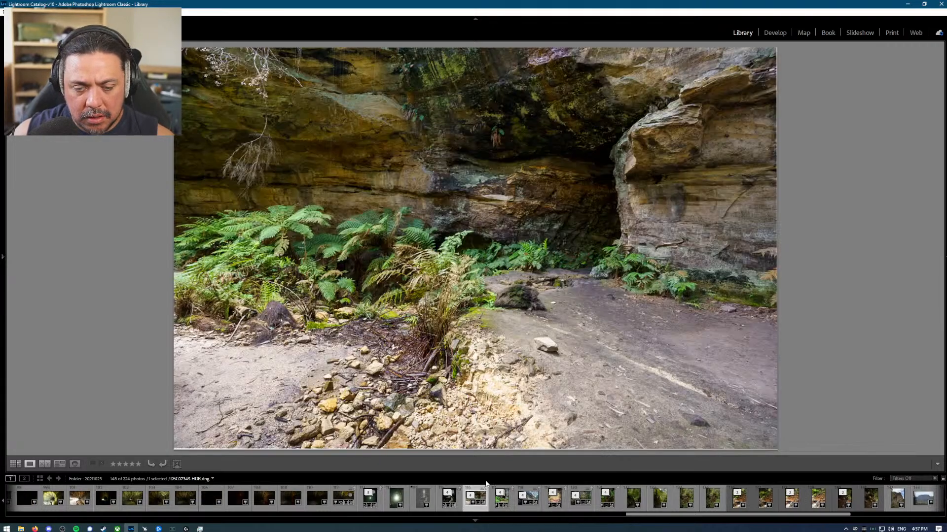
key("Right")
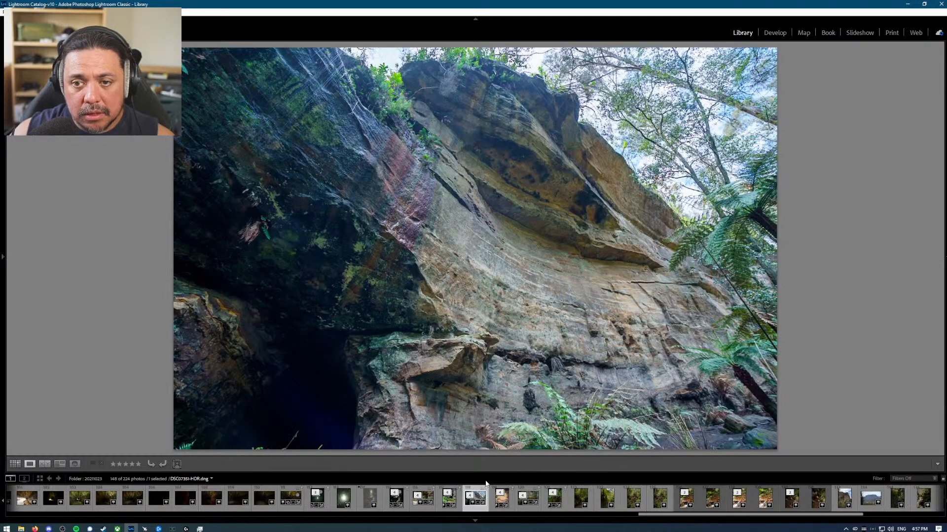
key("Right")
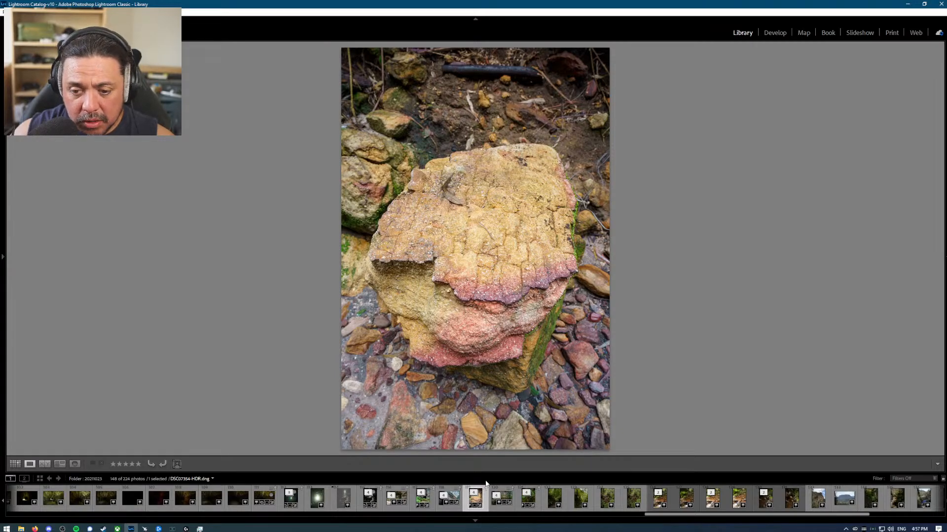
key("b")
Step: Inspect the small waterfall among the ferns in DSC07360-HDR.dng up close, and add the photo to the Quick Collection
key("Right")
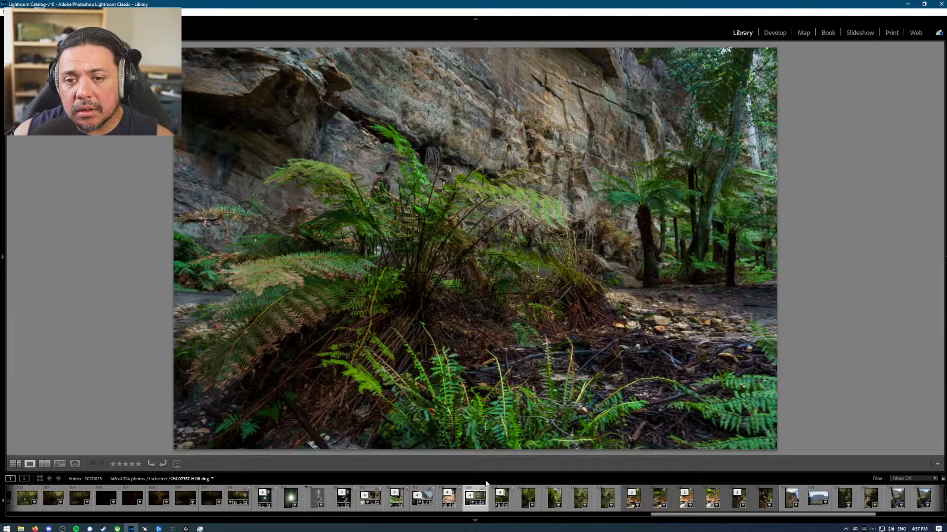
key("Right")
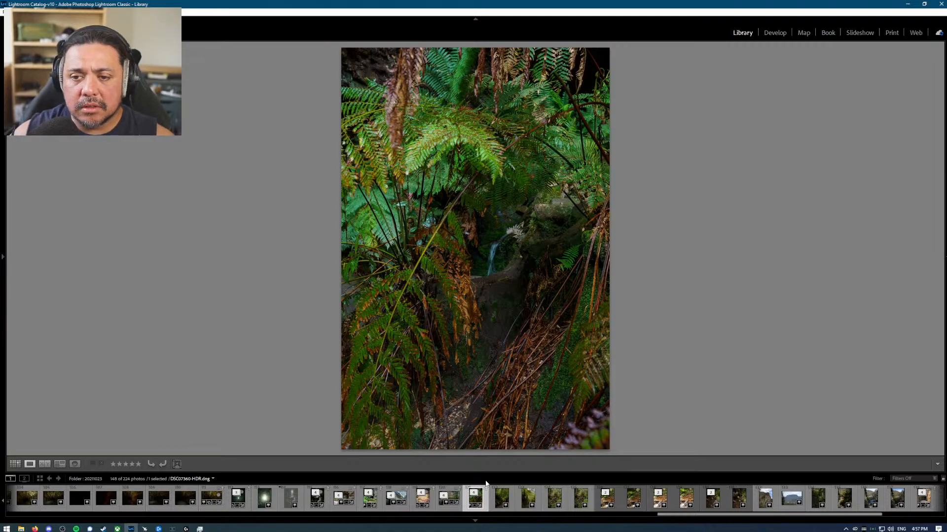
left_click(488, 259)
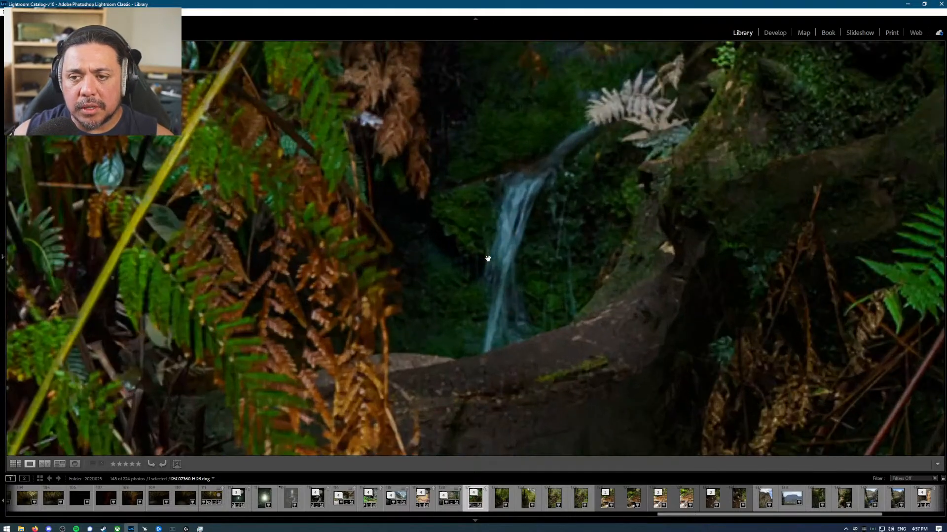
left_click(538, 214)
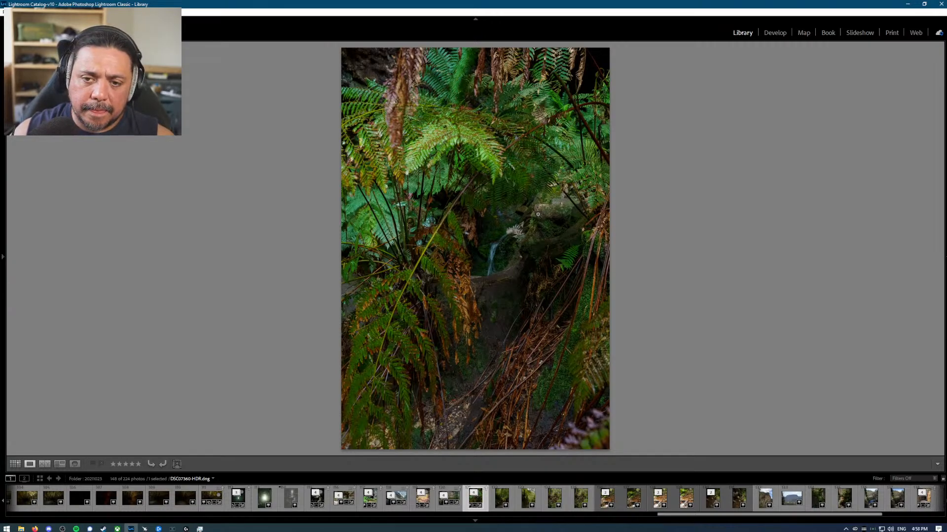
key("b")
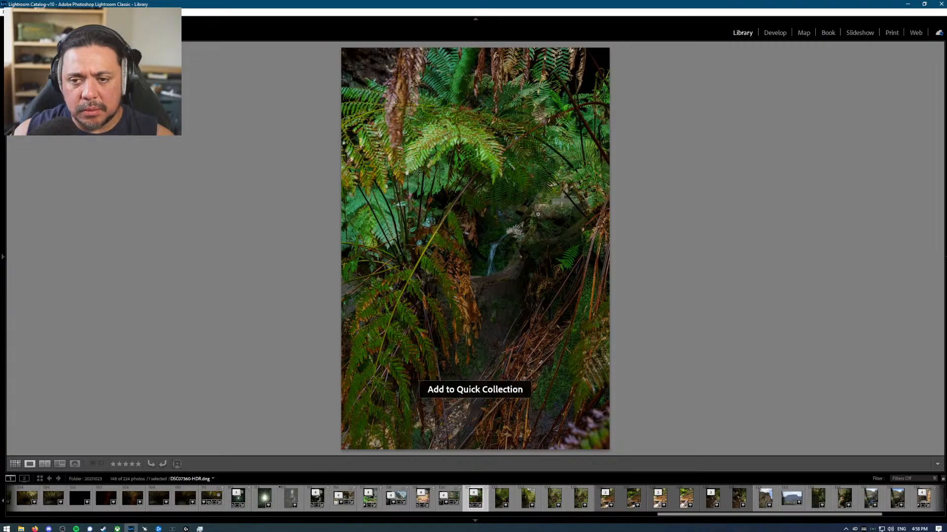
Step: Compare the fern-lined track photos DSC07363.ARW and DSC07364.ARW, and add DSC07363.ARW to the Quick Collection
key("Right")
key("Right")
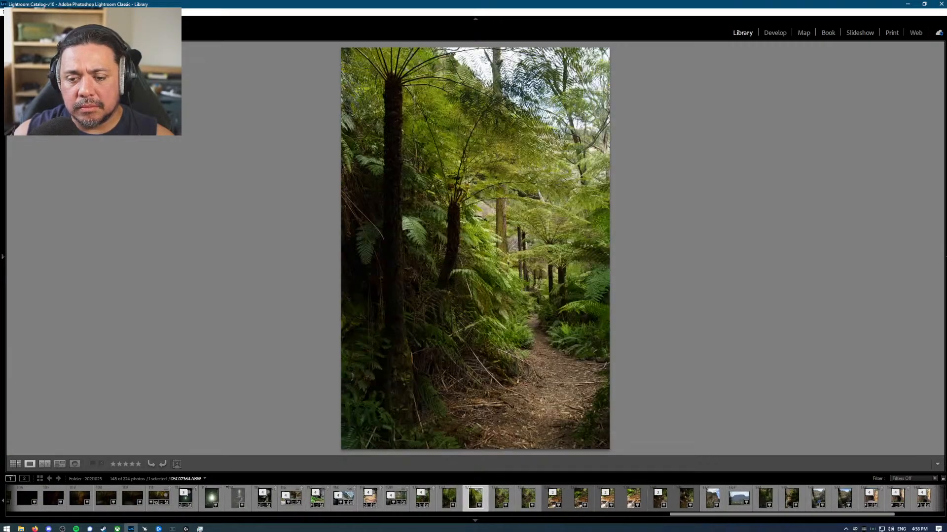
key("Left")
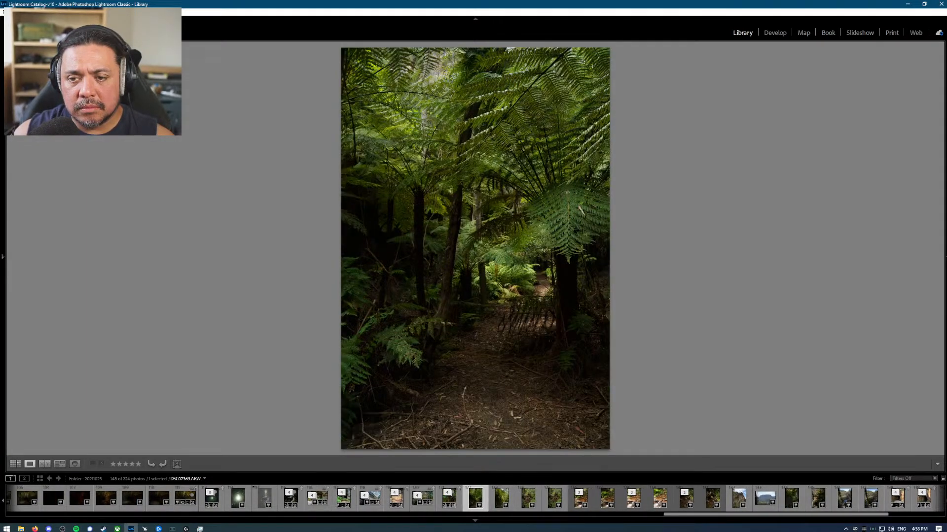
key("b")
Step: Compare the creek photos DSC07365.ARW and DSC07366.ARW with the fallen log, and add DSC07365.ARW to the Quick Collection
key("Right")
key("Right")
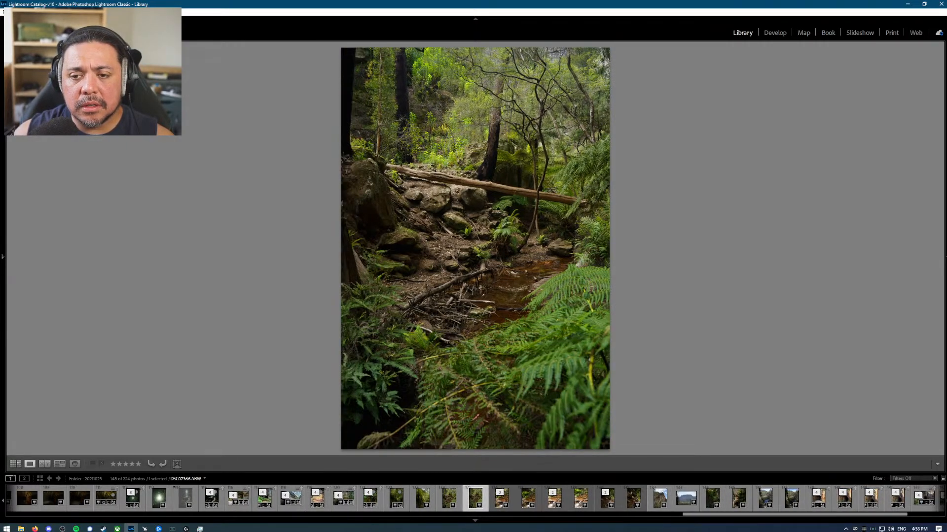
key("Right")
key("Right")
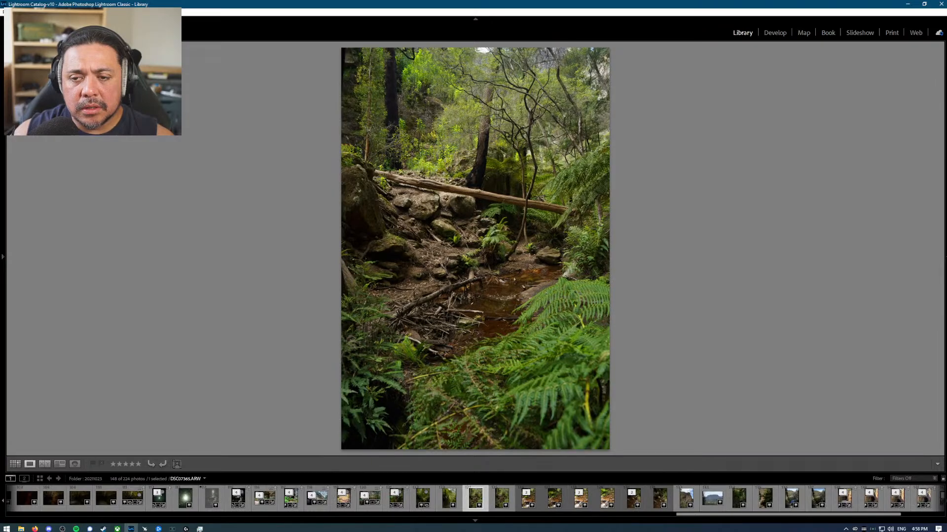
key("b")
Step: Rotate the crop of the orange stream photo DSC07367.ARW by about 12 degrees and apply it
key("Right")
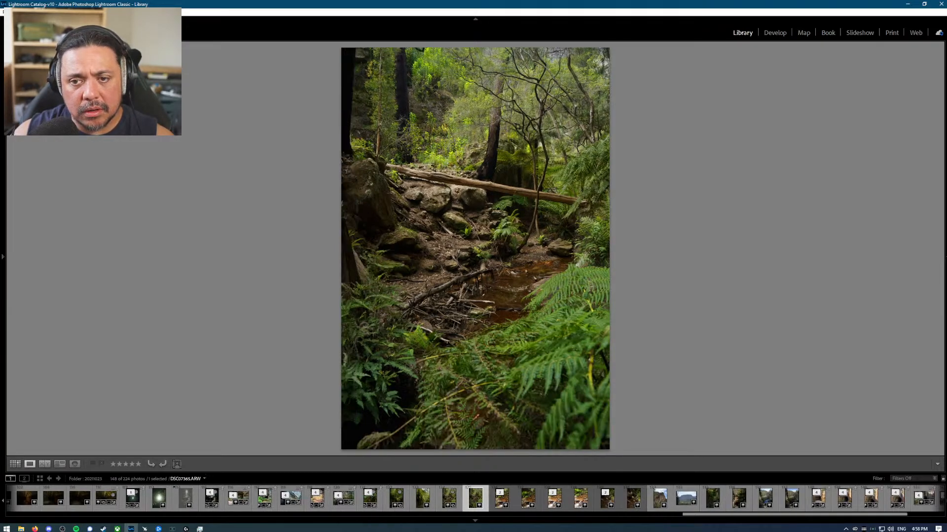
key("Right")
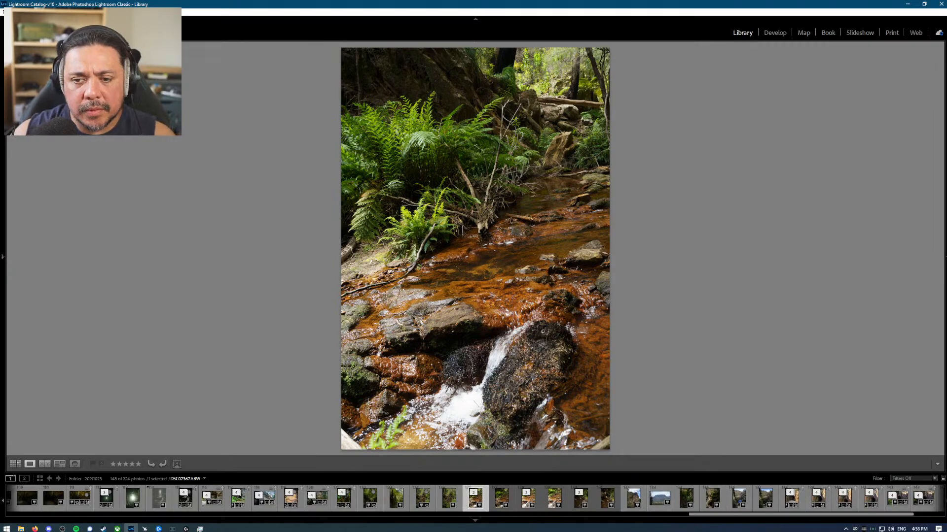
key("r")
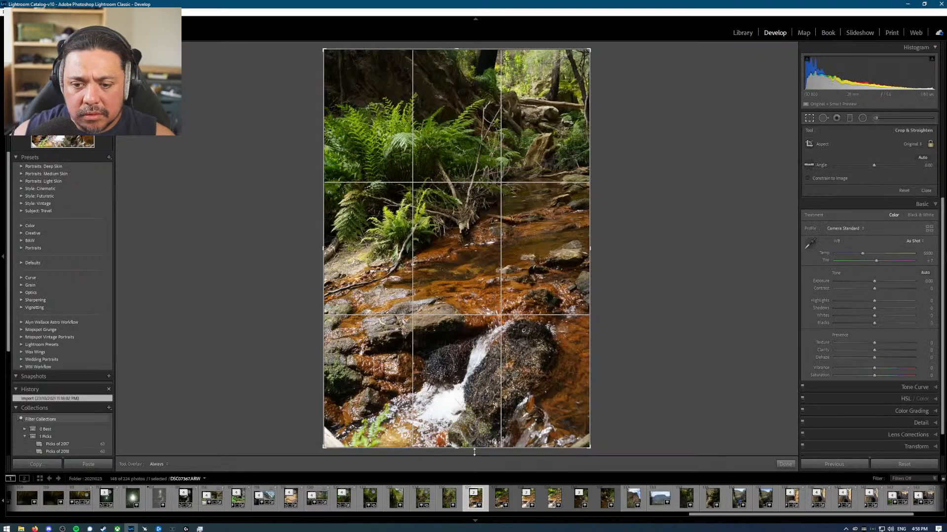
left_click_drag(471, 452, 422, 452)
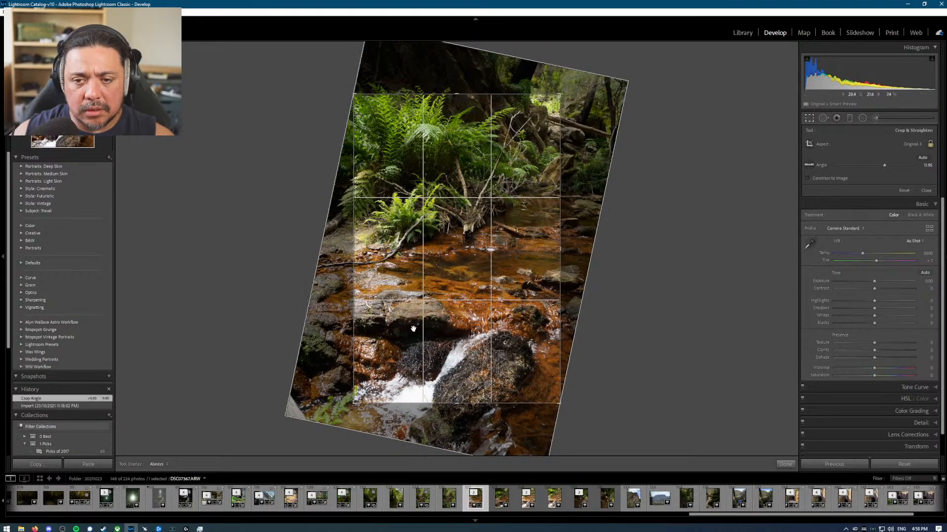
key("Return")
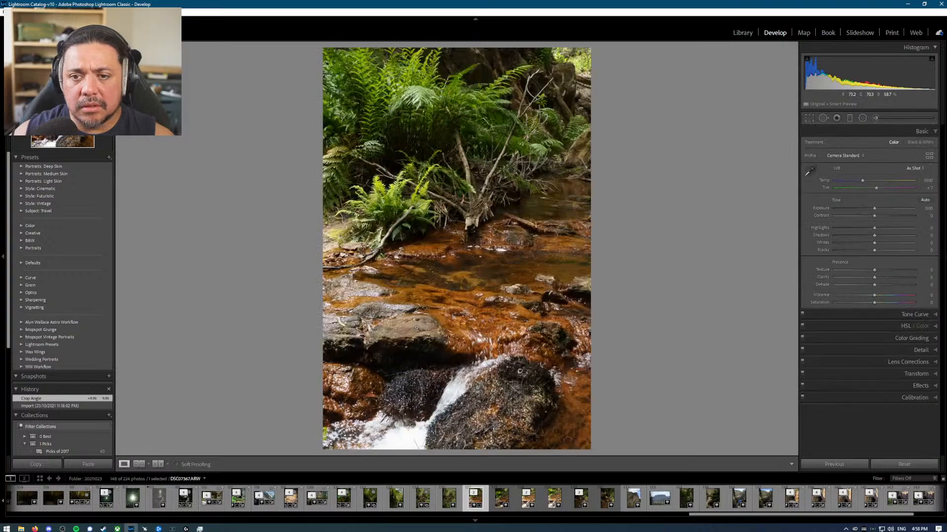
Step: Review the remaining stream frames and the cliff photo, and add the flat-topped mountain photo DSC07374.ARW to the Quick Collection
key("Right")
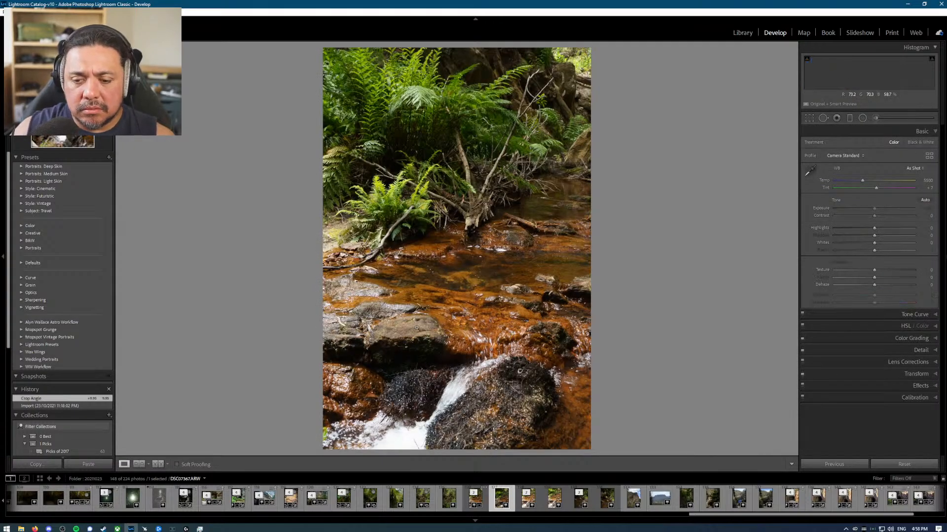
key("Right")
key("Right")
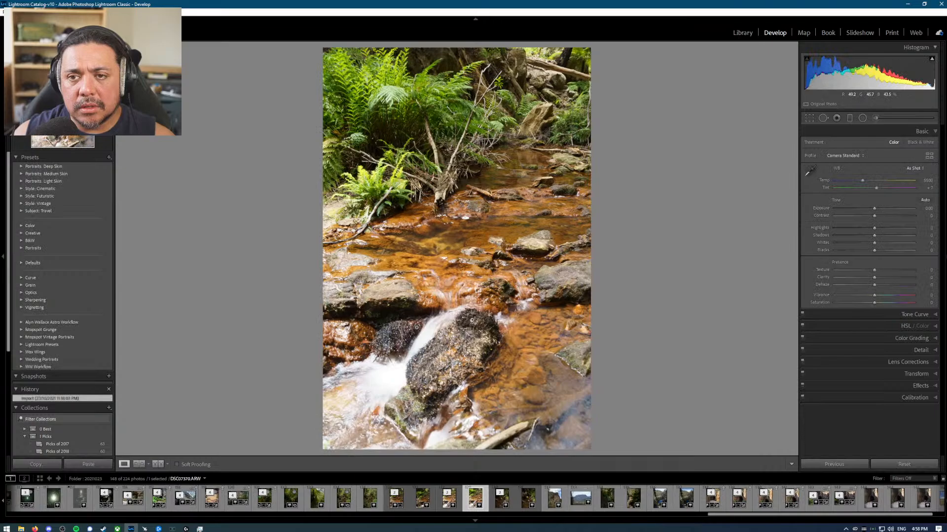
key("Right")
key("Right")
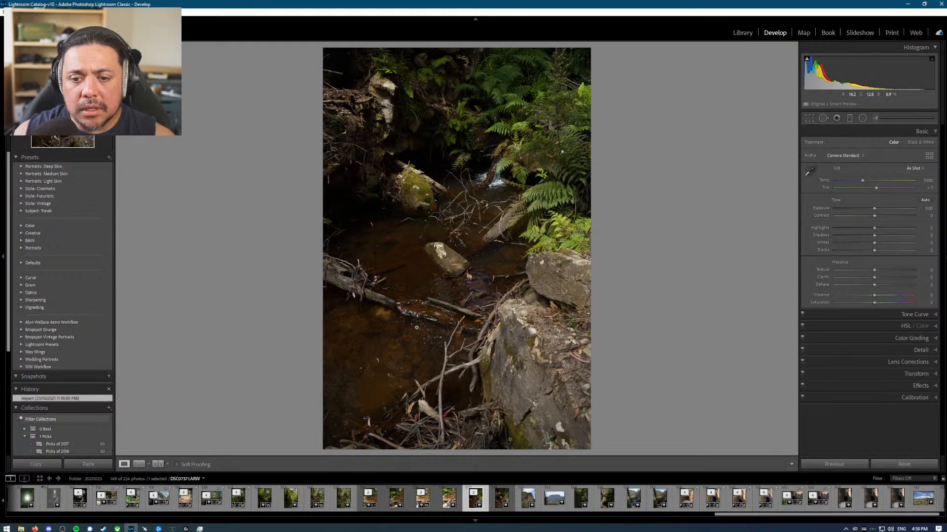
key("Right")
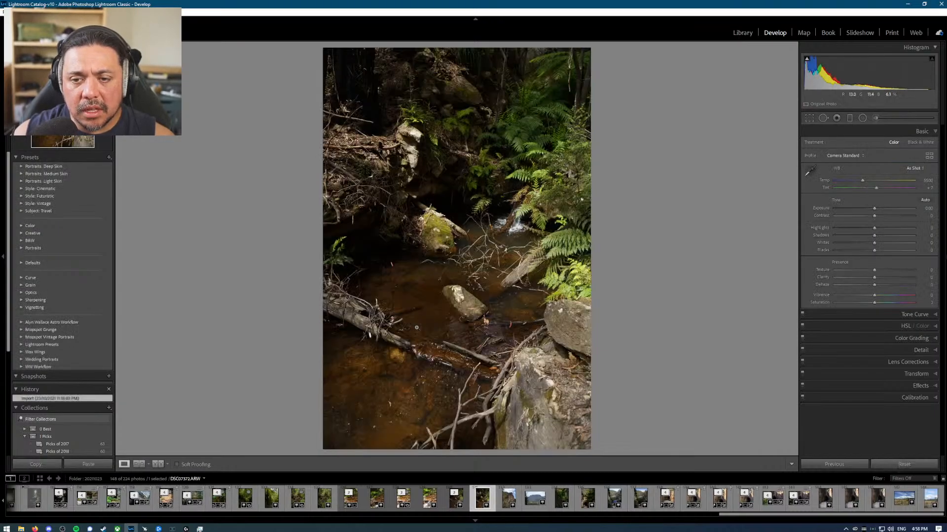
key("Right")
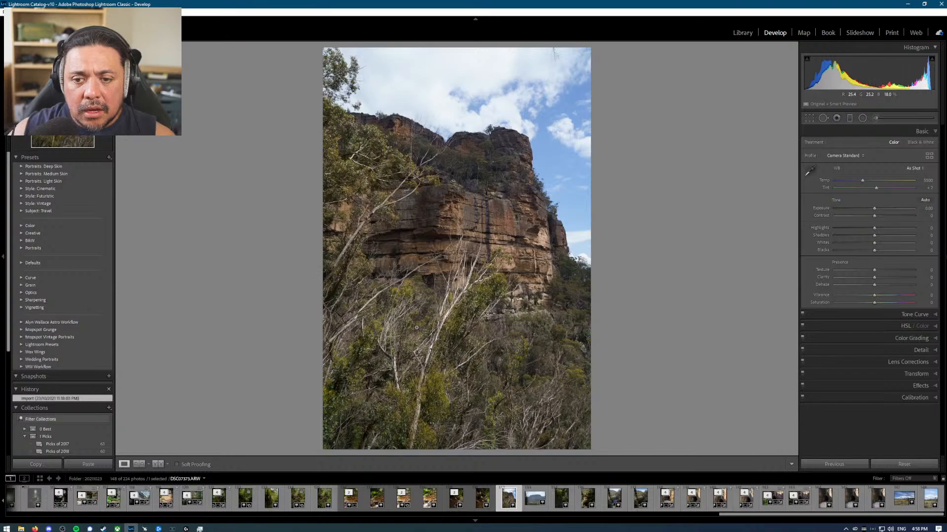
key("Right")
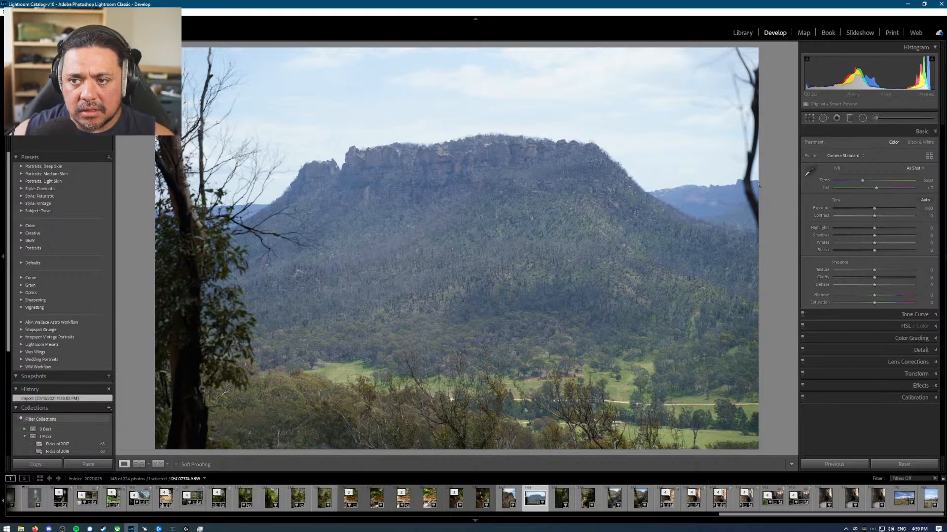
key("b")
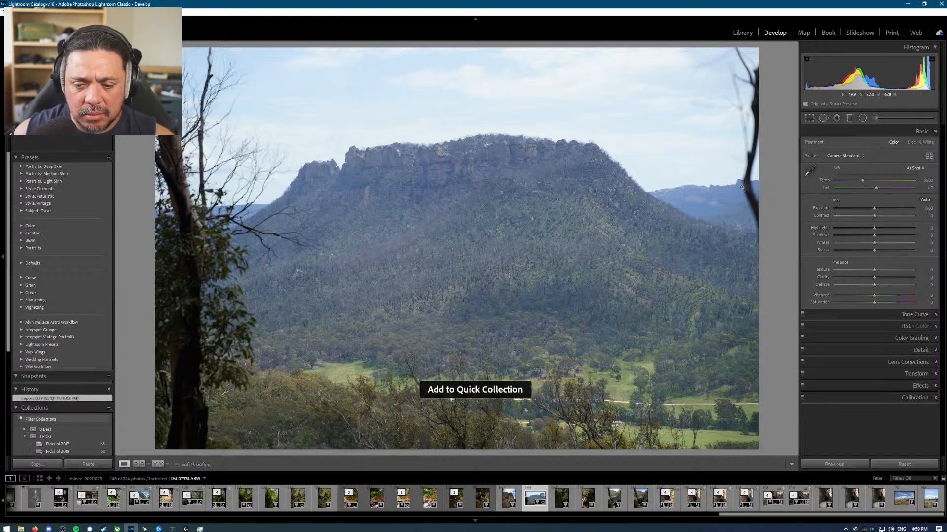
Step: Recheck the dark creek photo DSC07372.ARW, and add the sandstone cliff photo DSC07373.ARW to the Quick Collection
key("Left")
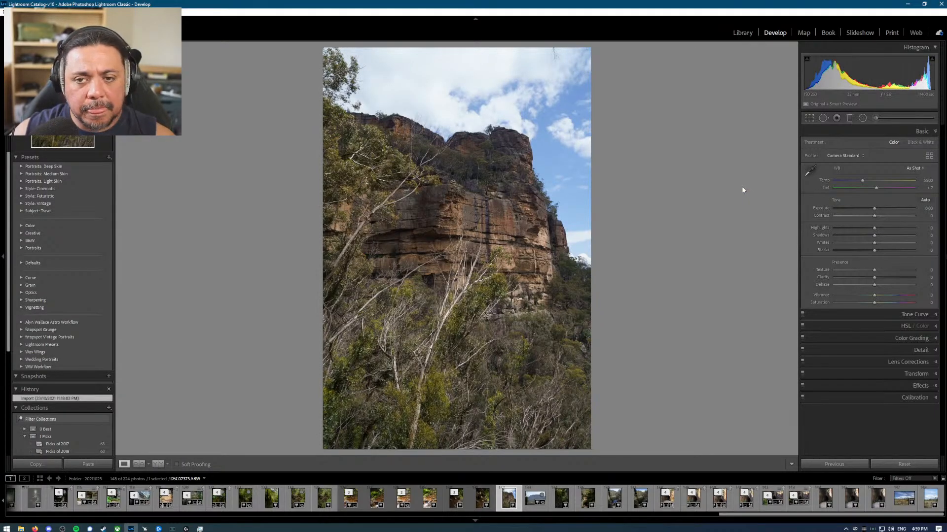
key("Left")
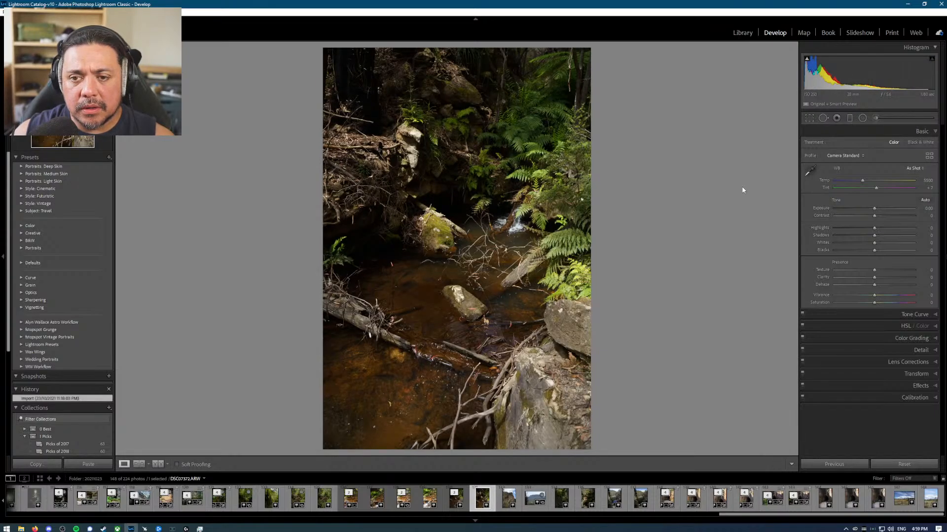
key("Right")
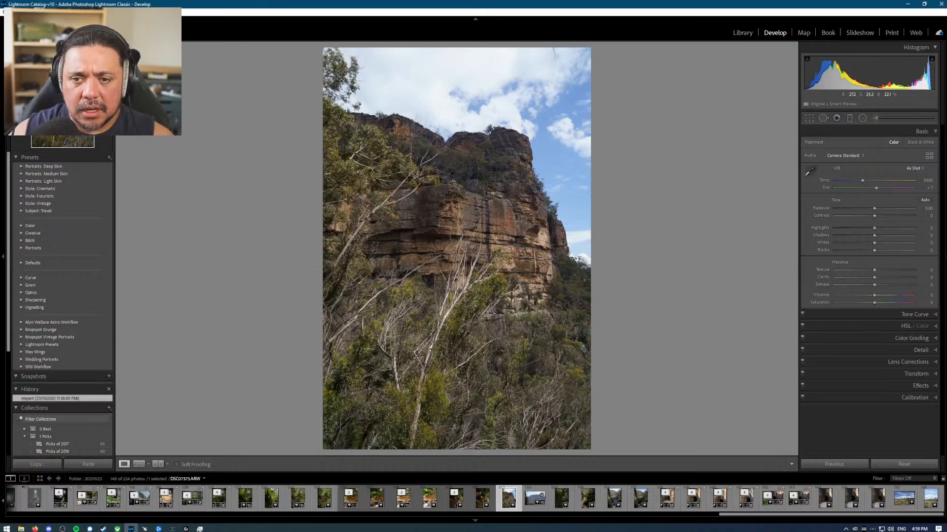
key("b")
Step: Continue to the shaded fern gully photo DSC07375.ARW and show it in the Library's loupe view
key("Right")
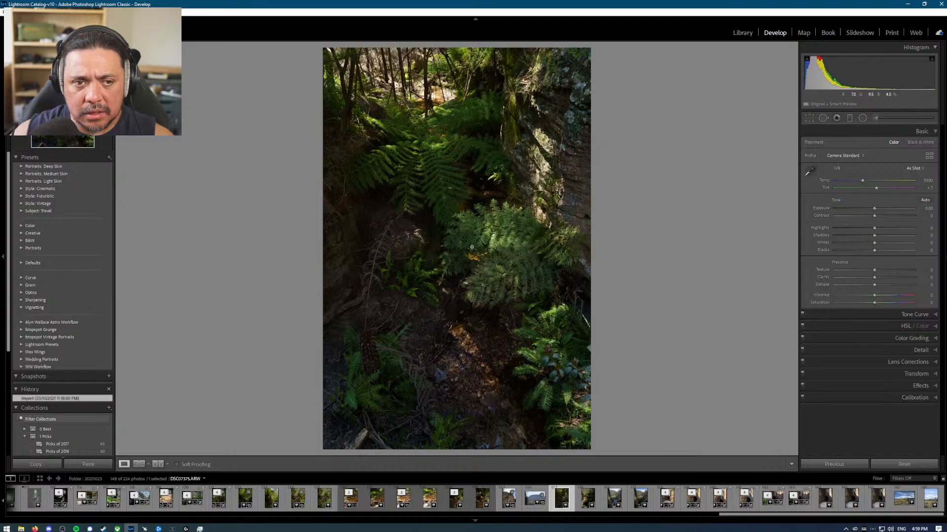
key("e")
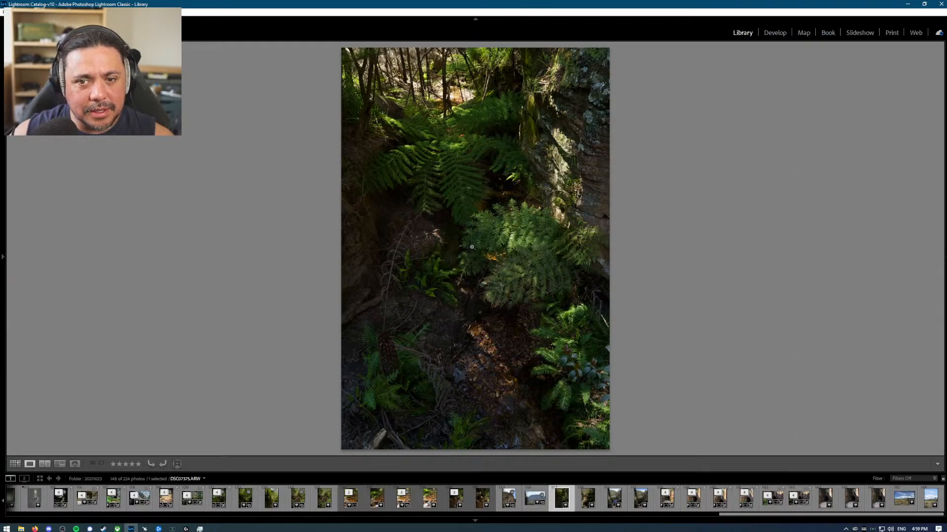
Step: Try the lighting modes on the shaded fern gully photo and leave the surrounding interface dimmed
key("l")
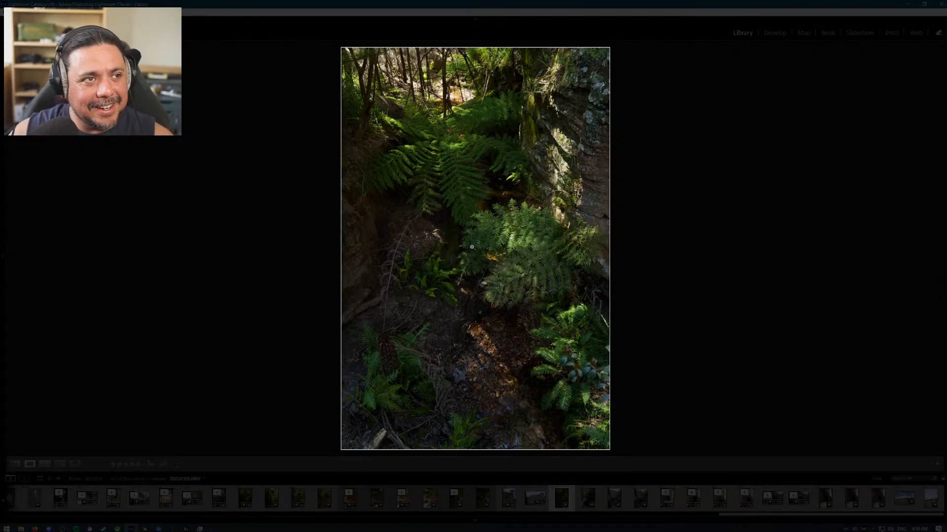
key("l")
key("l")
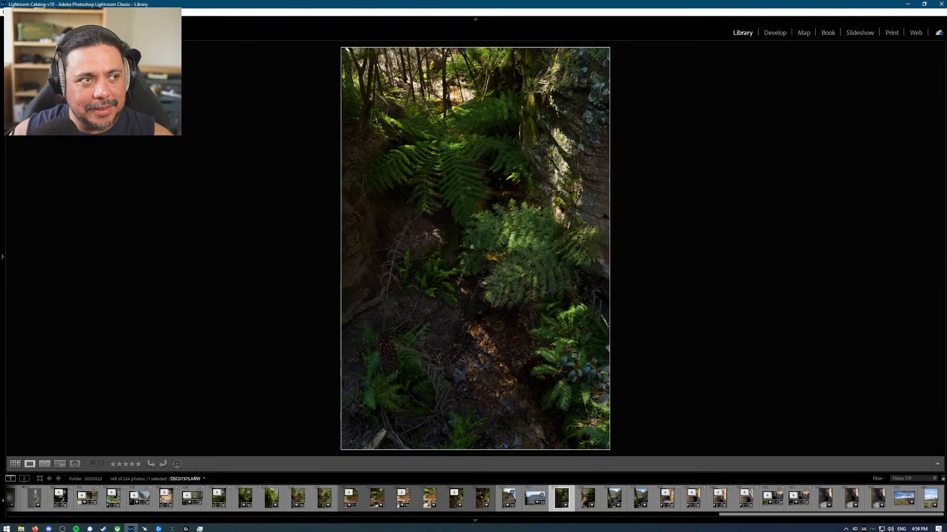
key("l")
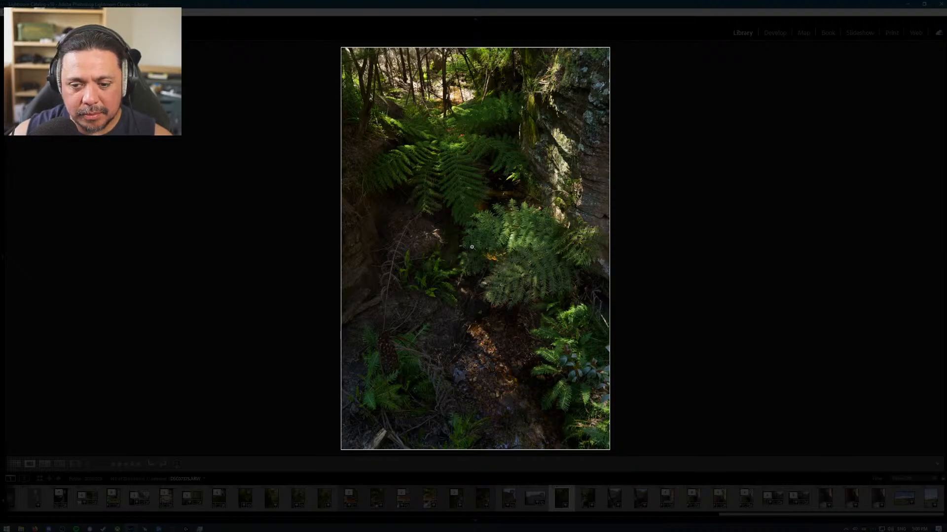
Step: Review the sunlit creek and tree fern photo and the lake photos, continuing to the first tunnel HDR
key("Right")
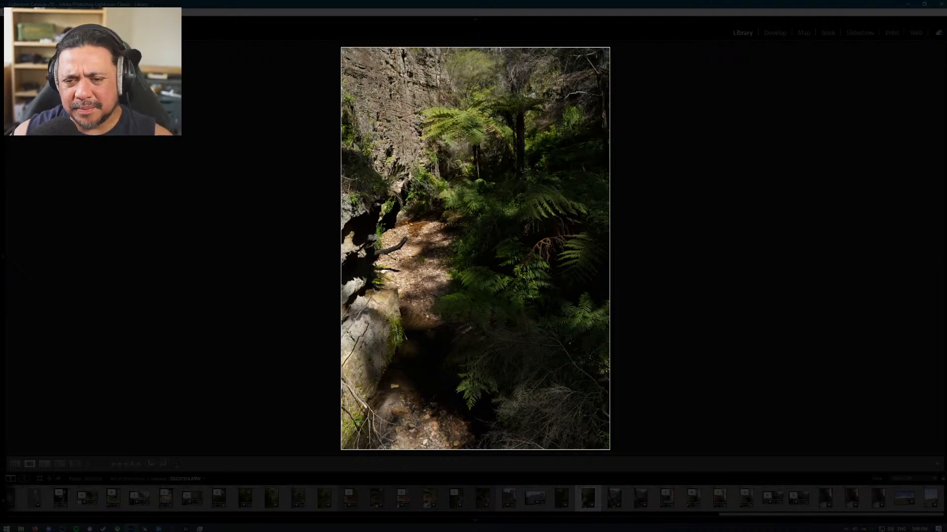
key("Right")
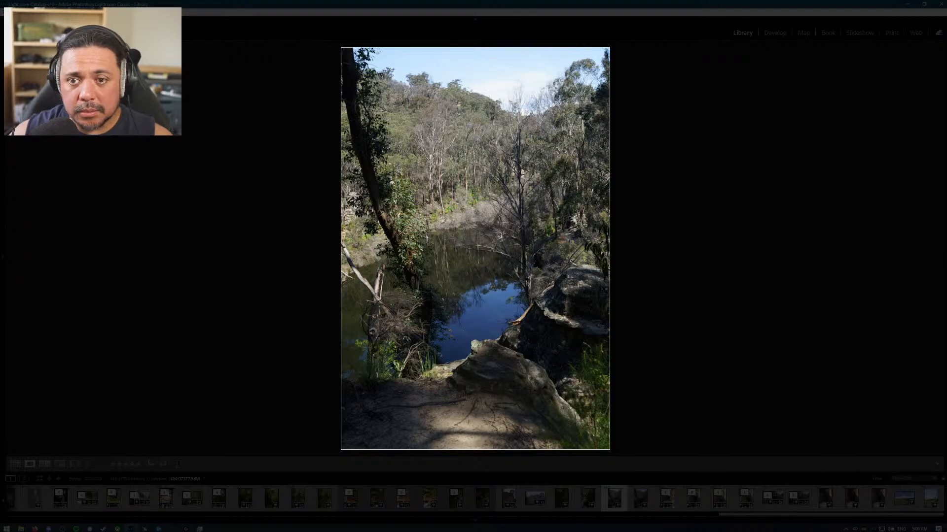
key("Right")
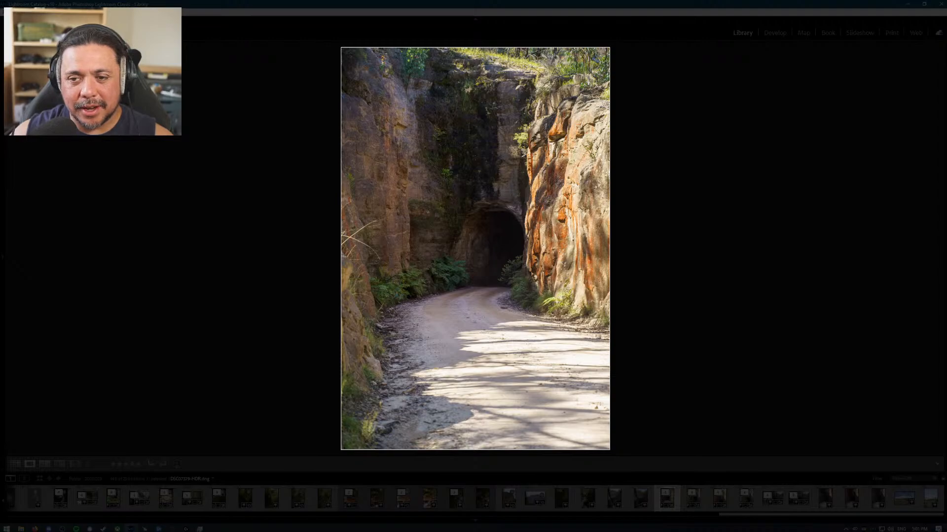
Step: Compare the portrait tunnel HDR photos and add the one with the sunlit, shadow-striped road to the Quick Collection
key("Right")
key("Left")
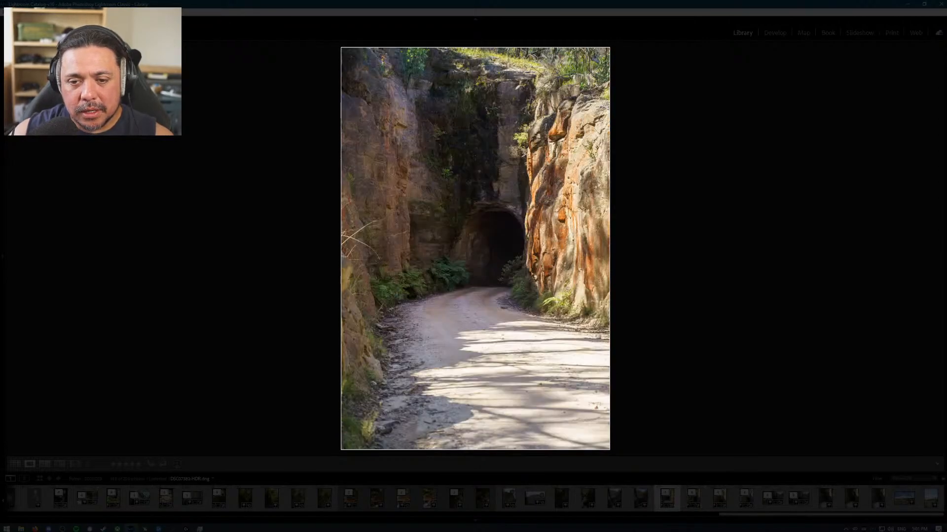
key("Right")
key("Right")
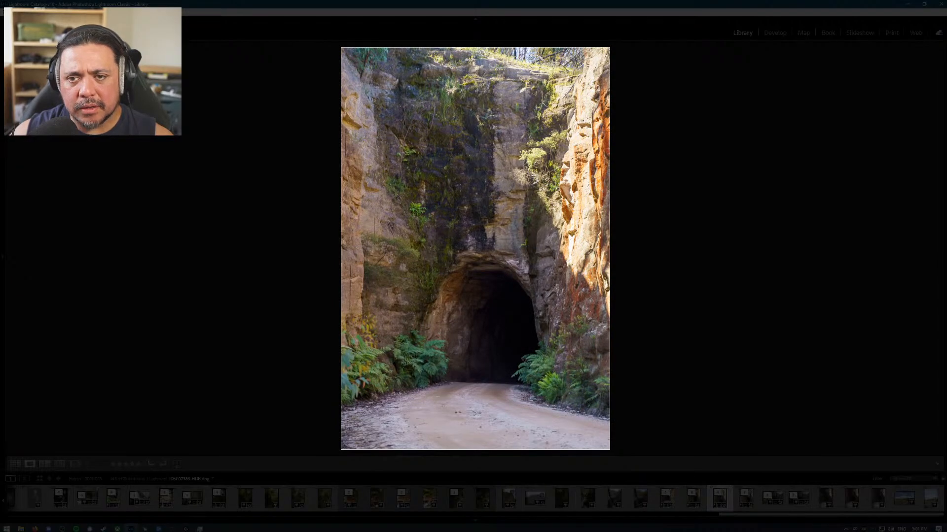
key("Left")
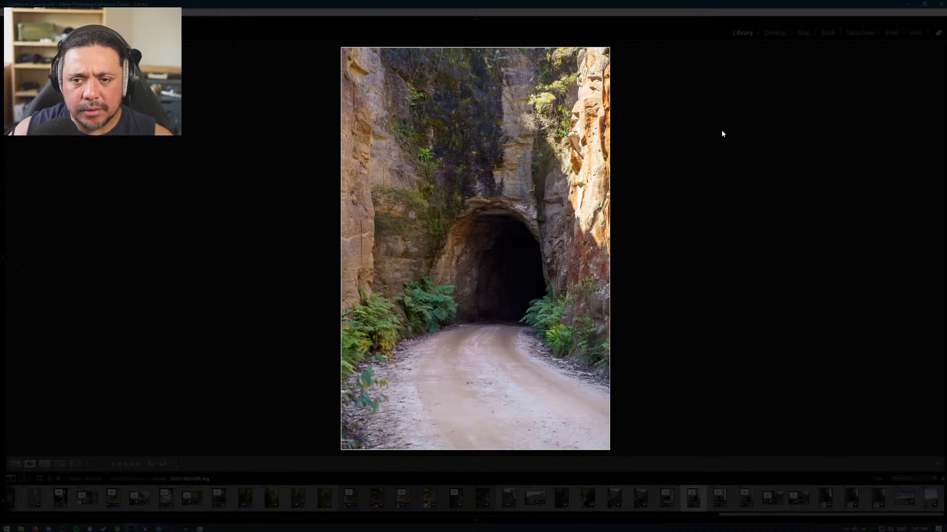
key("Right")
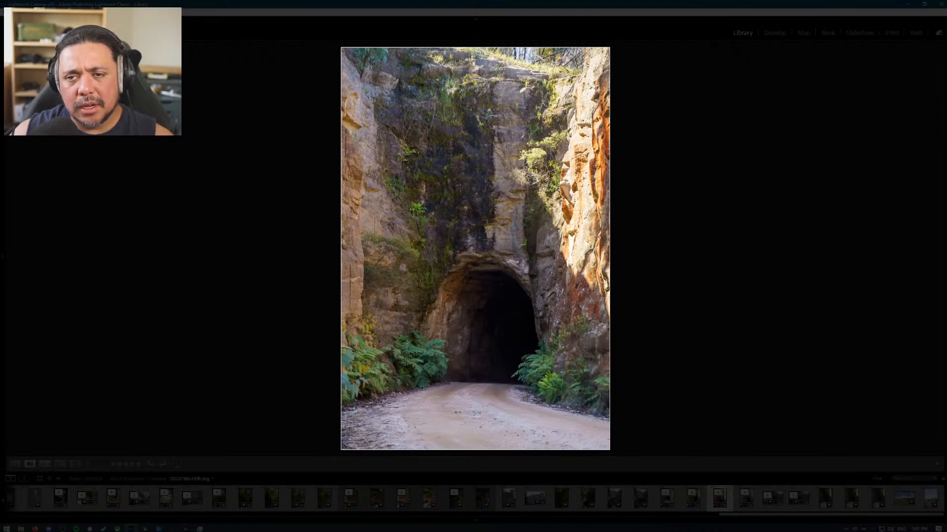
key("Left")
key("Left")
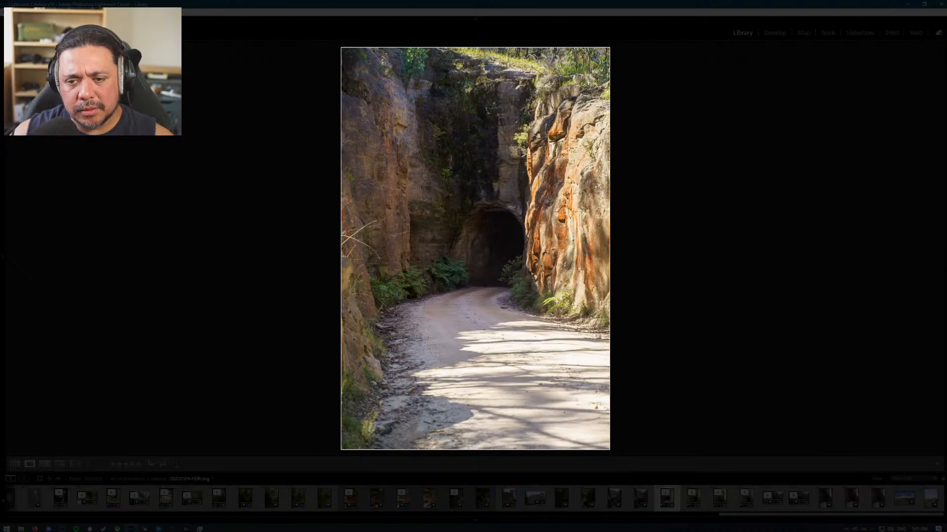
key("b")
Step: Continue past the other portrait tunnel HDRs and inspect the foreground ferns up close in the first landscape tunnel photo
key("Right")
key("Right")
key("Right")
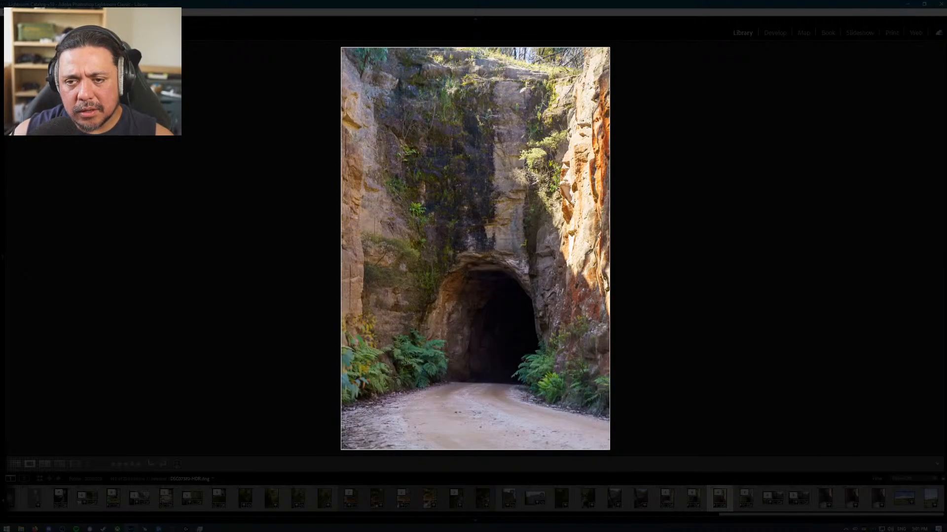
key("Right")
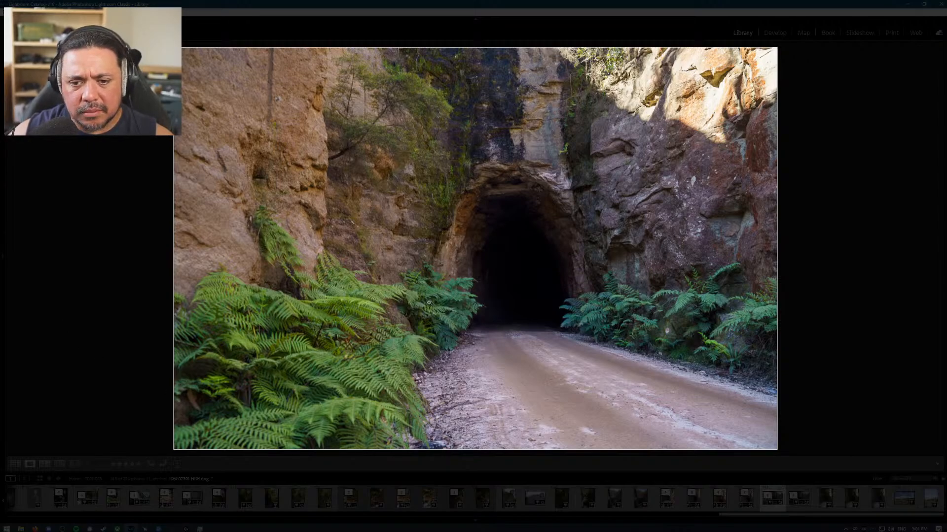
left_click(269, 334)
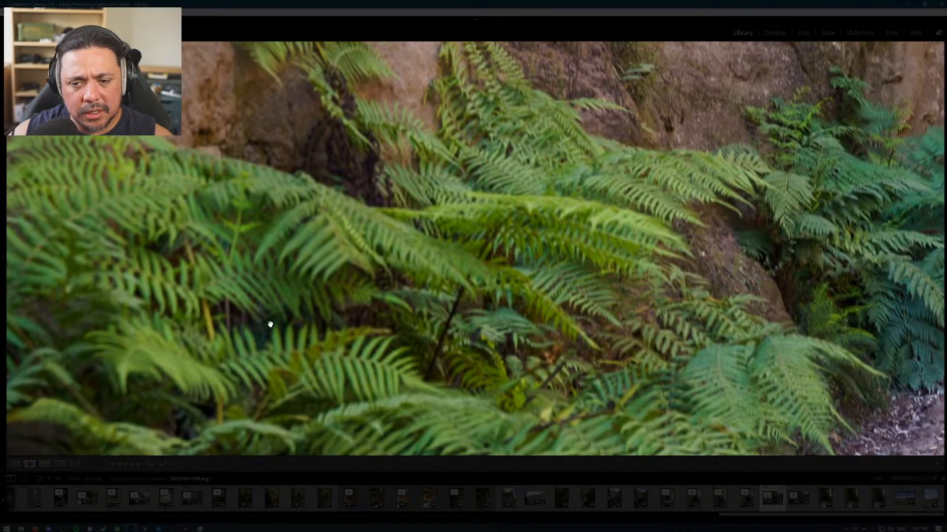
left_click(364, 265)
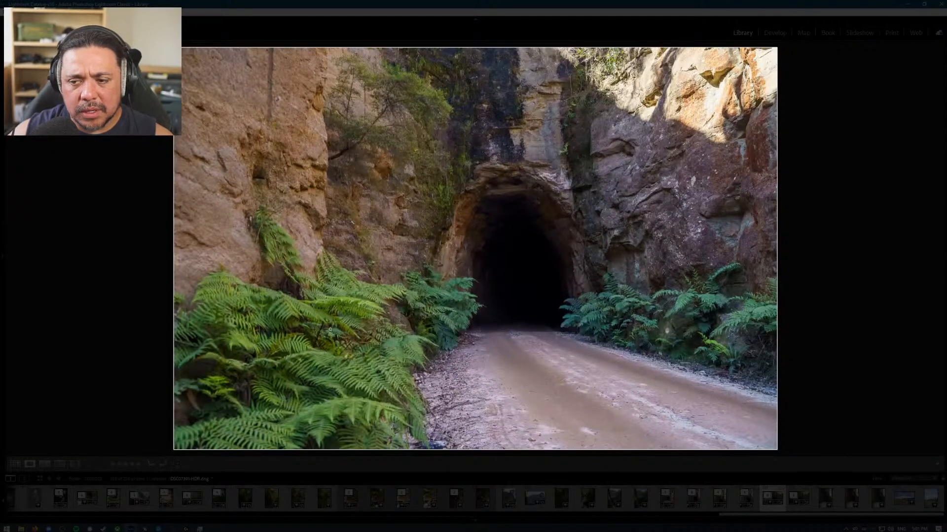
Step: Compare the two landscape tunnel HDR photos with foreground ferns and add both to the Quick Collection
key("Right")
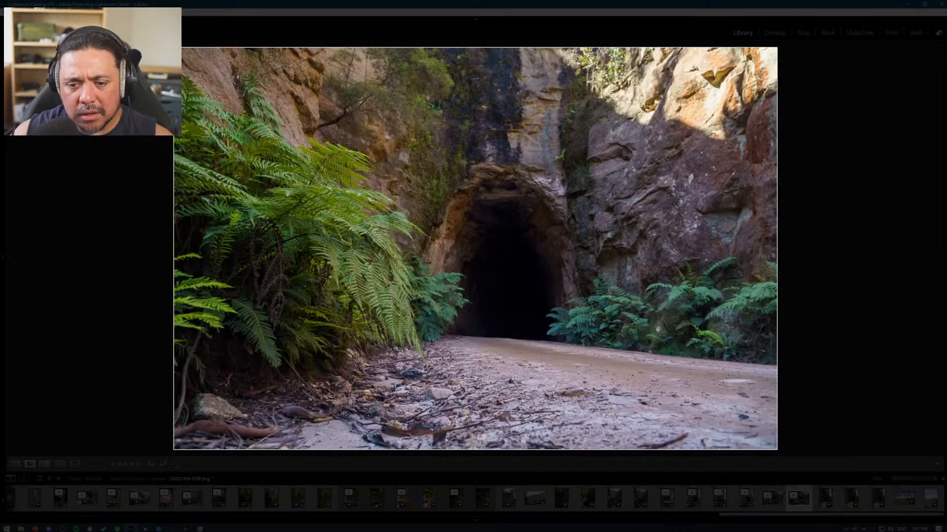
key("Left")
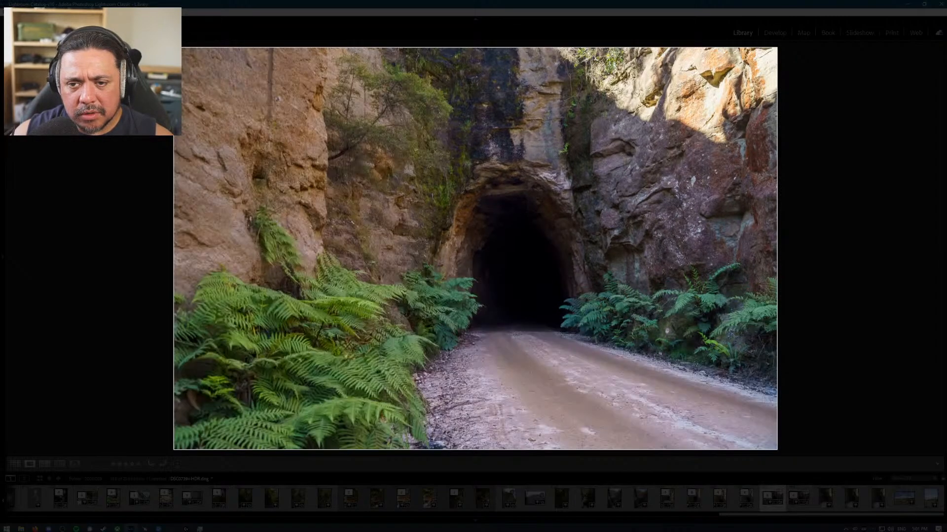
key("Right")
key("Left")
key("Right")
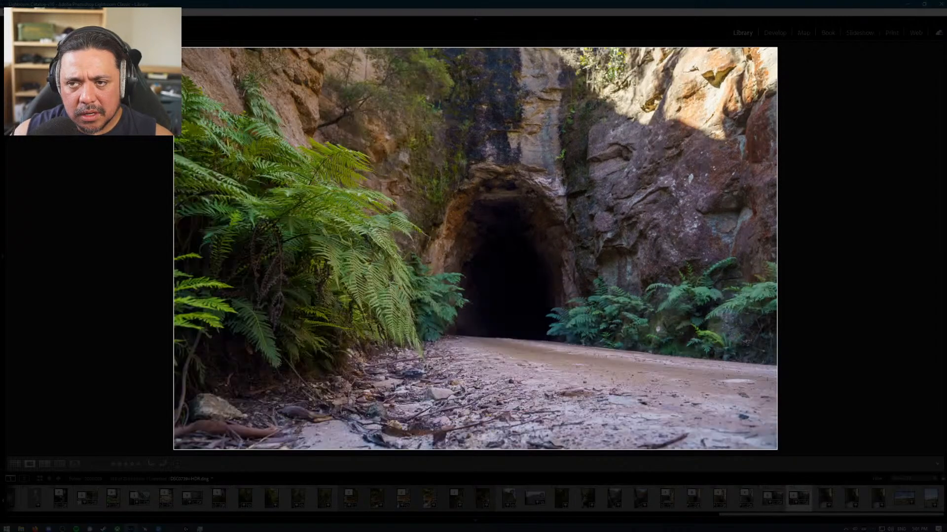
key("Left")
key("Right")
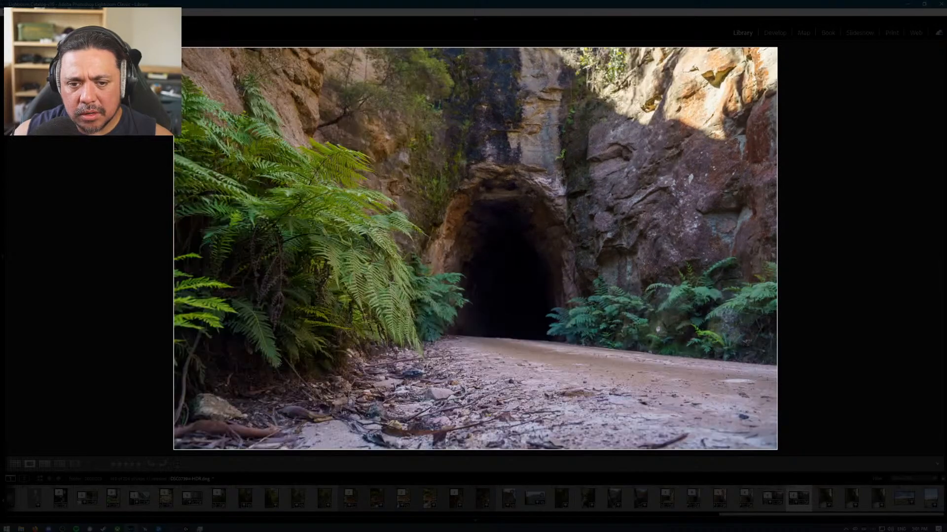
key("Left")
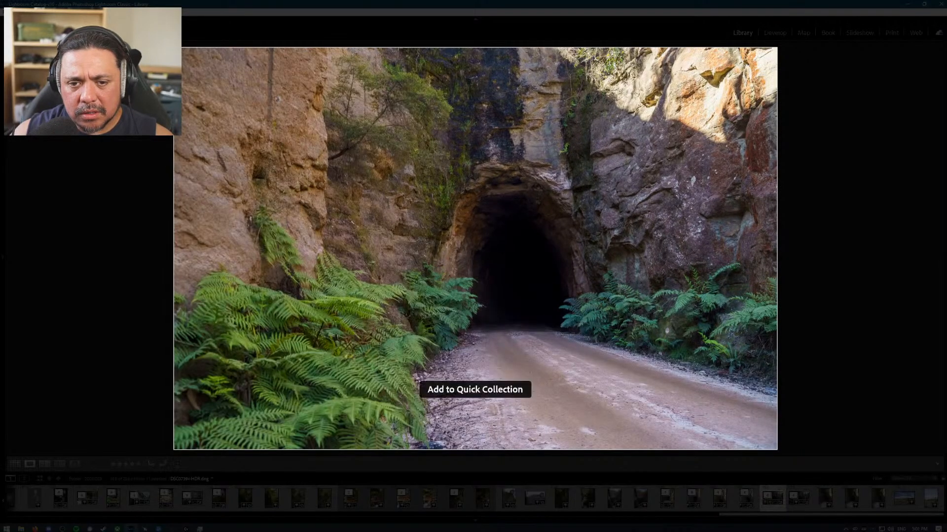
key("Right")
Step: Review the portrait photos of a car coming through the tunnel
key("Right")
key("Right")
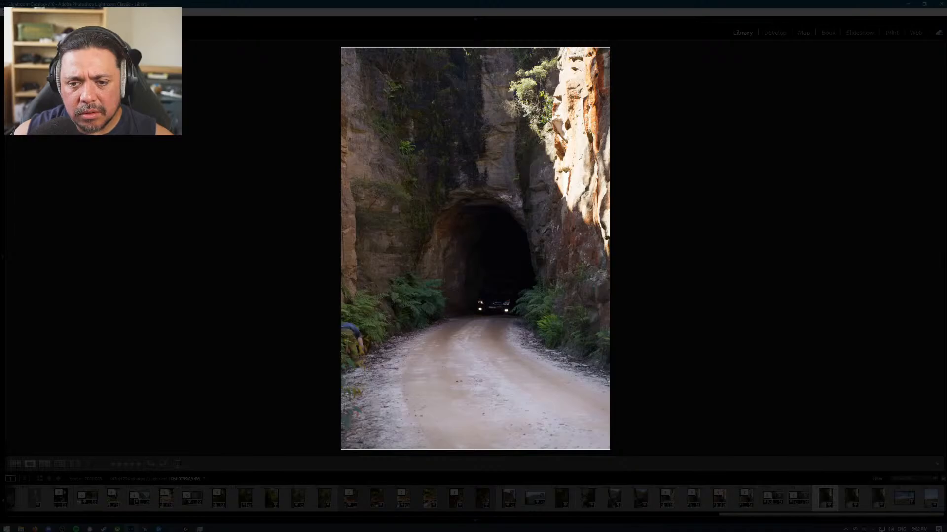
key("Right")
key("Right")
Step: Compare the landscape and portrait photos of clouds over the grassy field and add both to the Quick Collection
key("Right")
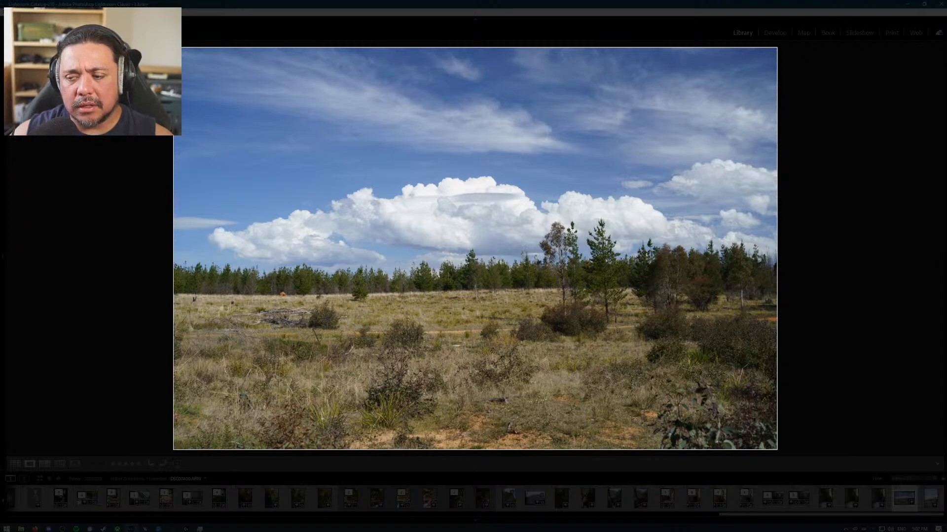
key("Right")
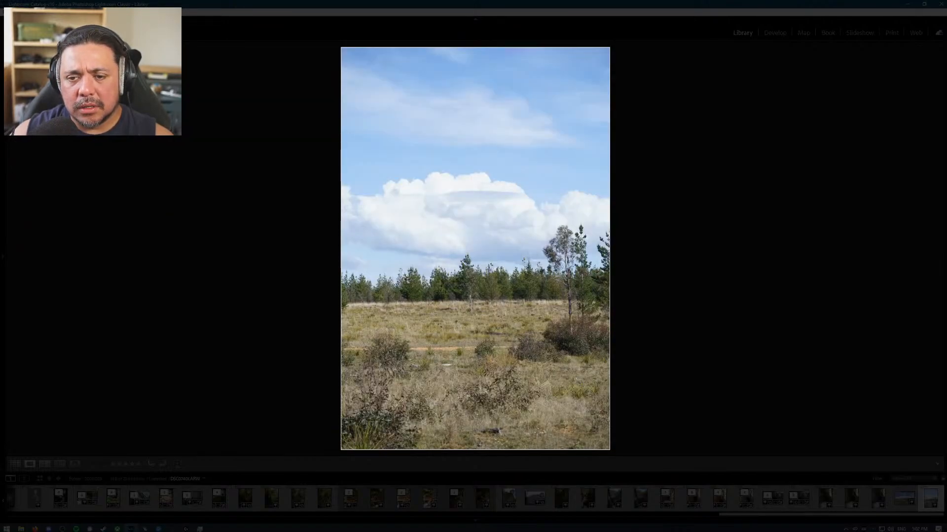
key("Left")
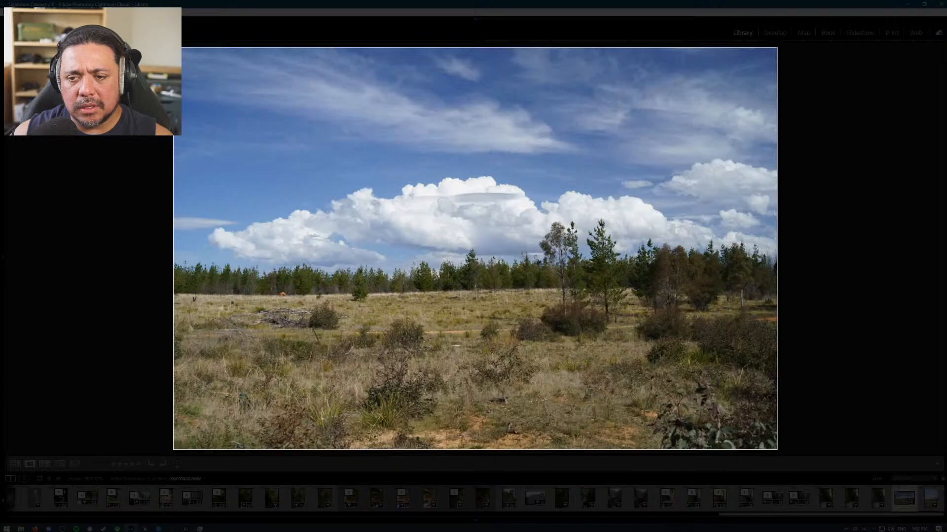
key("Right")
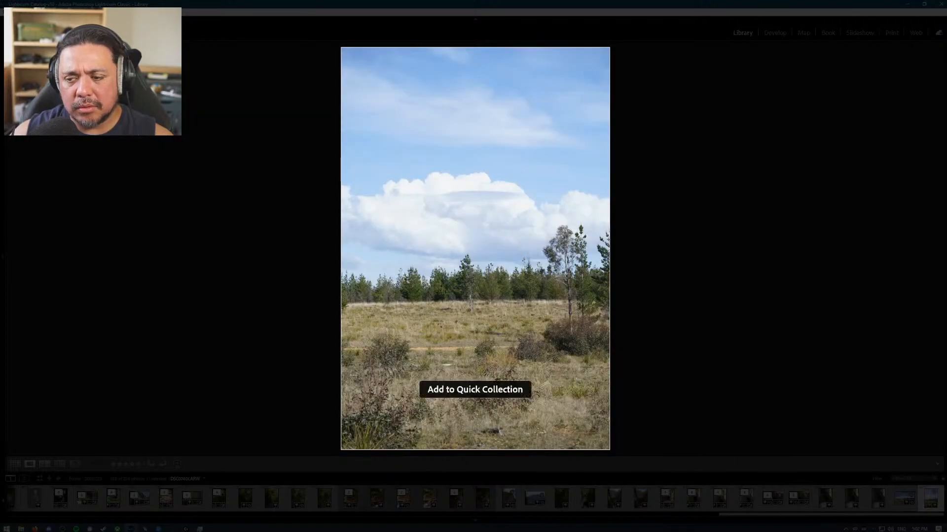
Step: Return to the thumbnail grid, restore the normal interface lighting and show the side panels
key("g")
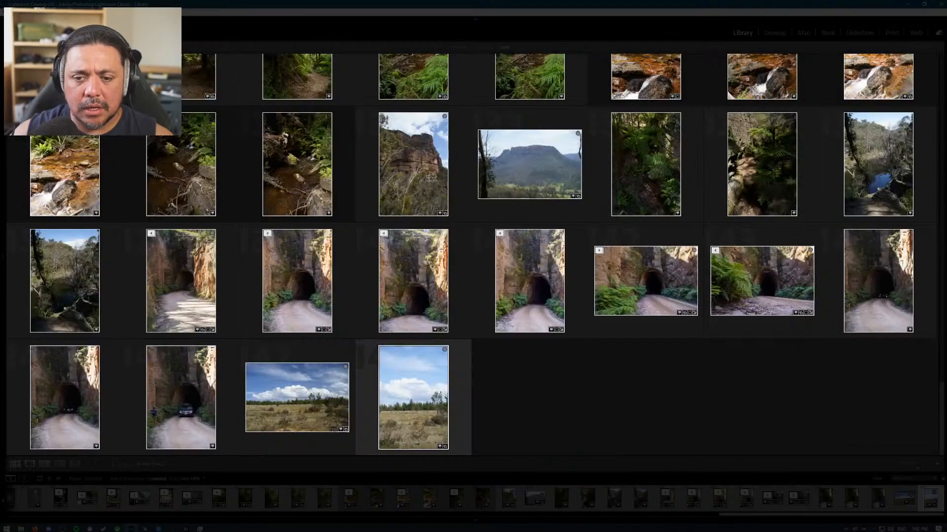
key("l")
key("l")
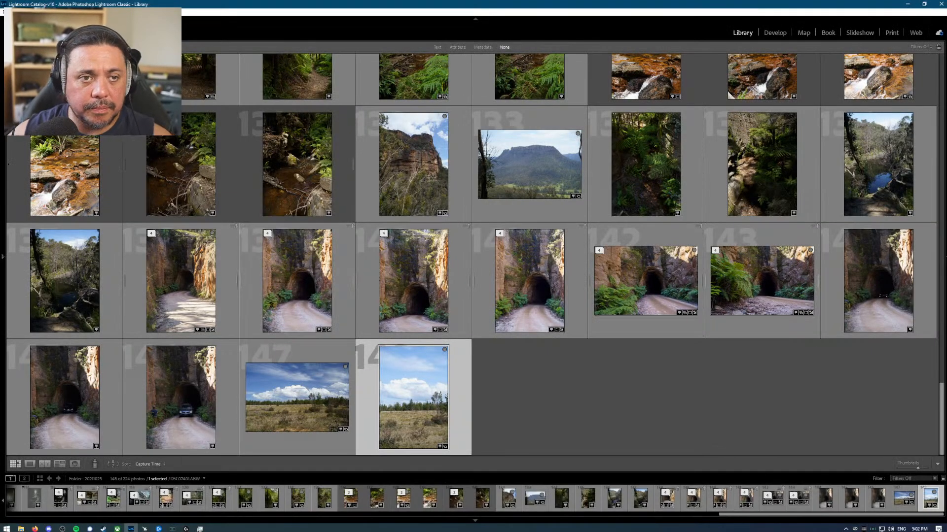
key("Tab")
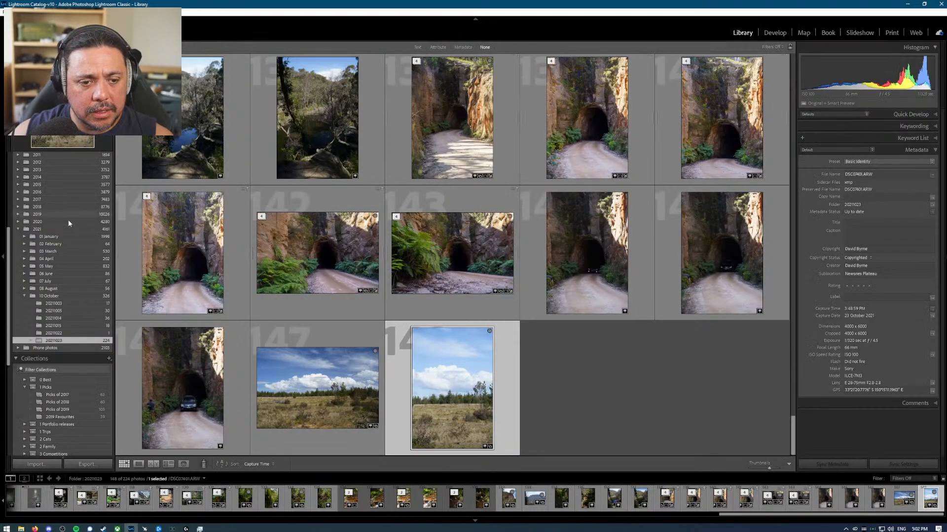
Step: Open the Quick Collection, show the index numbers and badges on its thumbnails, and review it from the first photo
scroll(69, 221, "up", 5)
left_click(75, 182)
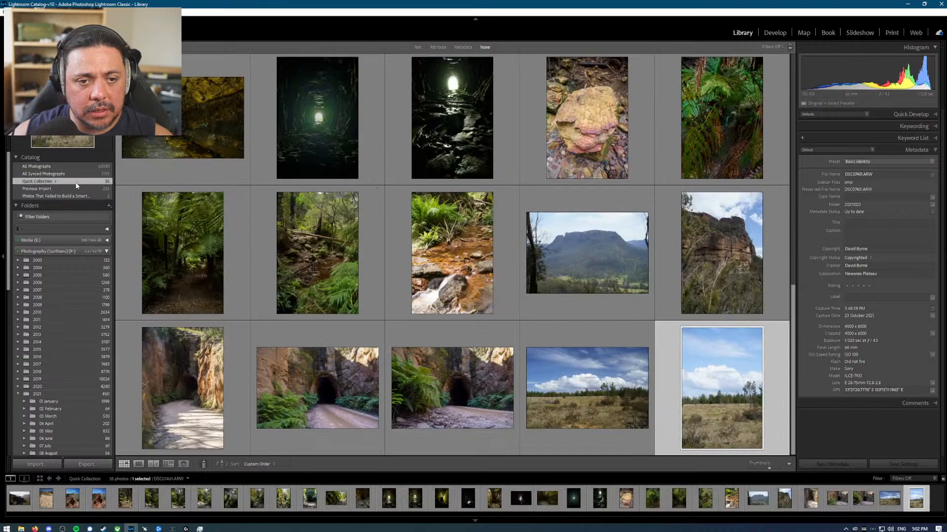
key("j")
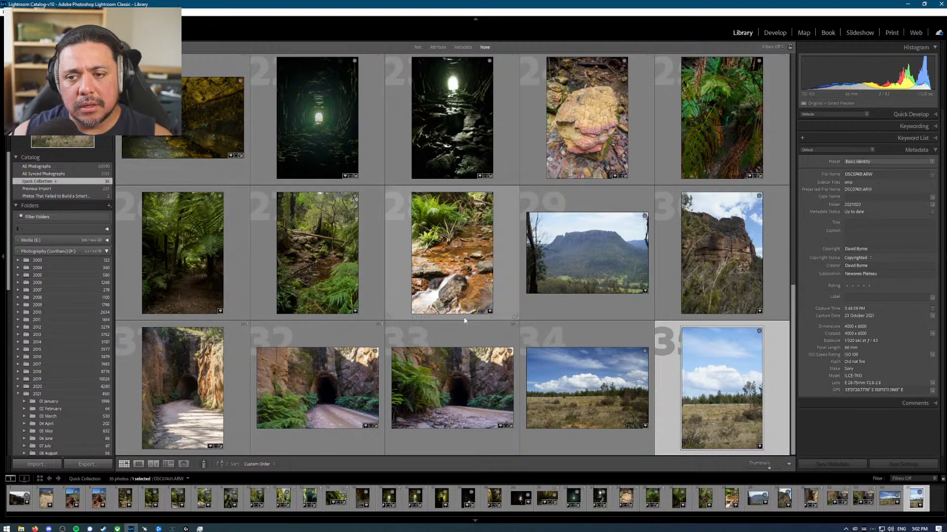
scroll(464, 321, "up", 8)
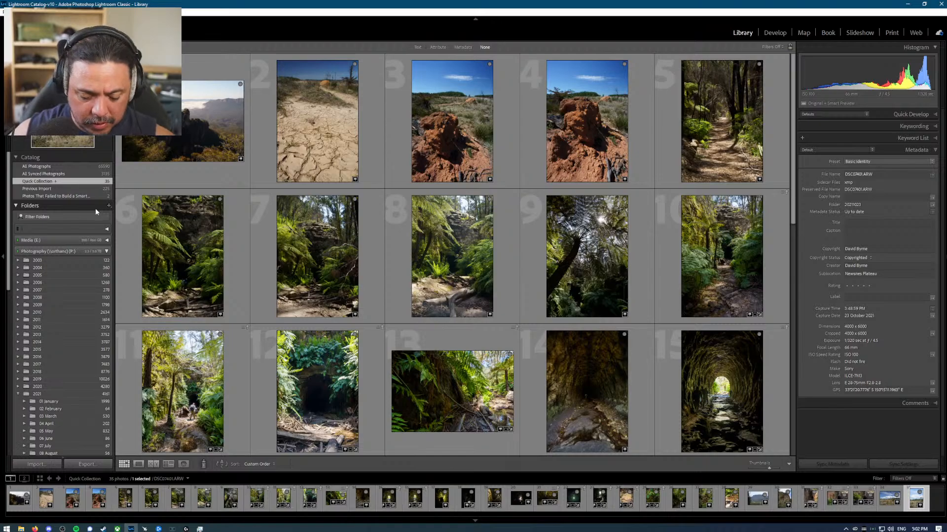
Step: Save the Quick Collection as a collection named "20211023 Newnes", clearing the Quick Collection after saving
right_click(85, 182)
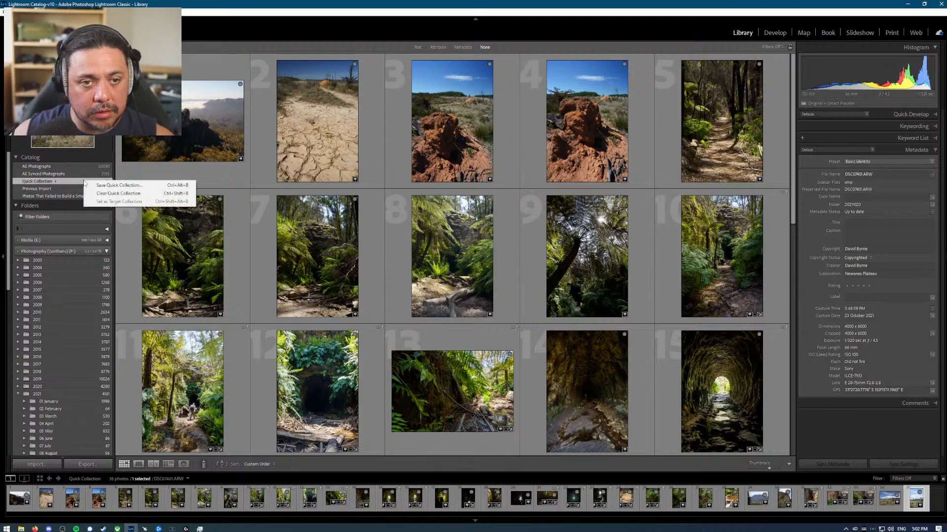
left_click(118, 185)
type("20")
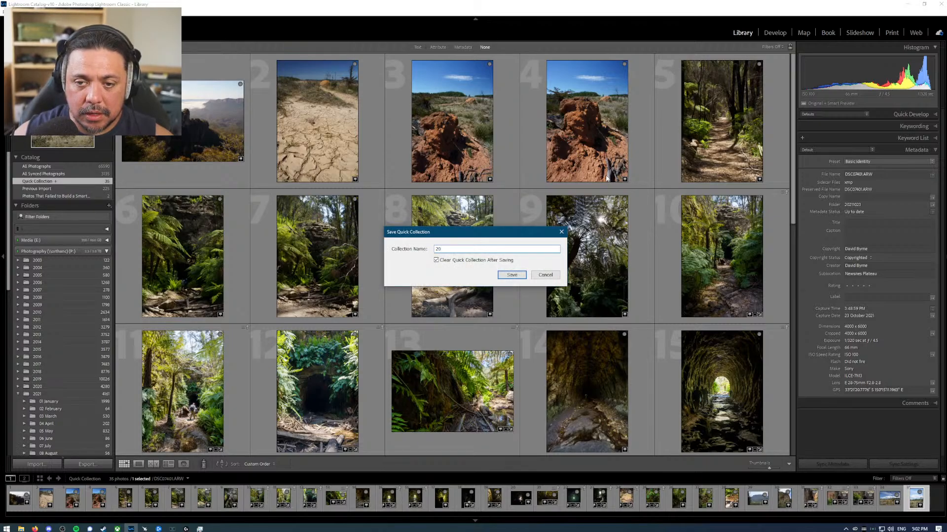
type("21102")
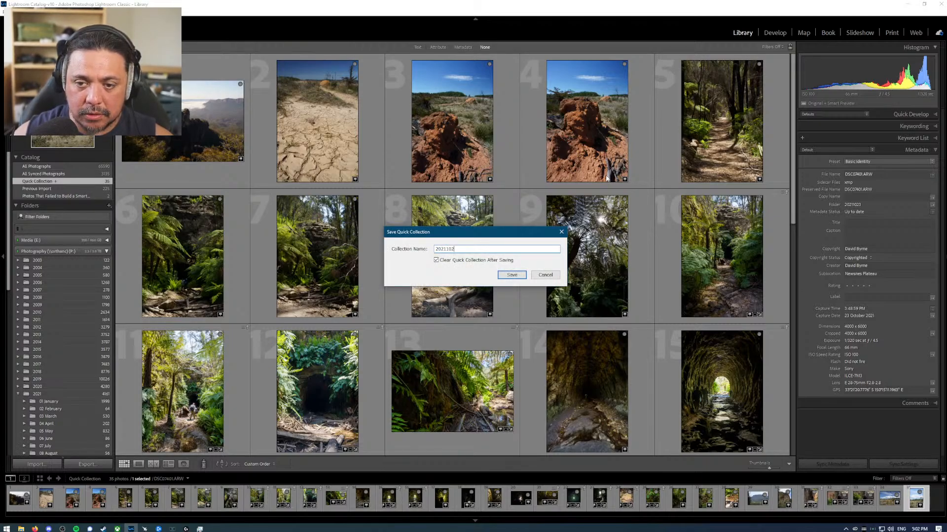
type("3 Newnes")
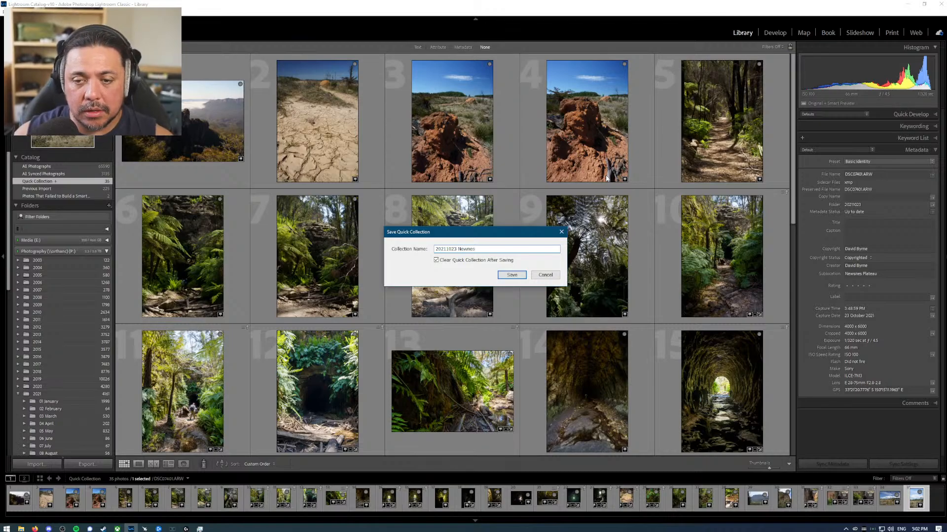
key("Return")
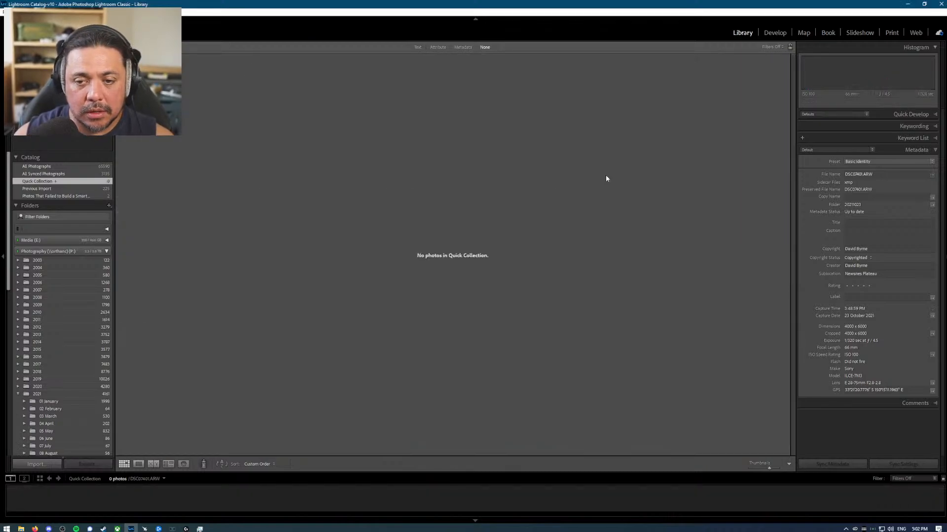
Step: Collapse the "1 Picks" set and move the "20211023 Newnes" collection into the "1 Trips" collection set
scroll(45, 387, "down", 5)
scroll(45, 387, "down", 4)
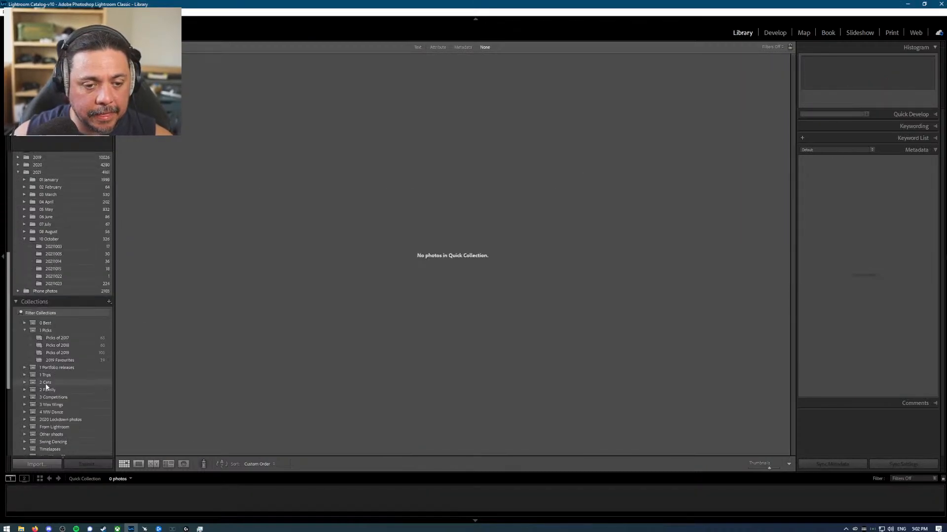
scroll(47, 387, "down", 5)
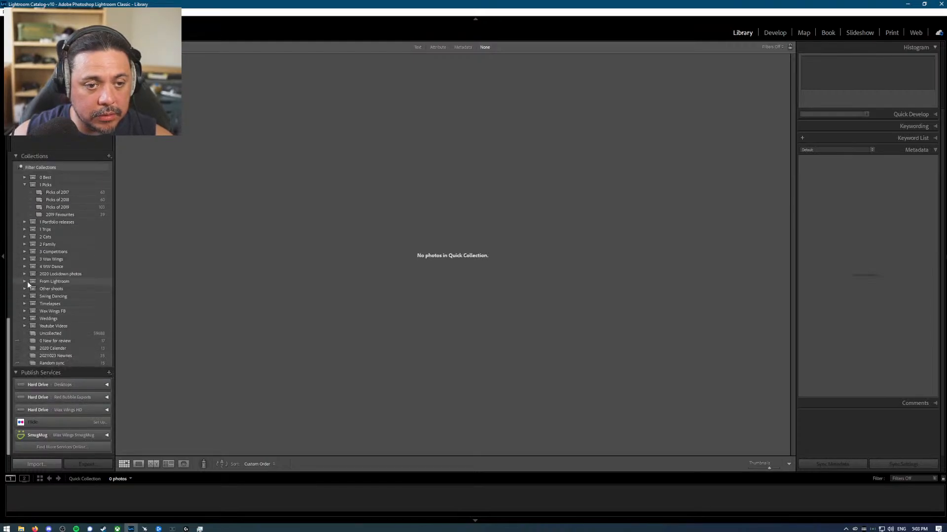
left_click(24, 184)
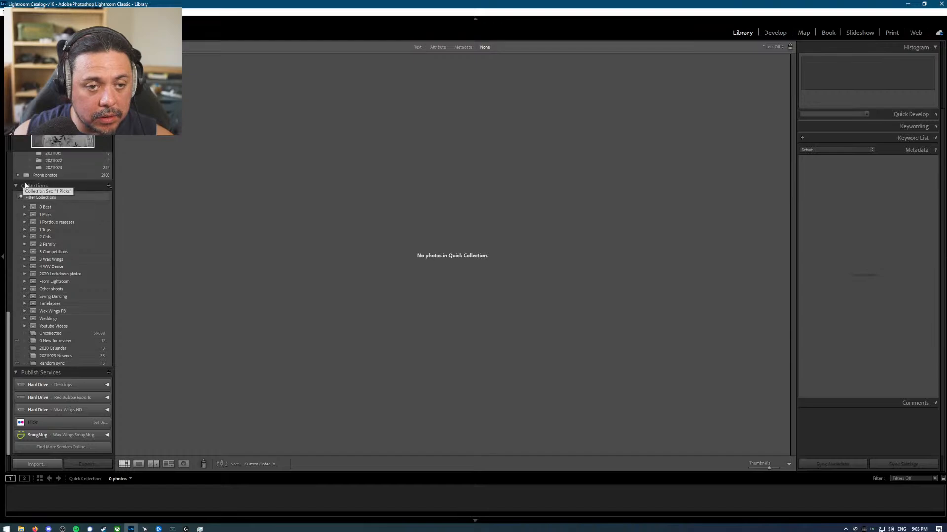
left_click(23, 230)
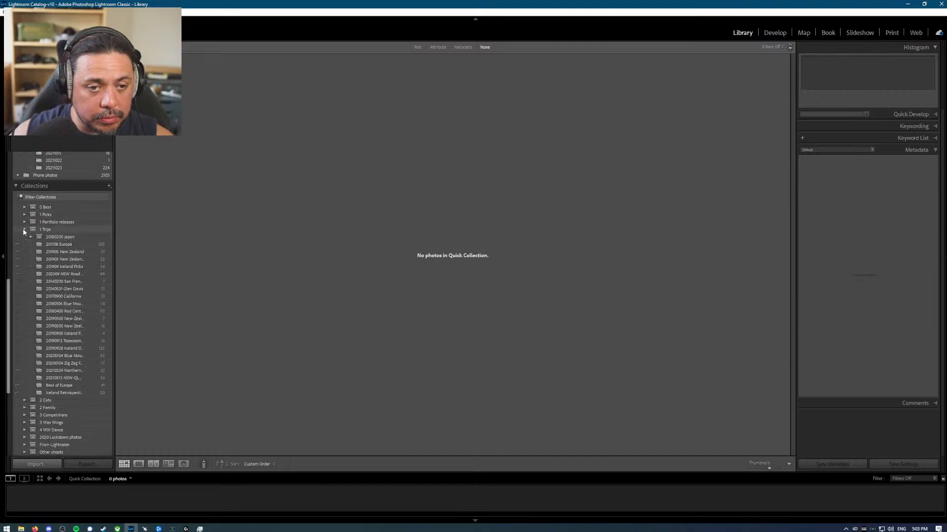
scroll(52, 348, "down", 3)
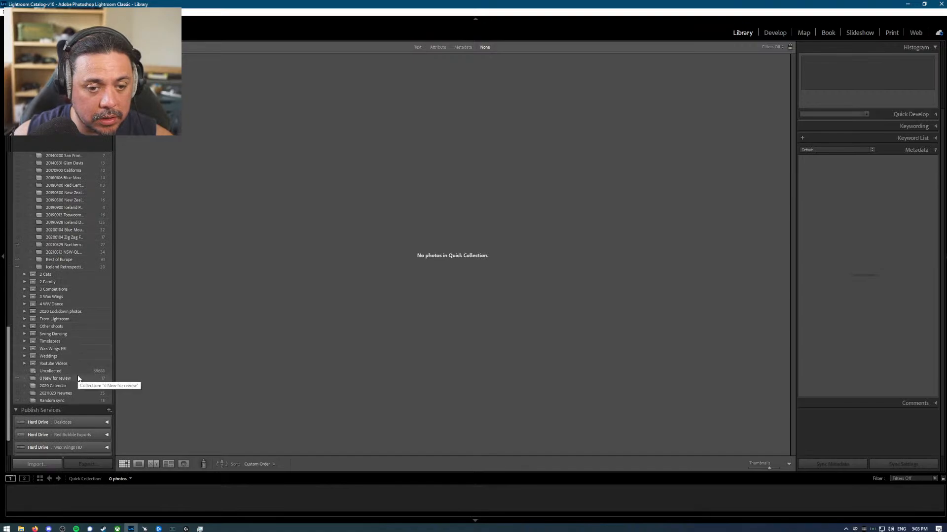
left_click(59, 393)
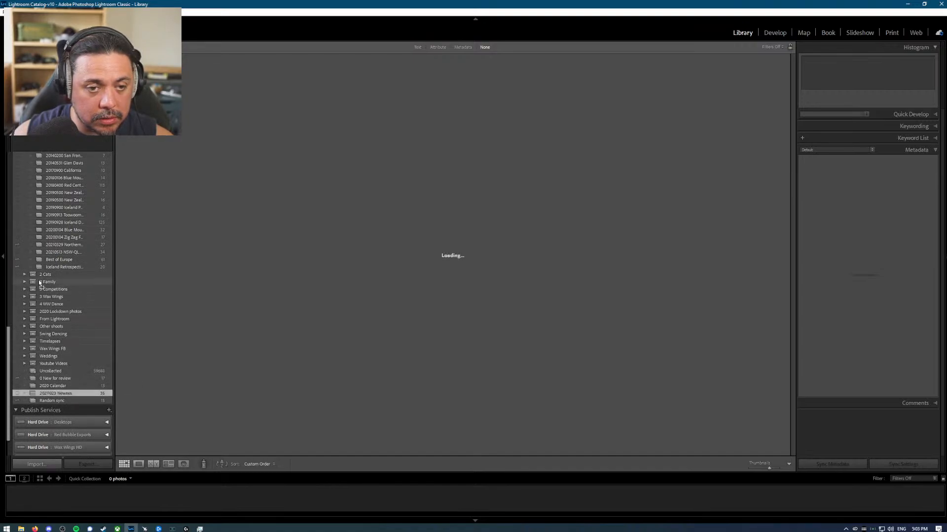
scroll(60, 209, "up", 4)
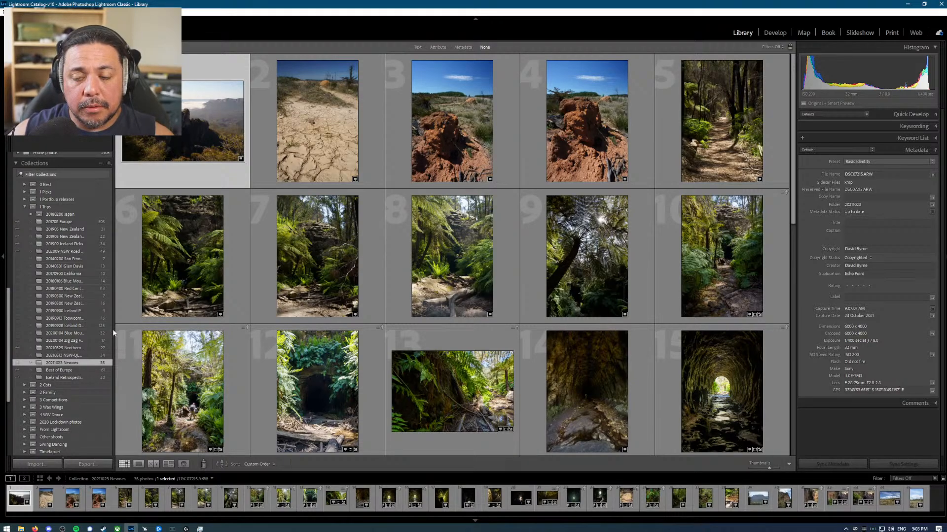
Step: Create virtual copies of all photos in the "20211023 Newnes" collection
key("ctrl+a")
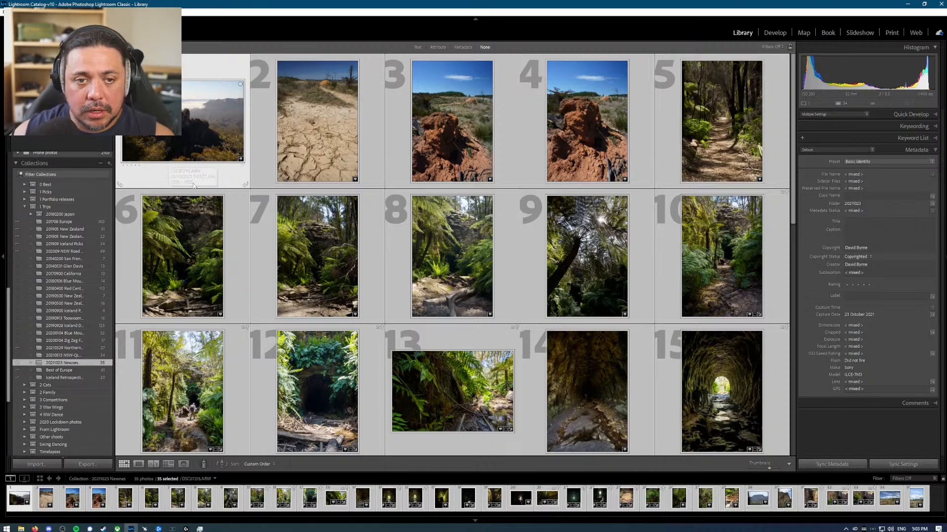
right_click(212, 173)
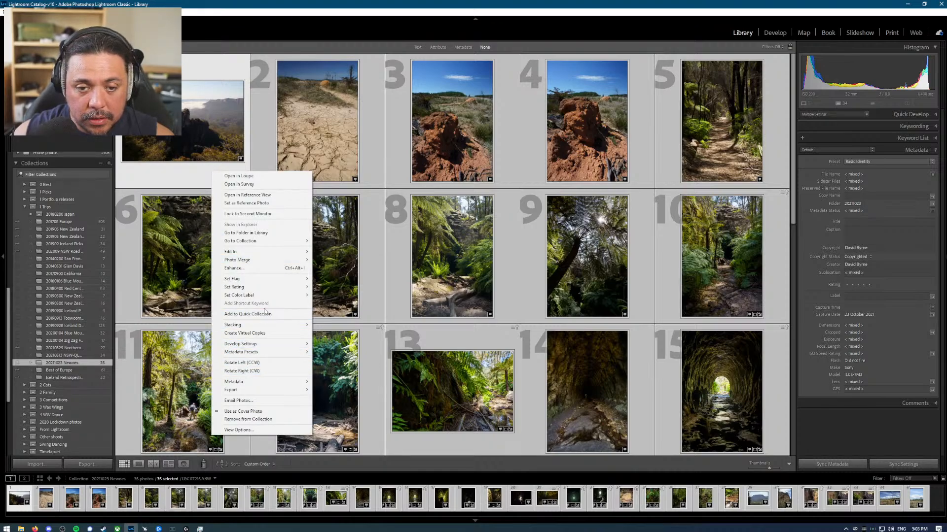
left_click(282, 338)
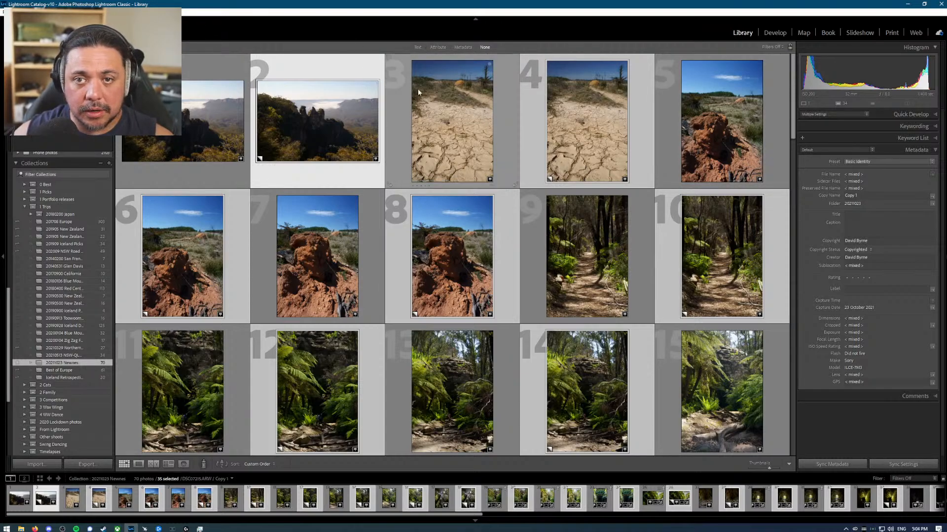
Step: Filter the collection by text to show only photos whose Copy Name doesn't contain "Copy"
left_click(436, 47)
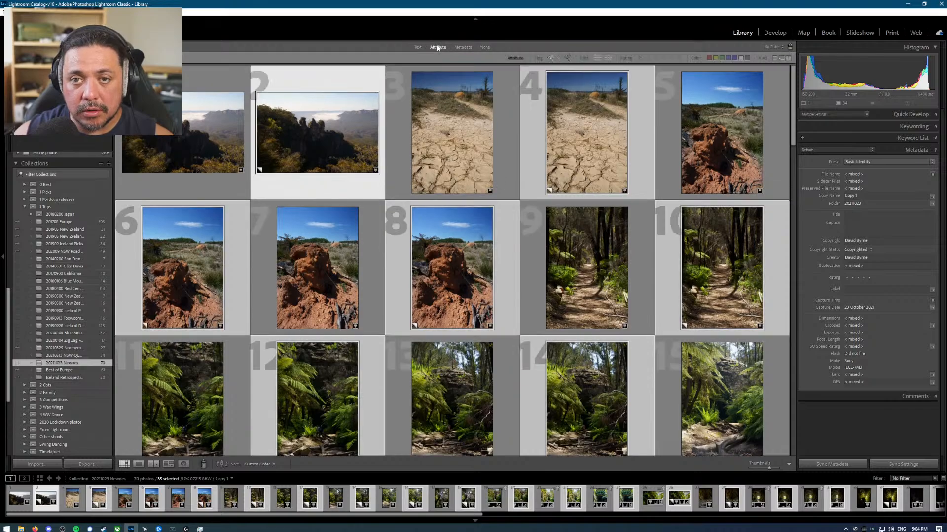
left_click(417, 47)
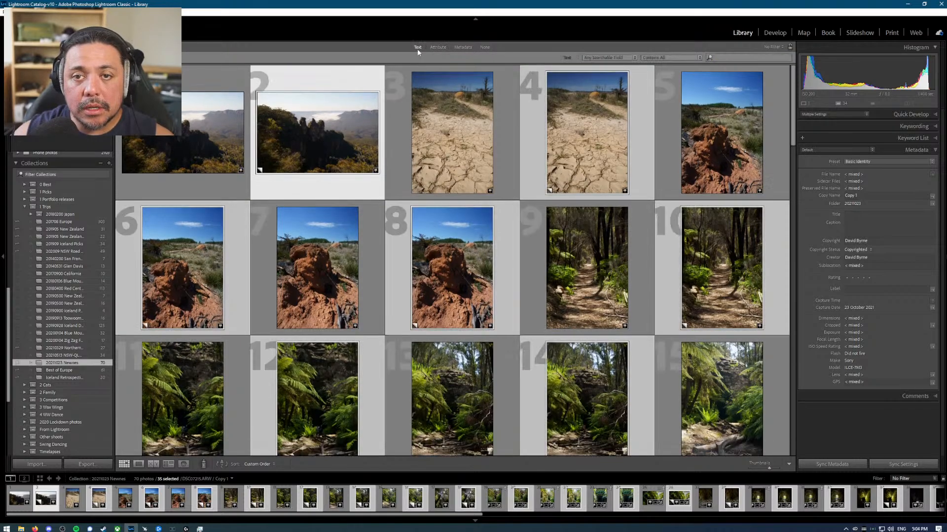
left_click(611, 58)
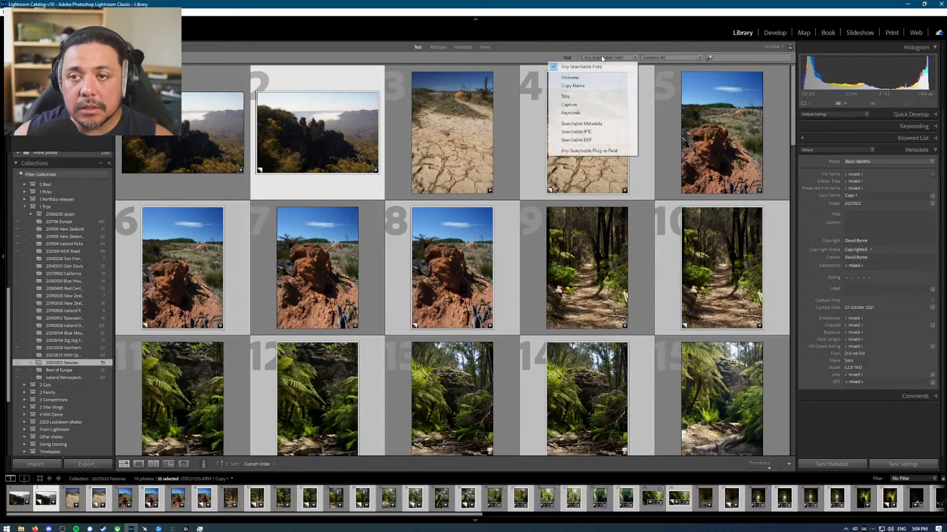
left_click(617, 84)
left_click(657, 58)
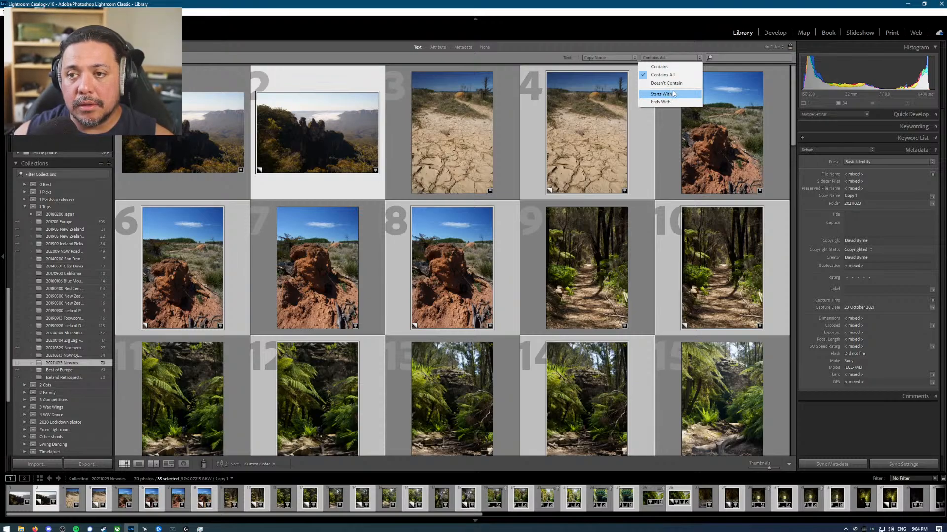
left_click(679, 83)
left_click(721, 57)
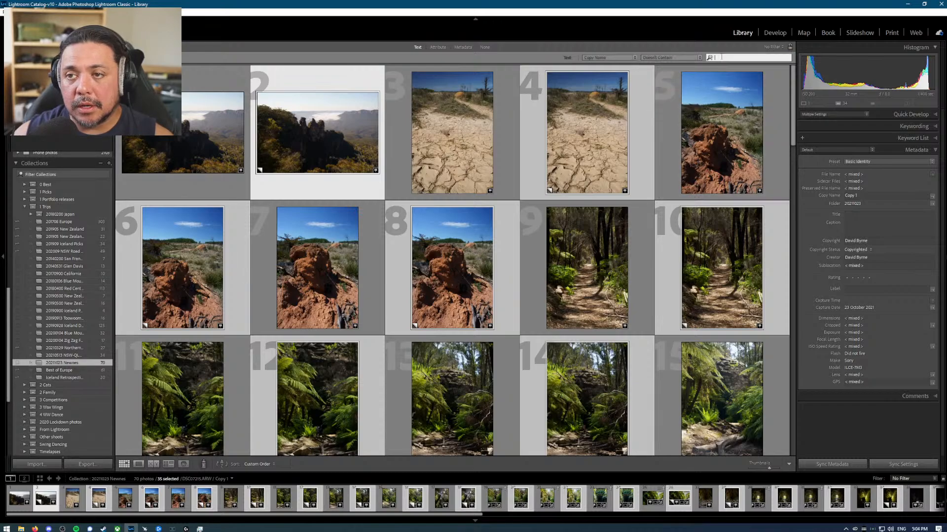
type("Copy")
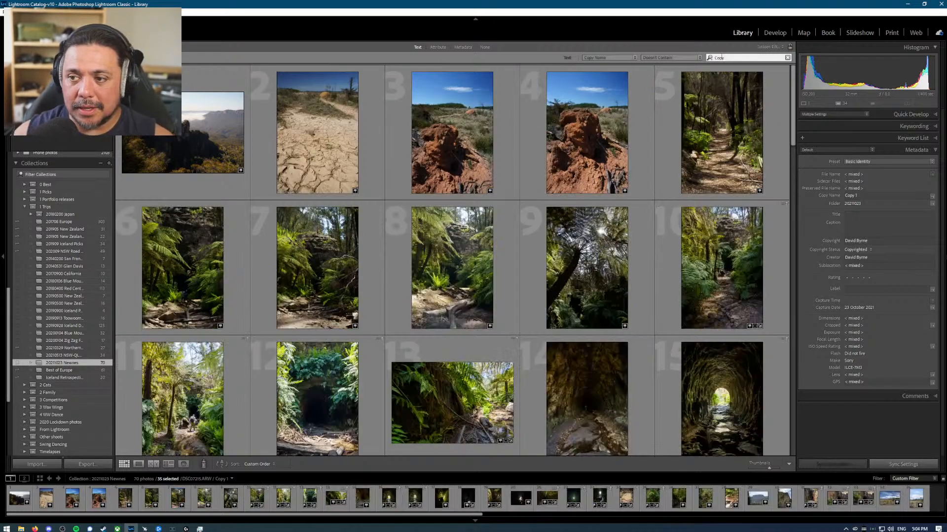
Step: Remove all the filtered original photos from the collection and clear the filter text
key("ctrl+a")
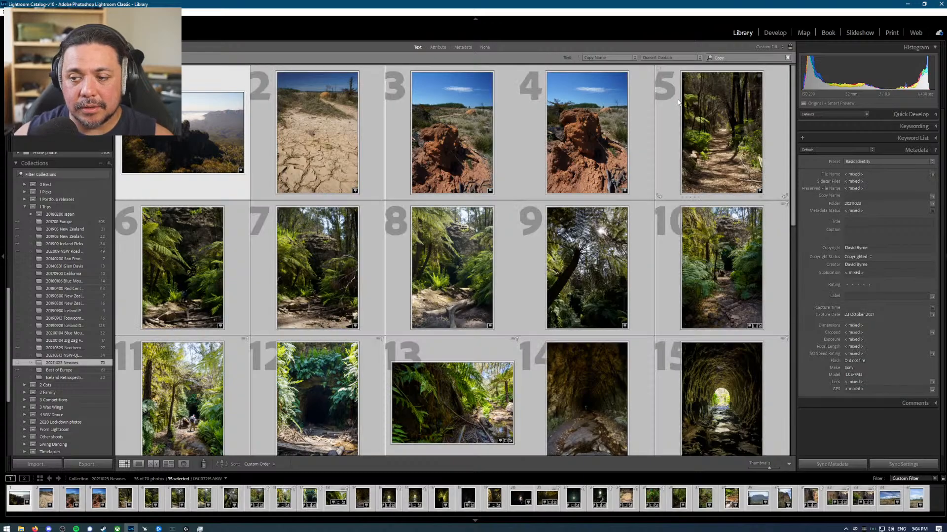
key("Delete")
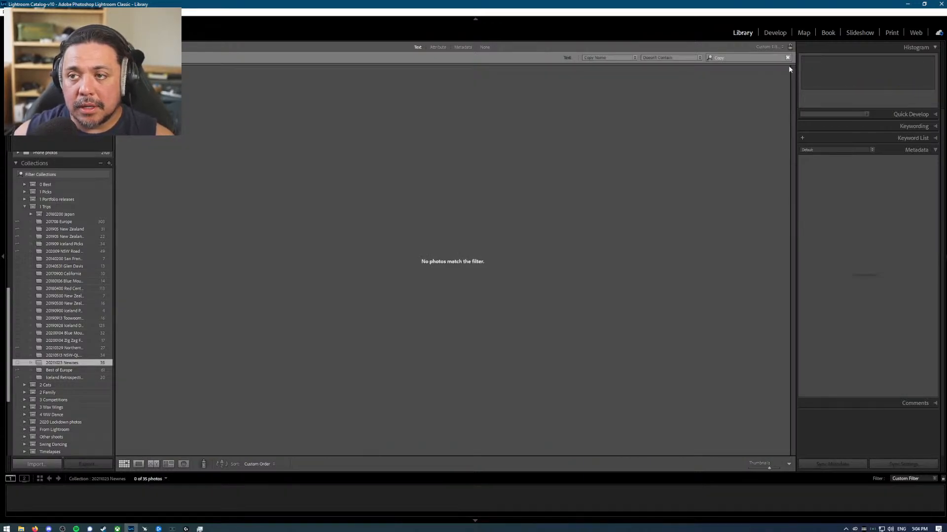
left_click(787, 57)
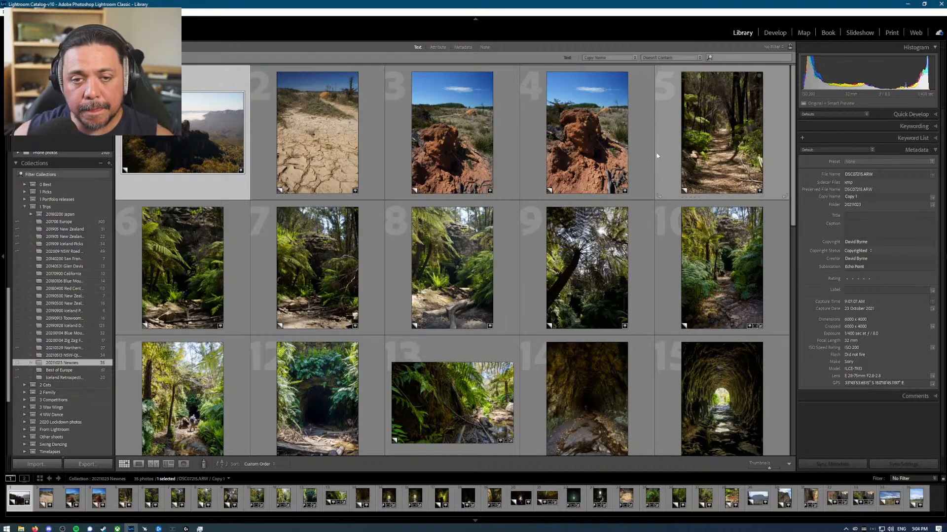
Step: Look through the remaining virtual copies and open the first one, the rock pillars above the valley, for developing
scroll(726, 454, "down", 5)
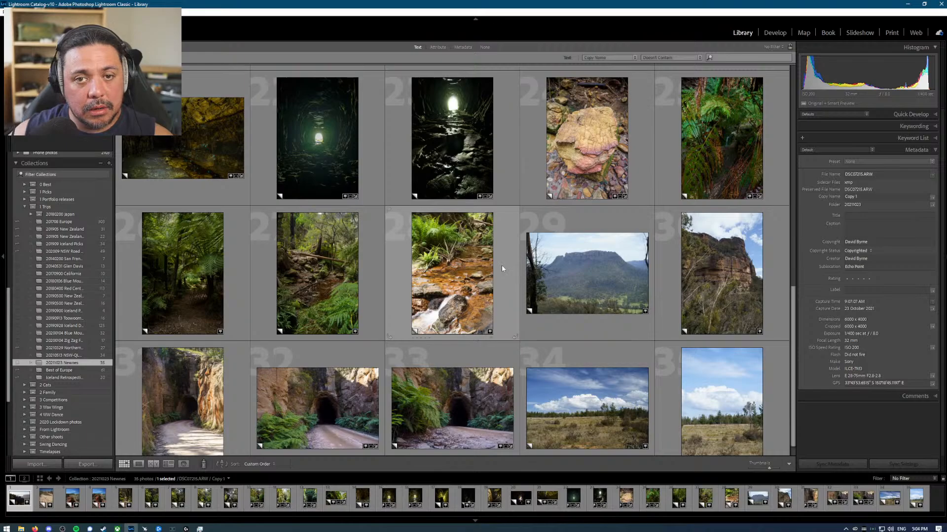
scroll(502, 266, "up", 5)
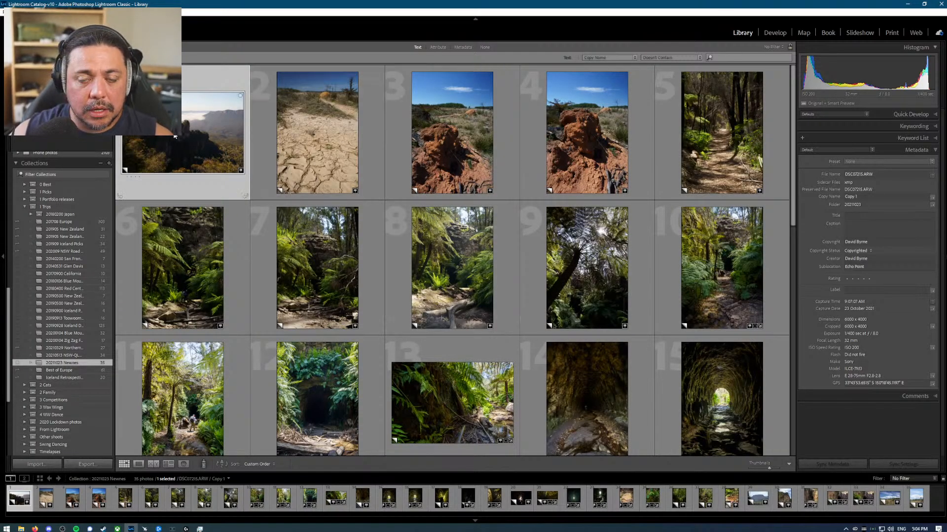
double_click(240, 130)
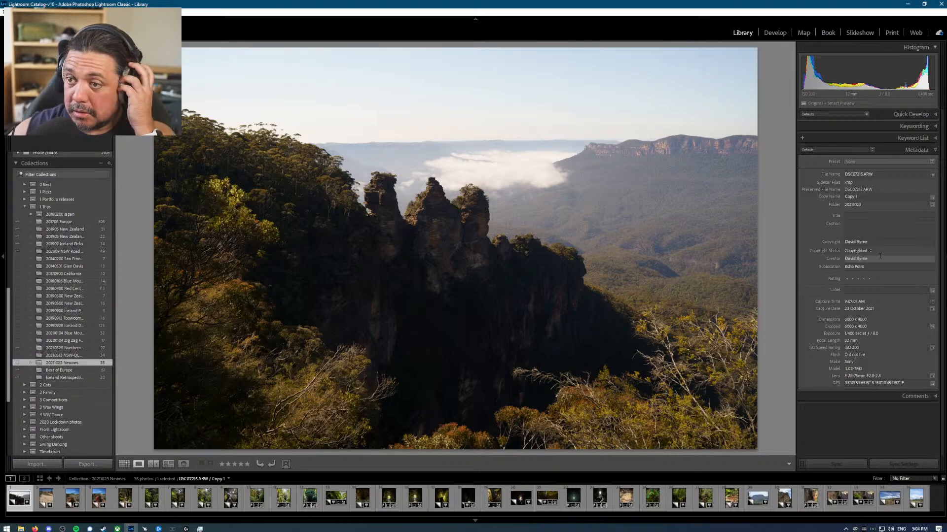
key("d")
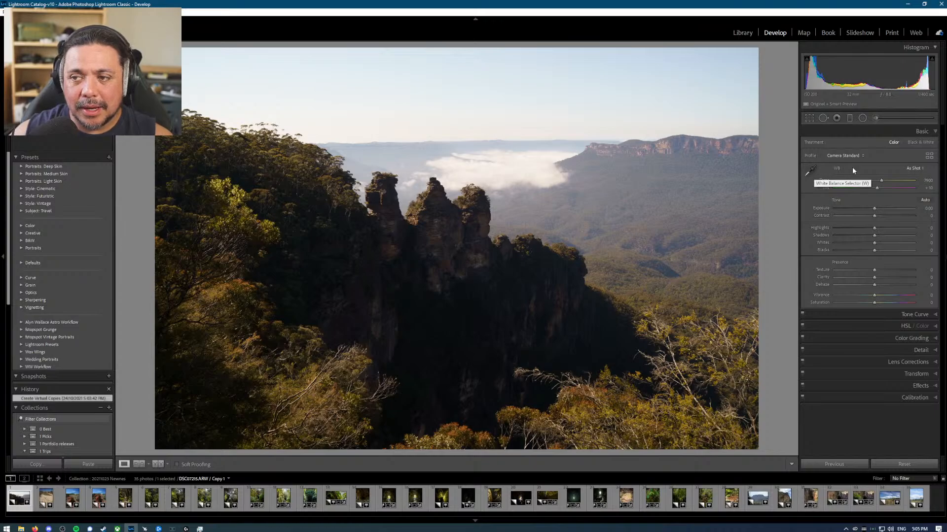
Step: Try the Daylight white balance preset, and set a custom white balance by sampling the white cloud in the valley
left_click(915, 169)
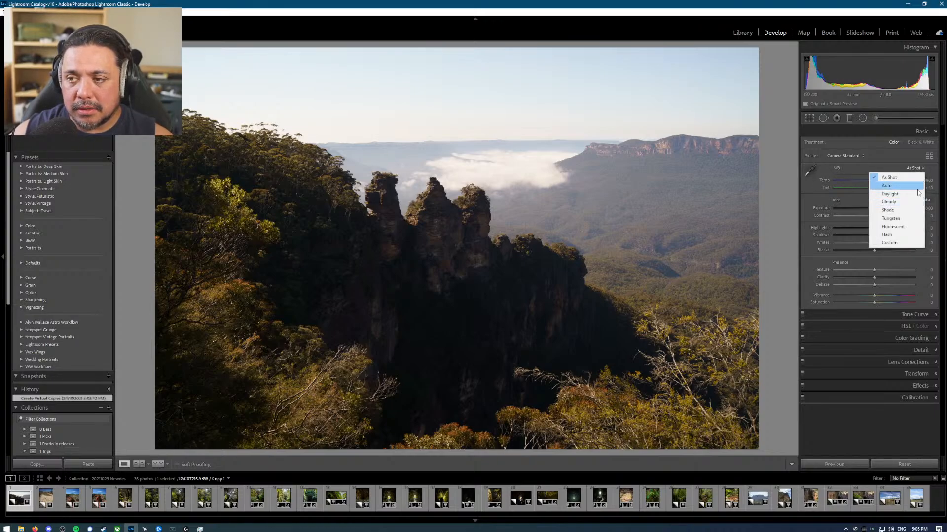
left_click(911, 197)
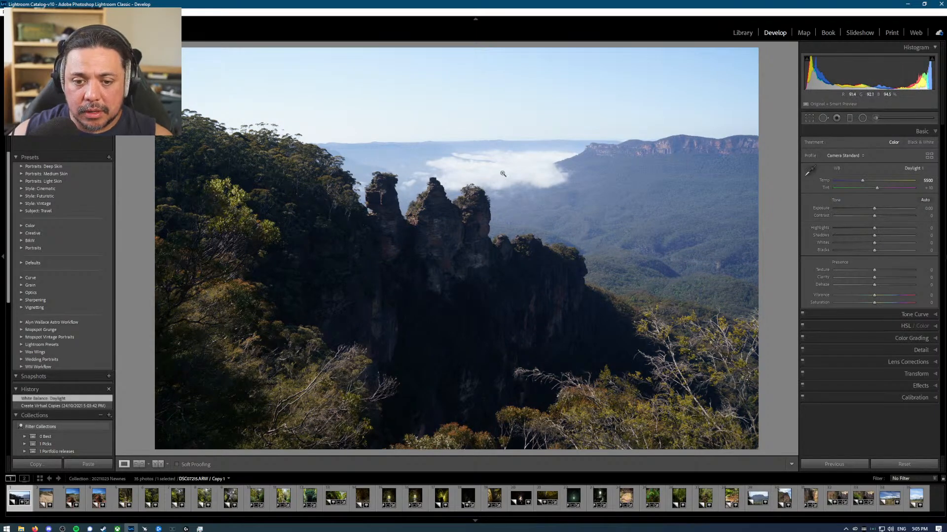
left_click(809, 171)
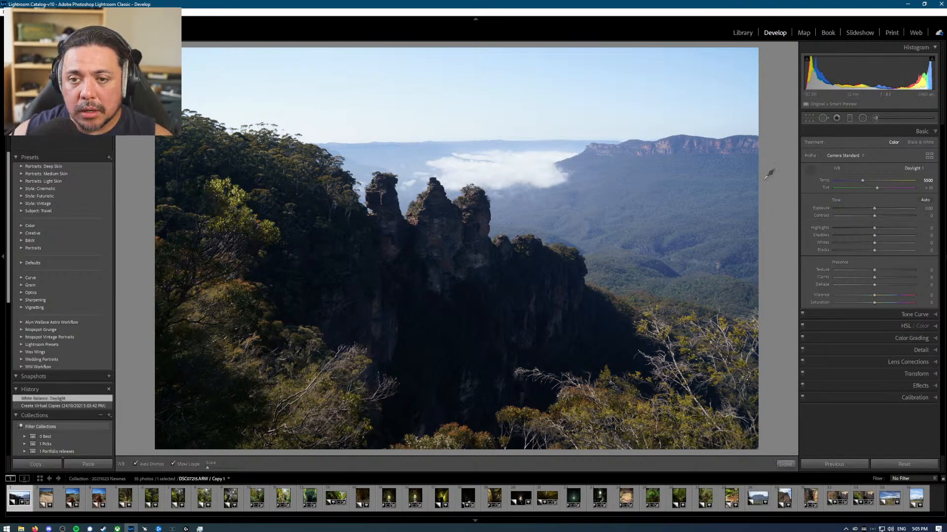
left_click(495, 175)
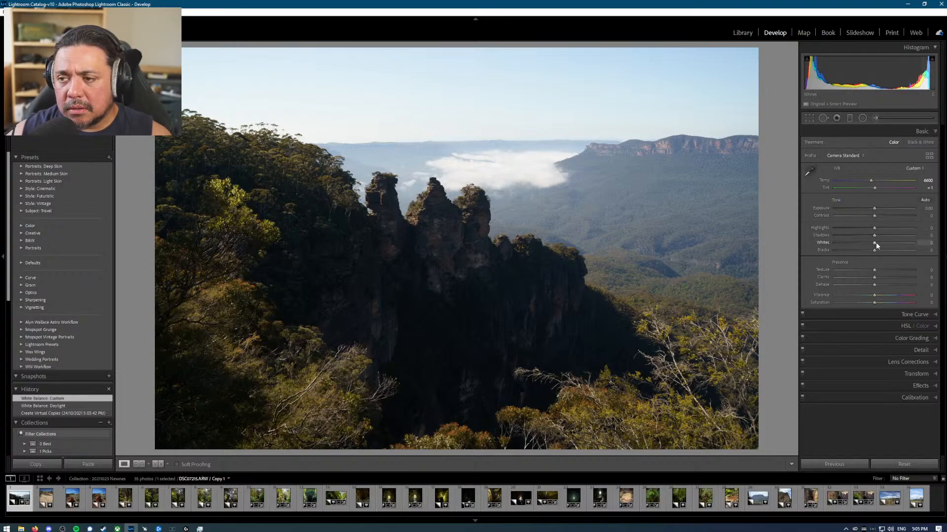
Step: Adjust the photo's tone with Whites at +54, Highlights at -36 and Shadows at +29
left_click_drag(876, 244, 897, 242)
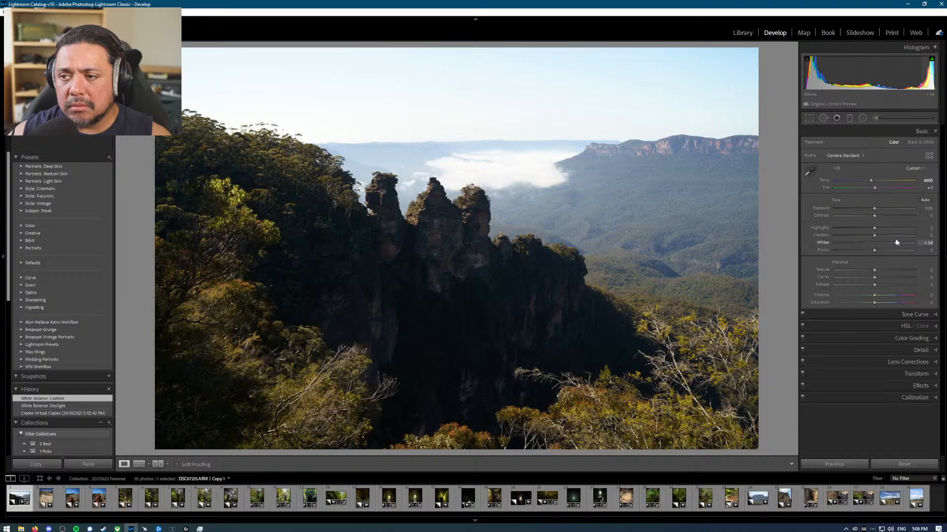
left_click_drag(896, 242, 861, 228)
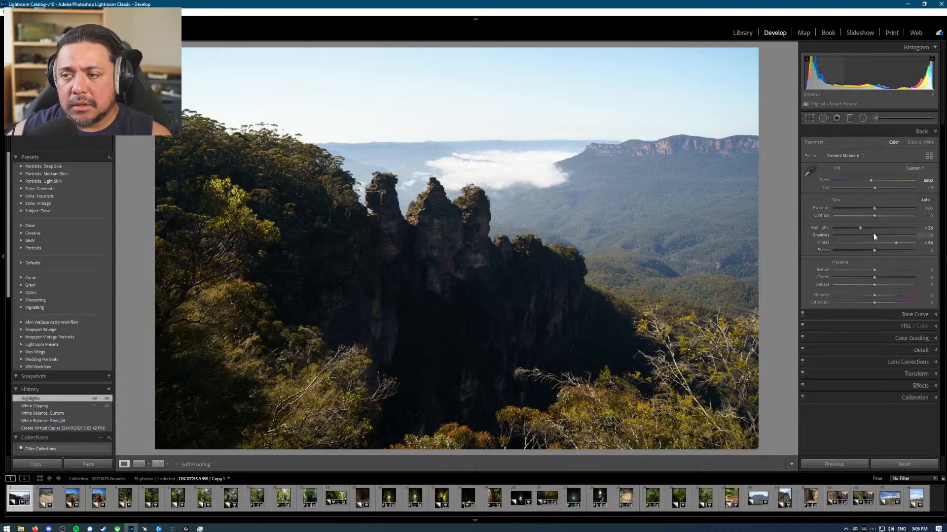
left_click_drag(873, 235, 885, 236)
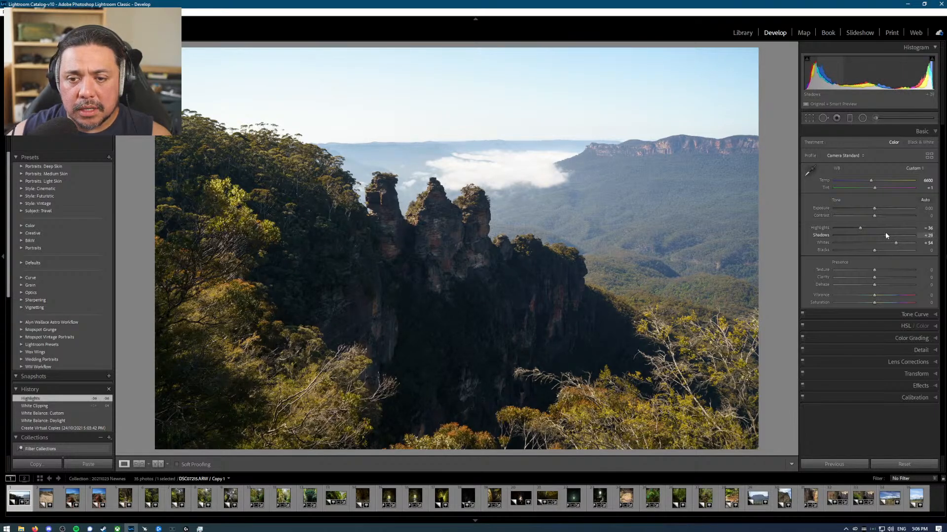
Step: Set Shadows to +33, and straighten the photo along the distant horizon after trying automatic straightening
left_click_drag(886, 235, 887, 235)
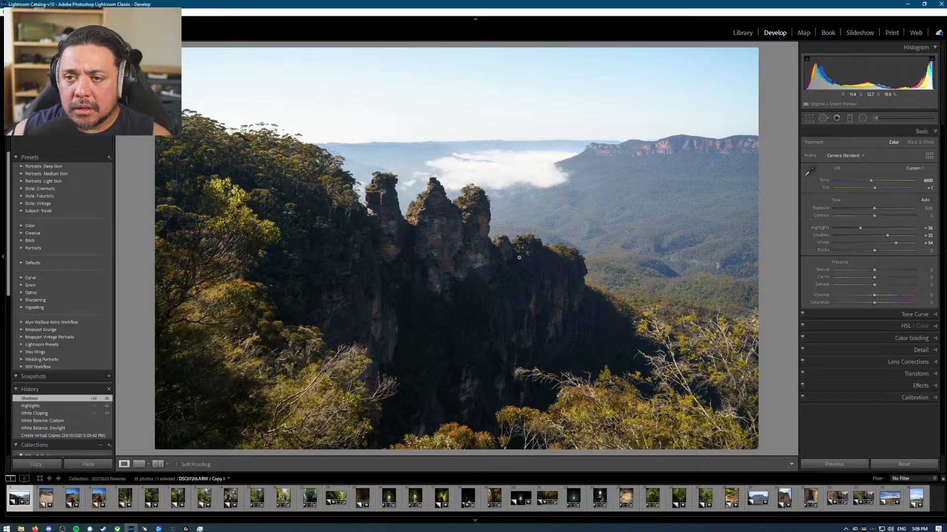
key("r")
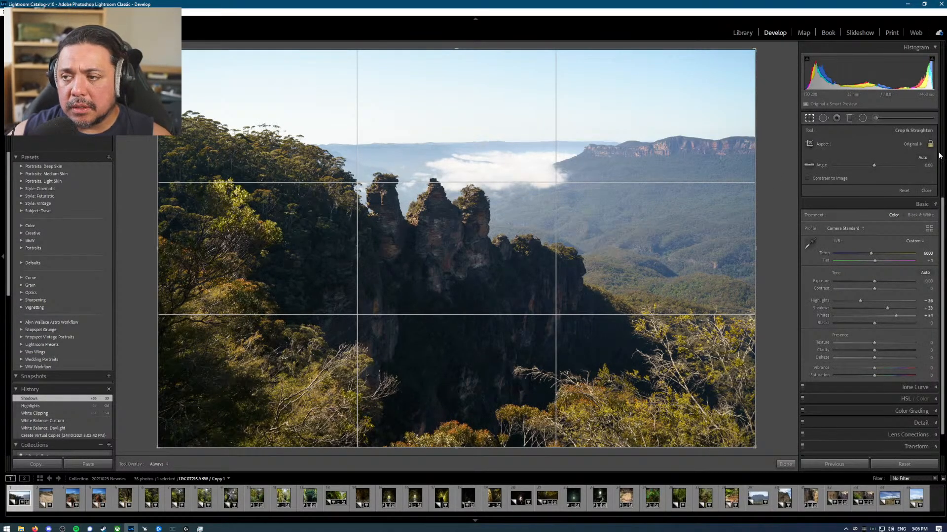
left_click(923, 157)
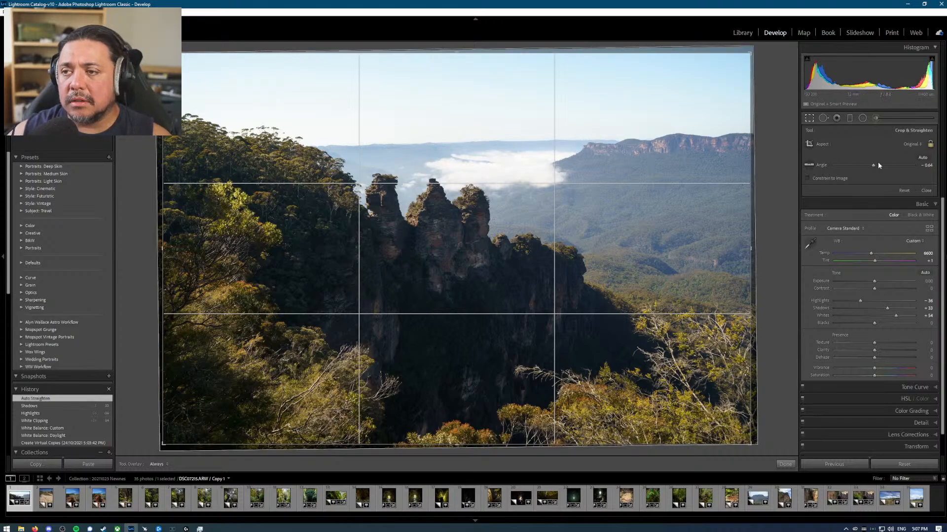
left_click(809, 166)
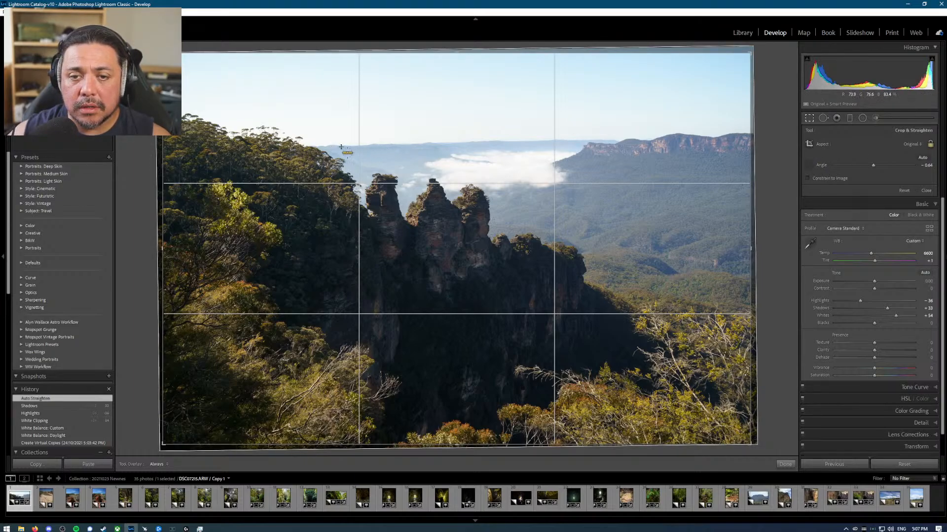
left_click_drag(340, 146, 634, 138)
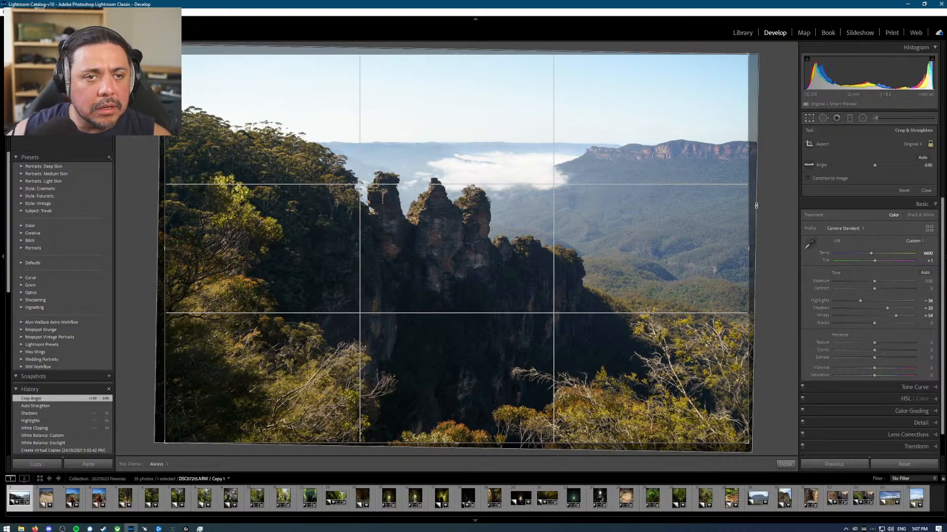
key("Return")
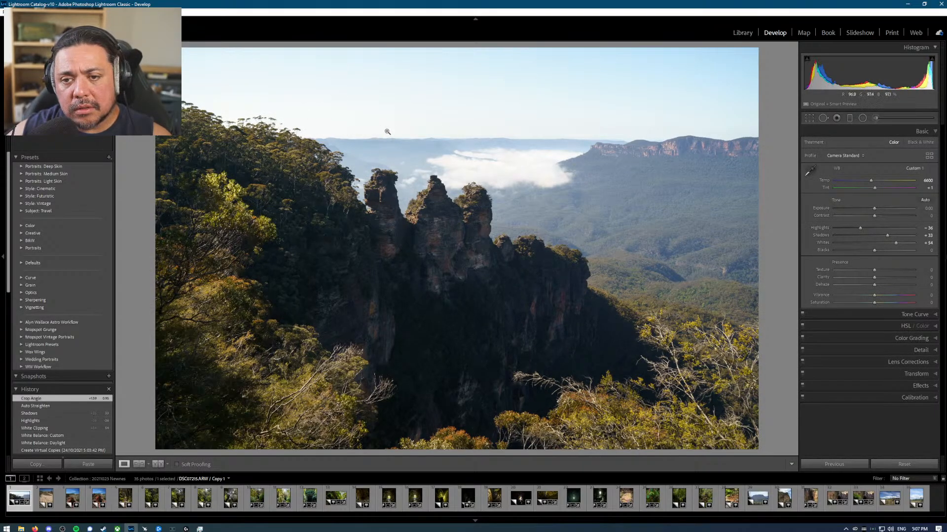
Step: Reopen the crop, try an angle of 0.90, and apply a crop angle of 0.80
key("r")
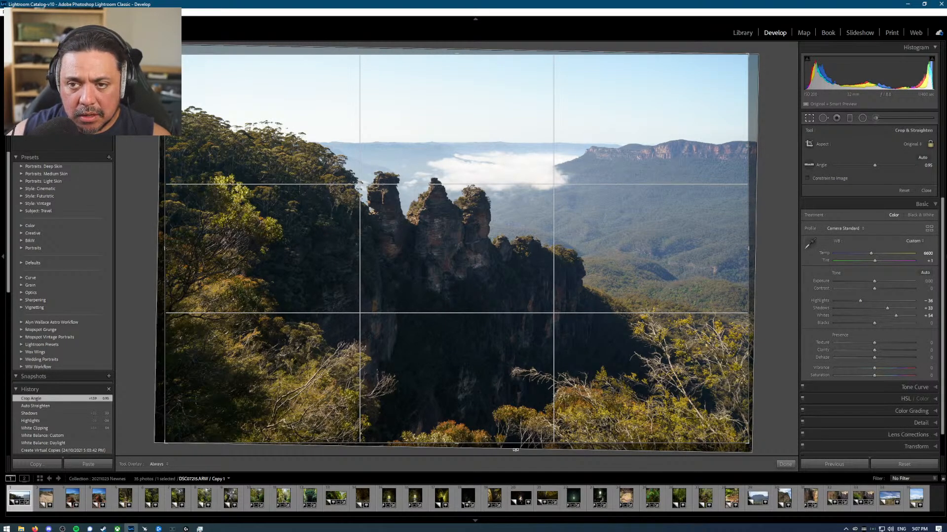
left_click(925, 166)
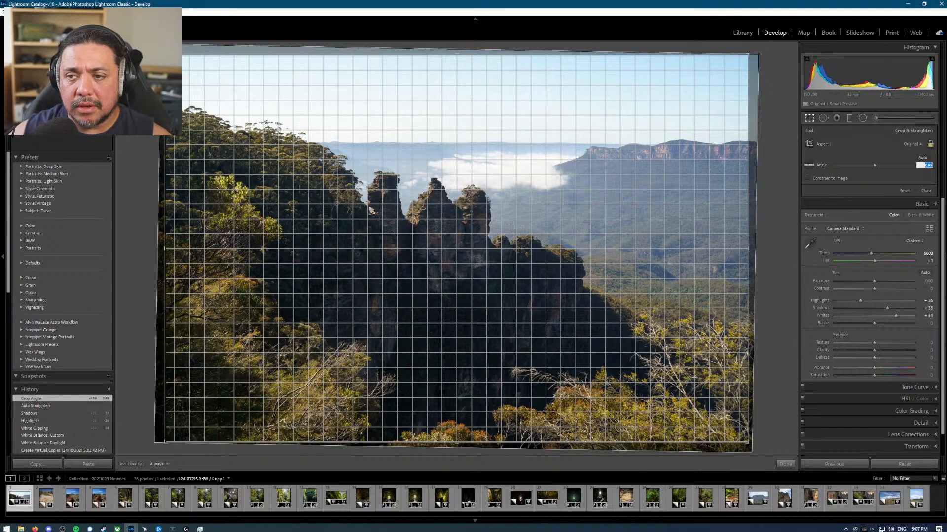
type("0.9")
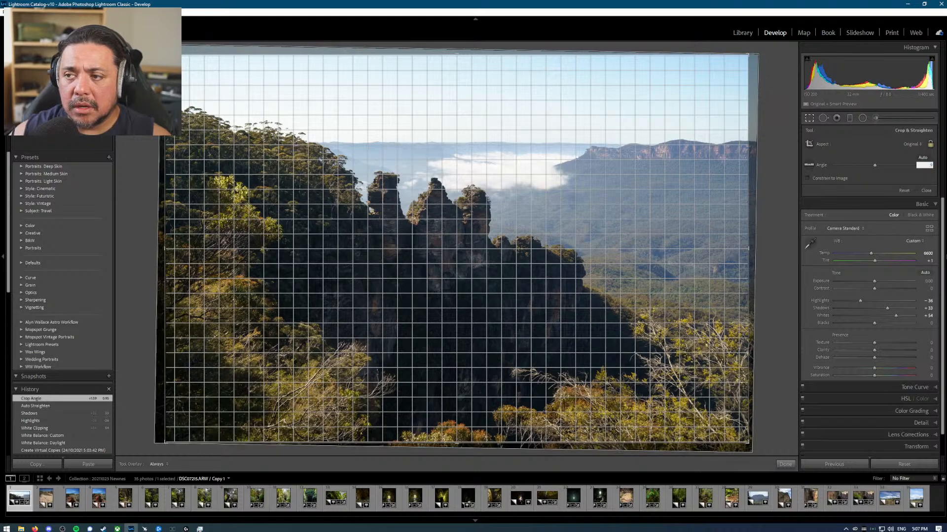
key("Return")
key("F8")
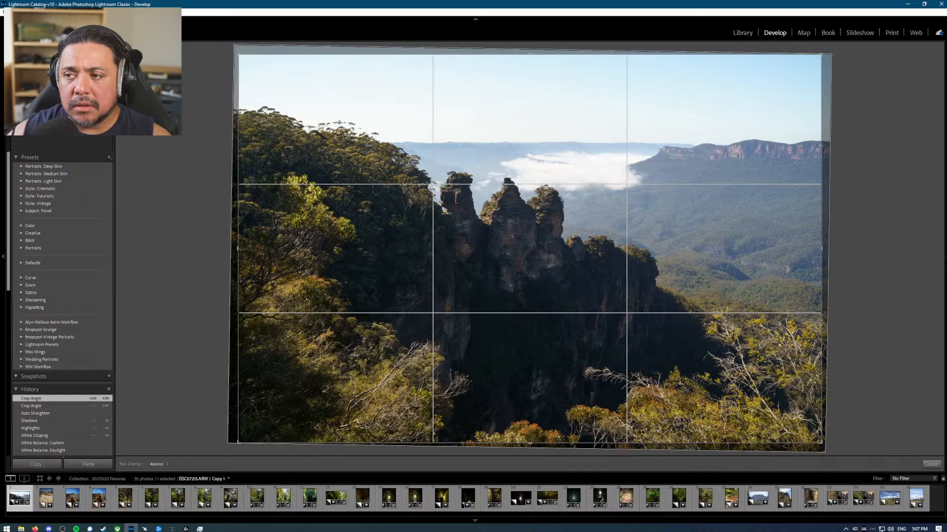
key("F8")
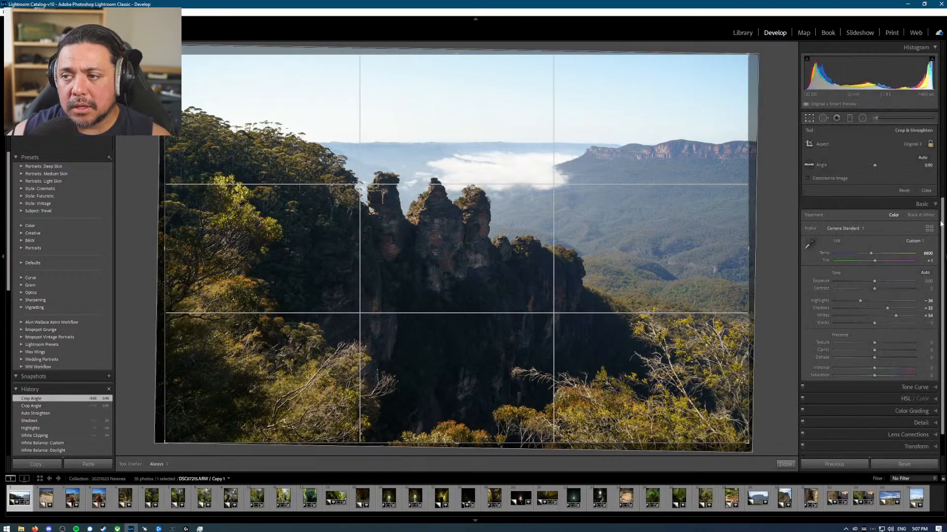
left_click(925, 165)
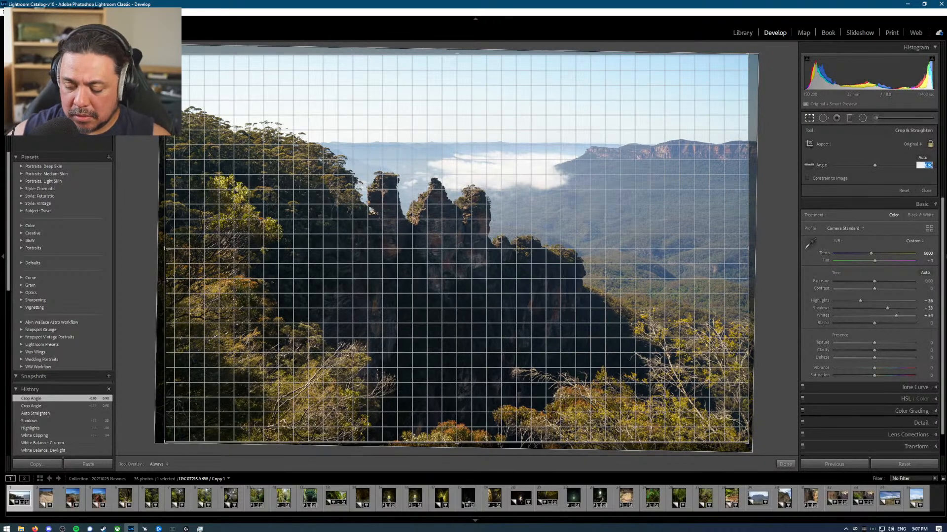
key("BackSpace")
type("0.8")
key("Return")
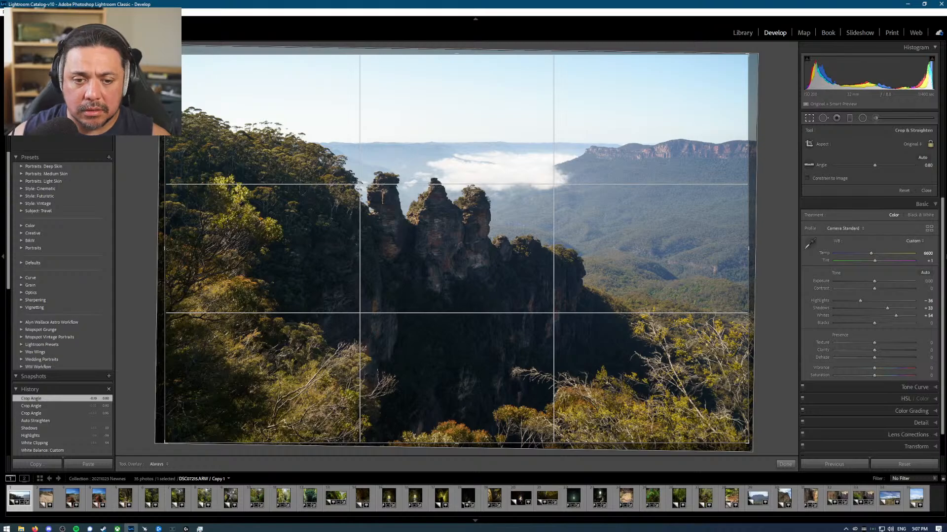
key("Return")
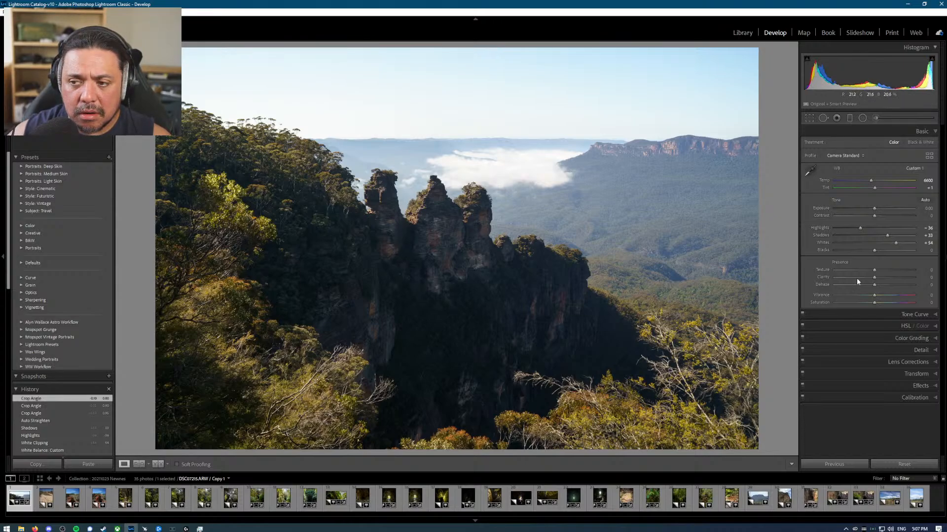
Step: Shift the foliage hue slightly towards green with the targeted adjustment, bringing Green to +3, and compare before and after
left_click(905, 327)
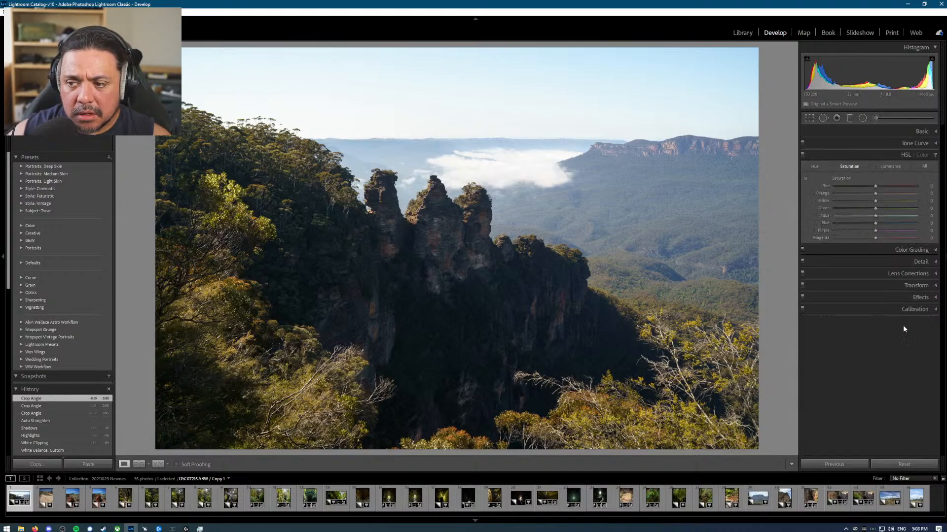
left_click(806, 179)
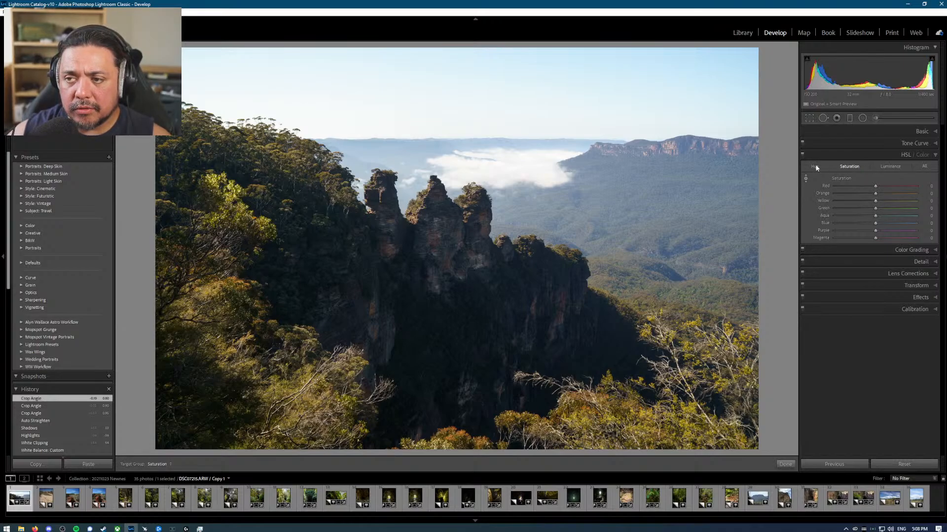
left_click(815, 166)
left_click(805, 179)
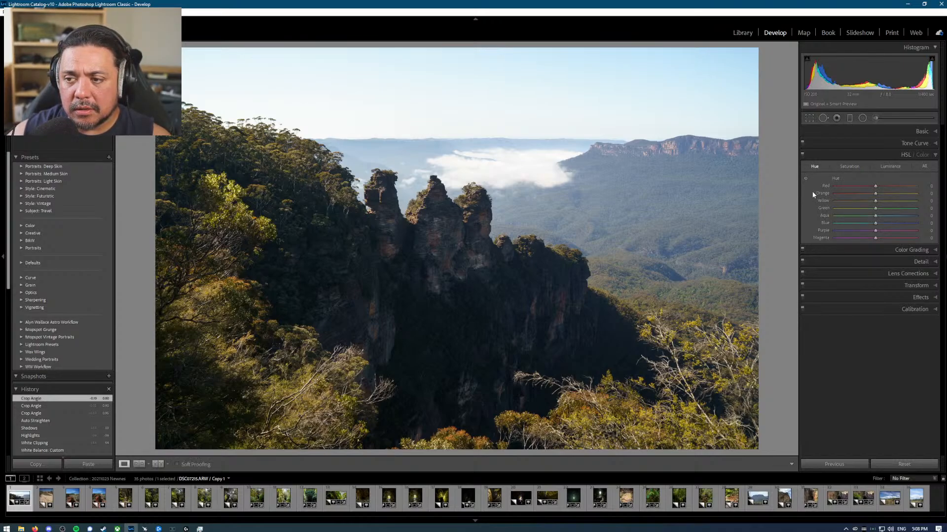
left_click(806, 178)
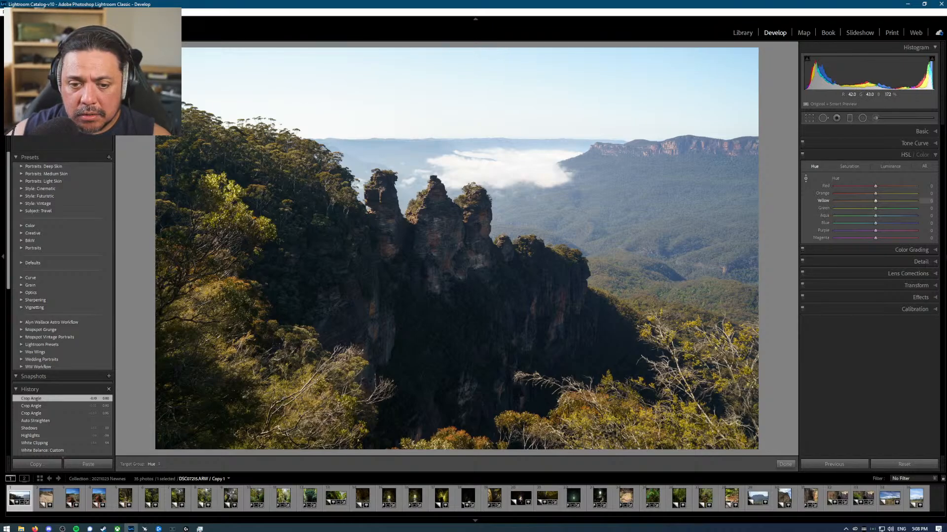
mouse_move(626, 409)
left_mouse_down()
mouse_move(626, 420)
mouse_move(626, 400)
left_mouse_up()
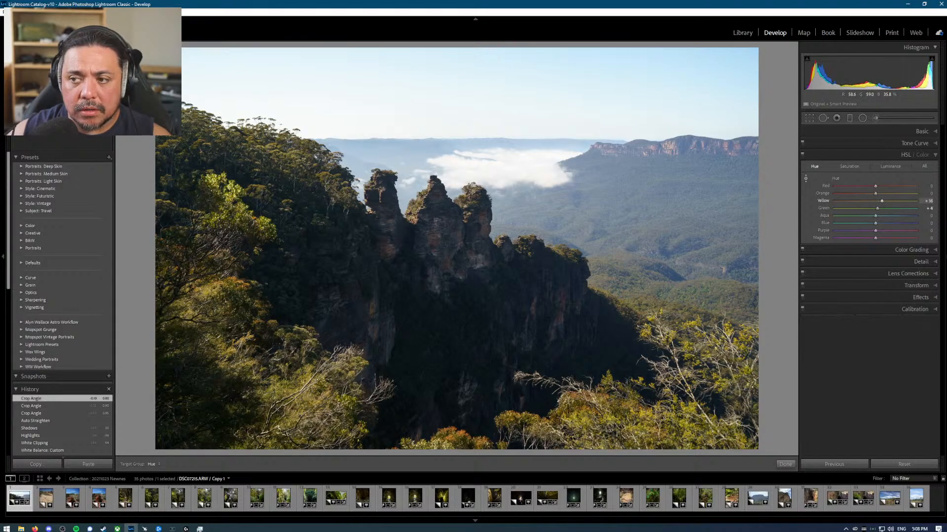
left_click_drag(627, 401, 626, 405)
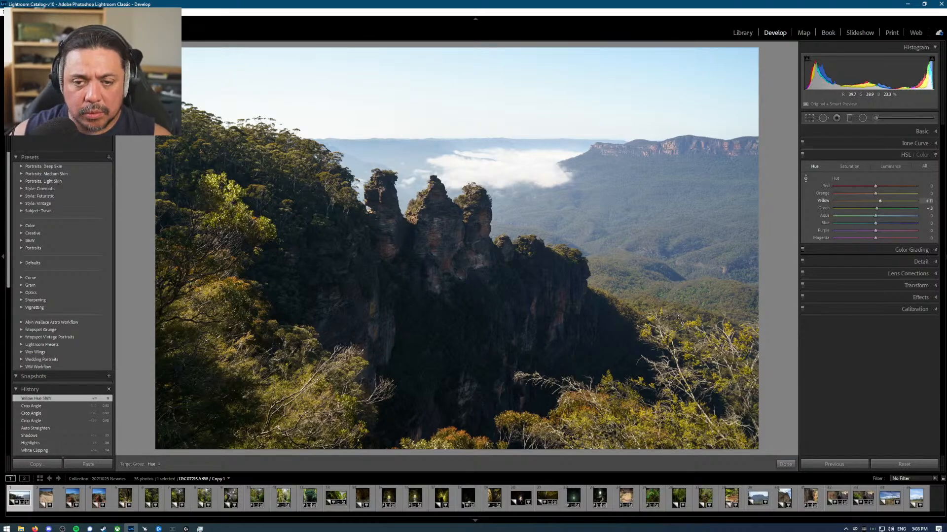
key("backslash")
key("backslash")
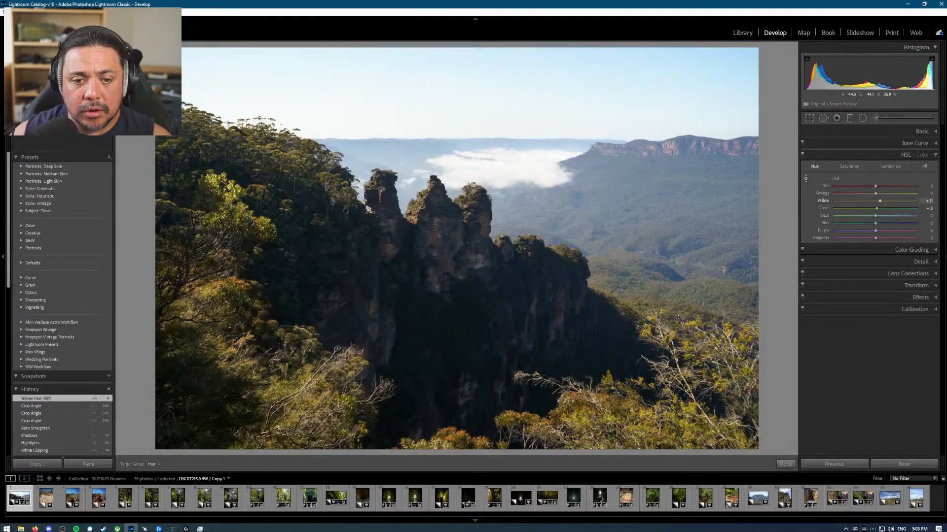
key("backslash")
key("backslash")
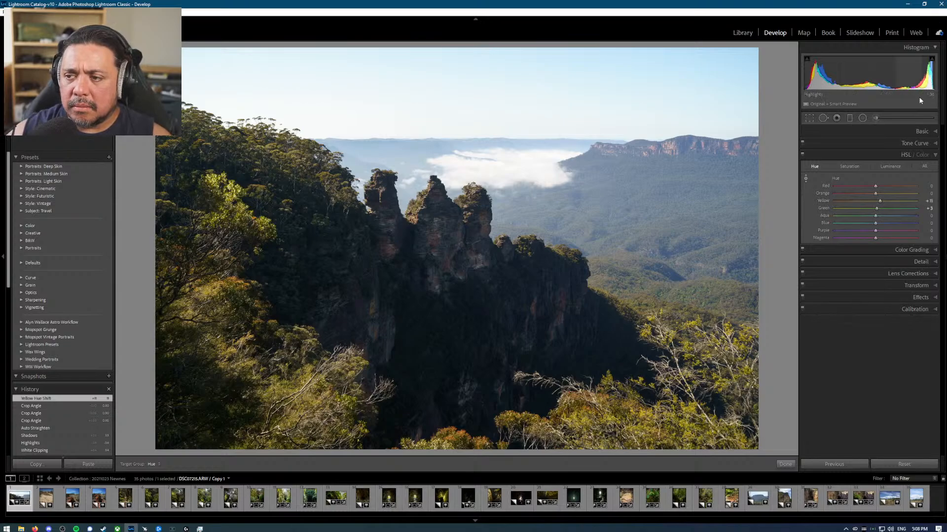
Step: Reduce the foliage's yellow saturation to -21 and add a post-crop vignette with an amount of -20
left_click(845, 166)
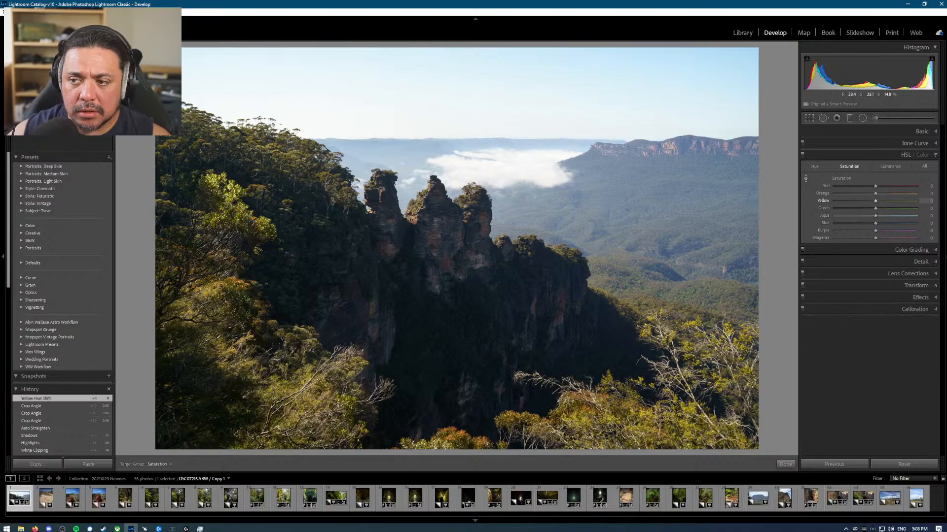
left_click_drag(611, 414, 611, 434)
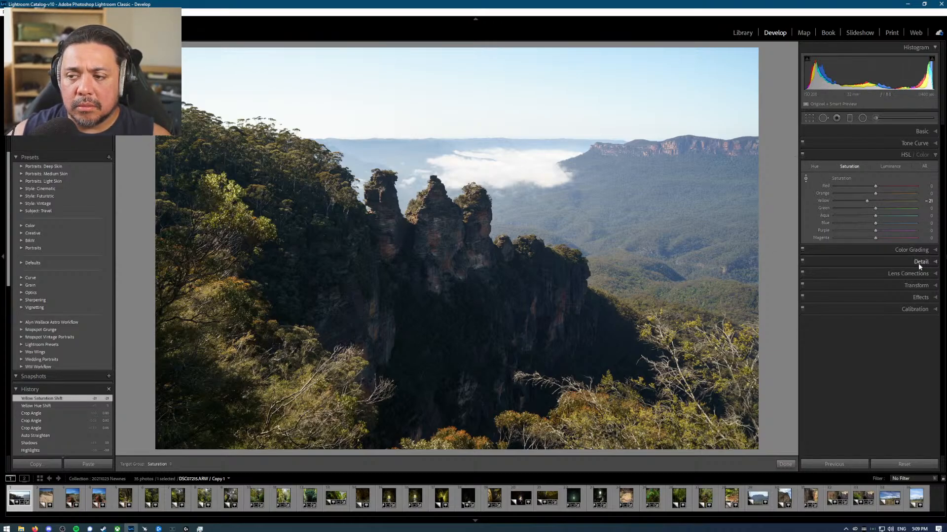
left_click(919, 298)
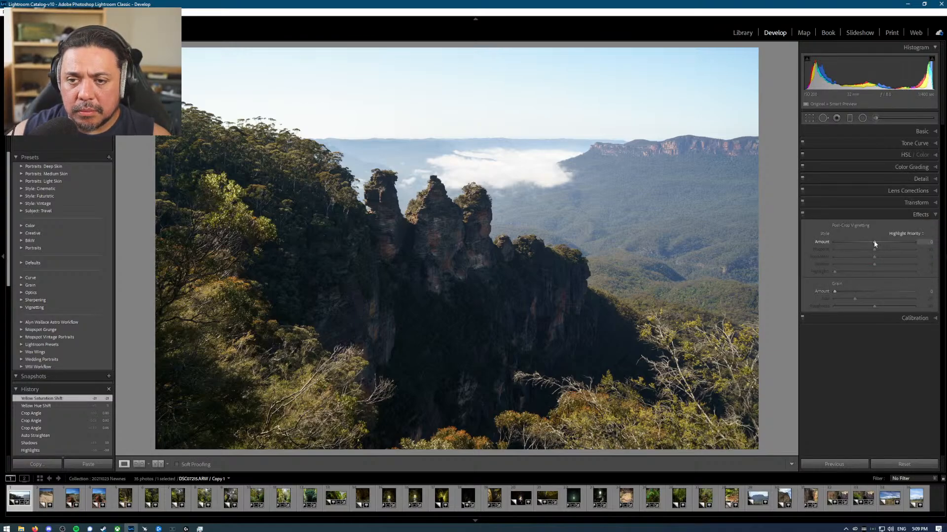
left_click_drag(874, 243, 867, 243)
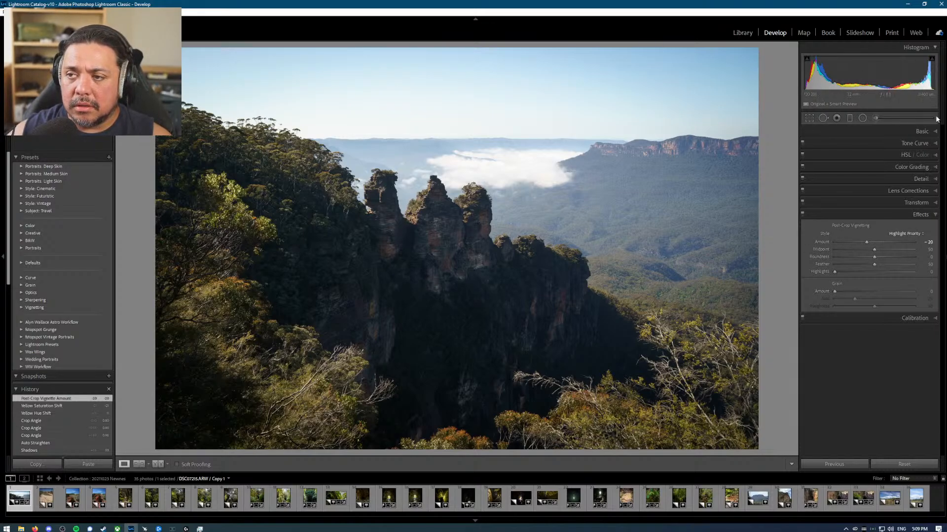
Step: Add a large radial filter centred on the shaded cliff below the rock pillars and invert its mask
left_click(863, 119)
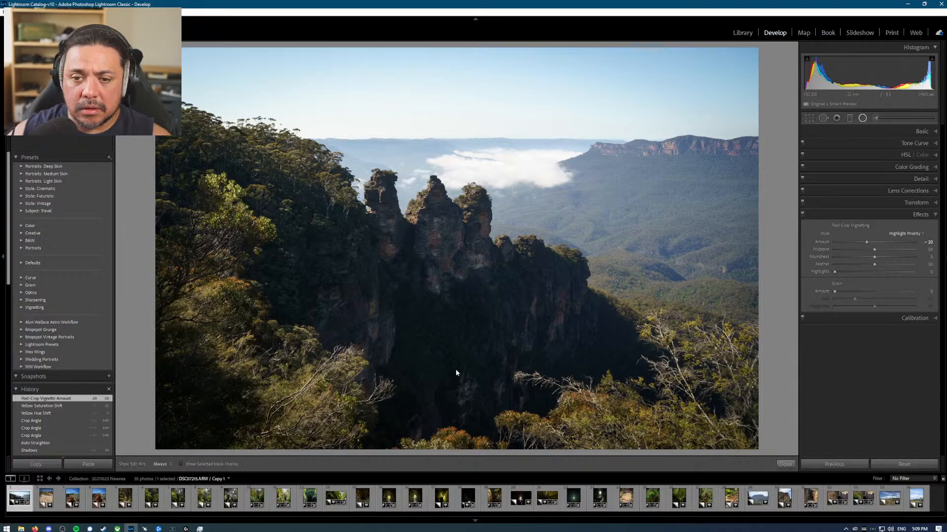
left_click_drag(445, 313, 636, 456)
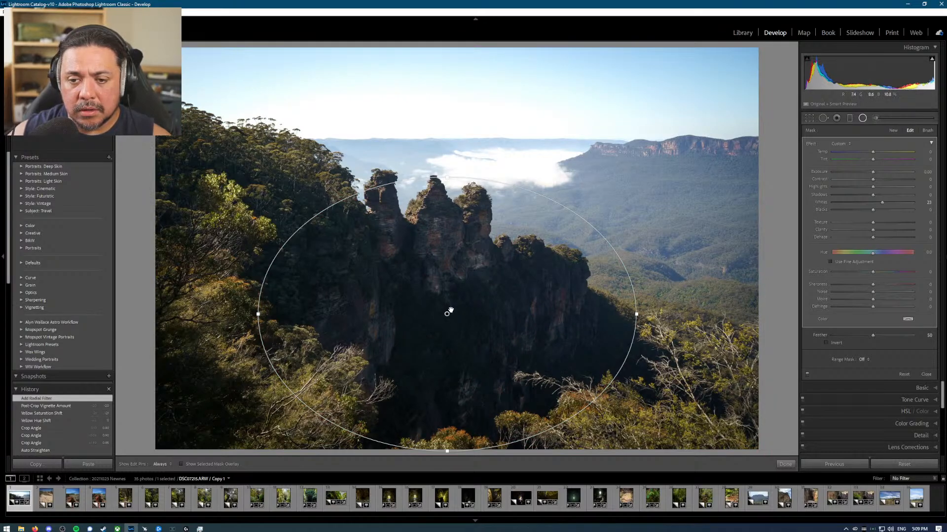
mouse_move(447, 314)
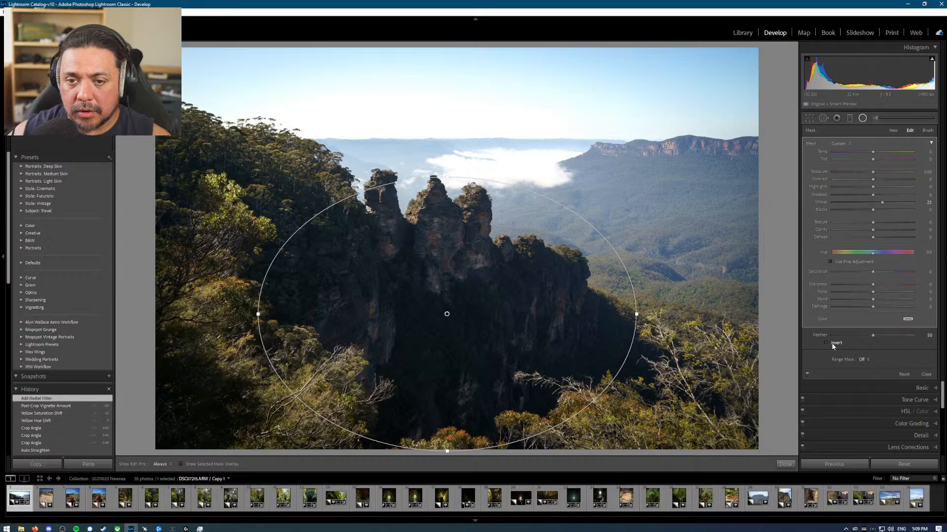
left_click(832, 345)
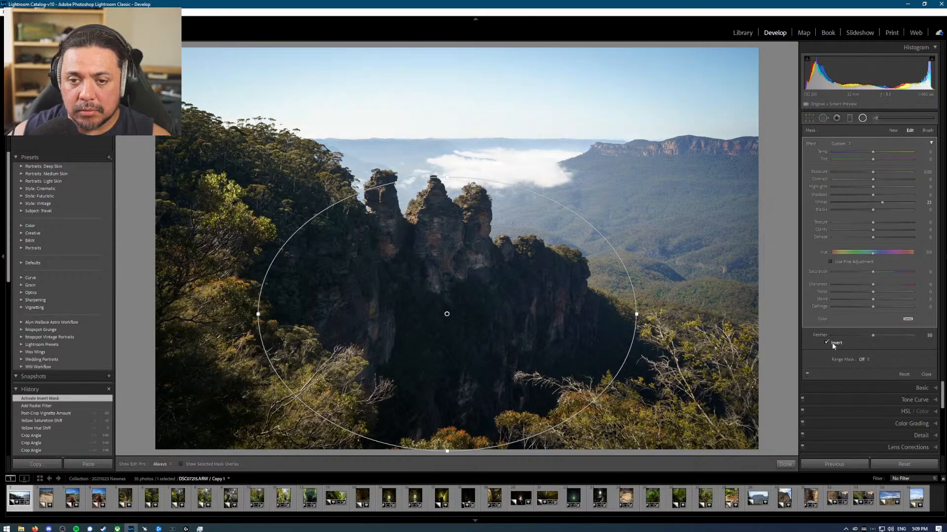
Step: Limit the radial filter with a luminance range mask of 0/58, showing the mask, and widen the ellipse over the cliff
left_click(862, 360)
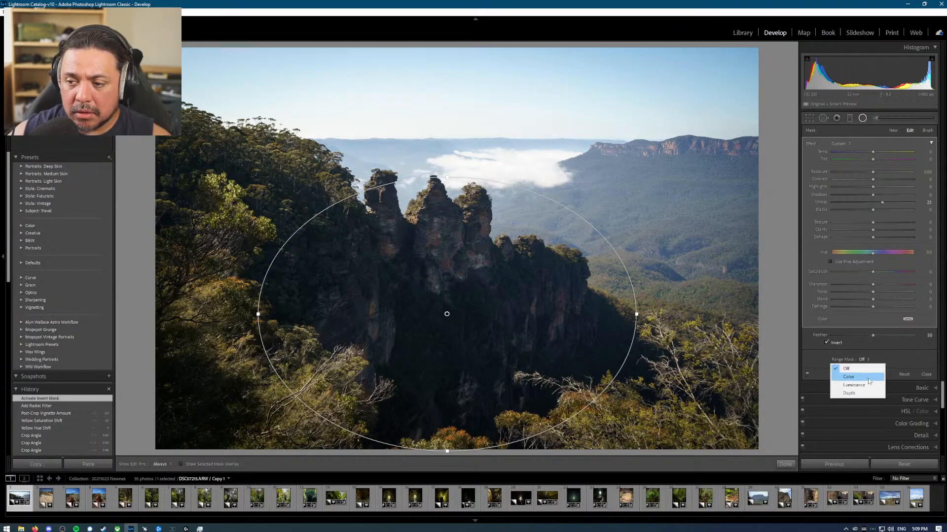
left_click(860, 386)
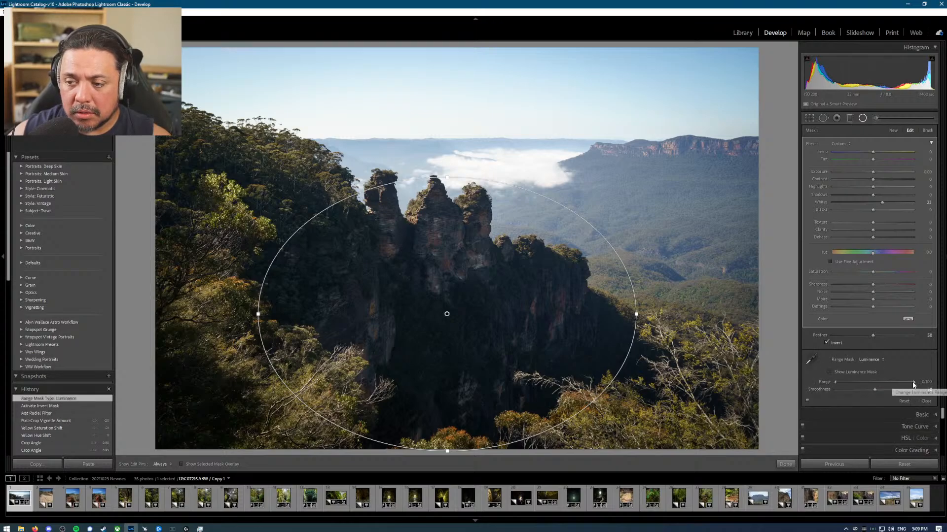
left_click(866, 372)
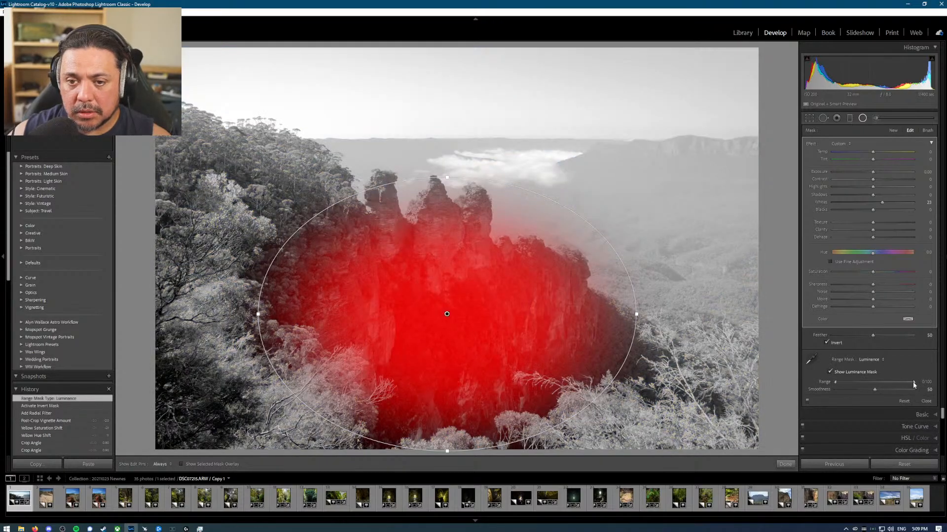
left_click_drag(915, 385, 881, 383)
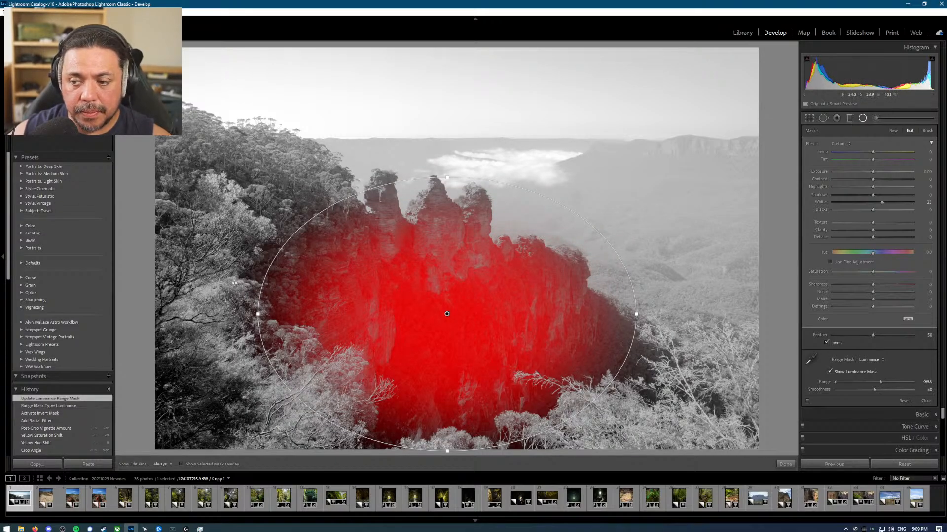
left_click_drag(257, 295, 198, 302)
left_click_drag(446, 179, 448, 173)
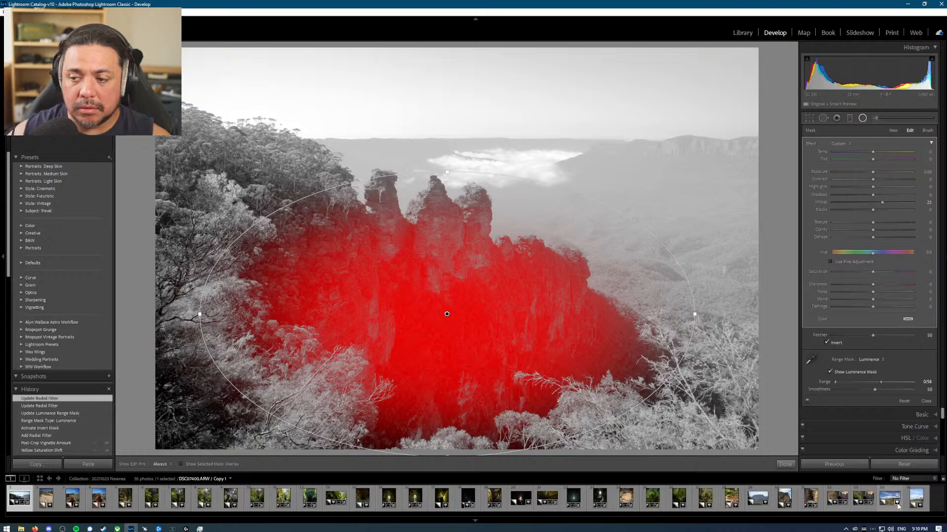
Step: Hide the luminance mask, reset the cliff radial filter's Whites, and set Shadows to 15, Blacks to -6 and Dehaze to 15
left_click(848, 372)
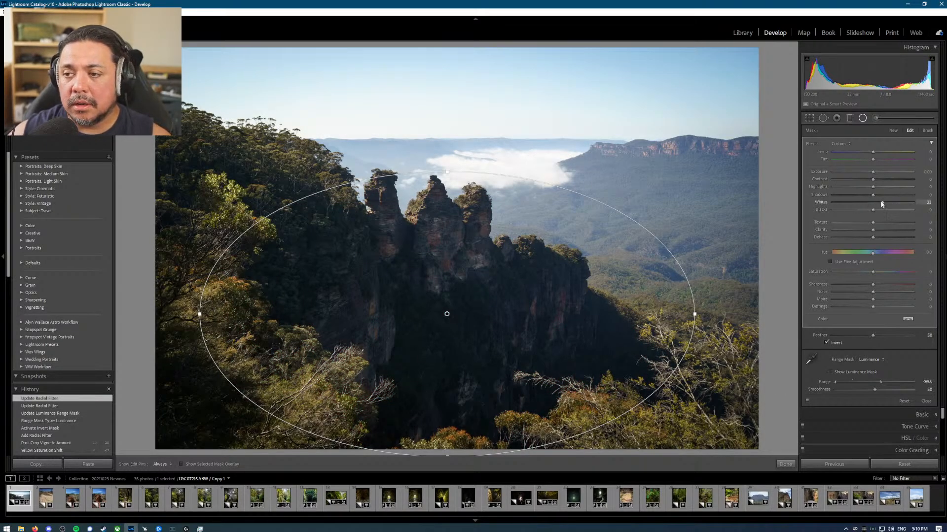
double_click(823, 202)
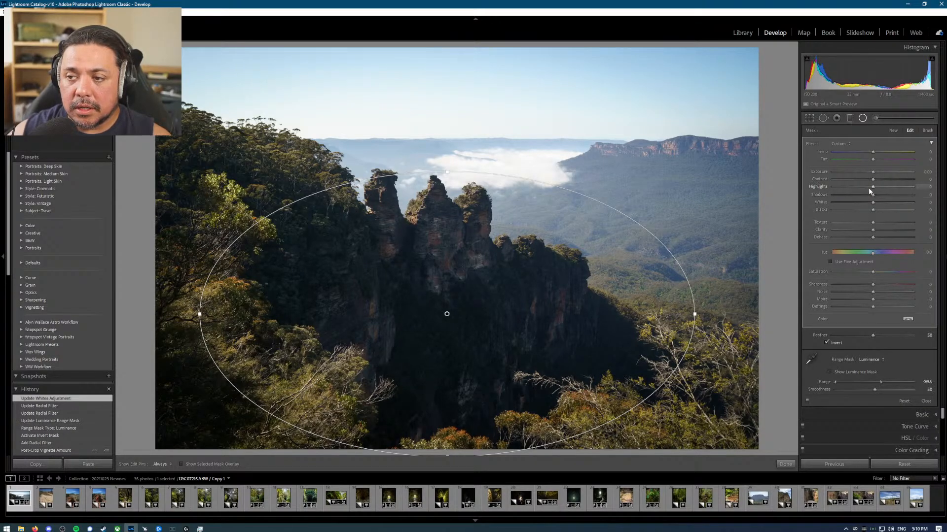
left_click_drag(875, 192, 877, 194)
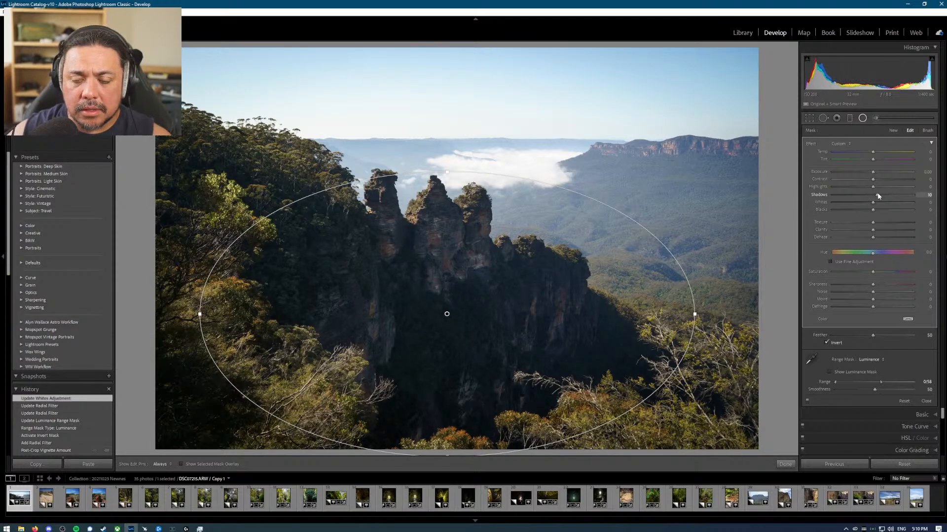
left_click_drag(878, 196, 881, 196)
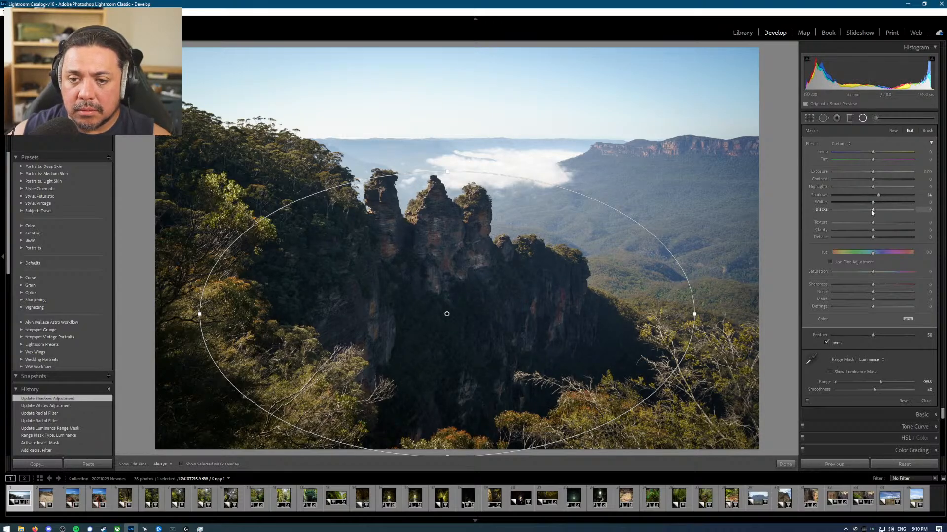
left_click_drag(872, 212, 867, 213)
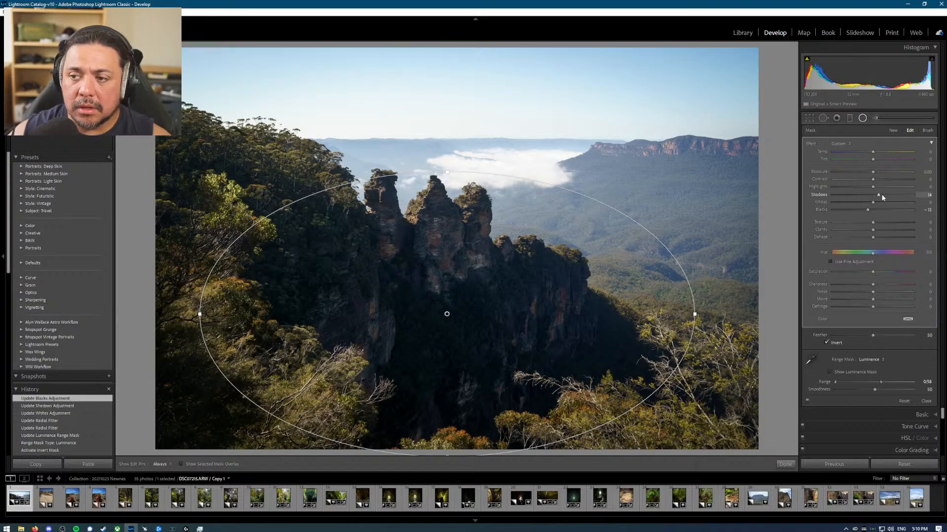
left_click_drag(883, 194, 881, 194)
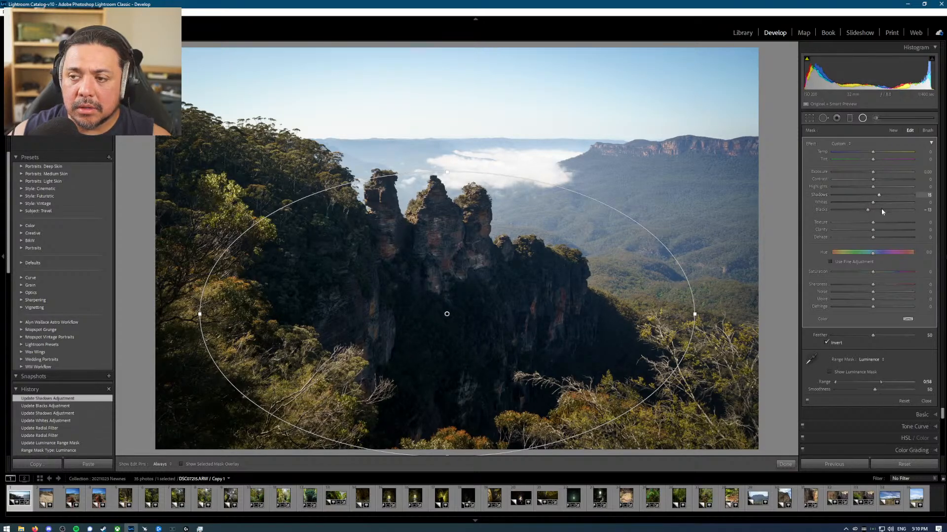
left_click_drag(874, 239, 869, 210)
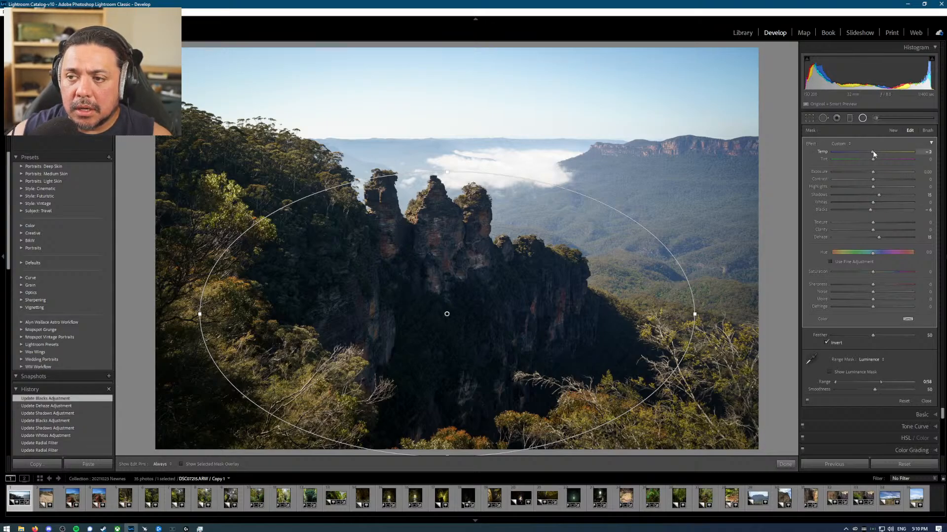
Step: Warm the cliff radial filter to Temp 31, raise its Saturation to 38, and finish editing the filter
left_click_drag(875, 154, 888, 154)
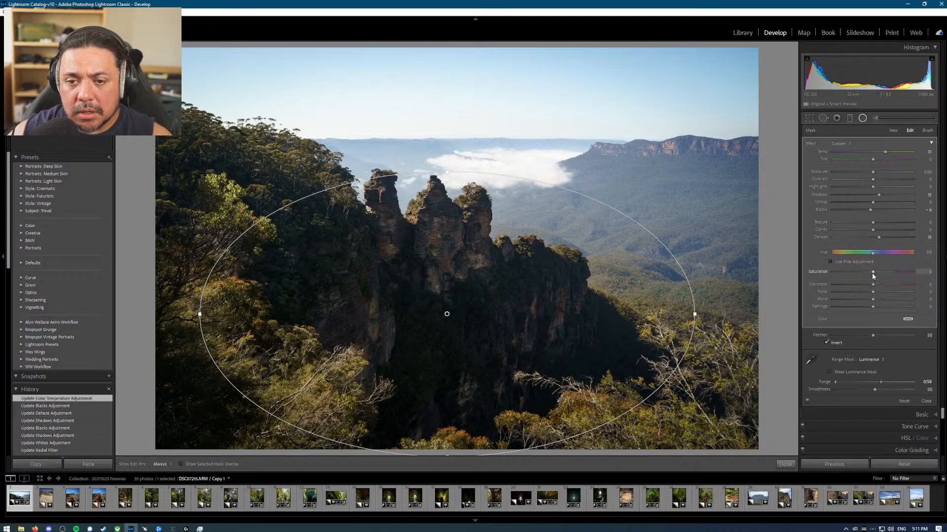
left_click_drag(886, 272, 919, 269)
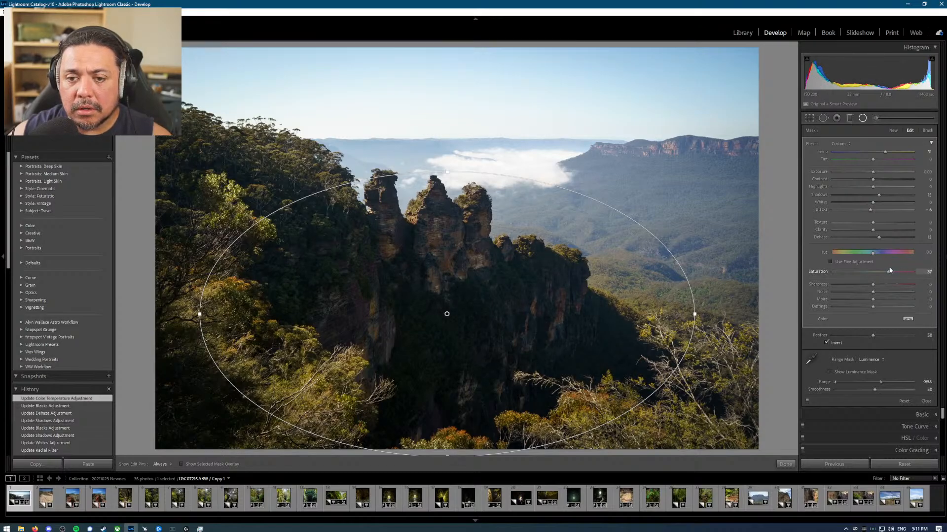
left_click_drag(890, 271, 891, 271)
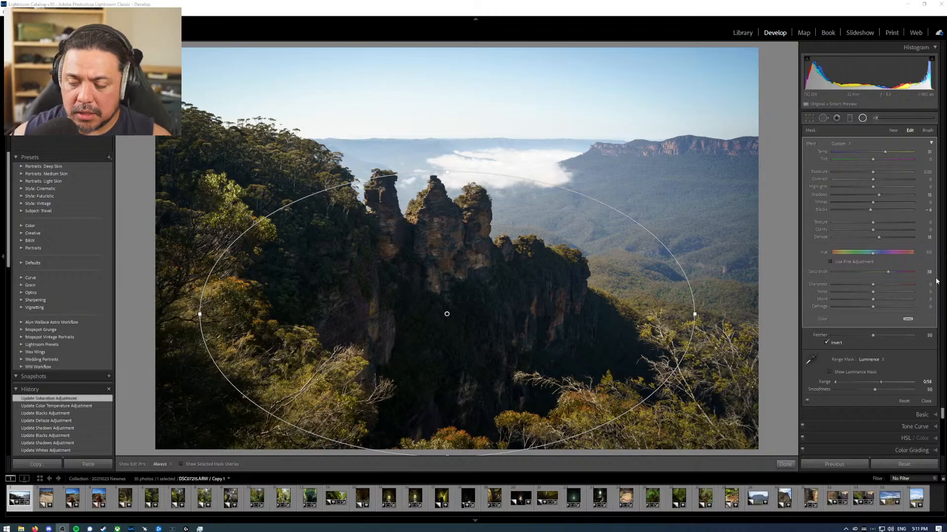
left_click(873, 9)
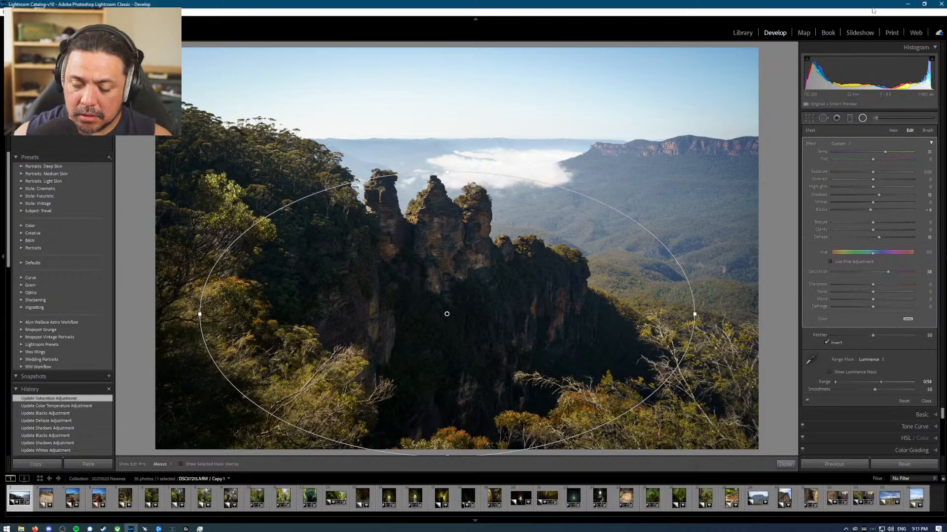
key("Escape")
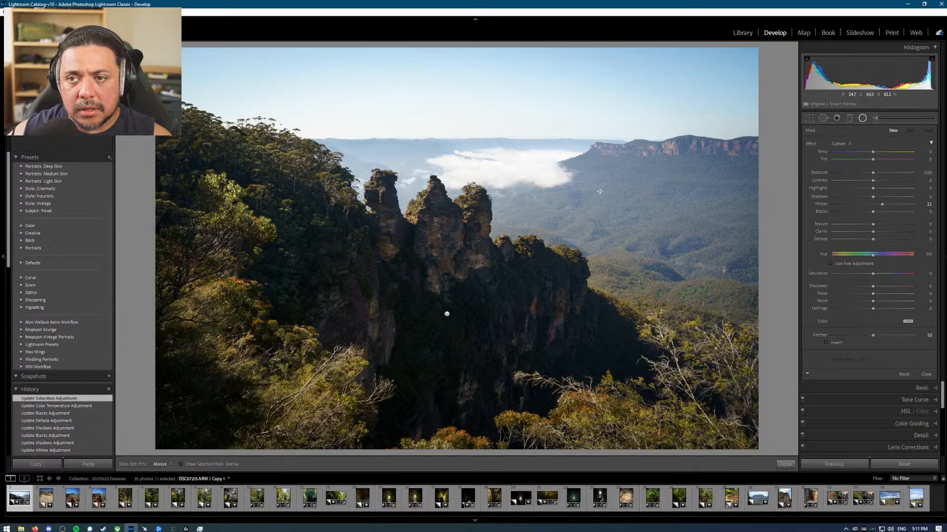
Step: Add a narrow horizontal graduated filter for the sky along the horizon and reset its effect settings
left_click(849, 119)
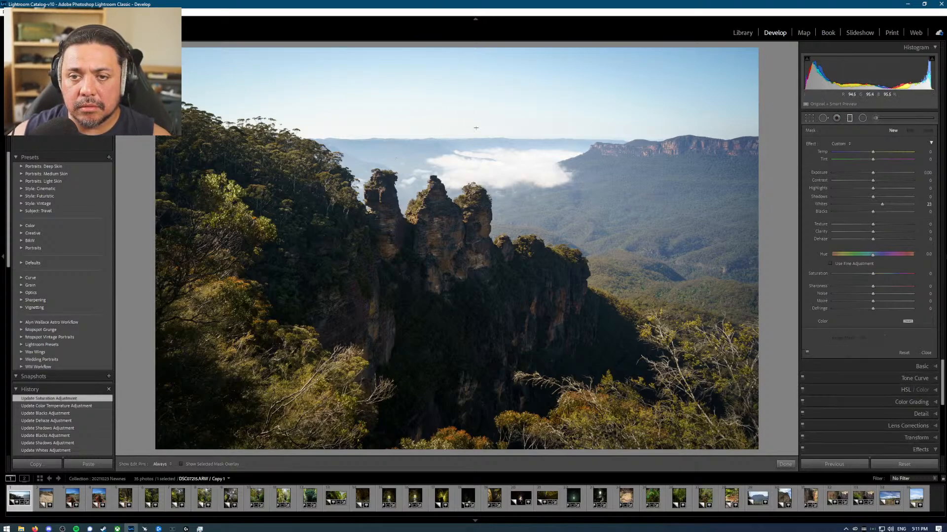
left_click_drag(475, 128, 475, 153)
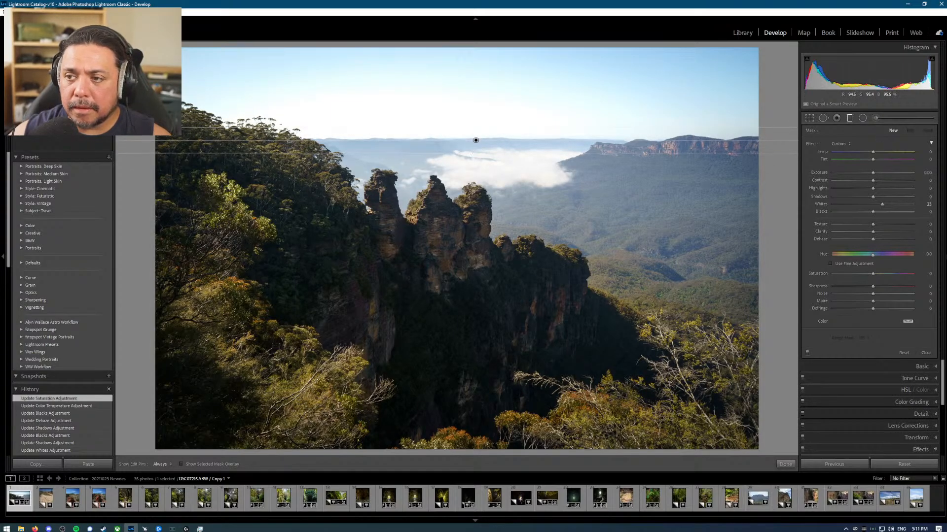
double_click(808, 144)
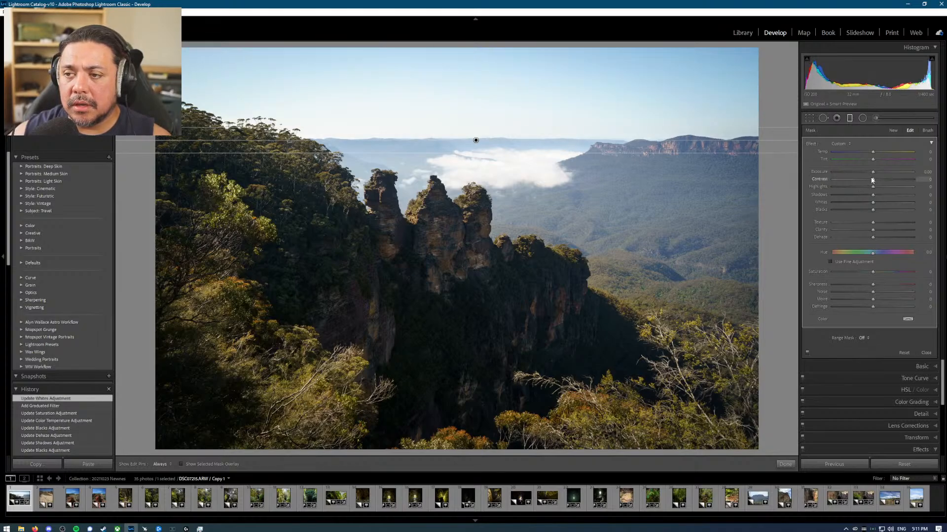
Step: Set the sky graduated filter's Exposure to -0.22 and Highlights to -5, undoing a trial of much lower Highlights
left_click_drag(872, 174, 870, 173)
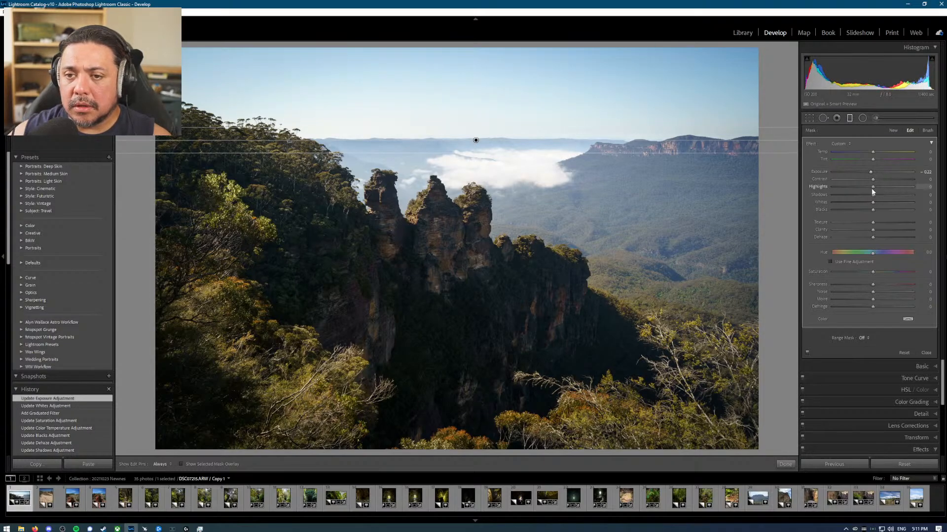
mouse_move(872, 190)
left_mouse_down()
mouse_move(861, 190)
mouse_move(871, 189)
left_mouse_up()
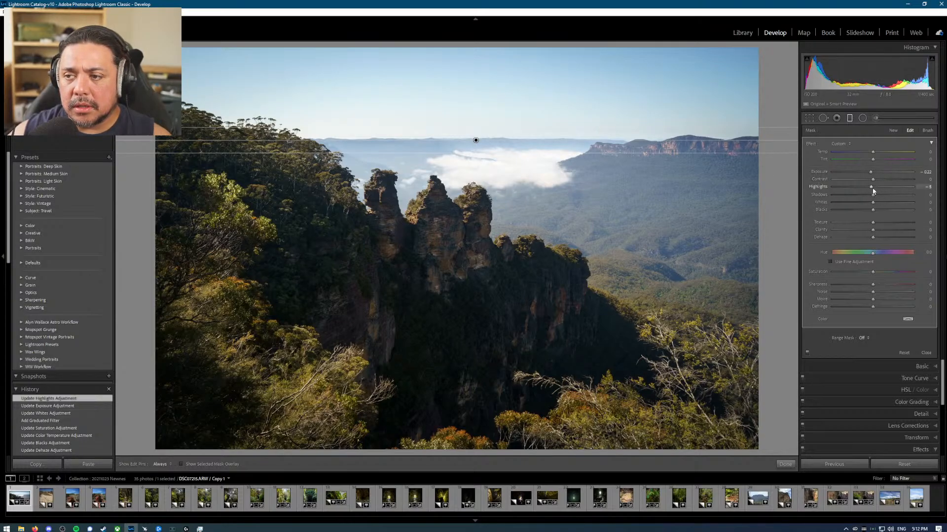
left_click_drag(873, 191, 847, 187)
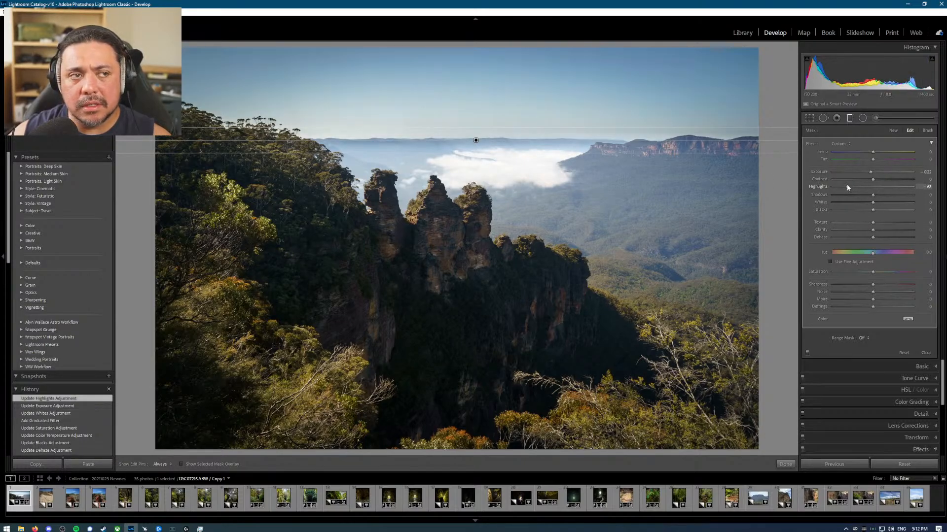
key("ctrl+z")
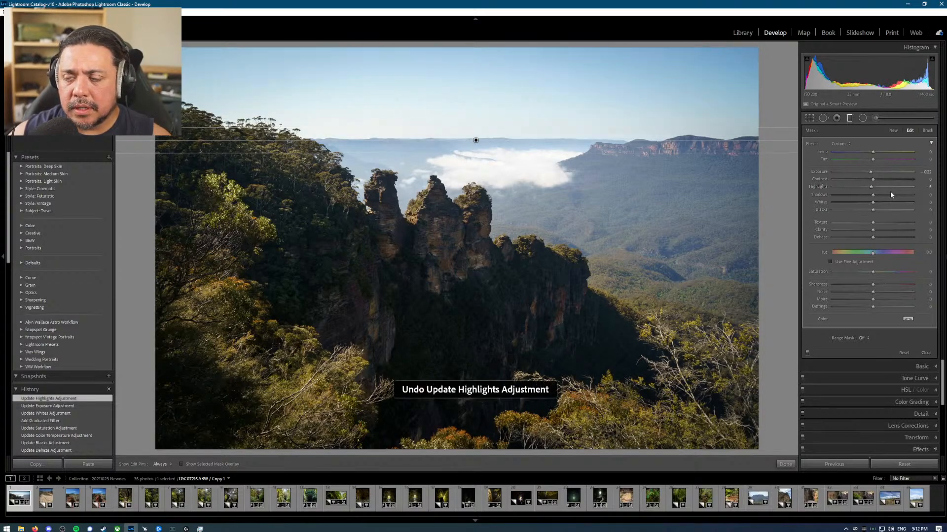
Step: Cool the sky filter to Temp -19, widen its gradient at the horizon, and set Highlights to -19 and Whites to 15
left_click_drag(874, 150, 865, 152)
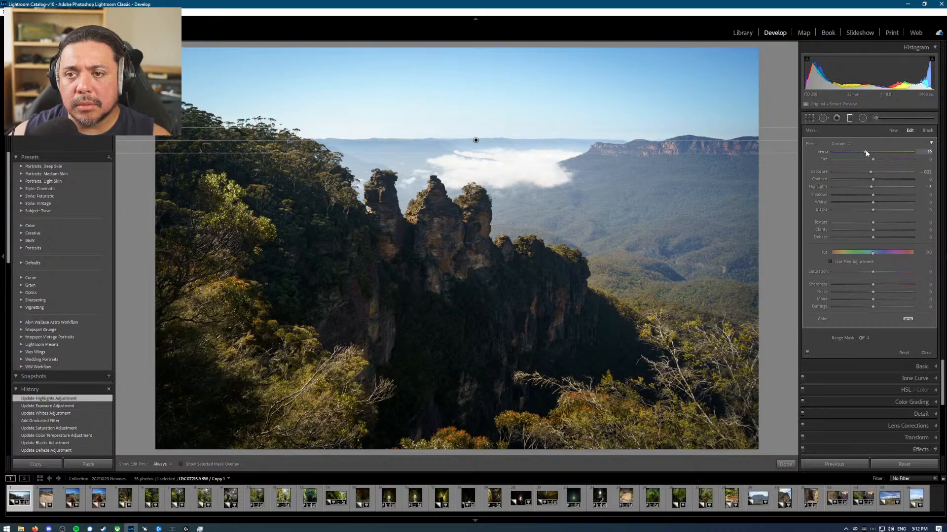
left_click_drag(489, 153, 501, 121)
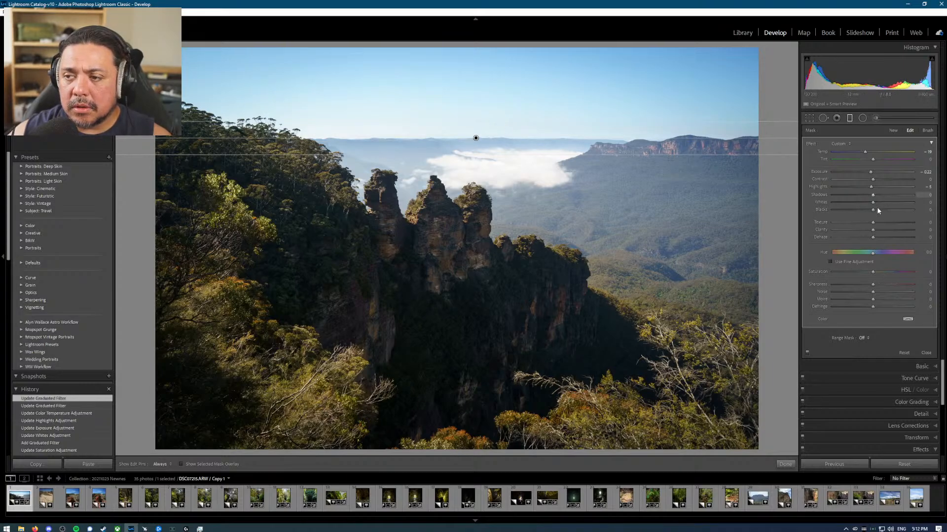
mouse_move(873, 203)
left_mouse_down()
mouse_move(859, 188)
mouse_move(878, 202)
left_mouse_up()
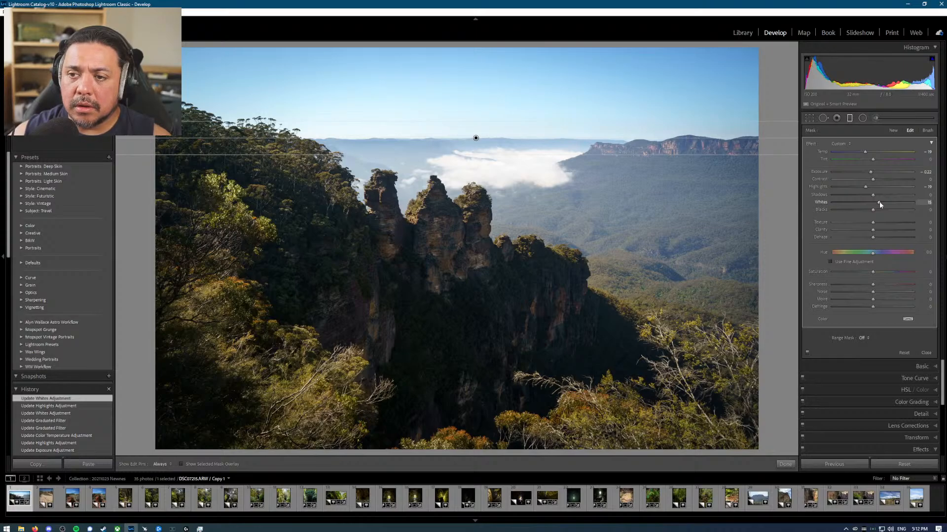
key("Return")
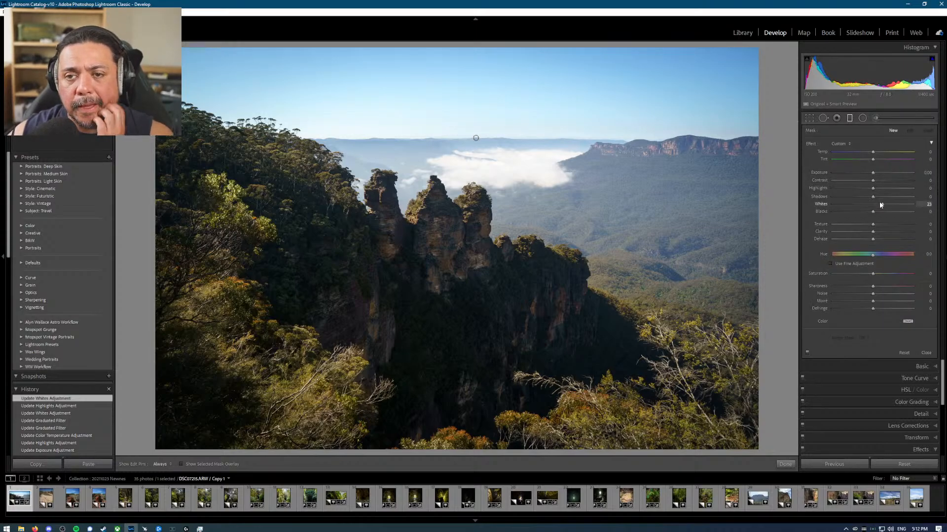
Step: Reselect the sky graduated filter, set Dehaze to 19 and Saturation to -15, and close the filter
left_click(475, 138)
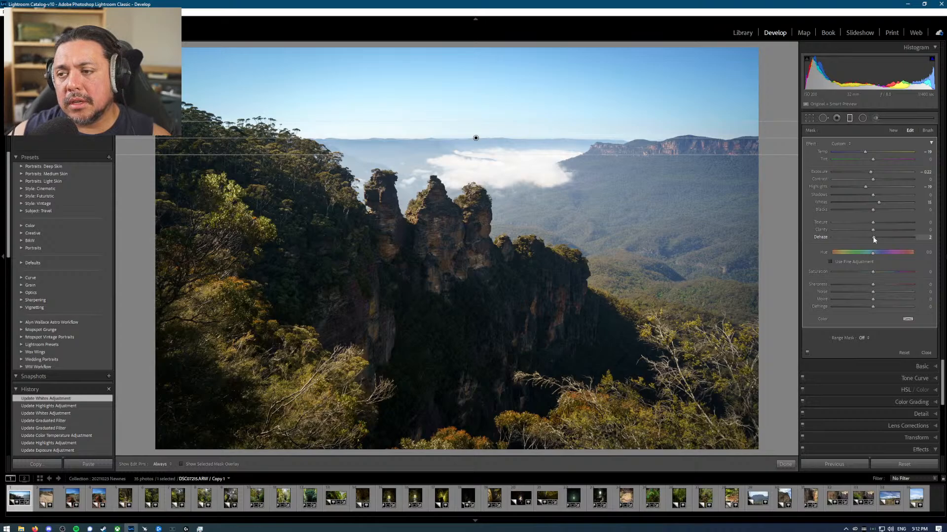
mouse_move(874, 239)
left_mouse_down()
mouse_move(914, 238)
mouse_move(903, 220)
mouse_move(883, 226)
left_mouse_up()
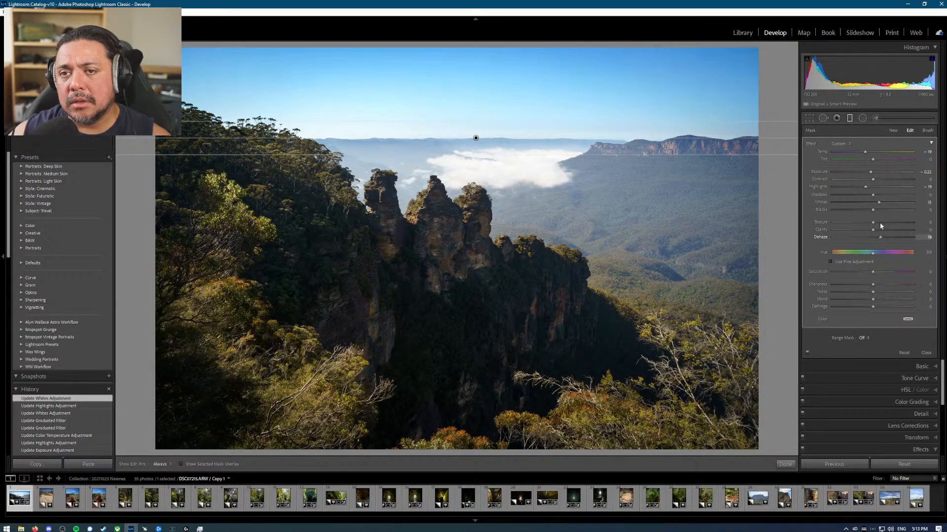
left_click_drag(879, 223, 880, 222)
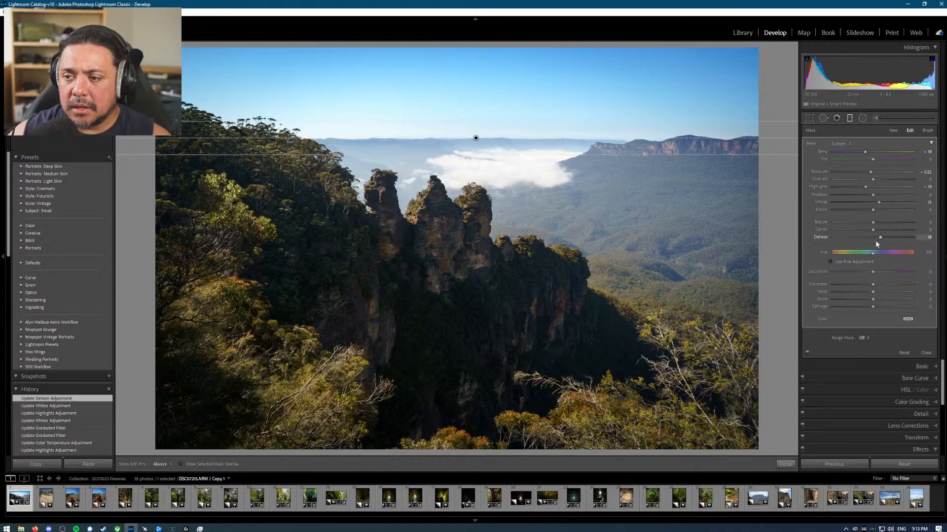
left_click_drag(874, 273, 869, 271)
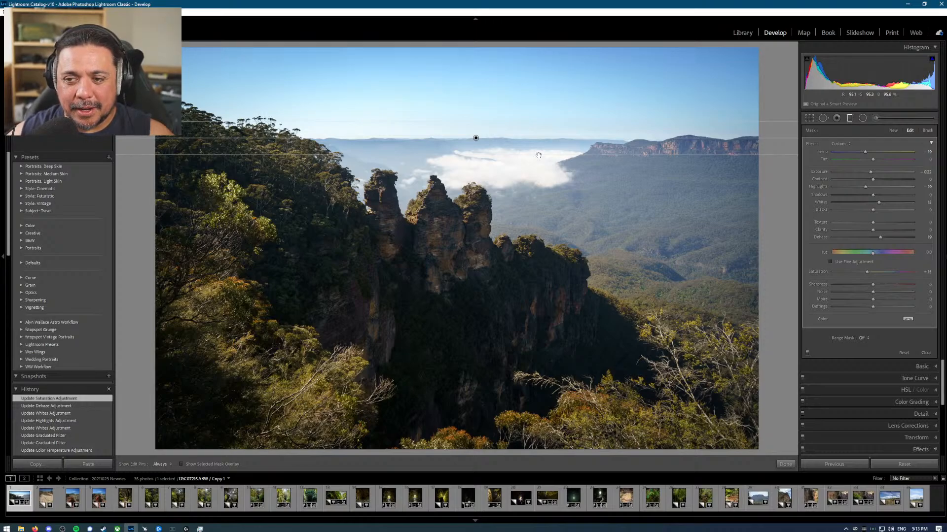
key("m")
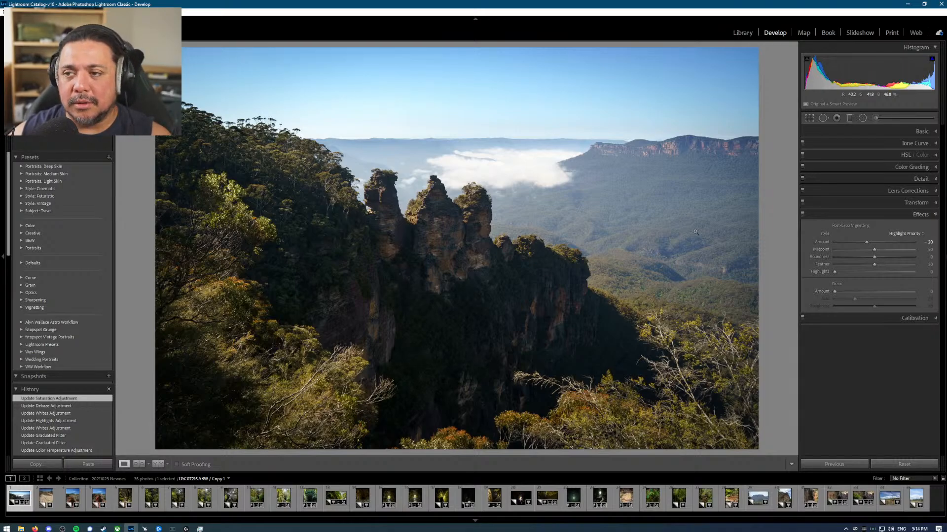
Step: Prepare an adjustment brush with size 25, flow 56, Contrast 6 and Dehaze 19, with Whites reset
left_click(875, 117)
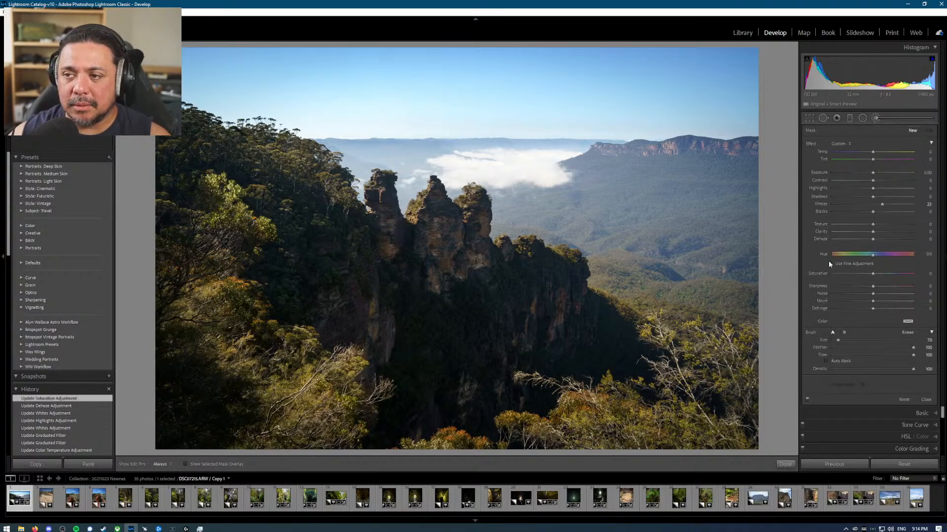
scroll(700, 214, "up", 5)
scroll(696, 211, "up", 3)
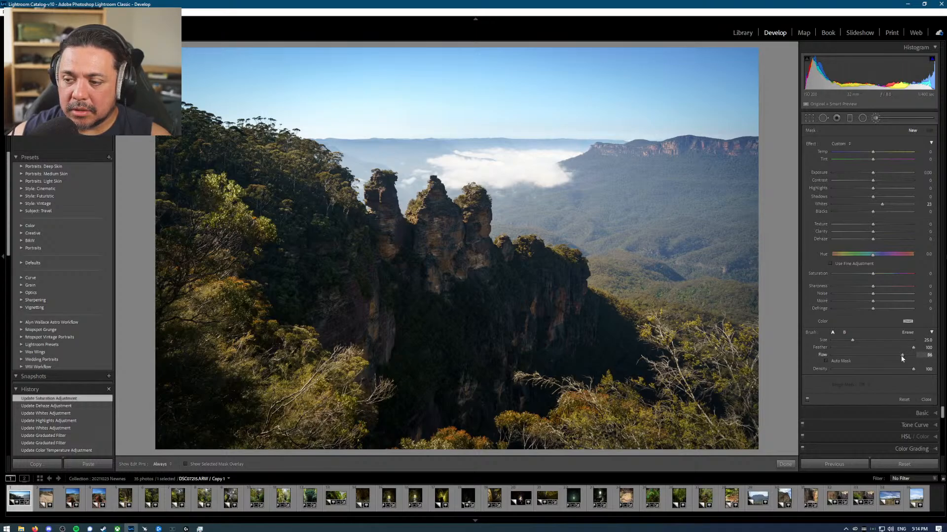
left_click_drag(902, 358, 877, 358)
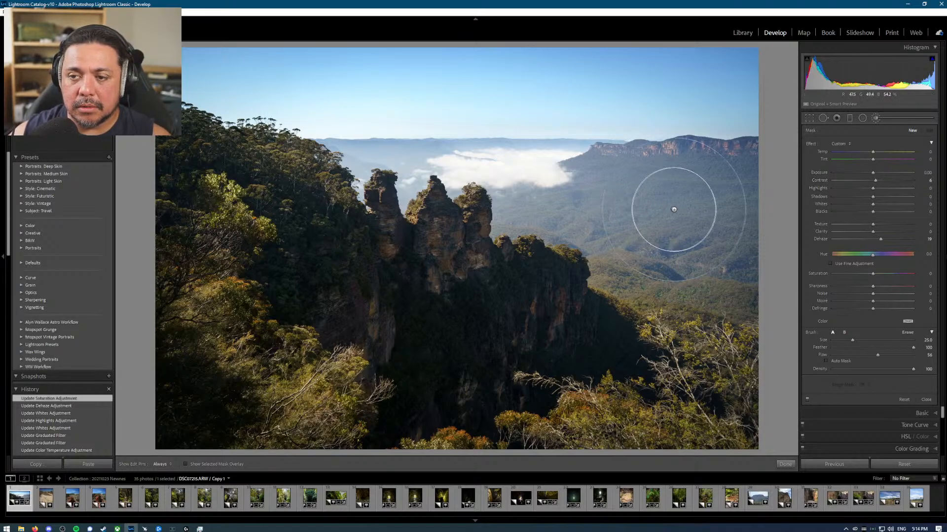
Step: Brush the adjustment over the hazy valley behind the cliff, reducing the brush size to 16, and warm its temperature slightly
mouse_move(692, 227)
left_mouse_down()
mouse_move(659, 224)
mouse_move(714, 239)
mouse_move(598, 217)
mouse_move(647, 190)
mouse_move(697, 190)
mouse_move(712, 222)
mouse_move(657, 231)
mouse_move(584, 211)
mouse_move(591, 212)
left_mouse_up()
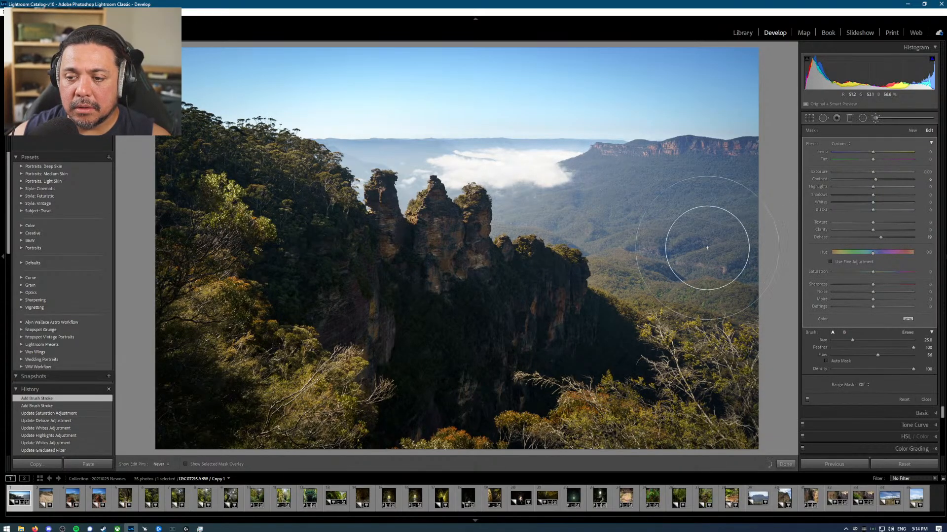
mouse_move(729, 197)
left_mouse_down()
mouse_move(695, 184)
mouse_move(562, 203)
left_mouse_up()
scroll(555, 208, "down", 5)
key("h")
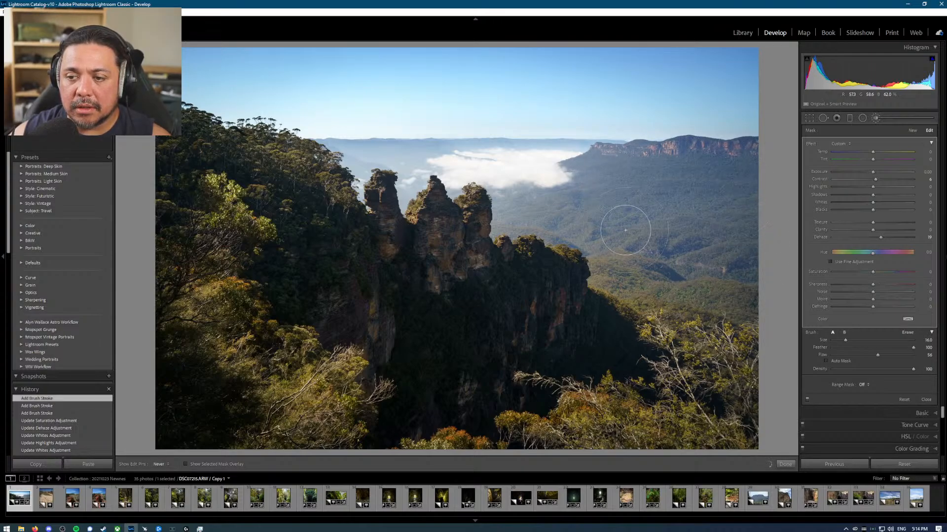
left_click_drag(679, 268, 583, 211)
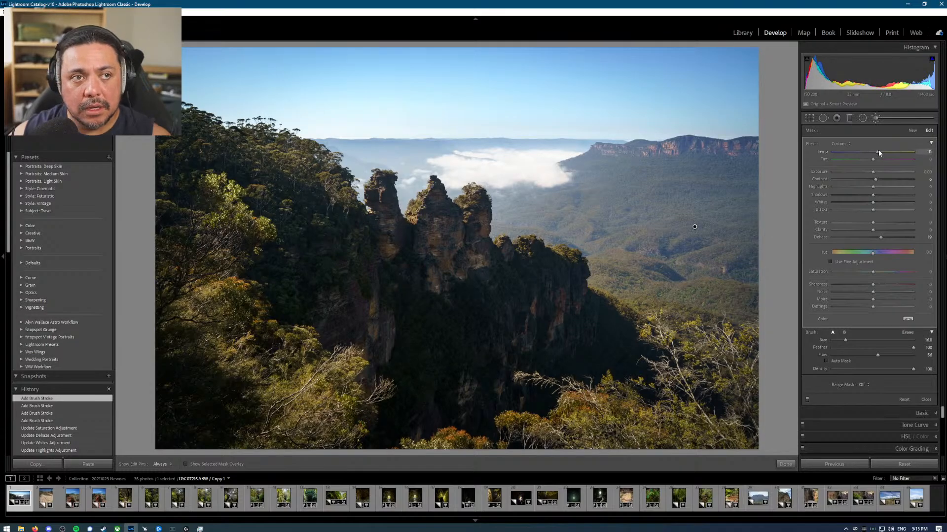
left_click_drag(878, 151, 878, 151)
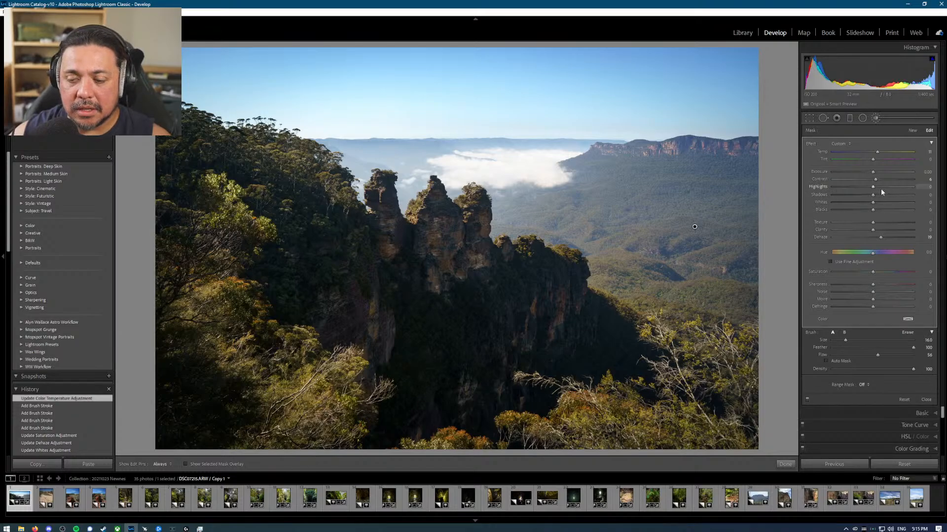
Step: Compare the edited cliff photo with its unedited version and close the adjustment brush
key("backslash")
key("backslash")
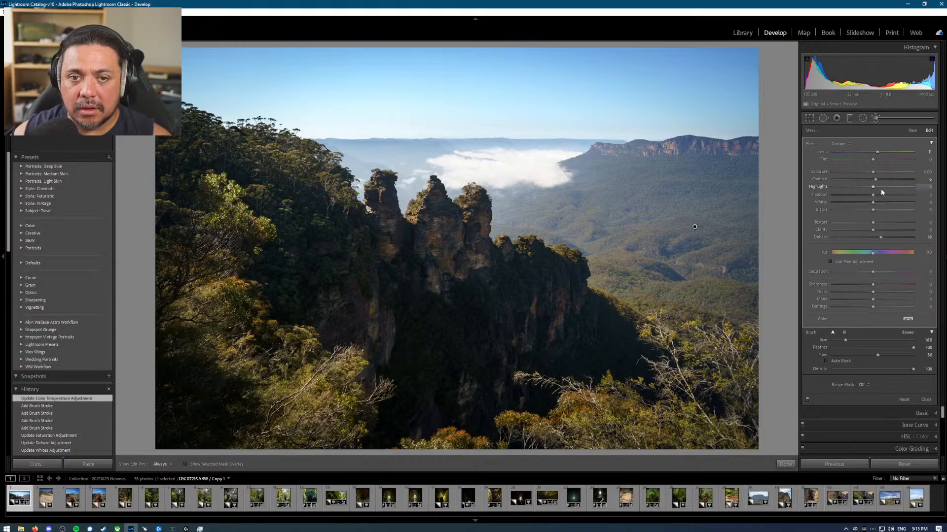
key("k")
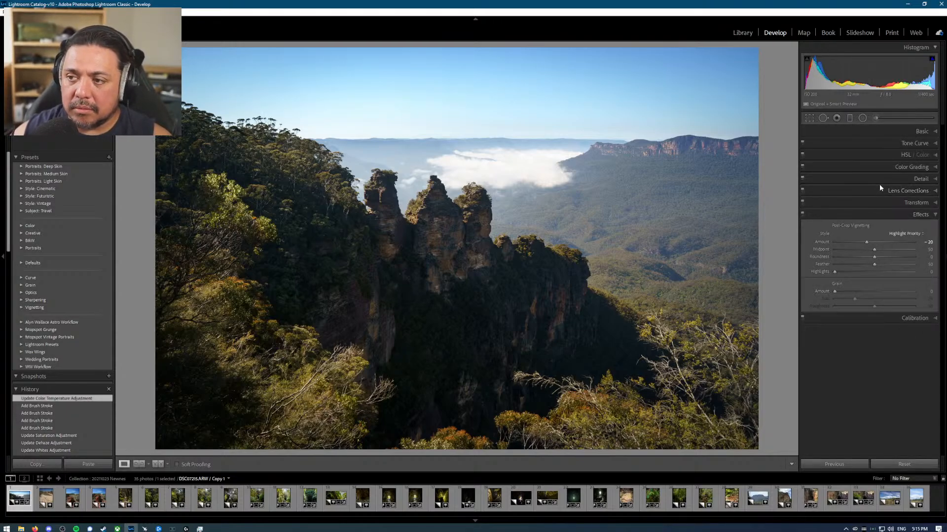
Step: Shape the tone curve with shadow and highlight points, lifting the black point and setting a shadow point at input 41, output 43
left_click(925, 144)
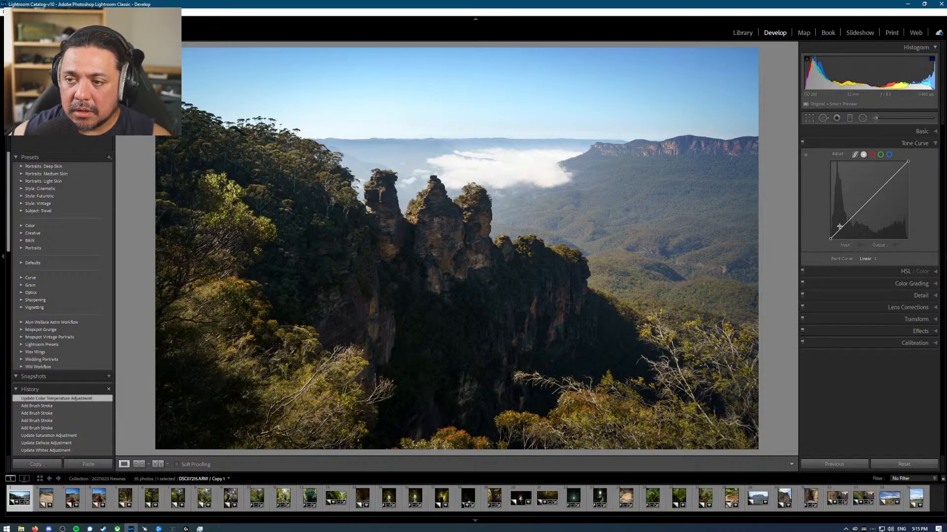
left_click_drag(850, 220, 852, 223)
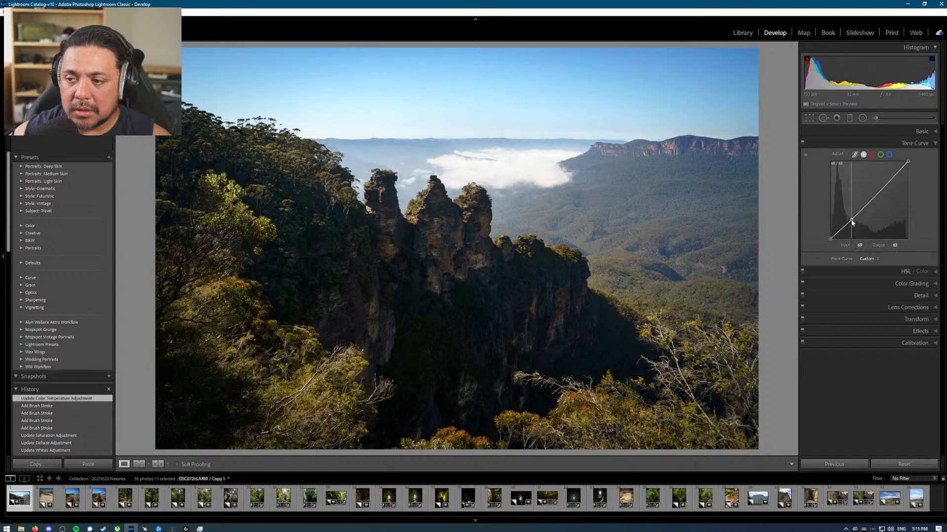
left_click(893, 175)
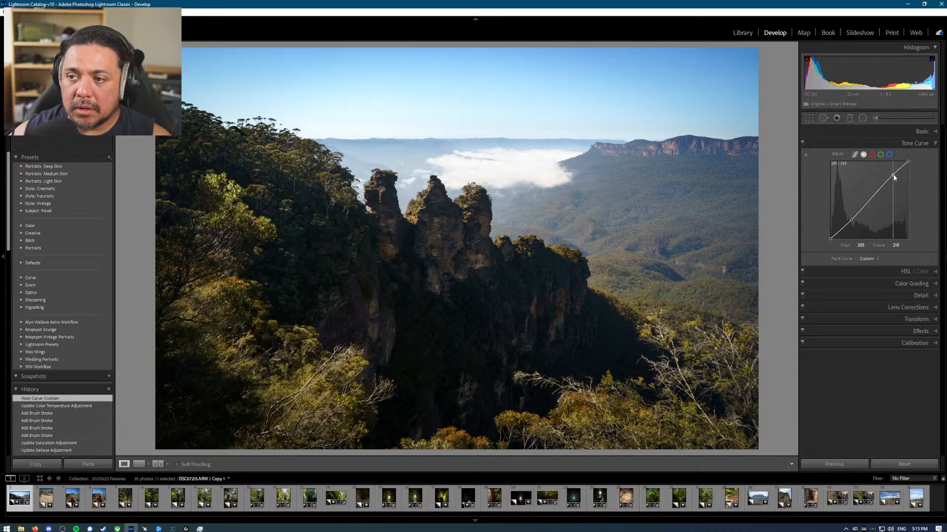
left_click(832, 238)
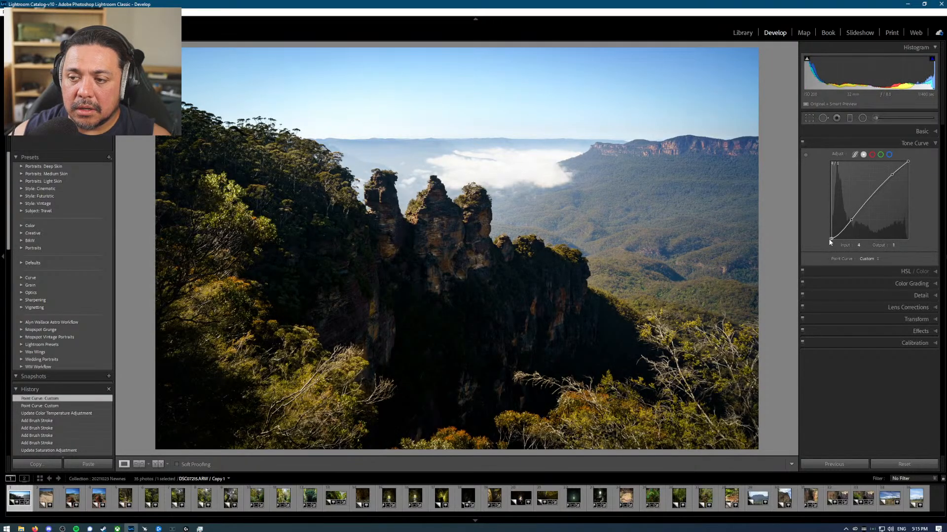
key("ctrl+z")
left_click_drag(830, 240, 843, 227)
left_click(843, 226)
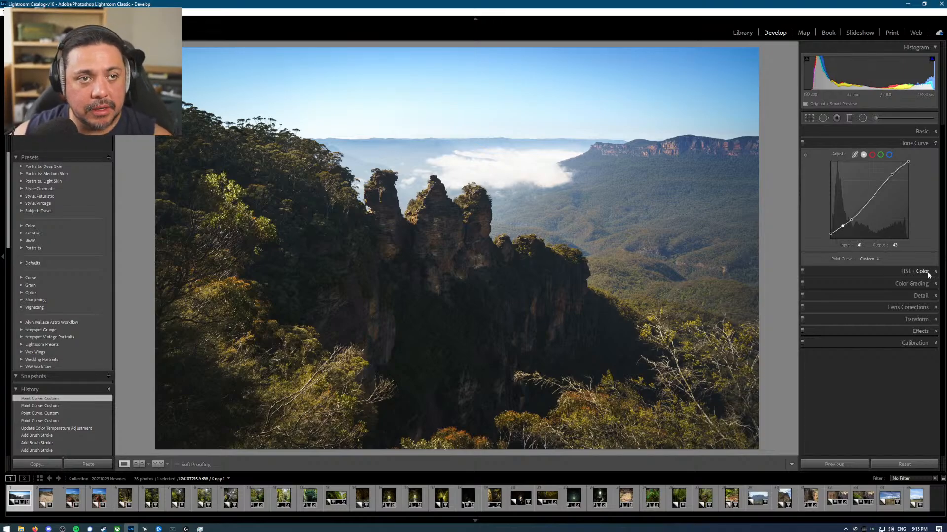
Step: Crop the photo to a 16 x 9 aspect ratio, reframe it lower and enlarge the frame to the image edges
key("r")
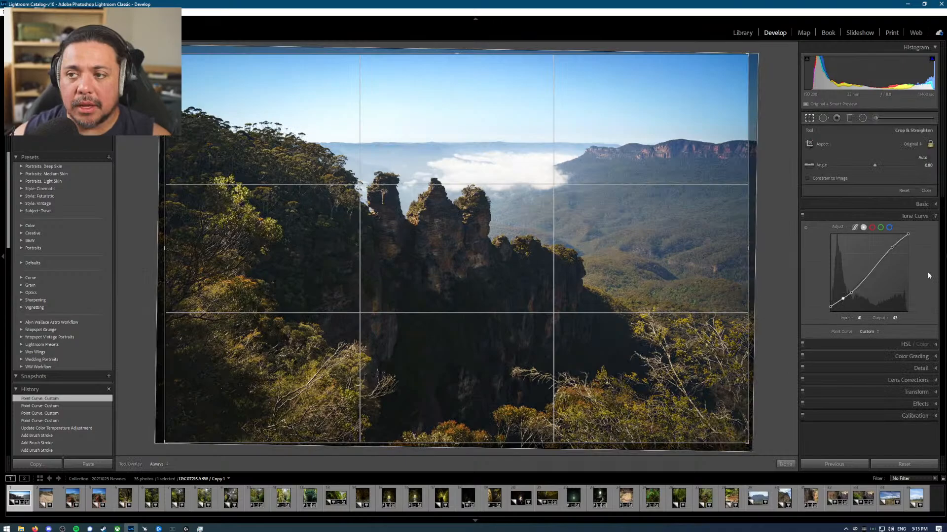
left_click(915, 144)
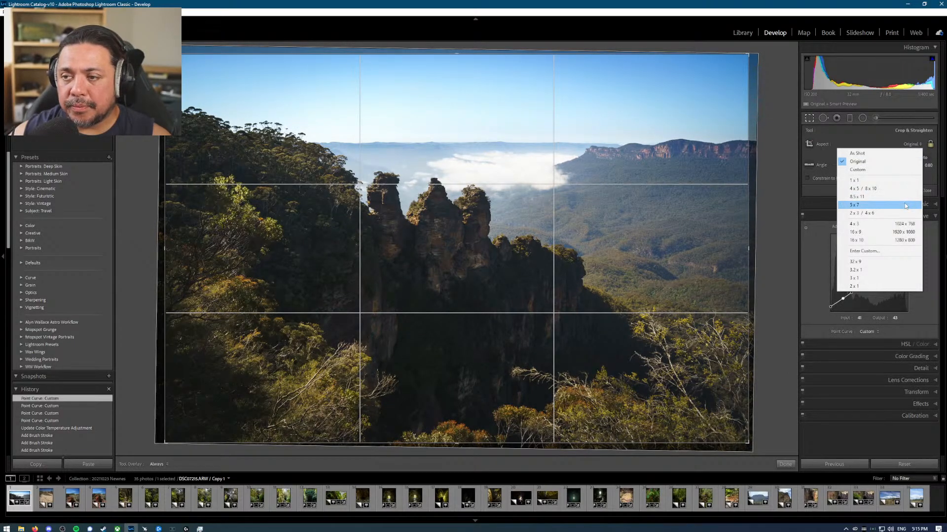
left_click(907, 231)
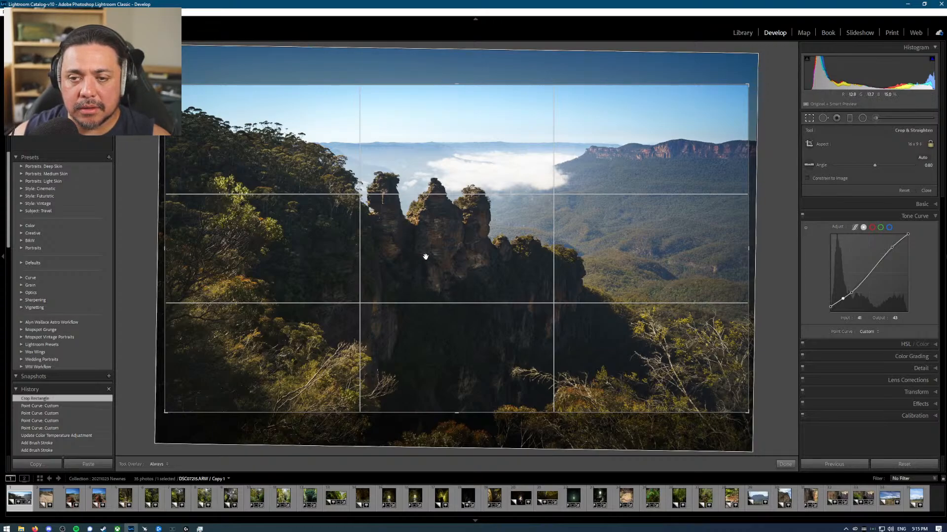
left_click_drag(425, 257, 440, 238)
left_click_drag(749, 413, 796, 429)
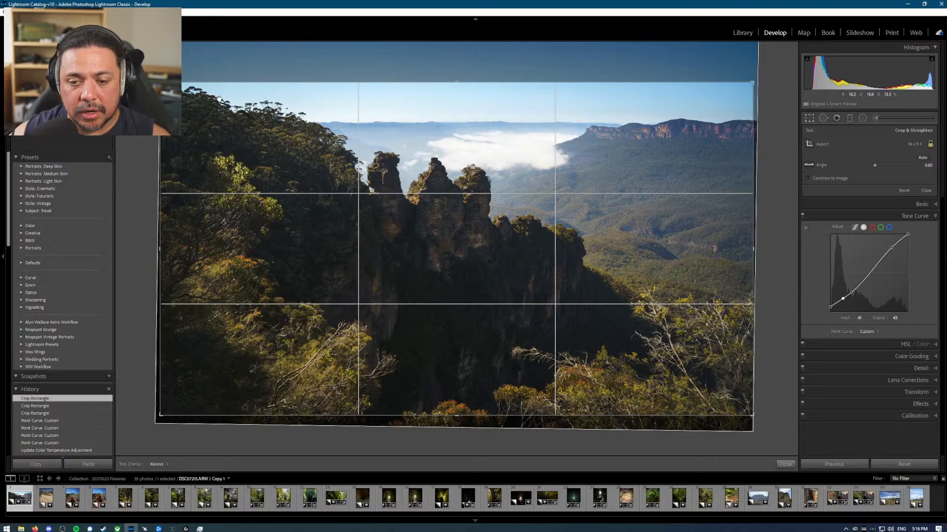
key("r")
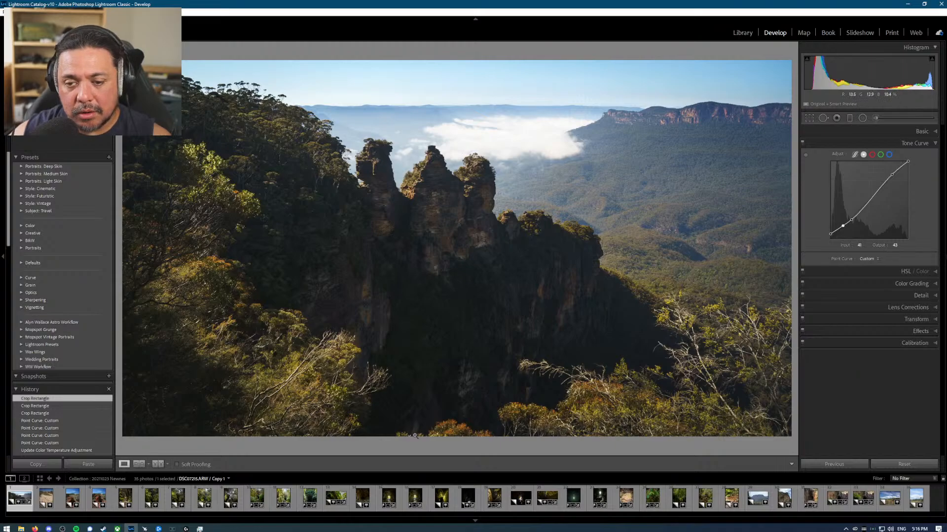
Step: Heal away the foliage poking in along the photo's lower edge beneath the cliff and inspect the retouched area up close
left_click(823, 118)
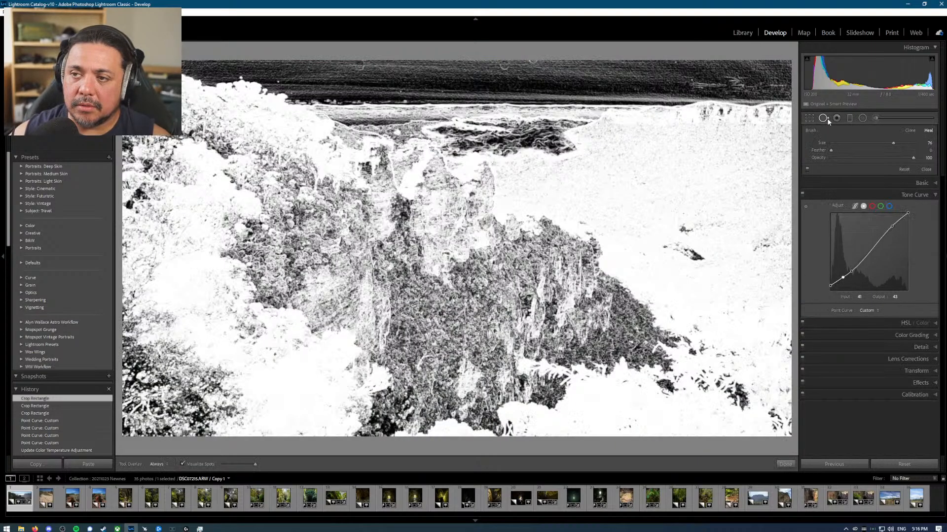
scroll(426, 447, "up", 3)
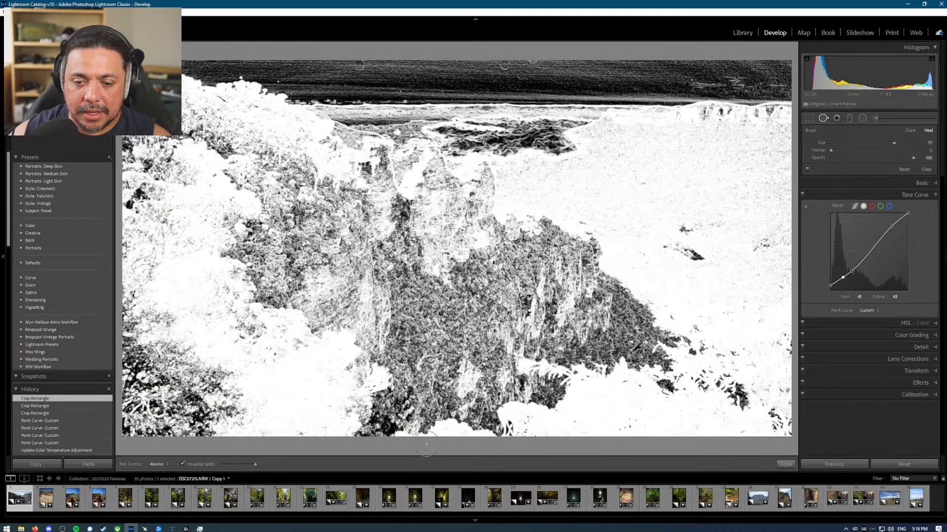
left_click(409, 433)
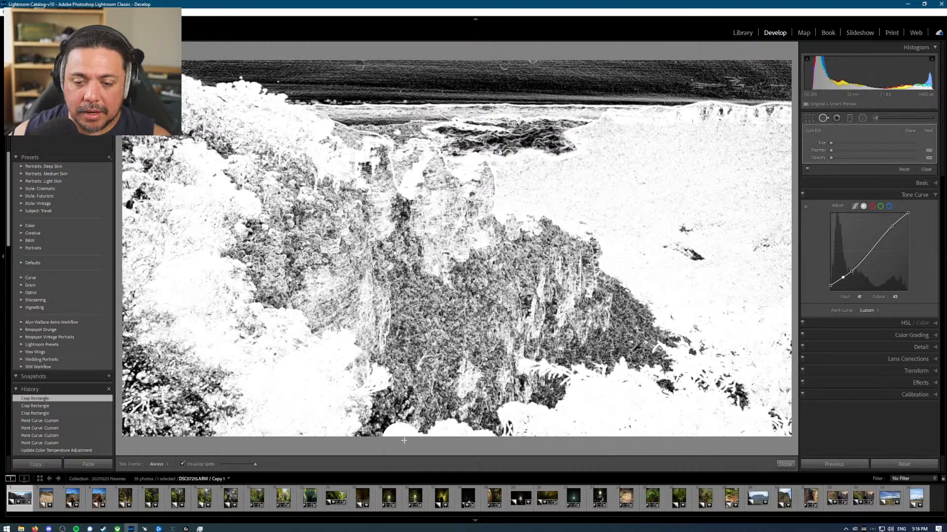
left_click_drag(423, 436, 481, 442)
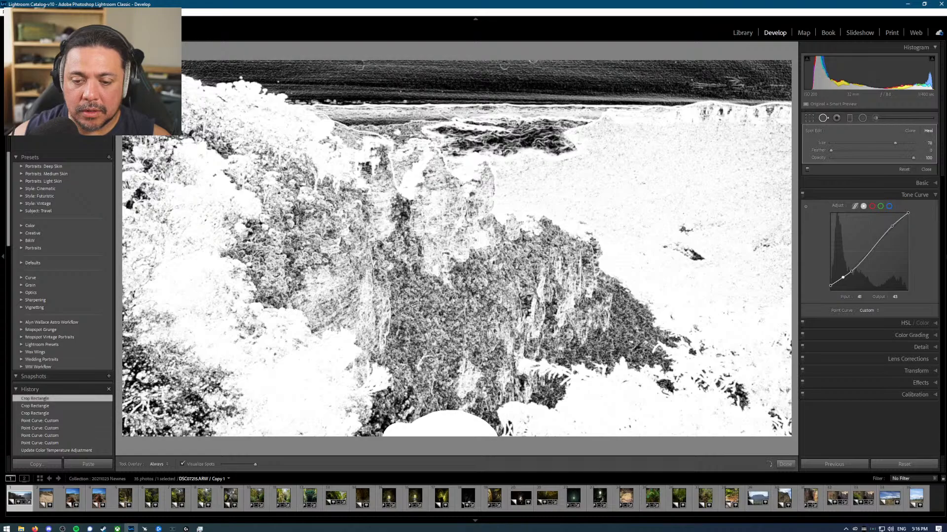
key("q")
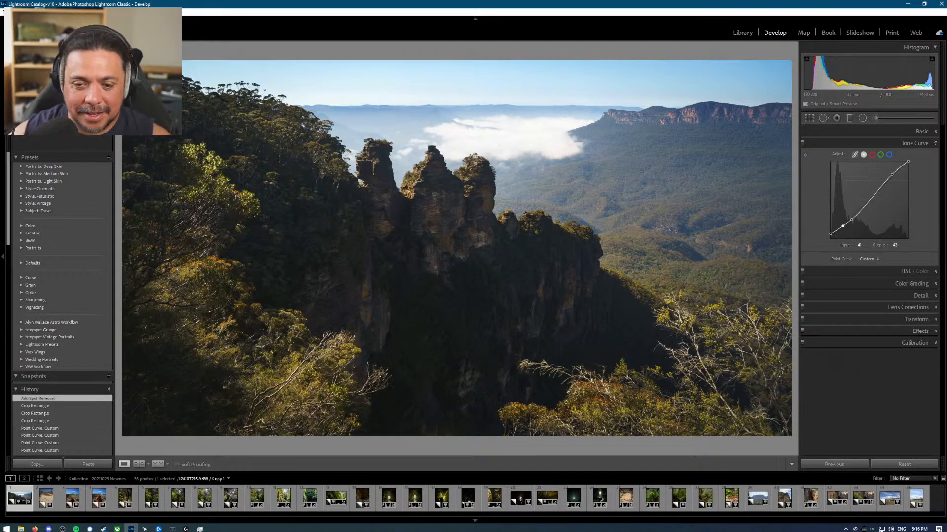
key("z")
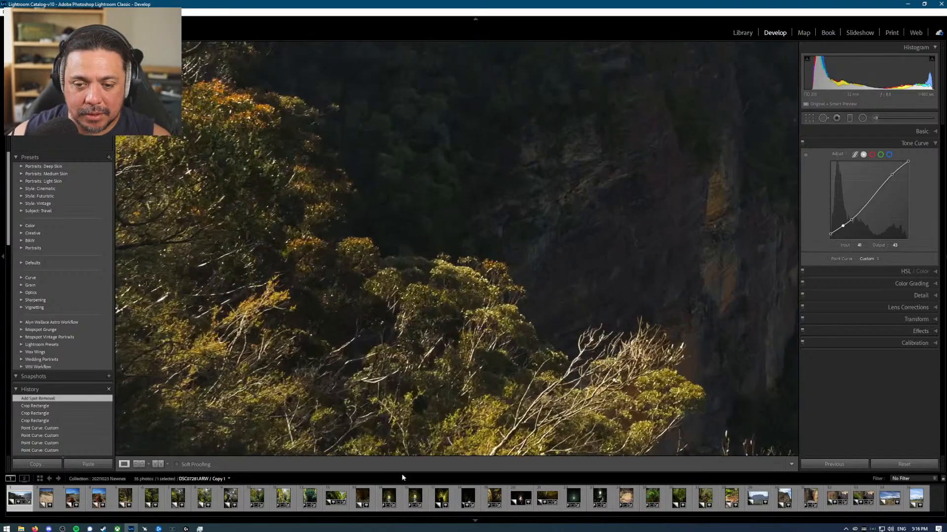
left_click_drag(676, 345, 271, 34)
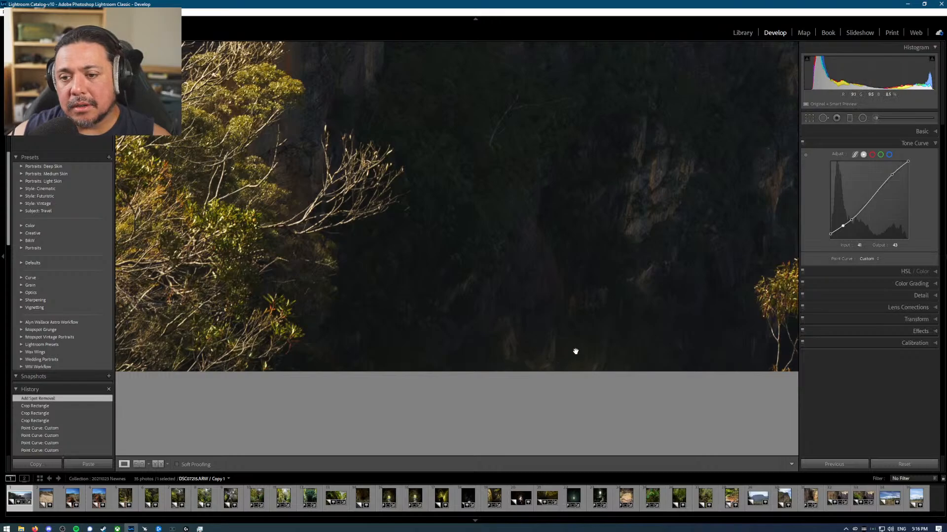
left_click(562, 235)
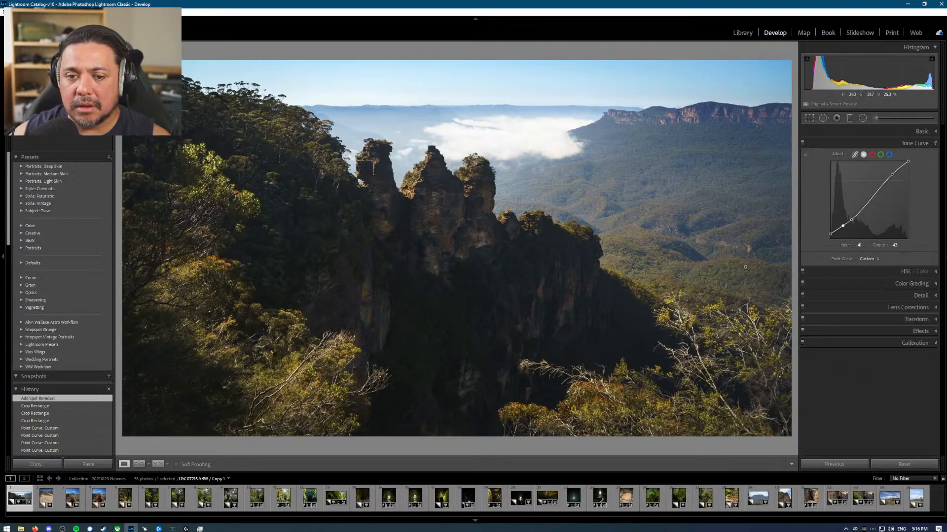
Step: Try a post-crop vignetting amount of -36 and undo it
left_click(920, 331)
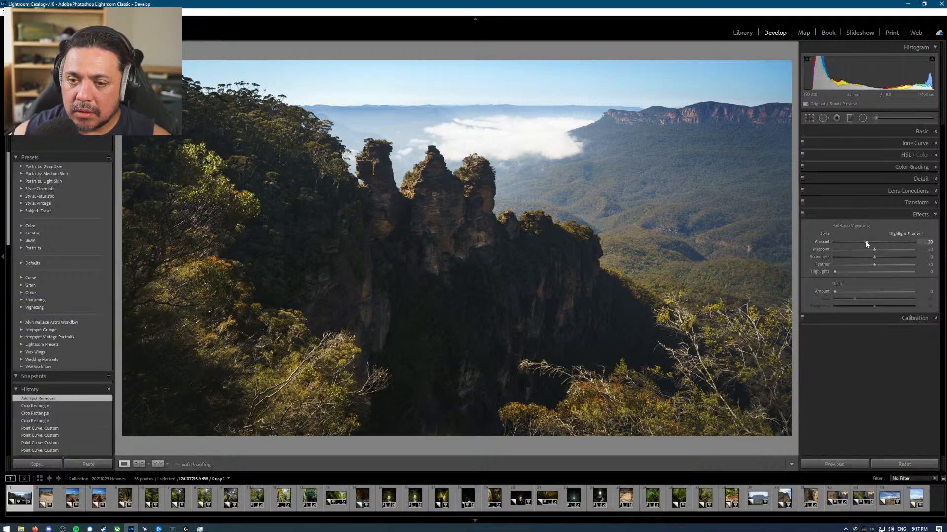
left_click_drag(866, 244, 860, 243)
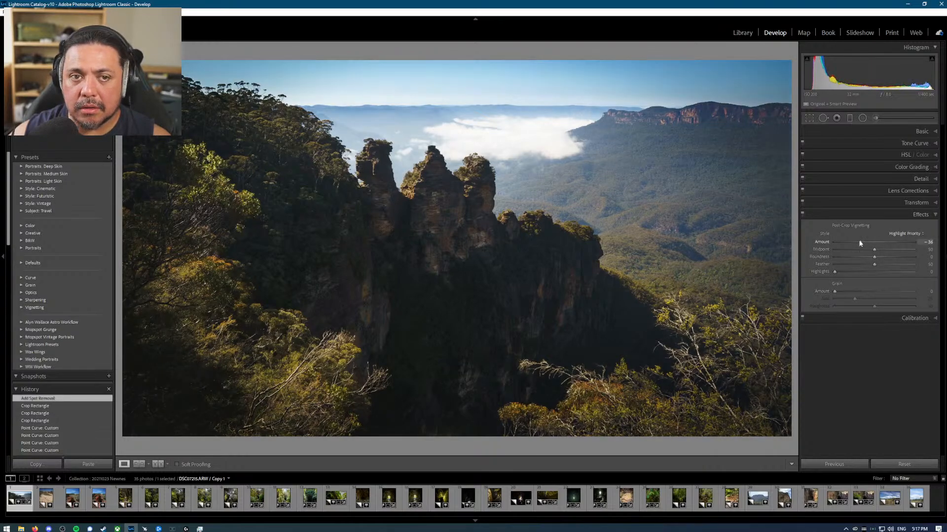
key("ctrl+z")
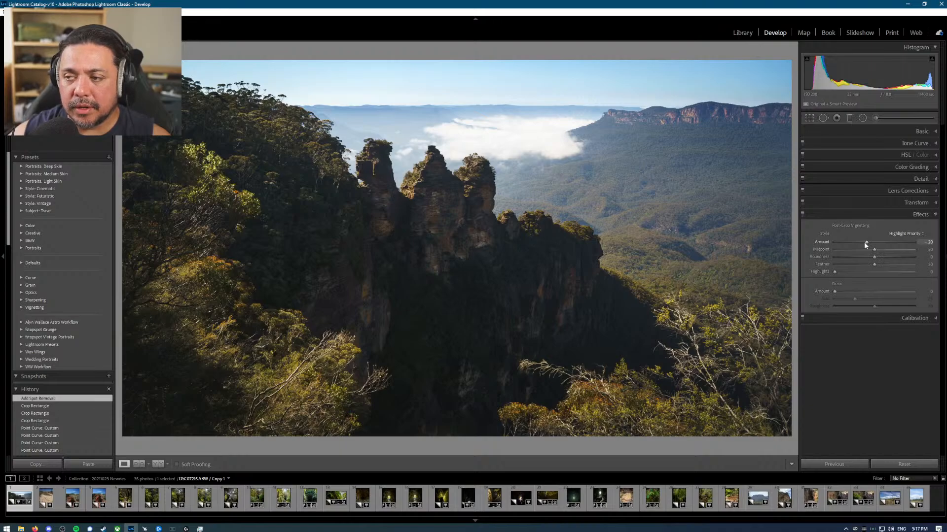
left_click(932, 215)
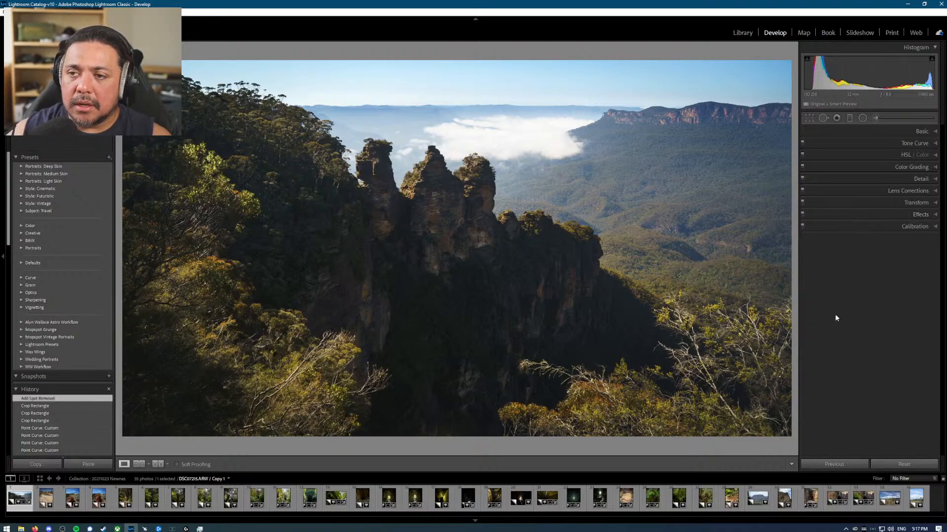
Step: Reselect the valley brush adjustment, set its Blacks to -17 and Shadows to -8, and close the brush
left_click(875, 118)
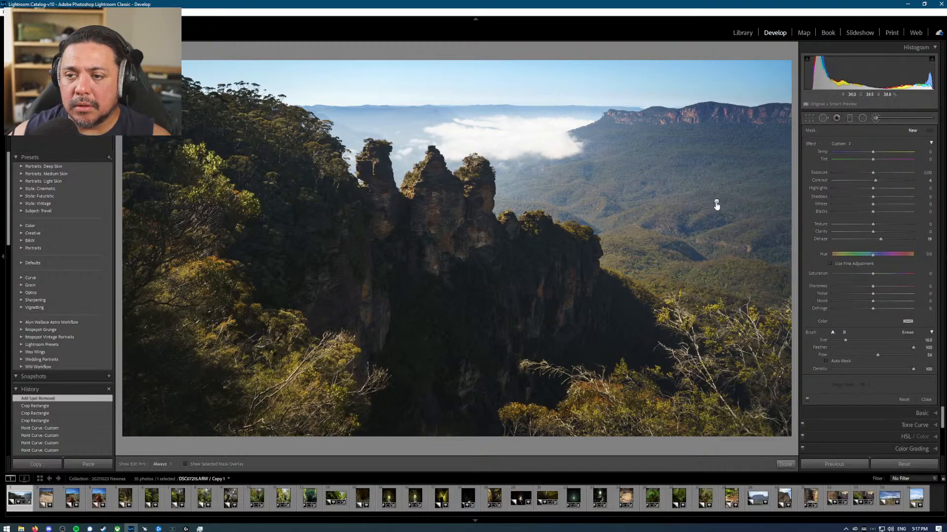
left_click(716, 202)
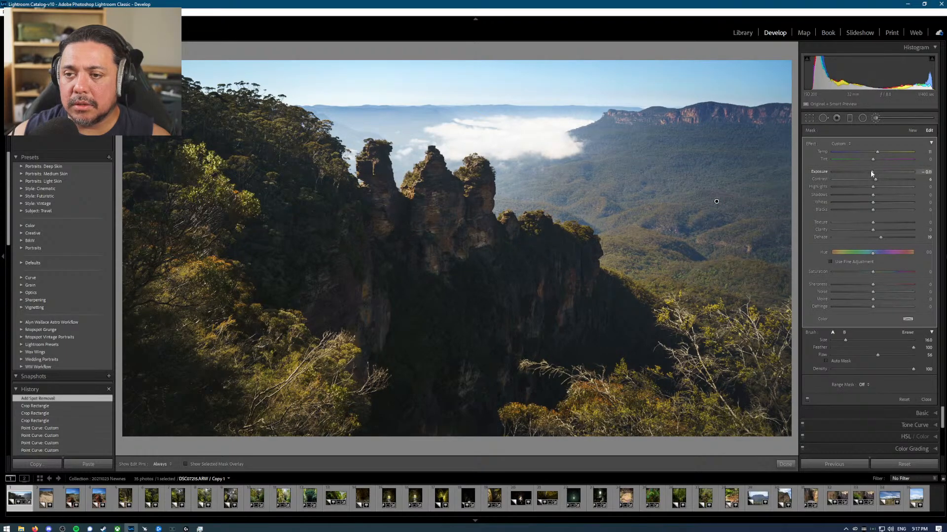
left_click_drag(871, 173, 870, 173)
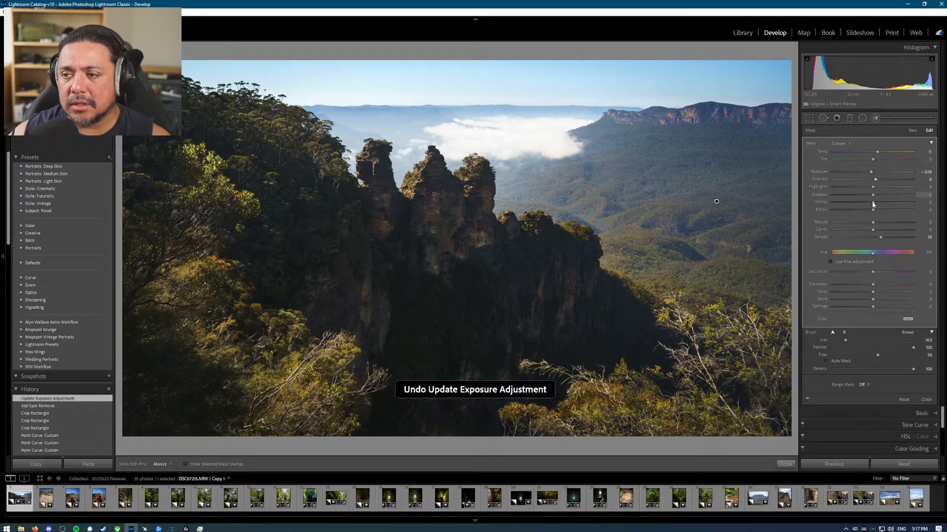
key("ctrl+z")
left_click_drag(872, 213, 869, 191)
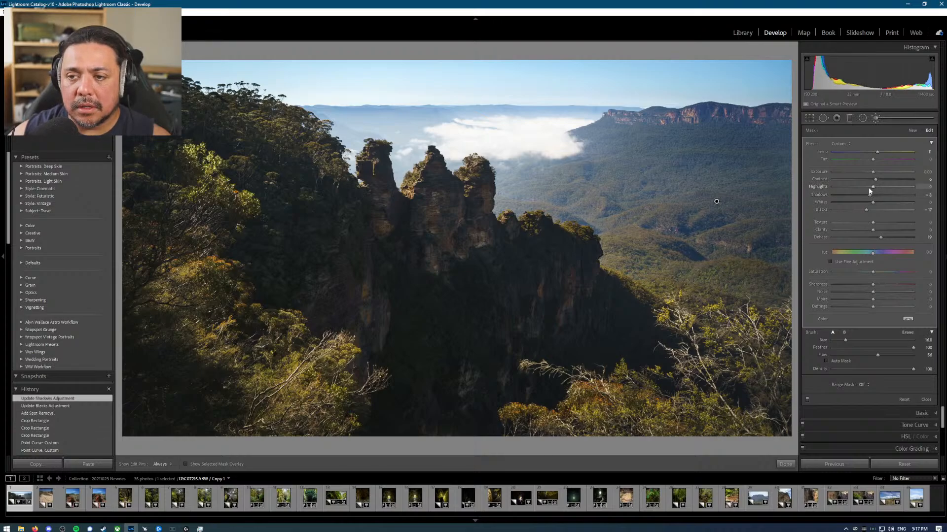
key("k")
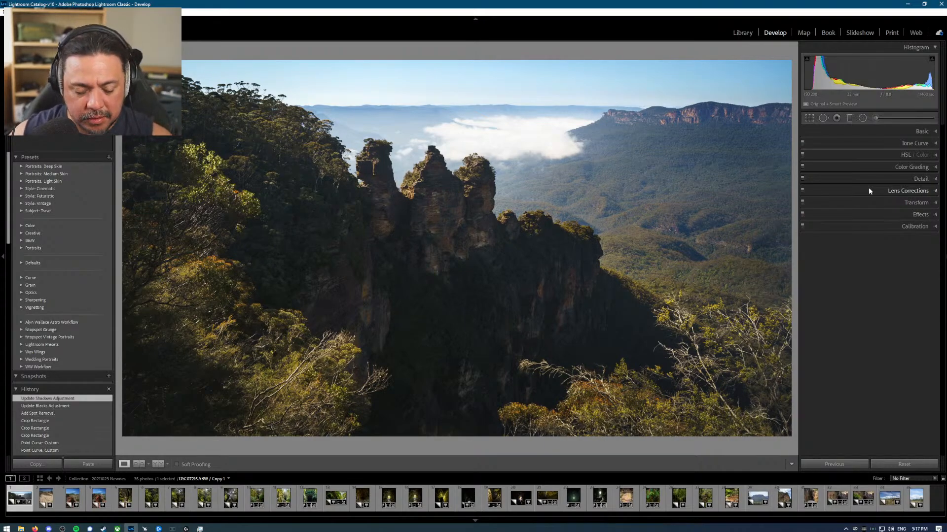
Step: Rate the finished photo two stars and open the glow worm tunnel photo DSC07299.ARW from the library grid
key("2")
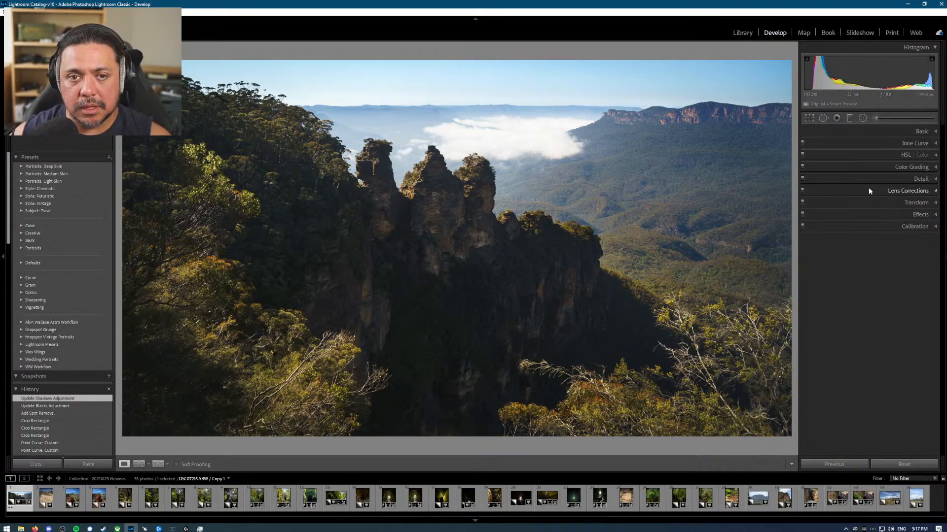
key("g")
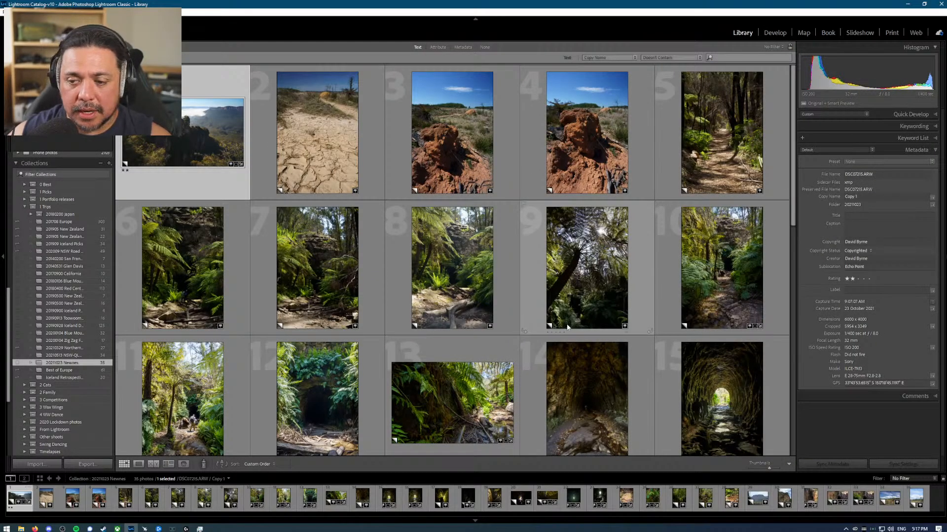
scroll(566, 326, "down", 3)
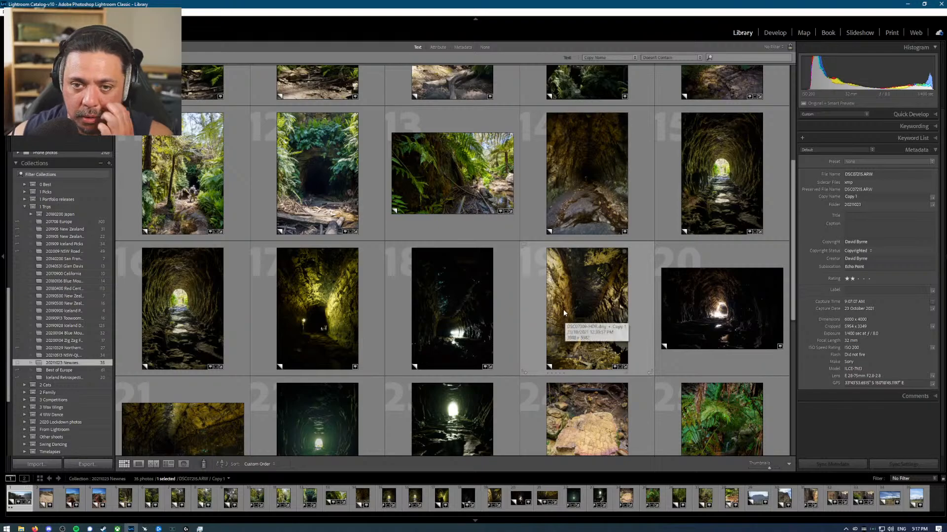
scroll(540, 295, "up", 1)
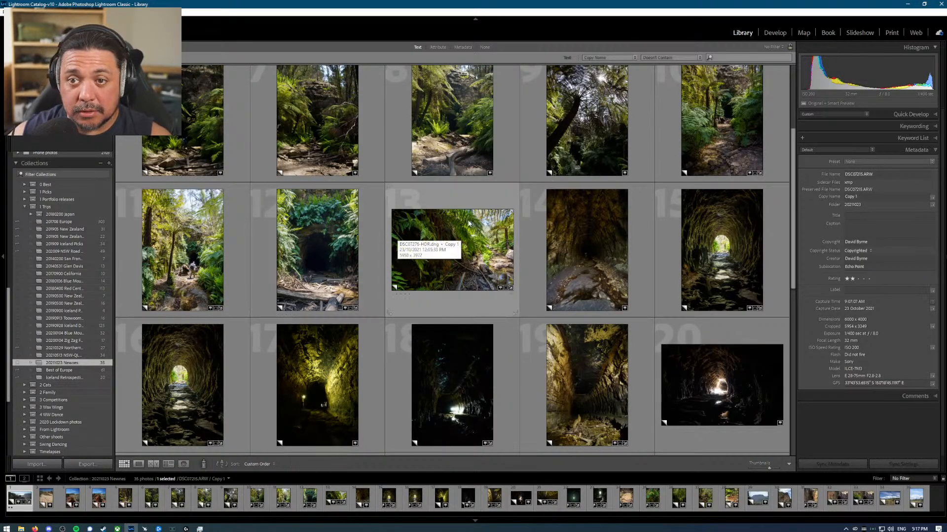
scroll(468, 224, "down", 2)
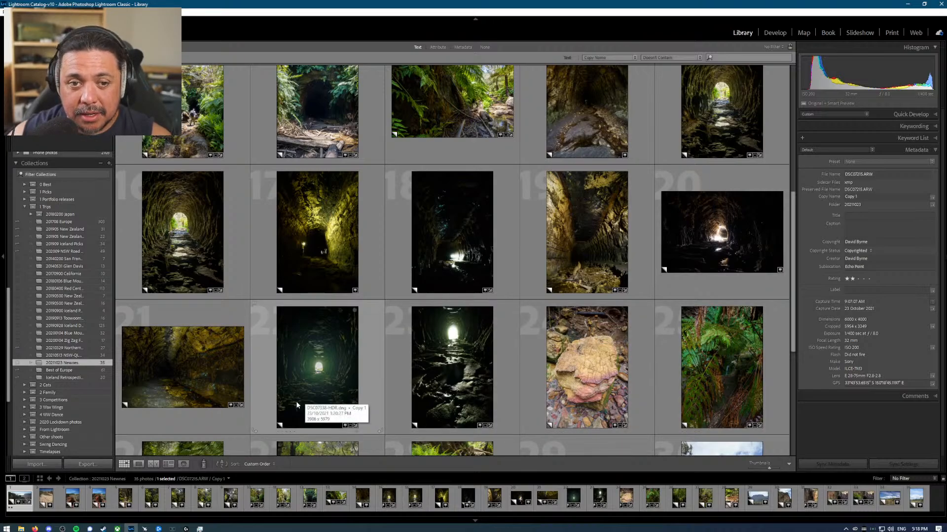
double_click(467, 221)
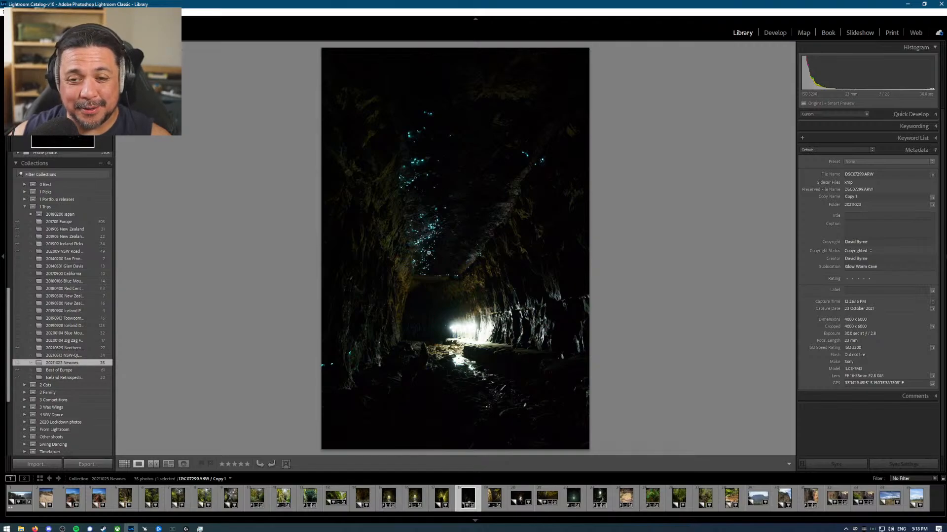
Step: Check the glow worm detail in DSC07299.ARW, compare it with the neighbouring tunnel photos, and open DSC07324.ARW for developing
left_click(409, 213)
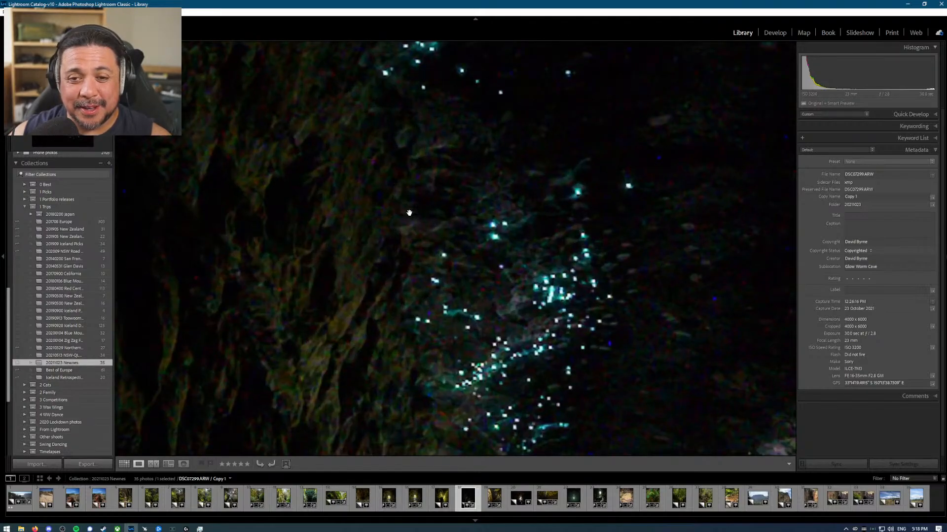
left_click(559, 267)
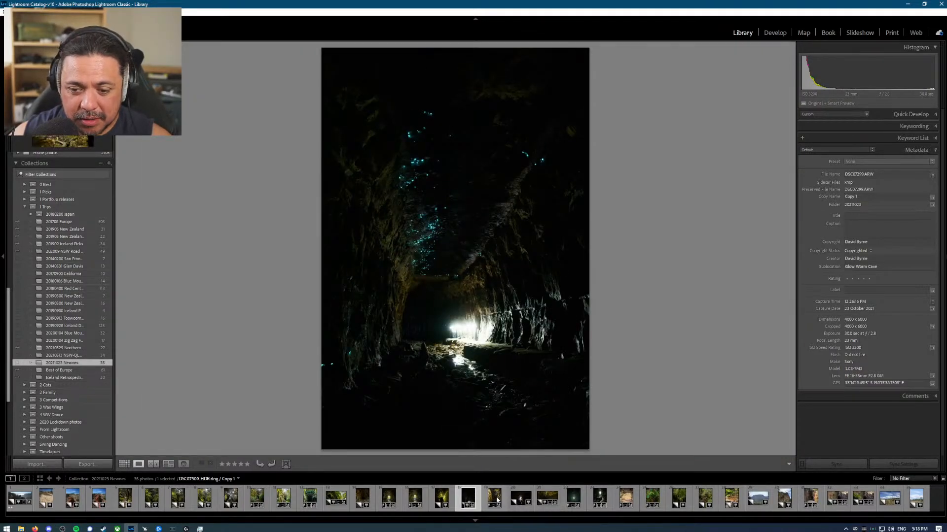
left_click(545, 500)
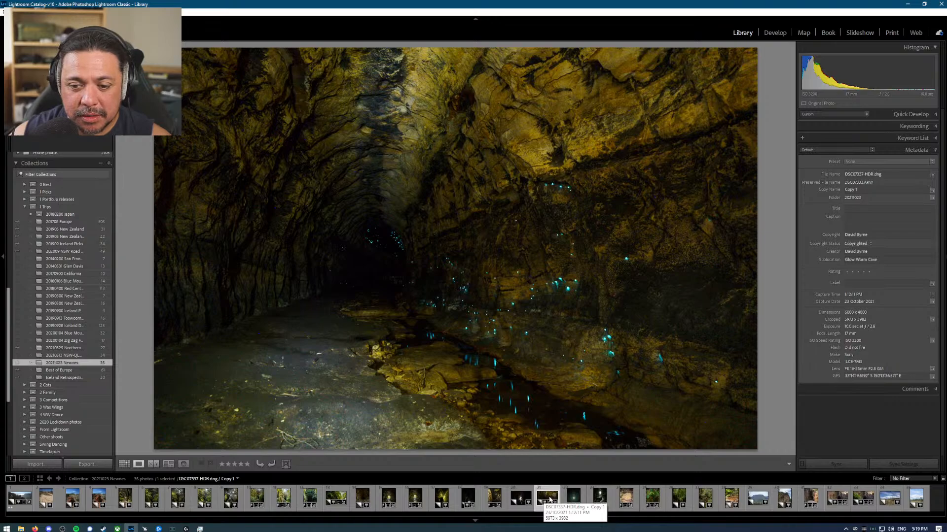
left_click(514, 500)
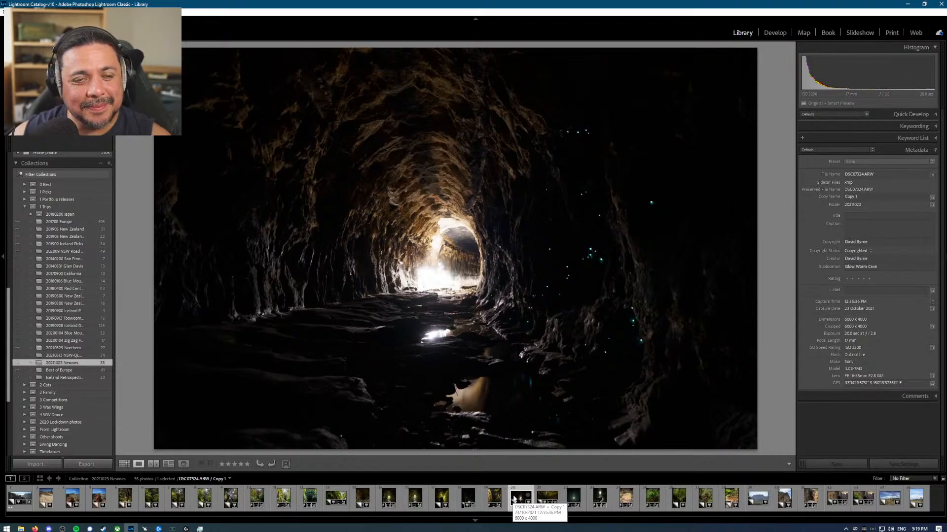
key("d")
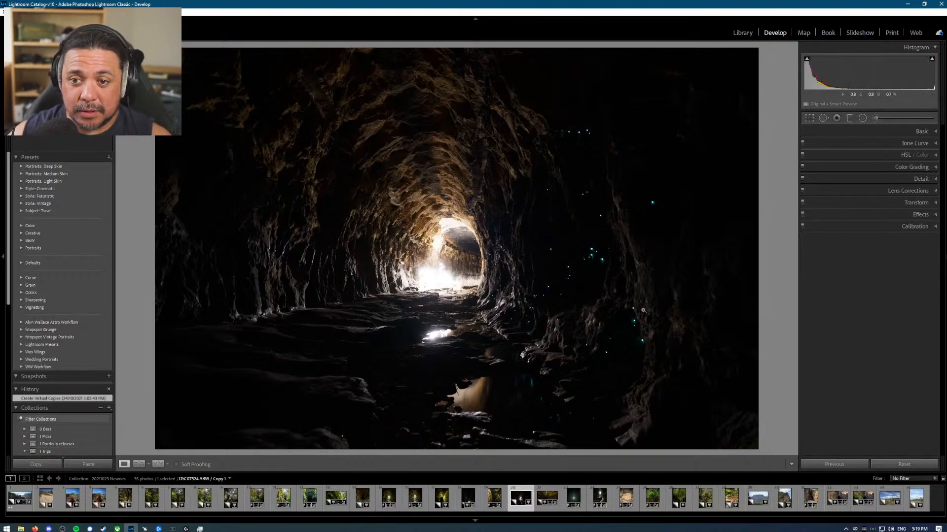
Step: Inspect the glow worms up close, then set the tunnel photo's Exposure to +0.61 and Shadows to +38
left_click(646, 283)
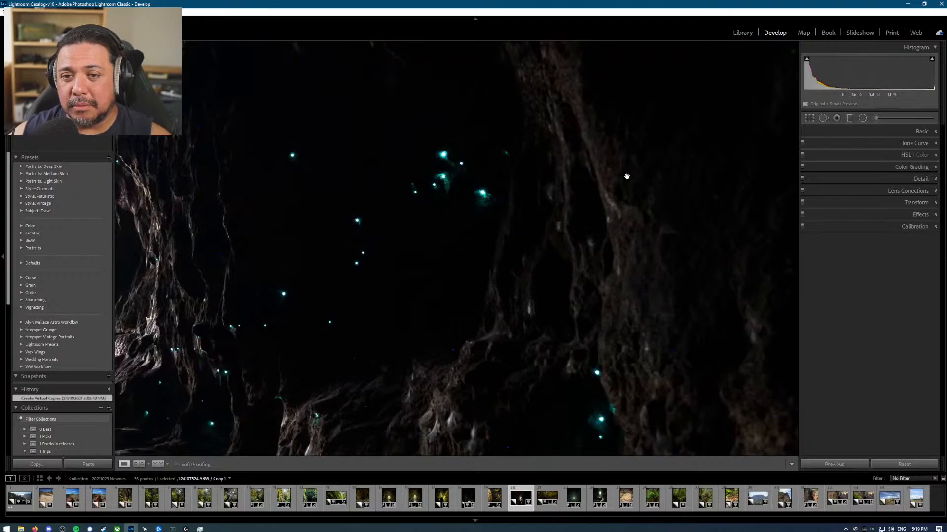
left_click_drag(625, 218, 623, 337)
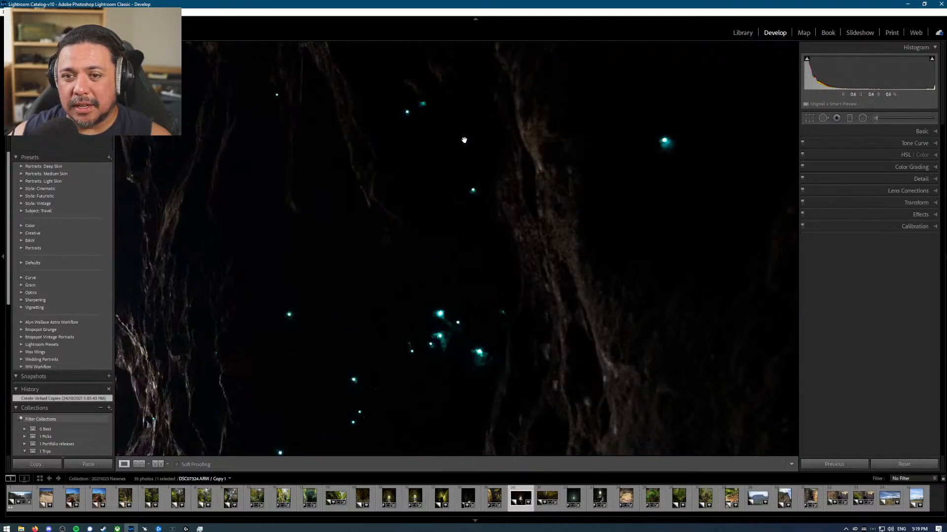
left_click(576, 262)
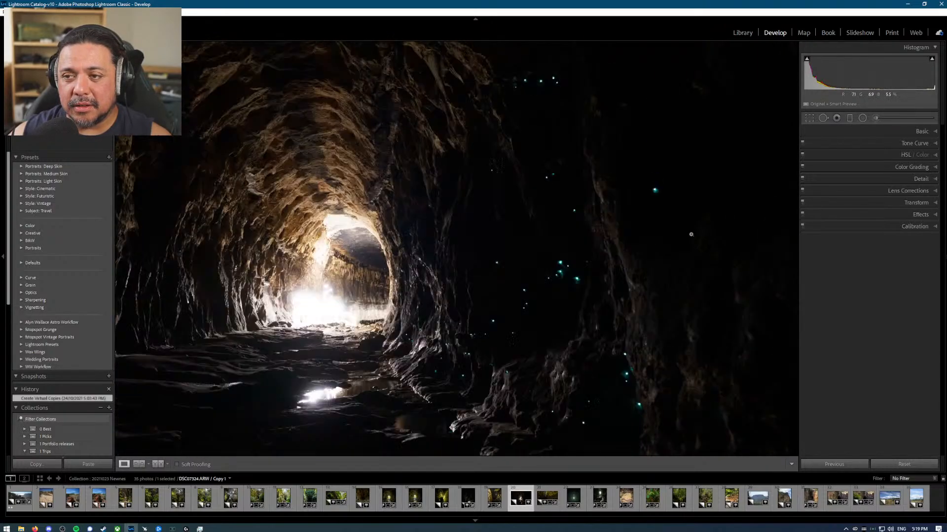
left_click(917, 135)
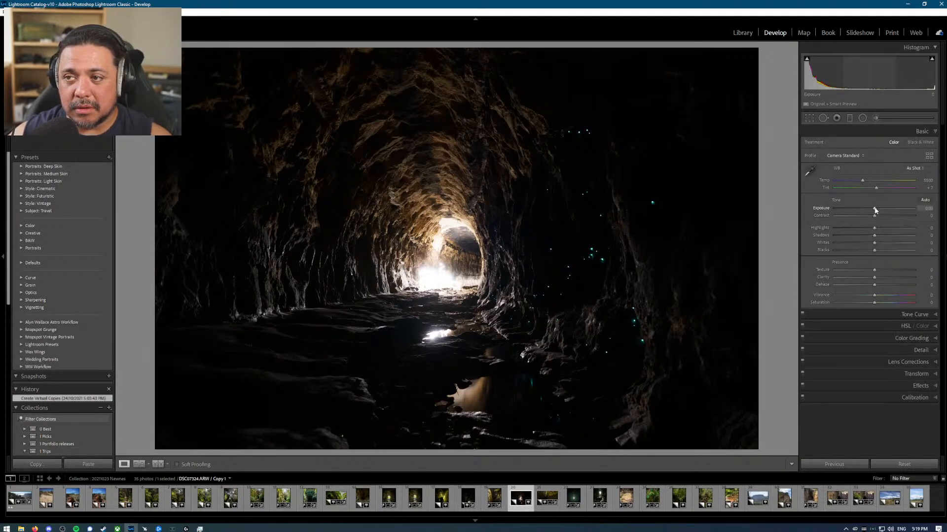
left_click_drag(874, 210, 880, 208)
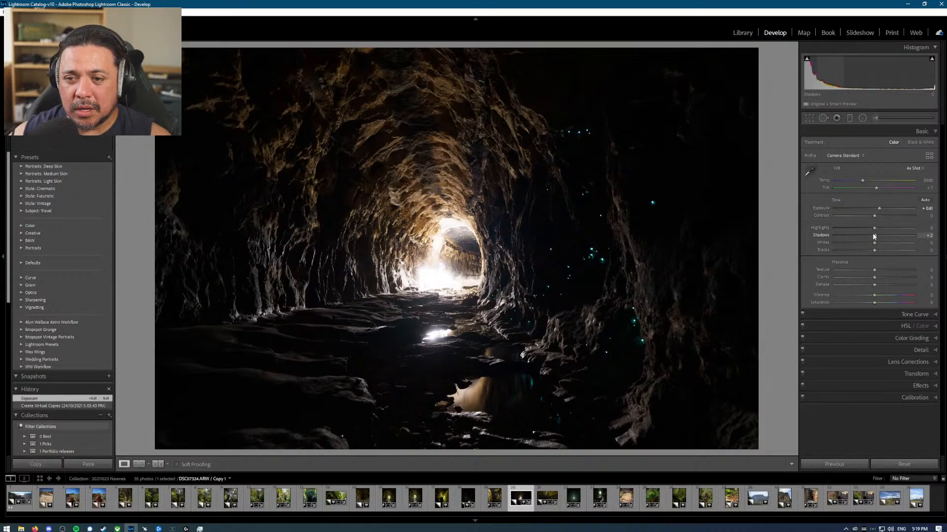
mouse_move(874, 235)
left_mouse_down()
mouse_move(895, 236)
mouse_move(888, 236)
left_mouse_up()
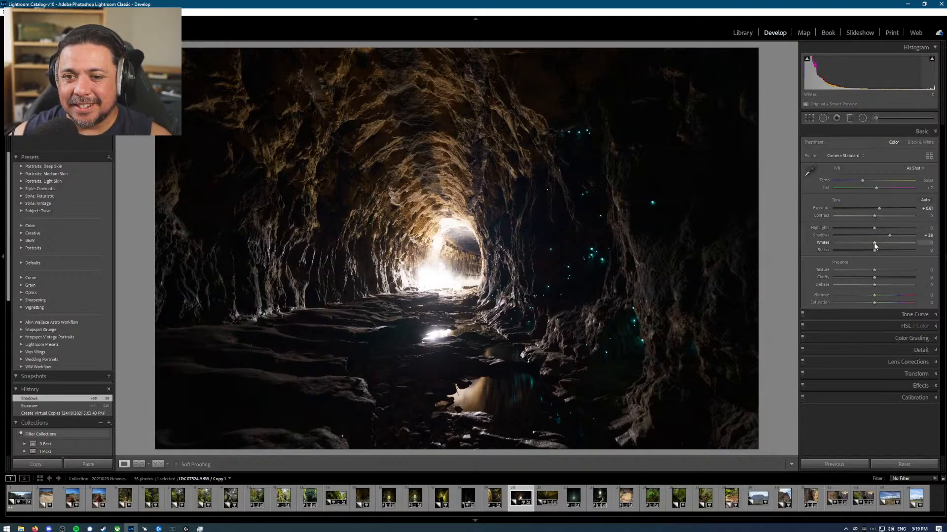
Step: Try raising the photo's Whites to +21 and undo it
left_click_drag(875, 246, 883, 246)
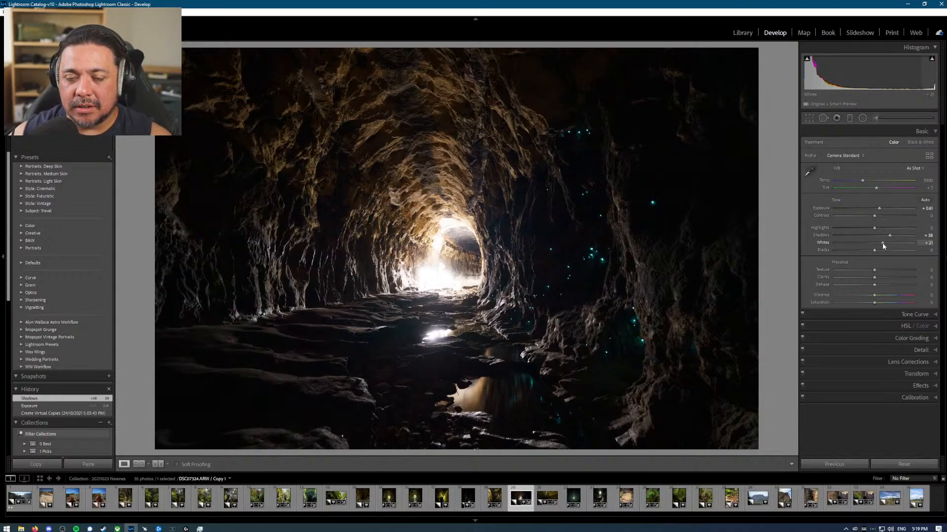
key("ctrl+z")
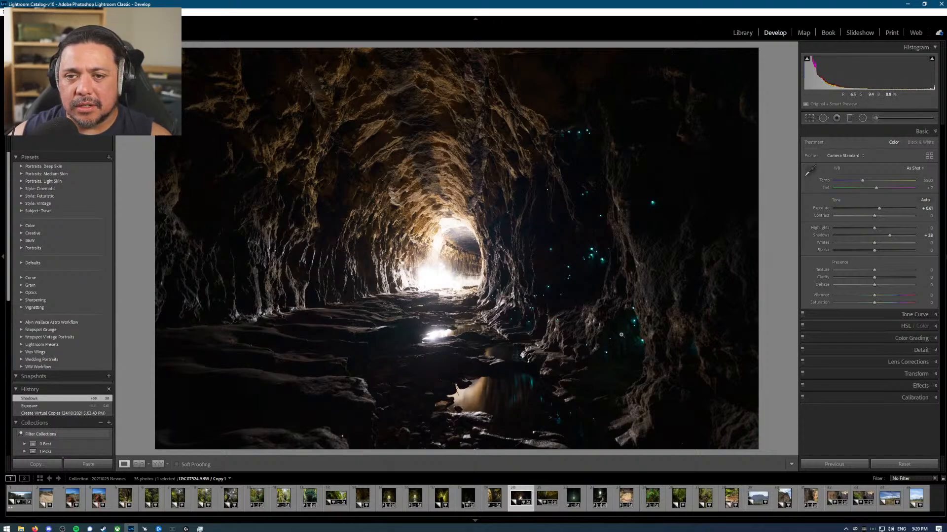
Step: Crop the tunnel photo to the 4 x 5 / 8 x 10 aspect, tightening the frame slightly around the tunnel and glow worms
key("r")
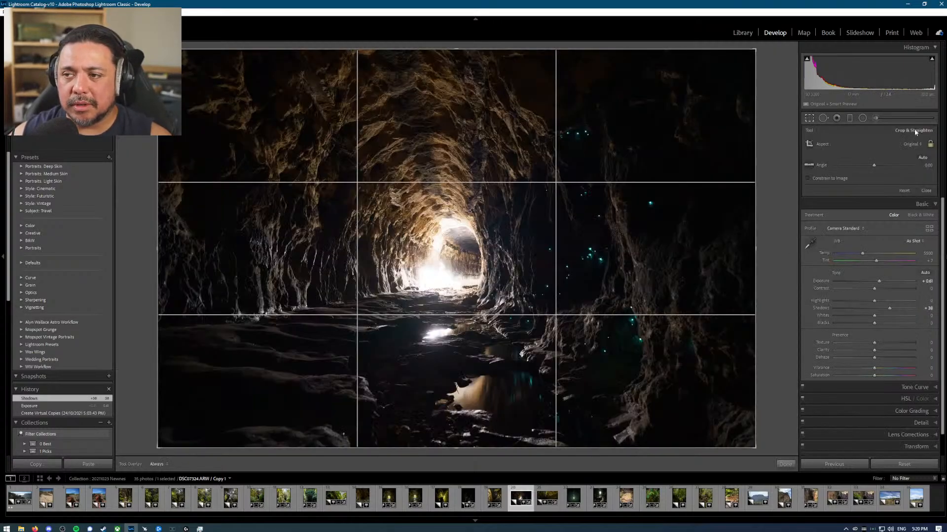
left_click(911, 144)
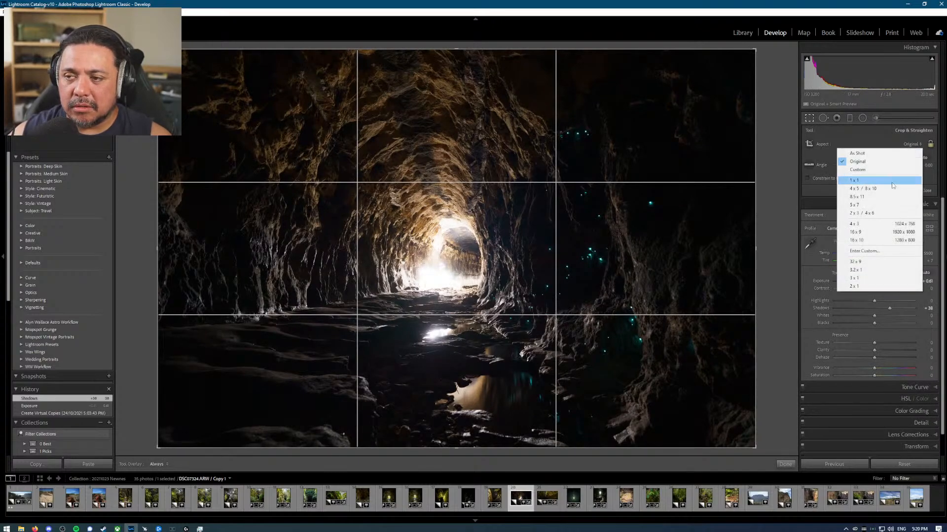
left_click(888, 189)
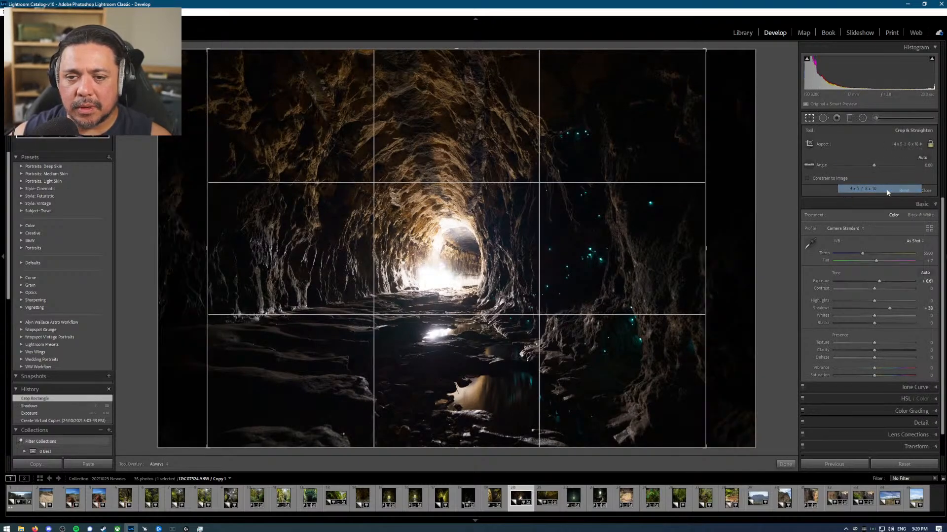
left_click_drag(504, 228, 508, 260)
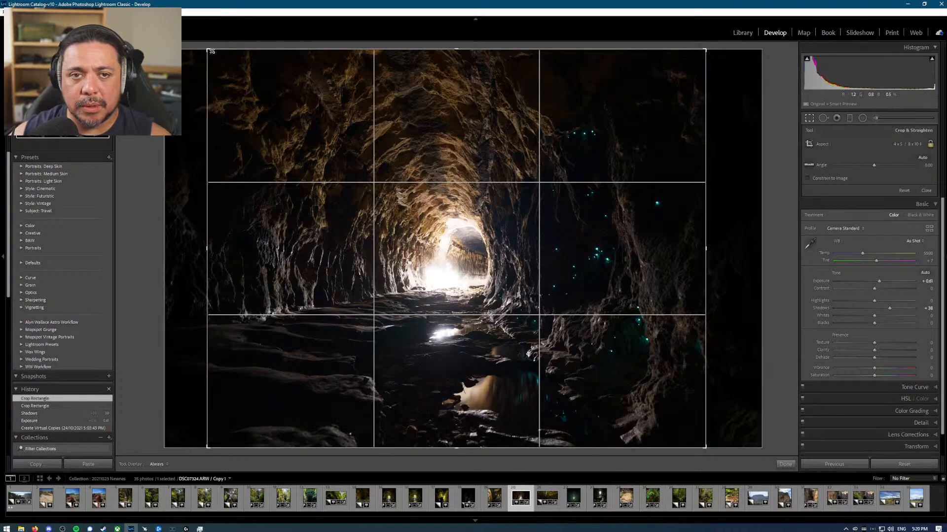
left_click_drag(212, 51, 220, 52)
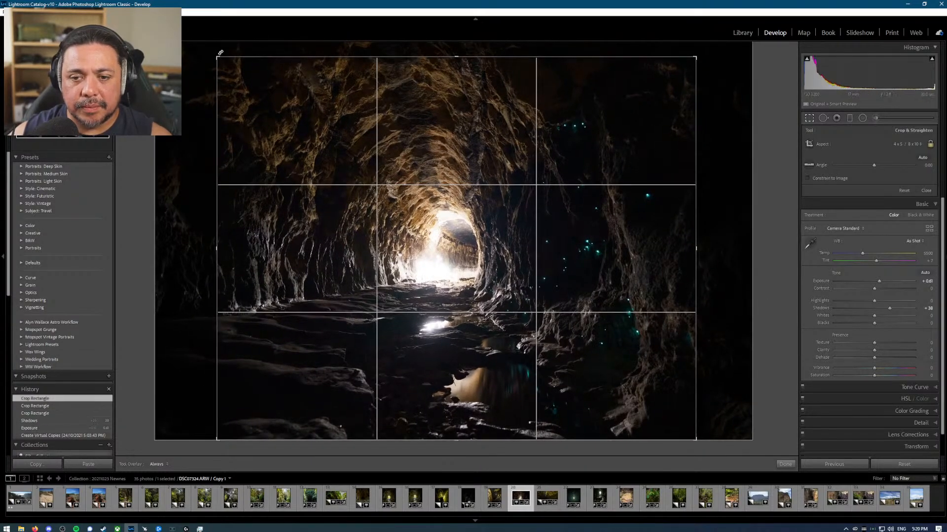
key("Return")
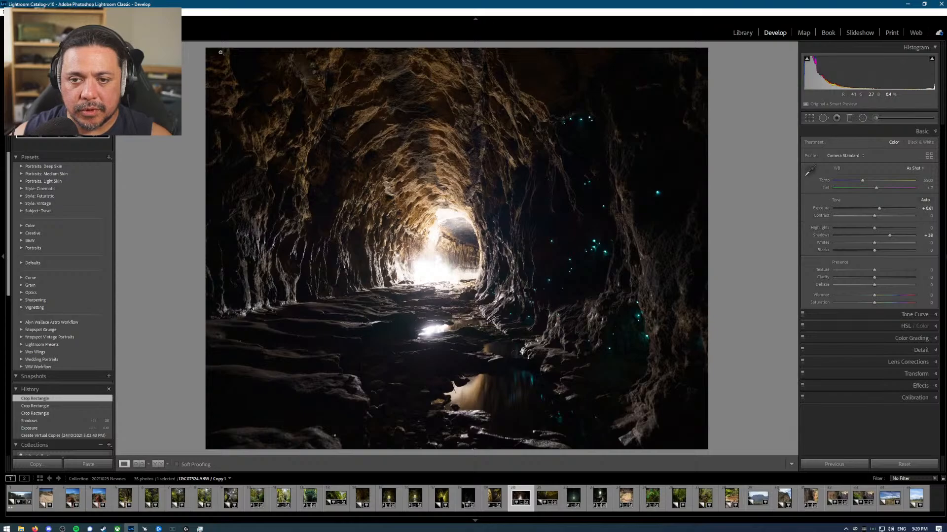
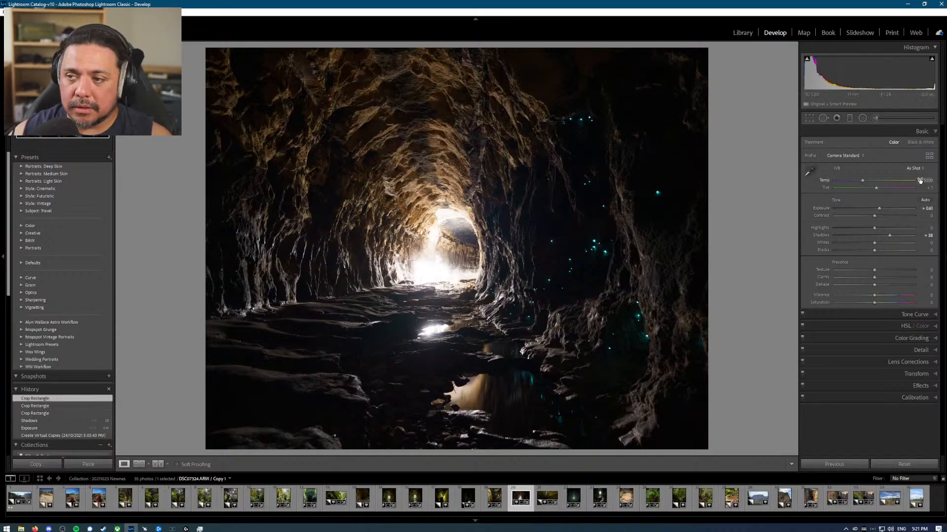
Step: Add a tall radial filter centred on the glow worms, reset its effect settings, and invert it to affect the inside
left_click(862, 119)
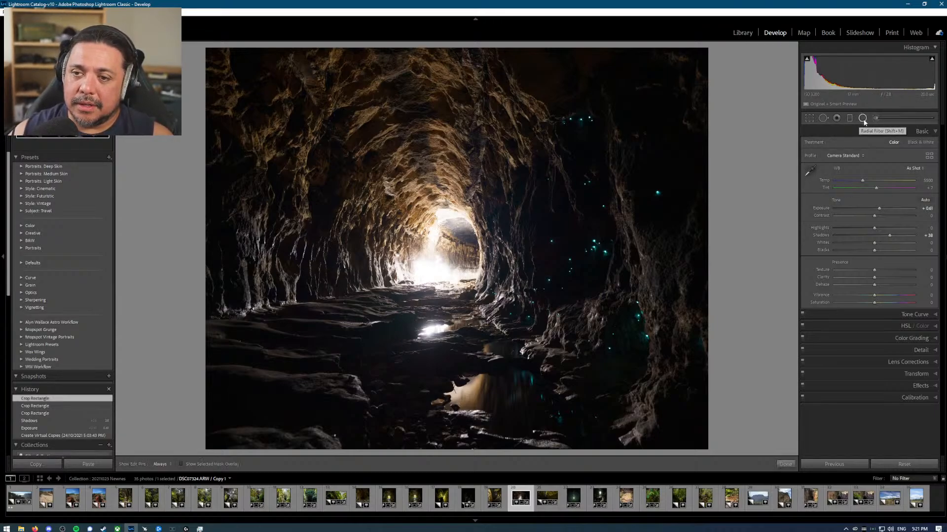
mouse_move(597, 251)
left_mouse_down()
mouse_move(671, 338)
mouse_move(733, 456)
left_mouse_up()
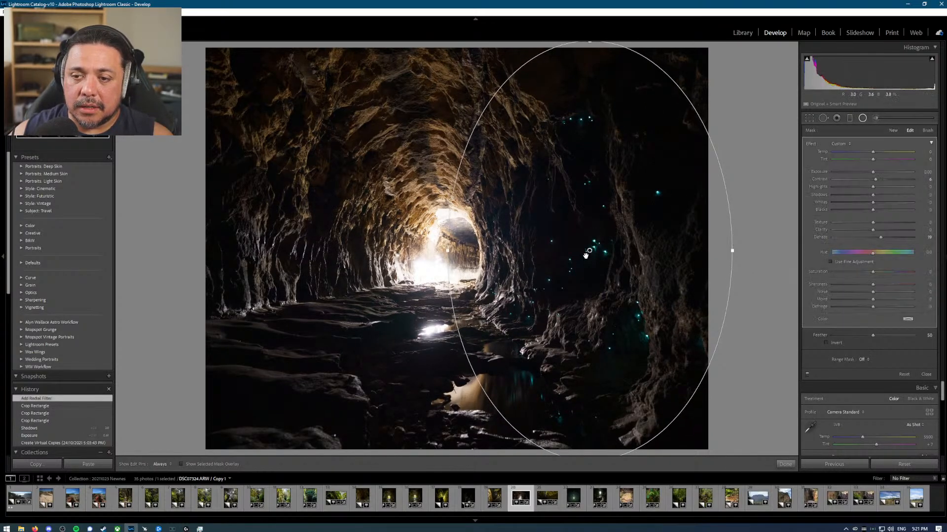
left_click_drag(588, 255, 596, 253)
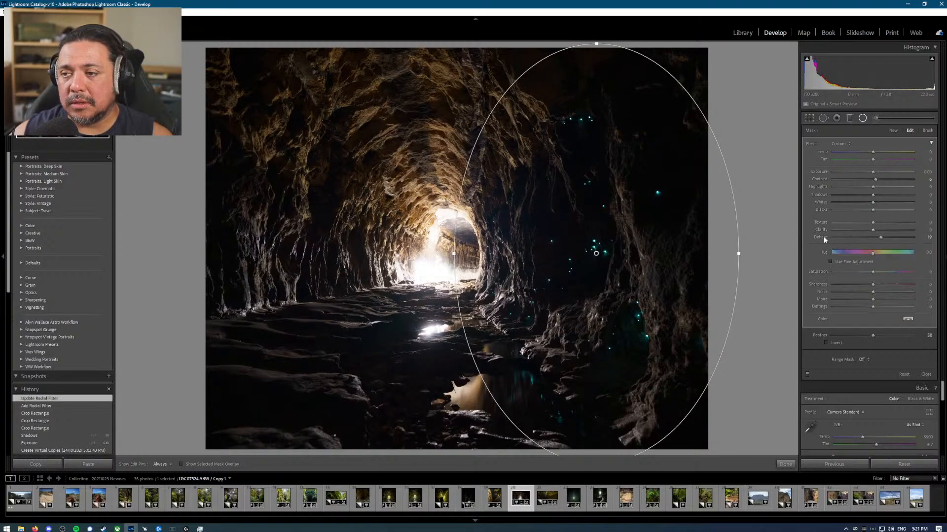
double_click(810, 146)
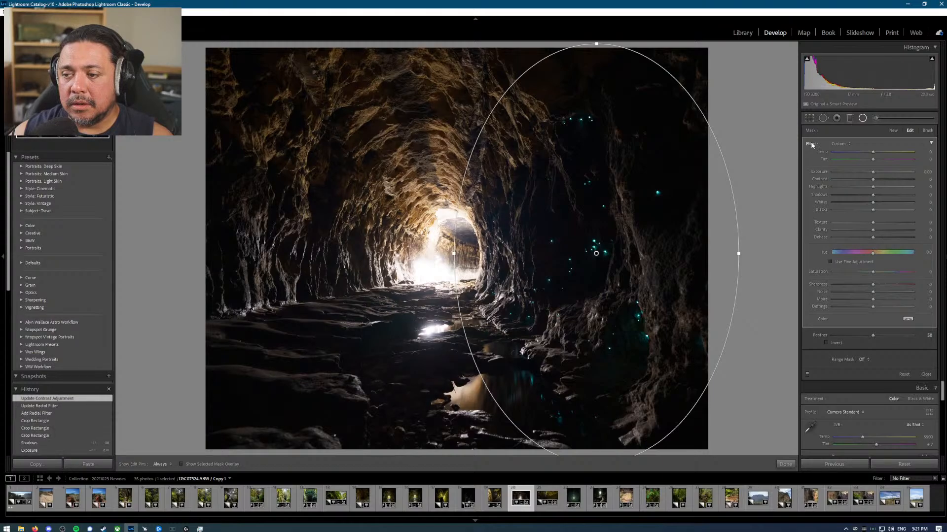
left_click(826, 343)
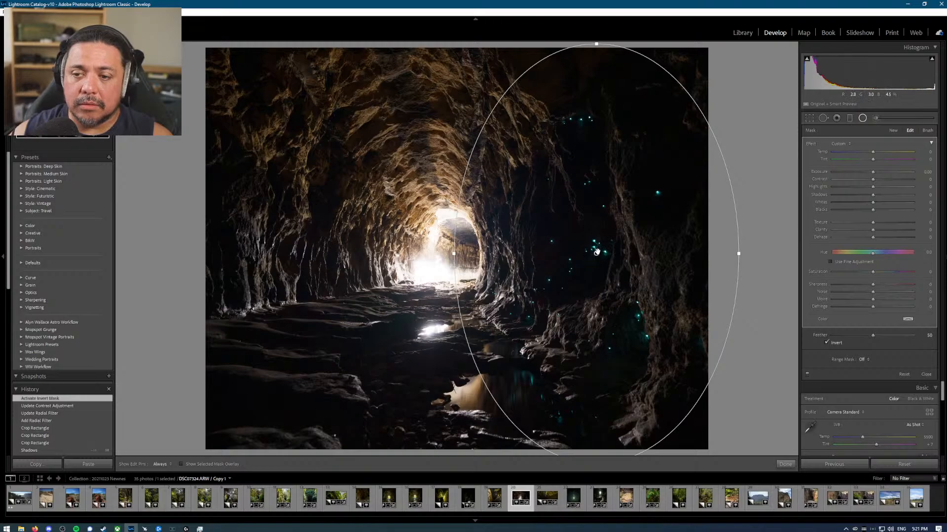
left_click_drag(597, 252, 601, 246)
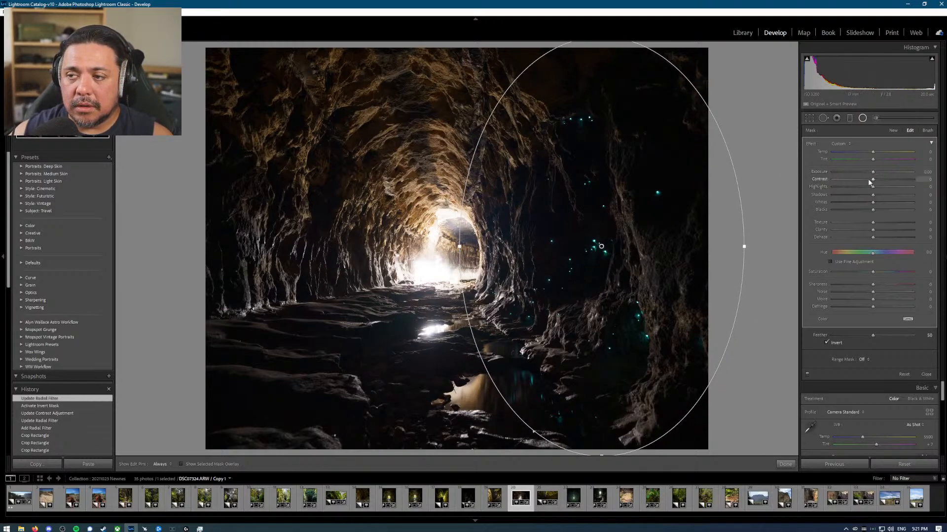
Step: Try an Exposure of 1.07 on the glow worm radial filter and undo it
left_click_drag(873, 172, 884, 173)
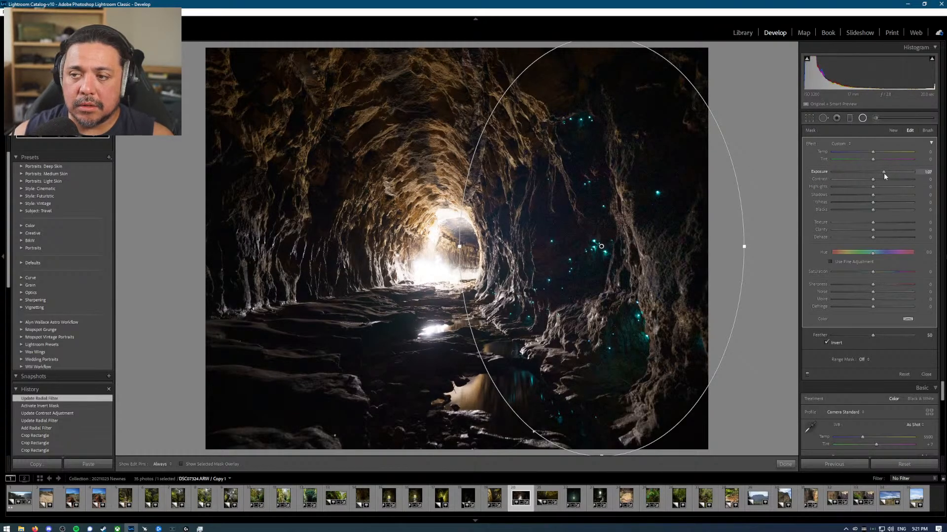
key("ctrl+z")
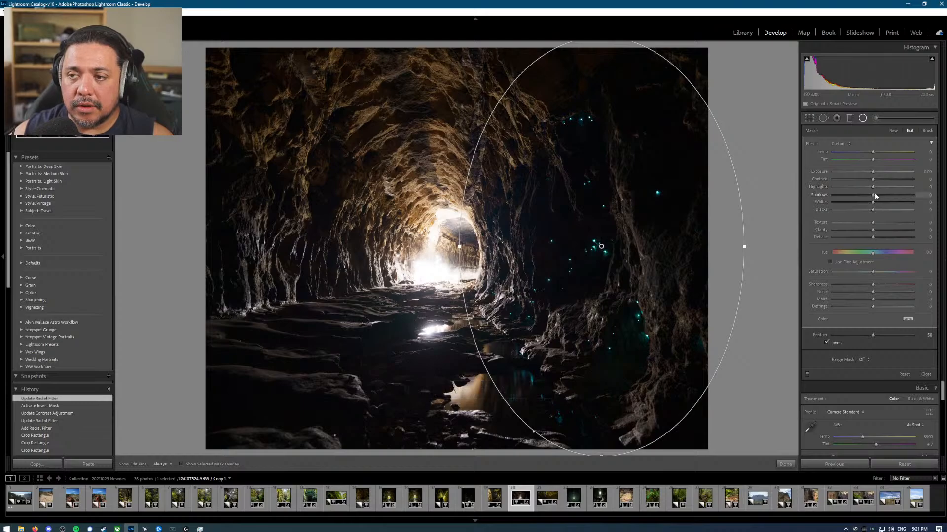
Step: Set the glow worm radial filter's Shadows to 28 and Dehaze to 40
left_click_drag(875, 196, 879, 198)
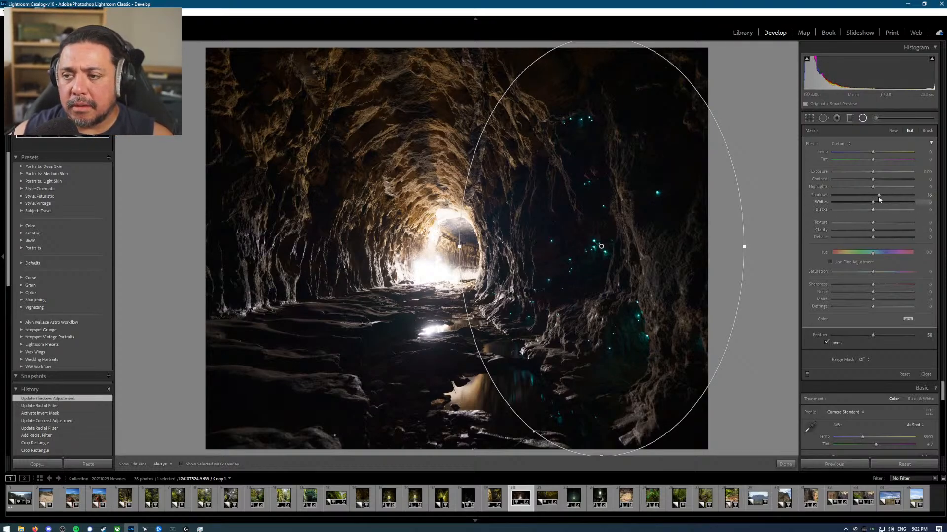
left_click_drag(880, 194, 883, 193)
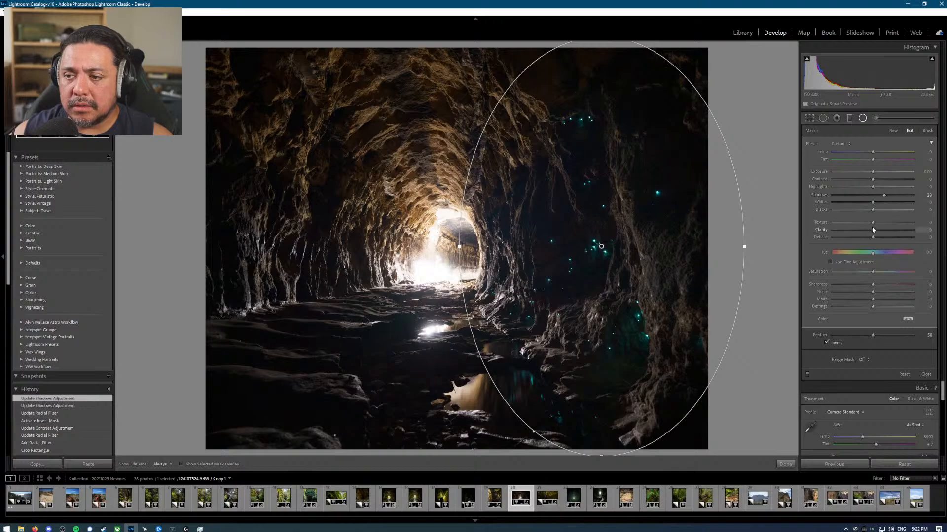
mouse_move(873, 237)
left_mouse_down()
mouse_move(881, 239)
mouse_move(860, 233)
mouse_move(885, 232)
left_mouse_up()
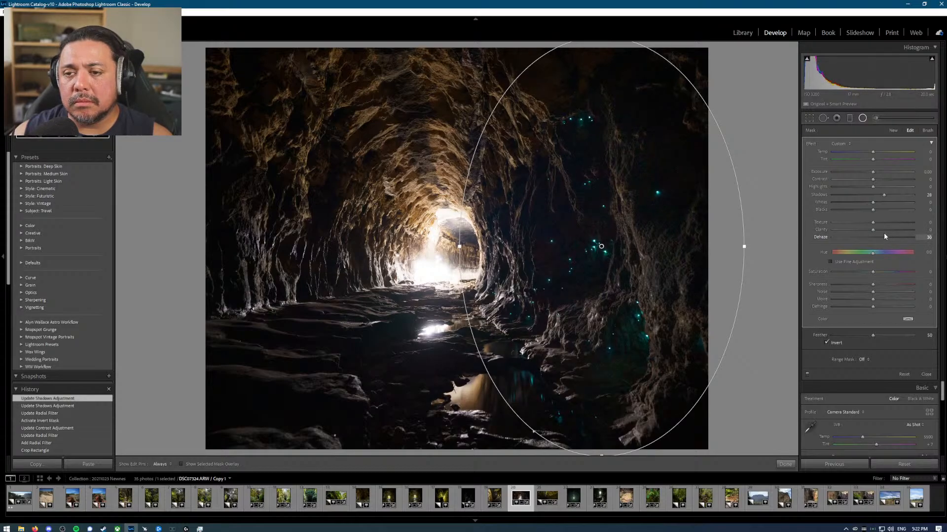
mouse_move(880, 234)
left_mouse_down()
mouse_move(871, 234)
mouse_move(885, 236)
left_mouse_up()
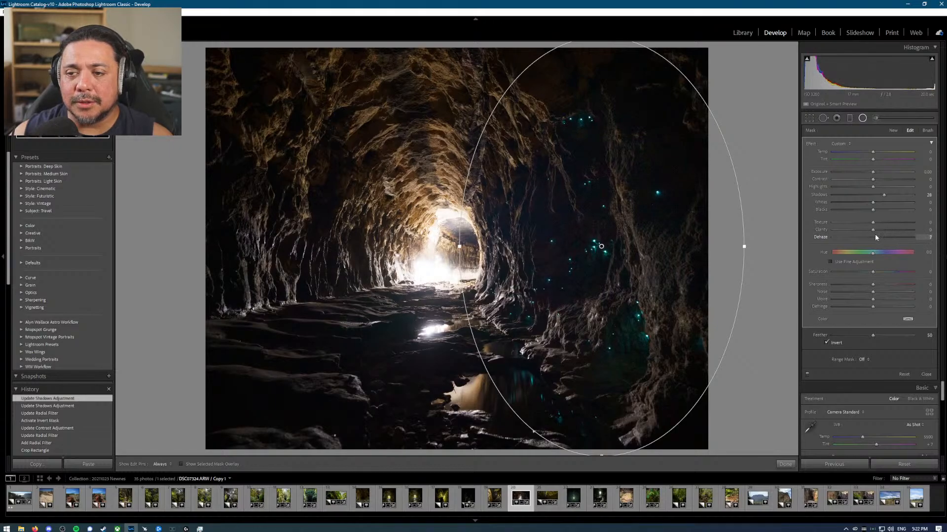
left_click_drag(876, 236, 886, 237)
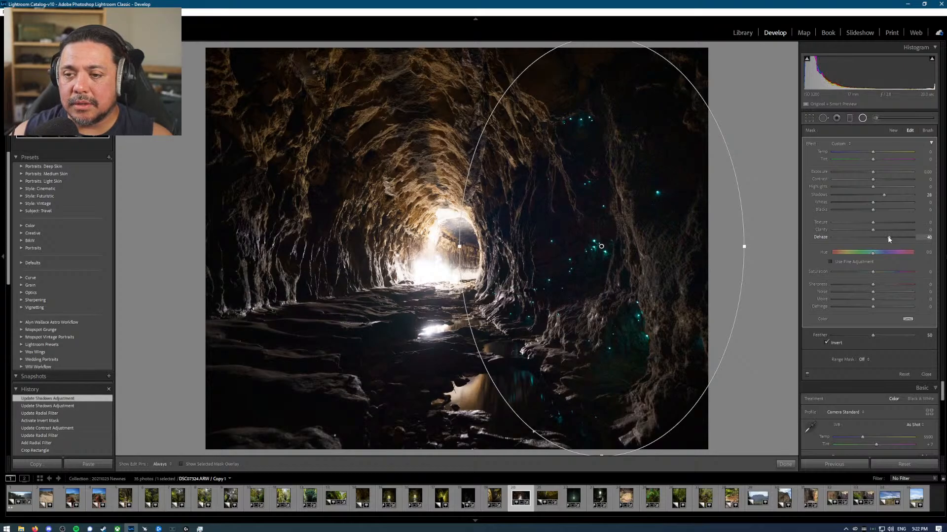
left_click_drag(888, 237, 888, 236)
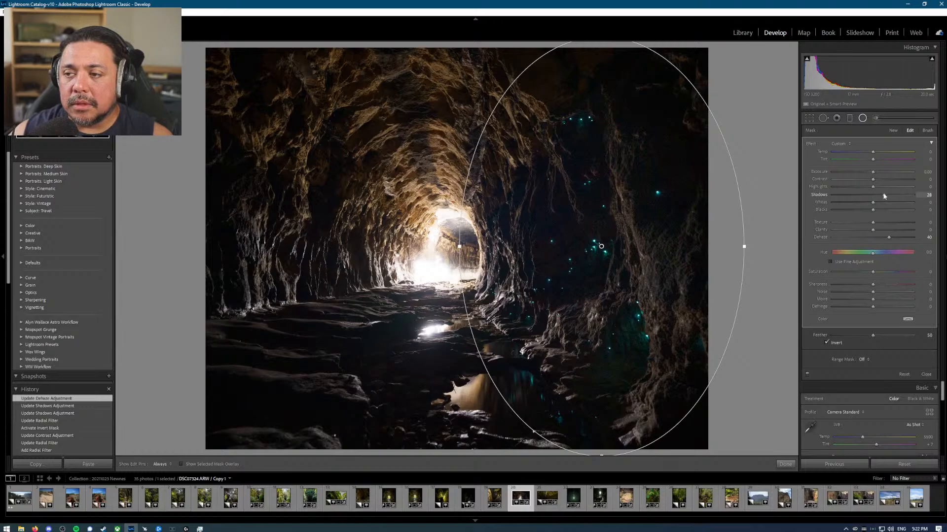
Step: Lower the radial filter's Blacks to -17 and raise its Shadows further
left_click_drag(888, 198, 867, 212)
left_click_drag(884, 194, 893, 197)
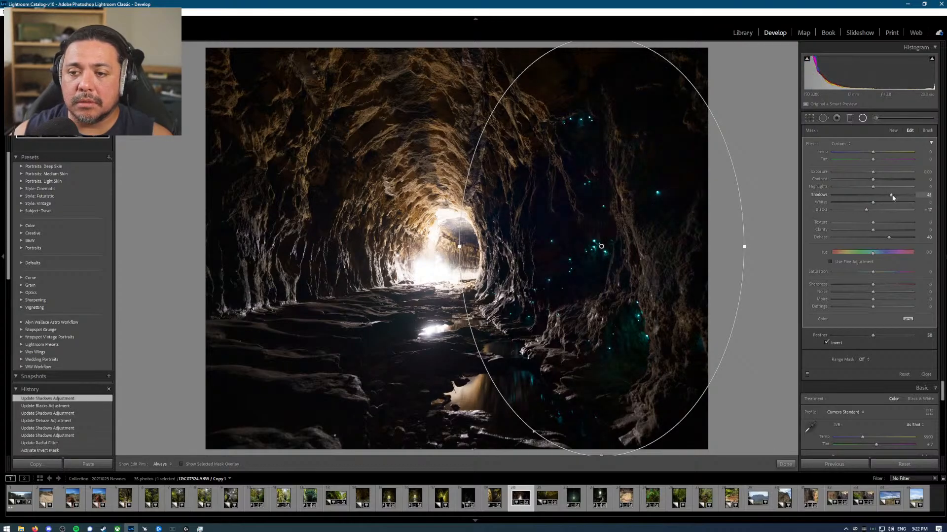
Step: Set the glow worm radial filter's Blacks to -12 and finish editing the filter
left_click(867, 211)
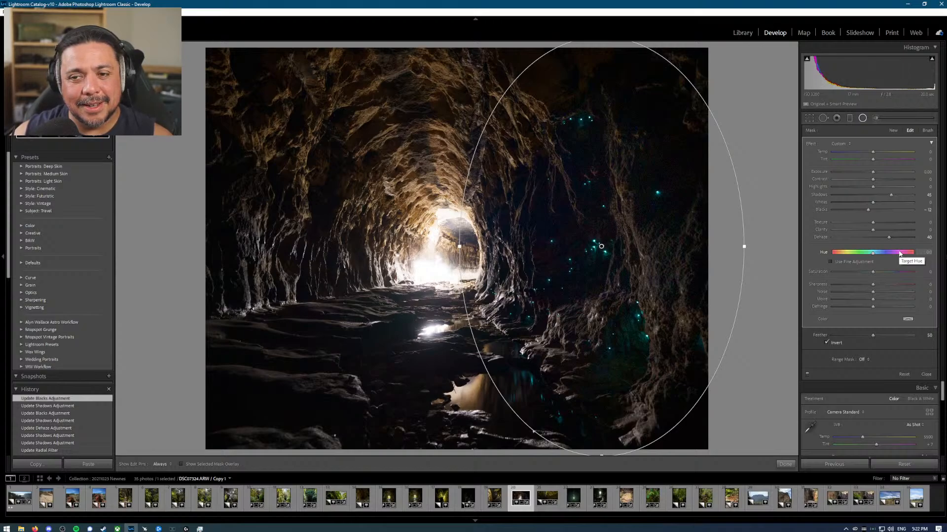
key("shift+m")
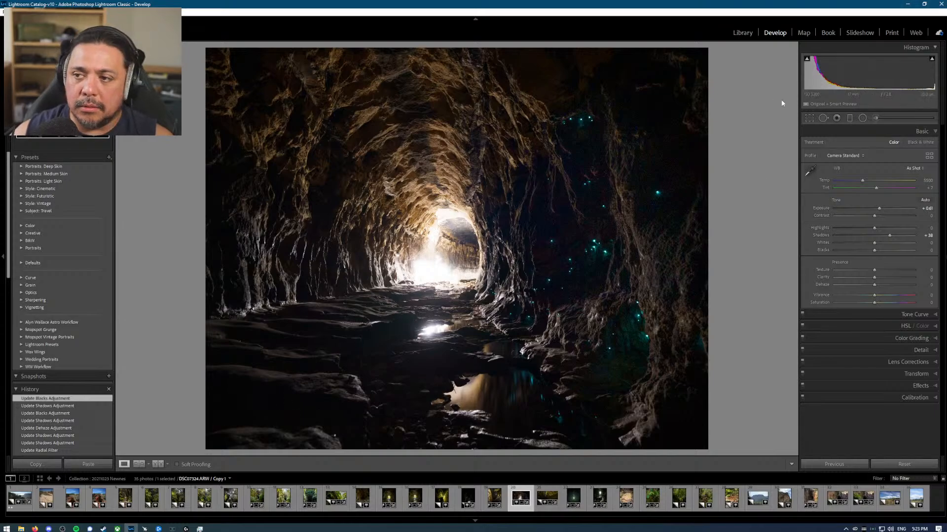
Step: Start an adjustment brush with size 29, reset its effect settings, and set Whites to 20 and Shadows to 12
left_click(876, 118)
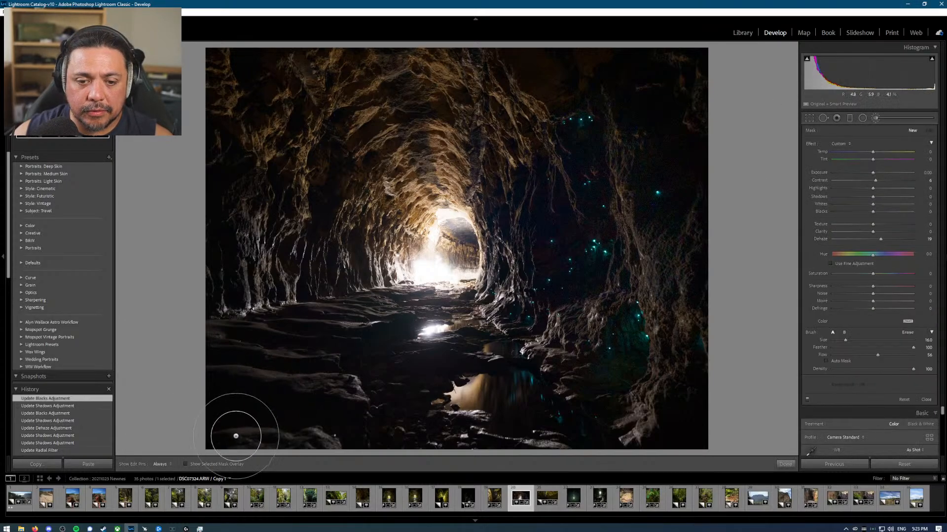
scroll(245, 414, "up", 6)
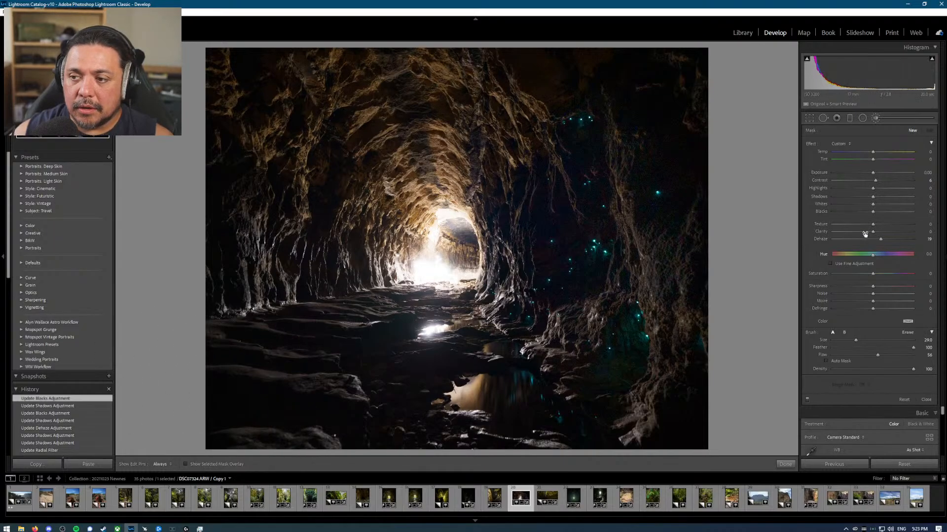
double_click(809, 144)
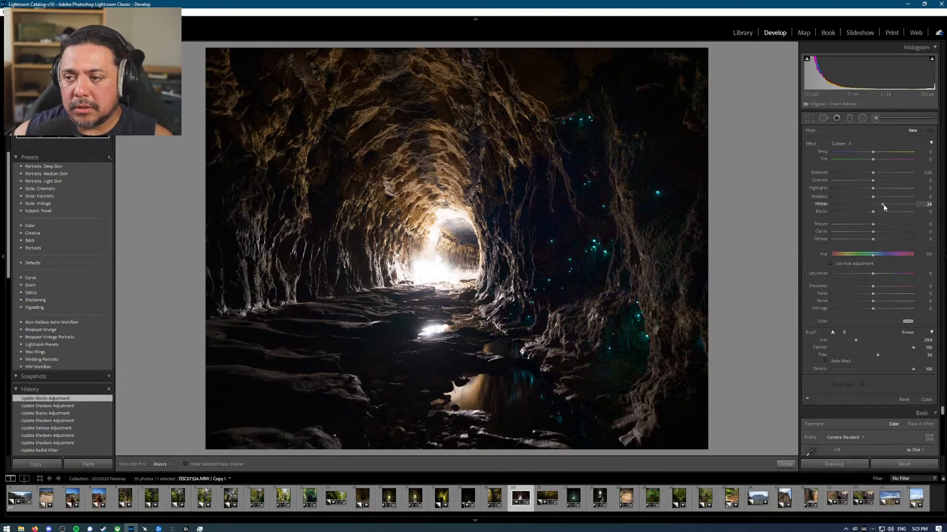
left_click_drag(884, 204, 877, 197)
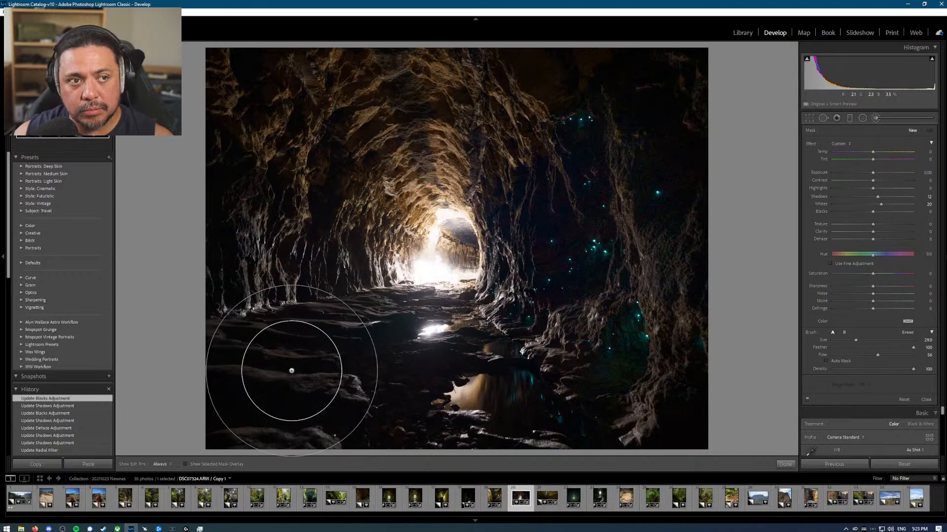
Step: Paint the adjustment over the dark foreground rocks beside the puddle, reducing the brush size to 24 between strokes
key("h")
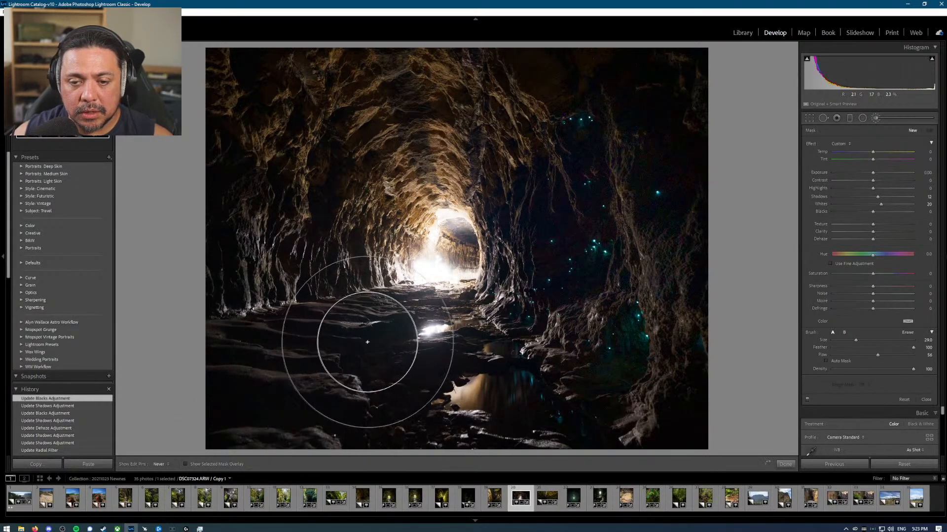
left_click_drag(334, 381, 335, 374)
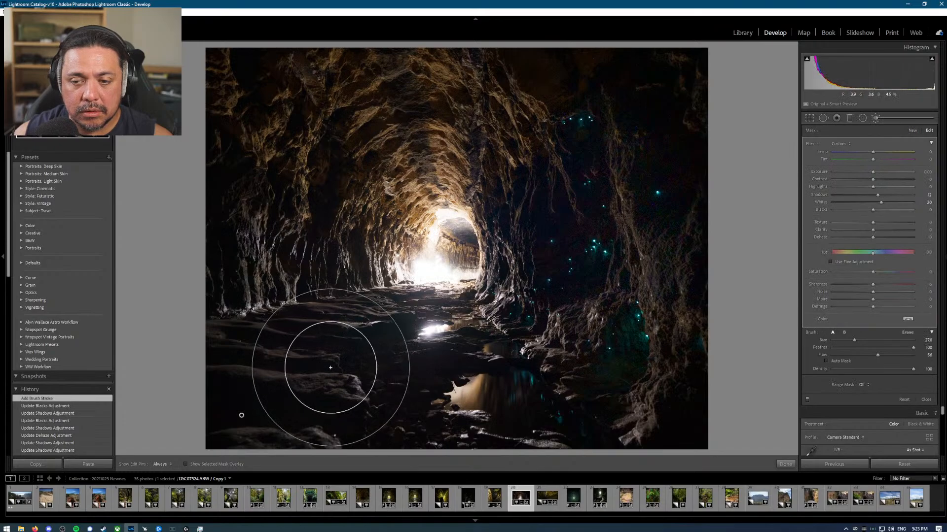
scroll(278, 365, "down", 3)
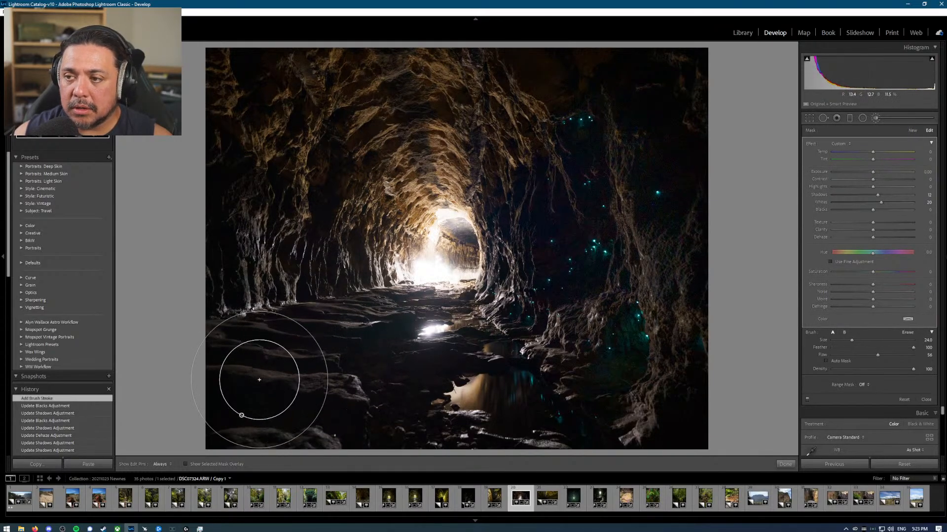
key("h")
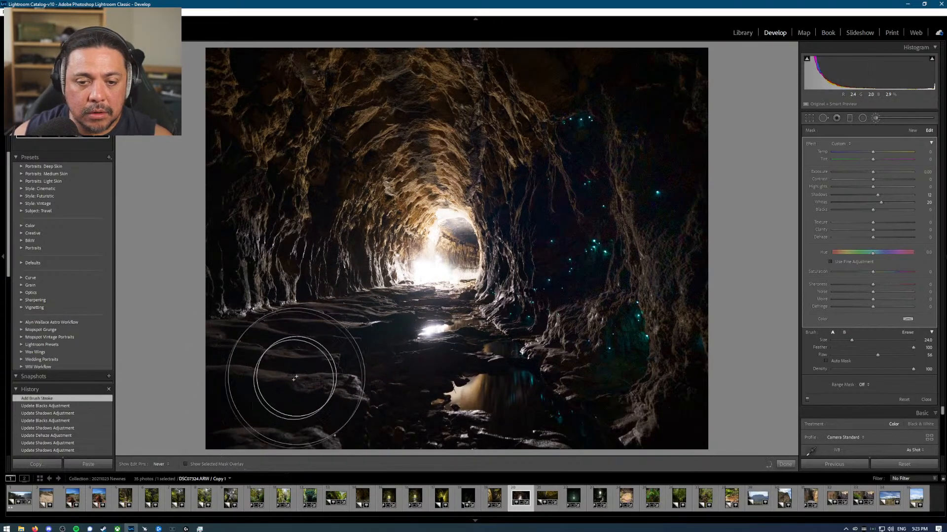
mouse_move(295, 378)
left_mouse_down()
mouse_move(371, 334)
mouse_move(323, 391)
mouse_move(253, 429)
mouse_move(260, 398)
left_mouse_up()
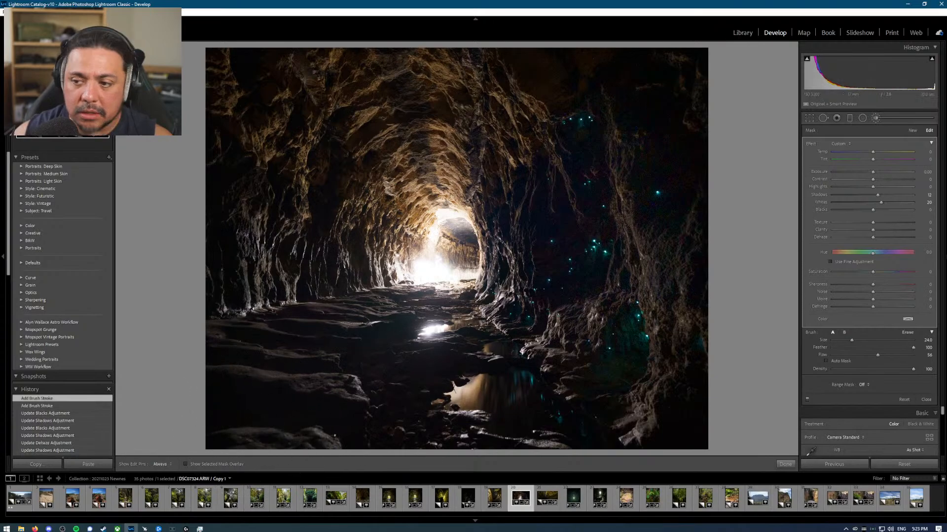
Step: Set the foreground rock brush adjustment's Shadows to 13, lower its Blacks slightly, and finish the brush edit
mouse_move(878, 195)
left_mouse_down()
mouse_move(869, 197)
mouse_move(878, 198)
left_mouse_up()
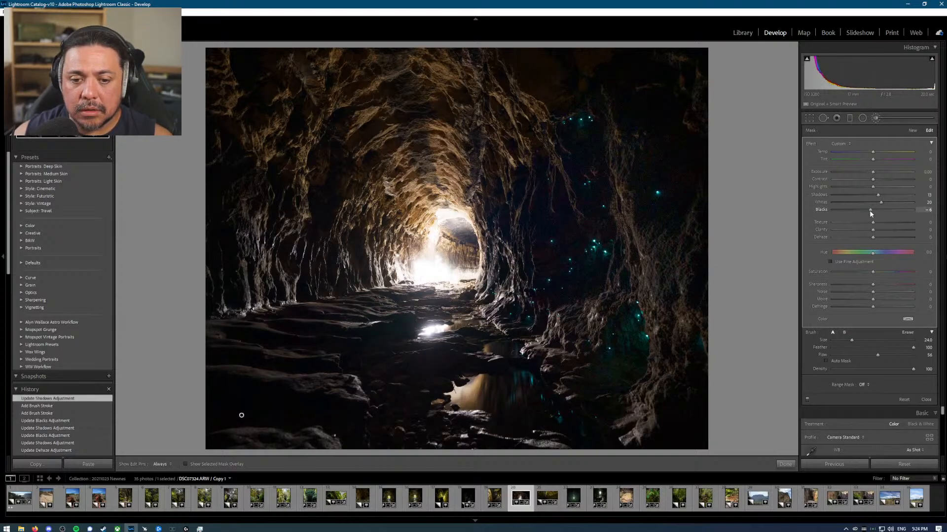
left_click_drag(870, 212, 870, 212)
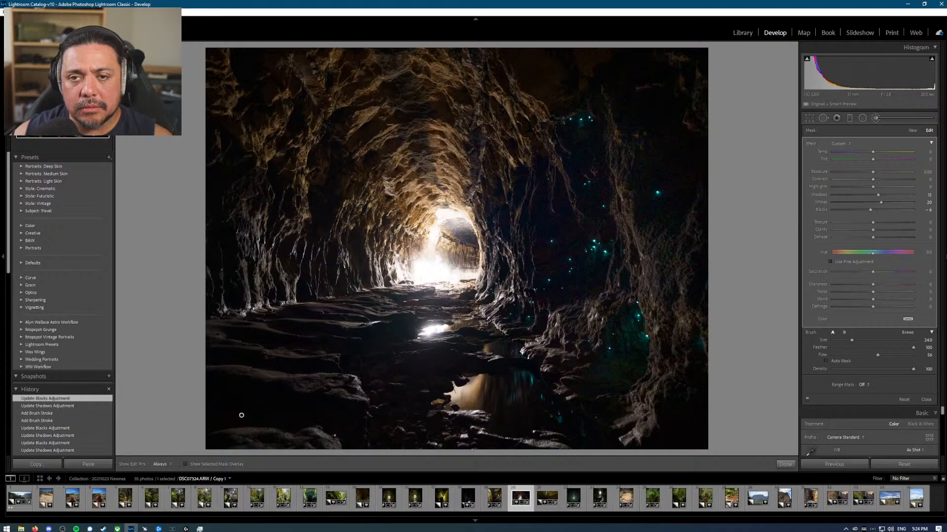
key("k")
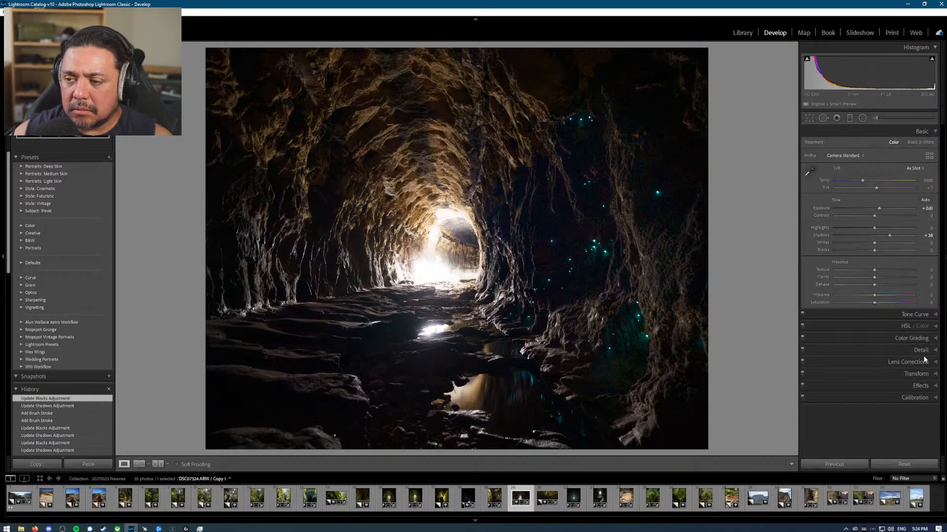
Step: Try a post-crop vignette Amount of -39, undo it, and apply an Amount of -12 instead
left_click(922, 386)
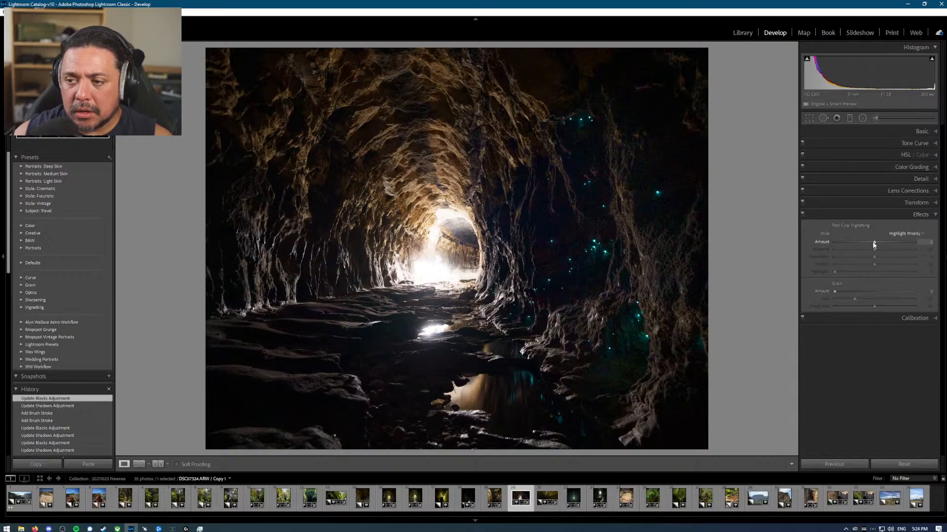
left_click_drag(874, 243, 857, 242)
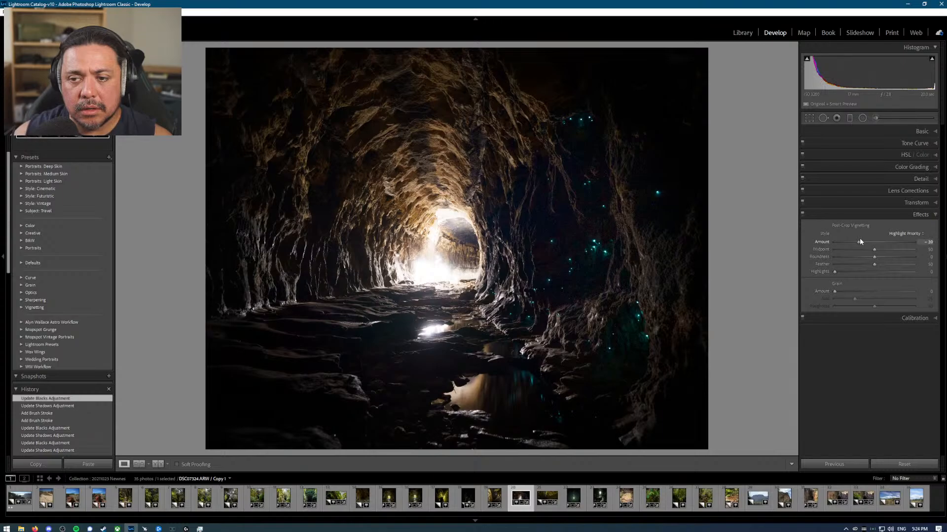
key("ctrl+z")
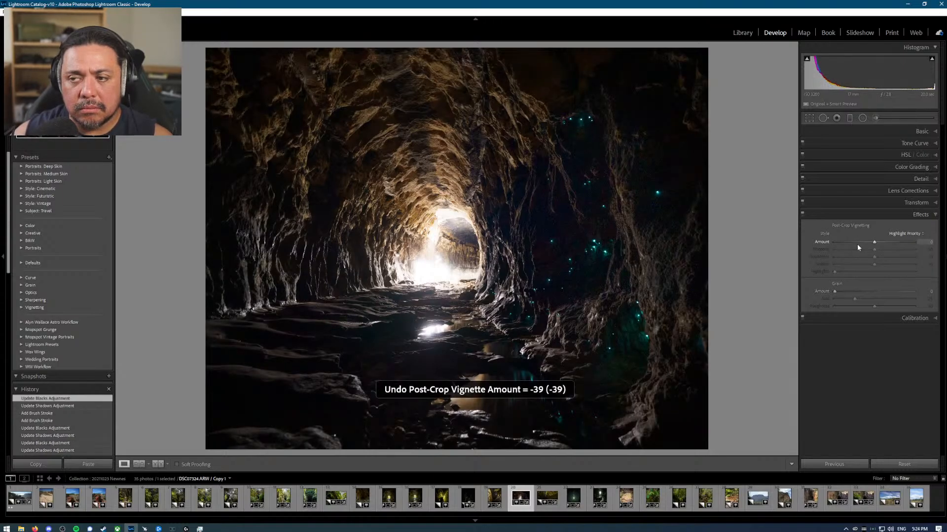
left_click_drag(868, 242, 870, 246)
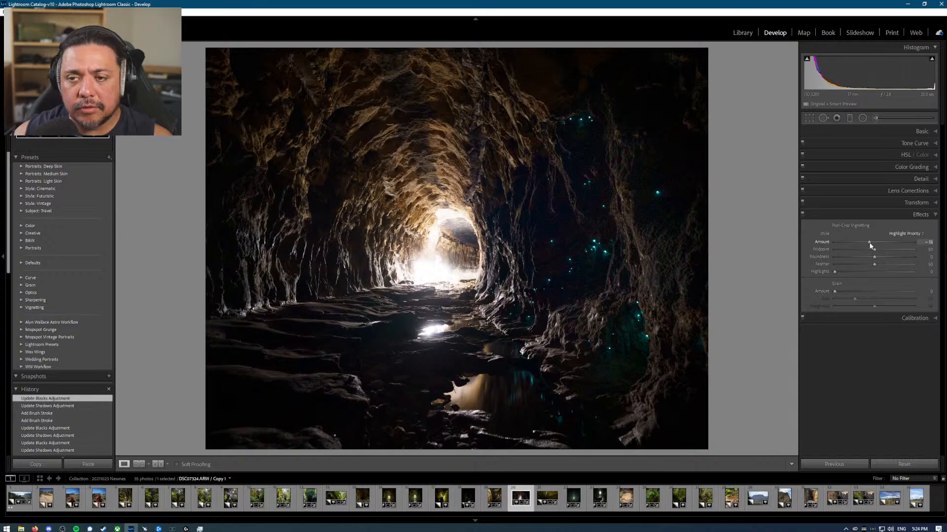
left_click_drag(870, 246, 871, 245)
Step: Add a large radial filter centred on the bright tunnel opening and reset its effect settings
left_click(862, 117)
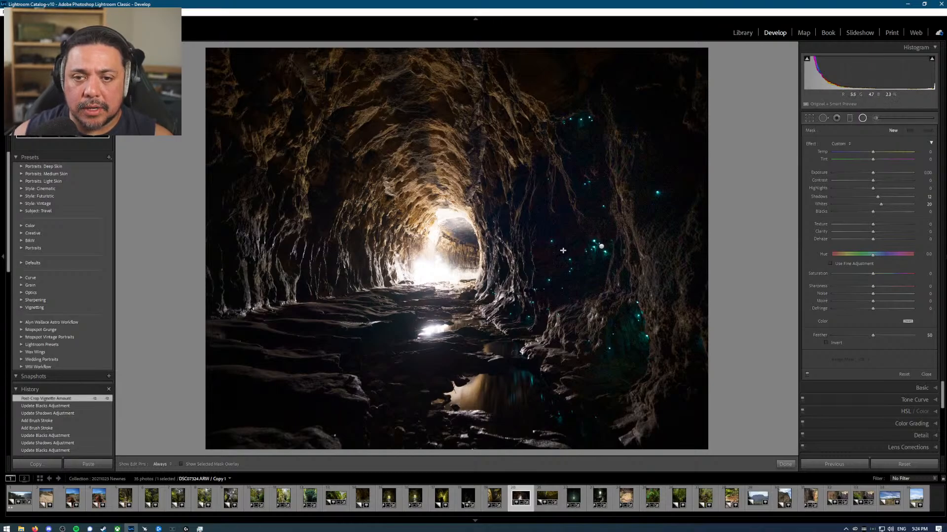
left_click_drag(433, 235, 576, 406)
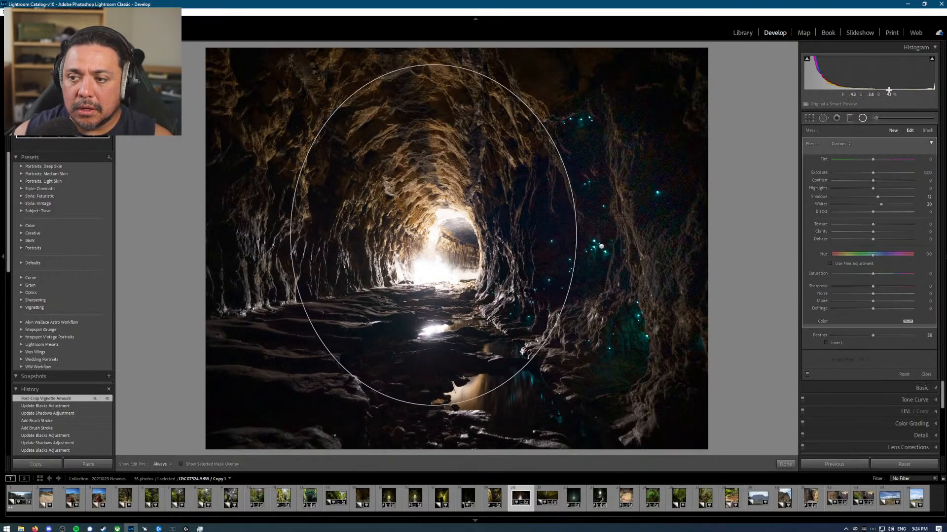
double_click(815, 145)
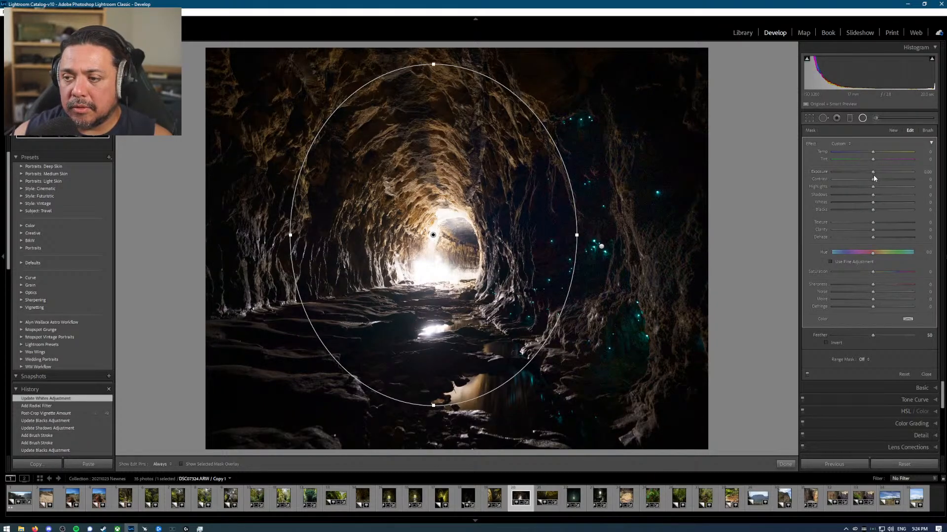
Step: Darken the area outside the tunnel radial filter with Exposure -0.67 and Highlights -19, checking its mask overlay, and finish the filter
left_click_drag(872, 175, 865, 173)
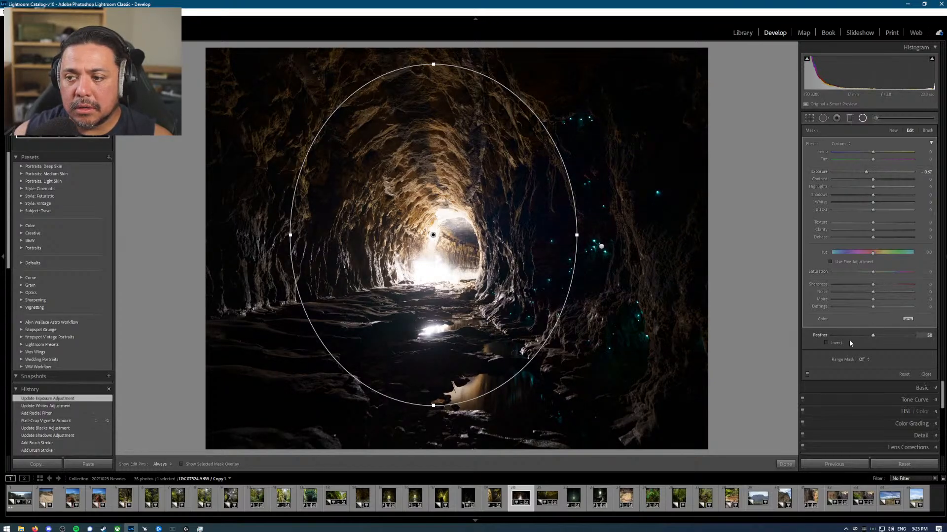
left_click(217, 465)
left_click(218, 465)
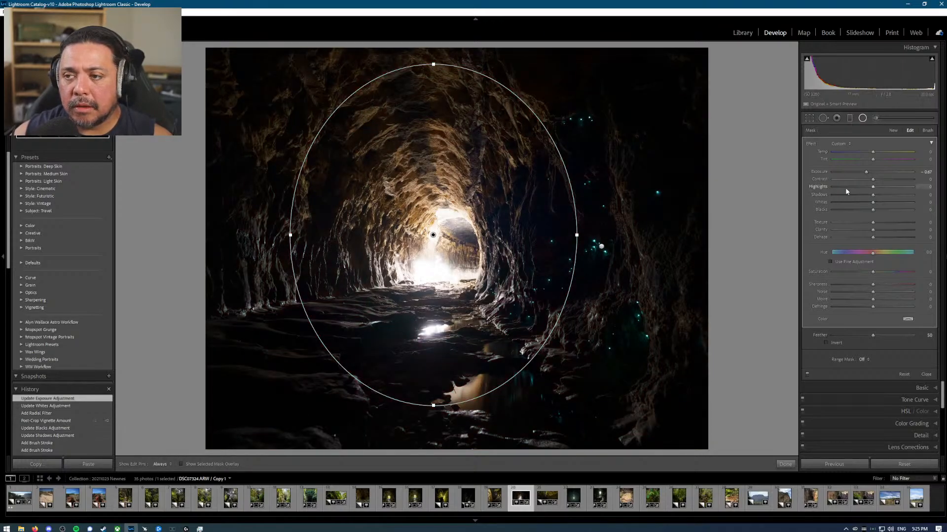
mouse_move(872, 187)
left_mouse_down()
mouse_move(857, 186)
mouse_move(867, 188)
left_mouse_up()
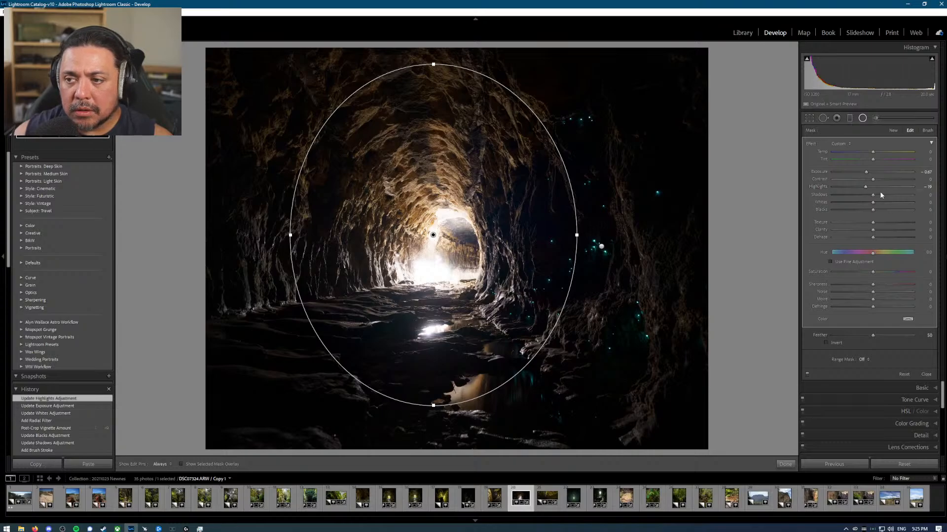
key("shift+m")
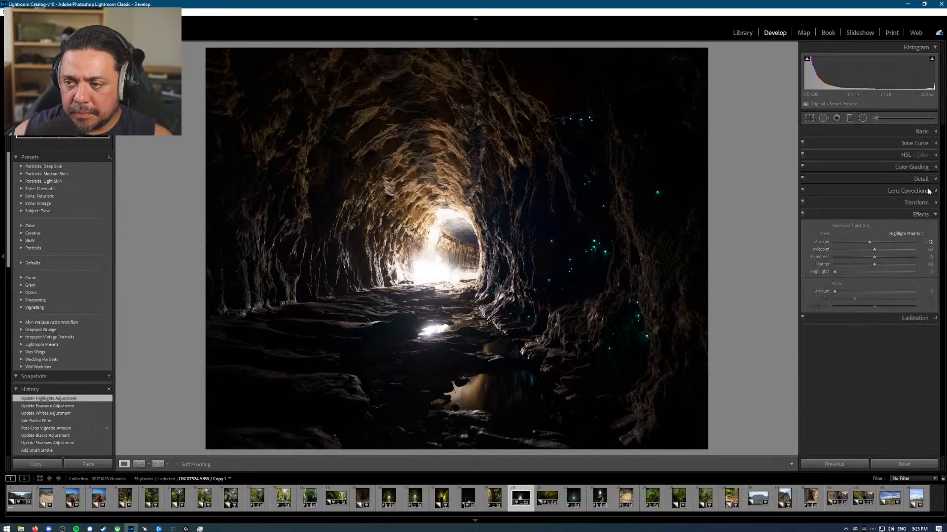
Step: Shape the point curve with the black point raised to output 7, the midtones pulled down slightly, and the highlights lifted slightly
left_click(914, 143)
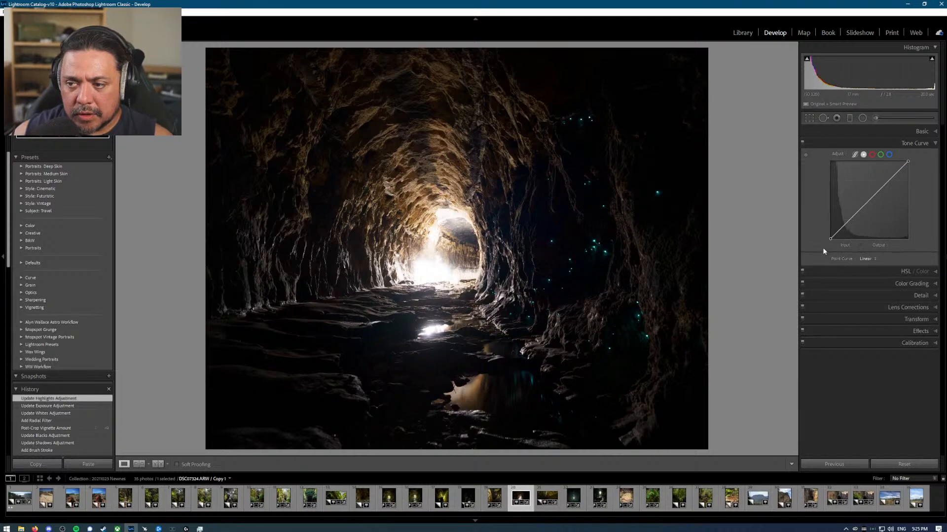
left_click_drag(830, 238, 831, 236)
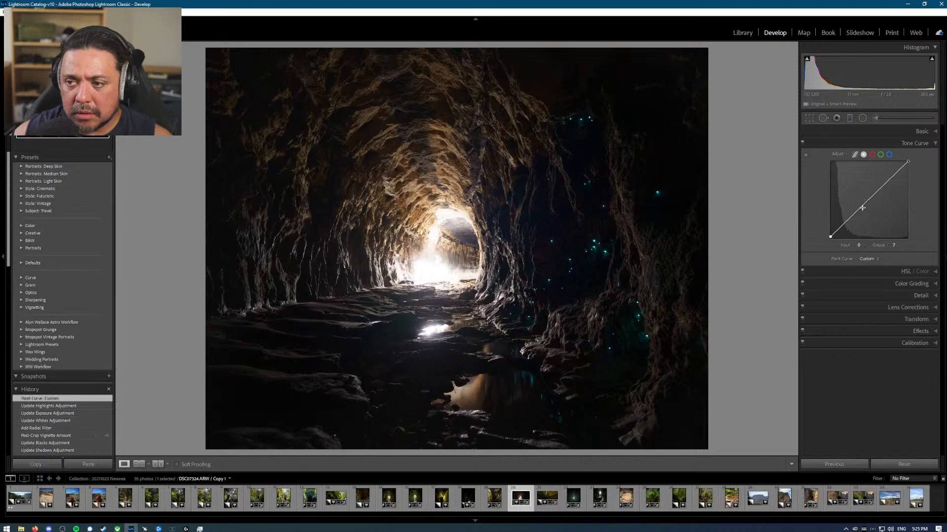
left_click_drag(862, 207, 865, 211)
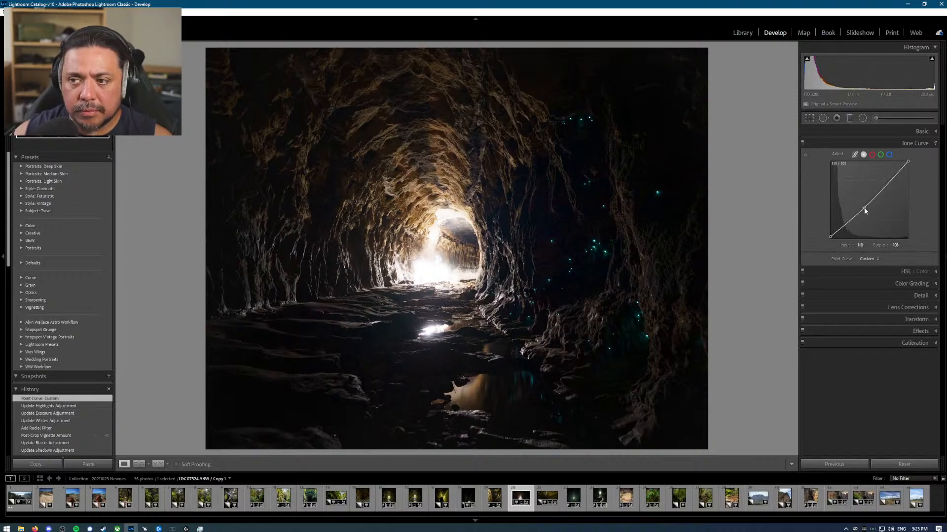
left_click_drag(895, 175, 894, 173)
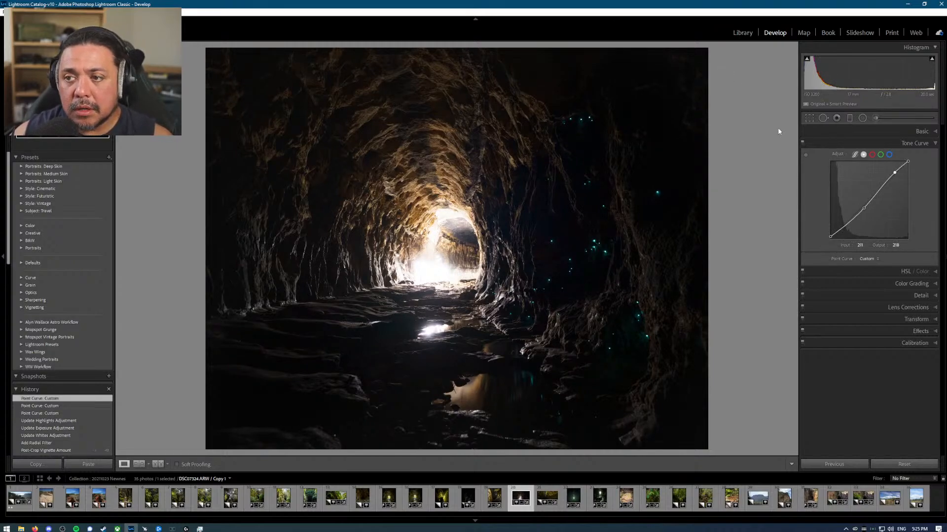
Step: Compare the photo with and without the tone curve, leaving the curve enabled
left_click(802, 144)
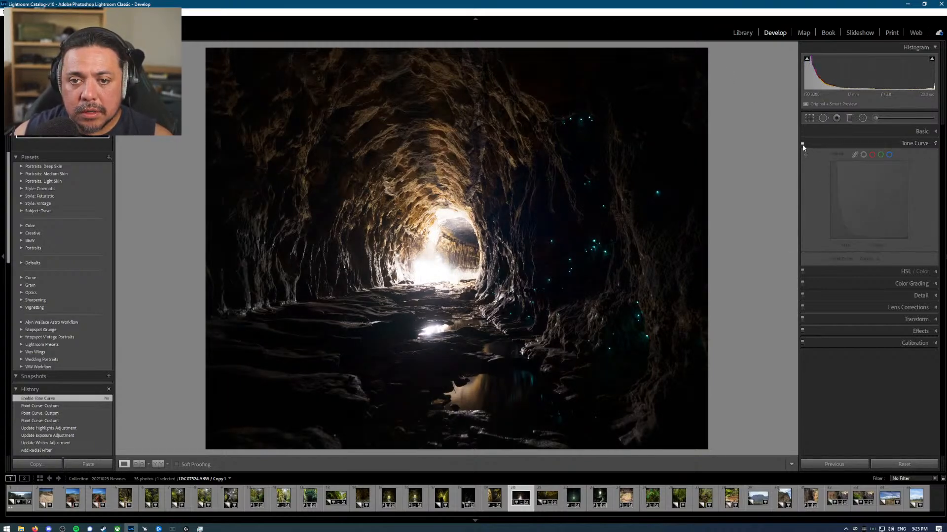
left_click(803, 144)
left_click(802, 144)
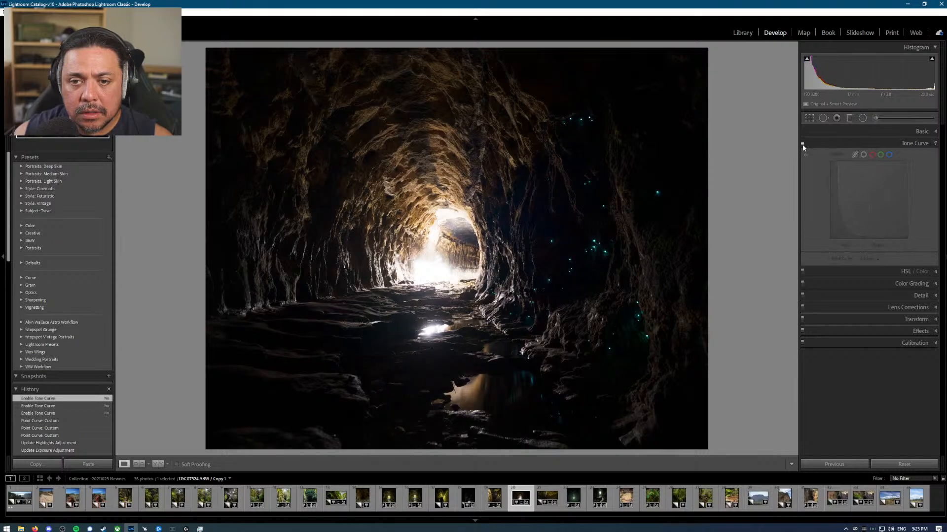
left_click(802, 144)
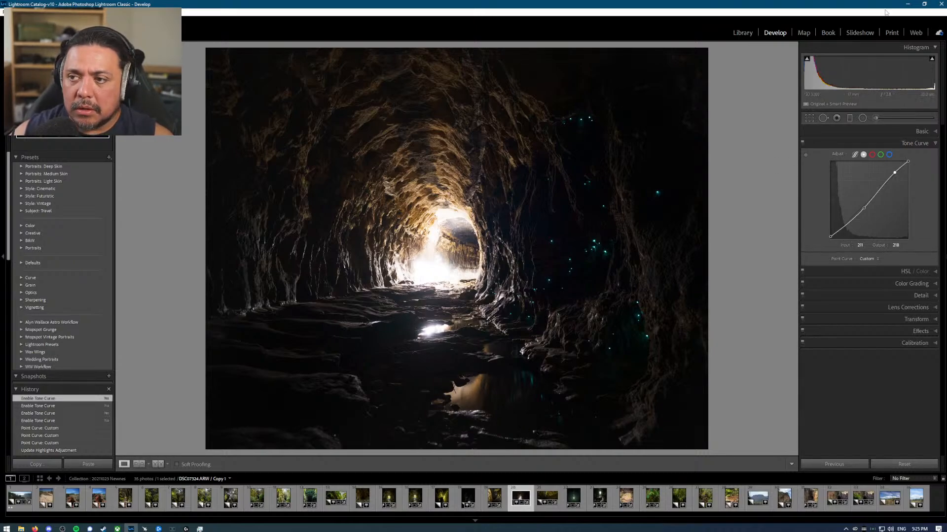
Step: Add a new adjustment brush with Shadows 12 and Whites 20 and paint it over the dark foreground around the reflecting puddle
left_click(876, 118)
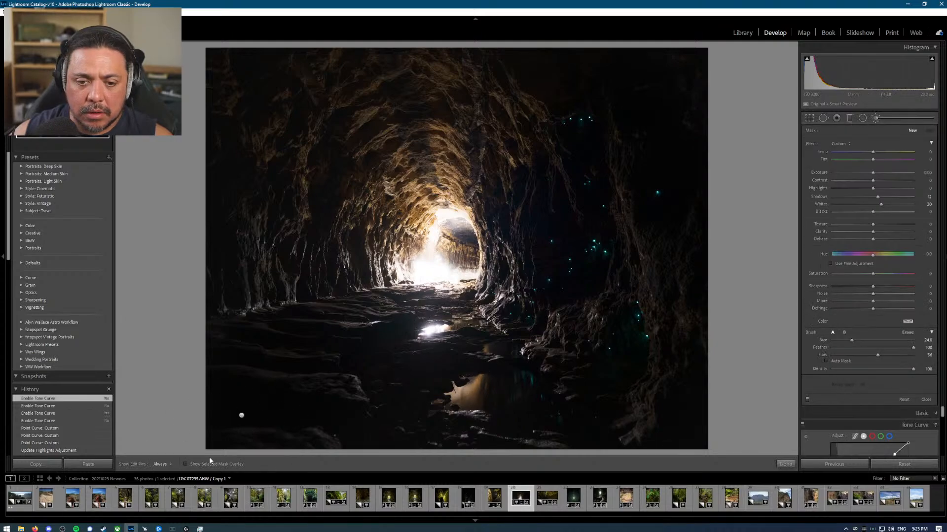
left_click(242, 417)
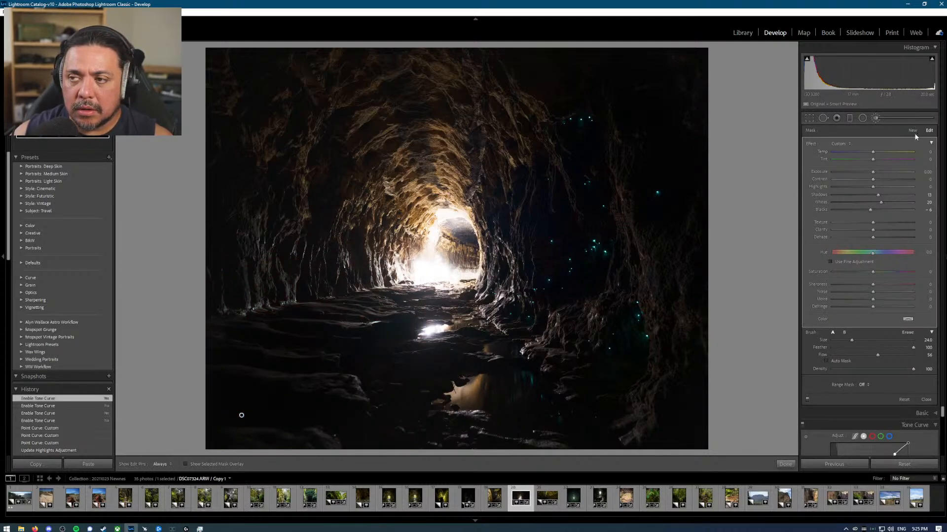
left_click(912, 131)
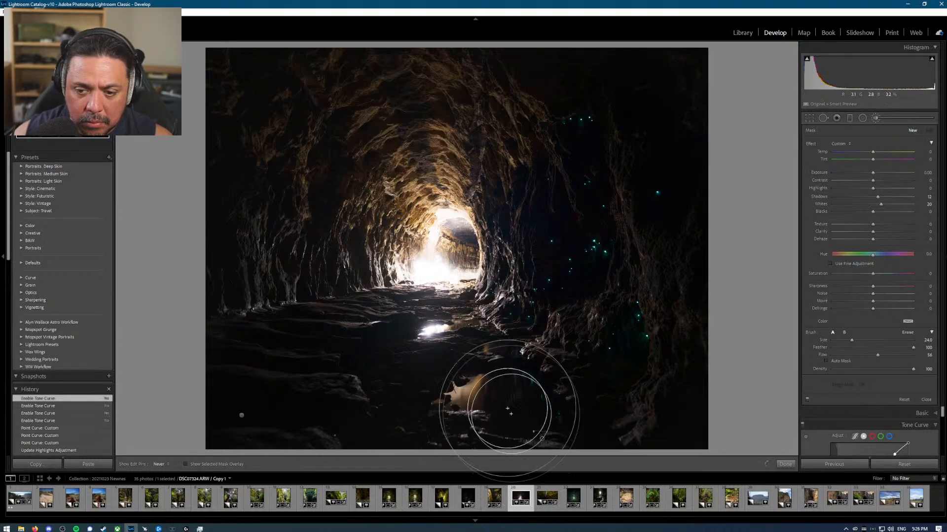
key("h")
mouse_move(471, 352)
left_mouse_down()
mouse_move(512, 412)
mouse_move(450, 359)
mouse_move(457, 422)
mouse_move(486, 359)
mouse_move(587, 436)
mouse_move(475, 349)
mouse_move(467, 365)
mouse_move(444, 355)
mouse_move(434, 398)
mouse_move(463, 362)
left_mouse_up()
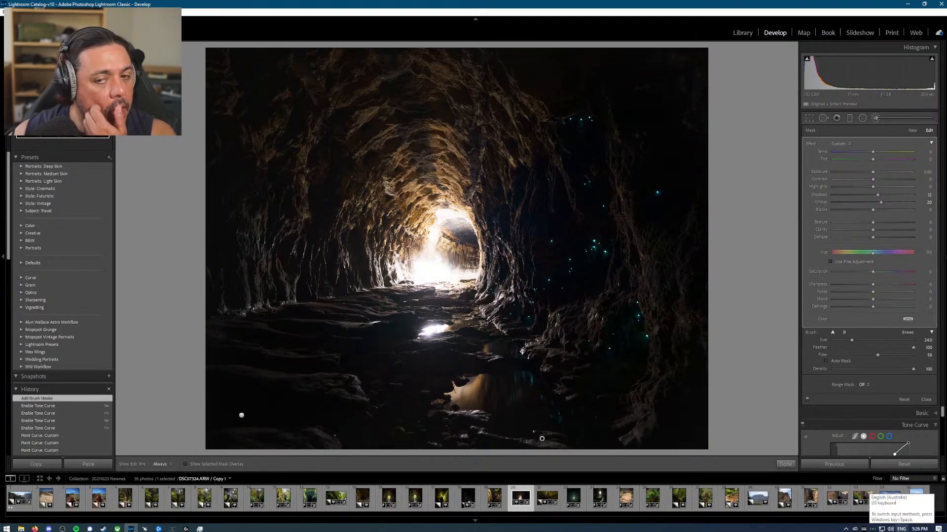
Step: Compare the edited tunnel photo with its before version several times, closing the brush and ending on the edited view
key("backslash")
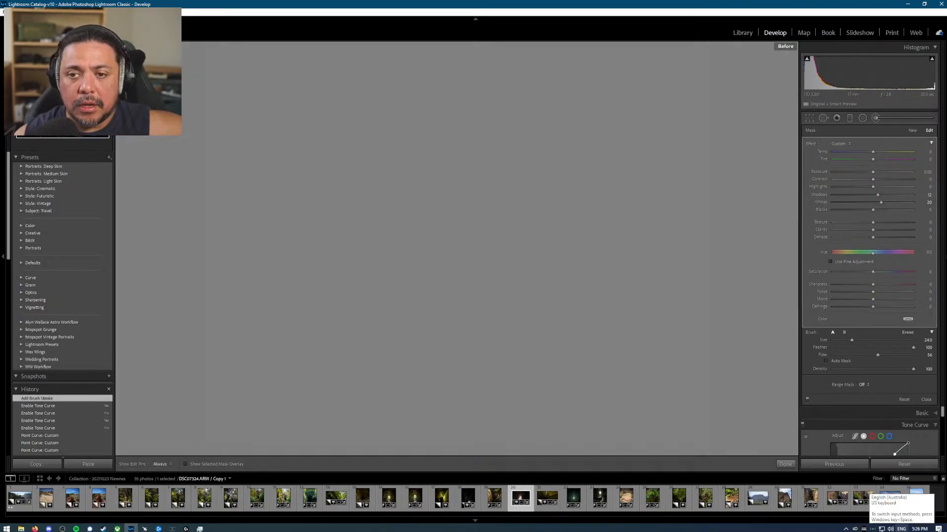
key("backslash")
key("backslash")
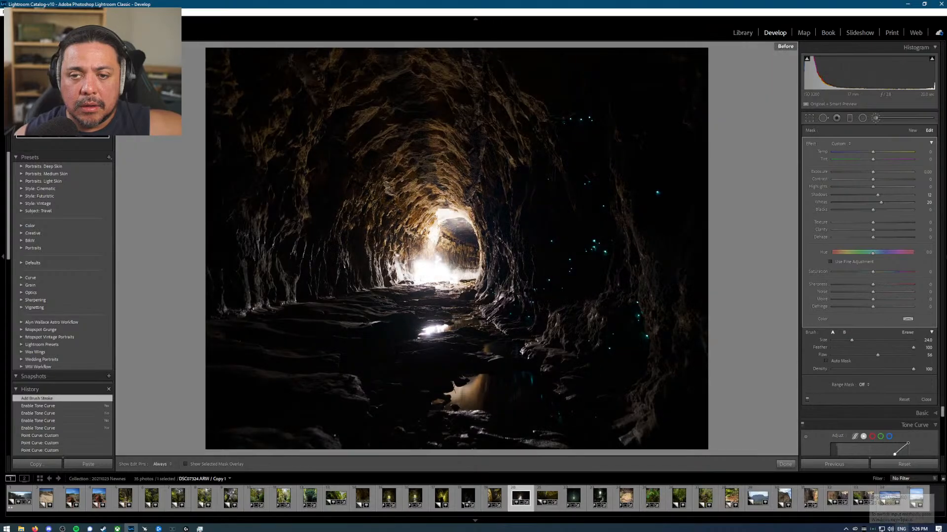
key("backslash")
key("backslash")
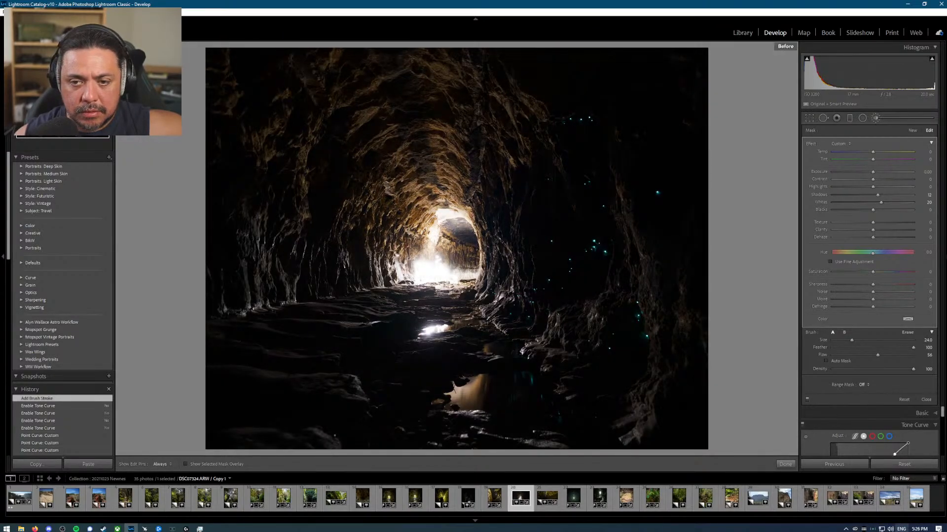
key("backslash")
key("backslash")
key("backslash")
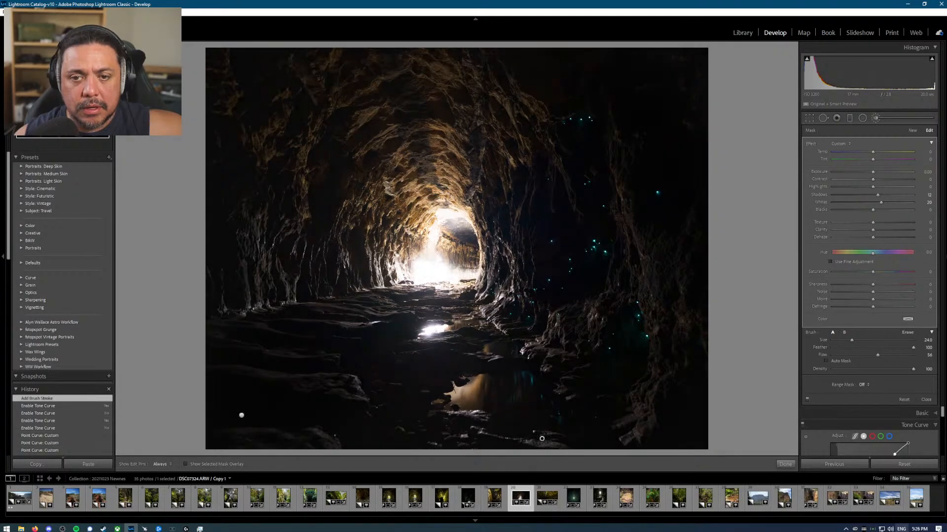
key("backslash")
key("backslash")
key("backslash")
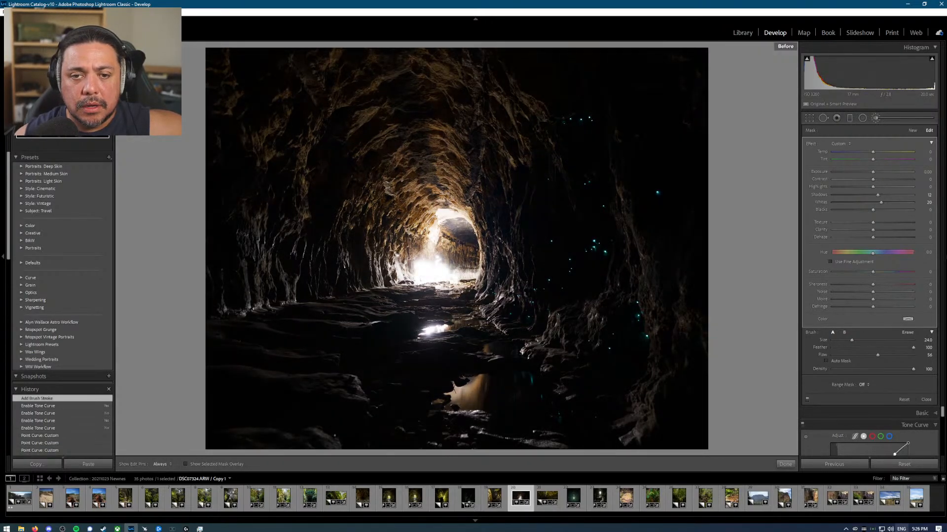
key("backslash")
key("backslash")
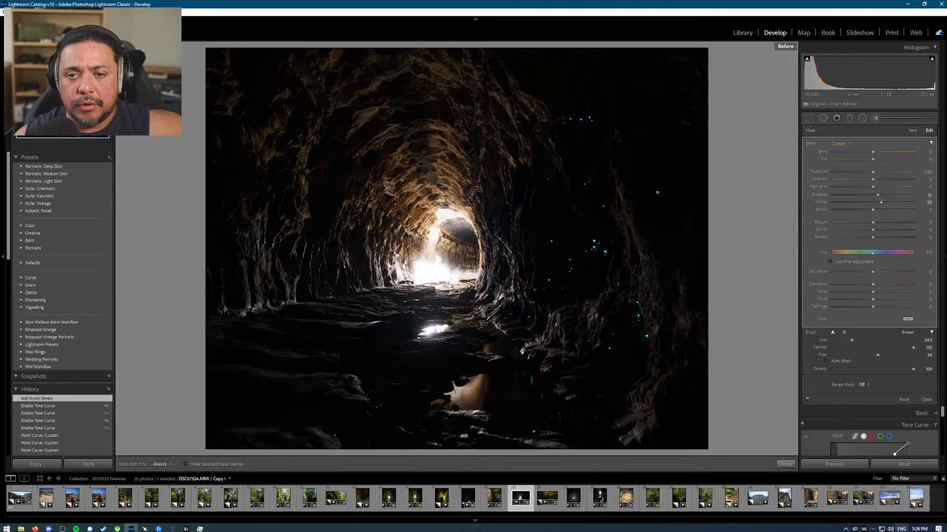
key("backslash")
key("backslash")
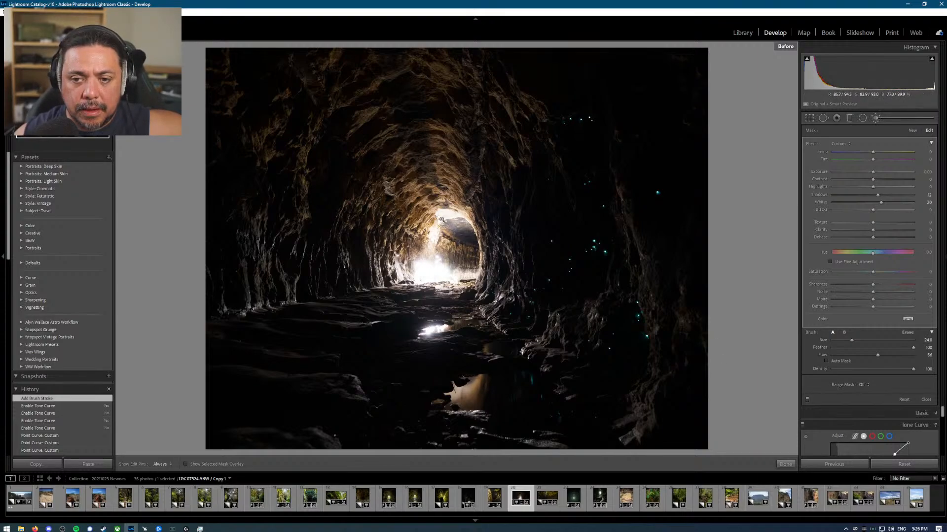
key("k")
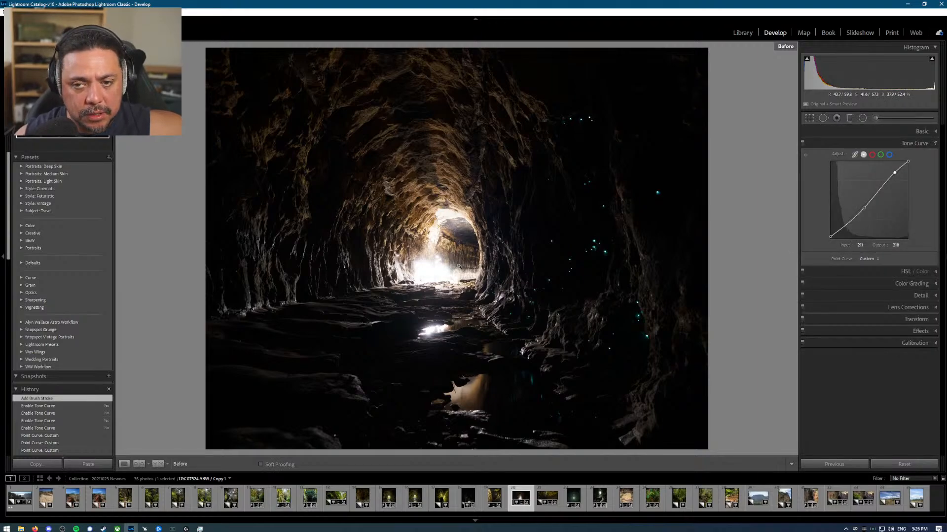
key("backslash")
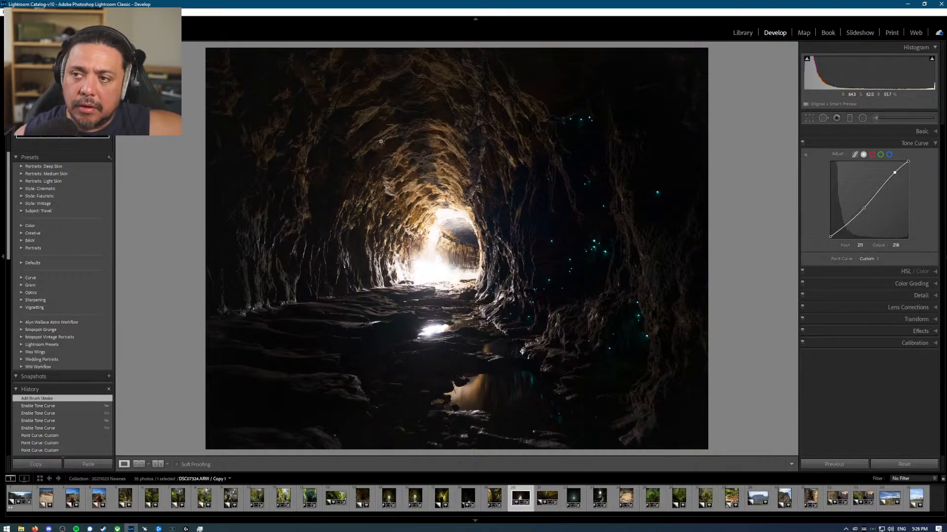
Step: Paint the bright tunnel opening with a new reset brush at Highlights -16, Whites 5, size 7 and flow 100
left_click(876, 119)
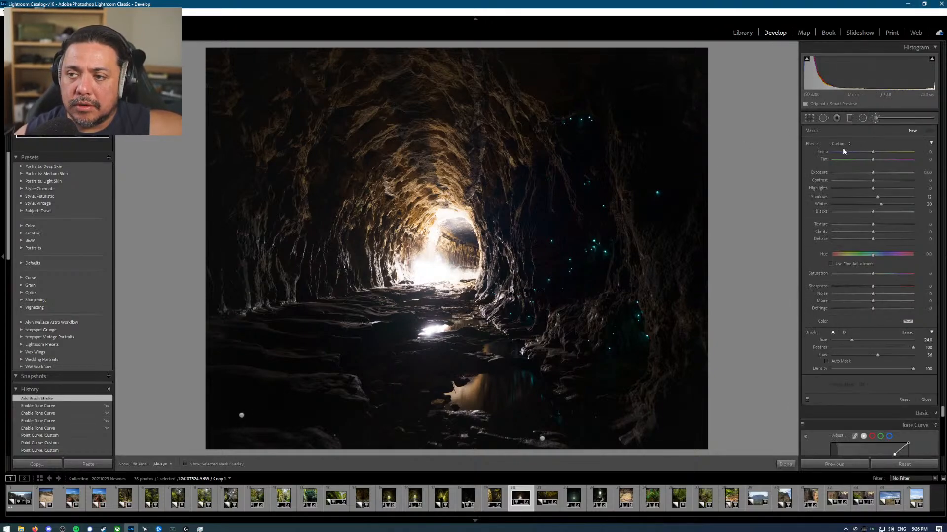
scroll(478, 203, "down", 5)
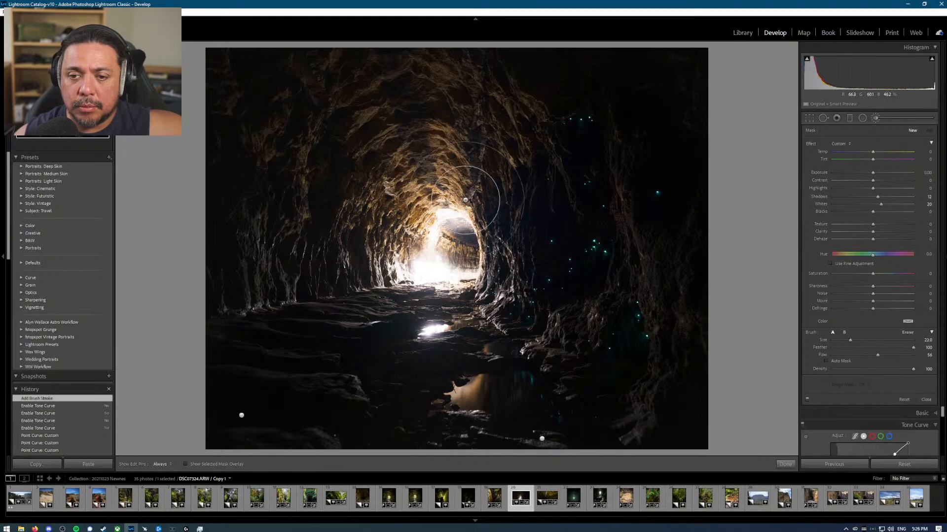
double_click(811, 144)
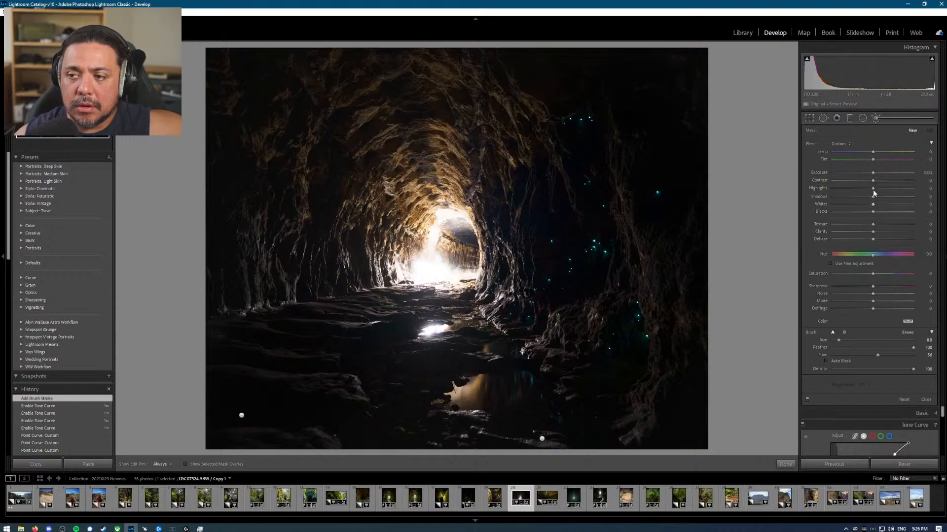
left_click_drag(874, 191, 867, 192)
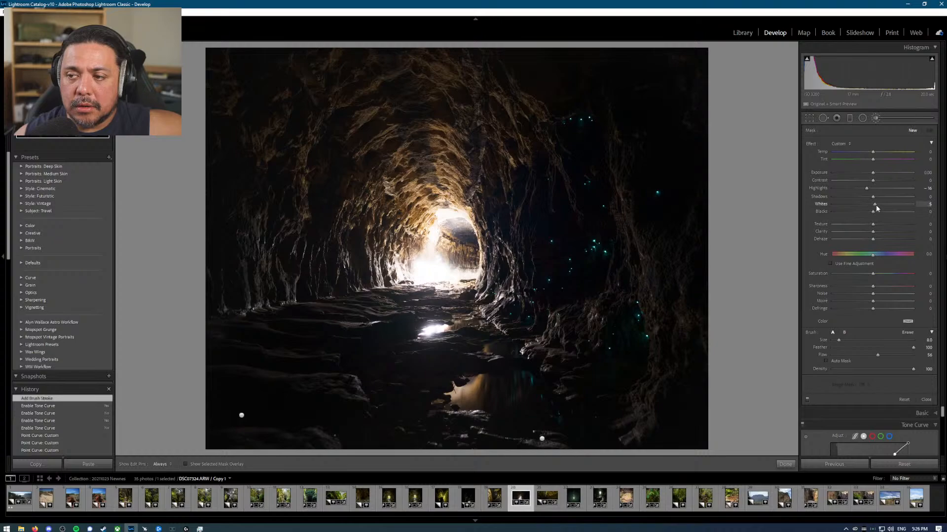
scroll(436, 271, "down", 1)
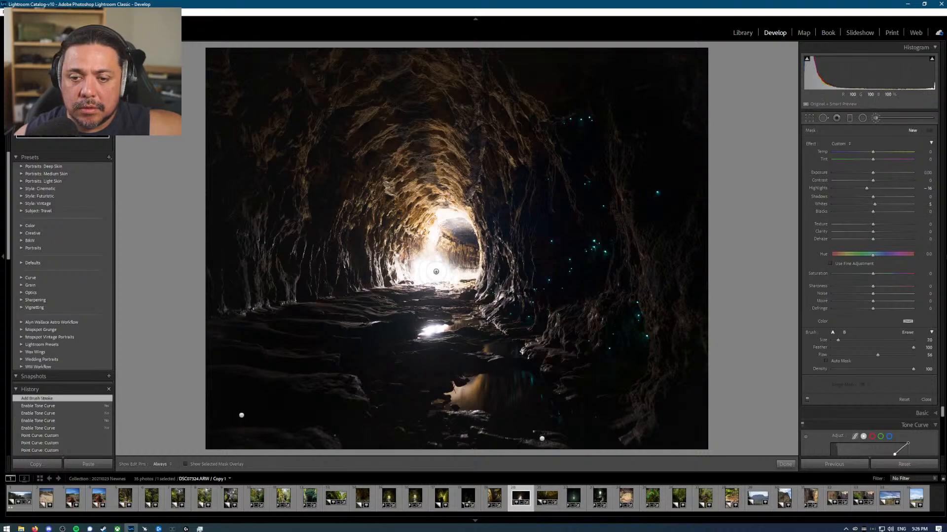
left_click_drag(878, 354, 916, 358)
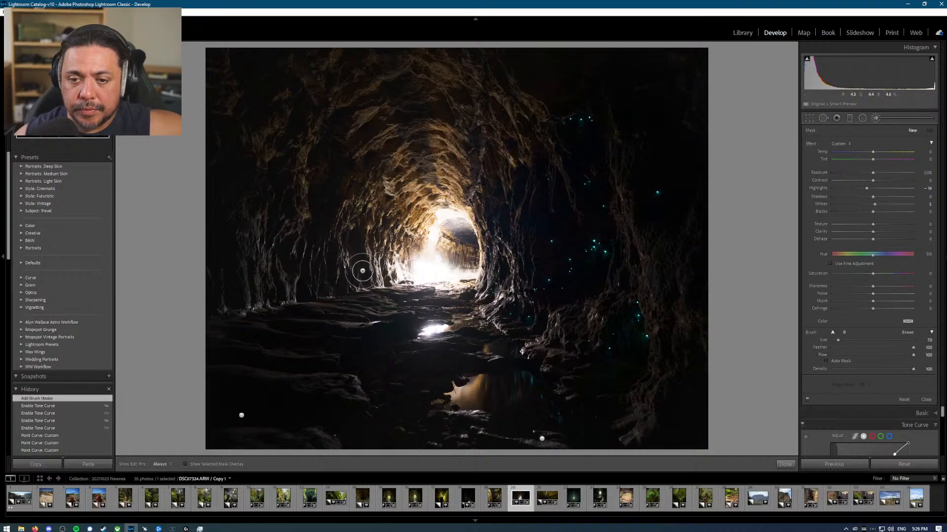
left_click_drag(438, 223, 447, 222)
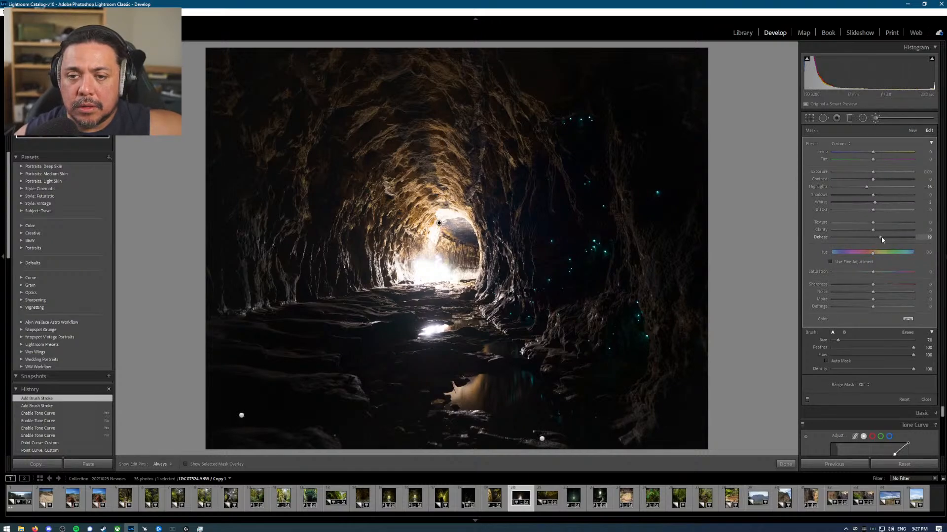
Step: Set the tunnel opening brush's Dehaze to 19, restrict it with a luminance range mask of 80/100, and finish the brush
left_click_drag(881, 236, 880, 236)
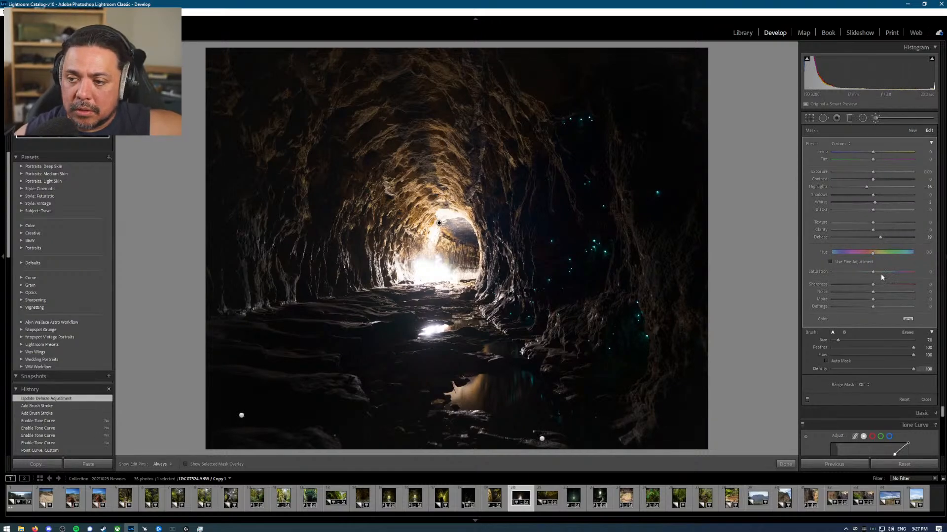
left_click(861, 384)
left_click(857, 410)
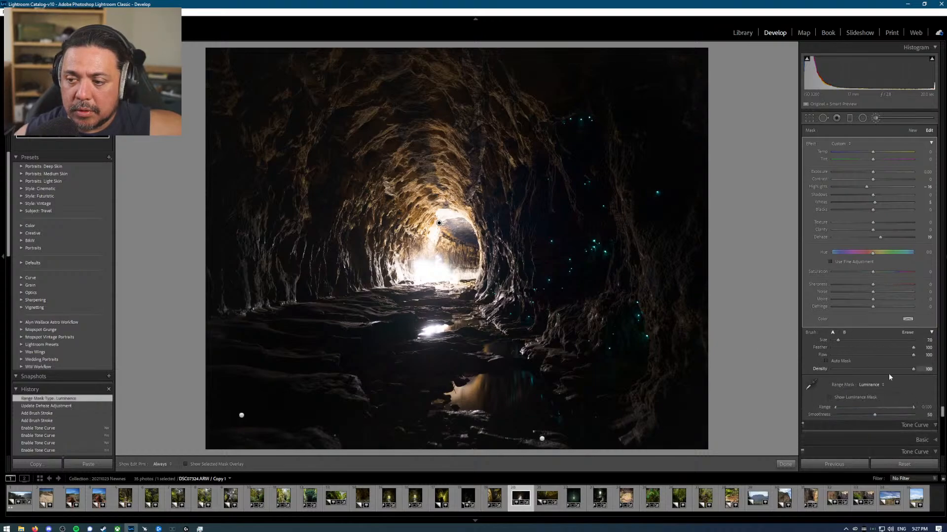
left_click_drag(834, 407, 898, 409)
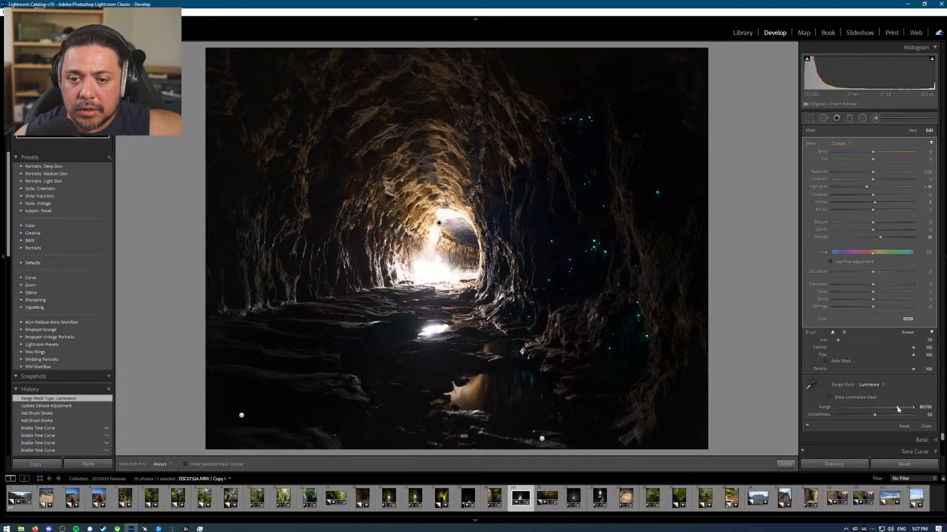
key("k")
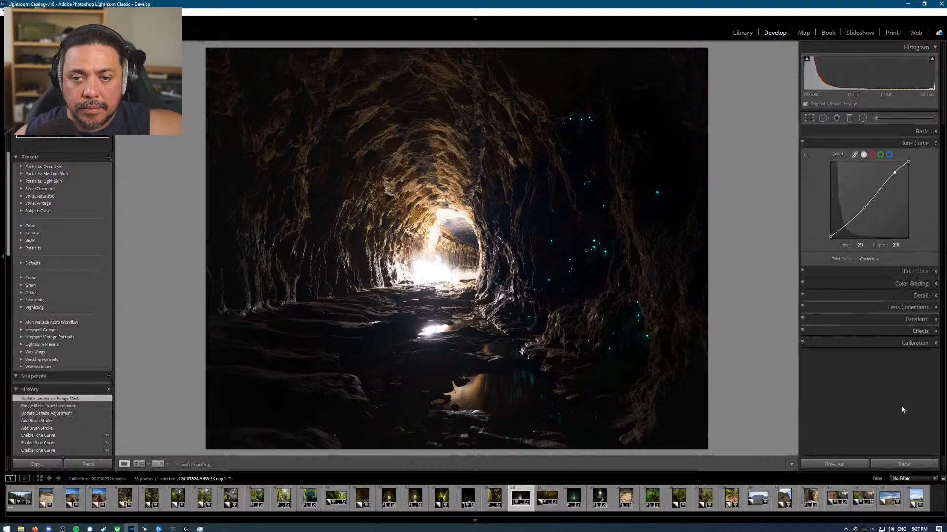
key("backslash")
key("backslash")
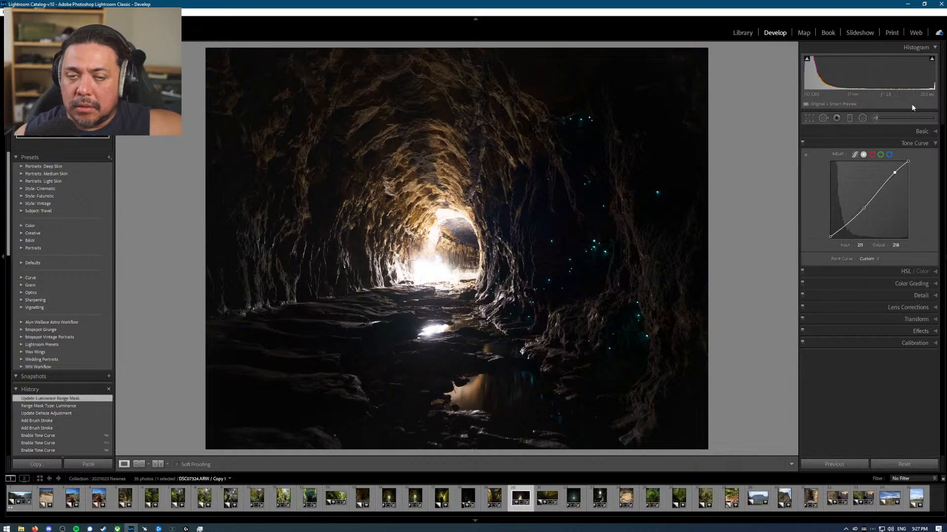
Step: Set the photo's global Clarity to -20, Texture to +25, Dehaze to +7 and Vibrance to +14
left_click(924, 131)
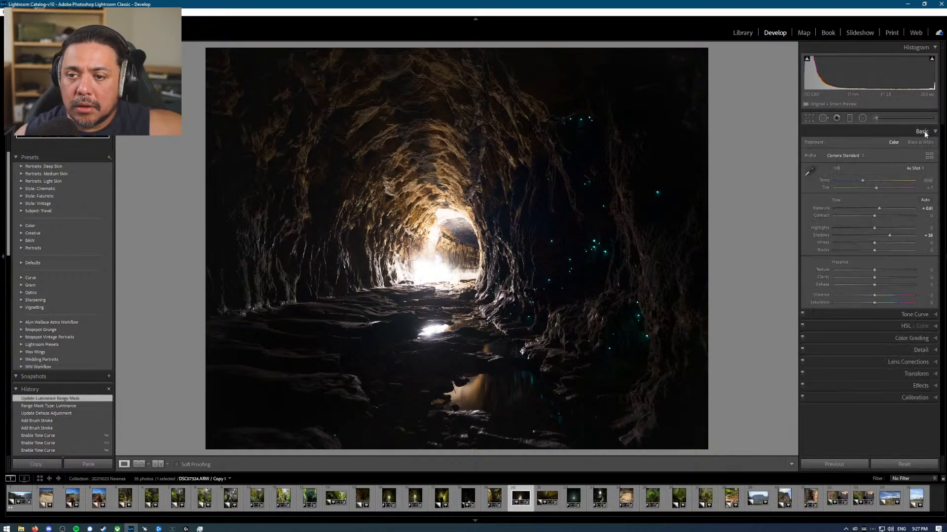
left_click(867, 277)
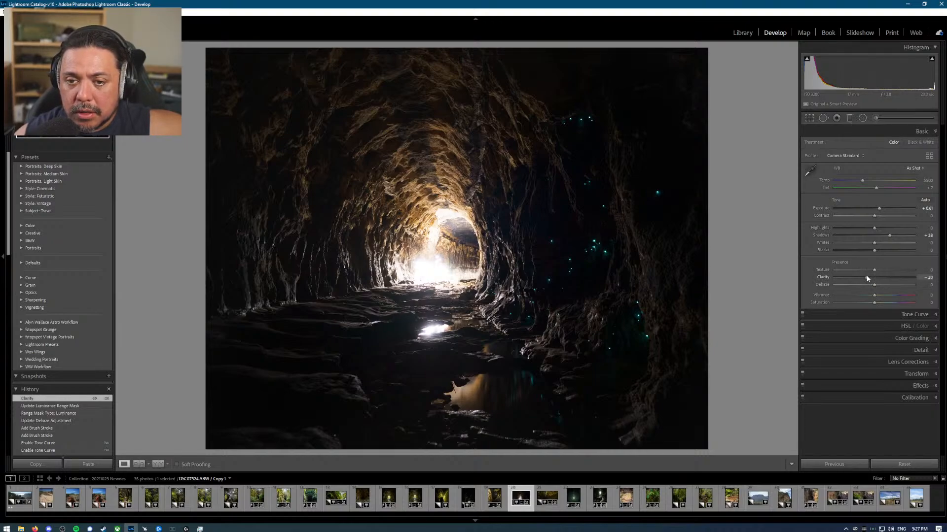
left_click_drag(874, 270, 885, 271)
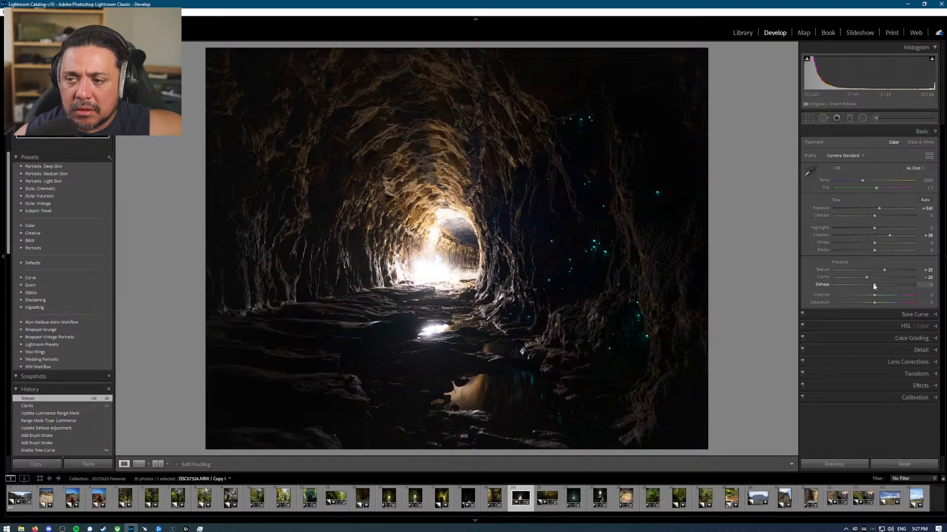
left_click_drag(876, 286, 899, 296)
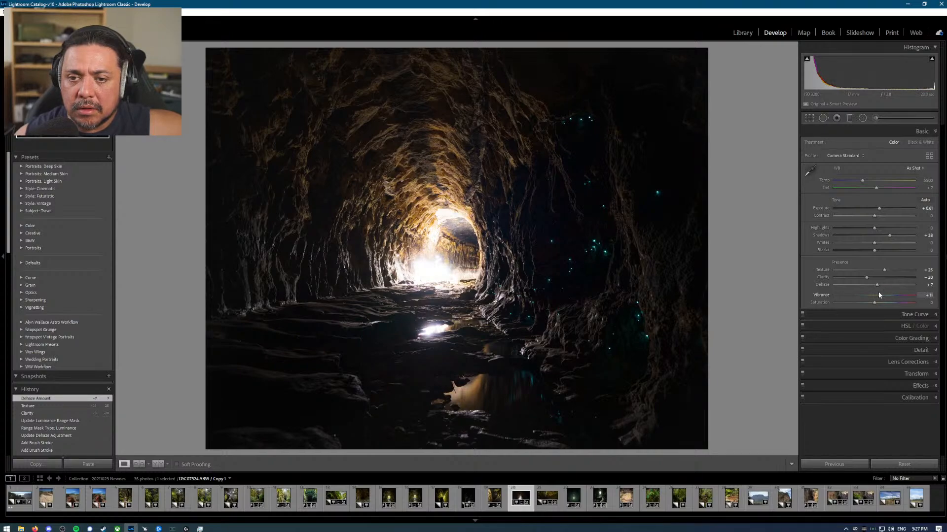
left_click_drag(880, 295, 880, 295)
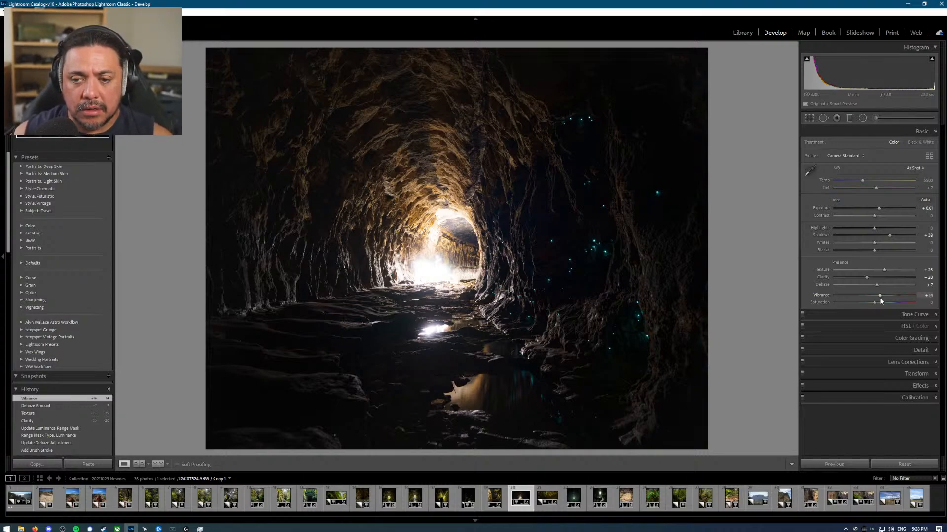
Step: Rate the tunnel photo two stars and return to the start of the Newnes collection's thumbnail grid
key("2")
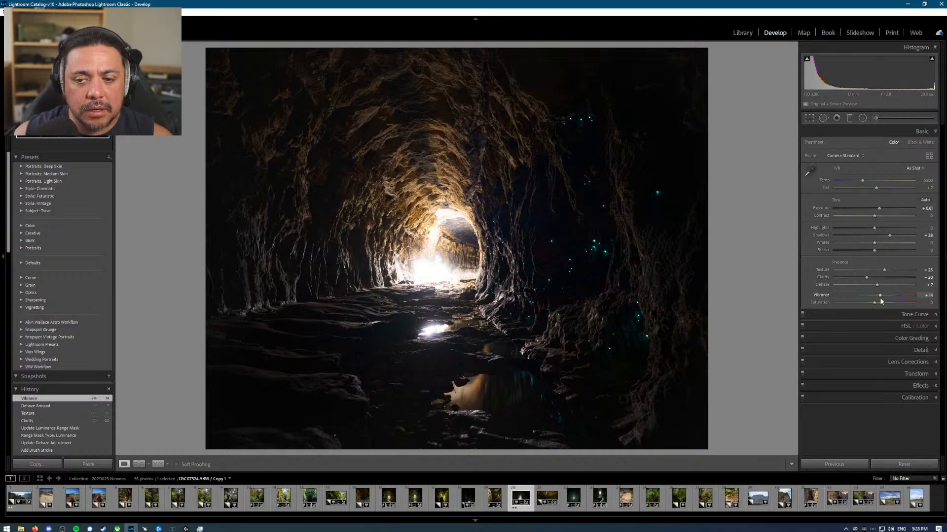
key("g")
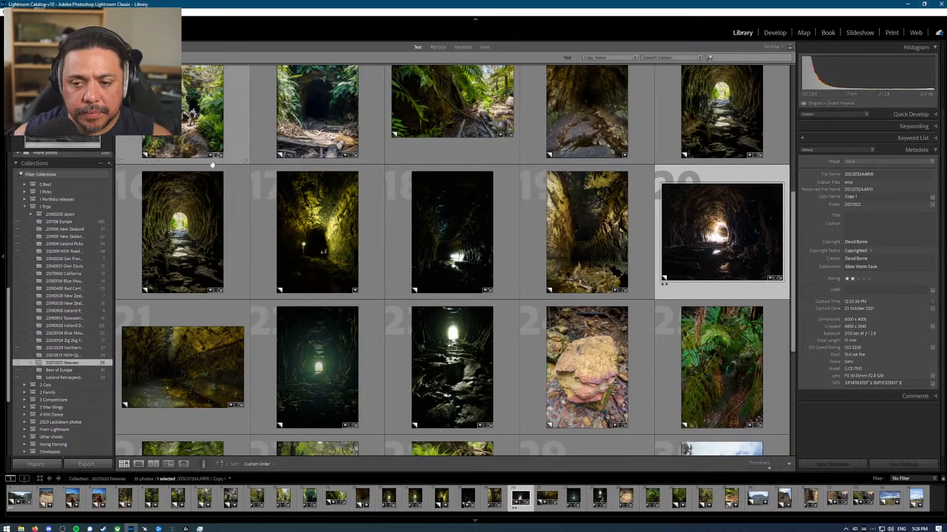
scroll(397, 303, "up", 3)
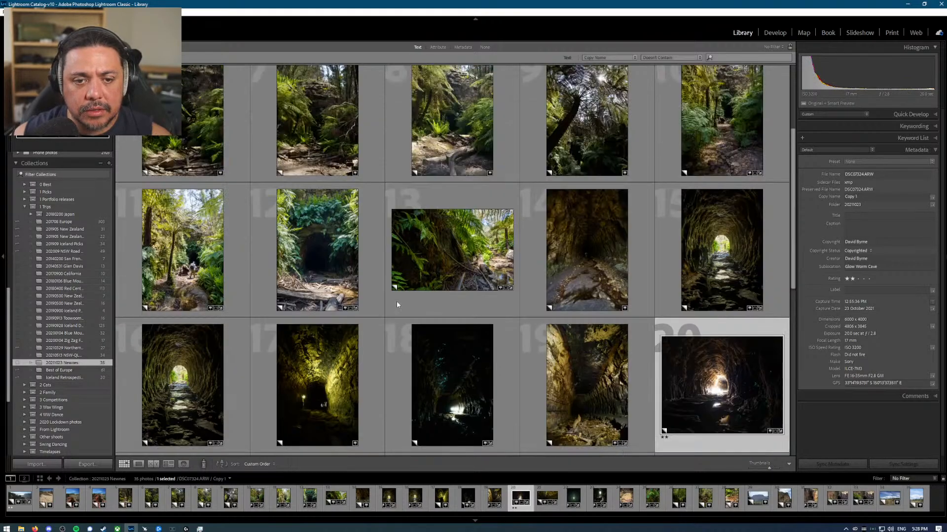
scroll(396, 304, "up", 2)
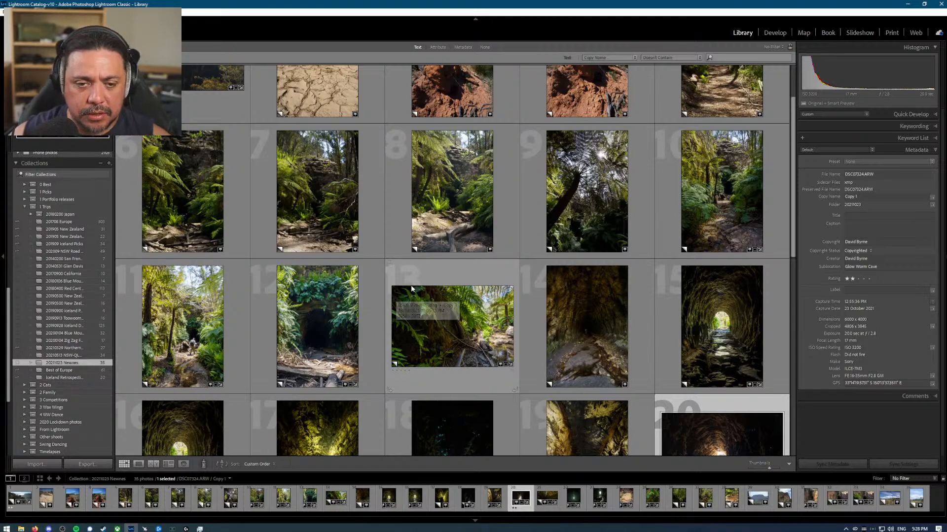
scroll(374, 324, "up", 2)
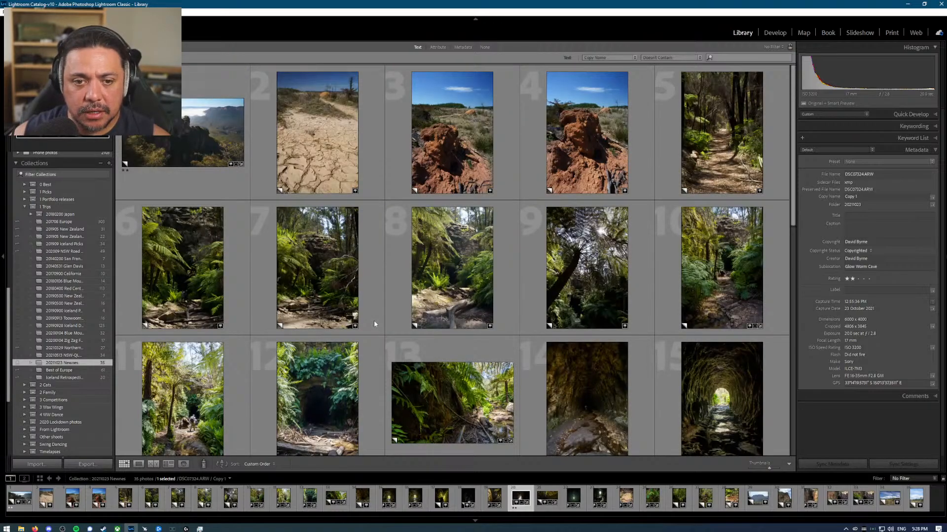
Step: Browse the collection's photos from DSC07239.ARW to the tunnel entrance photo DSC07267-HDR.dng and open that one for developing
double_click(182, 297)
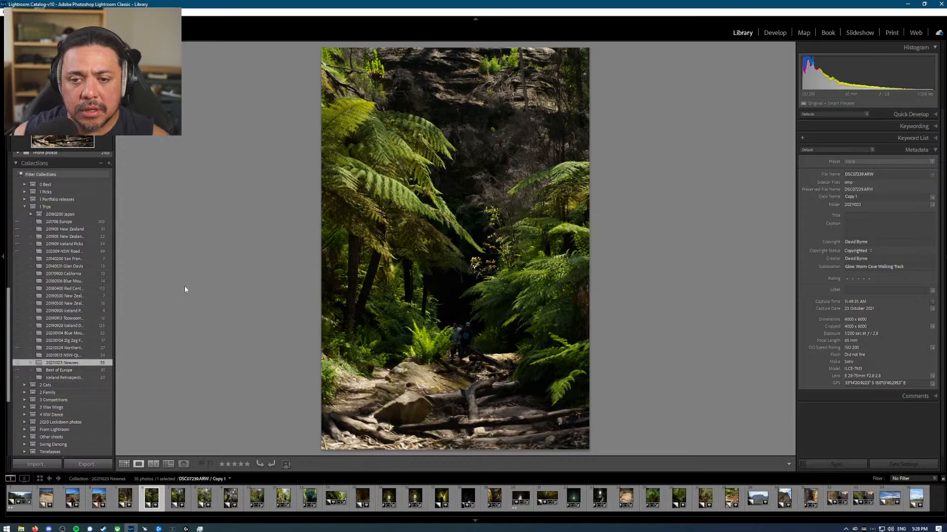
key("Right")
key("Left")
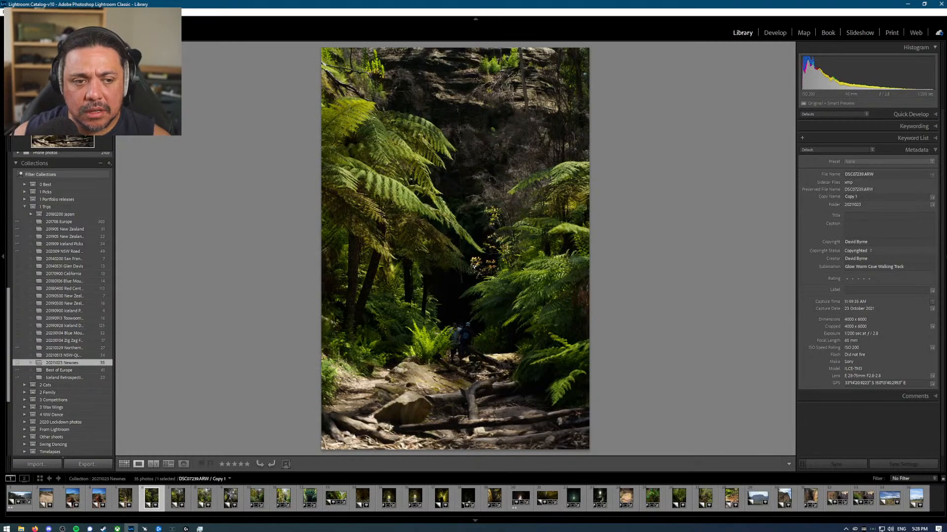
key("Right")
key("Right")
key("Right")
key("Right")
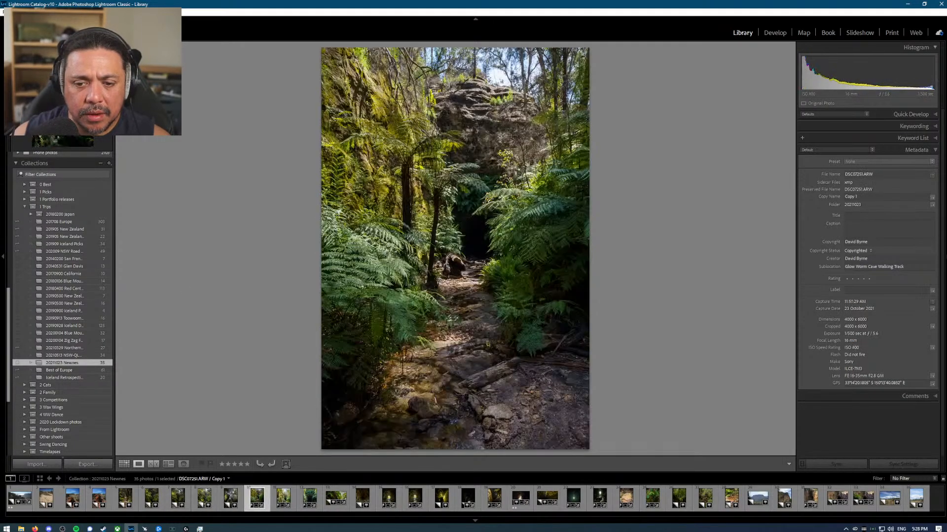
key("Right")
key("Left")
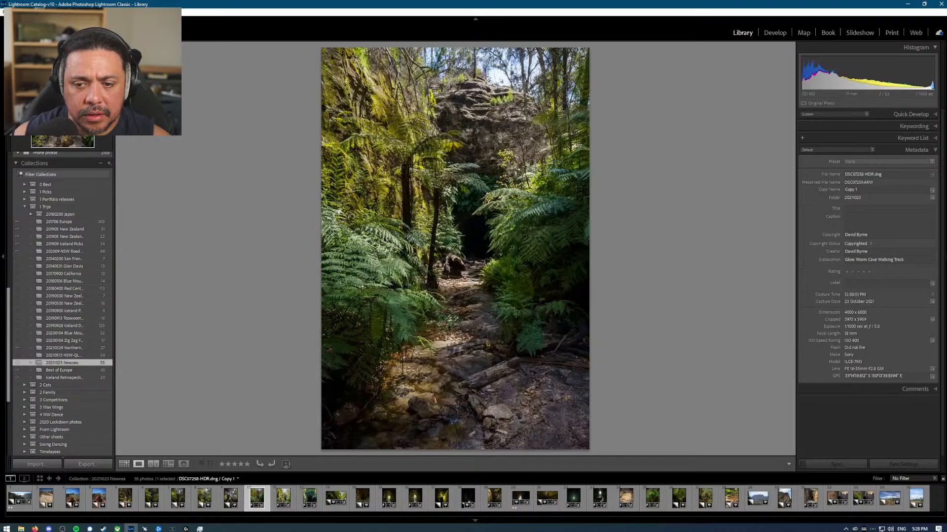
key("Right")
key("Right")
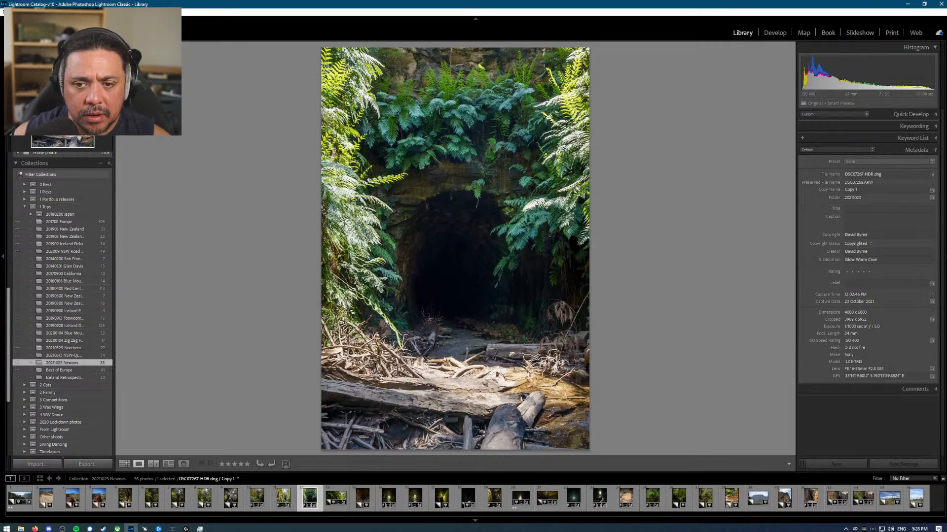
key("Right")
key("Left")
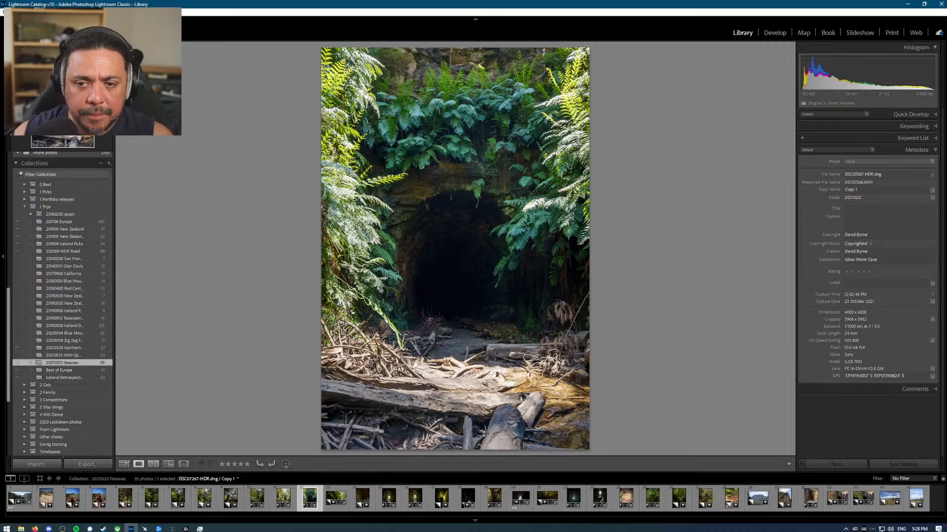
key("d")
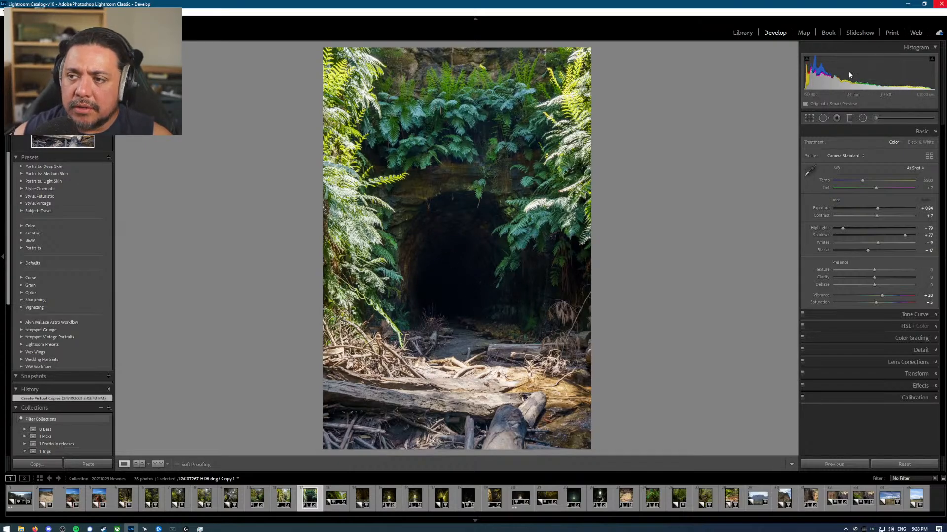
Step: Place an inverted radial filter over the dark tunnel mouth with Shadows at 25 and the other tone adjustments at zero
left_click(861, 119)
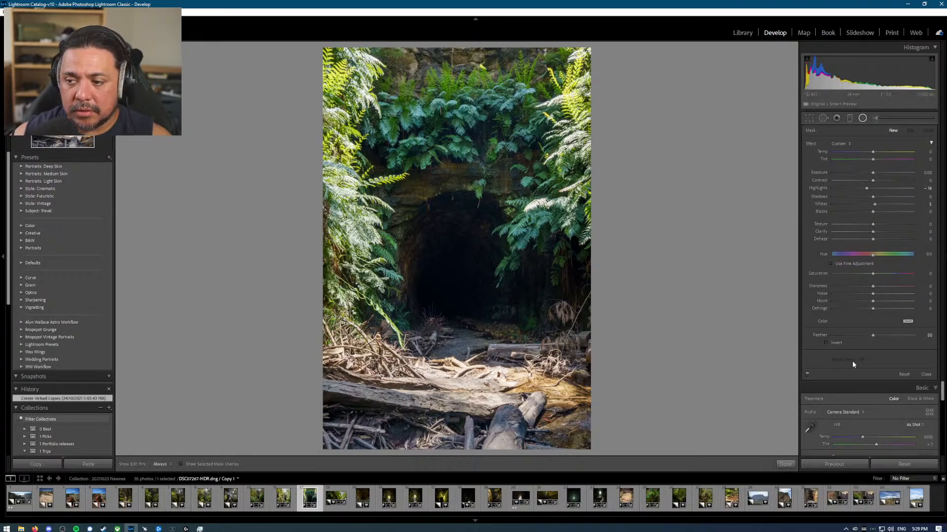
left_click(832, 344)
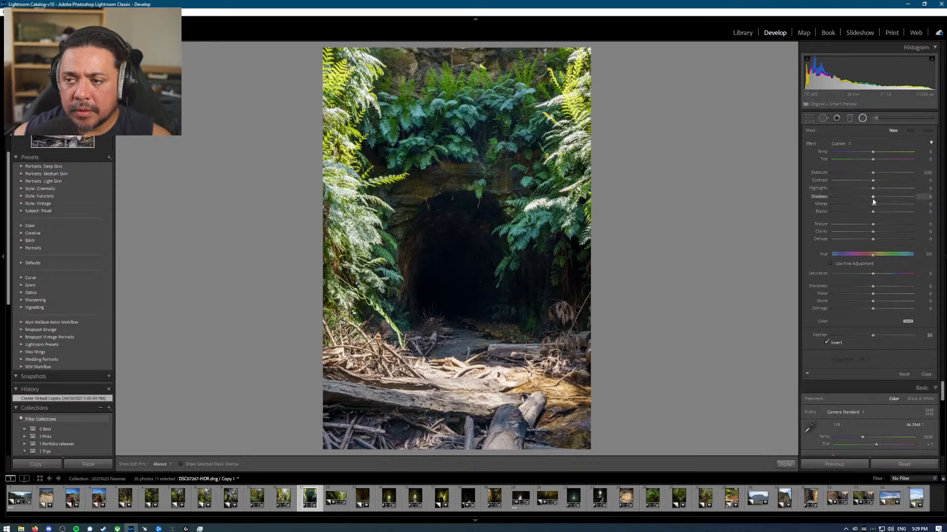
left_click_drag(880, 198, 884, 198)
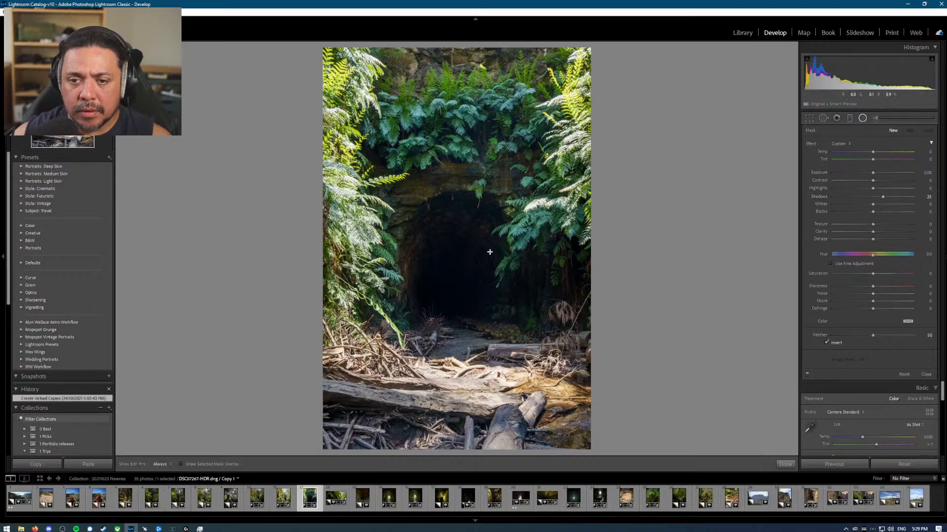
left_click_drag(461, 278, 578, 413)
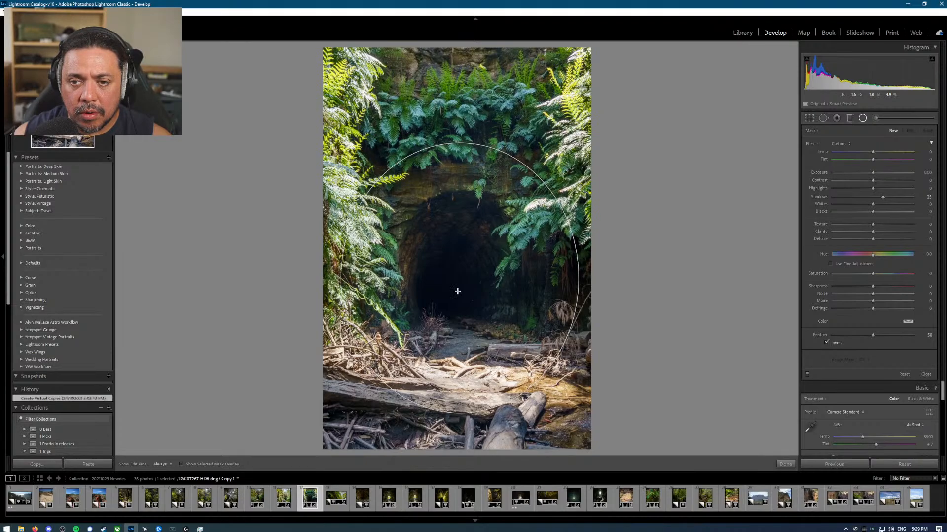
left_click_drag(456, 280, 462, 268)
Step: Try a higher Exposure on the tunnel mouth's radial filter, undo it, and set Shadows to 39 and Blacks to -9
mouse_move(871, 172)
left_mouse_down()
mouse_move(895, 175)
mouse_move(878, 176)
left_mouse_up()
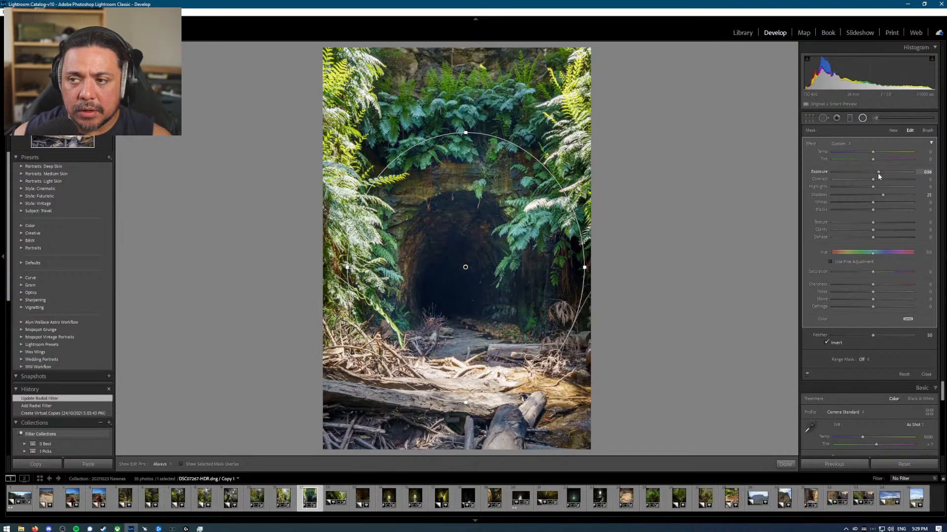
key("ctrl+z")
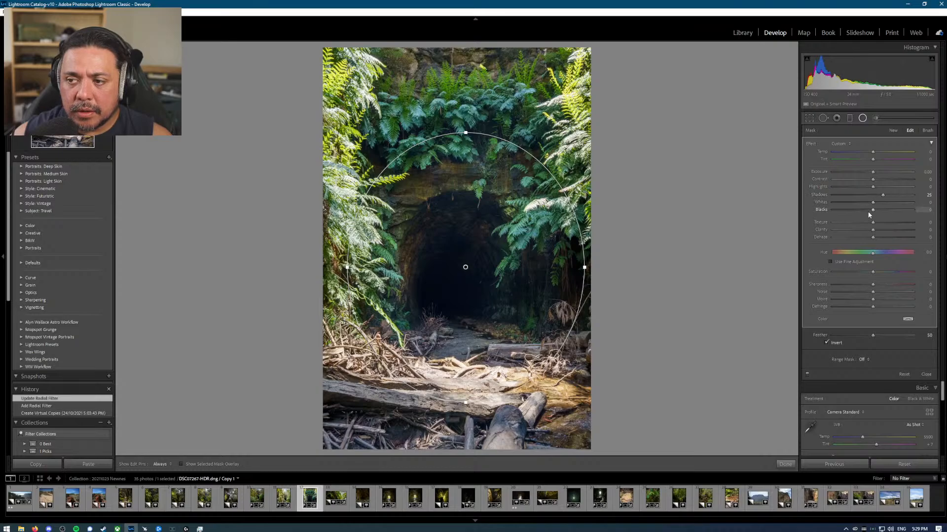
left_click_drag(873, 210, 889, 196)
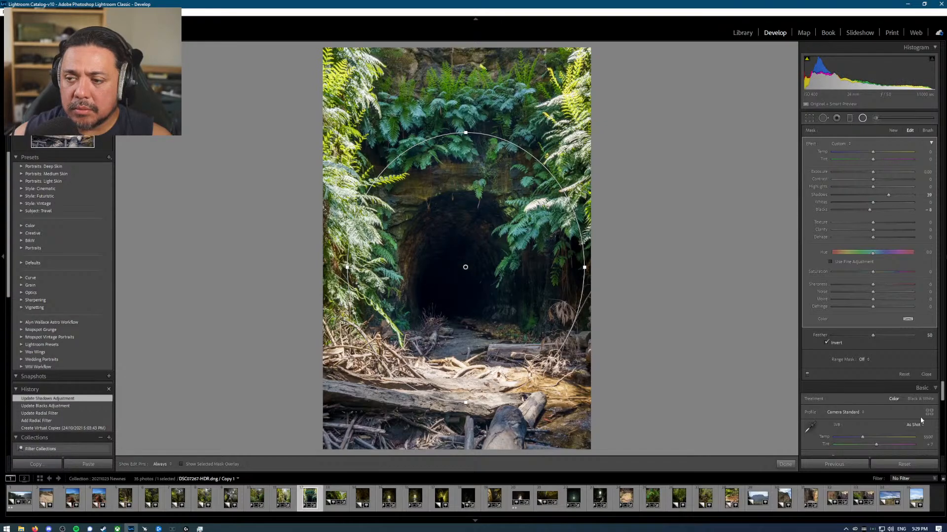
Step: Restrict the radial filter with a luminance range mask, display the mask, and set its range to 0/33
left_click(866, 361)
left_click(882, 386)
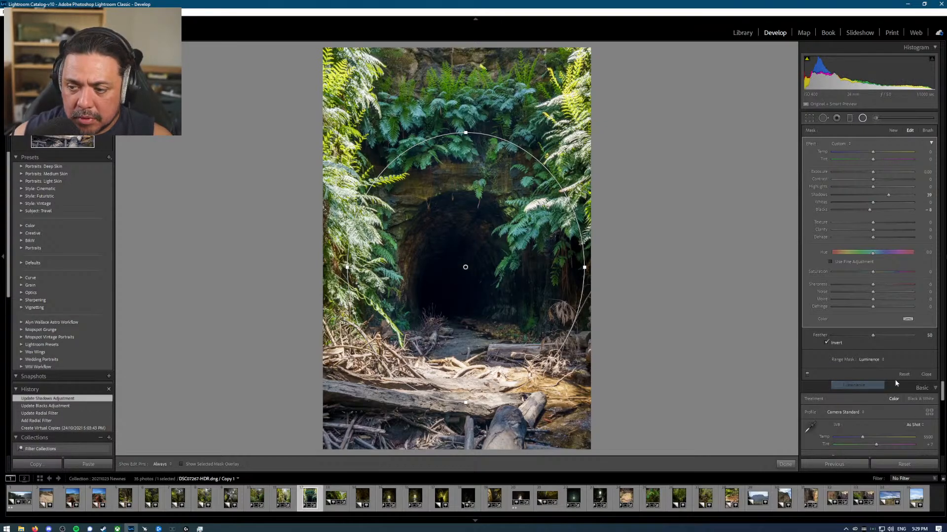
left_click(830, 372)
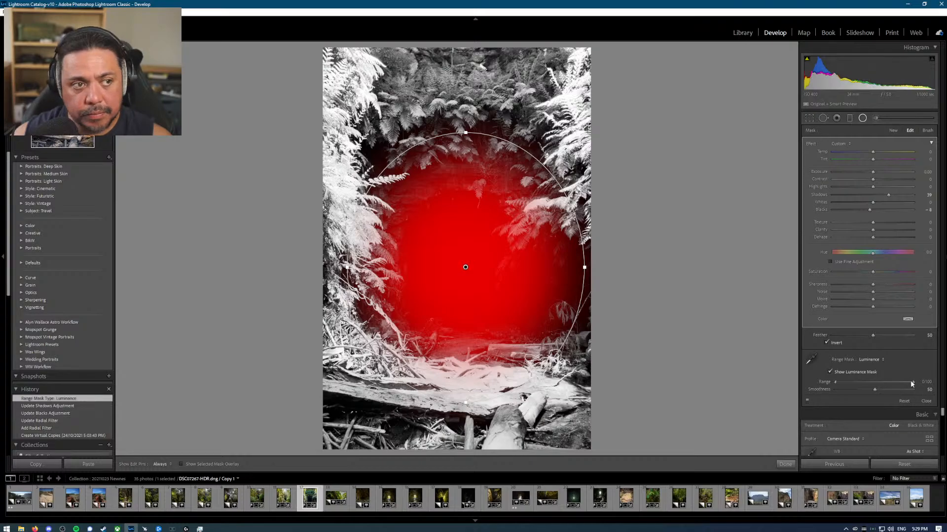
left_click_drag(911, 382, 862, 384)
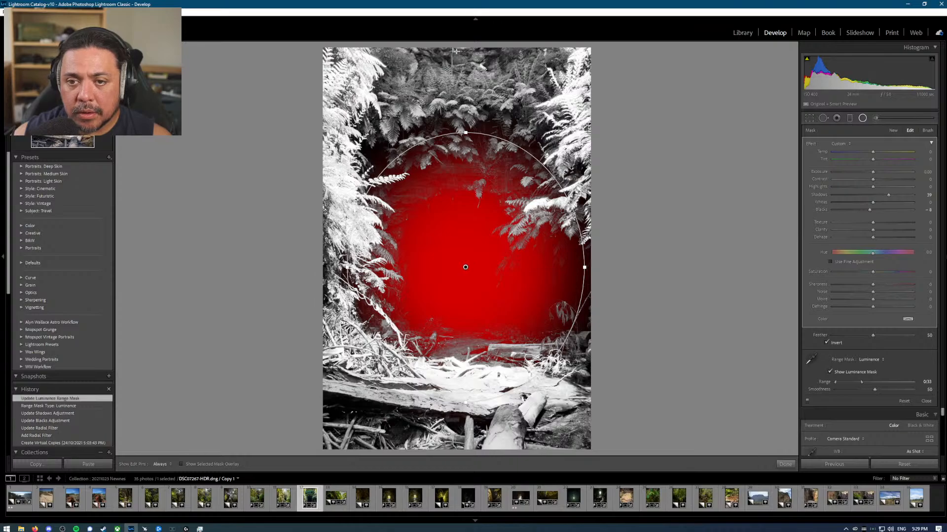
Step: Make the radial filter taller and shift it upward, narrow its luminance range to 0/26, and close the filter
left_click_drag(465, 132, 465, 105)
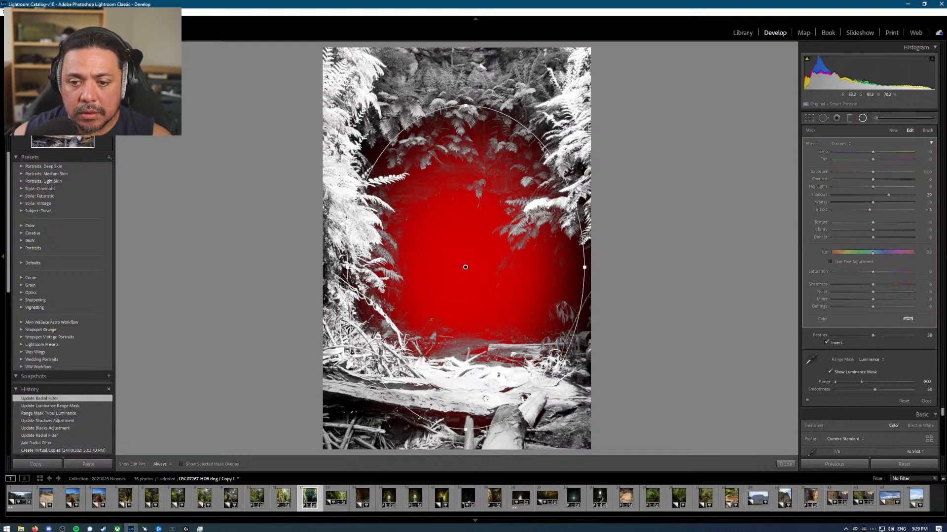
left_click_drag(470, 262, 469, 247)
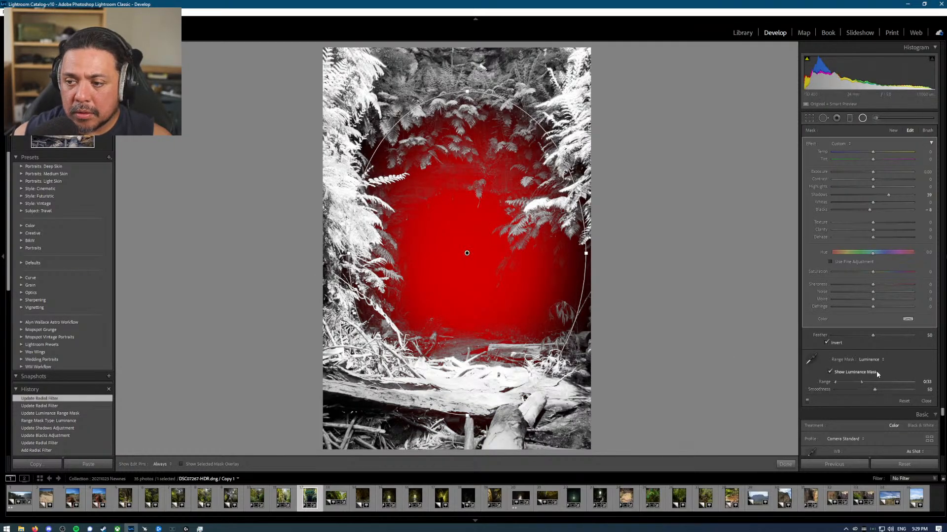
left_click_drag(862, 384, 857, 384)
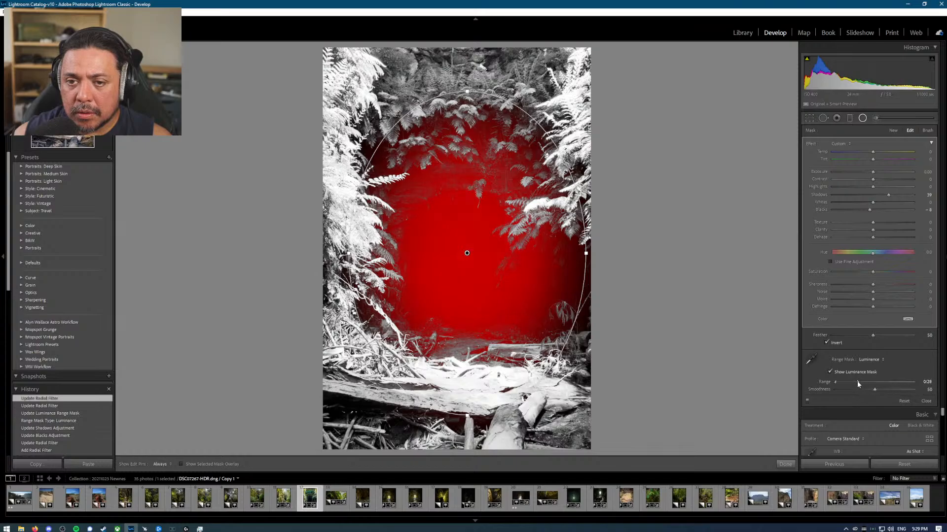
key("shift+m")
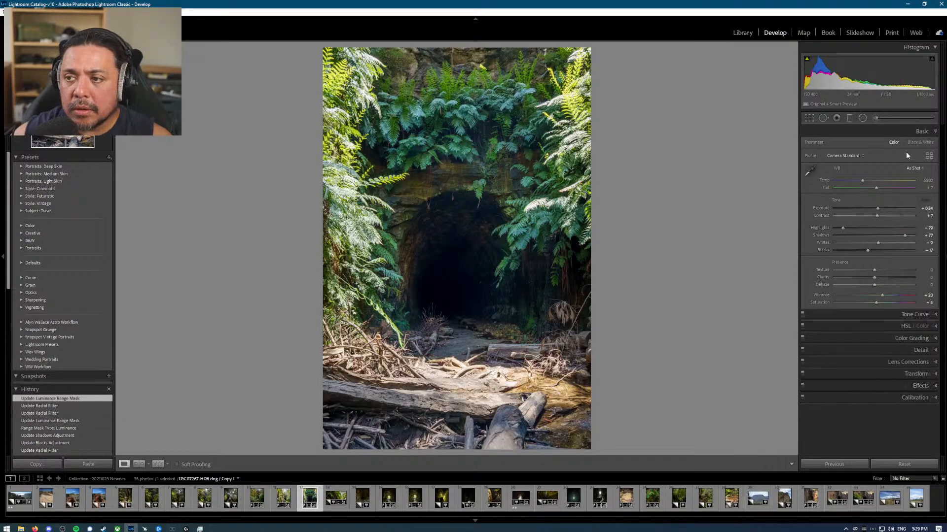
Step: Reselect the tunnel mouth's radial filter, hide its luminance mask overlay, and set Dehaze to 16
left_click(862, 118)
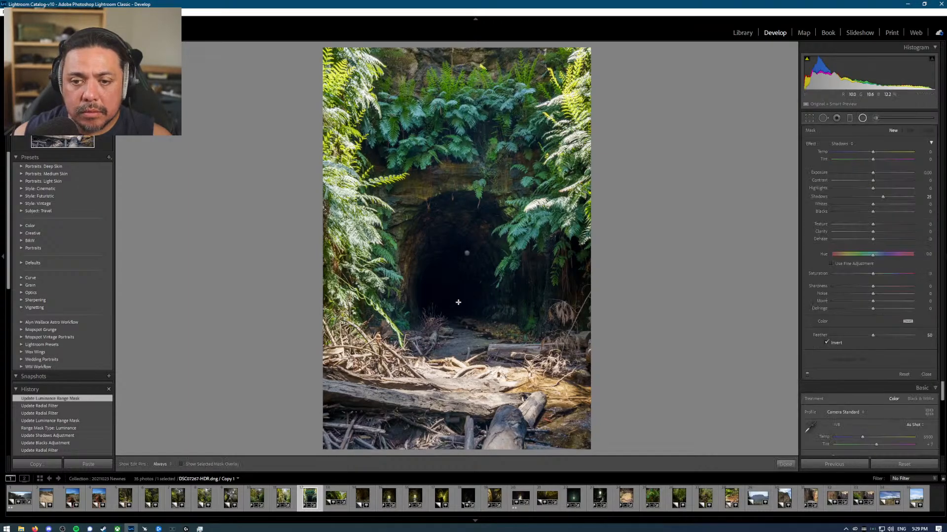
left_click(465, 253)
left_click(830, 345)
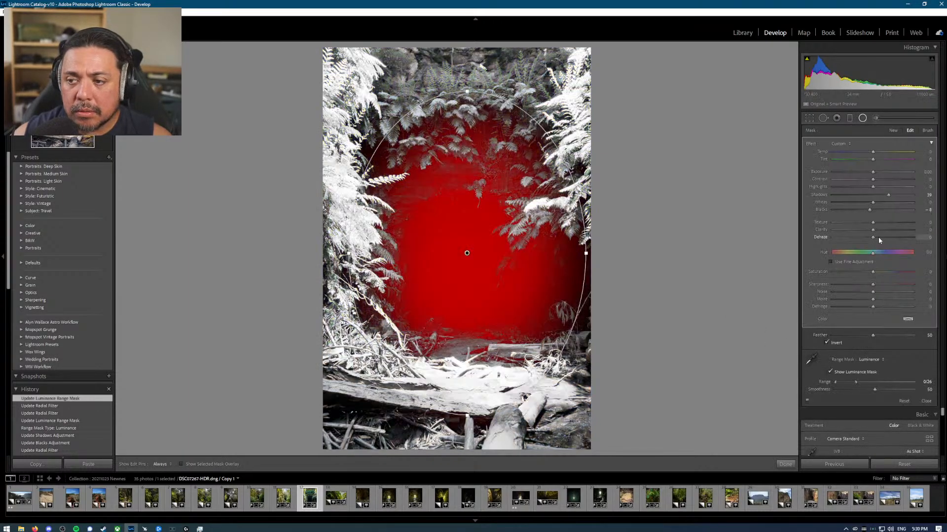
left_click(846, 372)
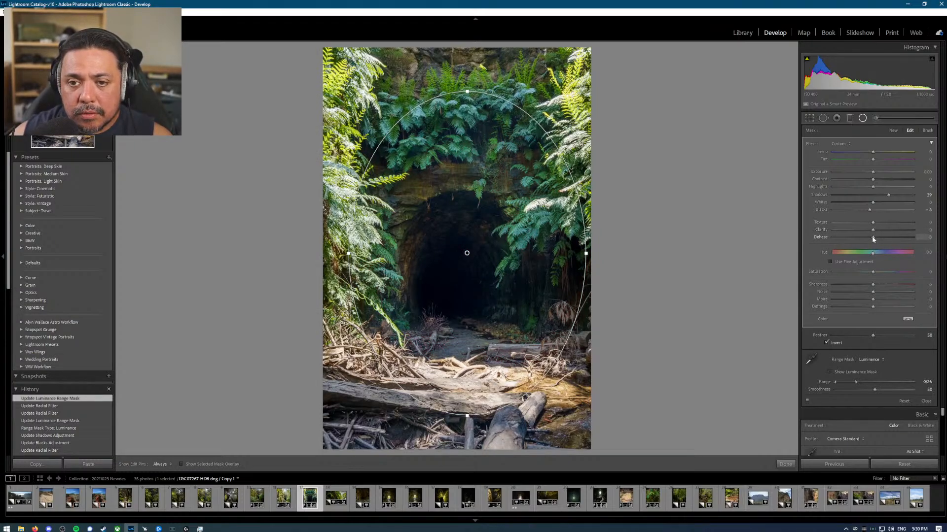
left_click_drag(872, 236, 877, 237)
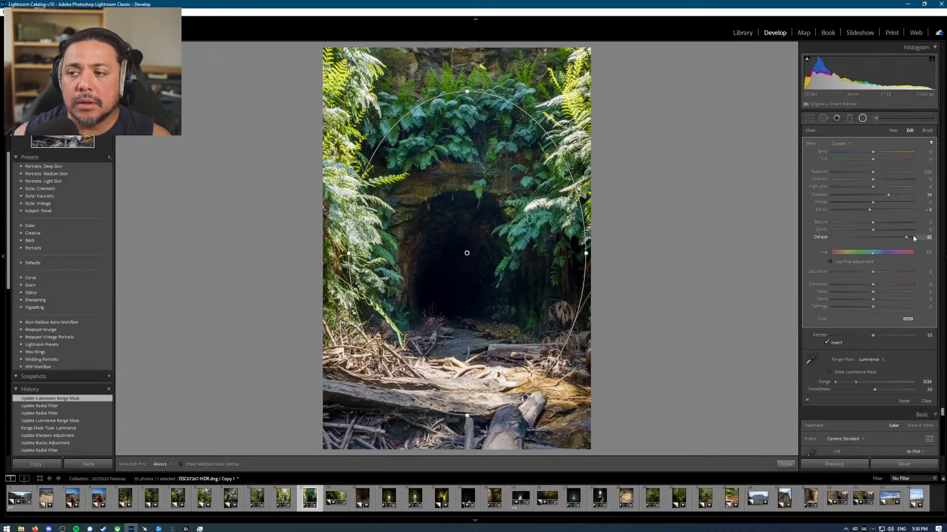
left_click_drag(912, 236, 881, 237)
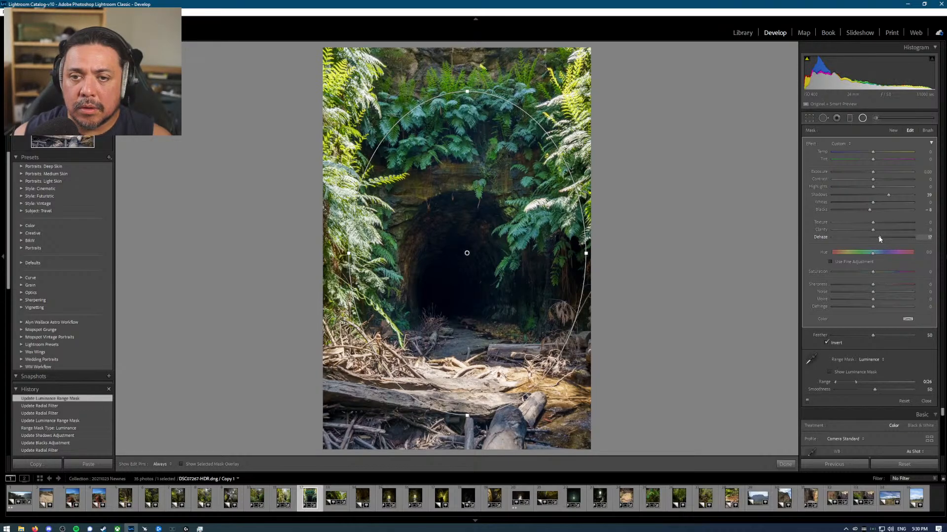
left_click_drag(879, 239, 879, 237)
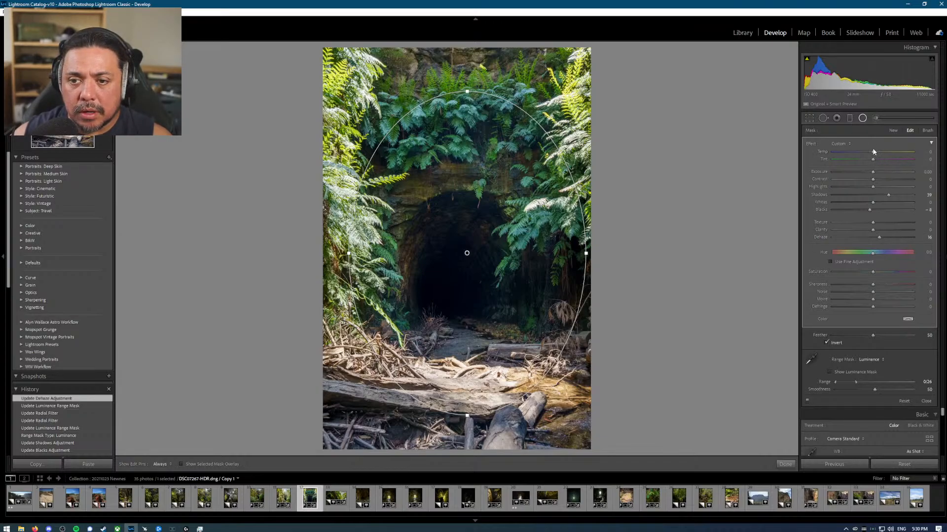
Step: Warm the tunnel mouth's radial filter with Temp 21 and Tint 19, and close the filter
left_click_drag(873, 149, 881, 170)
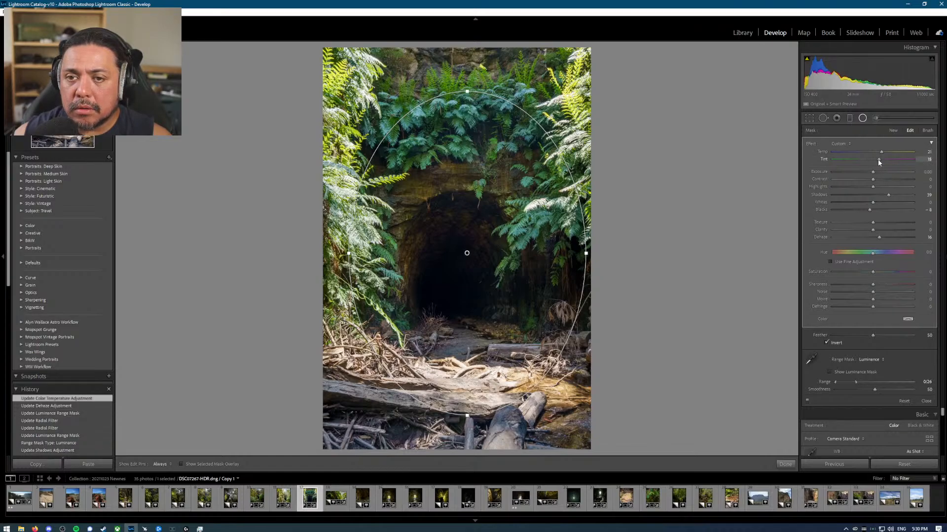
left_click_drag(885, 161, 863, 161)
left_click_drag(870, 162, 876, 162)
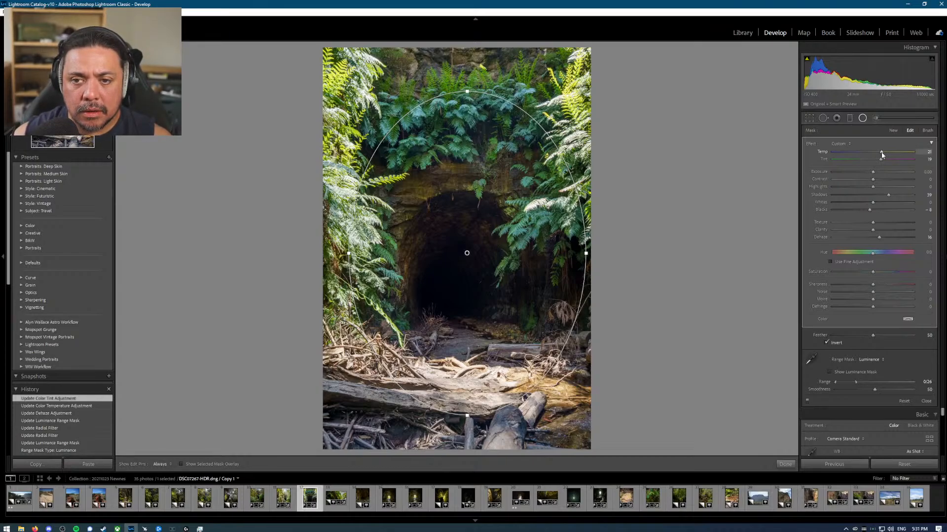
key("shift+m")
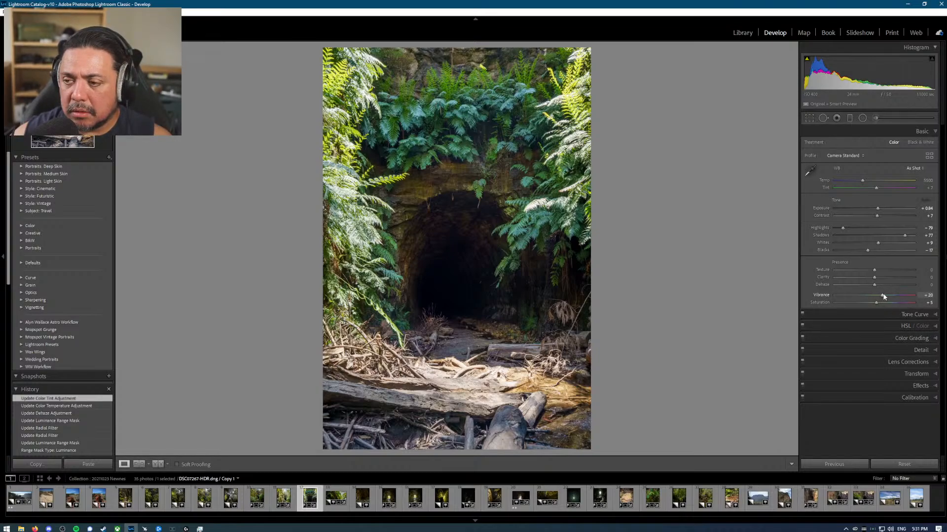
Step: Compare the tunnel entrance photo before and after the edit, and reset its global Vibrance and Saturation to 0
key("backslash")
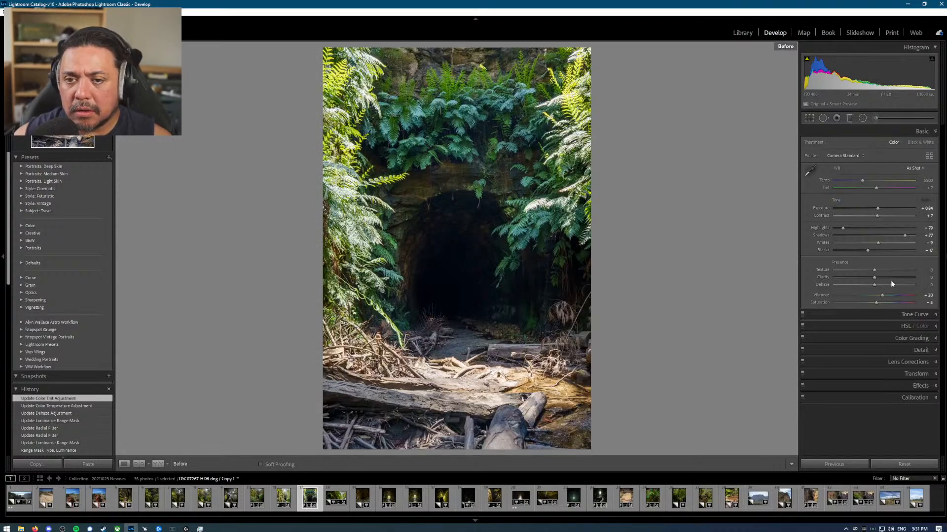
key("backslash")
key("backslash")
key("backslash")
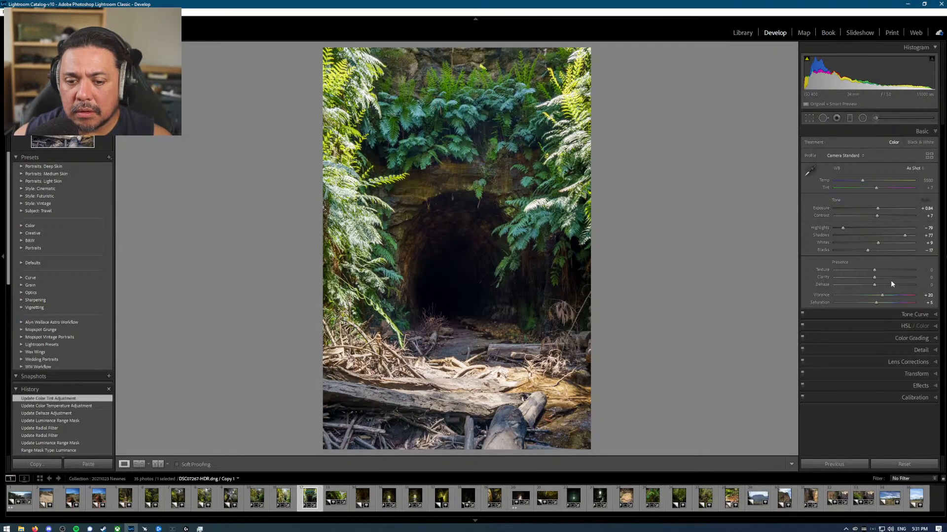
key("backslash")
key("backslash")
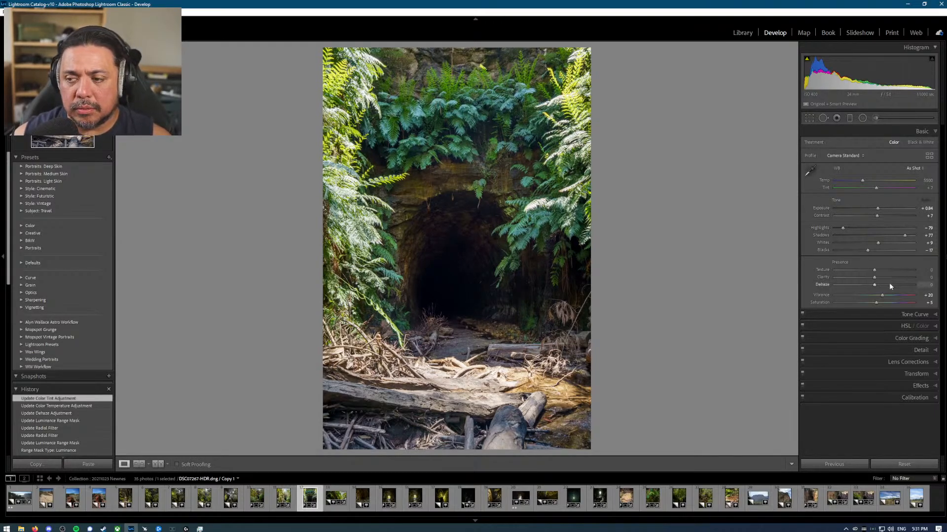
double_click(824, 297)
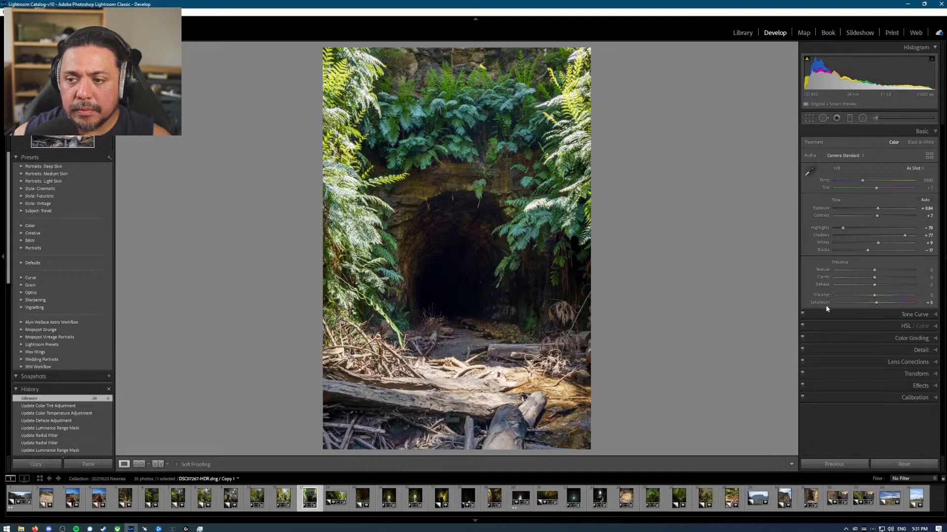
double_click(821, 303)
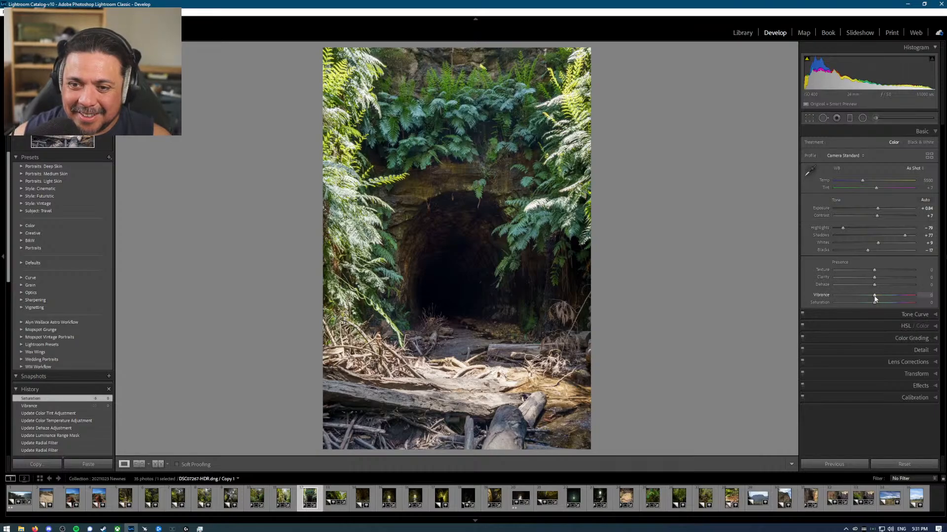
Step: Set the tunnel entrance photo's global Vibrance to +27, Clarity to -16 and Texture to +21
left_click_drag(874, 296, 877, 295)
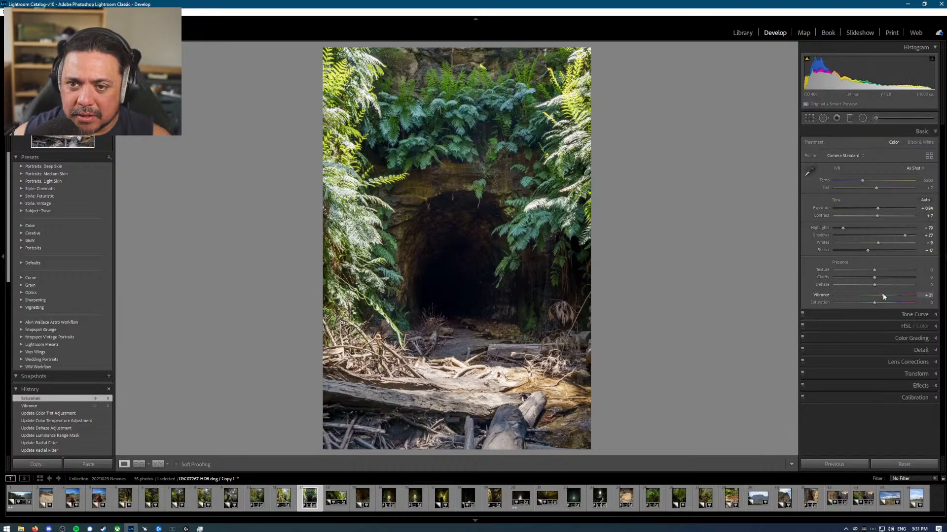
left_click_drag(883, 295, 883, 270)
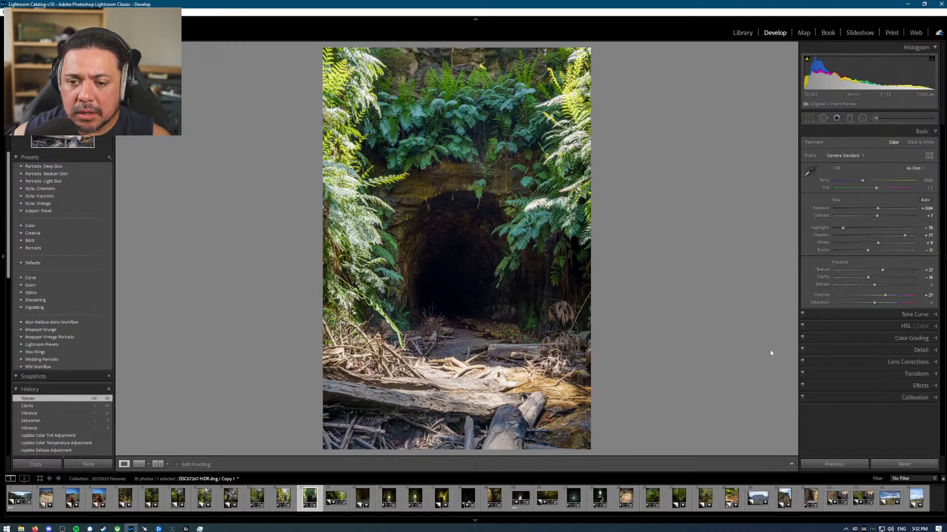
Step: Try a post-crop vignette with Amount -25, and undo it
left_click(915, 385)
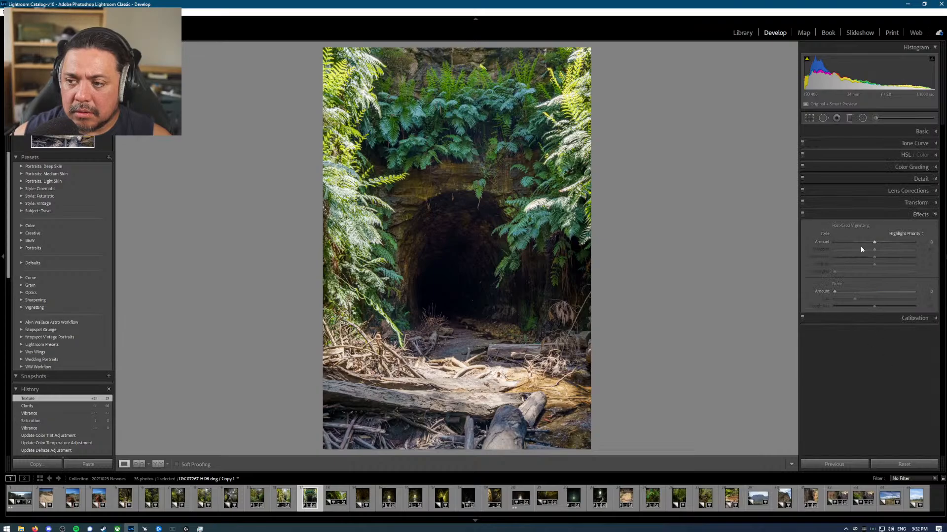
left_click_drag(872, 241, 865, 240)
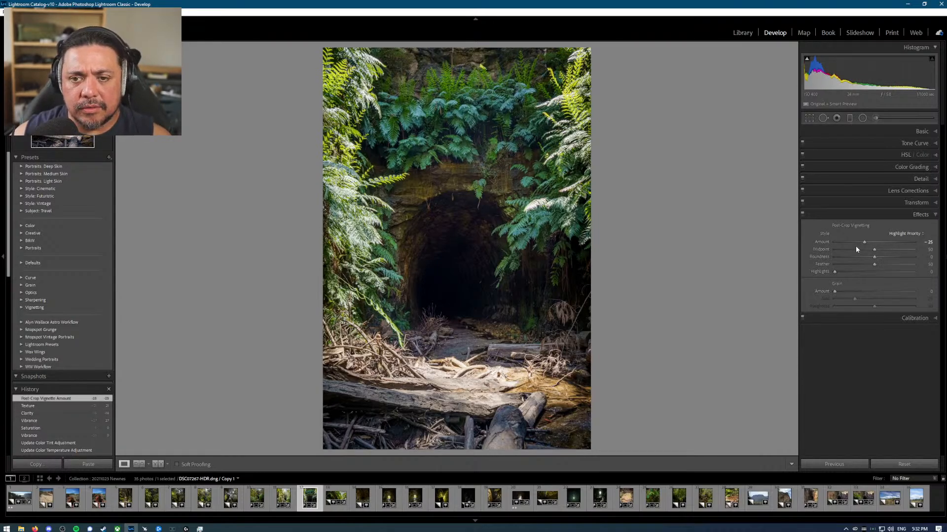
key("ctrl+z")
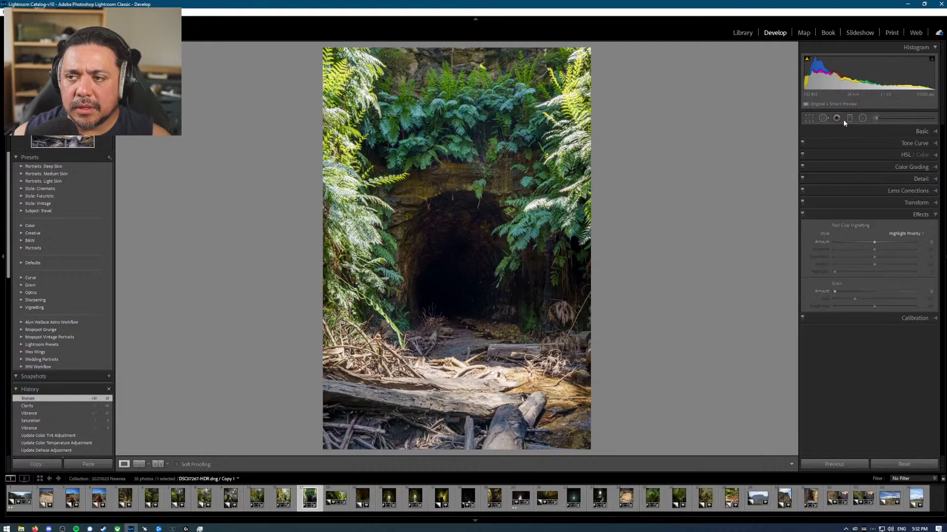
Step: Add a large non-inverted radial filter with its effect sliders reset, spanning nearly the whole photo and centred on the tunnel mouth
left_click(862, 118)
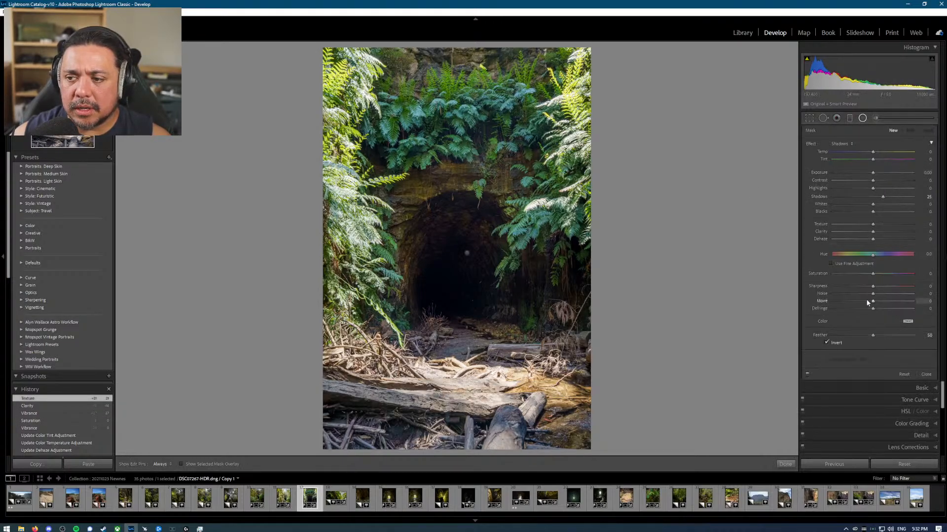
left_click(831, 345)
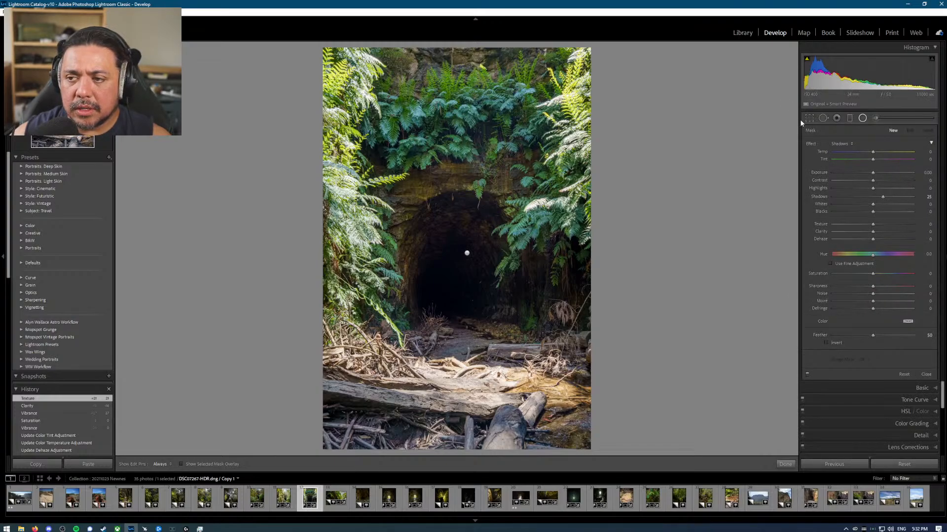
double_click(813, 143)
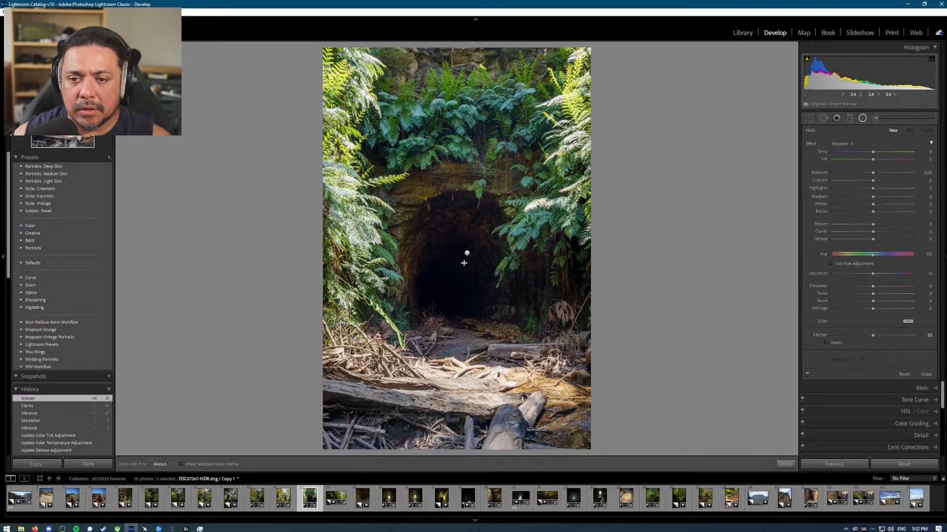
left_click_drag(525, 370, 601, 460)
left_click_drag(466, 263, 459, 247)
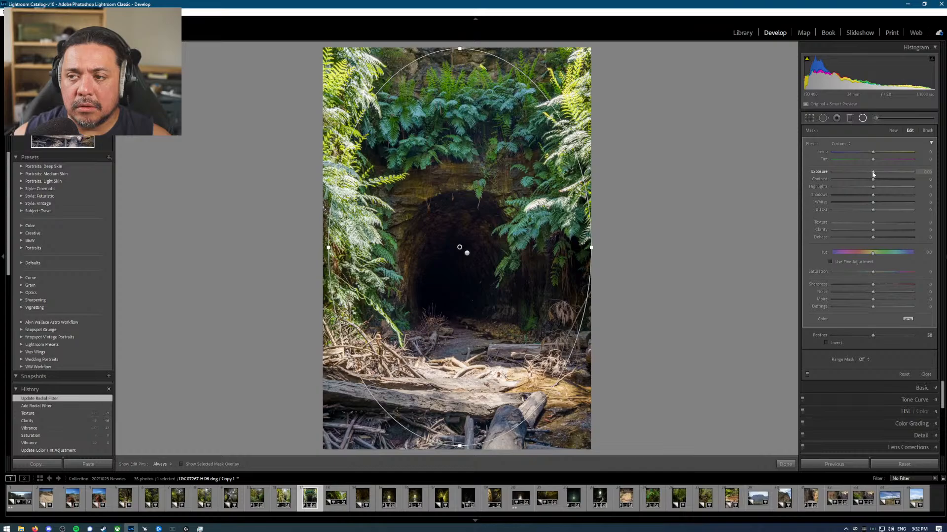
Step: Darken the surroundings with the large radial filter's Exposure at -0.30, and close the filter
left_click_drag(873, 173, 869, 173)
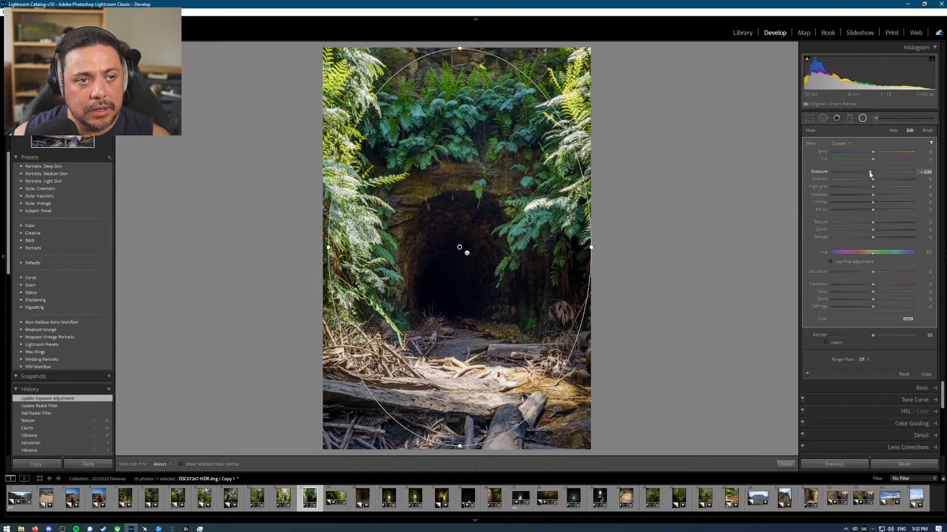
key("Escape")
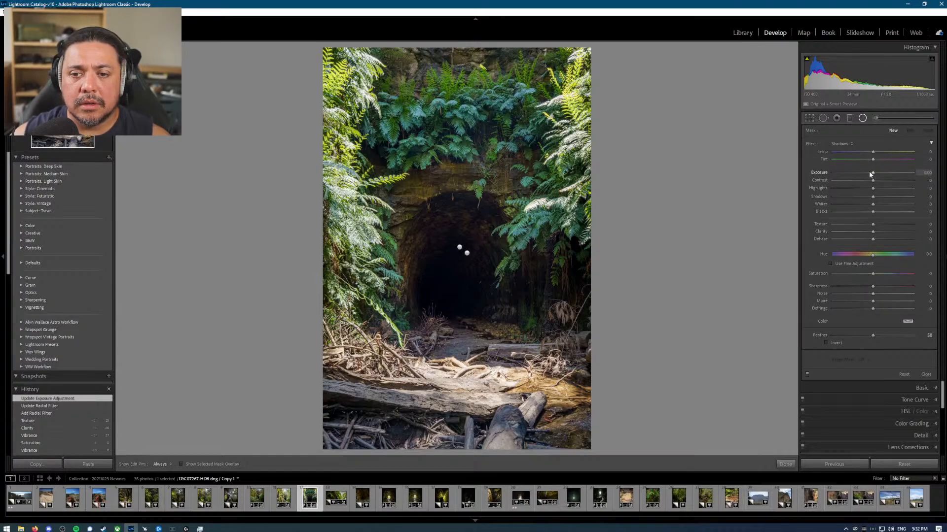
key("shift+m")
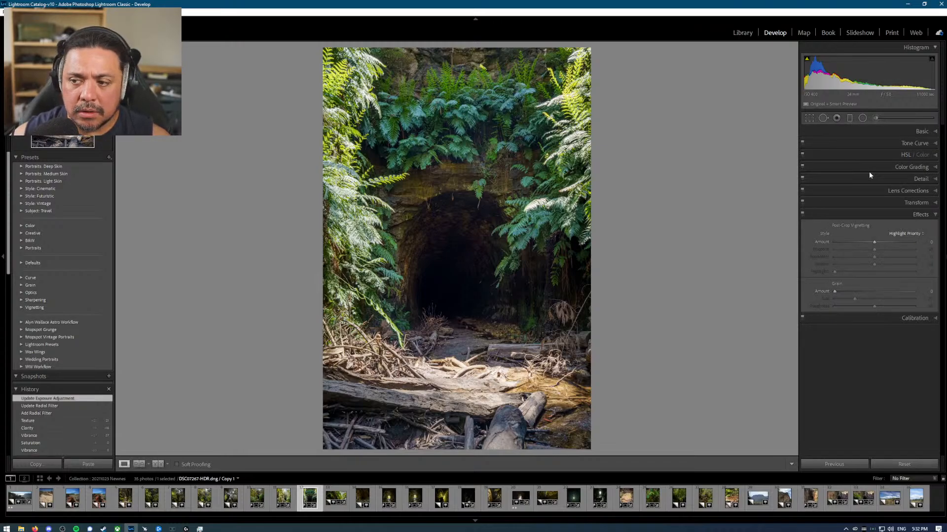
Step: Compare the tunnel entrance photo before and after the edits
key("backslash")
key("backslash")
key("backslash")
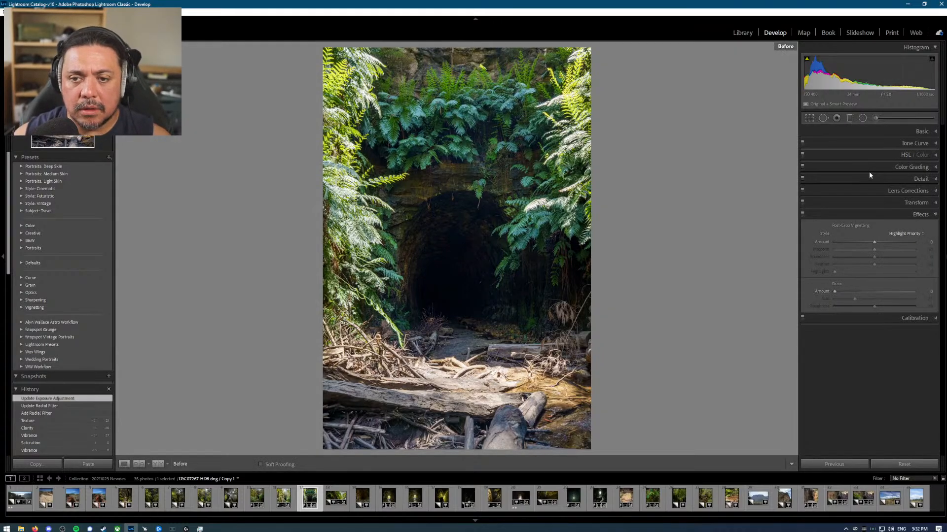
key("backslash")
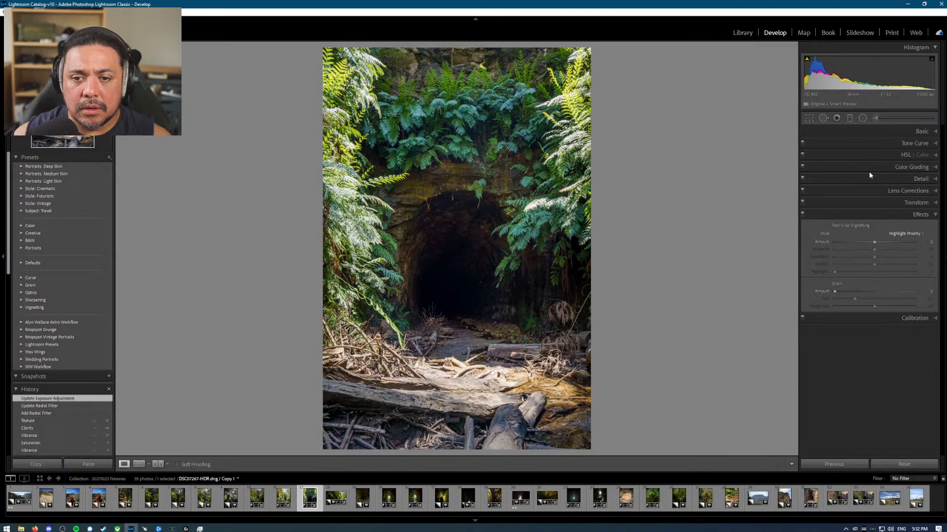
key("backslash")
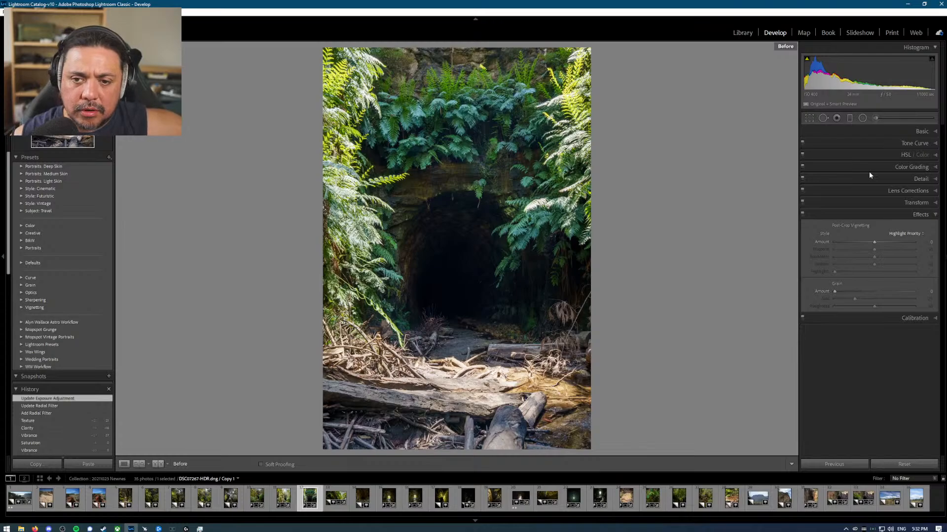
key("backslash")
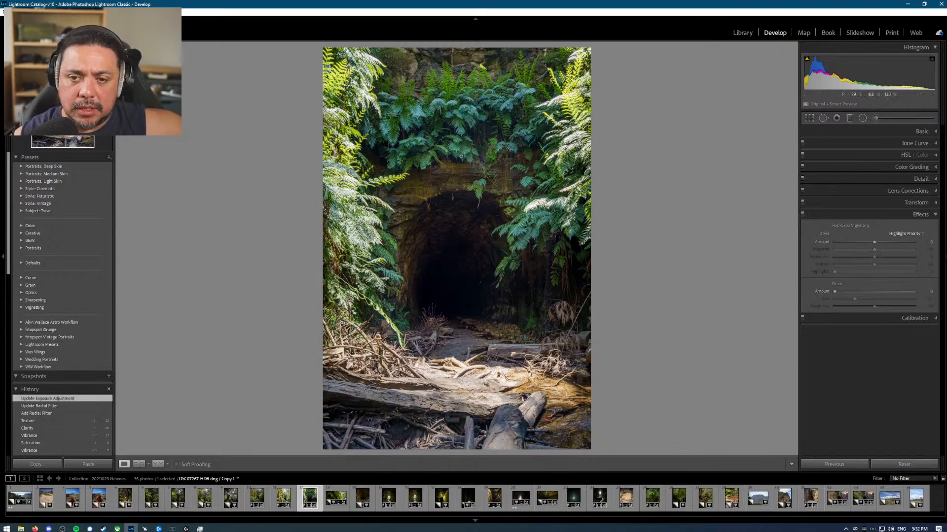
Step: Centre the detail preview on the rock before the tunnel and set Luminance noise reduction to 24
left_click(473, 340)
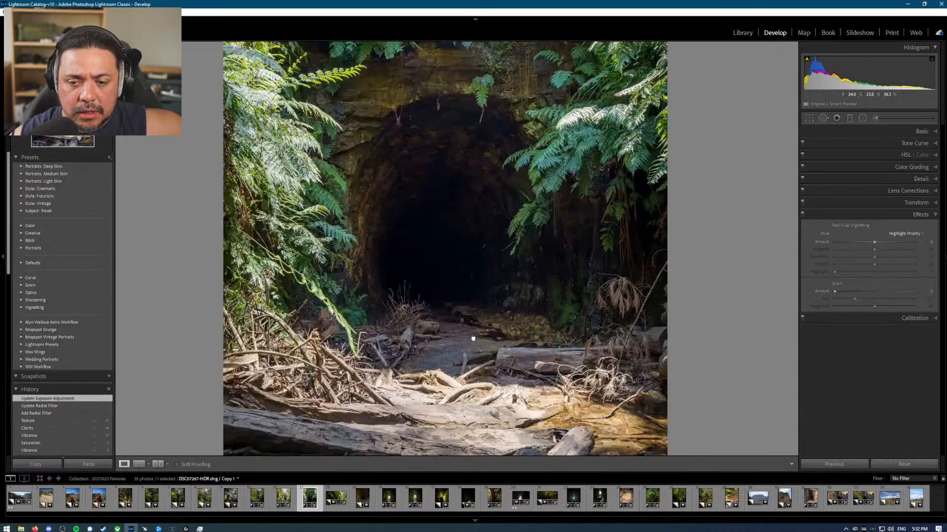
left_click(472, 339)
left_click_drag(468, 370, 521, 281)
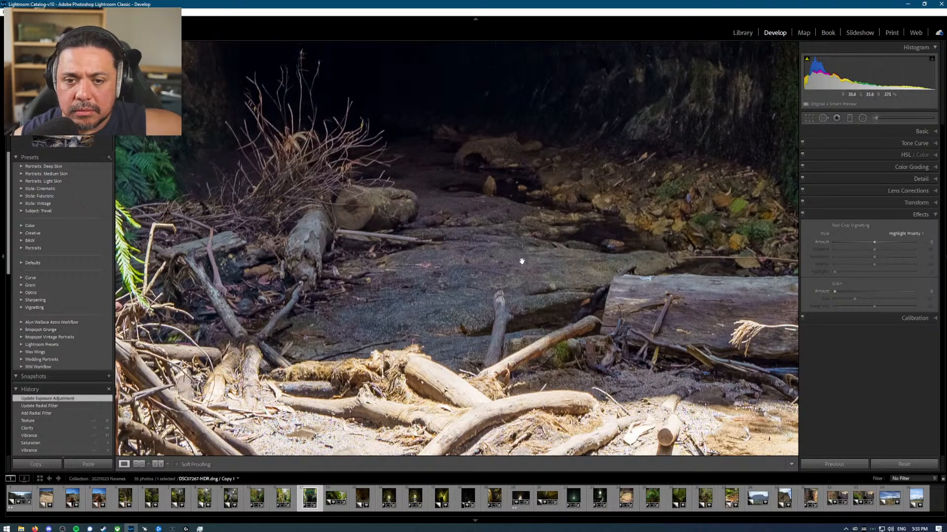
left_click(922, 180)
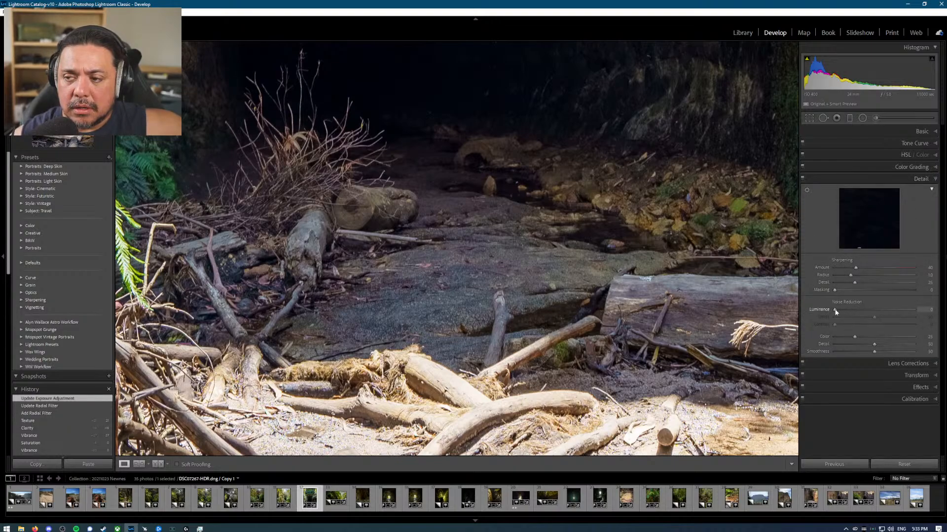
left_click_drag(835, 311, 842, 311)
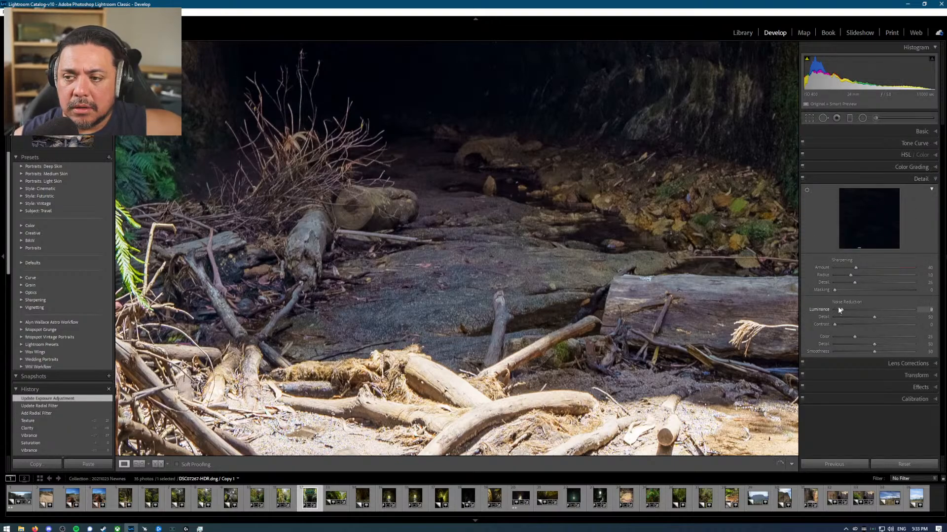
left_click(806, 191)
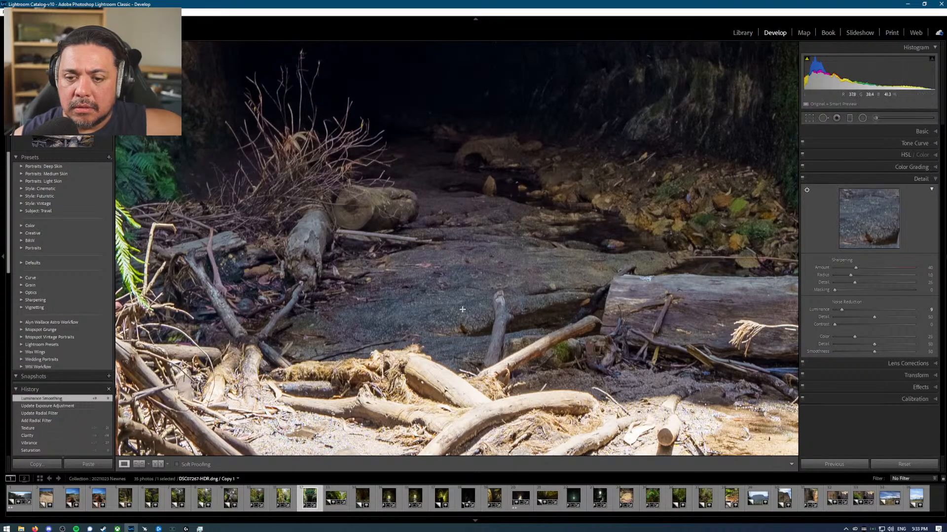
left_click(465, 309)
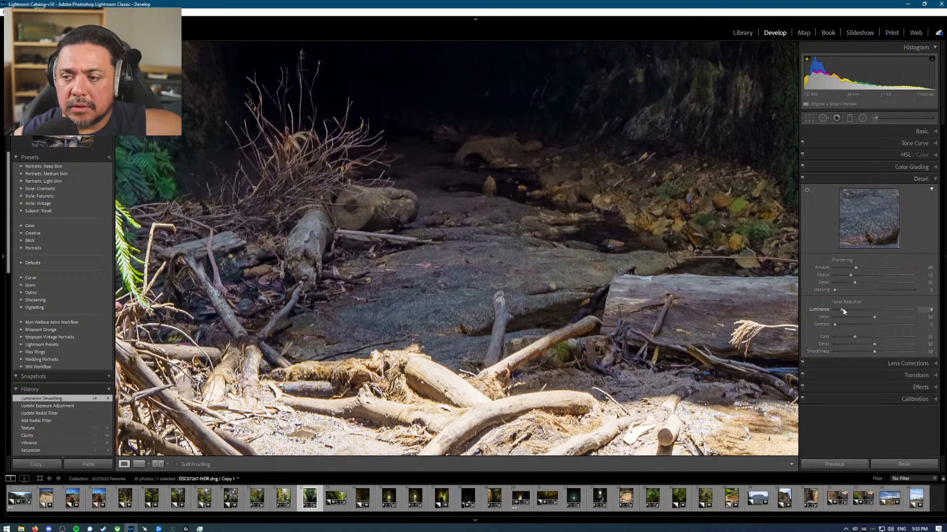
left_click_drag(842, 309, 853, 311)
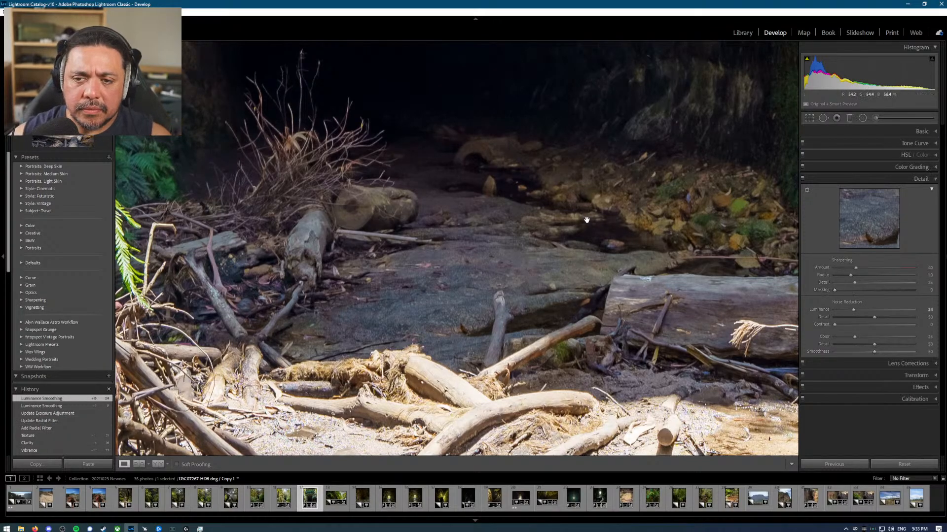
Step: Set the sharpening Masking to 89 and inspect the dark tunnel interior up close
left_click(446, 173)
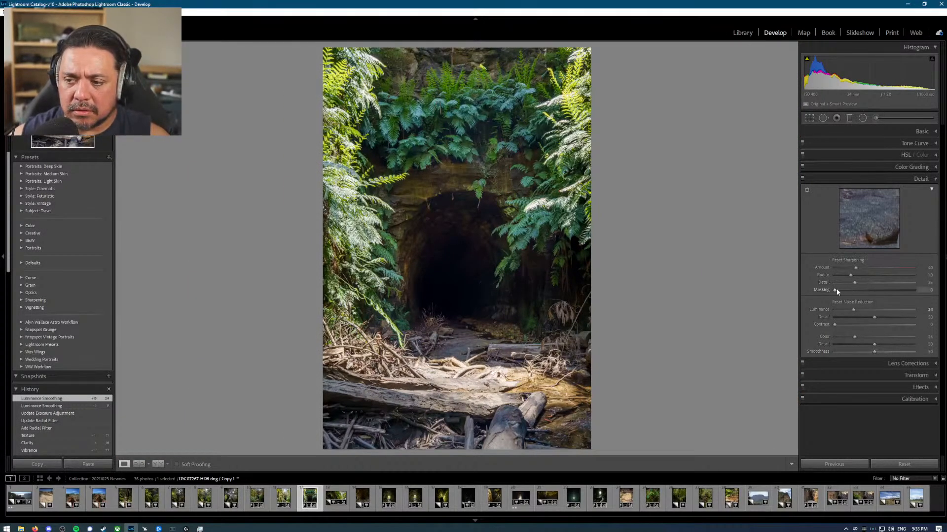
left_click_drag(837, 289, 905, 293)
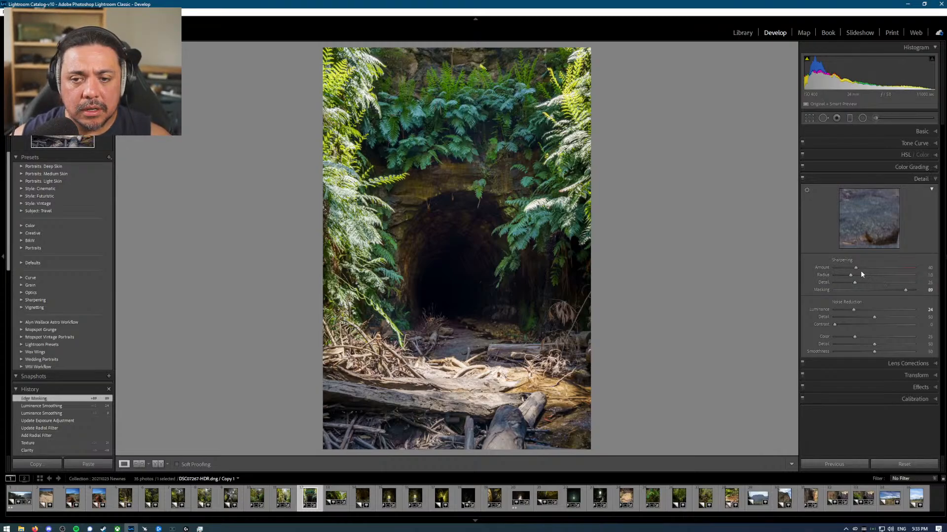
left_click(455, 217)
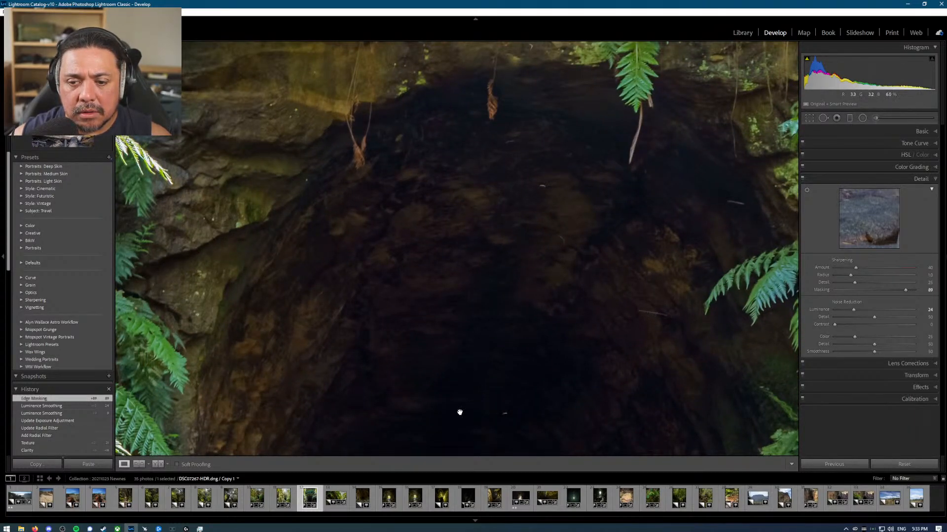
left_click(588, 251)
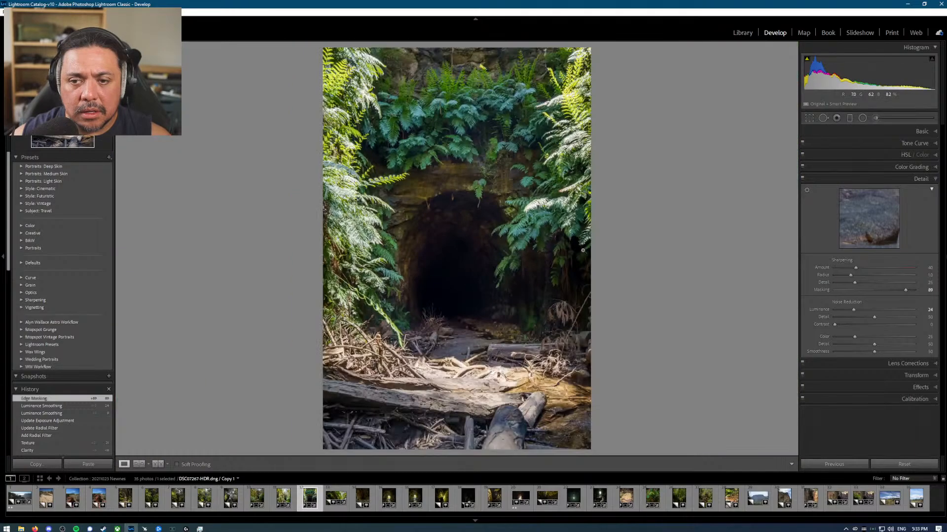
left_click(481, 267)
left_click_drag(420, 227, 537, 150)
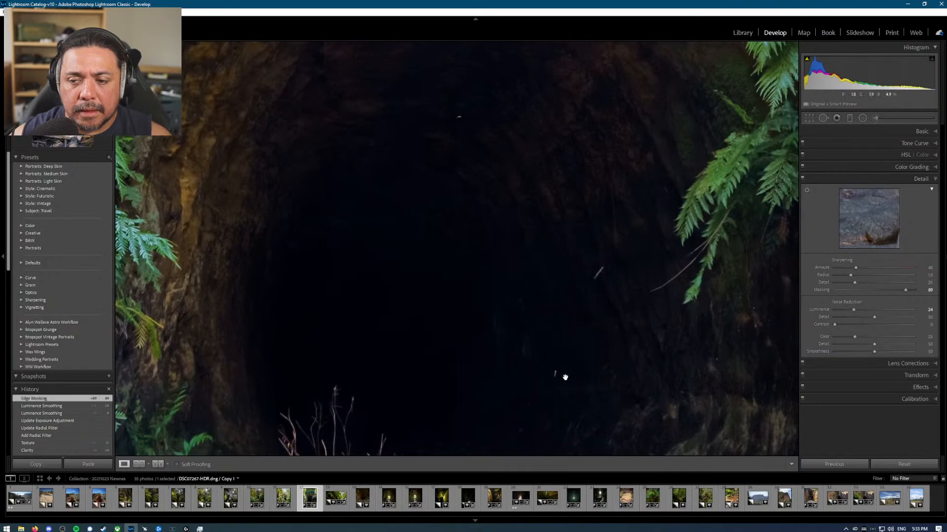
left_click(717, 305)
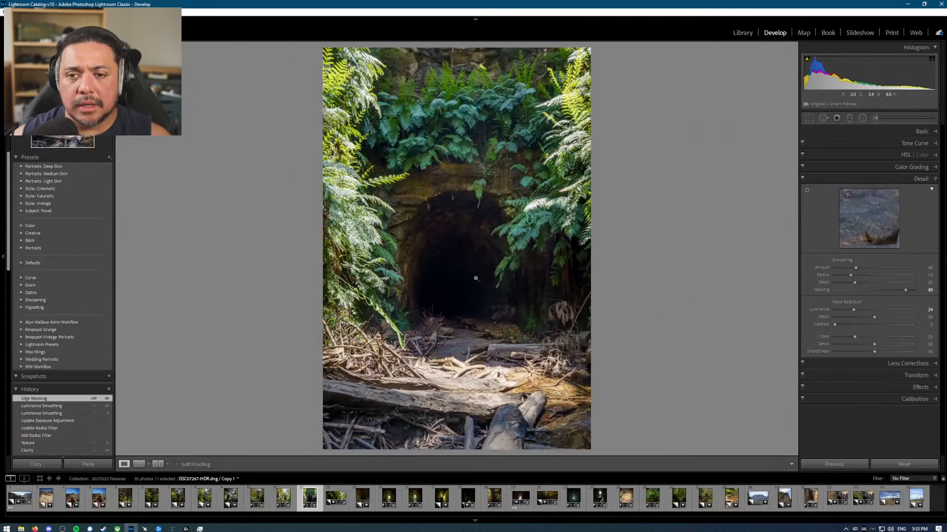
Step: Visualise spots in the dark tunnel interior with the Spot Removal tool, lowering the threshold until only the bright marks stand out
left_click(475, 278)
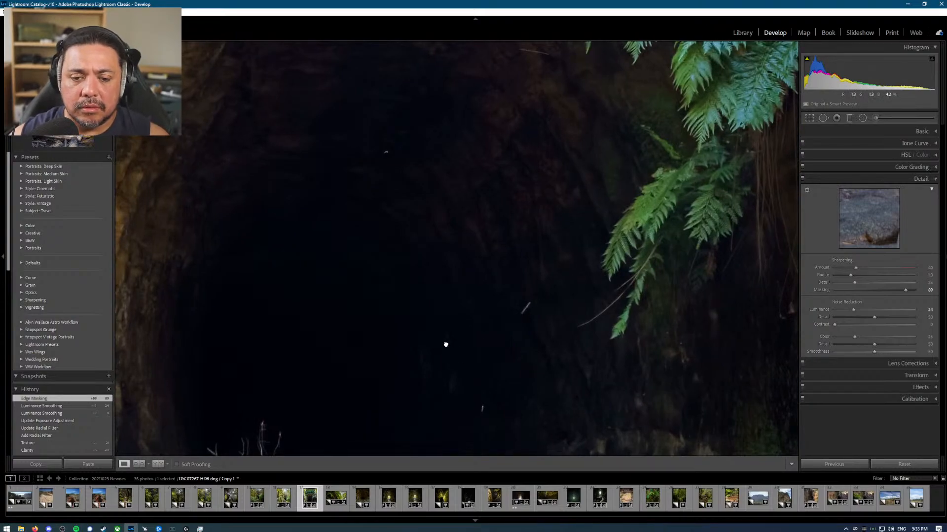
left_click_drag(443, 346, 406, 336)
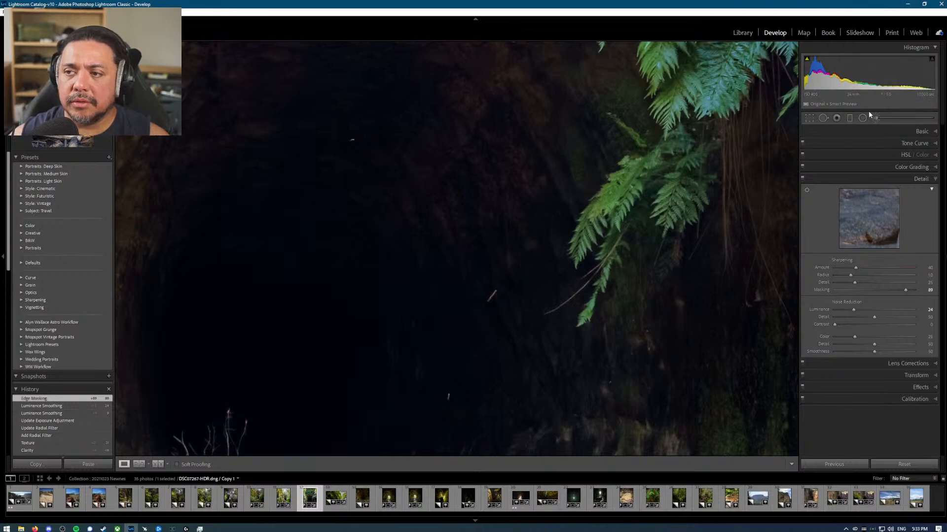
left_click(823, 119)
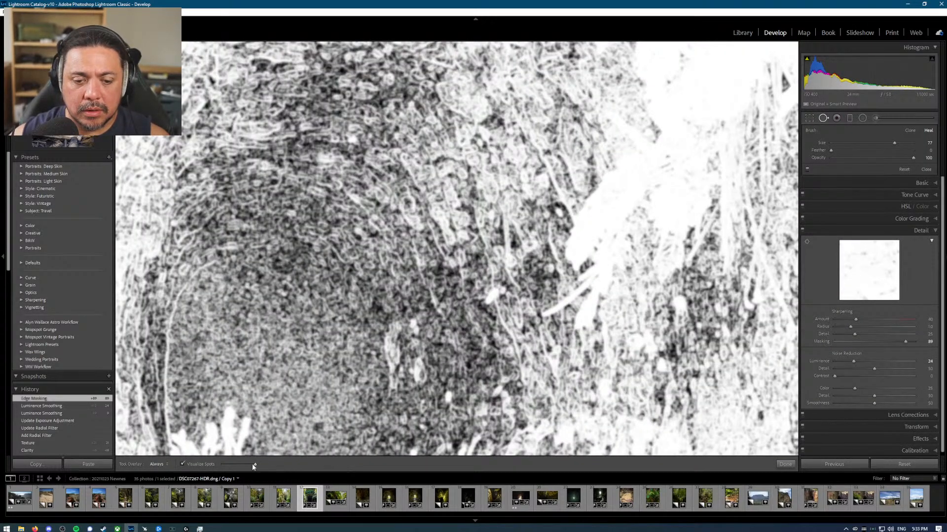
left_click_drag(255, 466, 240, 466)
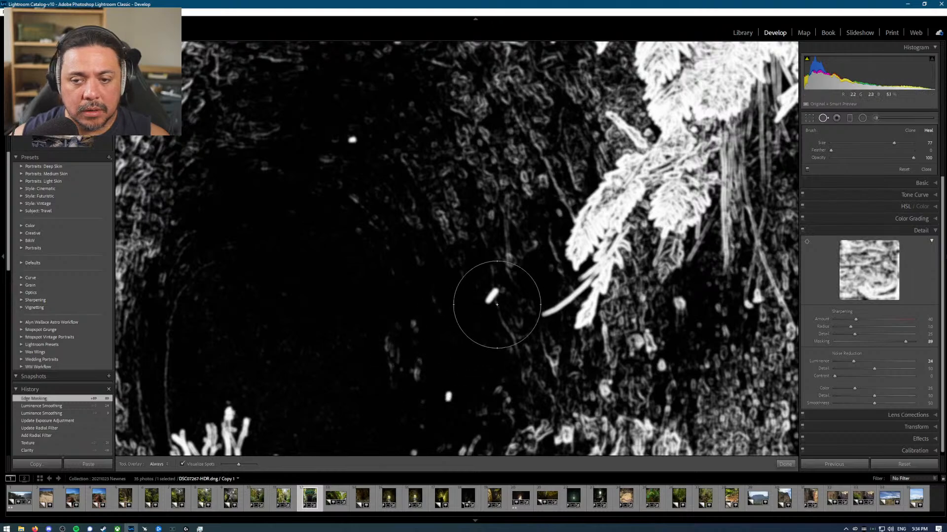
Step: Reduce the healing brush size to 21 and heal the bright diagonal streak inside the tunnel near the hanging fern
scroll(496, 302, "down", 5)
scroll(496, 302, "down", 3)
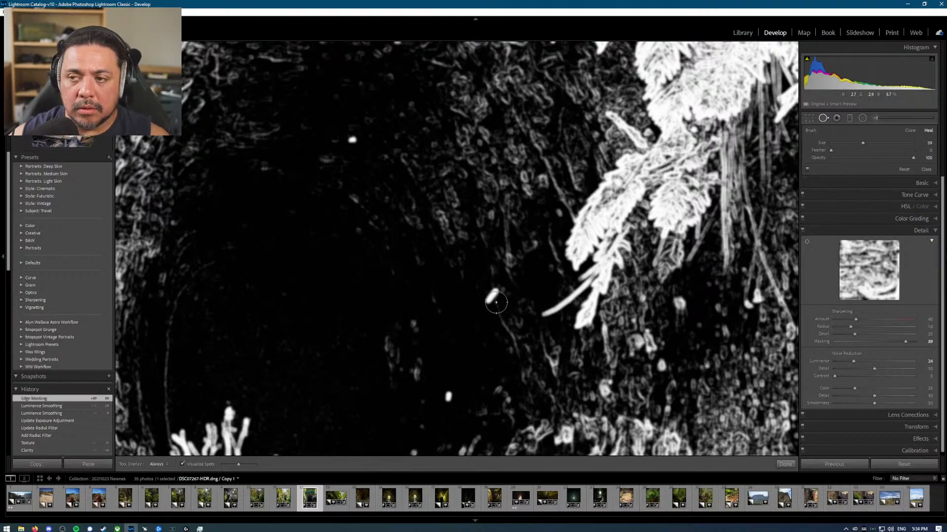
scroll(496, 303, "down", 4)
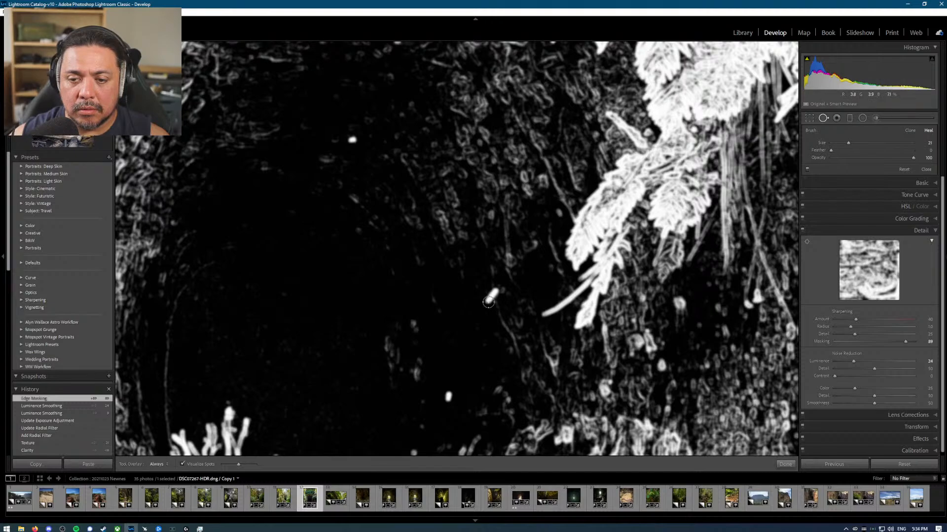
left_click_drag(488, 302, 495, 289)
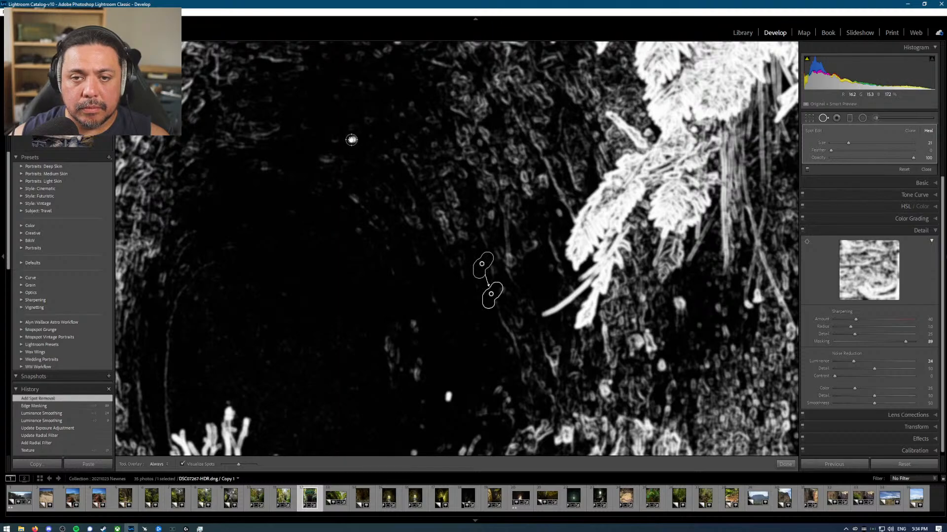
Step: Heal the two remaining bright specks in the dark tunnel interior and close spot removal
left_click(351, 139)
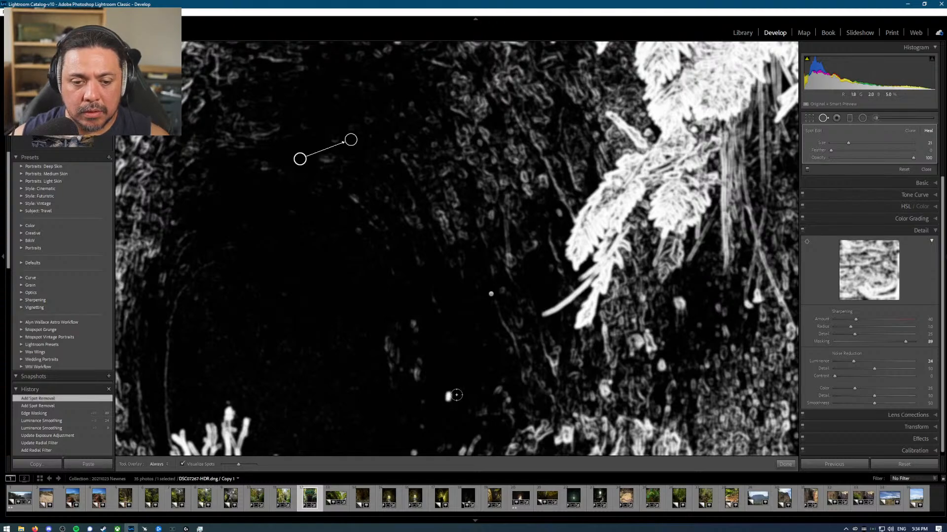
left_click(182, 464)
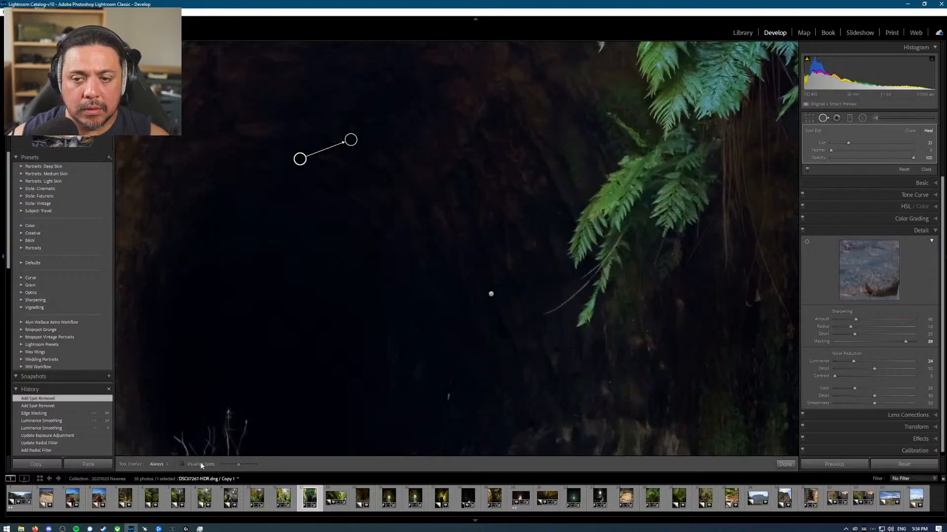
left_click(201, 466)
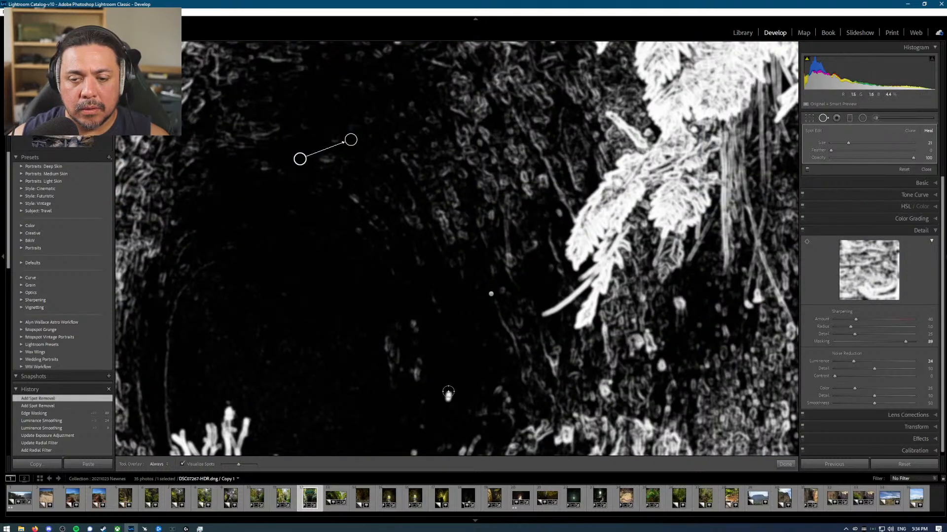
left_click_drag(447, 393, 447, 404)
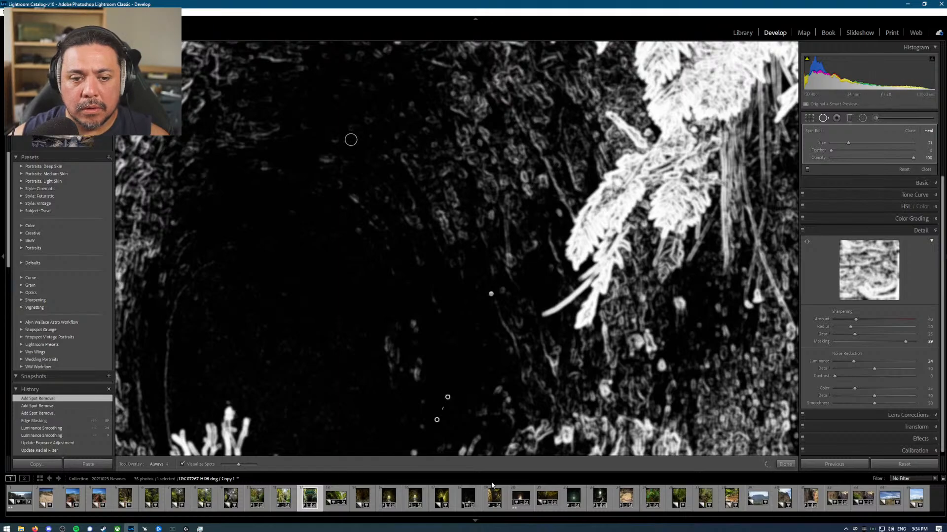
key("q")
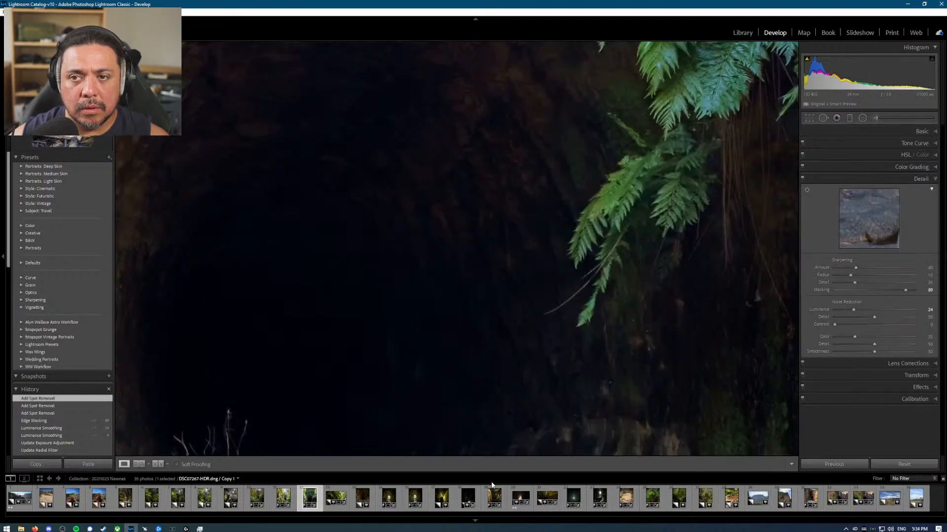
left_click(415, 342)
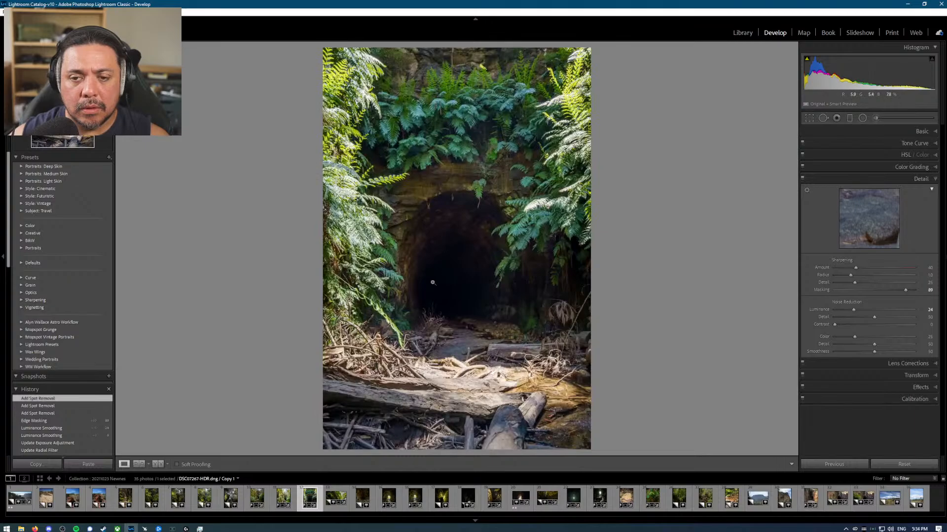
Step: Heal the thin streak below the tunnel ceiling and the bright streak beside the mossy rock at the ferns
left_click(432, 282)
left_click_drag(473, 228, 482, 427)
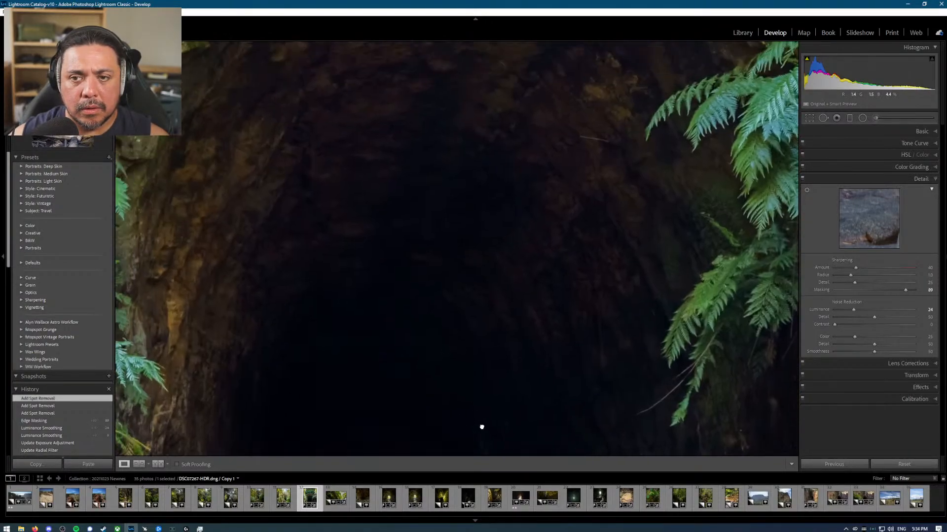
left_click_drag(501, 179, 457, 267)
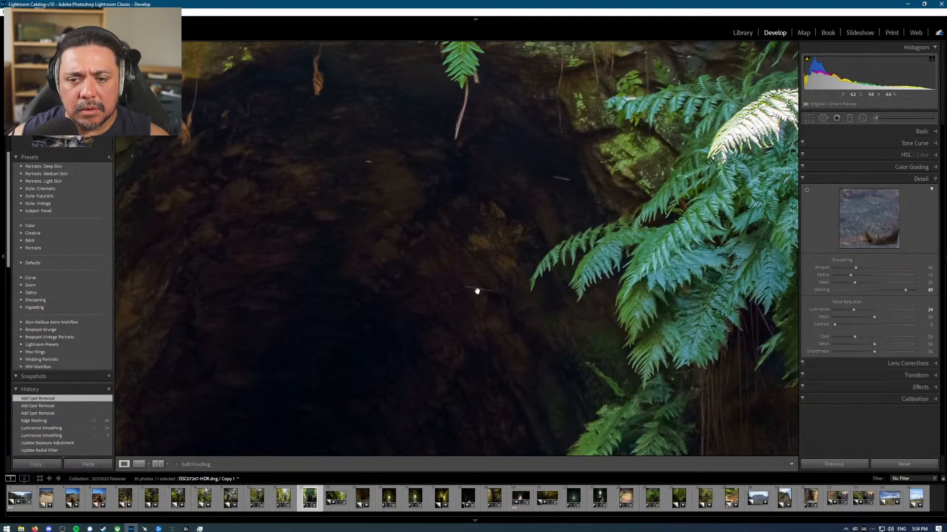
key("r")
key("q")
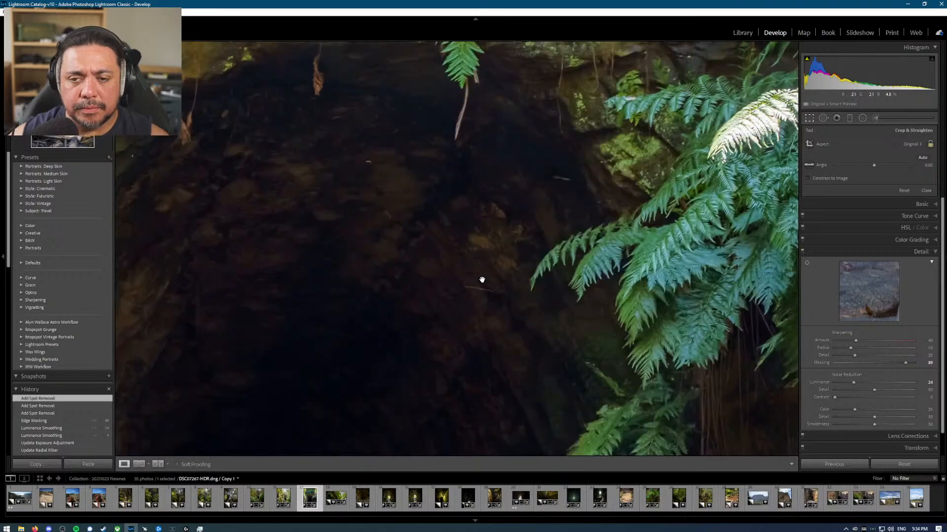
key("a")
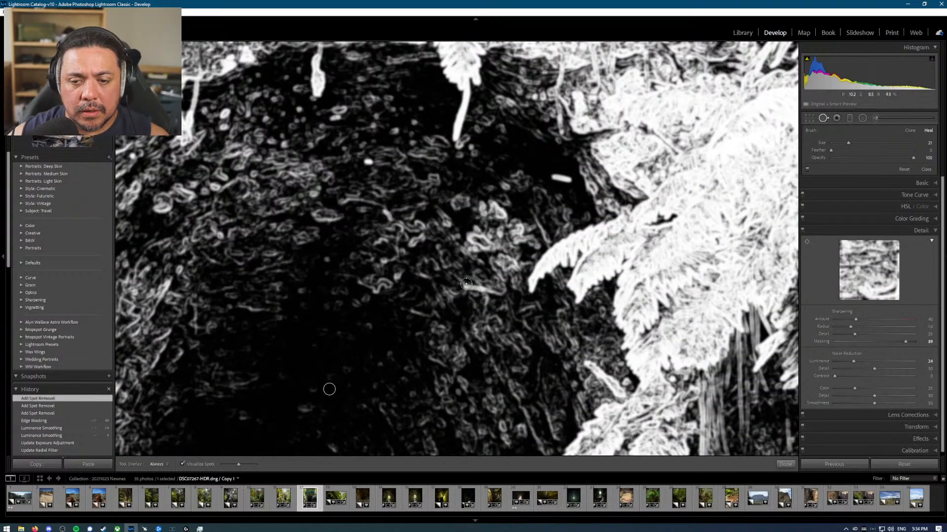
left_click_drag(464, 285, 502, 291)
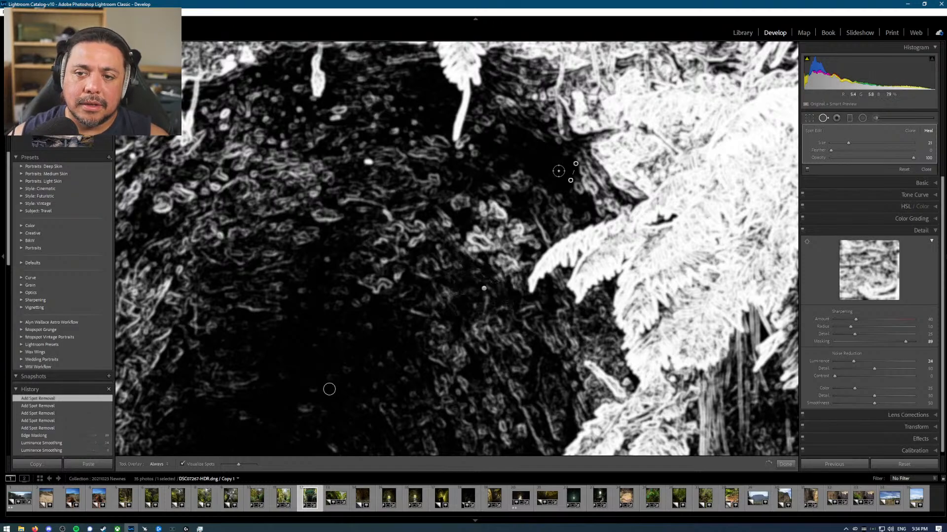
key("q")
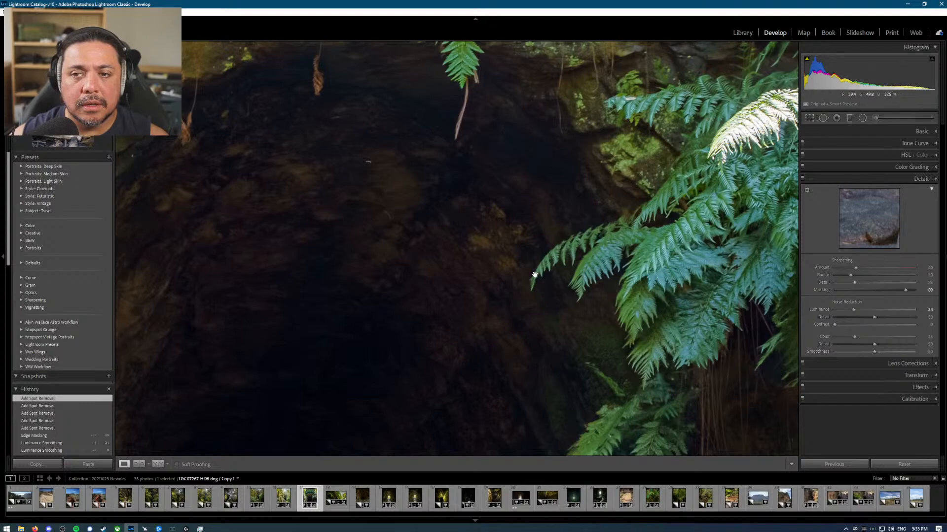
Step: Heal the bright speck on the tunnel's upper rock and the small mark just below it, and close spot removal
key("q")
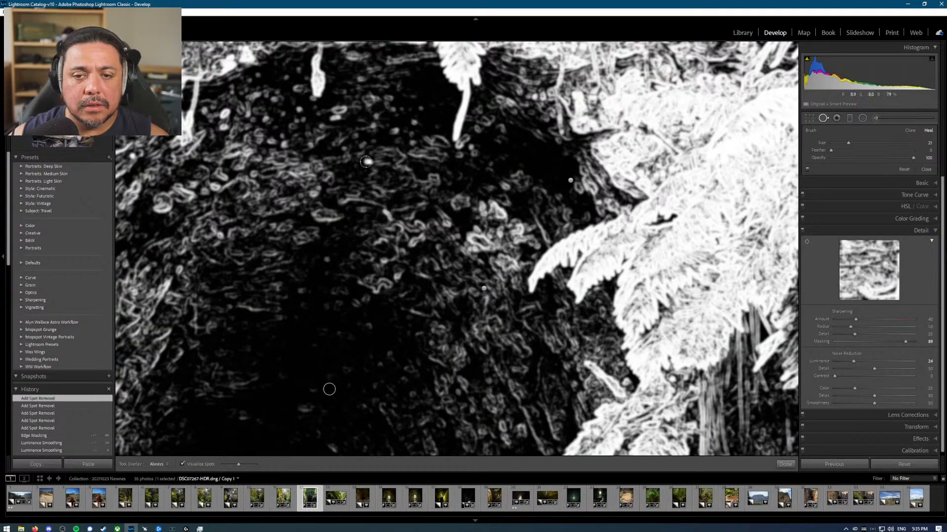
left_click_drag(365, 161, 370, 161)
key("q")
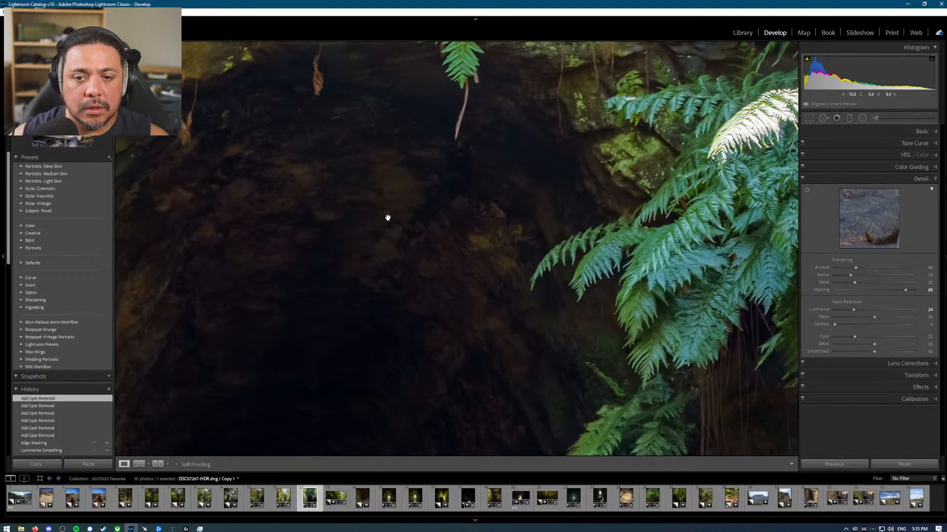
key("q")
left_click_drag(385, 213, 395, 220)
key("q")
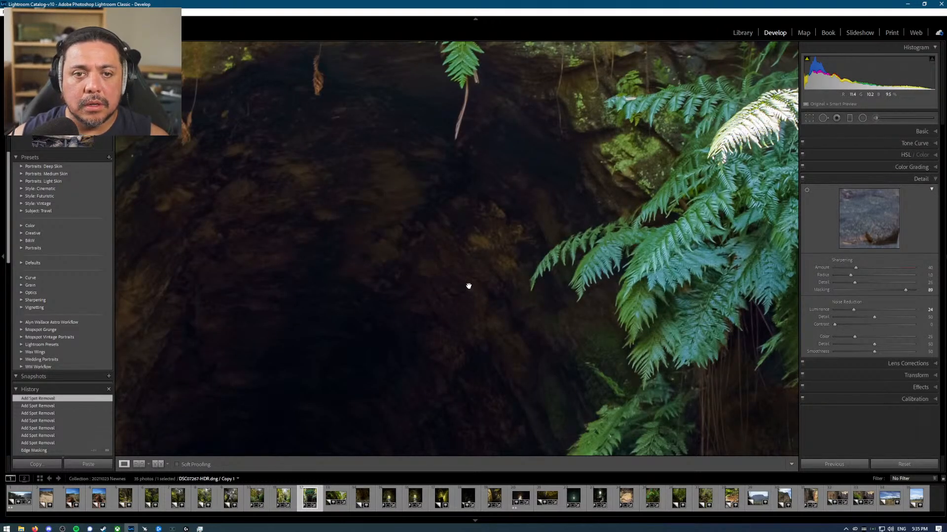
left_click(300, 221)
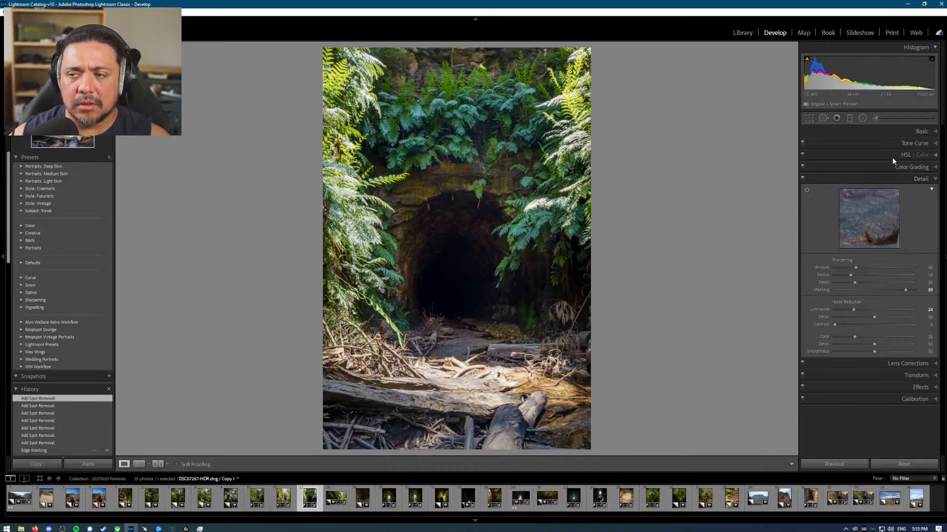
Step: Set up an adjustment brush of size 23 with Highlights at -12 and Whites at -11
left_click(876, 119)
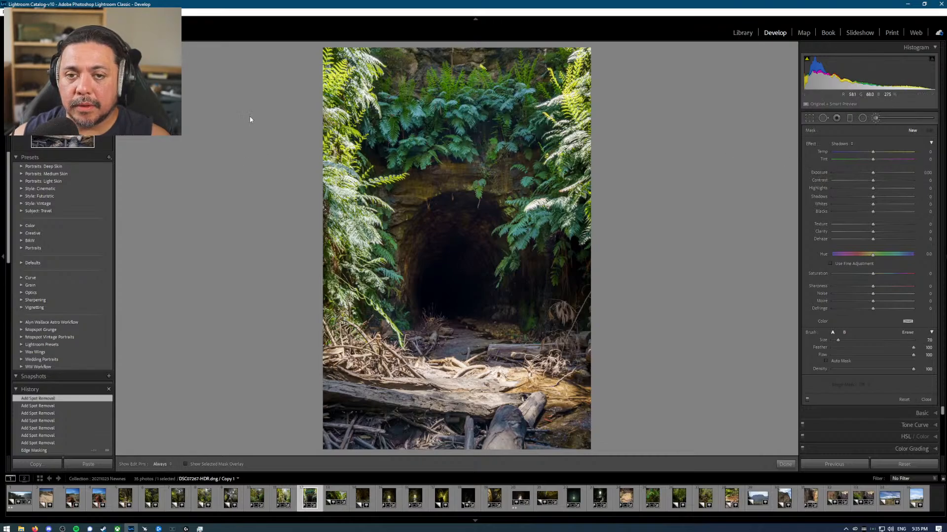
scroll(366, 117, "up", 8)
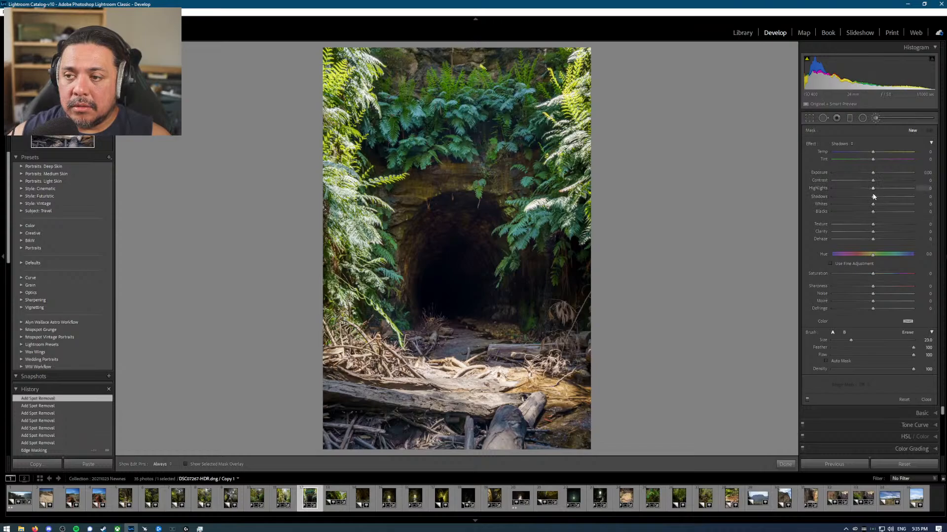
left_click_drag(871, 207, 868, 190)
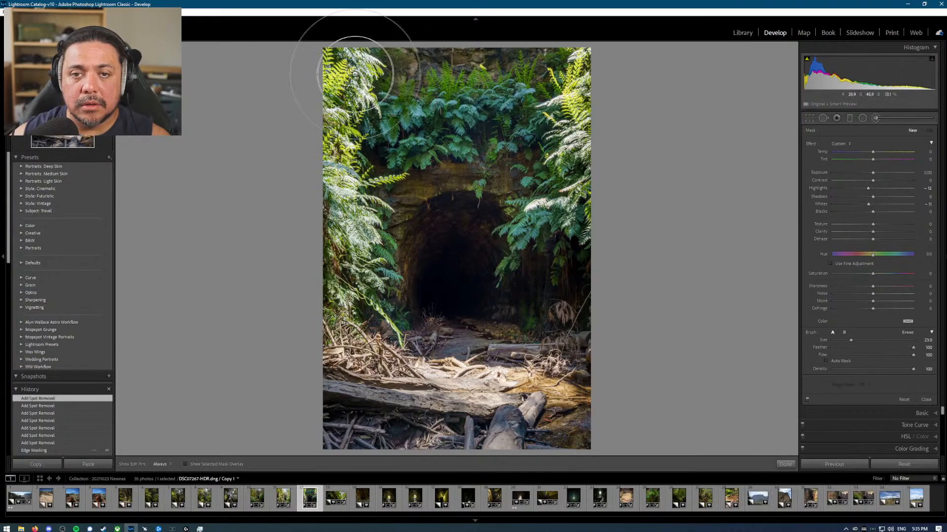
key("h")
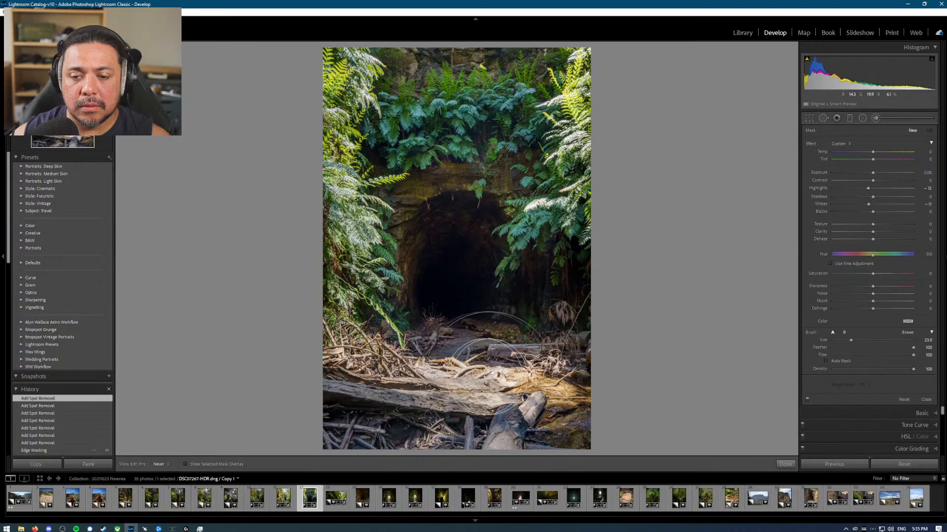
Step: Brush the highlight reduction over the sunlit foreground logs and the ferns on both sides, and reduce the brush size to 16
mouse_move(484, 377)
left_mouse_down()
mouse_move(515, 375)
mouse_move(336, 367)
left_mouse_up()
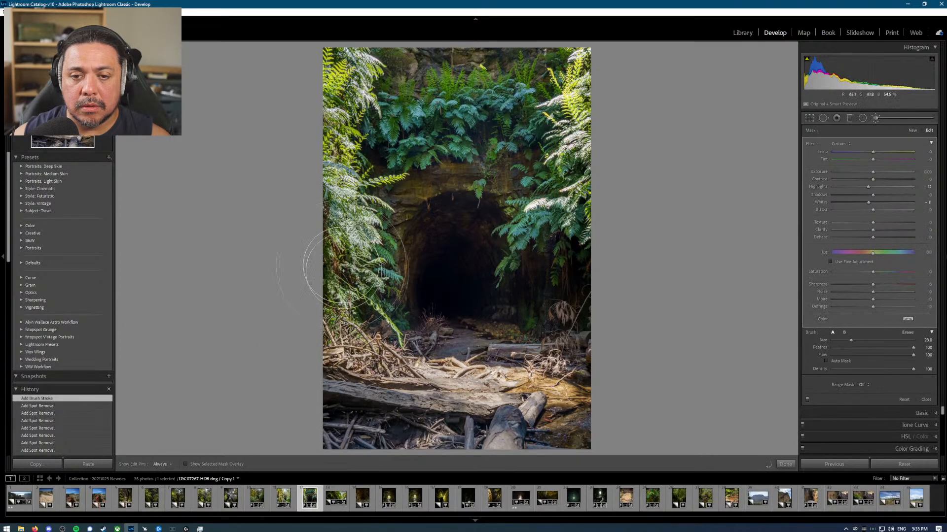
mouse_move(344, 269)
left_mouse_down()
mouse_move(324, 222)
mouse_move(337, 191)
mouse_move(364, 243)
mouse_move(343, 178)
mouse_move(360, 83)
left_mouse_up()
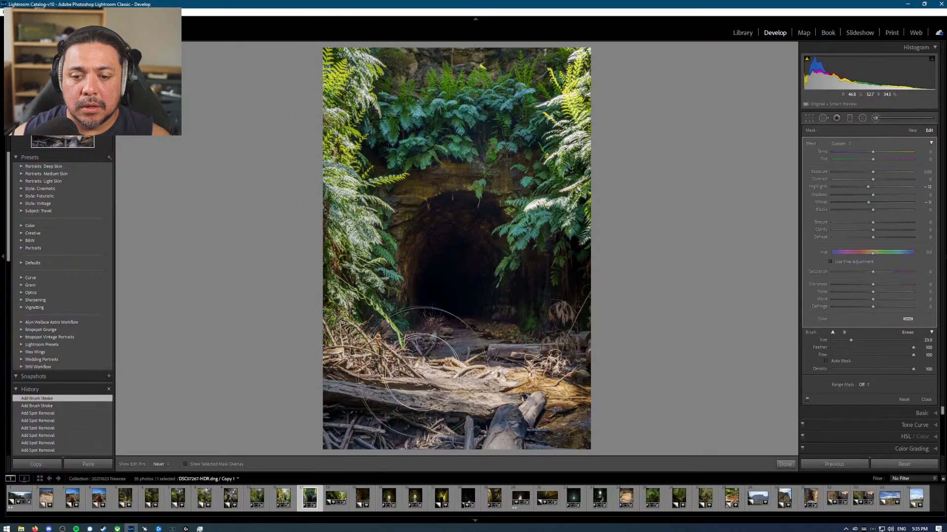
mouse_move(423, 372)
left_mouse_down()
mouse_move(518, 403)
mouse_move(626, 410)
left_mouse_up()
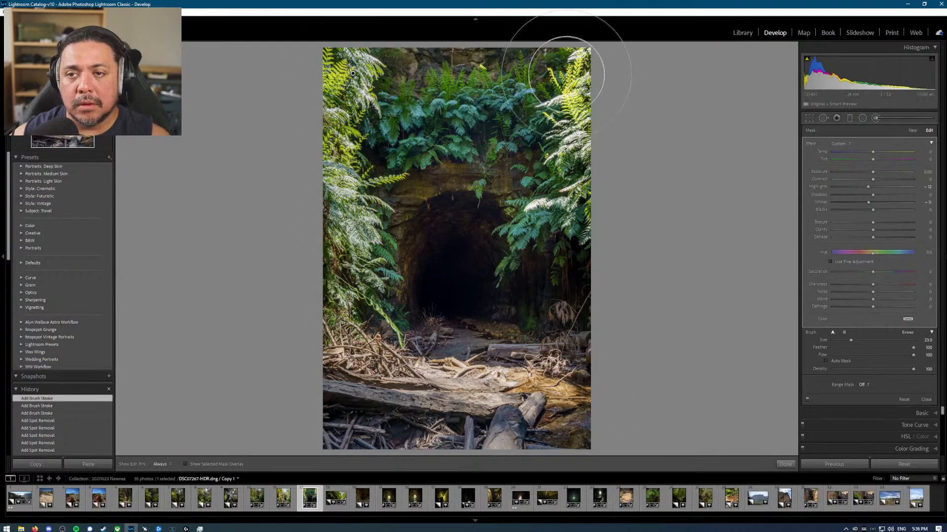
mouse_move(577, 72)
left_mouse_down()
mouse_move(557, 198)
mouse_move(583, 83)
left_mouse_up()
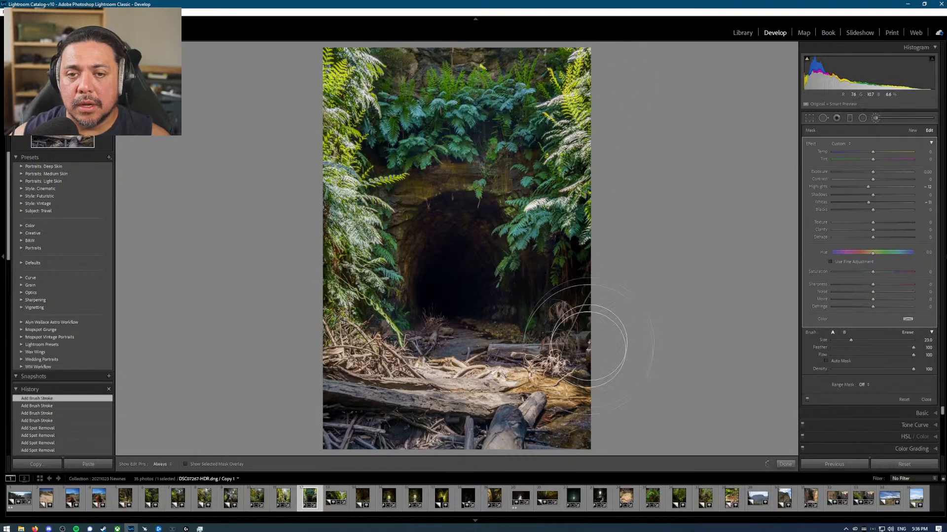
scroll(535, 216, "down", 5)
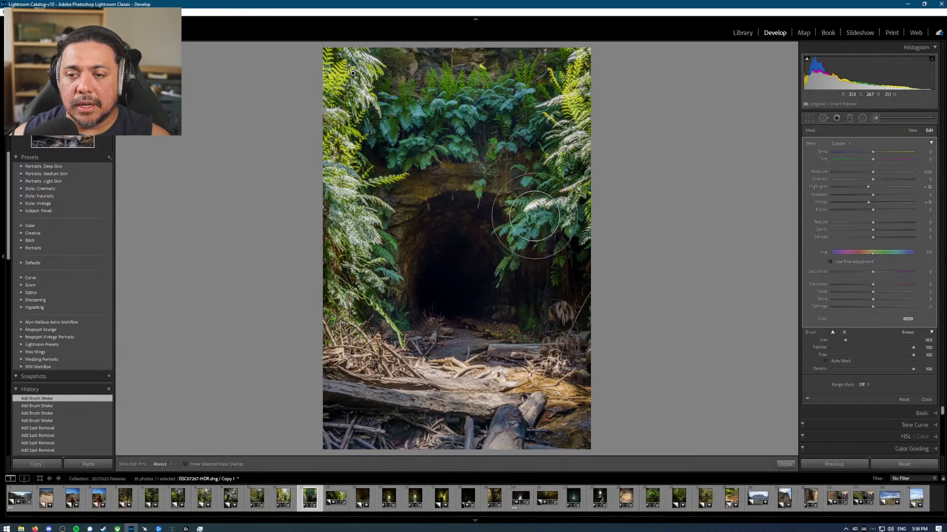
Step: Paint the current highlight-reducing adjustment brush over the bright ferns on both sides of the tunnel entrance
left_click_drag(531, 211, 564, 213)
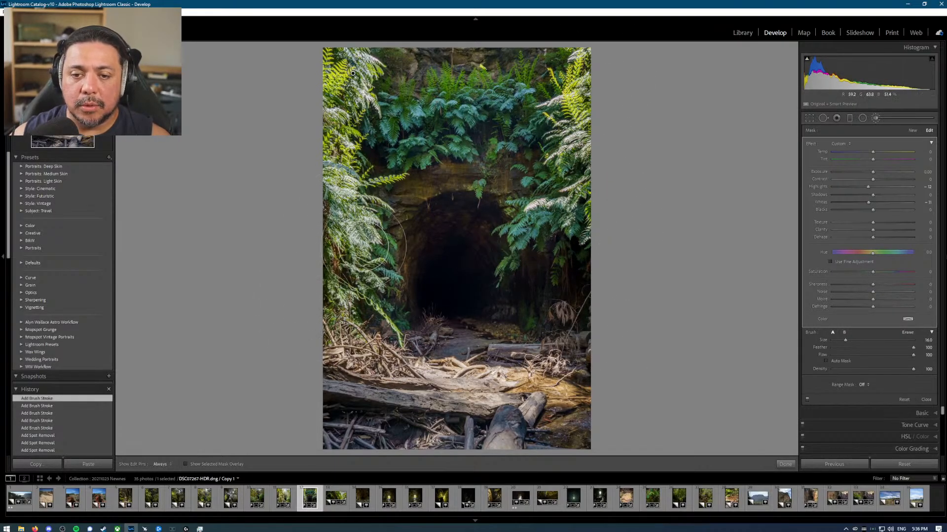
mouse_move(365, 245)
left_mouse_down()
mouse_move(369, 227)
mouse_move(355, 306)
left_mouse_up()
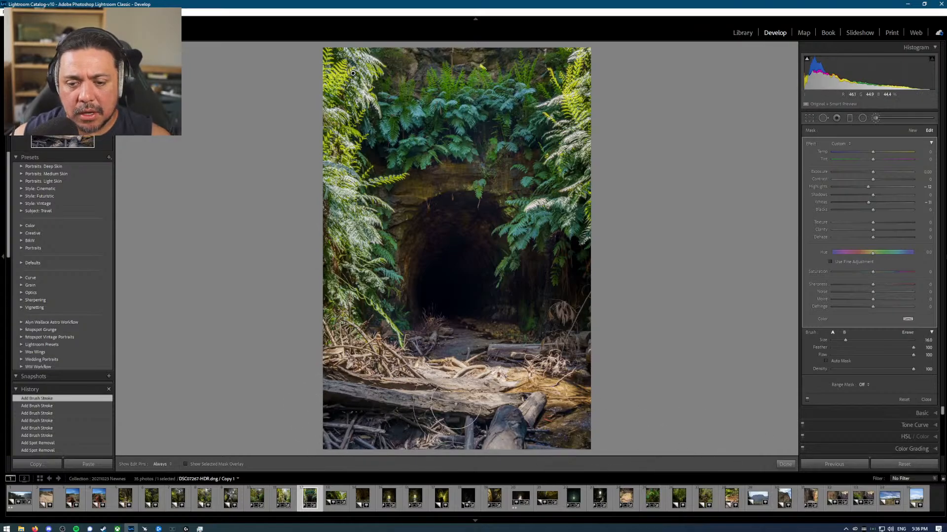
Step: Try cropping the tunnel entrance photo to the 4 x 5 / 8 x 10 ratio and repositioning the image within the frame
key("r")
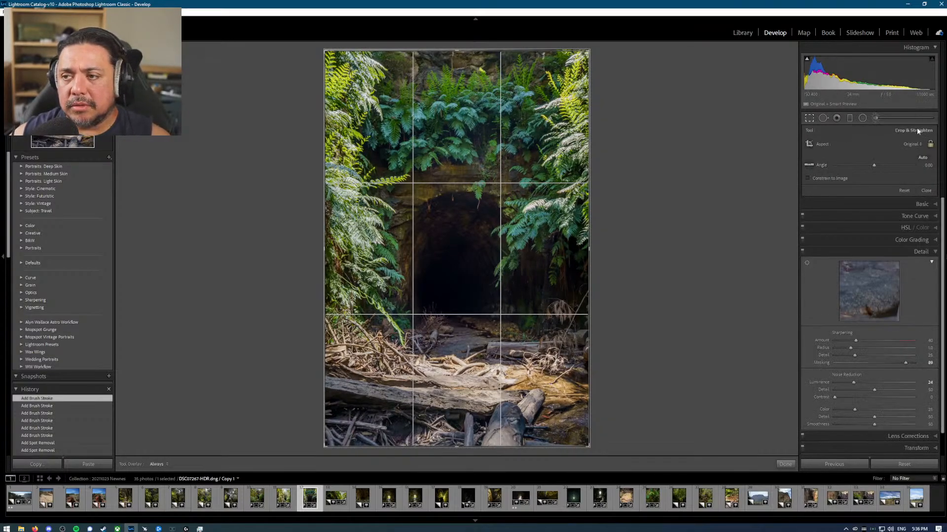
left_click(916, 146)
left_click(867, 195)
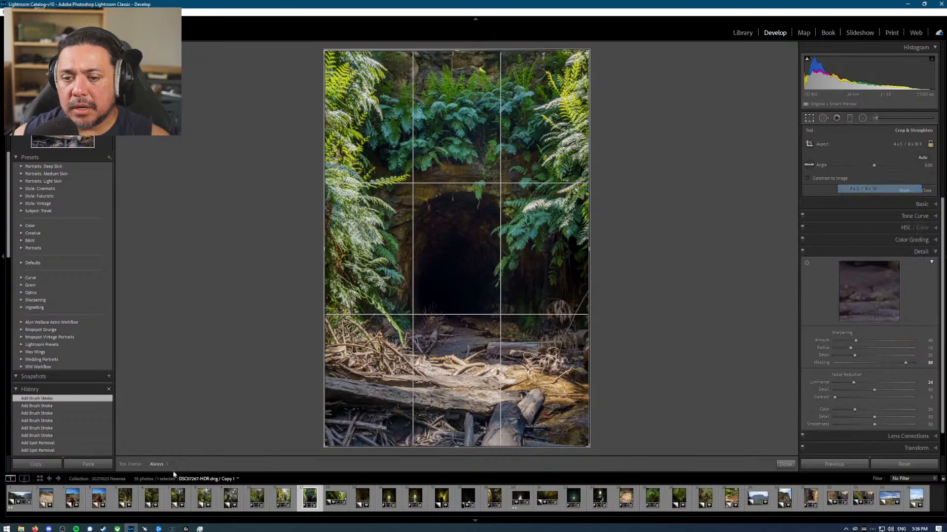
left_click_drag(463, 328, 446, 366)
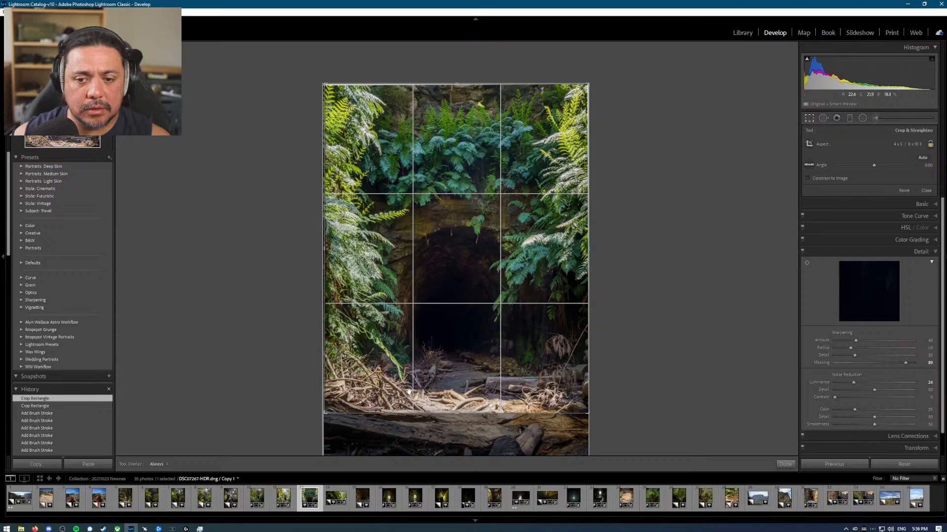
left_click_drag(448, 368, 446, 354)
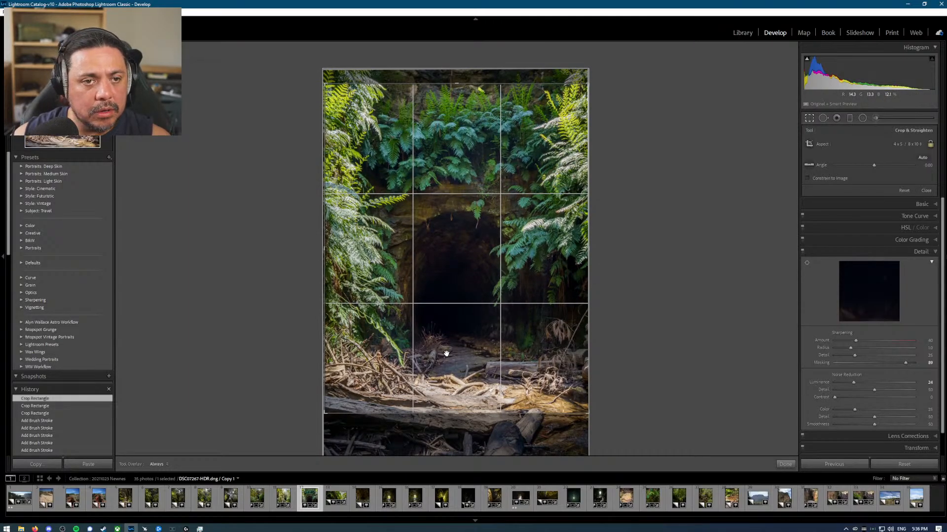
key("Return")
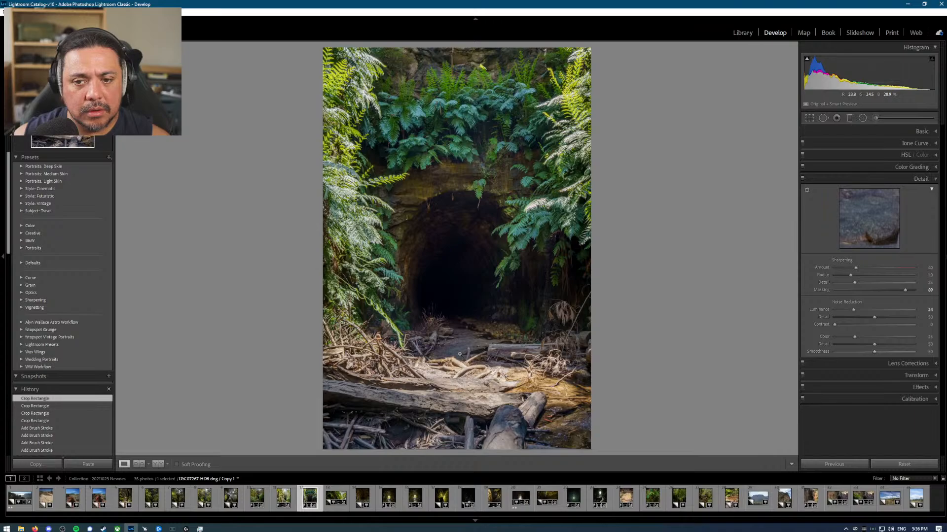
Step: Try a slightly tighter crop of the tunnel entrance at the original aspect ratio, and undo it
key("r")
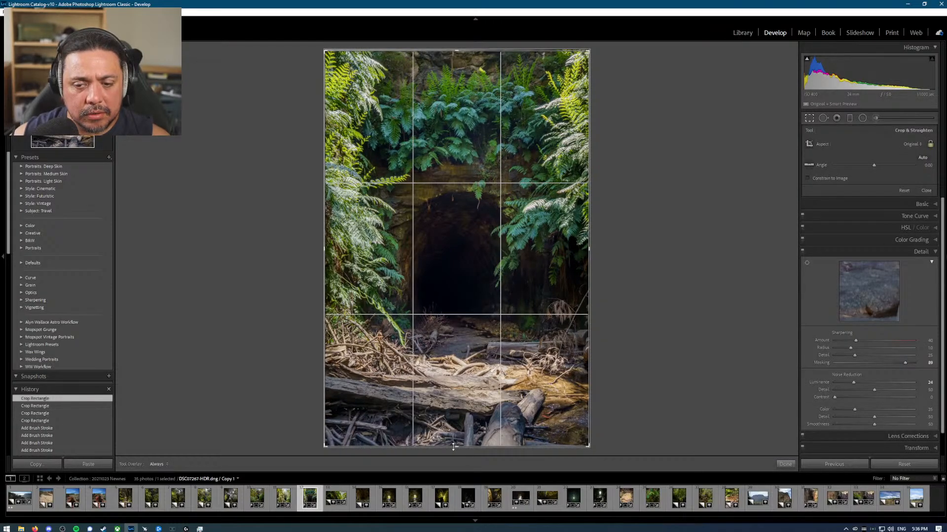
left_click_drag(453, 446, 457, 432)
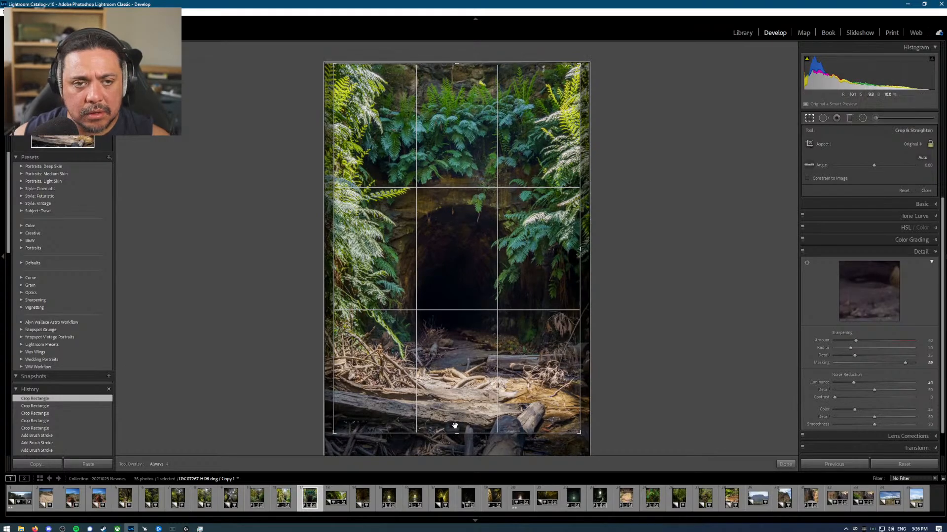
key("Return")
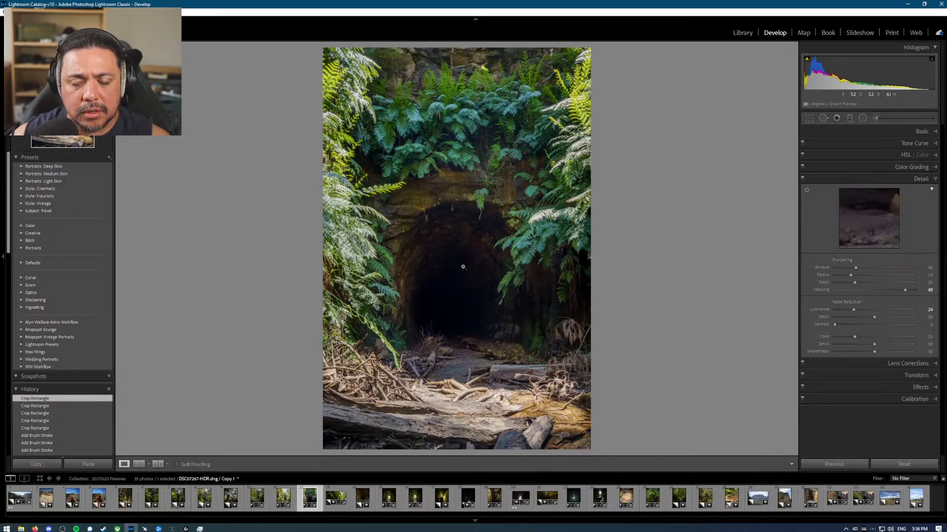
key("ctrl+z")
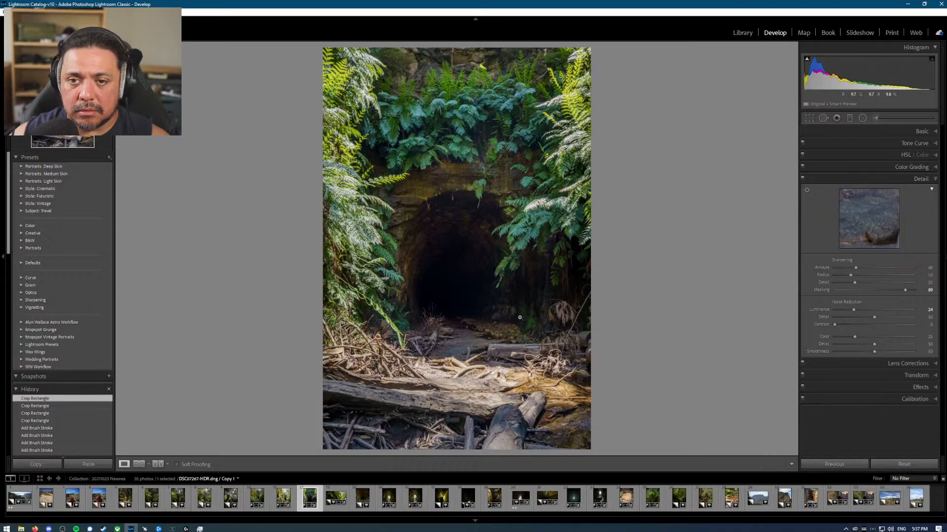
Step: Rate the tunnel entrance photo two stars and return to the thumbnail grid
key("2")
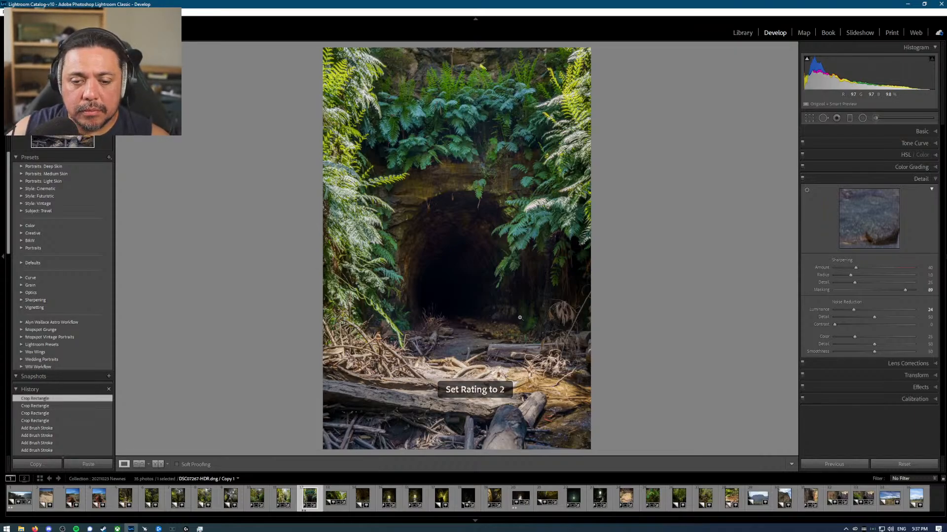
key("g")
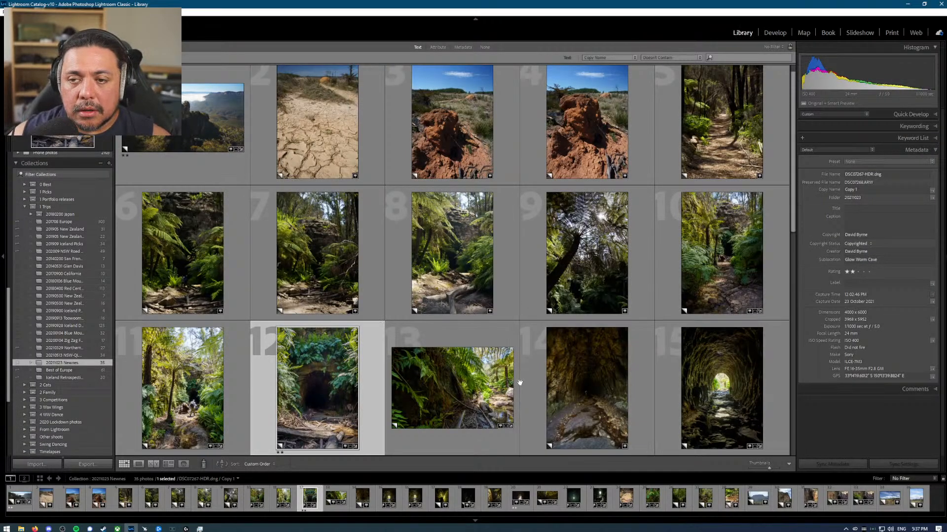
Step: Look through the thumbnails of the 20211023 Newnes collection for the next photo to edit
scroll(499, 375, "down", 3)
right_click(499, 370)
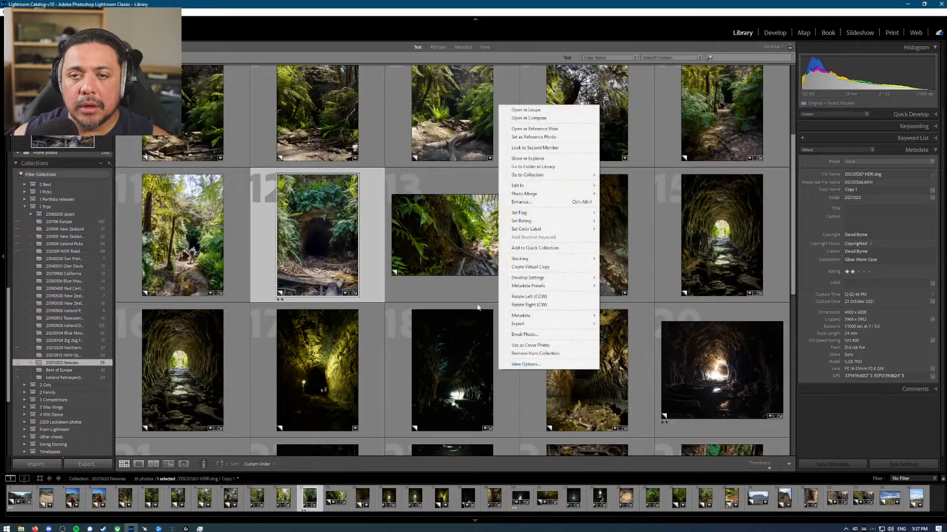
left_click(575, 40)
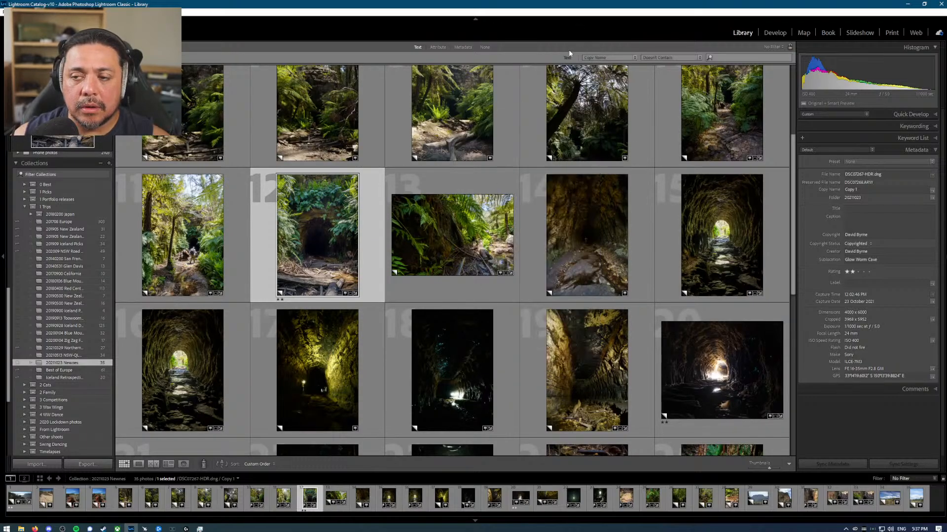
scroll(601, 338, "down", 6)
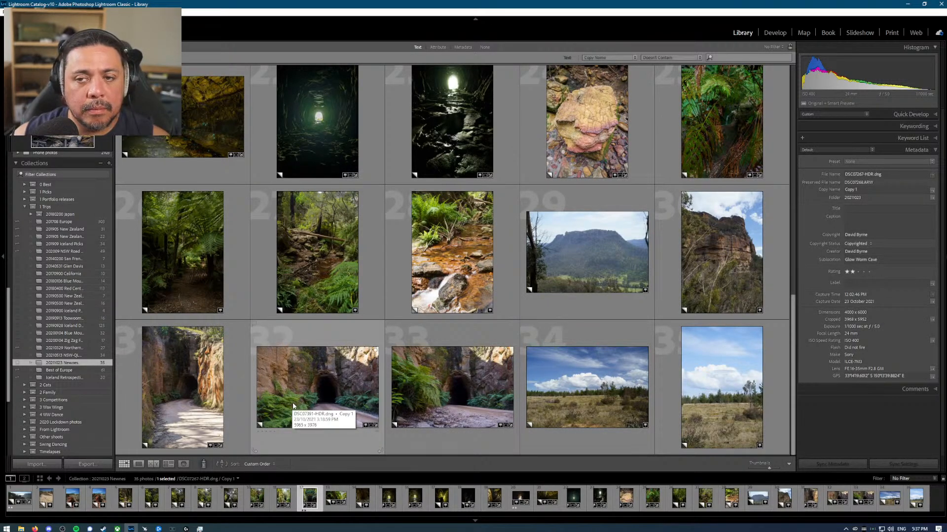
scroll(293, 405, "up", 2)
scroll(293, 403, "up", 2)
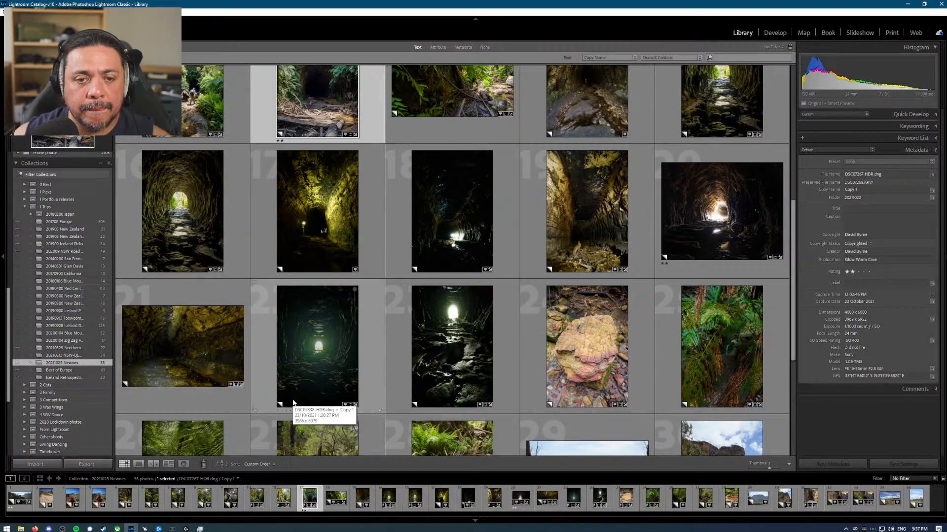
scroll(293, 403, "up", 8)
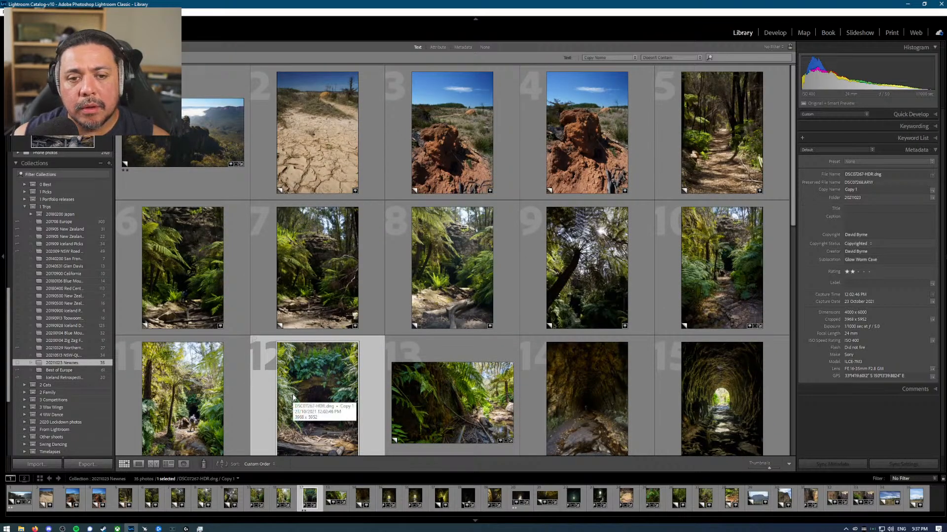
scroll(293, 399, "down", 8)
scroll(292, 395, "down", 3)
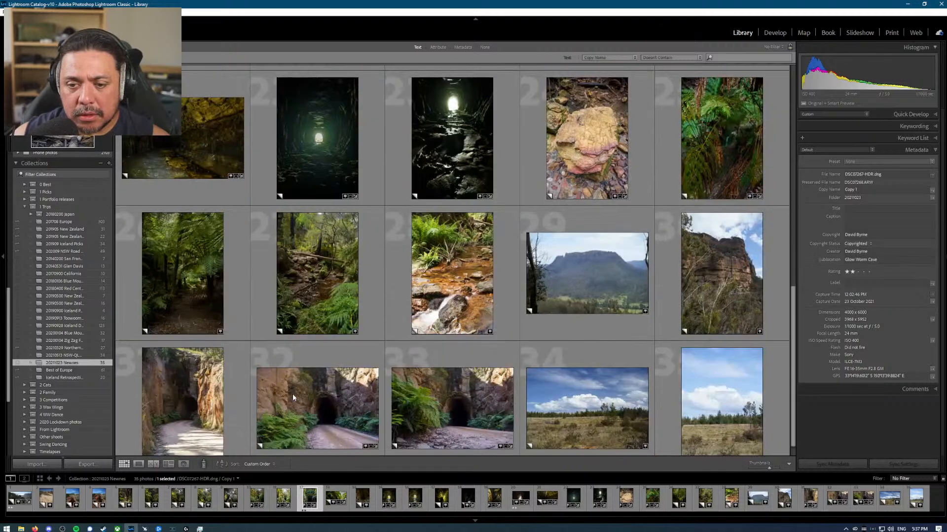
scroll(329, 367, "up", 3)
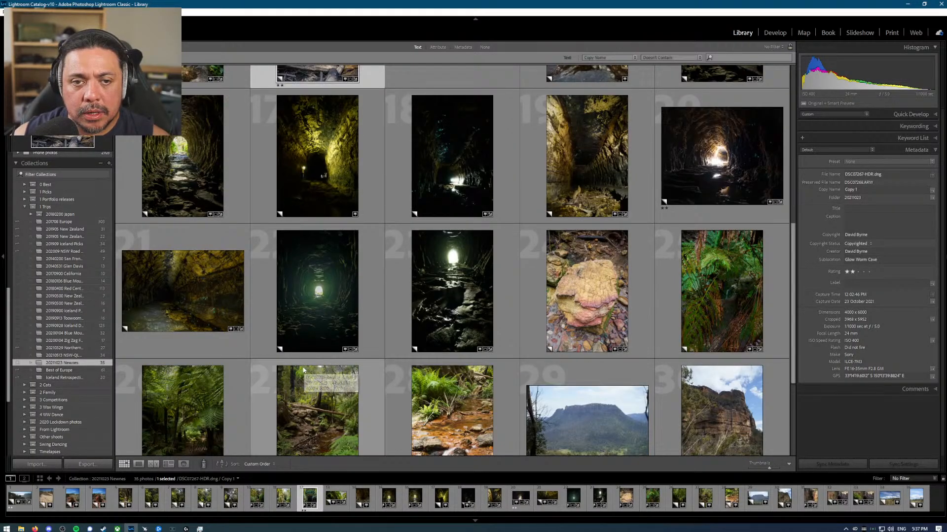
Step: Open the dark glow worm tunnel photo DSC07299.ARW for developing and set its color noise reduction to 38 at close zoom
double_click(441, 161)
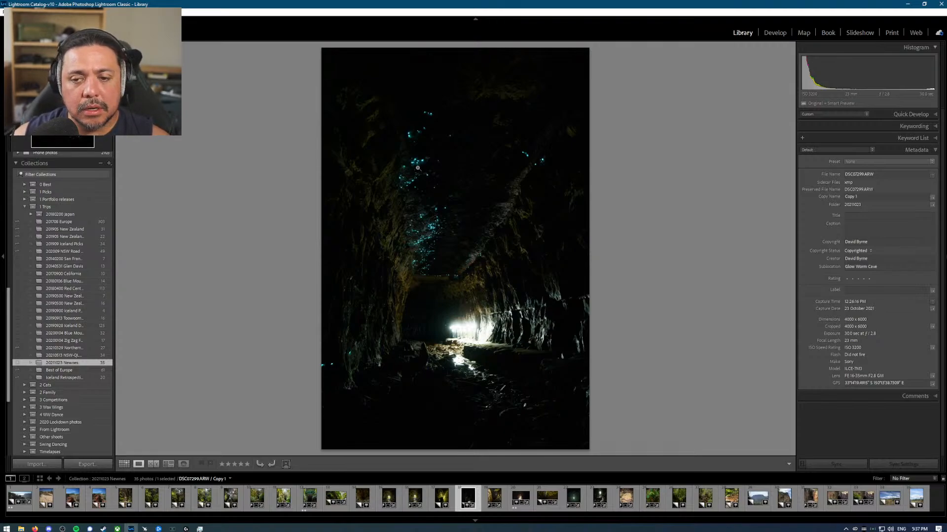
left_click(403, 196)
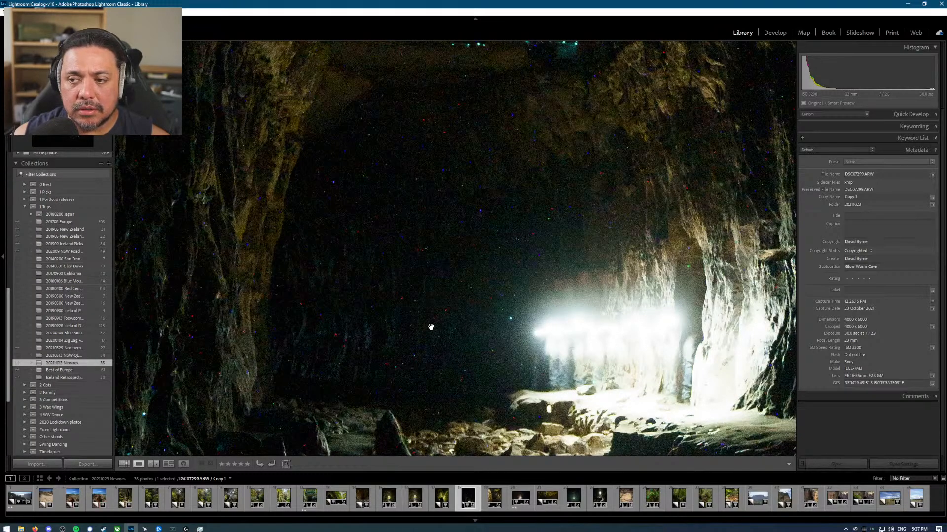
key("d")
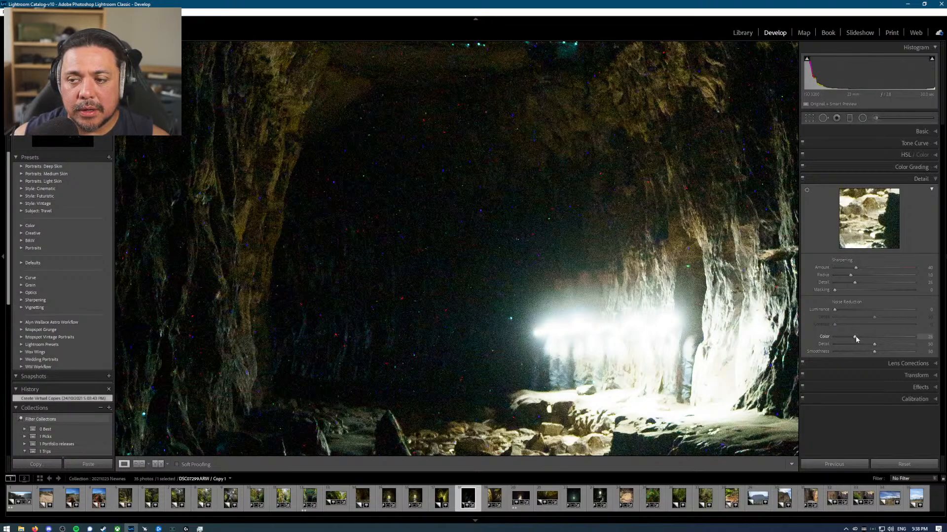
left_click_drag(855, 338, 894, 334)
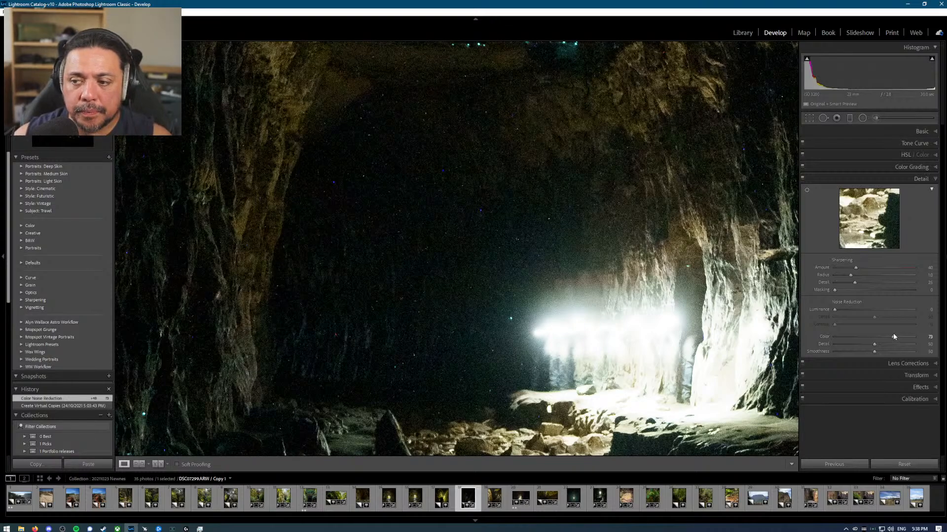
mouse_move(864, 335)
left_mouse_down()
mouse_move(838, 334)
mouse_move(878, 341)
mouse_move(866, 338)
left_mouse_up()
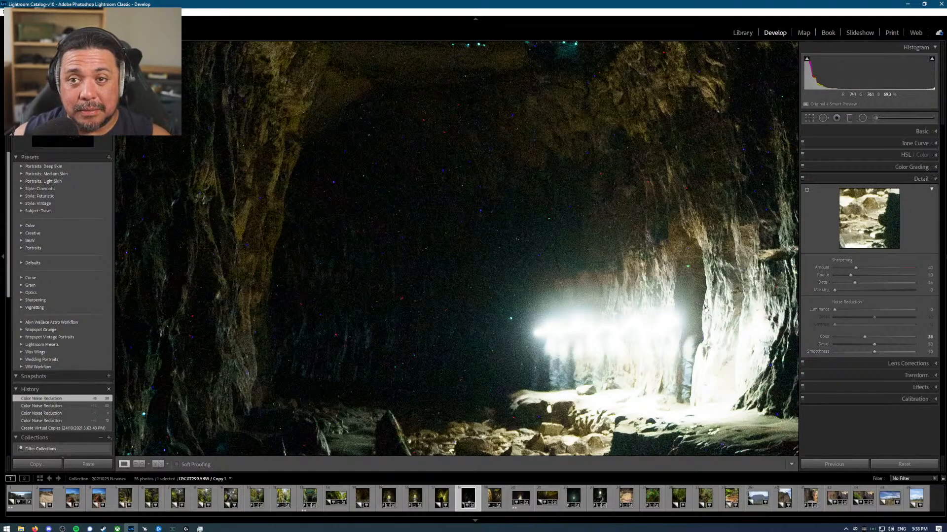
left_click(564, 209)
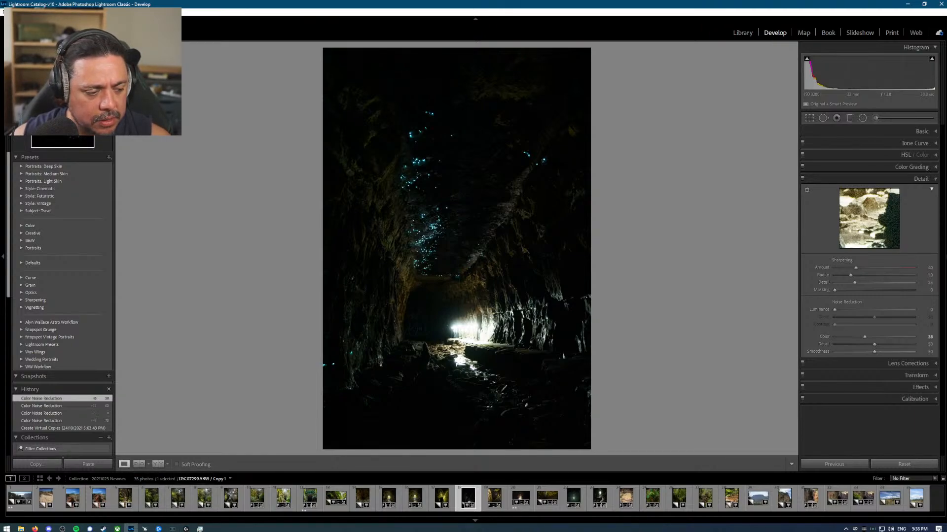
Step: Switch to Firefox, search for "glow worms", view the image results, and return to Lightroom Classic
left_click(35, 529)
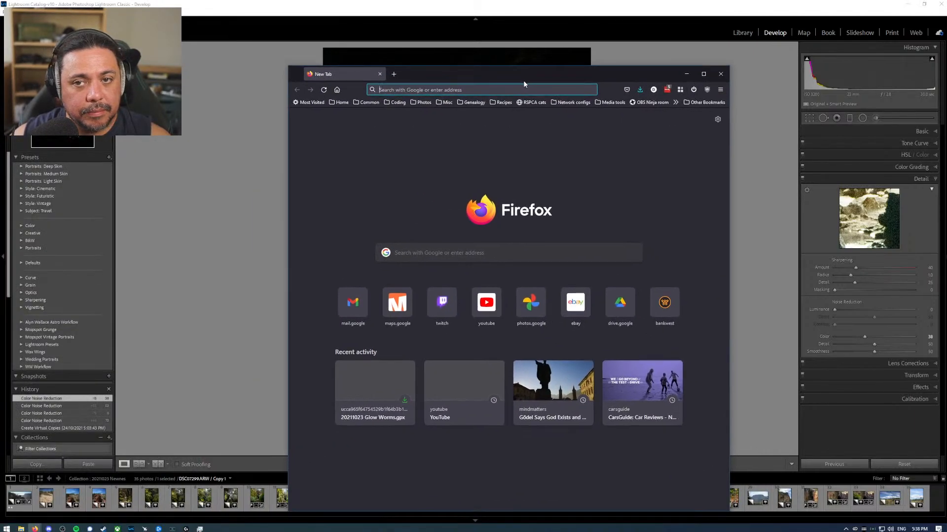
double_click(524, 81)
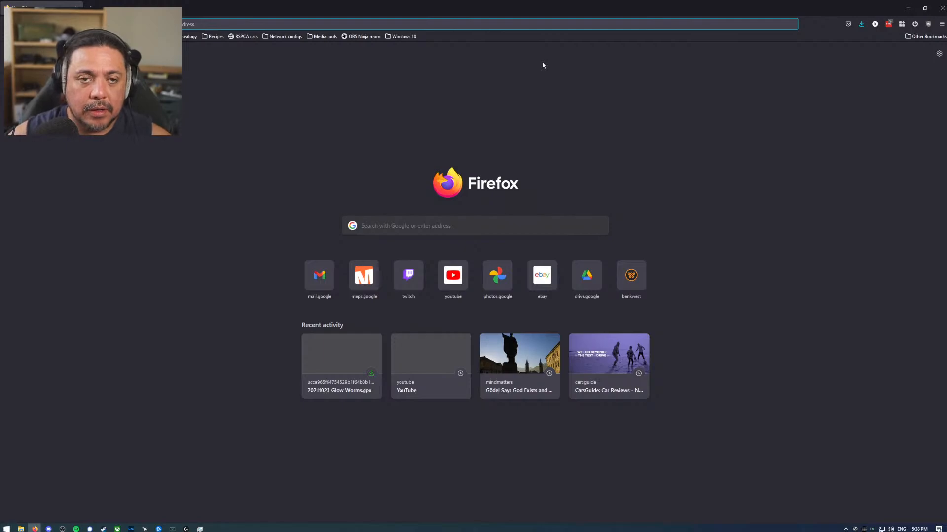
type("glow worms")
key("Return")
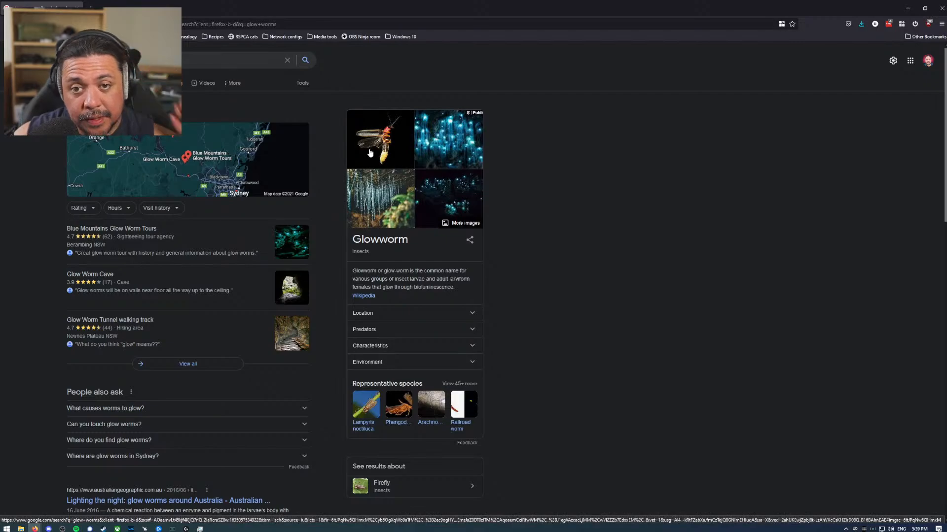
left_click(386, 150)
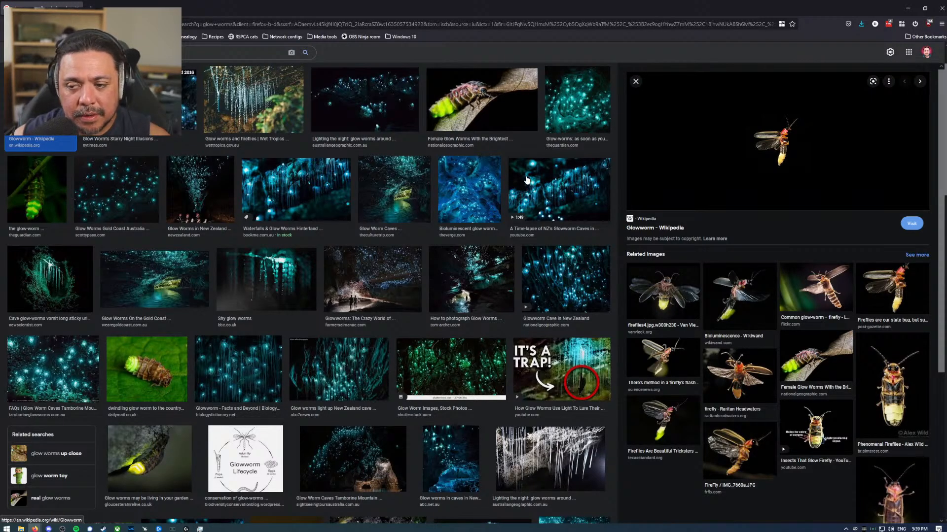
left_click(942, 6)
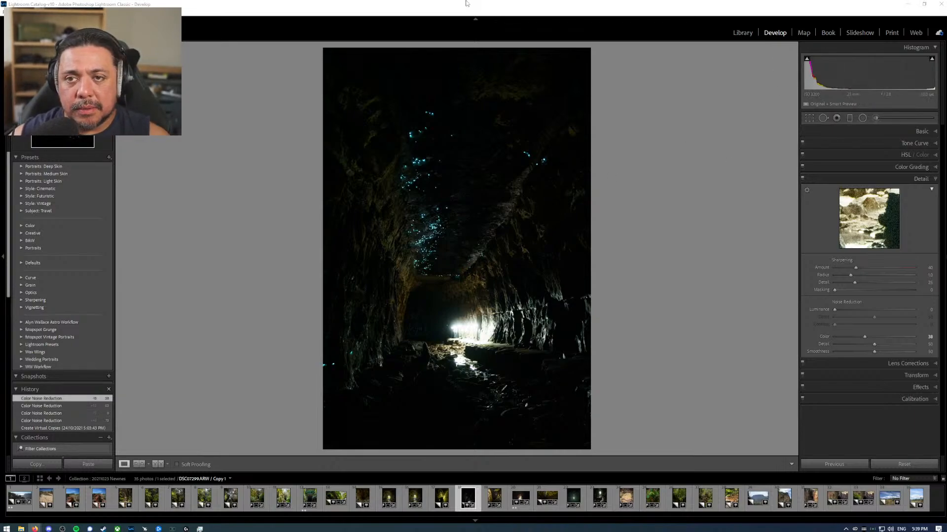
left_click(511, 16)
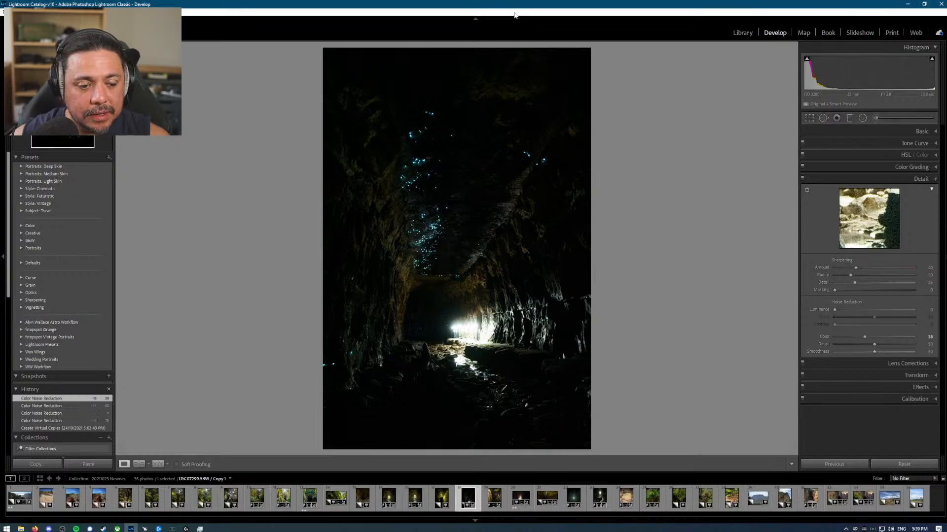
Step: Crop the glow worm tunnel photo to the 4 x 5 / 8 x 10 aspect ratio, repositioning the image within the frame
key("r")
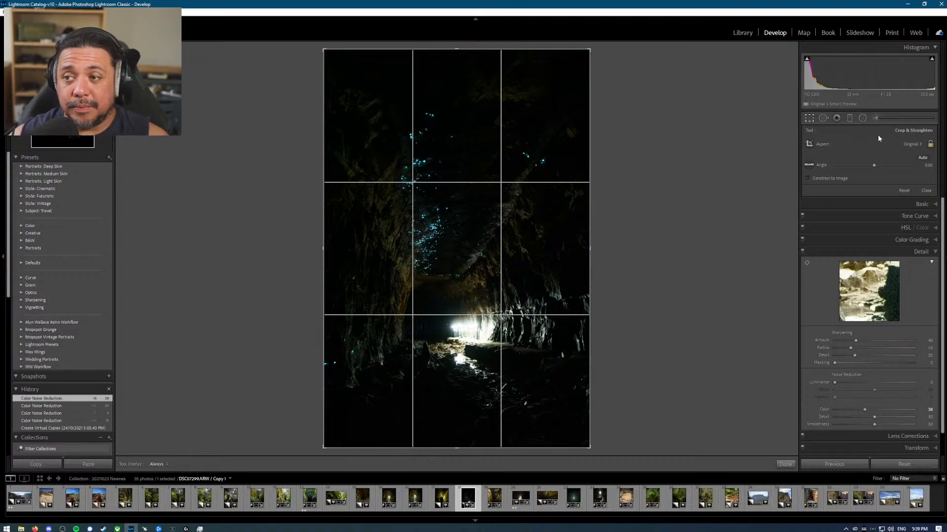
left_click(909, 143)
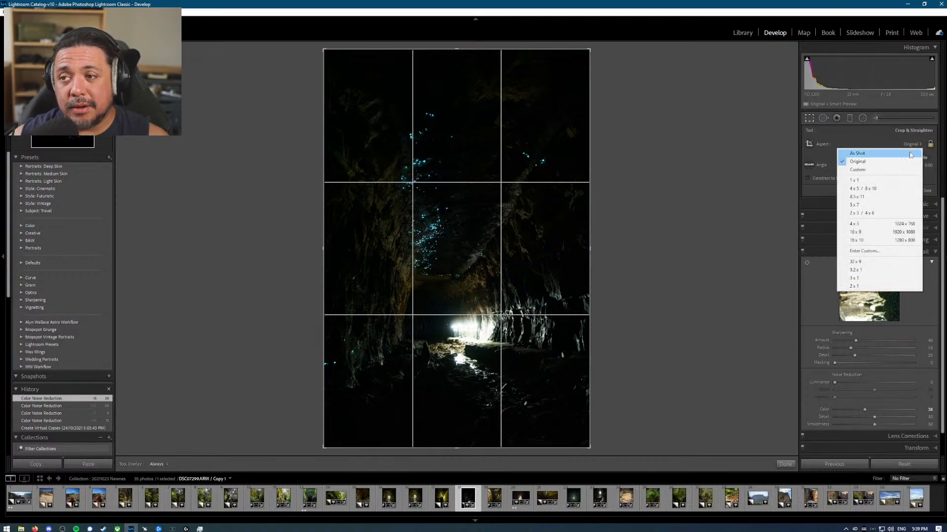
left_click(907, 190)
left_click_drag(501, 236, 495, 218)
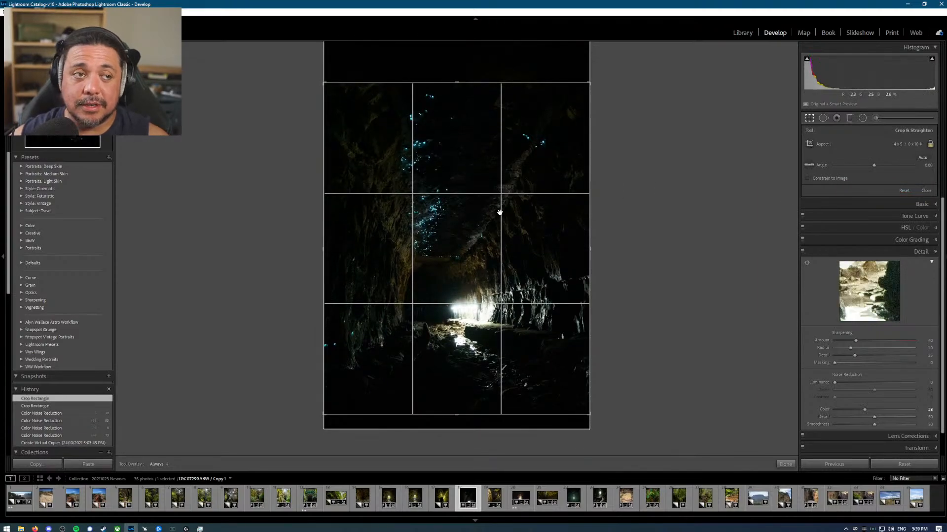
key("Return")
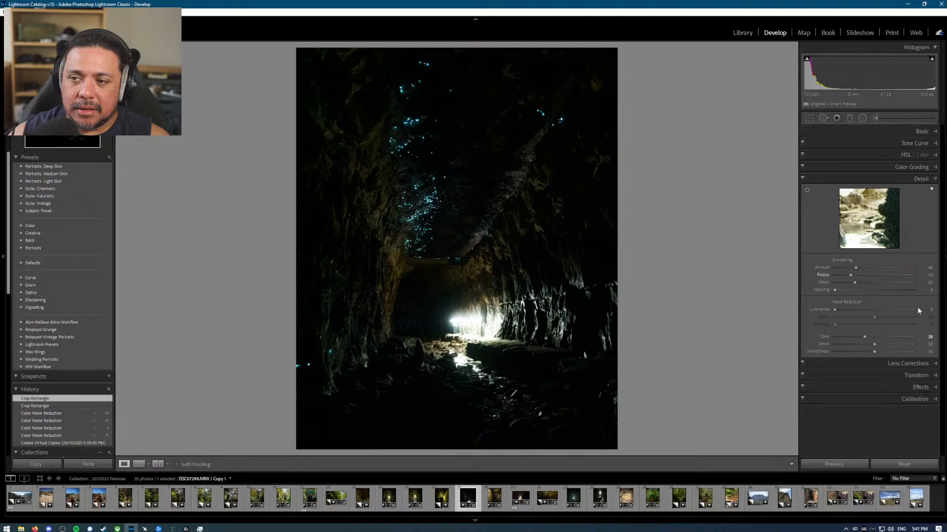
Step: Set the photo's luminance noise reduction to 20 and its Shadows to +32
left_click_drag(834, 309, 845, 313)
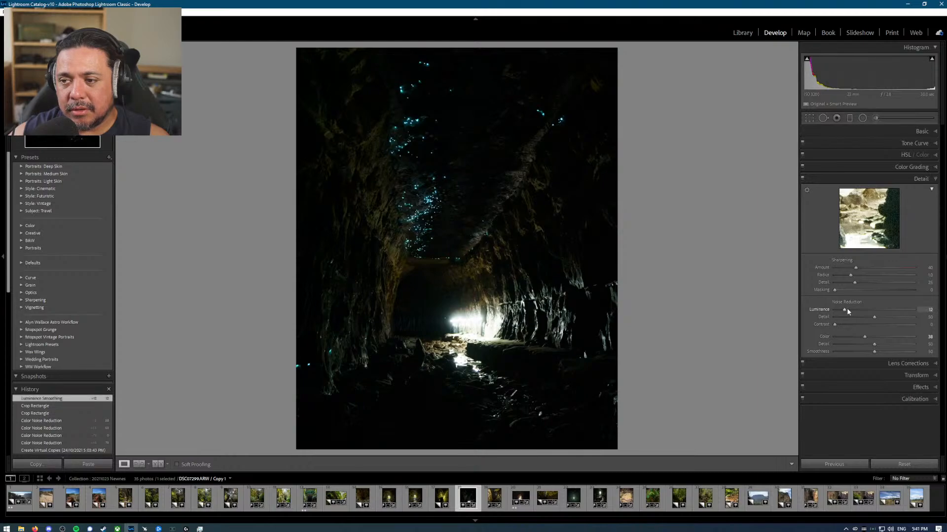
left_click_drag(845, 309, 850, 309)
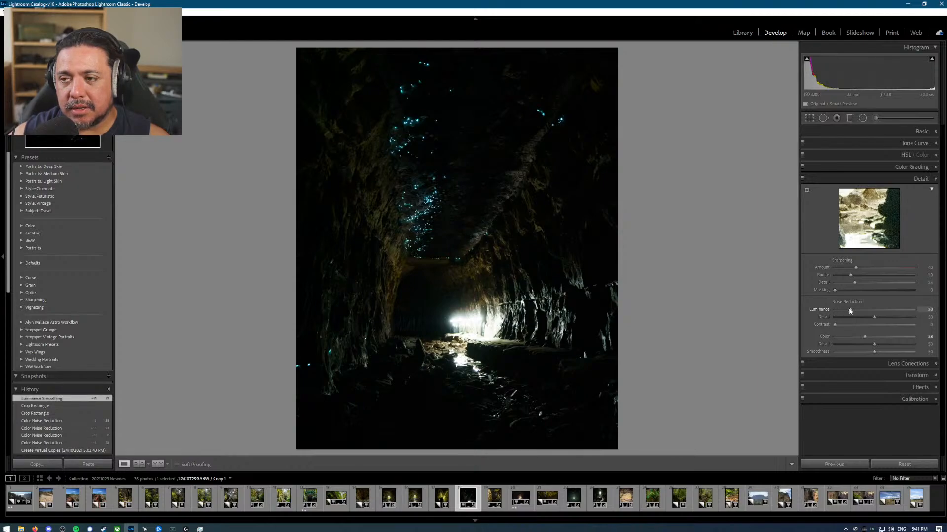
left_click(921, 132)
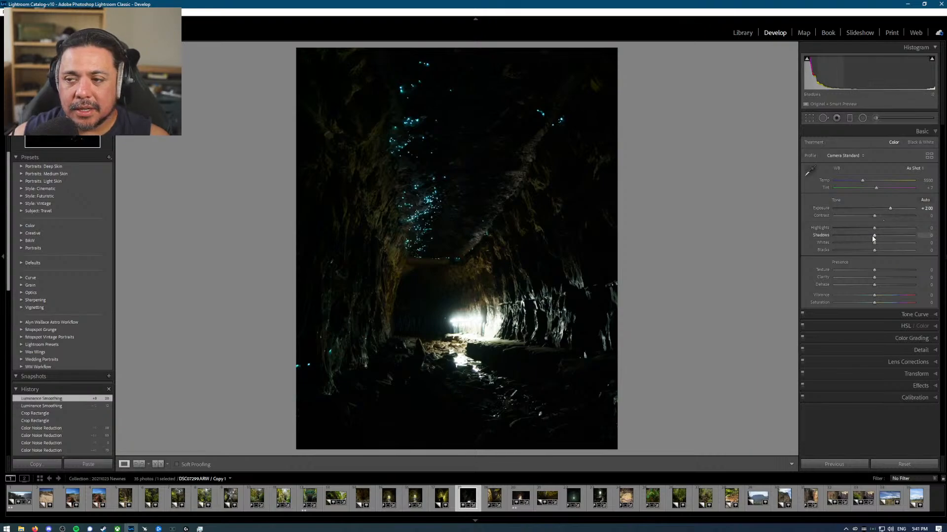
mouse_move(873, 238)
left_mouse_down()
mouse_move(912, 236)
mouse_move(887, 239)
left_mouse_up()
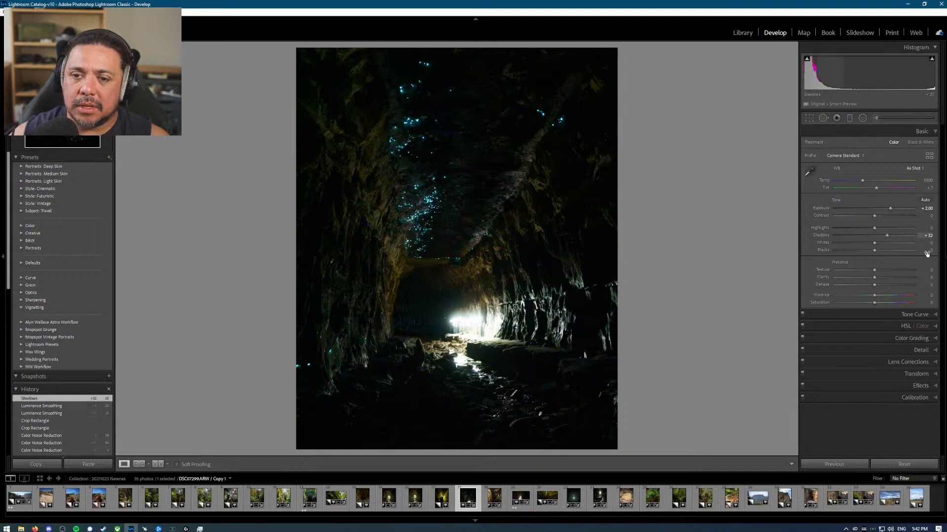
Step: Set up an adjustment brush with Highlights reset to 0, Contrast 24, Shadows 25, Whites 40 and Blacks -11
left_click(874, 119)
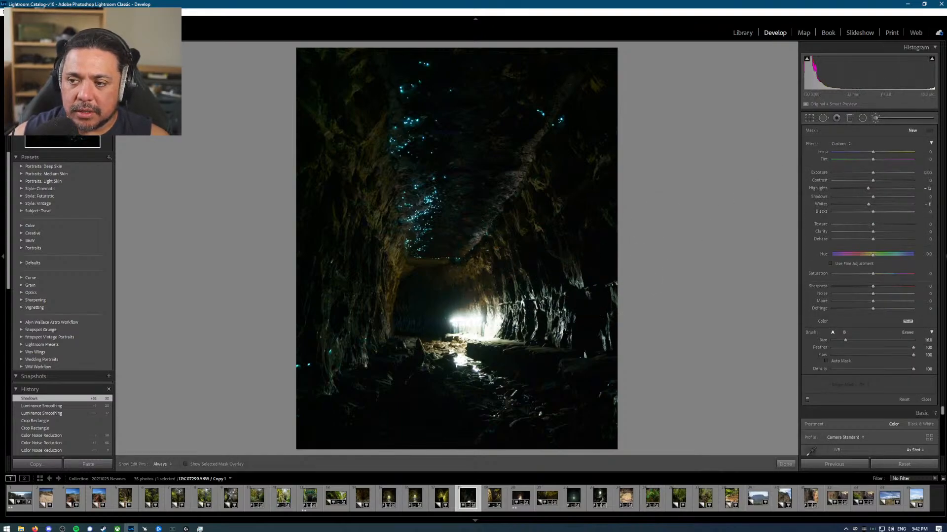
double_click(820, 204)
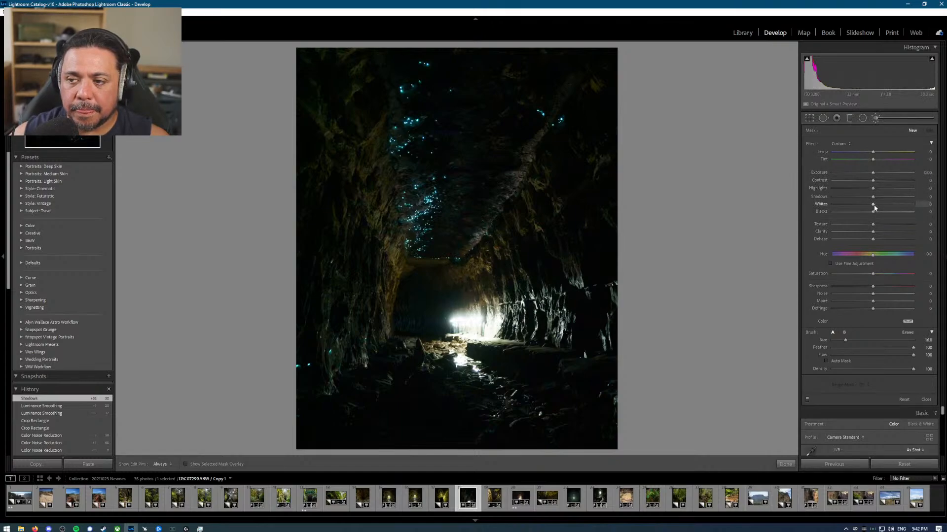
left_click_drag(885, 206, 888, 206)
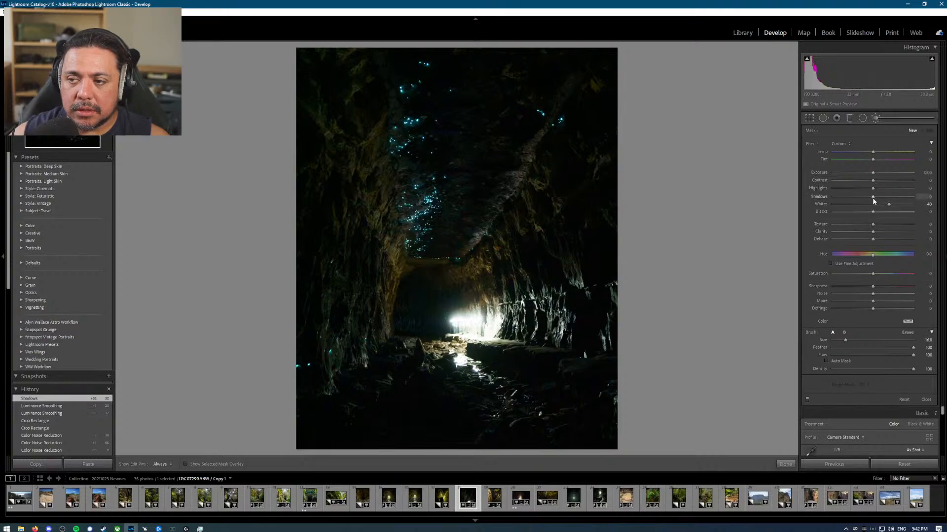
left_click_drag(879, 197, 866, 213)
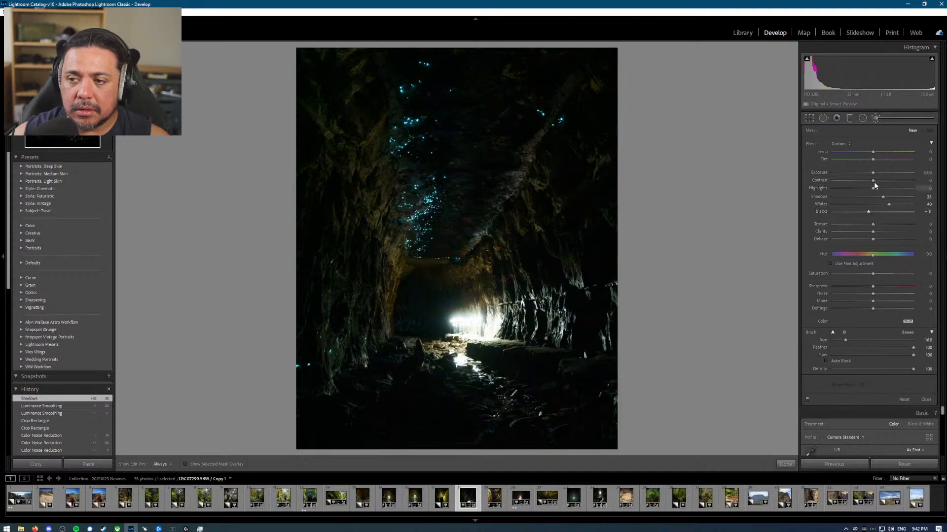
left_click_drag(876, 182, 882, 181)
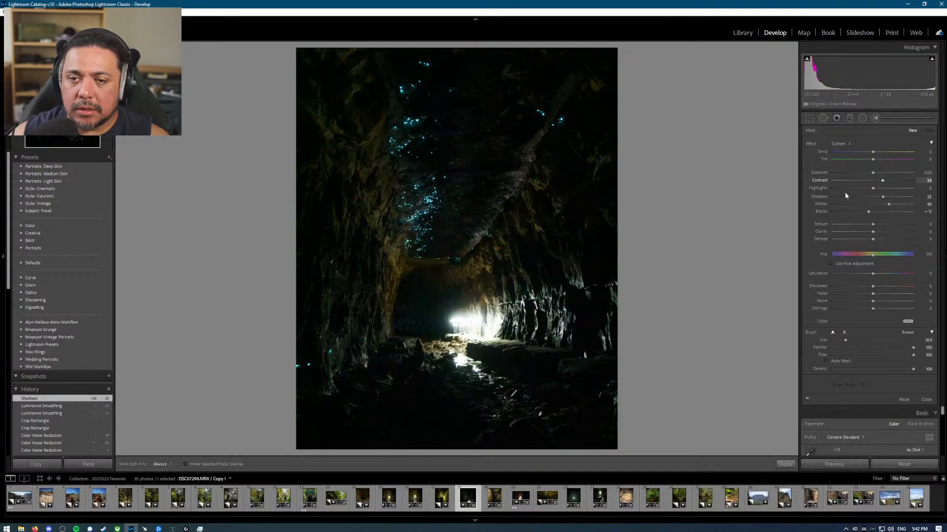
Step: Paint the brush adjustment over the tunnel's side walls, the rocky floor and the glow worm ceiling, toggling the edit pins' visibility
key("h")
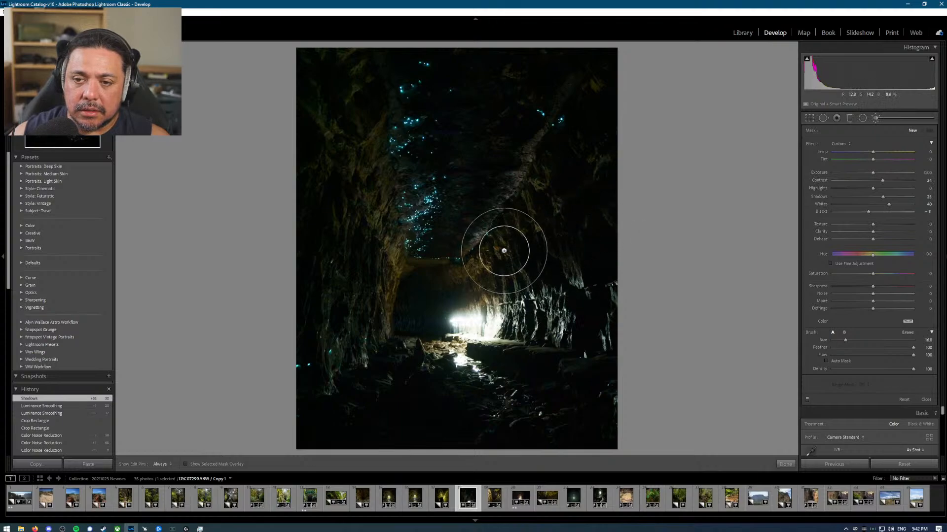
mouse_move(545, 195)
left_mouse_down()
mouse_move(472, 258)
mouse_move(578, 163)
mouse_move(474, 265)
mouse_move(572, 320)
left_mouse_up()
left_click_drag(492, 331, 607, 327)
mouse_move(544, 425)
left_mouse_down()
mouse_move(450, 380)
mouse_move(534, 408)
mouse_move(481, 364)
mouse_move(459, 375)
left_mouse_up()
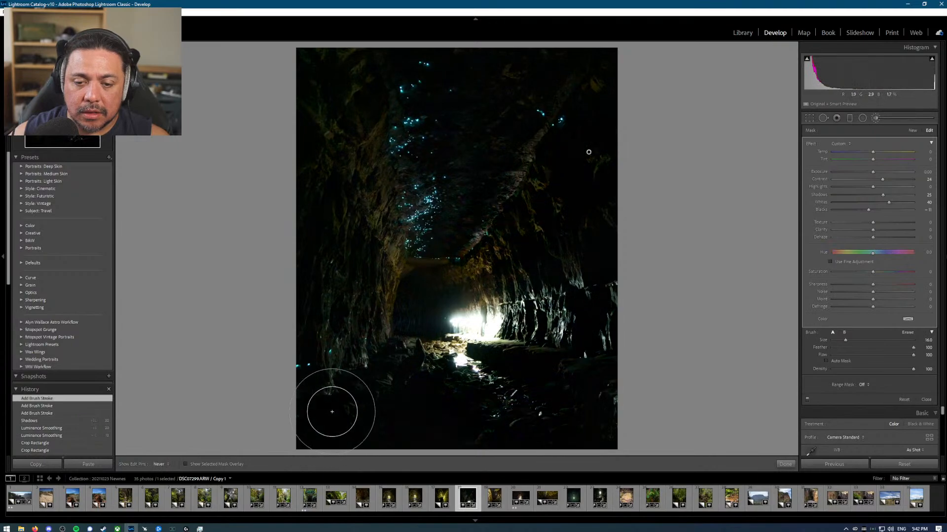
left_click_drag(332, 412, 398, 343)
left_click_drag(340, 351, 338, 348)
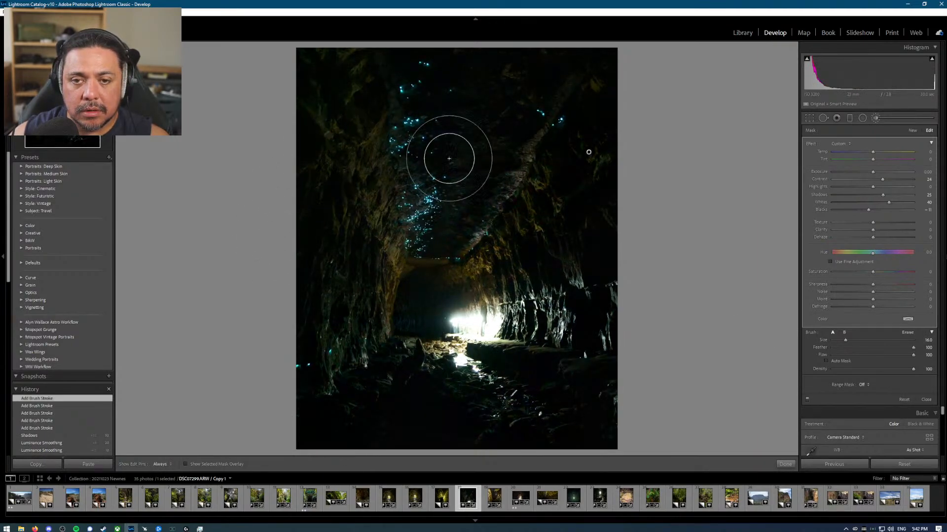
key("h")
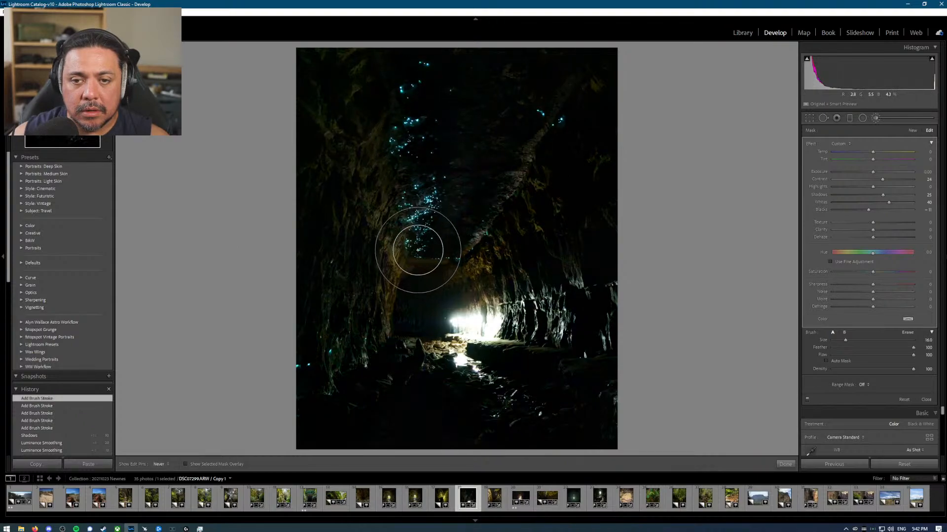
mouse_move(414, 126)
left_mouse_down()
mouse_move(414, 84)
mouse_move(429, 270)
left_mouse_up()
mouse_move(531, 109)
left_mouse_down()
mouse_move(461, 260)
mouse_move(558, 87)
mouse_move(459, 261)
left_mouse_up()
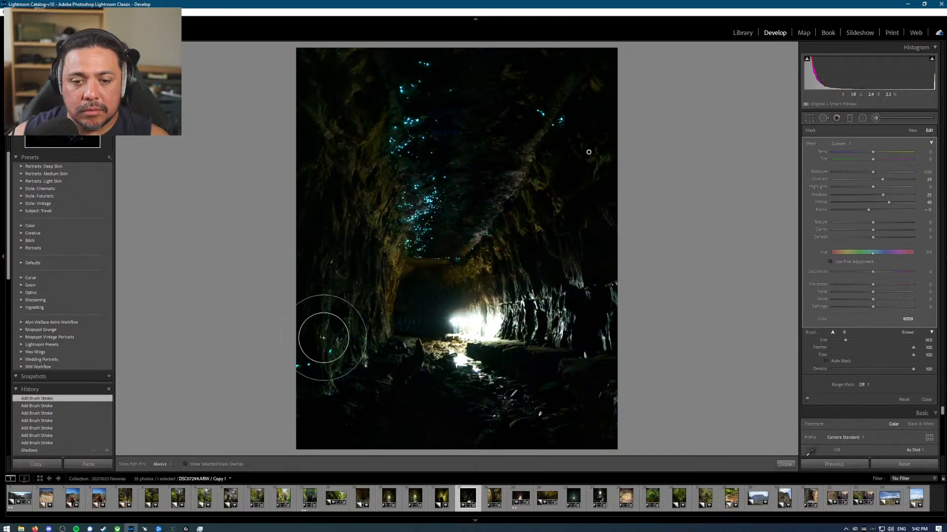
mouse_move(325, 341)
left_mouse_down()
mouse_move(309, 359)
mouse_move(333, 351)
left_mouse_up()
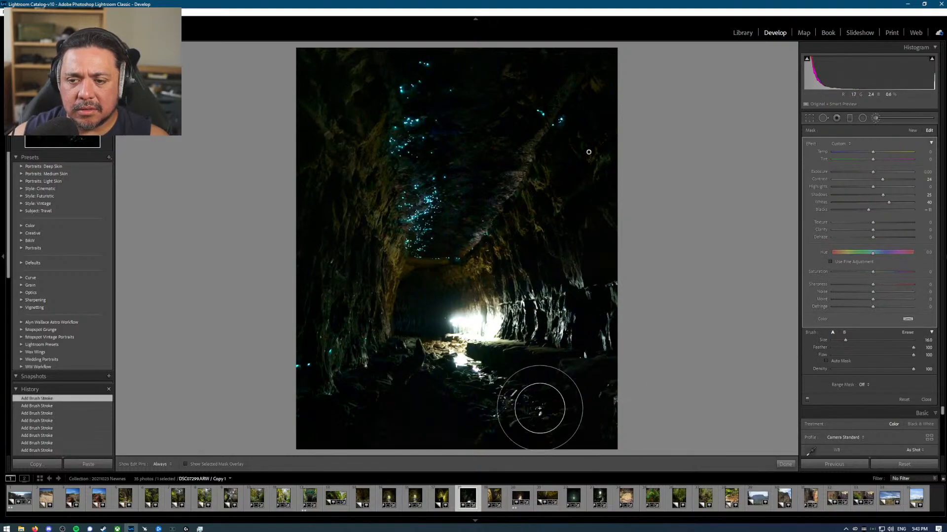
left_click_drag(584, 381, 566, 375)
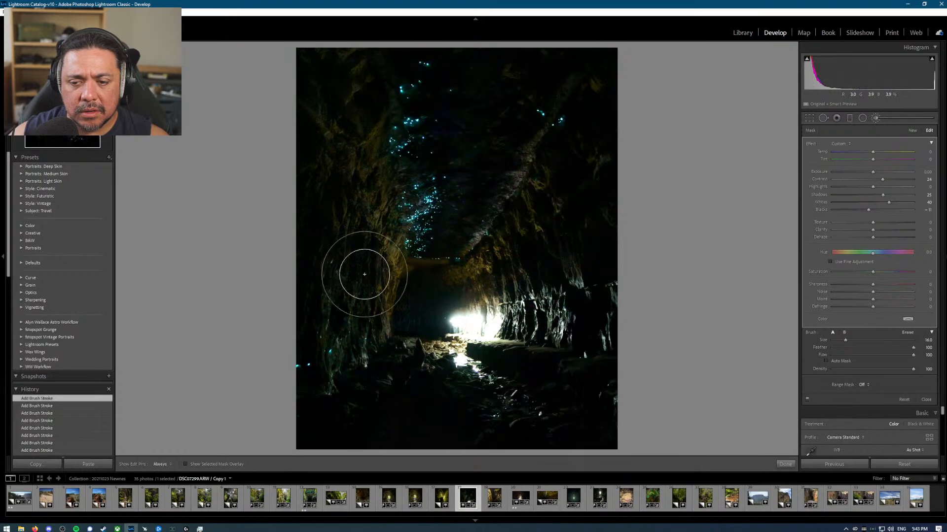
mouse_move(316, 179)
left_mouse_down()
mouse_move(393, 277)
mouse_move(319, 220)
mouse_move(309, 302)
mouse_move(264, 344)
mouse_move(332, 332)
left_mouse_up()
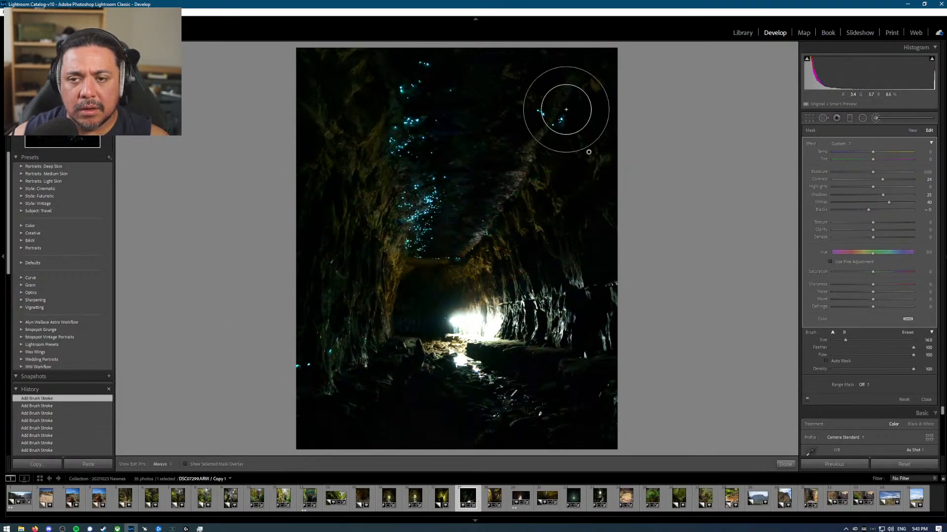
Step: Check the brush mask overlay and compare the tunnel photo before and after the edits
left_click(222, 465)
left_click(221, 465)
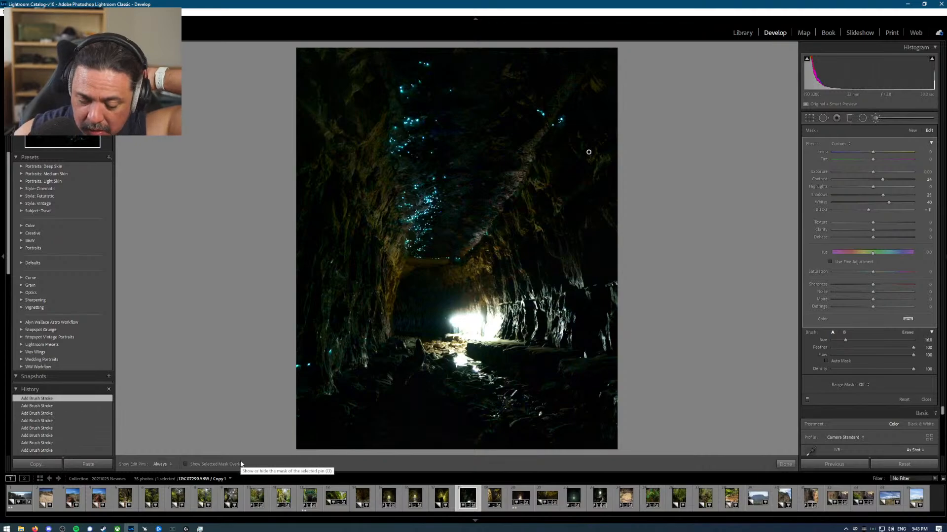
key("backslash")
key("backslash")
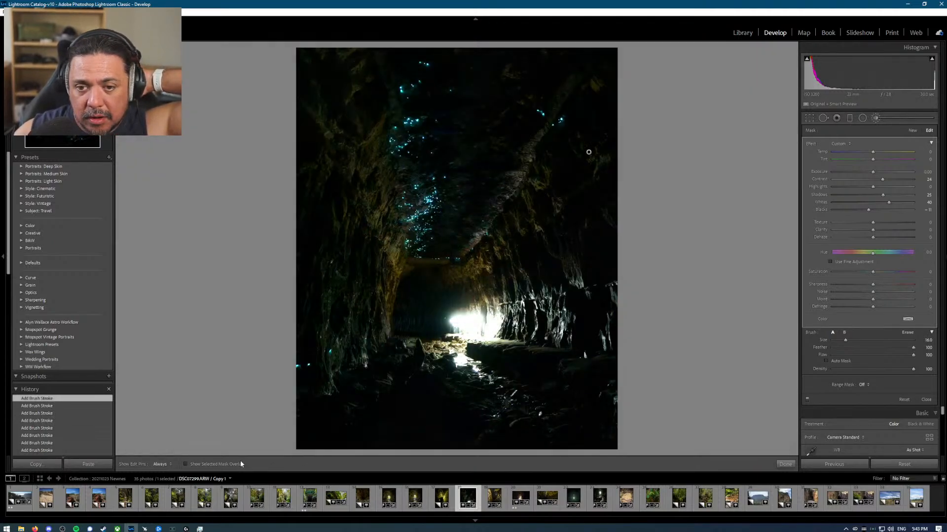
key("backslash")
key("backslash")
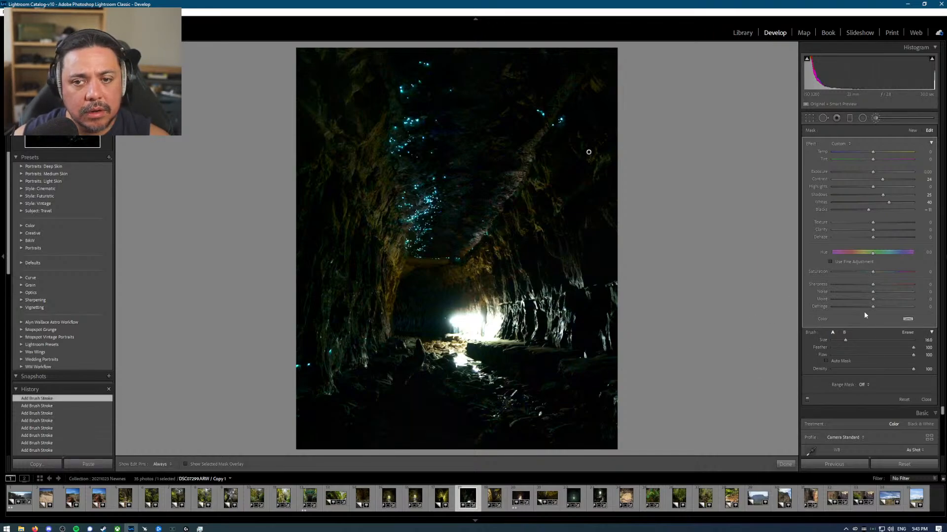
Step: Finish the brush adjustment and enable lens profile corrections for the tunnel photo
left_click(923, 414)
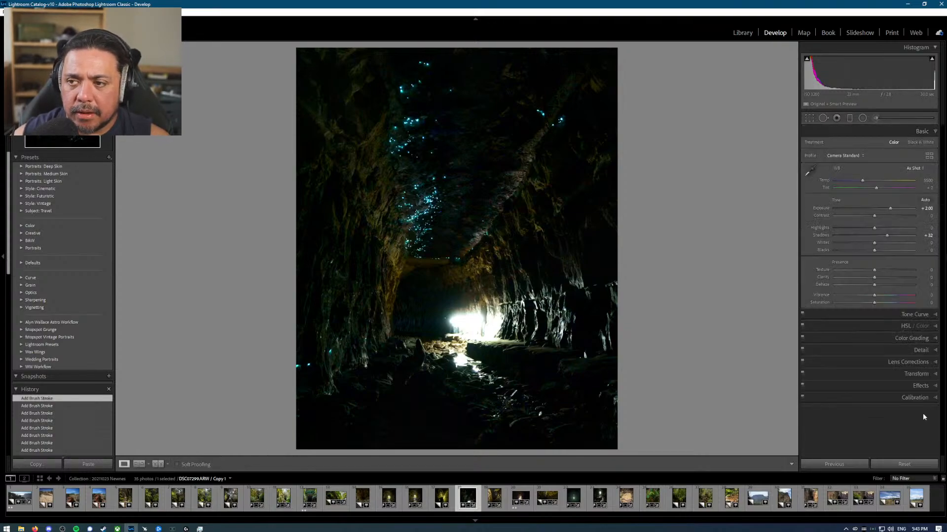
left_click(918, 364)
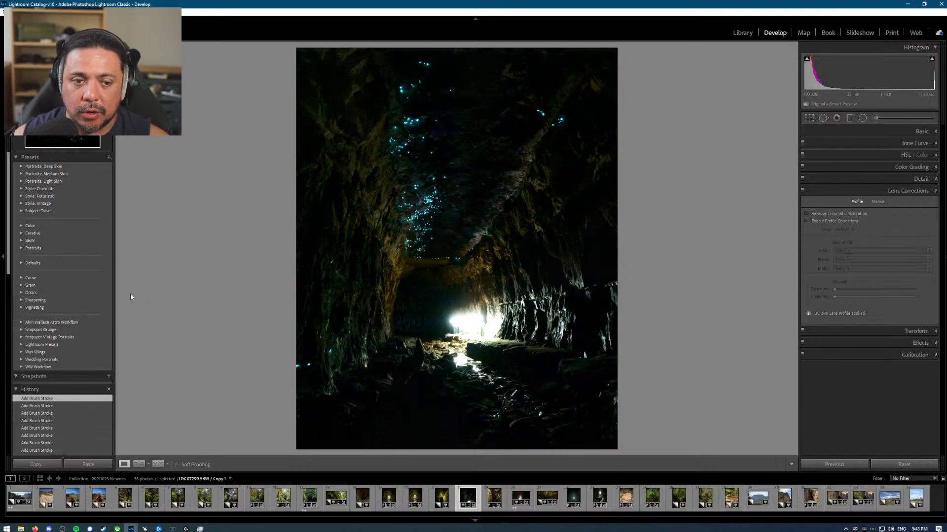
left_click(851, 224)
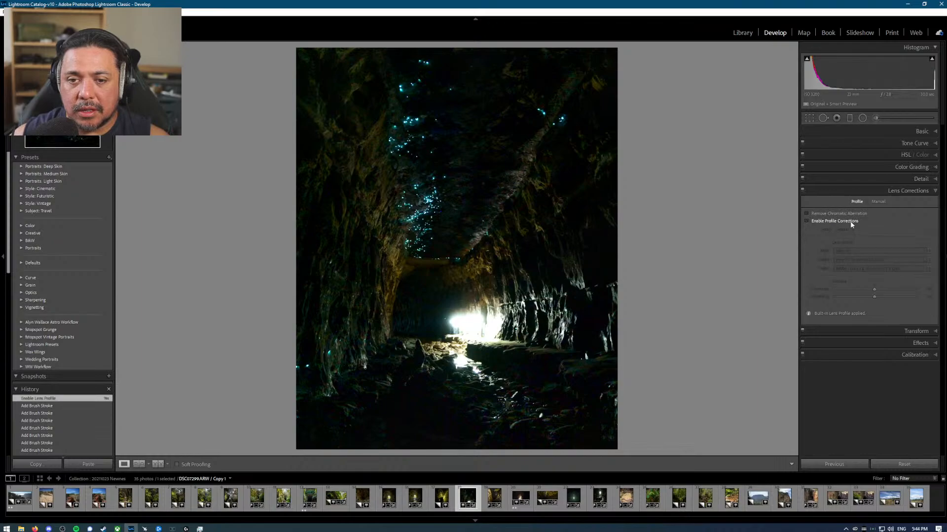
Step: Return to the library grid, open the 20211023 folder under 10 October 2021 and select all its photos
key("g")
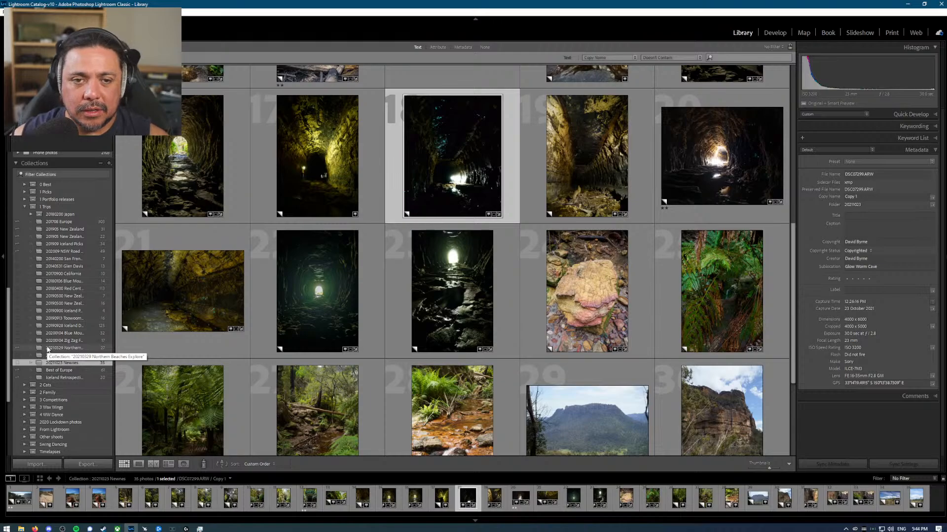
scroll(77, 336, "up", 3)
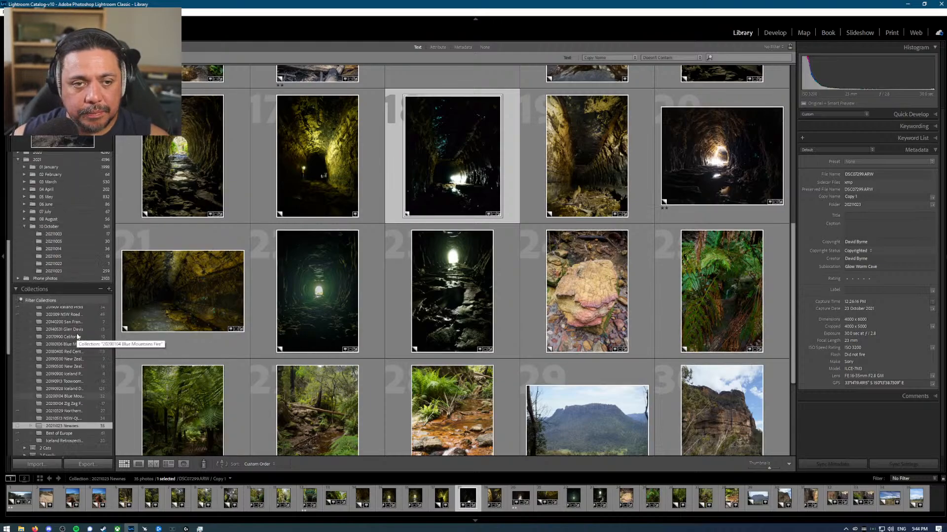
scroll(77, 337, "up", 3)
left_click(69, 398)
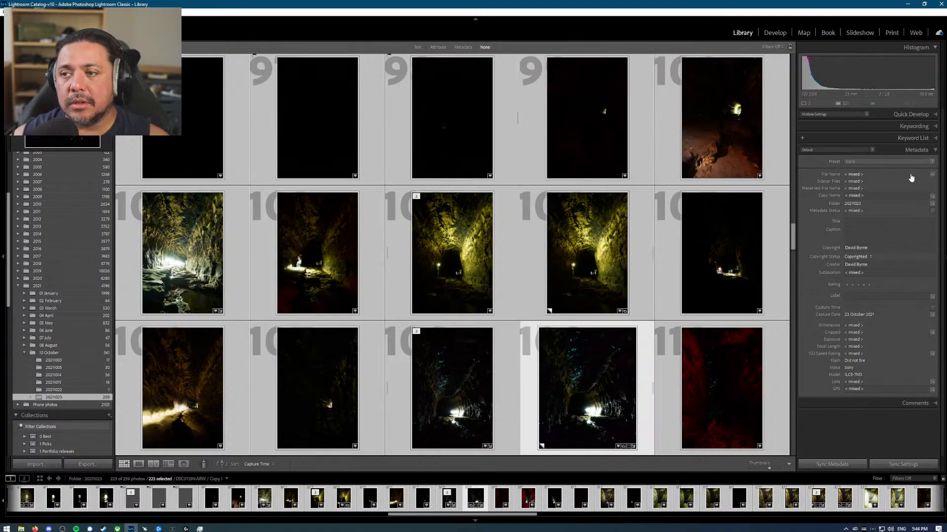
left_click(886, 163)
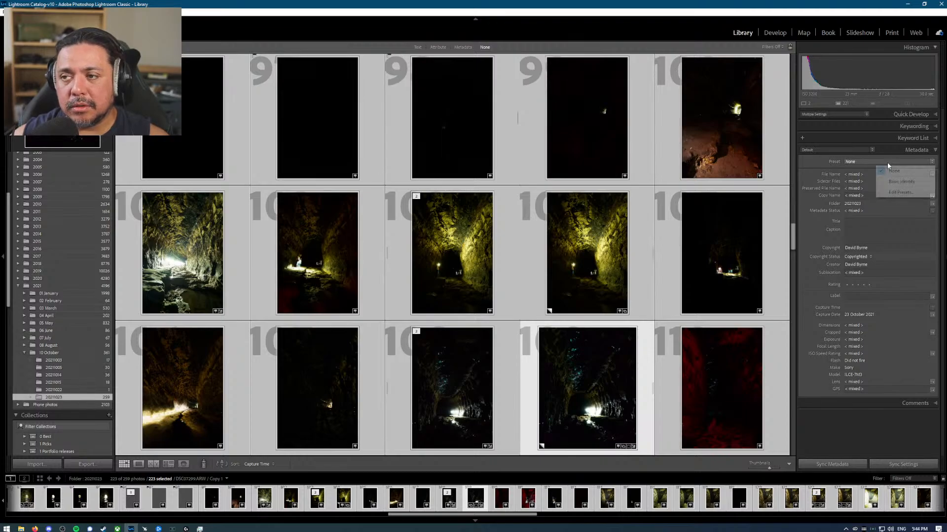
left_click(932, 162)
left_click(932, 162)
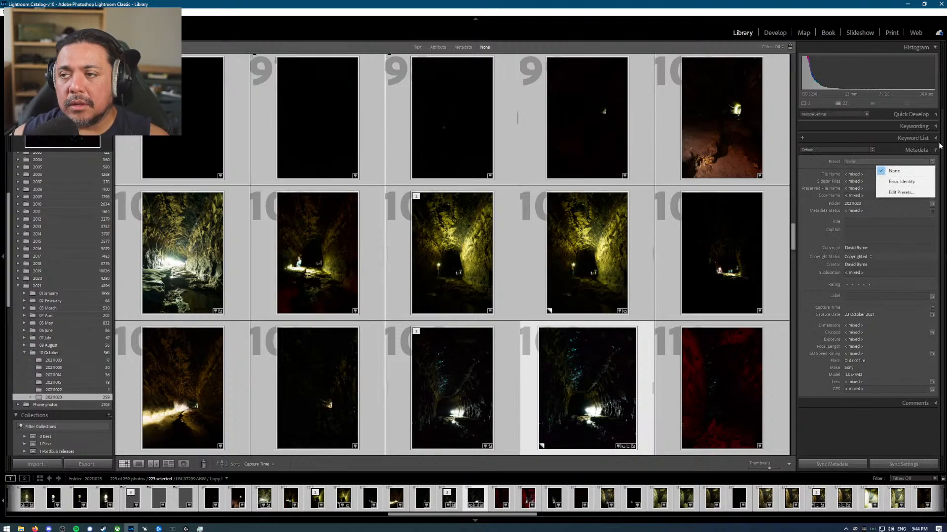
left_click(930, 117)
Step: Apply the Lens Corrections preset from the WW Workflow group to all selected photos with Quick Develop
left_click(930, 117)
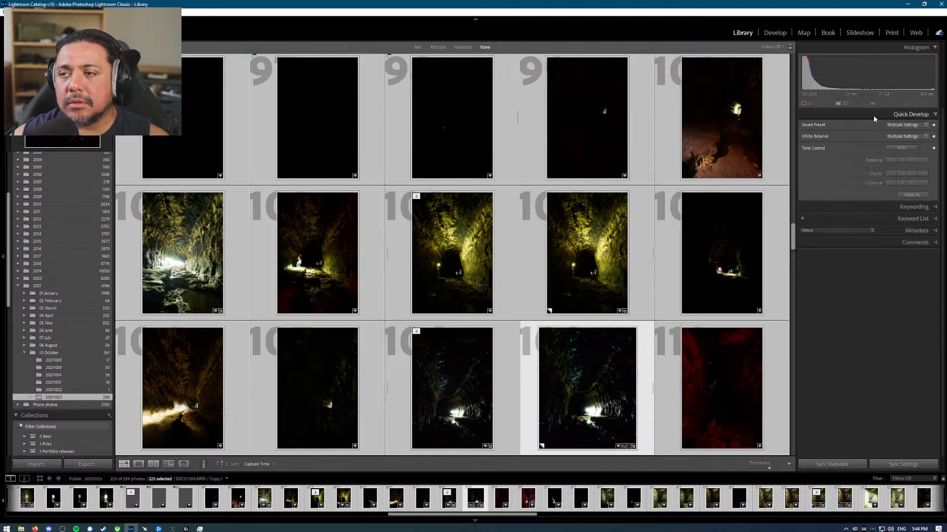
left_click(925, 126)
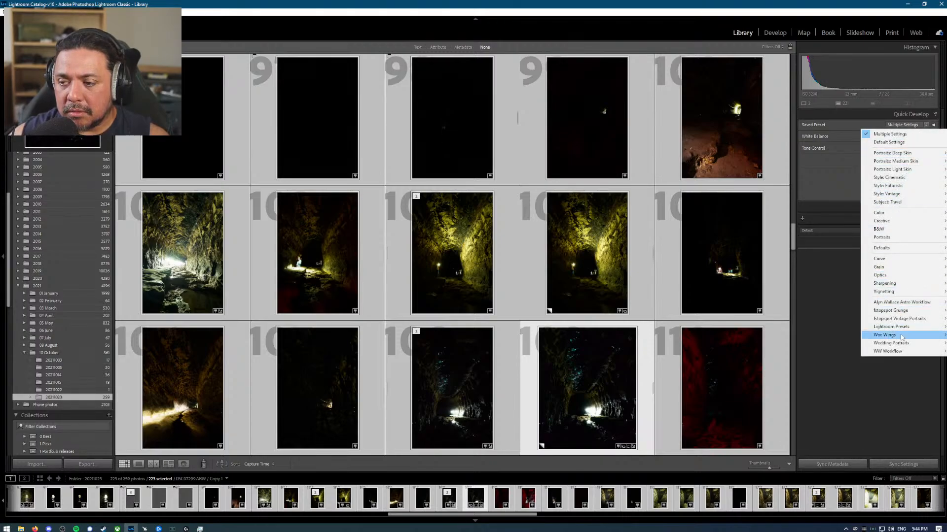
mouse_move(903, 339)
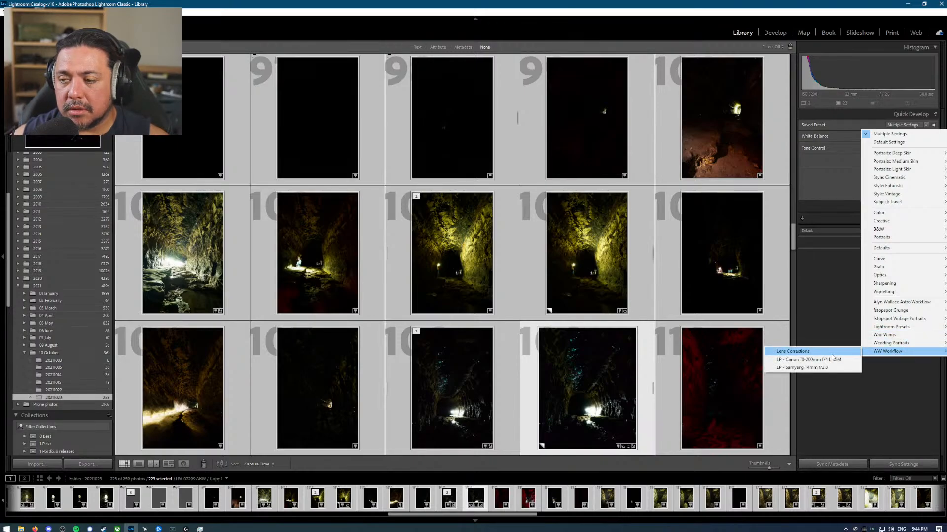
left_click(832, 352)
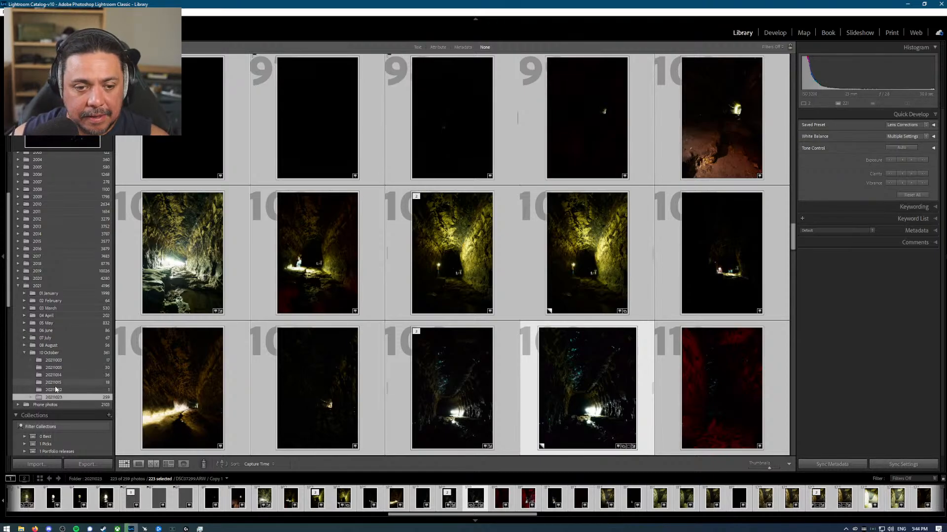
Step: Open the 20211023 Newnes collection and bring the two-star landscape photo of the tunnel's bright opening into the Develop module
scroll(62, 409, "down", 10)
scroll(62, 409, "up", 2)
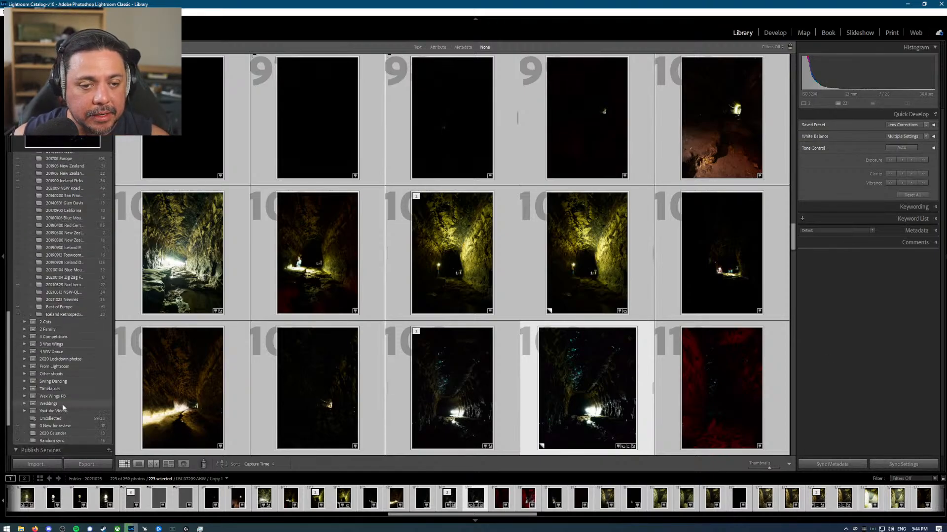
left_click(77, 301)
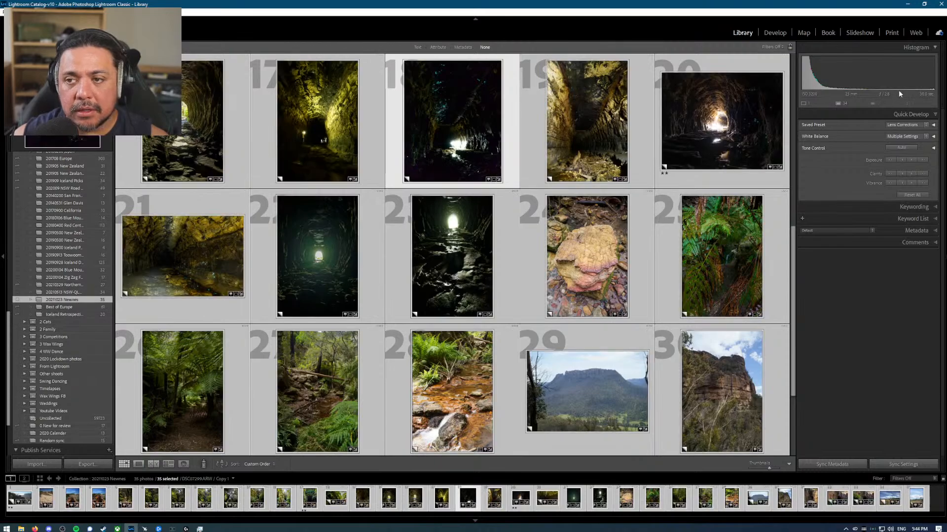
left_click(763, 140)
double_click(762, 140)
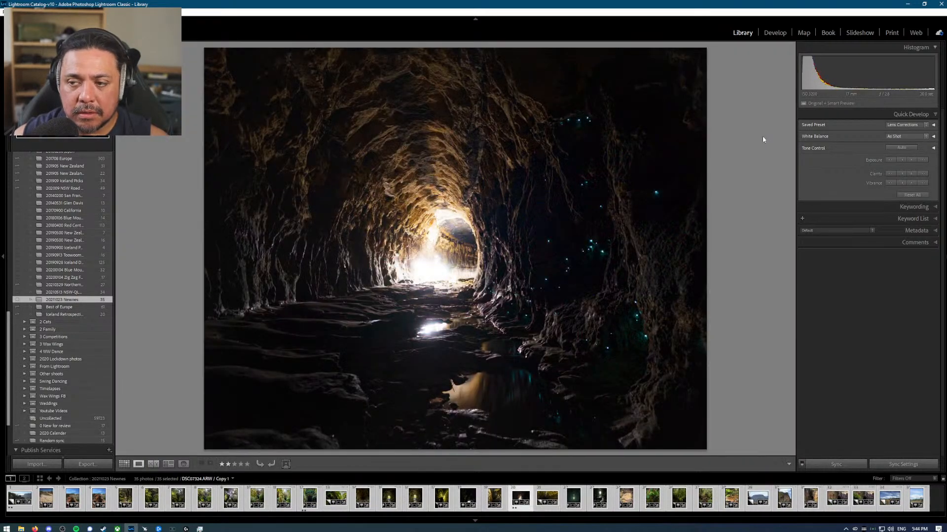
key("d")
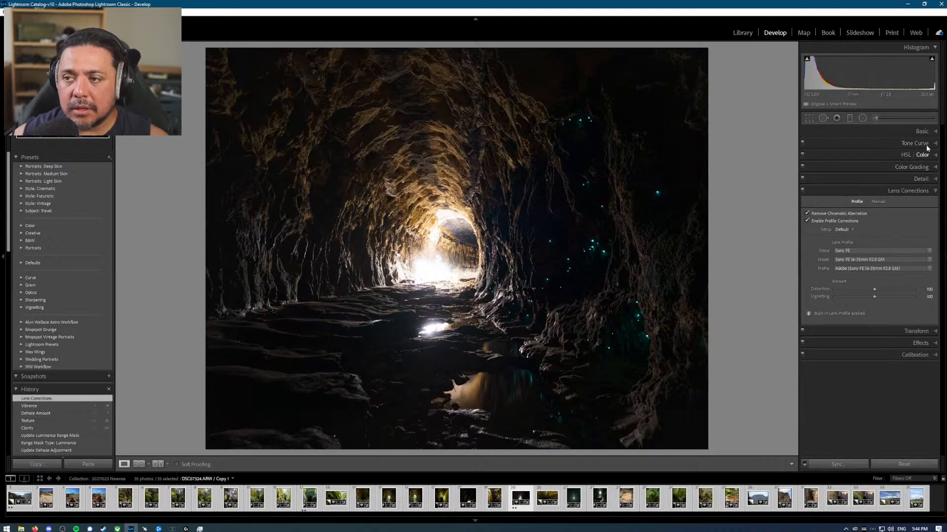
Step: Review the tunnel photo's Basic adjustments and the develop panel display options, and return to the library grid
left_click(926, 143)
left_click(925, 134)
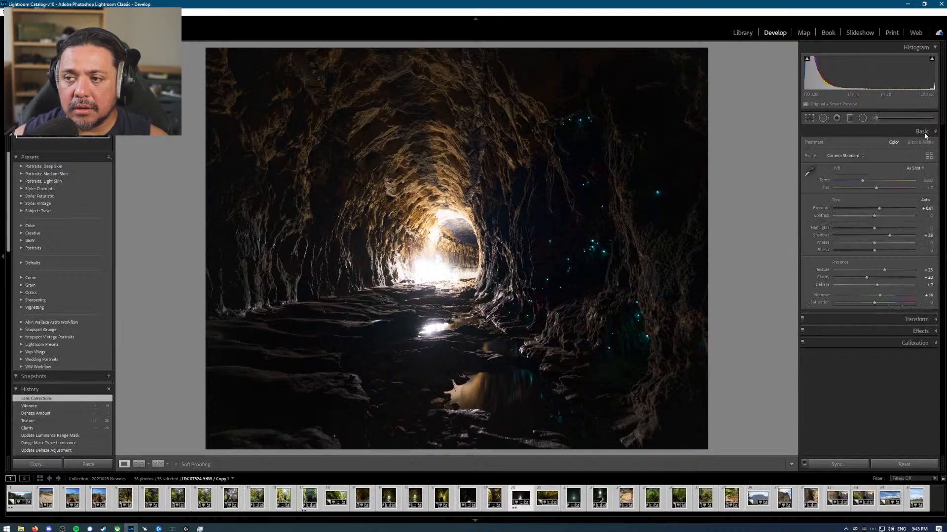
right_click(926, 136)
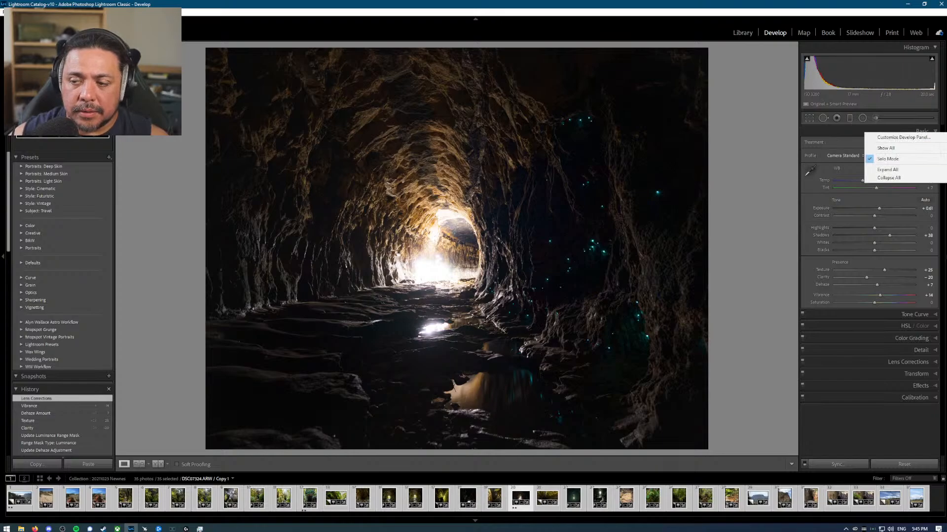
left_click(892, 438)
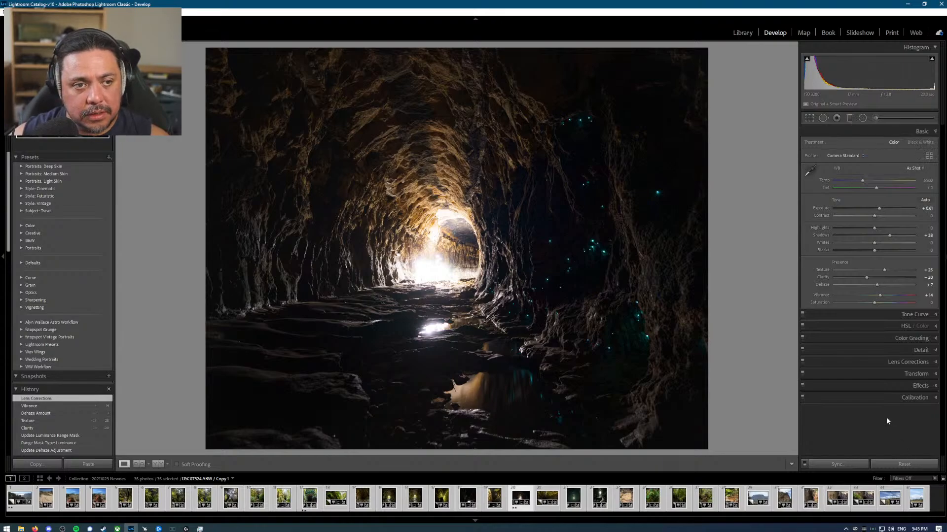
key("g")
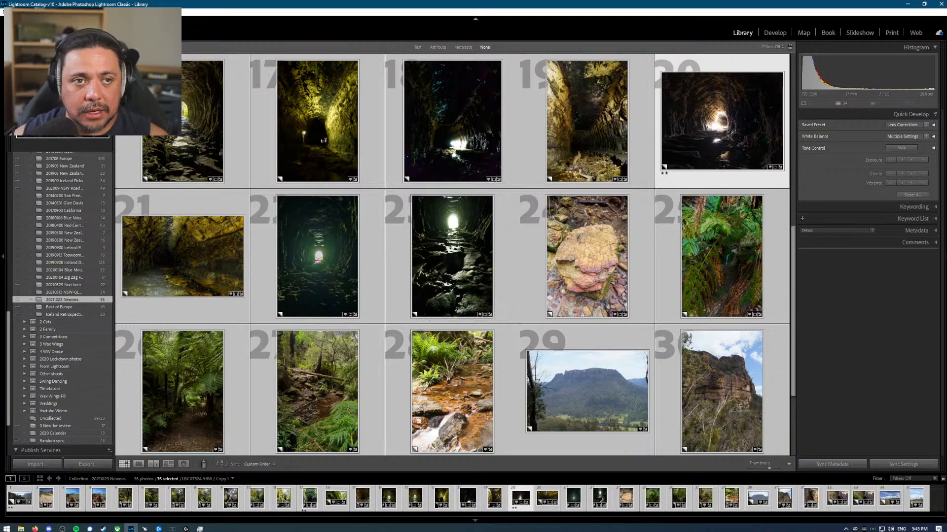
Step: Look through every section of the application preferences, from General and Presets to Network, and close them without changes
left_click(6, 12)
mouse_move(18, 12)
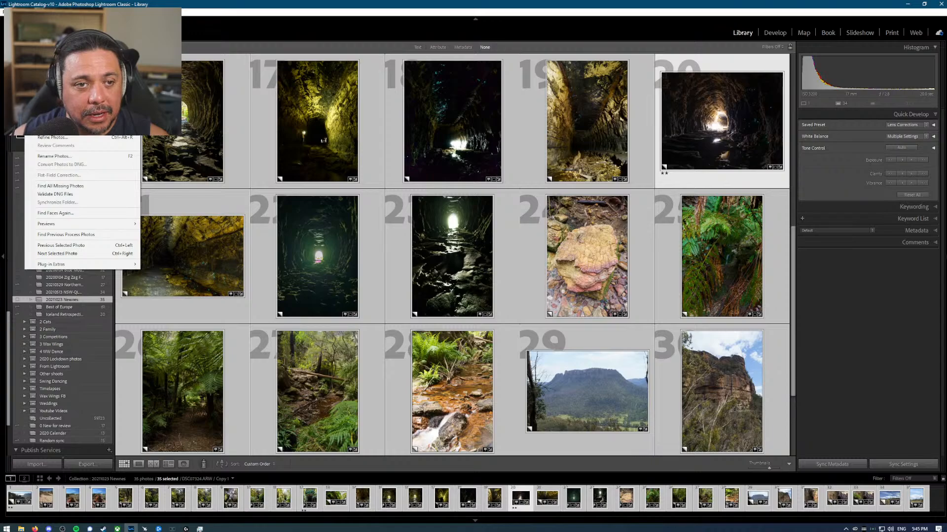
left_click(49, 129)
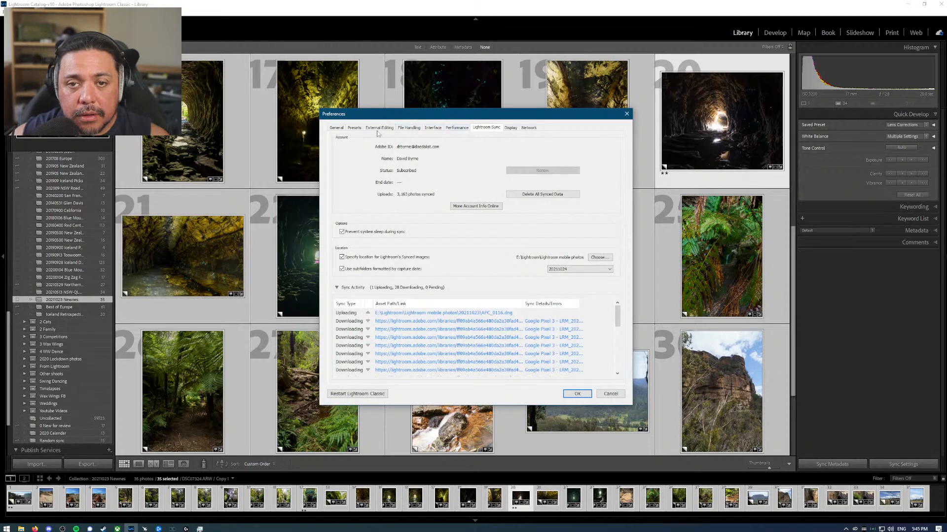
left_click(341, 129)
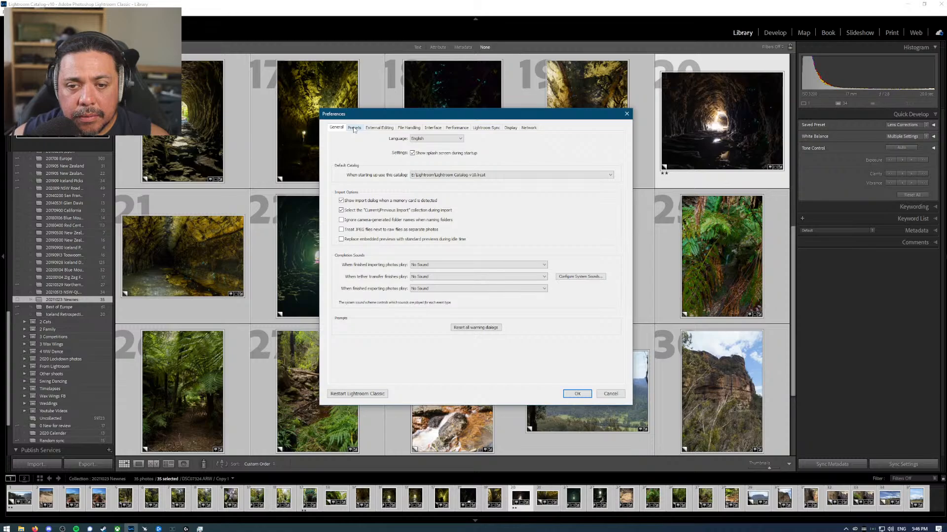
left_click(354, 129)
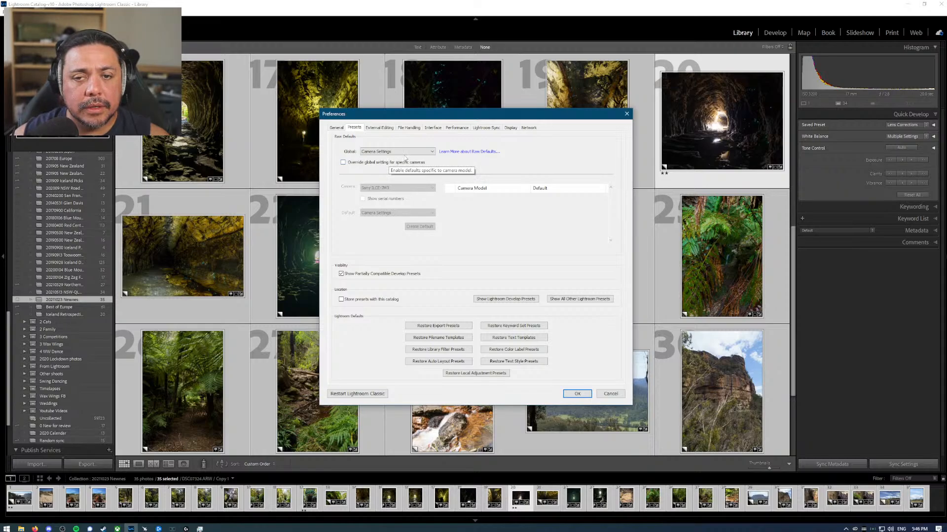
left_click(381, 128)
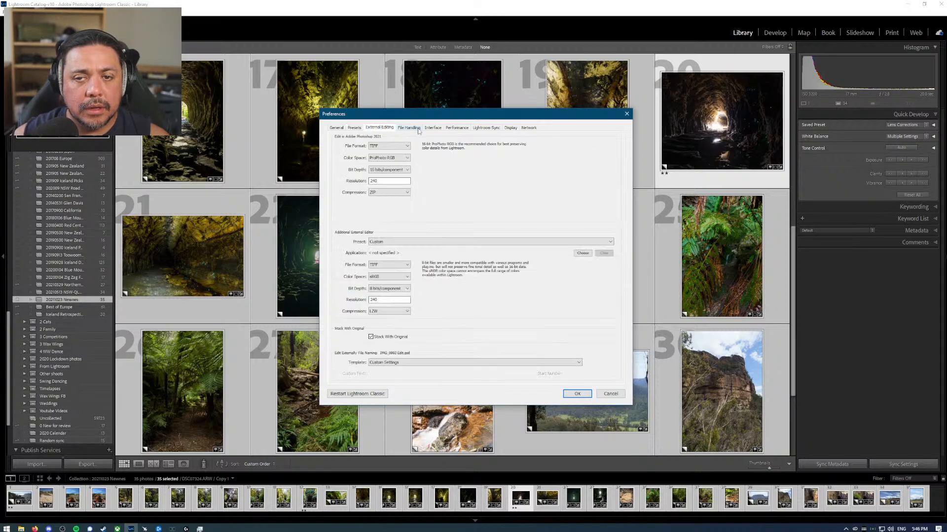
left_click(417, 128)
left_click(438, 129)
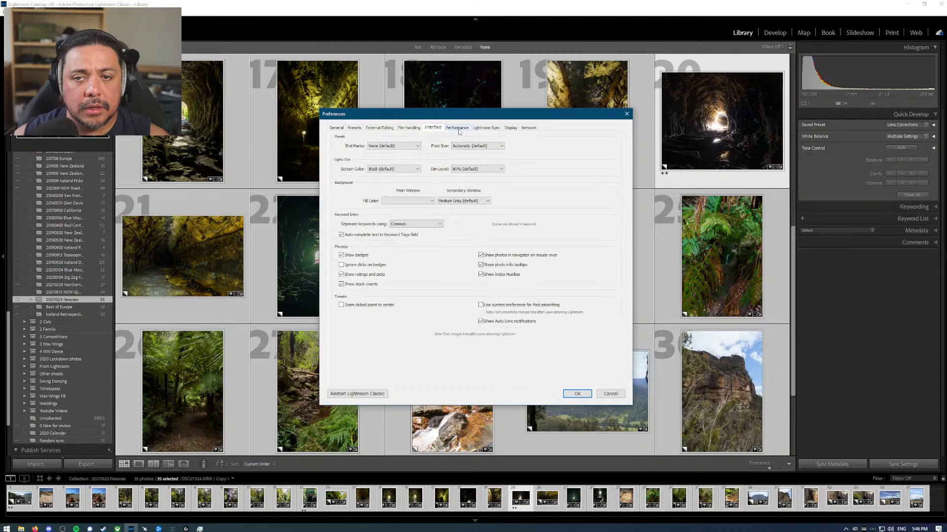
left_click(458, 129)
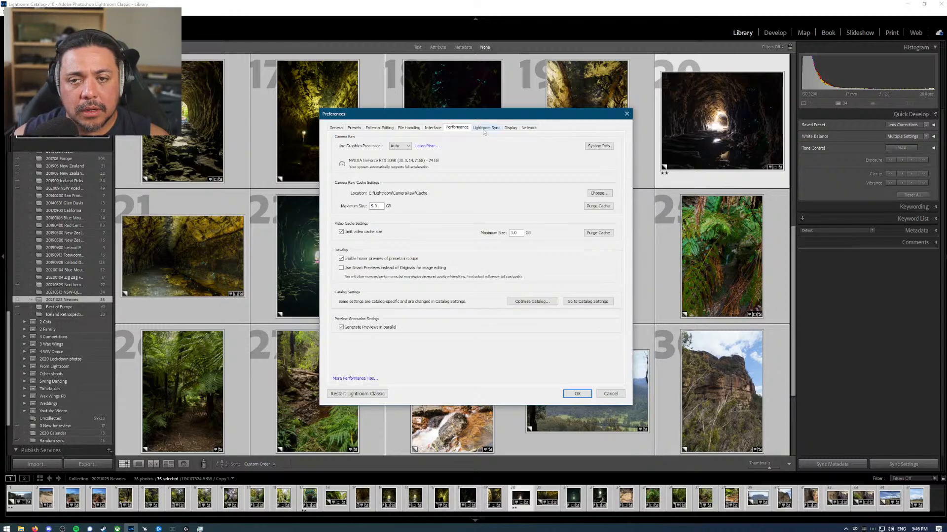
left_click(485, 128)
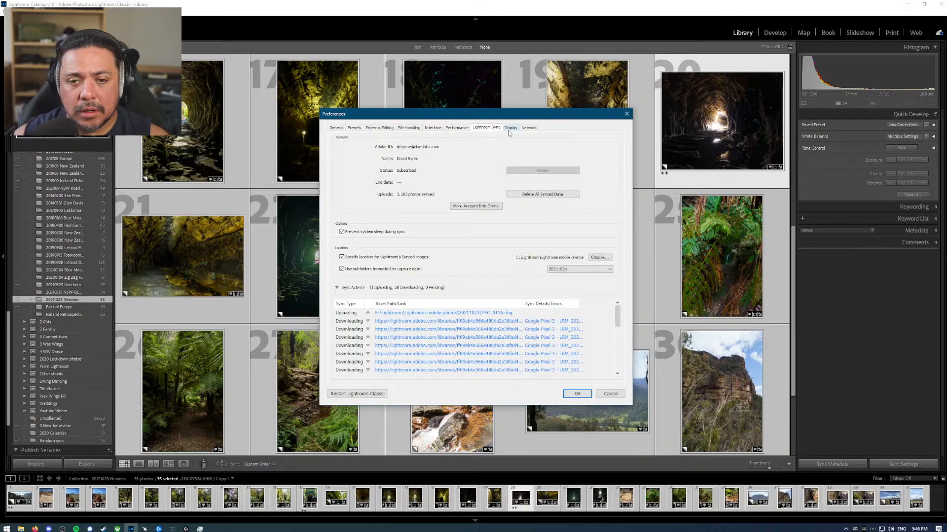
left_click(510, 130)
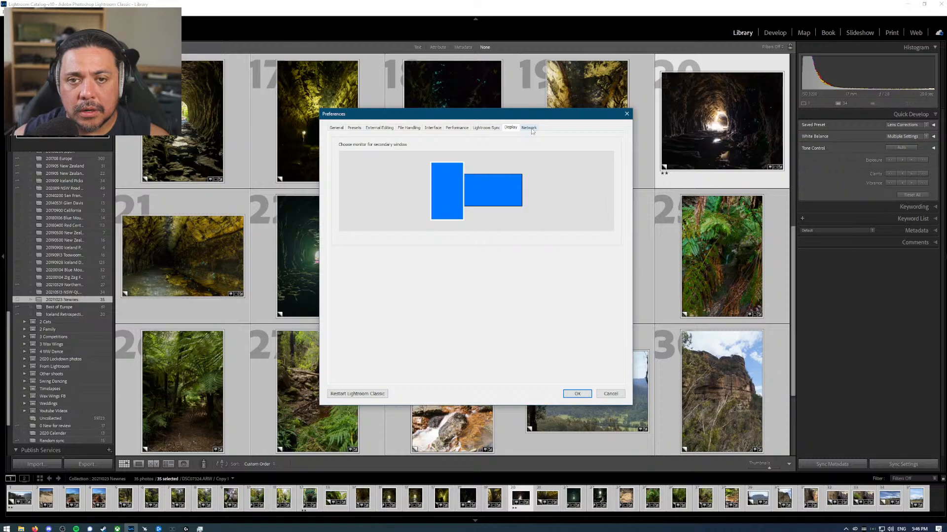
left_click(532, 129)
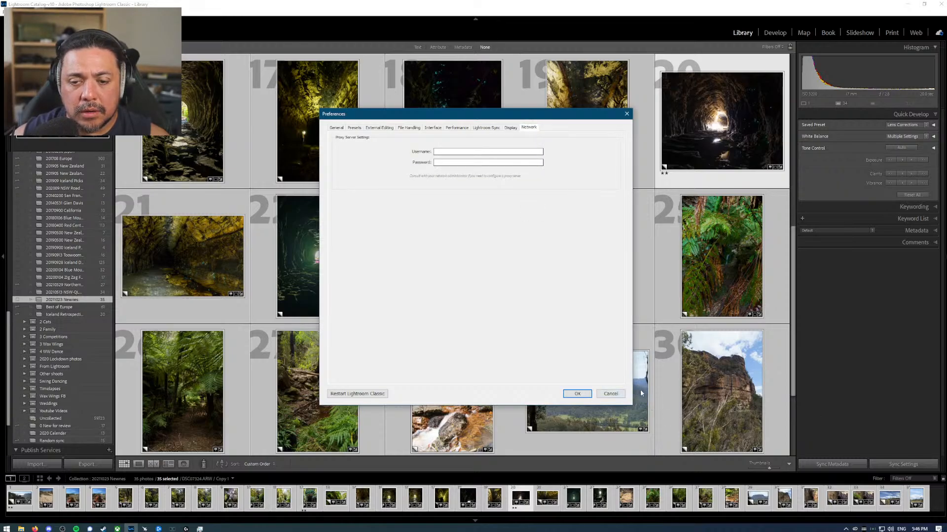
left_click(611, 393)
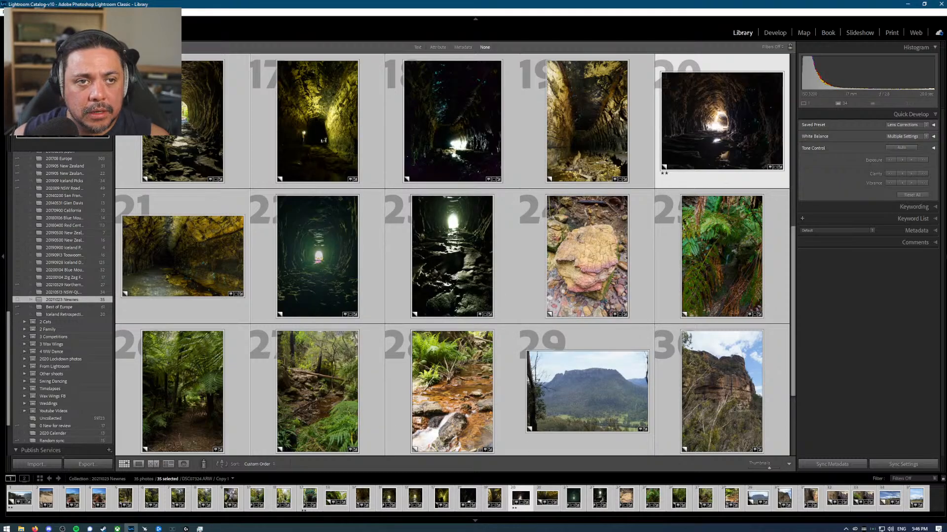
Step: Examine the General, File Handling and Metadata sections of the catalog settings and close them without changes
left_click(17, 12)
left_click(42, 137)
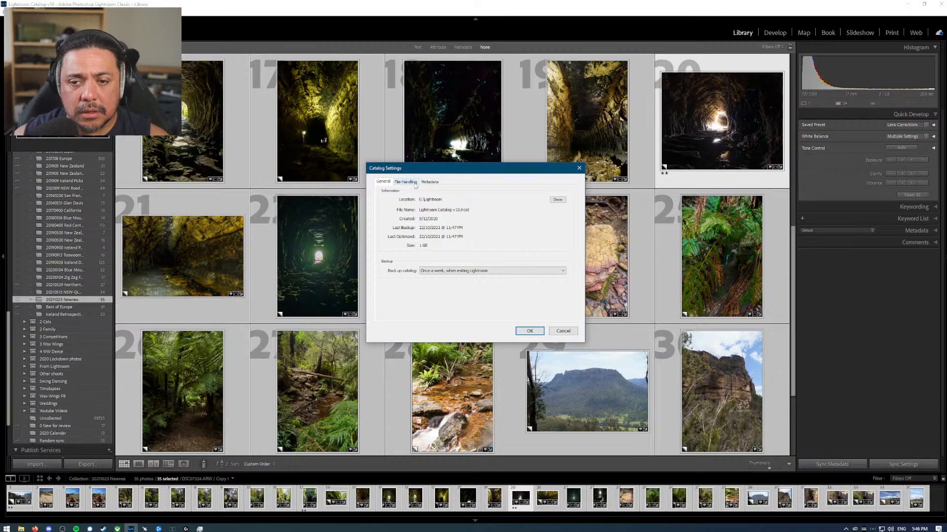
left_click(414, 184)
left_click(429, 185)
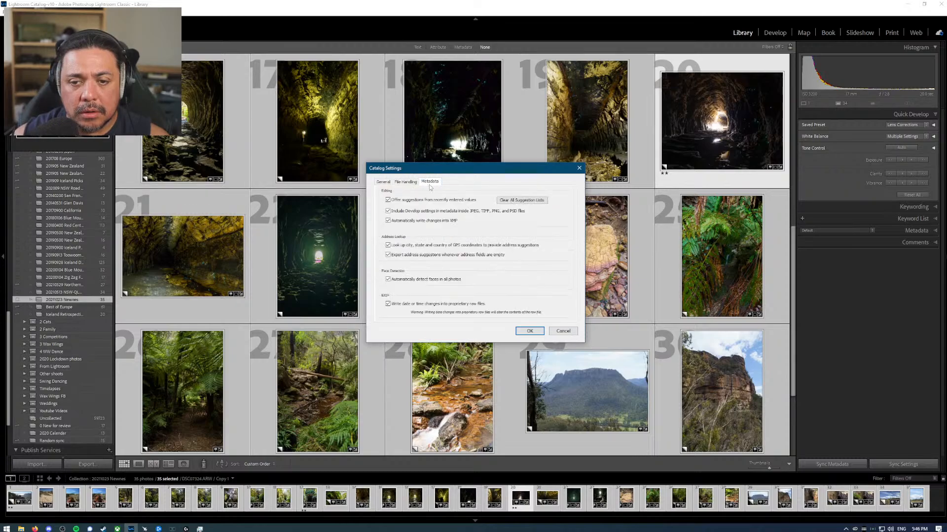
left_click(407, 182)
left_click(383, 181)
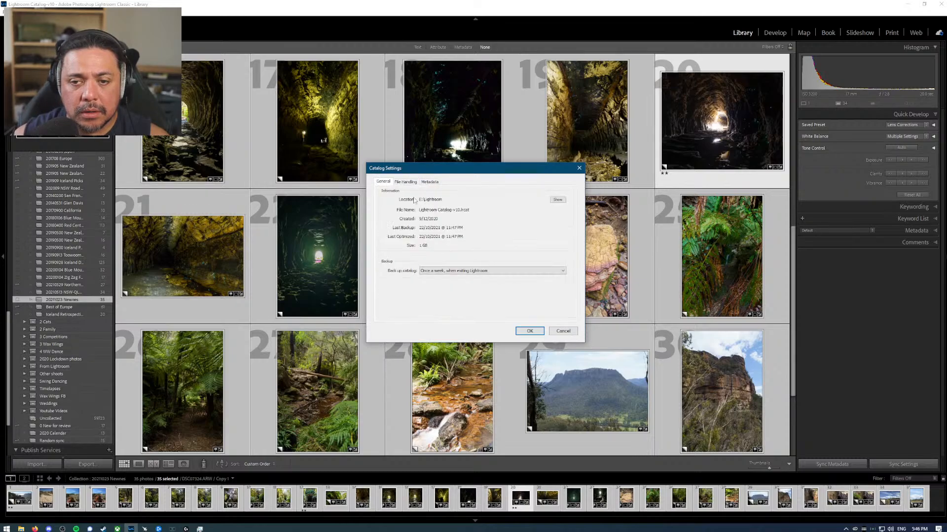
left_click(566, 331)
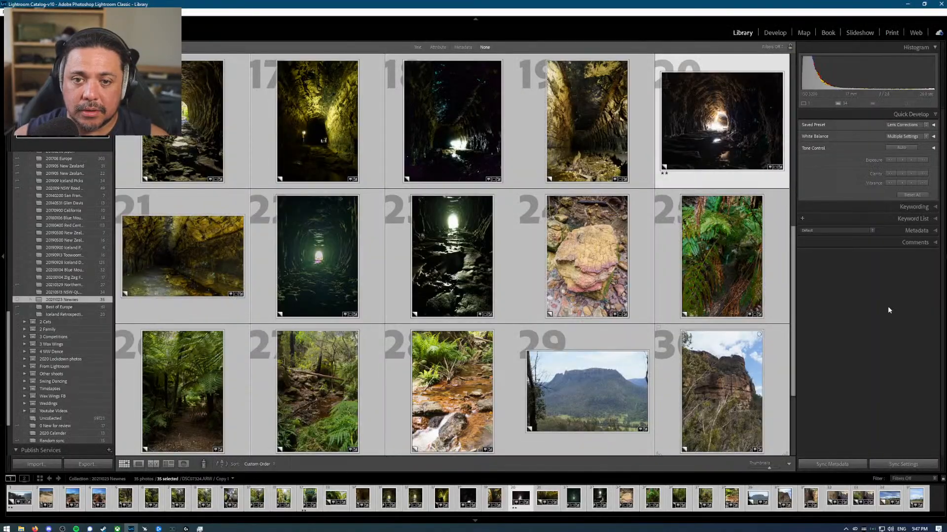
Step: Set the develop settings applied during import to the WW Workflow preset Lens Corrections and keep the import settings
key("ctrl+shift+i")
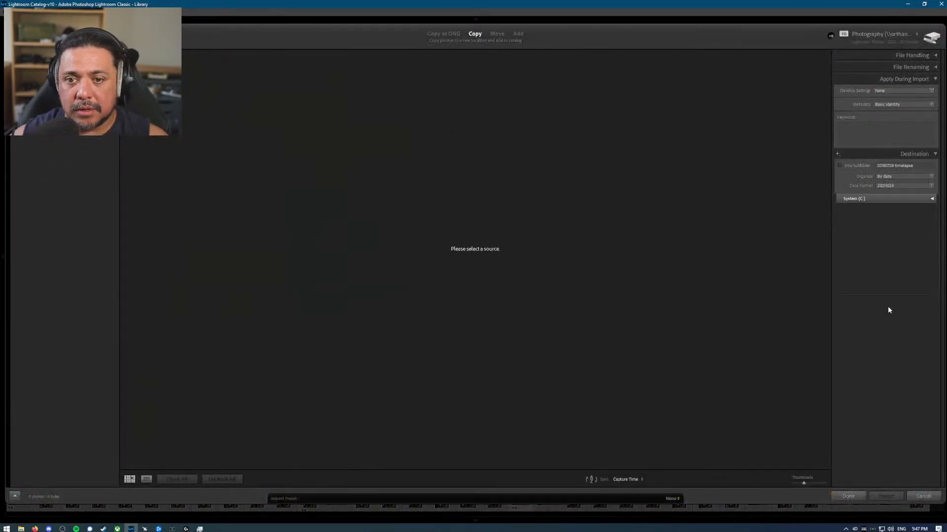
left_click(913, 90)
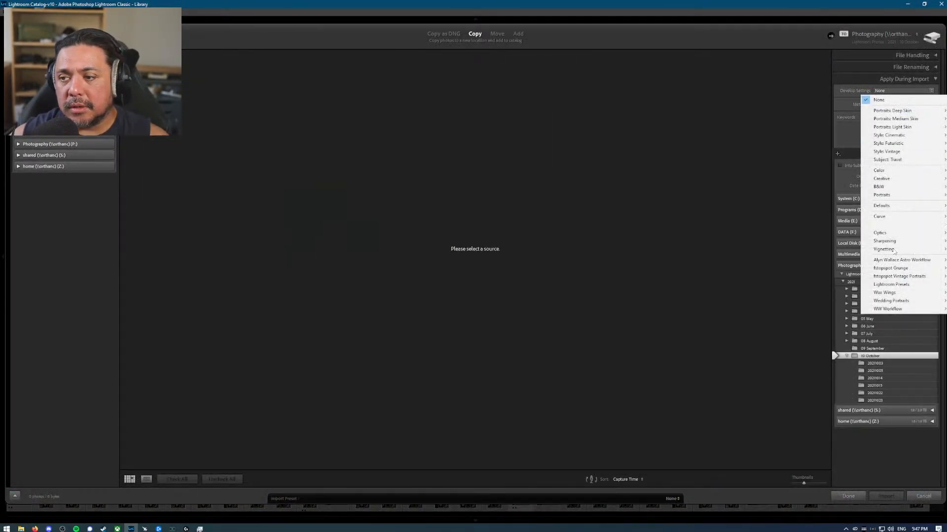
mouse_move(913, 309)
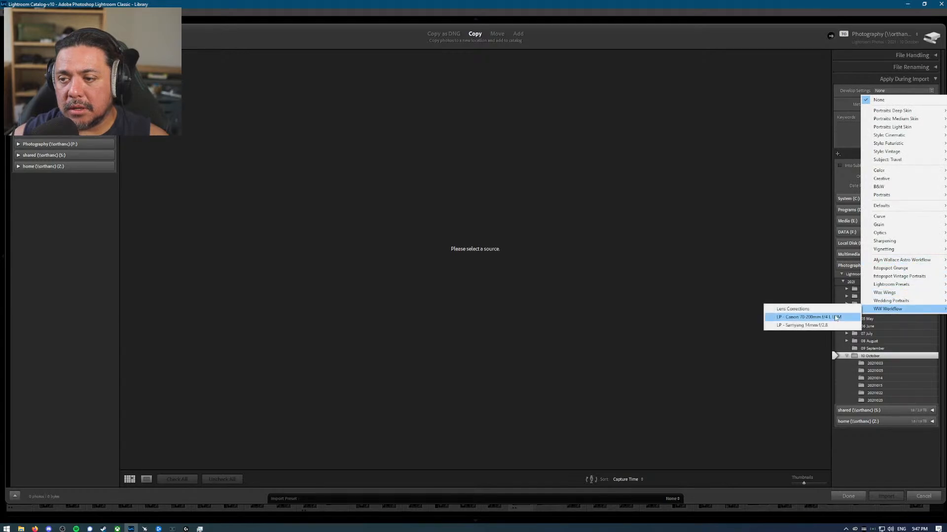
left_click(808, 309)
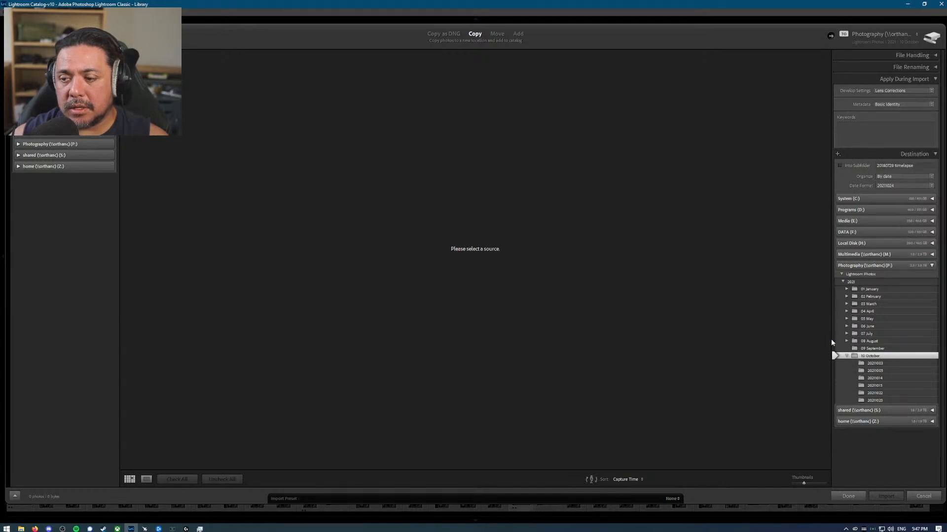
left_click(848, 496)
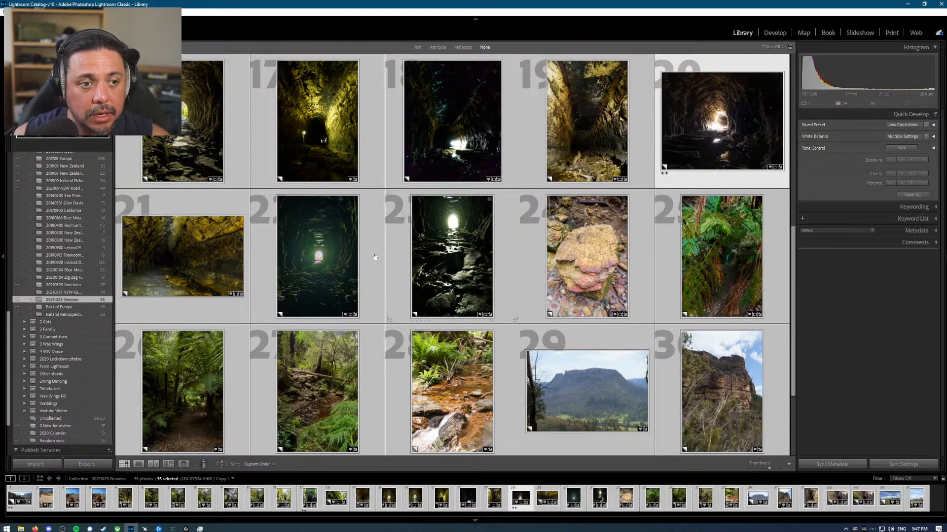
Step: Open the portrait photo of the creek with the fallen log and ferns in the Develop module
scroll(542, 303, "down", 3)
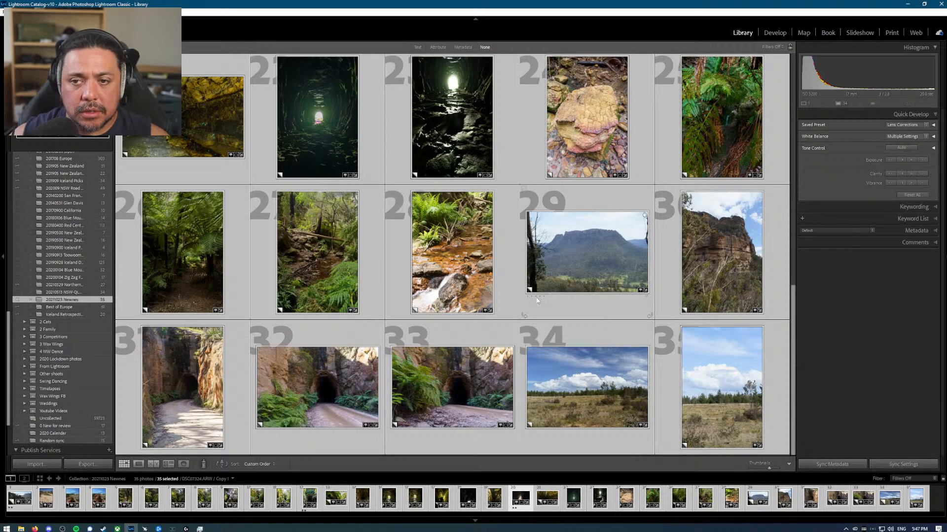
double_click(306, 242)
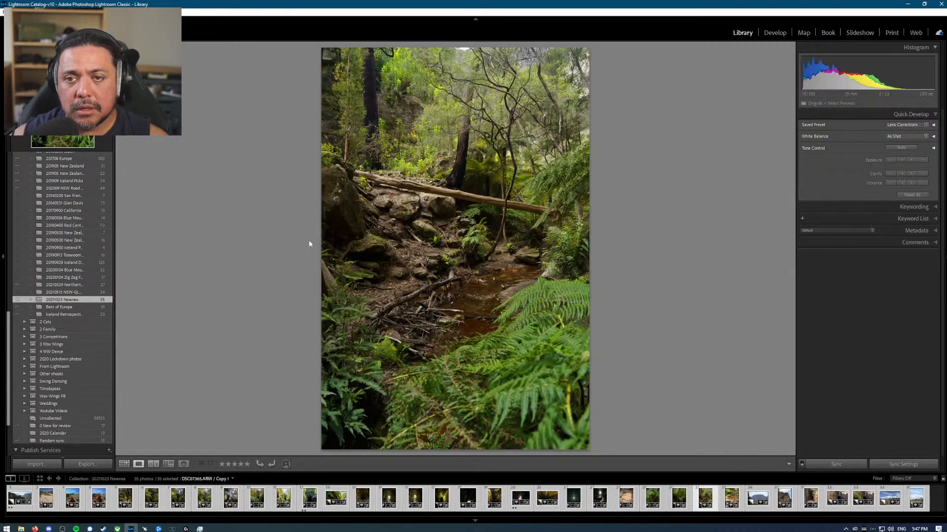
key("d")
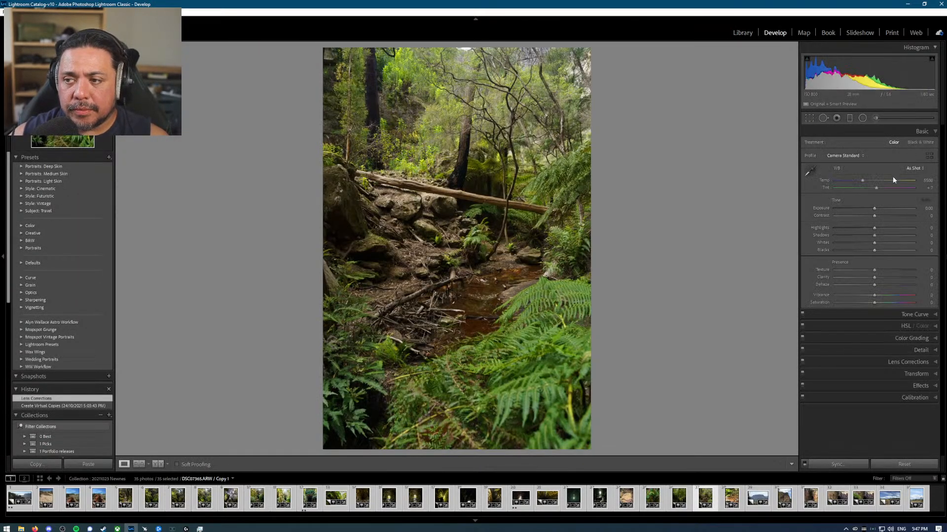
Step: Try the Daylight and Auto white balance presets on the creek photo and undo the Auto setting
left_click(913, 169)
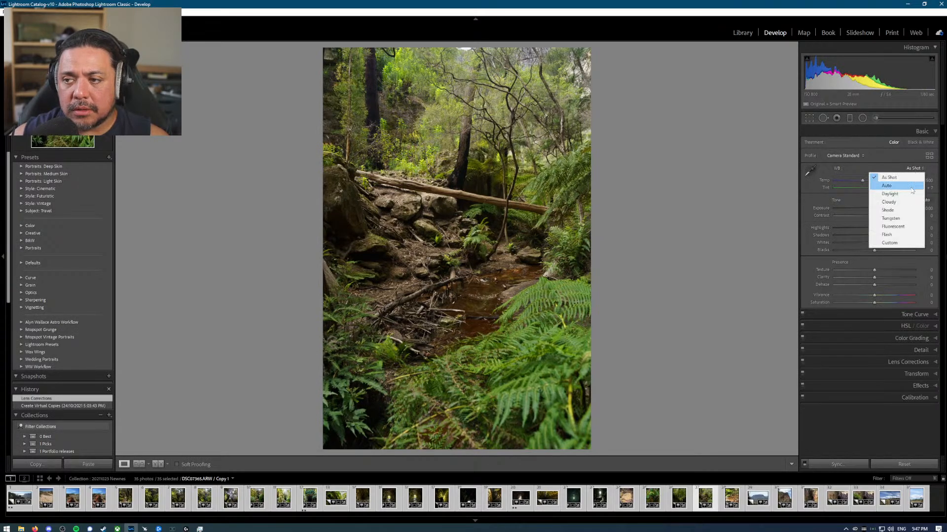
left_click(912, 194)
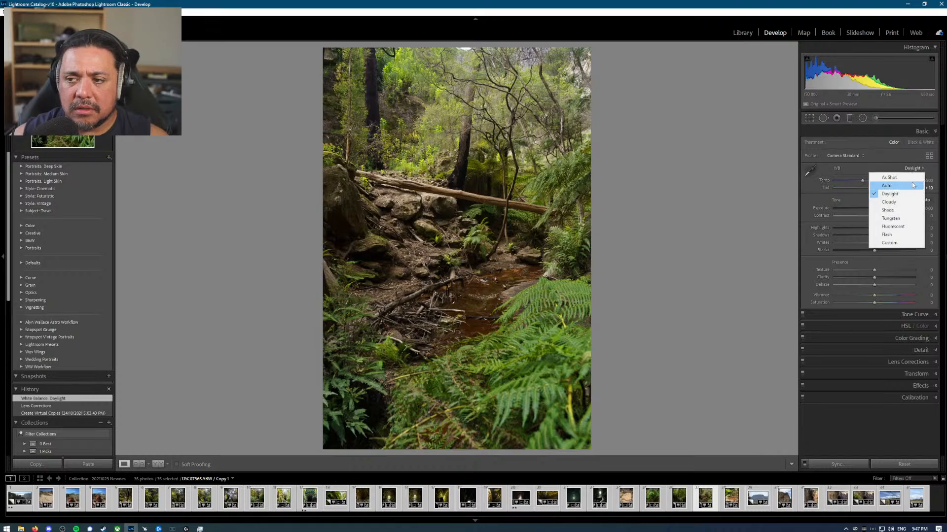
left_click(913, 185)
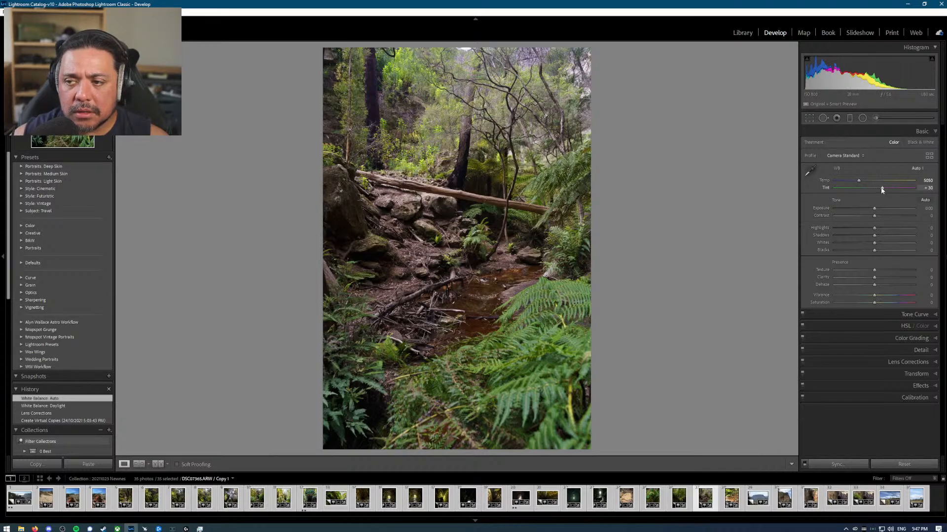
key("ctrl+z")
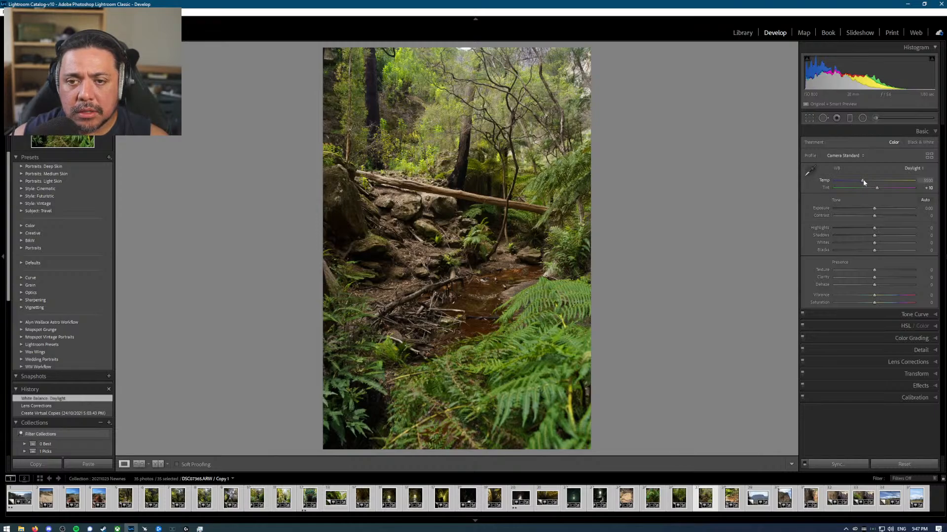
Step: Set a custom white balance with temperature 5084 and tint -3, and check the foreground ferns up close
left_click_drag(862, 180, 873, 190)
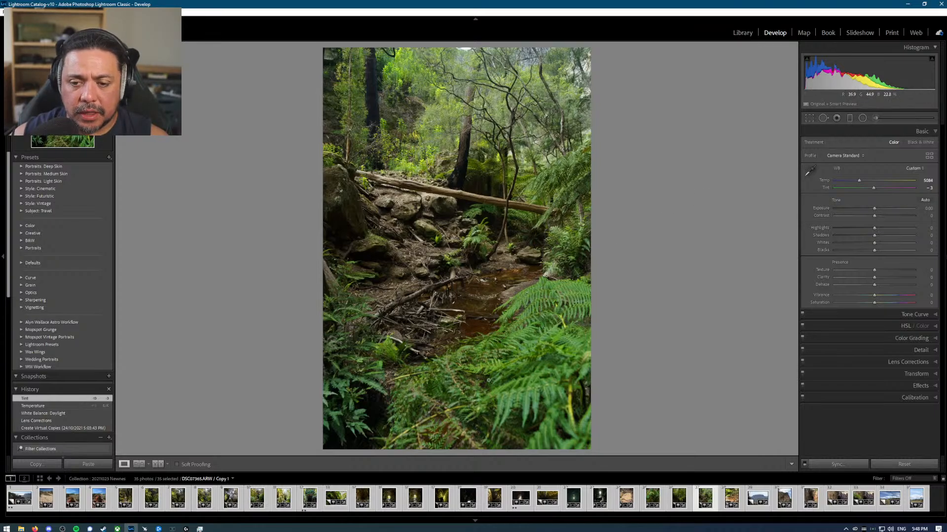
left_click(557, 333)
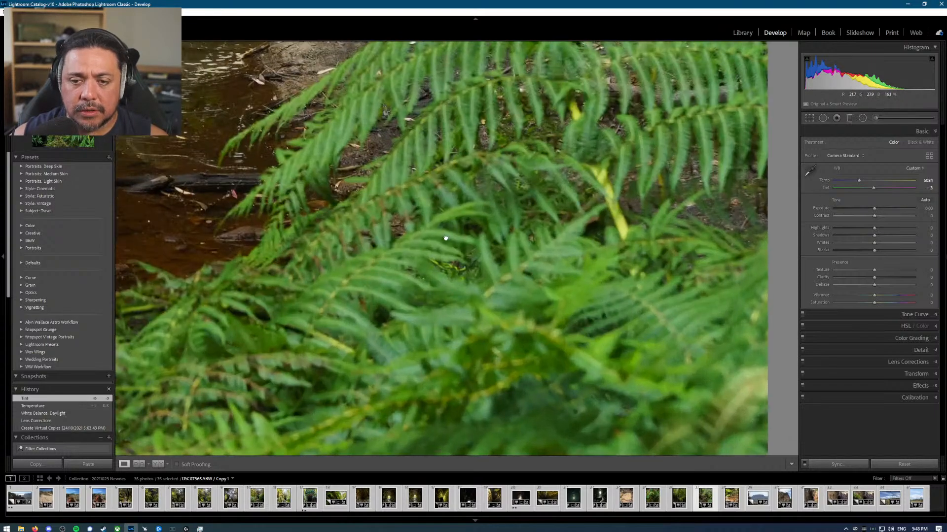
left_click(548, 346)
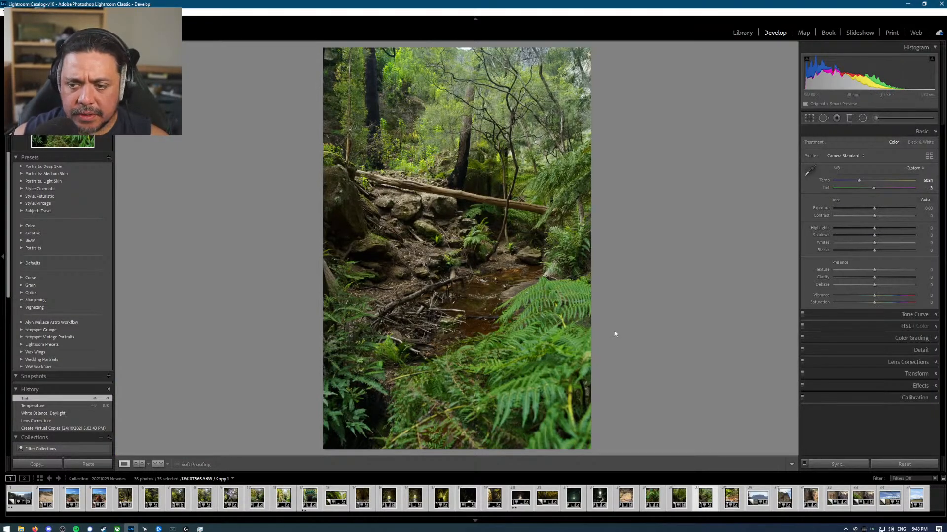
Step: Crop the photo to the 4 x 5 / 8 x 10 aspect ratio, trimming mostly the dark ferns along its lower edge
key("r")
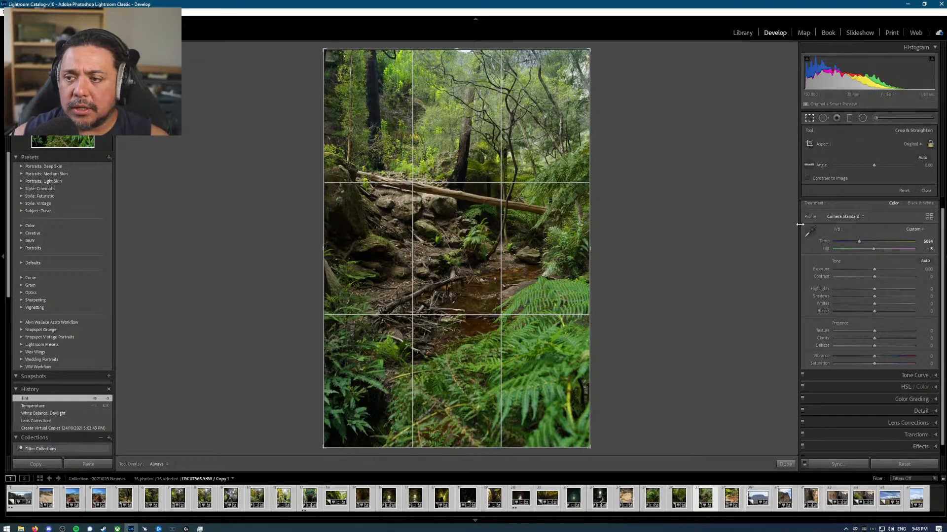
left_click(915, 143)
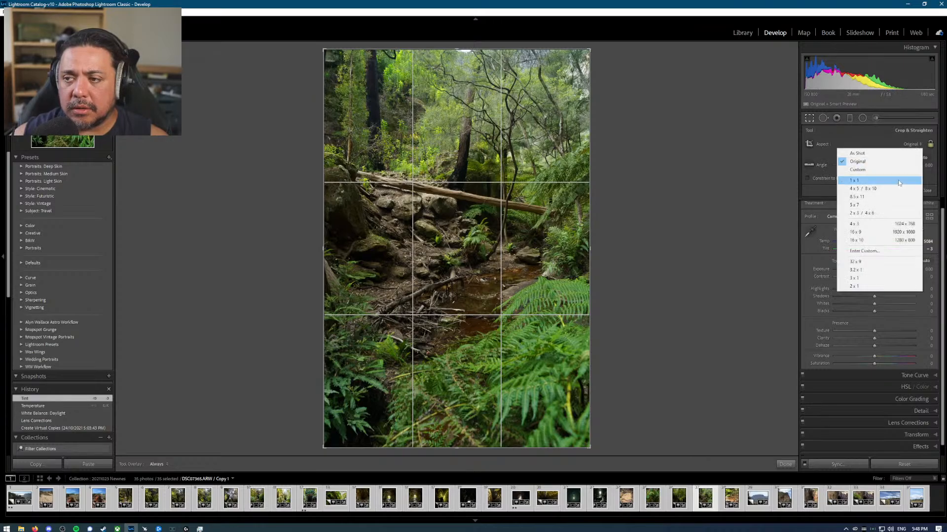
left_click(863, 189)
left_click_drag(507, 227, 517, 252)
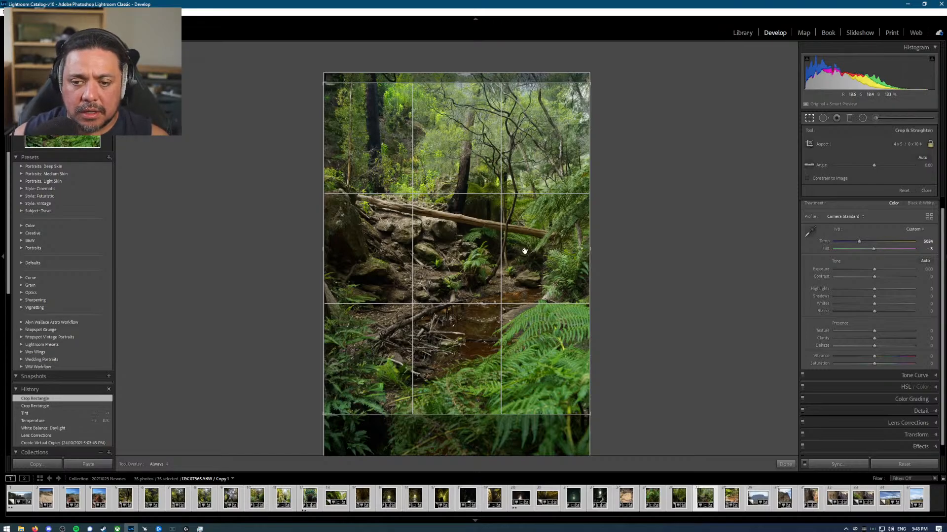
key("Return")
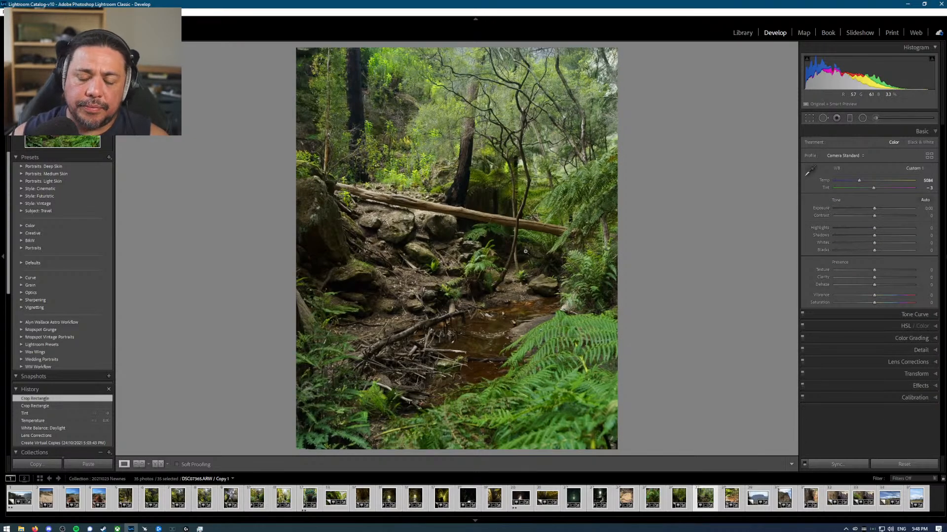
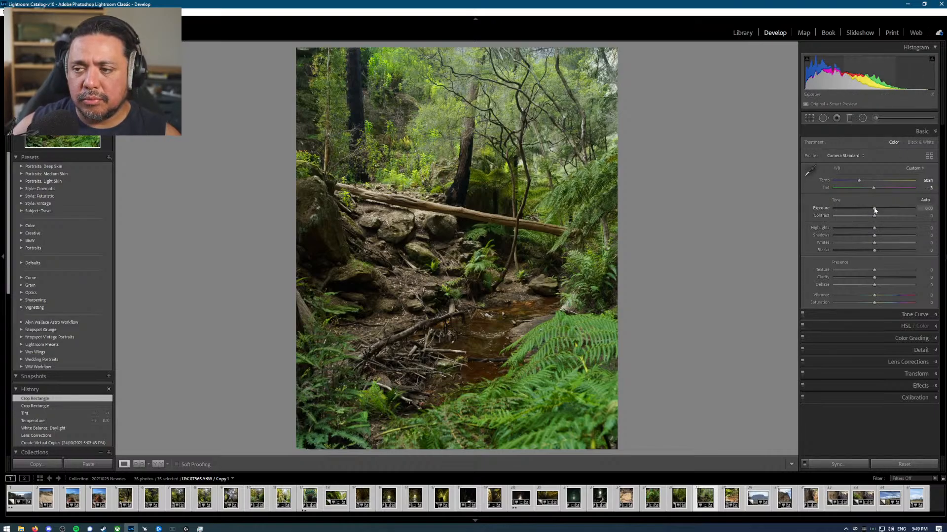
Step: Adjust the photo's overall tone with exposure +1.00, highlights about -35 and shadows +4
left_click_drag(874, 209, 885, 211)
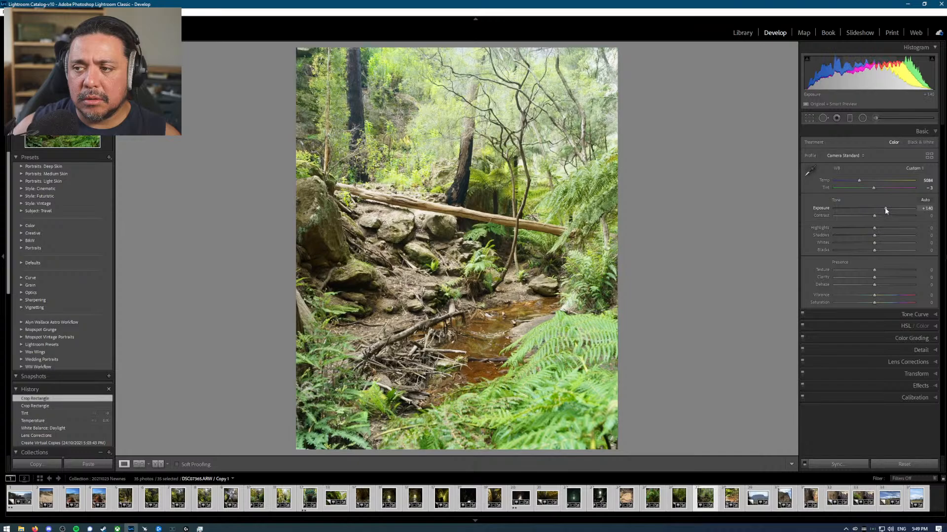
left_click(924, 208)
type("1")
key("Return")
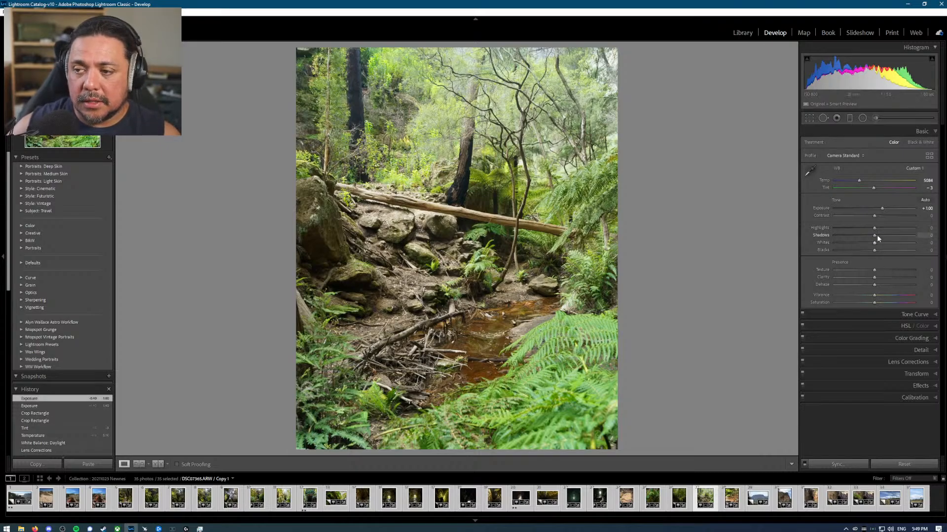
mouse_move(875, 229)
left_mouse_down()
mouse_move(847, 229)
mouse_move(861, 230)
left_mouse_up()
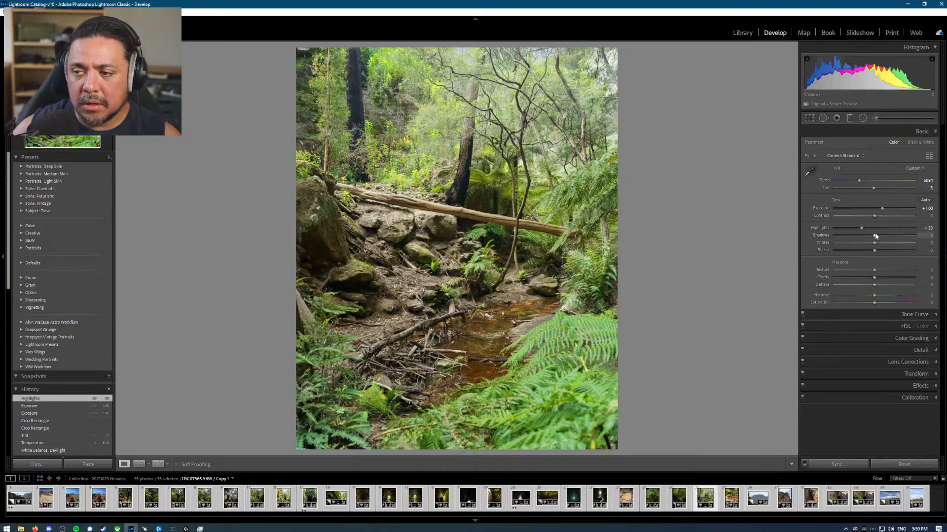
left_click_drag(875, 236, 877, 236)
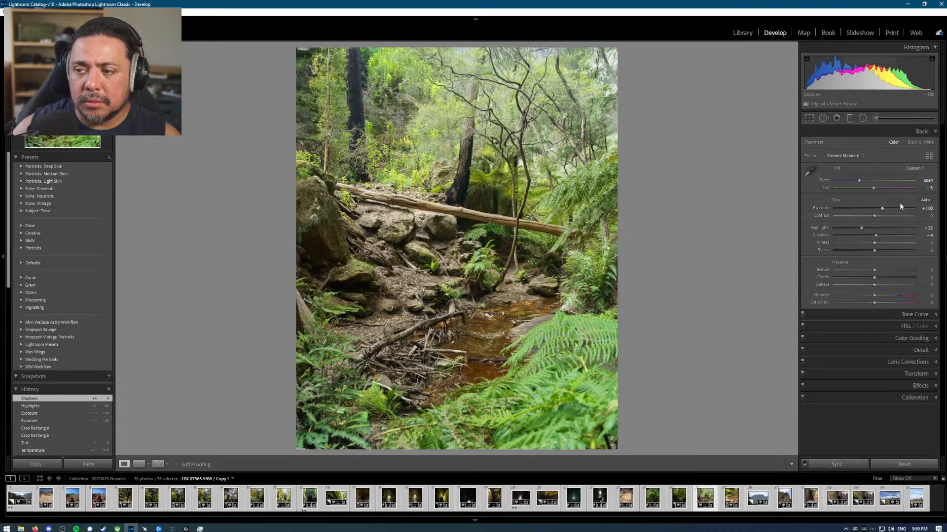
Step: Try an overall exposure of +0.70 and undo it
left_click(926, 208)
type("0.7")
key("Return")
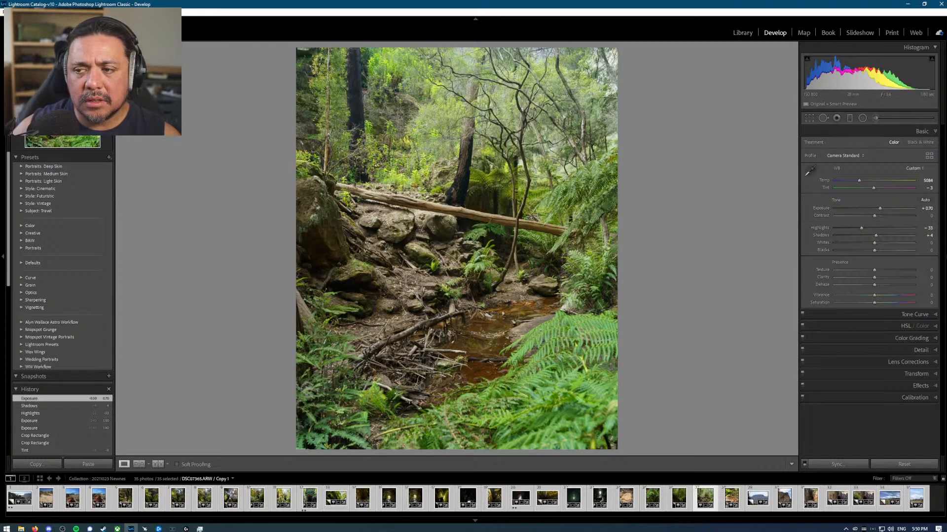
key("ctrl+z")
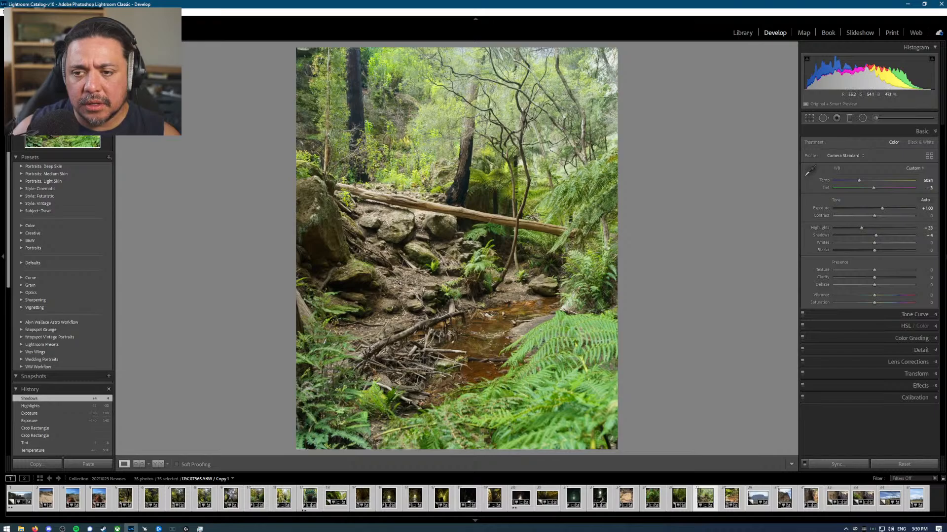
Step: Tighten the 4 x 5 crop, cutting off the photo's left side and reframing around the log and creek
key("r")
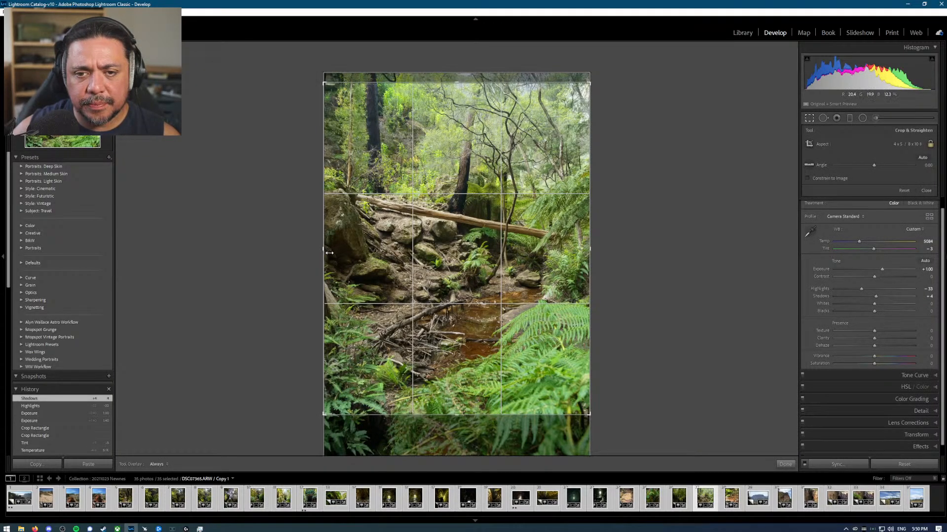
left_click_drag(330, 253, 364, 248)
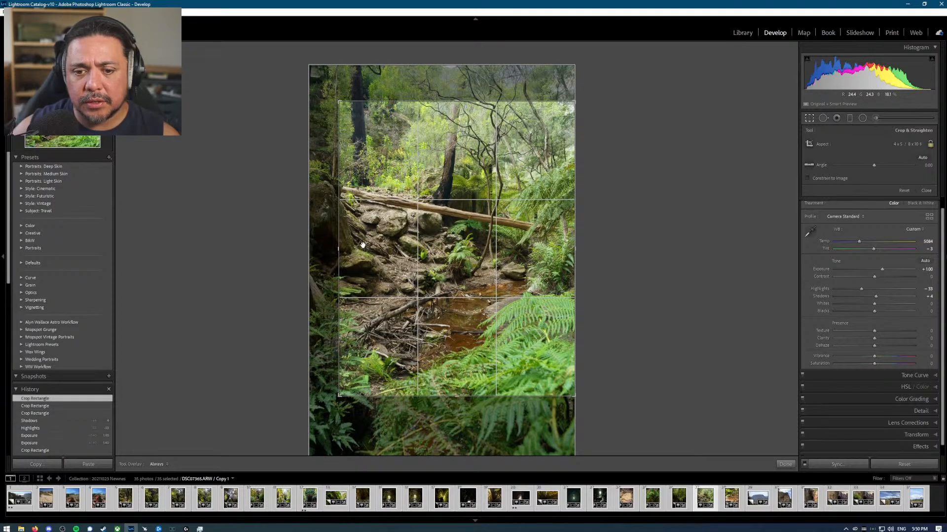
key("Return")
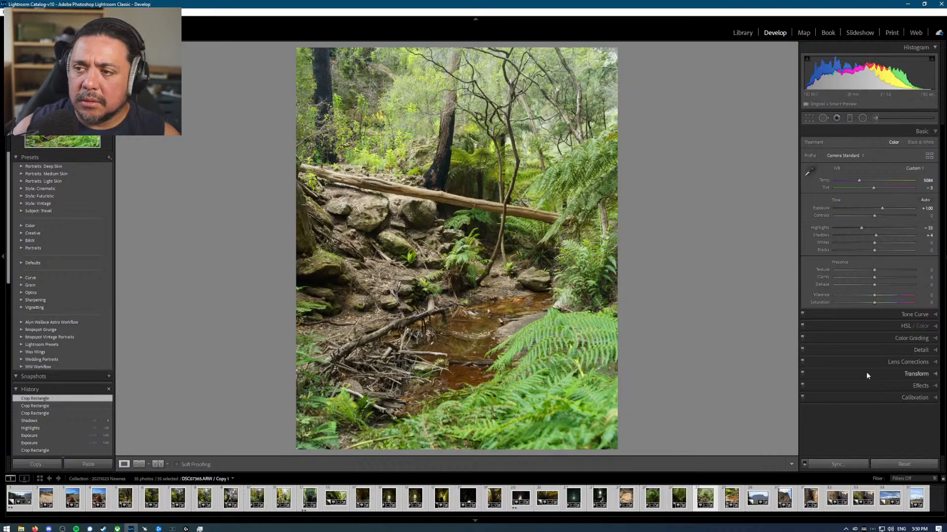
Step: Add an inverted radial filter over the bright trees above the log, reset its effects, set exposure to -0.70 and widen it slightly
left_click(861, 119)
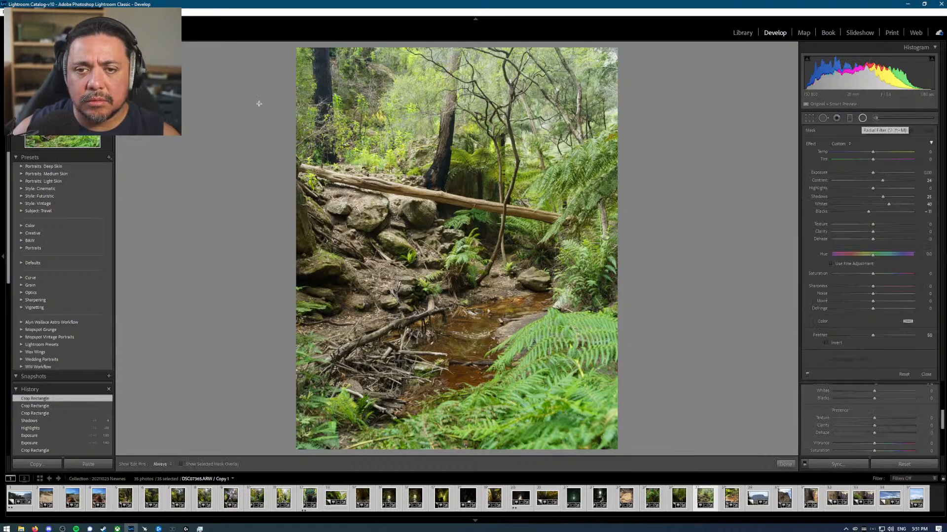
left_click_drag(423, 119, 487, 212)
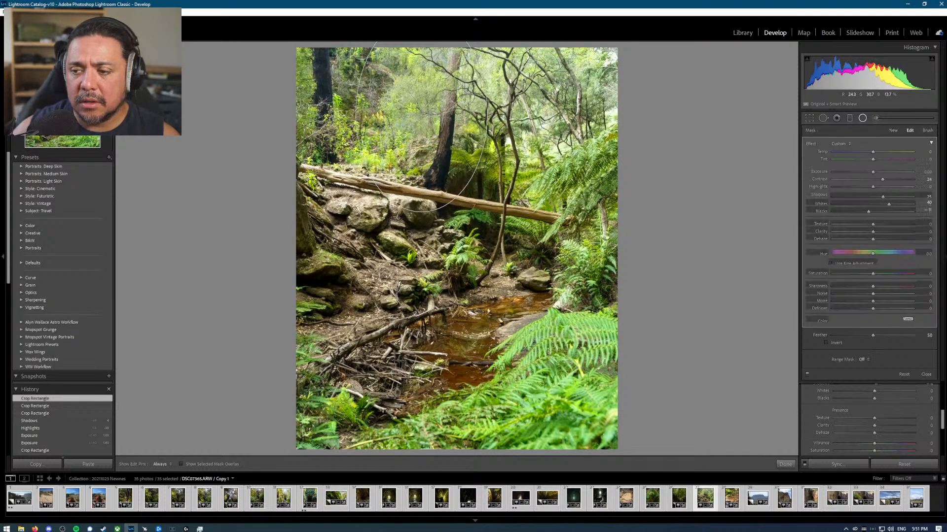
left_click(836, 344)
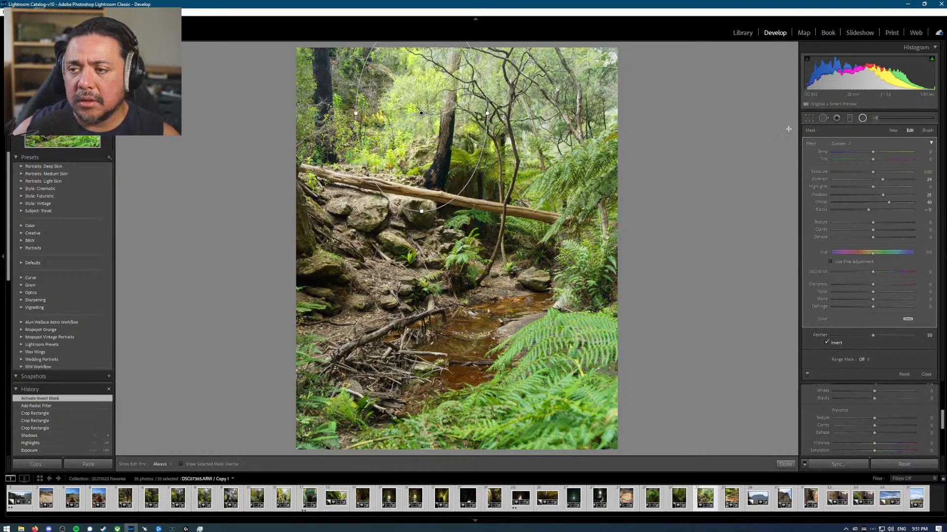
double_click(810, 144)
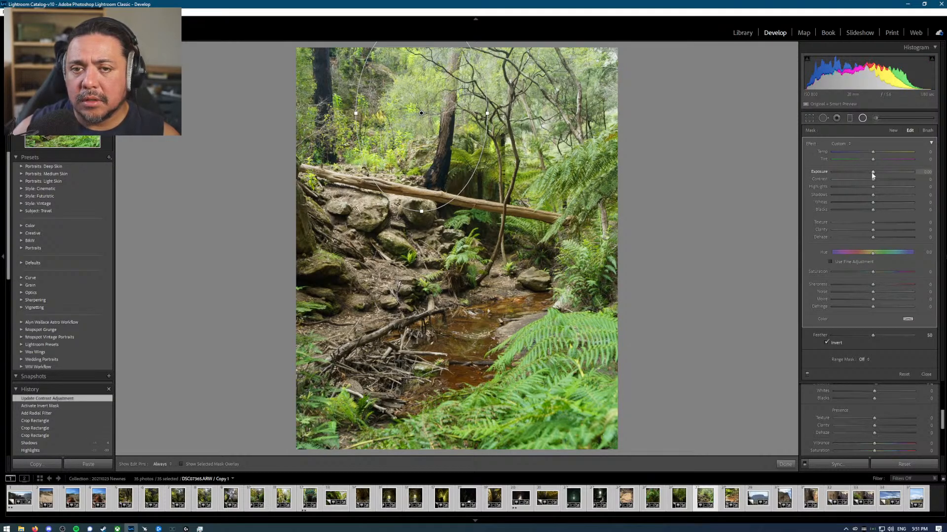
left_click_drag(872, 175, 866, 175)
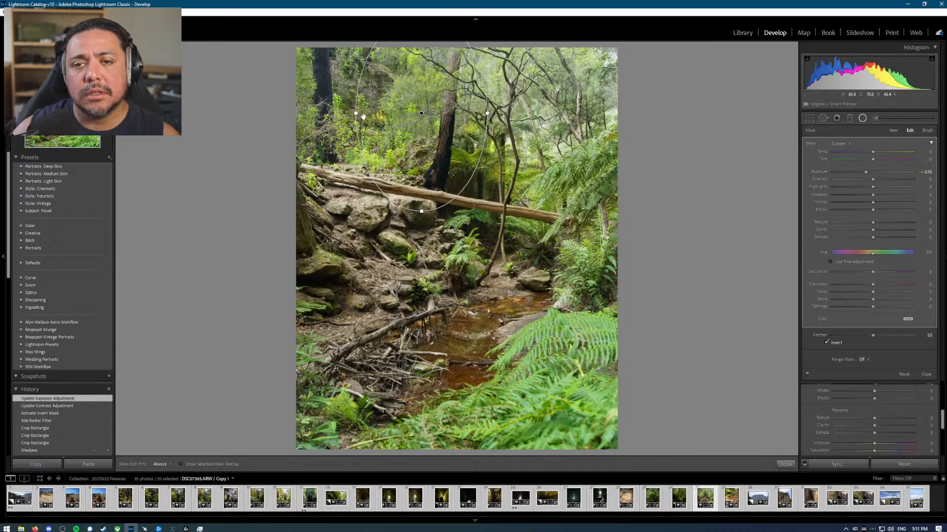
left_click_drag(355, 113, 349, 114)
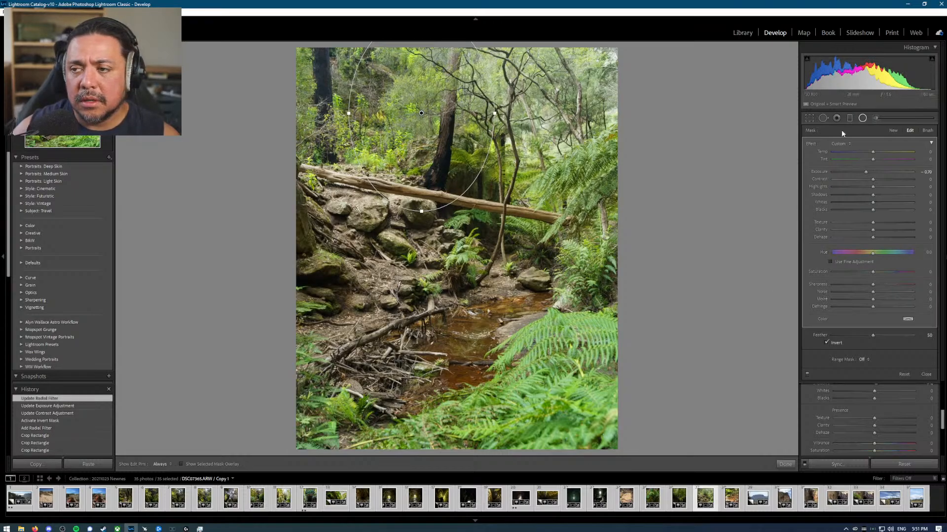
Step: Add a second inverted radial filter around the log and central ferns, with effects reset and shadows set to 75
left_click(893, 130)
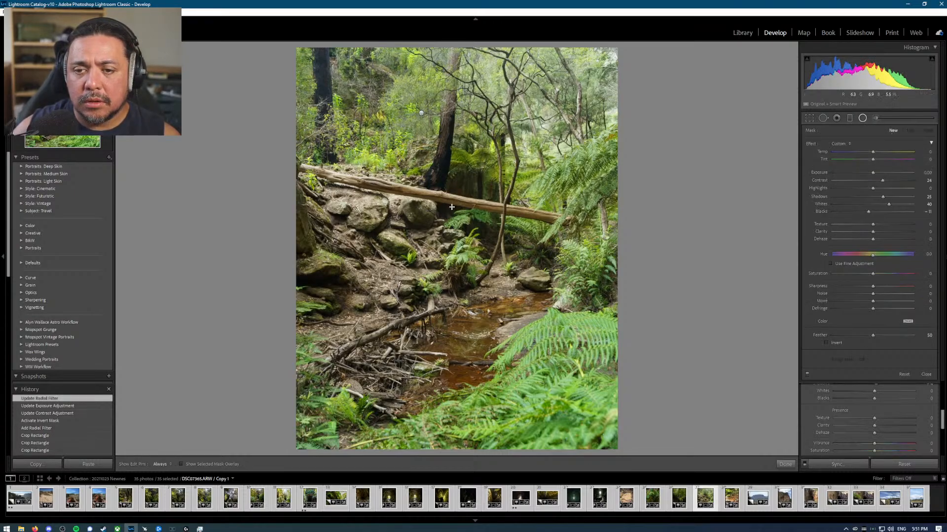
left_click_drag(471, 202, 533, 284)
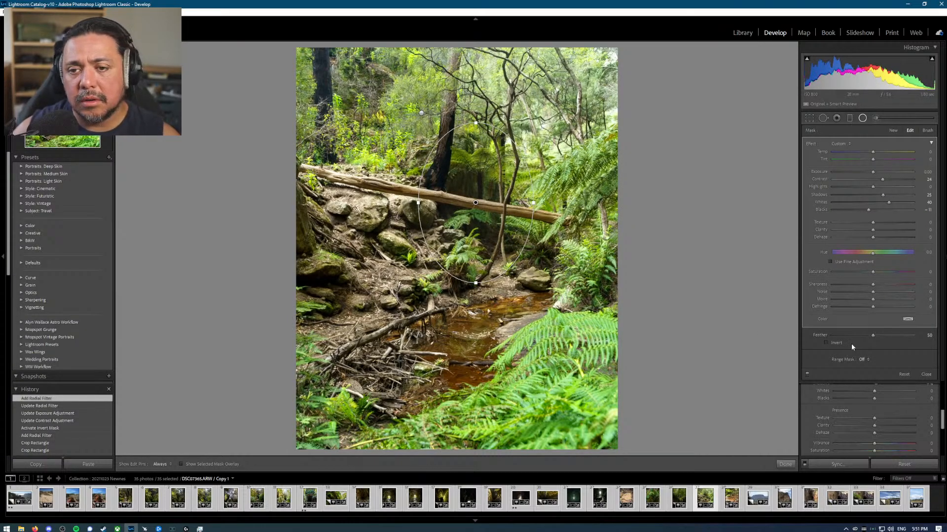
left_click(832, 344)
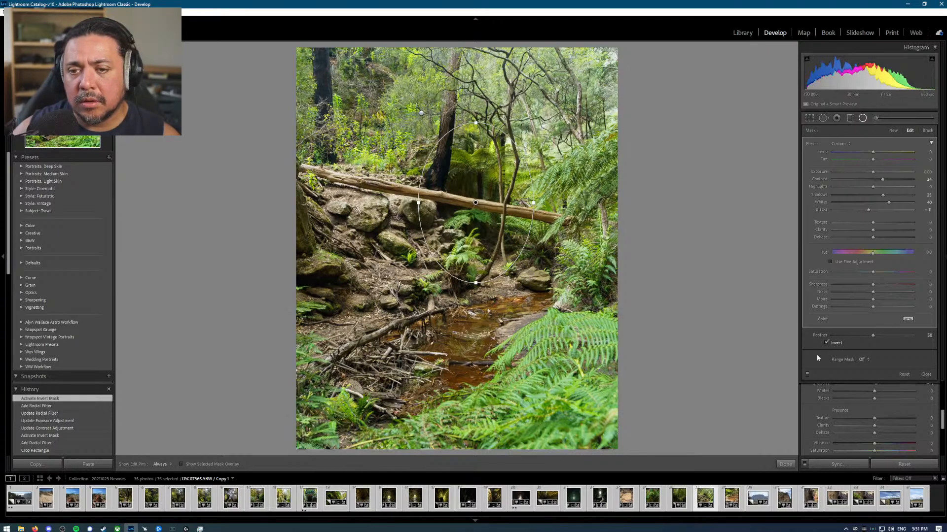
double_click(811, 143)
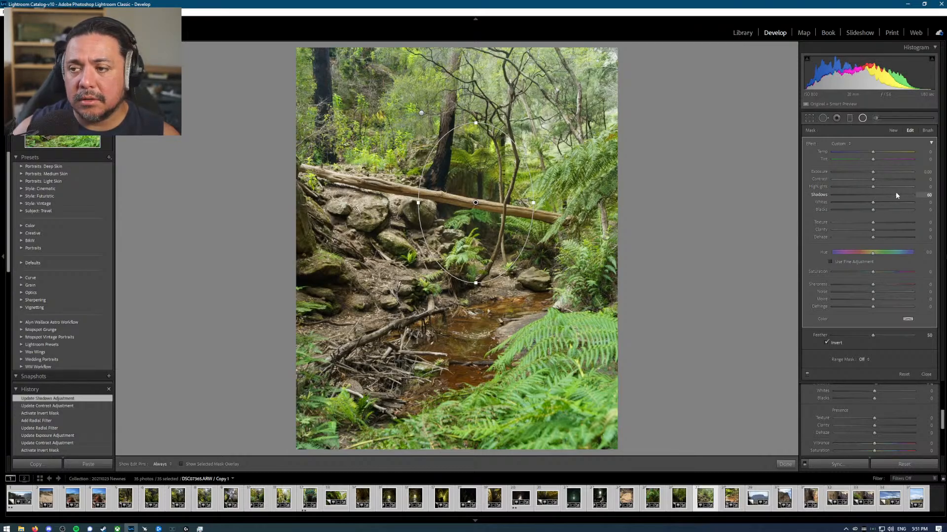
left_click_drag(898, 196, 904, 196)
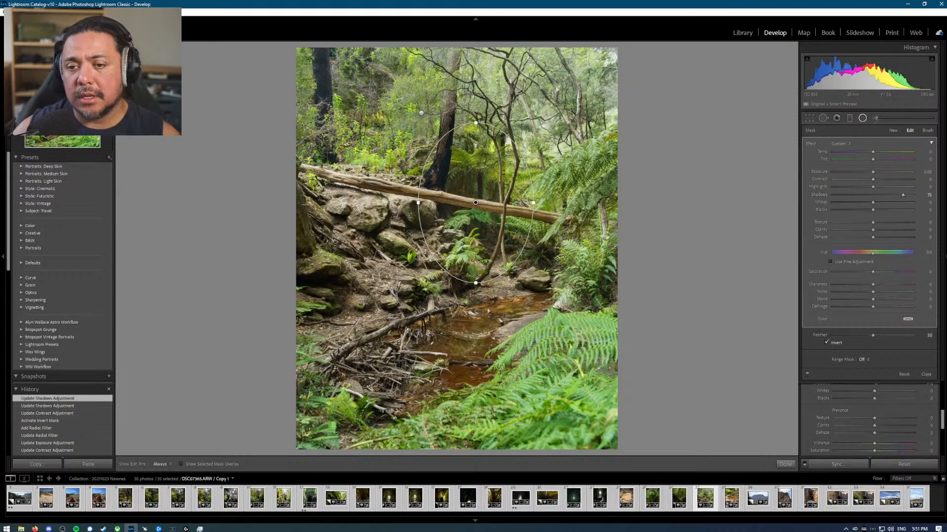
key("shift+m")
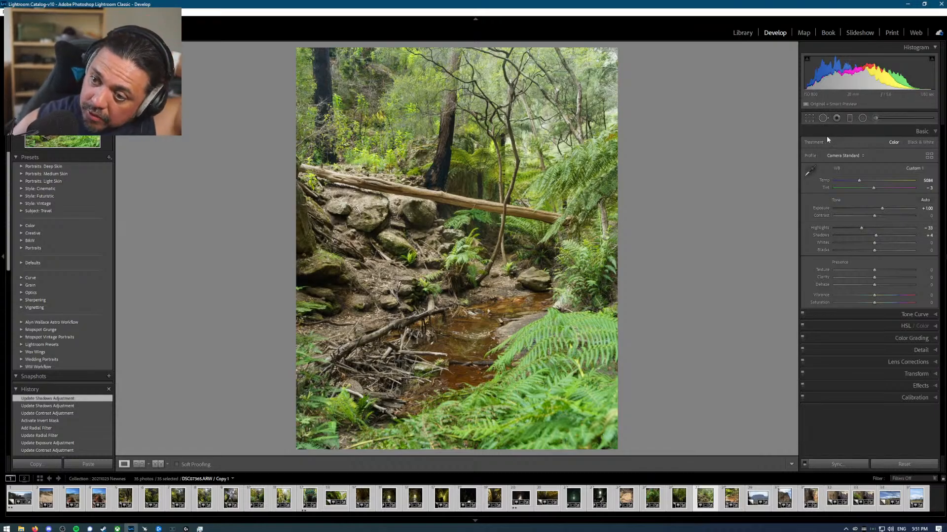
Step: Add a diagonal graduated filter over the foreground ferns, reset its effects and set its exposure to -0.41
left_click(849, 117)
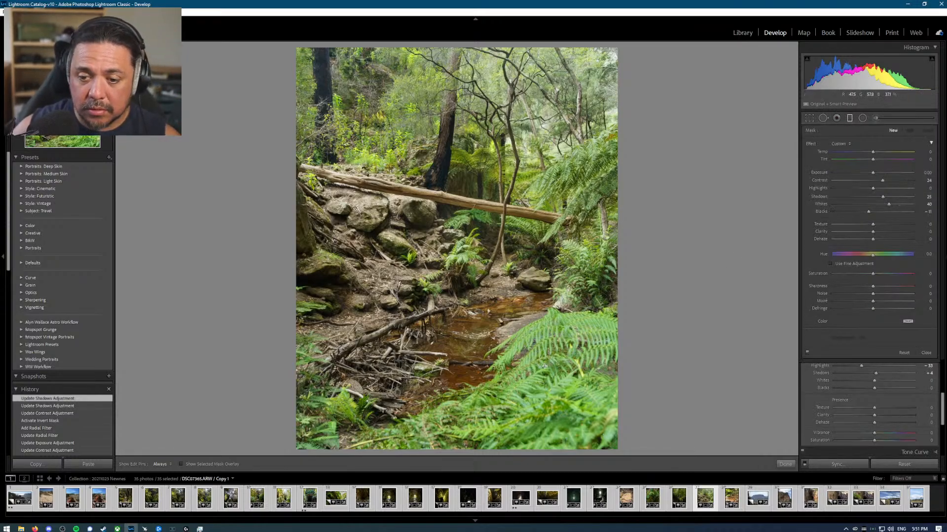
left_click_drag(548, 369, 505, 285)
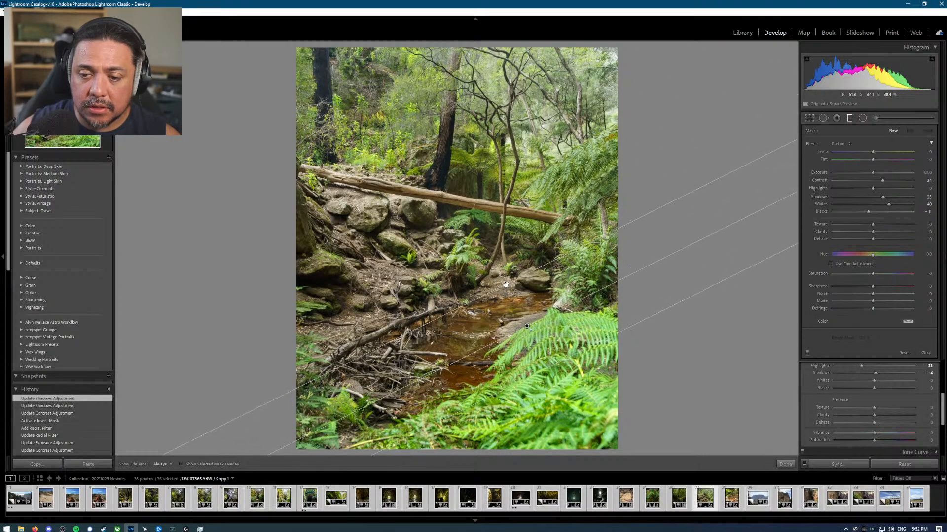
left_click_drag(568, 351, 557, 348)
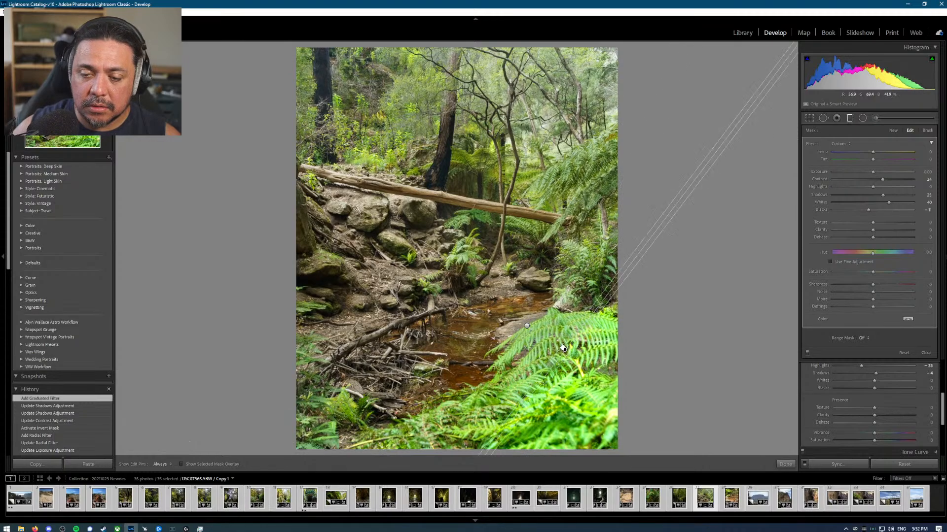
key("ctrl+z")
left_click(525, 325)
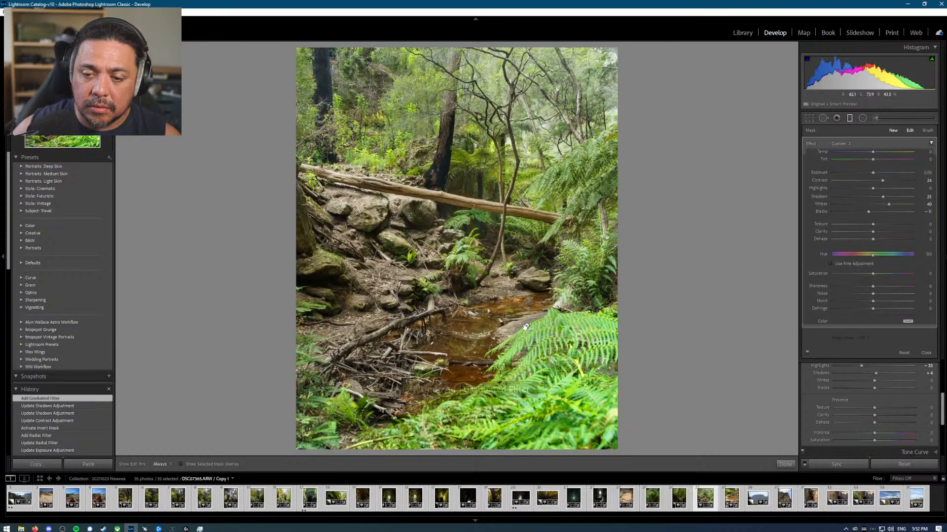
left_click_drag(524, 321, 516, 312)
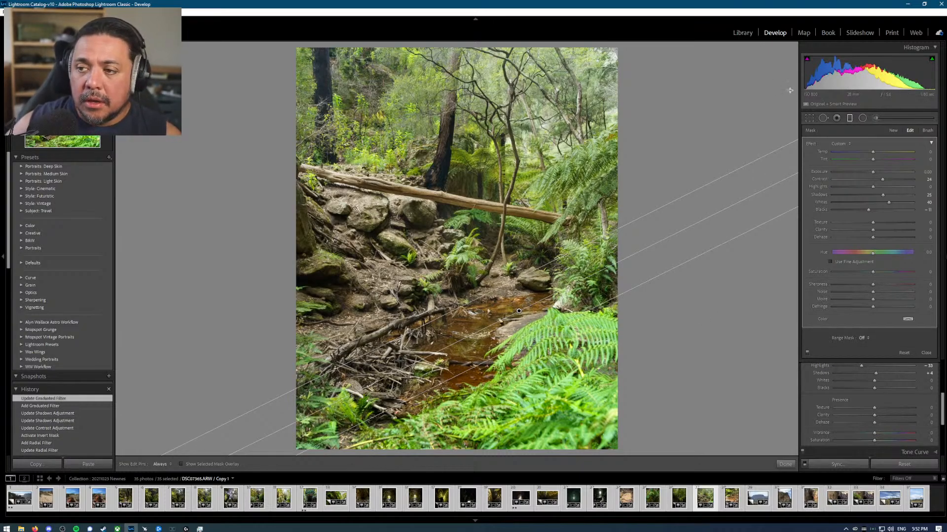
double_click(808, 143)
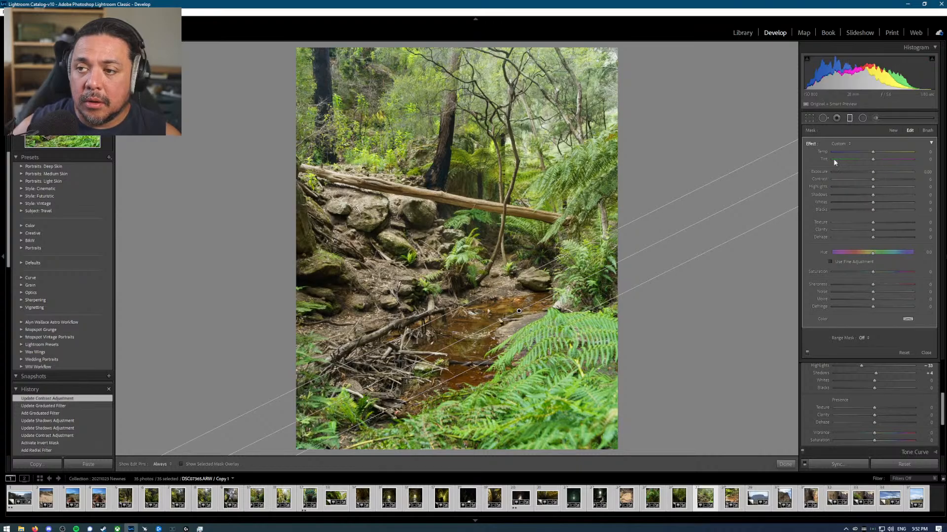
left_click_drag(872, 172, 870, 173)
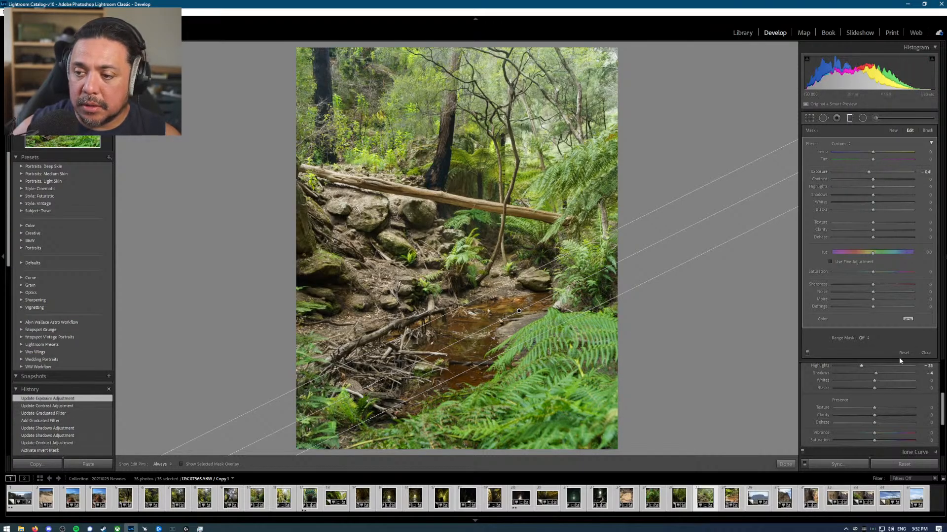
Step: Limit the graduated filter with a luminance range mask and sample the foreground ferns for its range
left_click(867, 338)
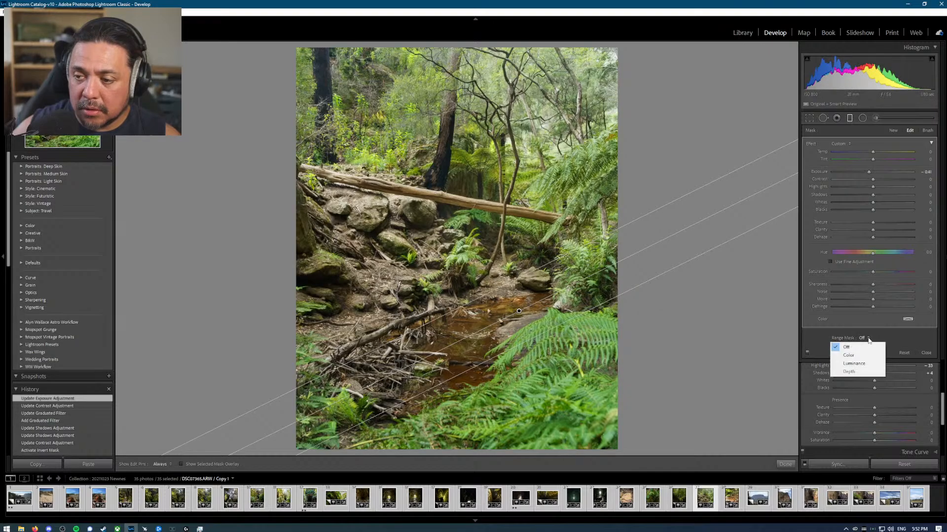
left_click(876, 365)
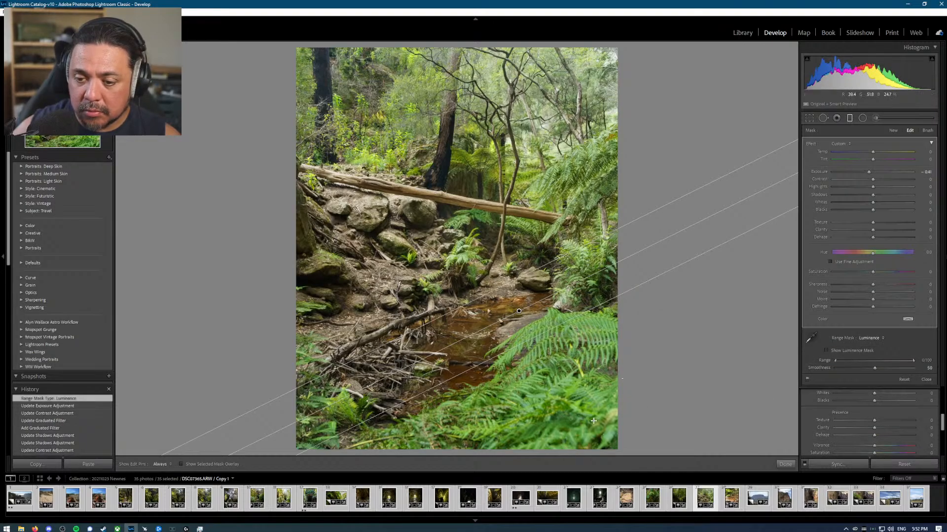
left_click_drag(595, 419, 572, 392)
key("ctrl+z")
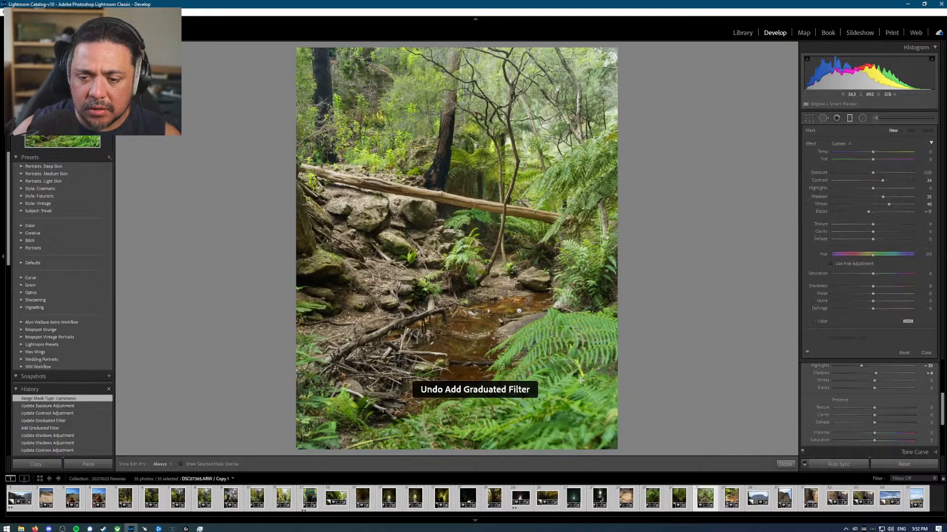
left_click(518, 312)
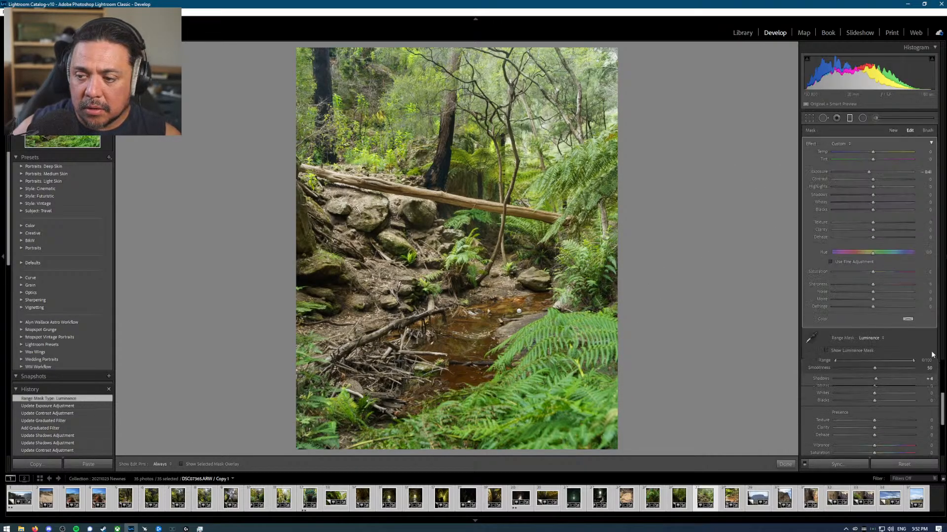
left_click(811, 337)
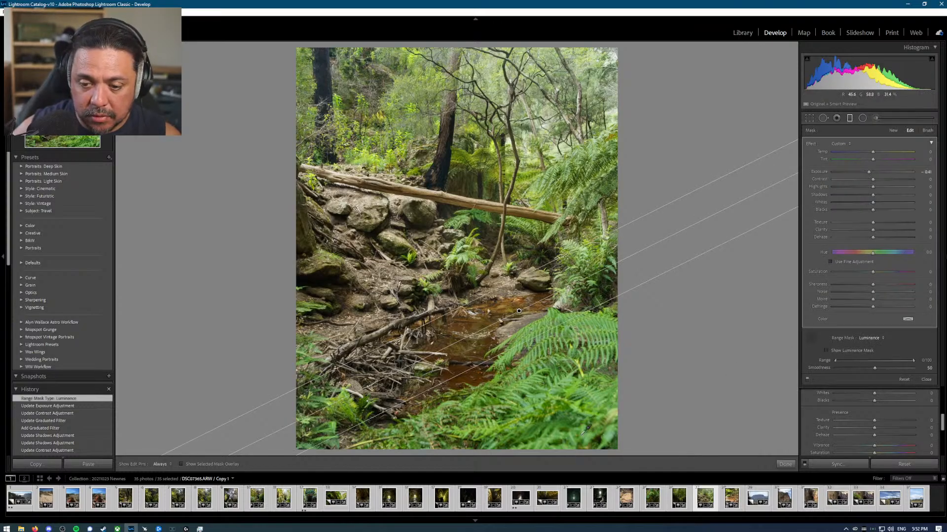
left_click_drag(609, 425, 572, 397)
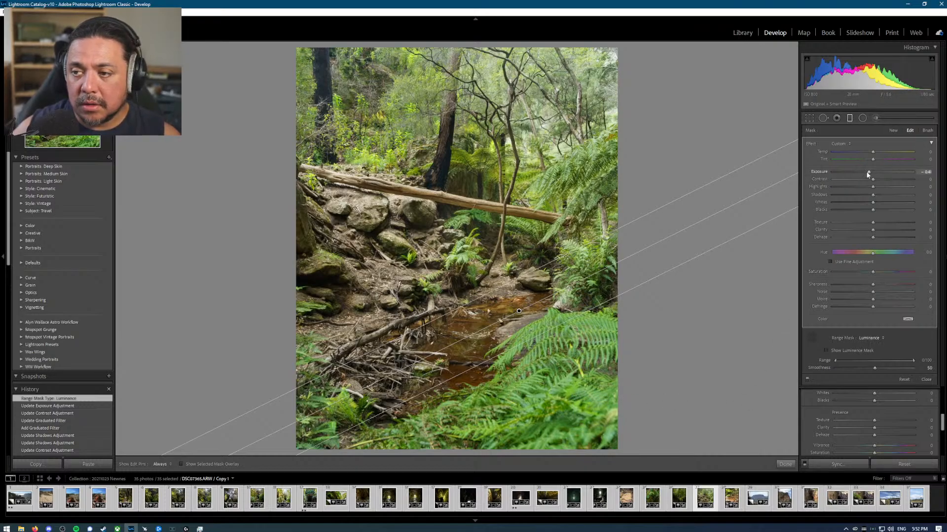
left_click_drag(869, 172, 861, 172)
key("ctrl+z")
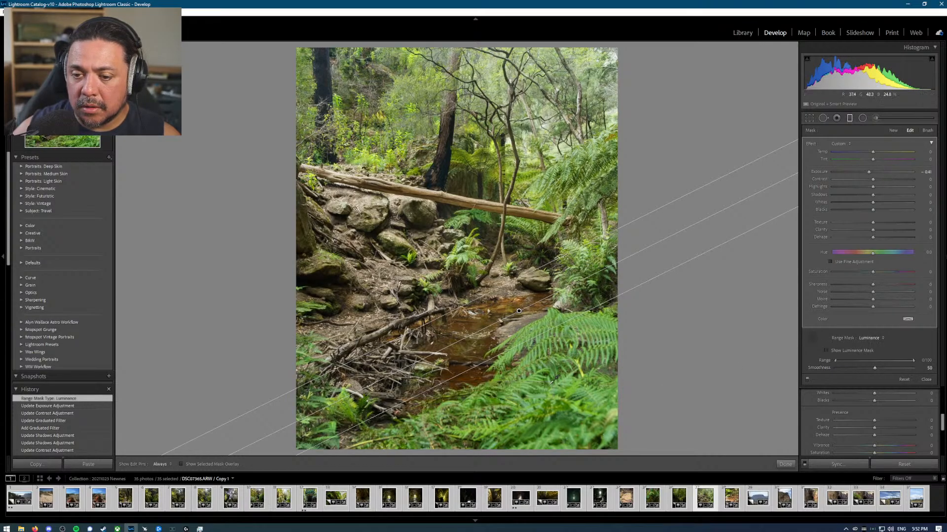
left_click(560, 386)
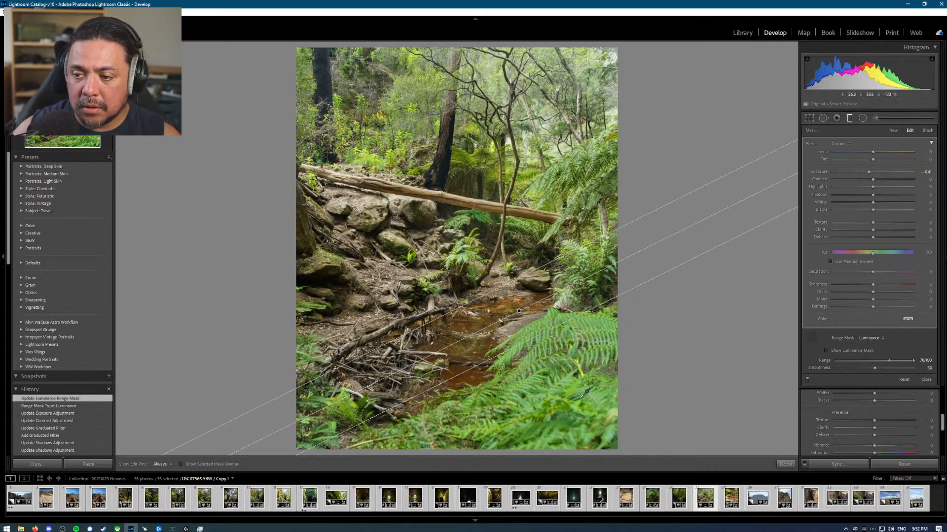
Step: Narrow the luminance range to 82/100 with the luminance mask shown, and hide the mask again
left_click(867, 351)
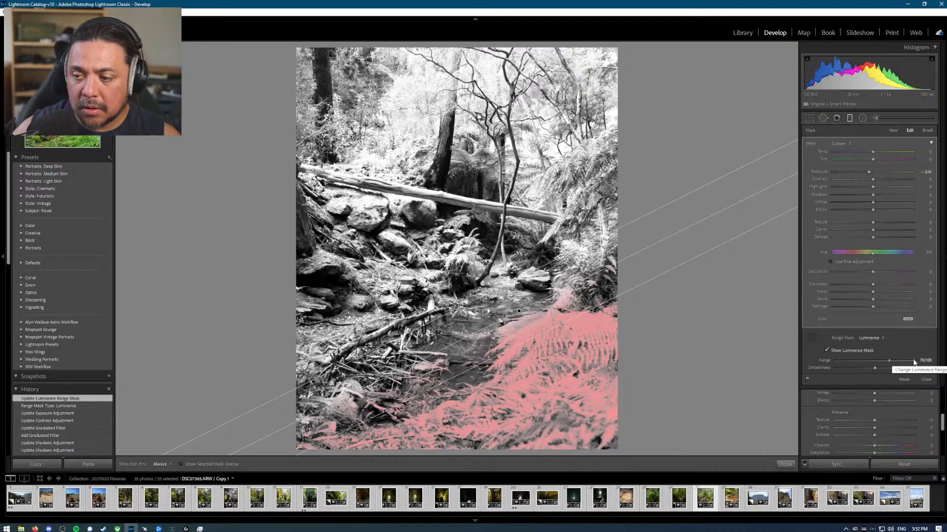
mouse_move(914, 363)
left_mouse_down()
mouse_move(906, 362)
mouse_move(924, 361)
left_mouse_up()
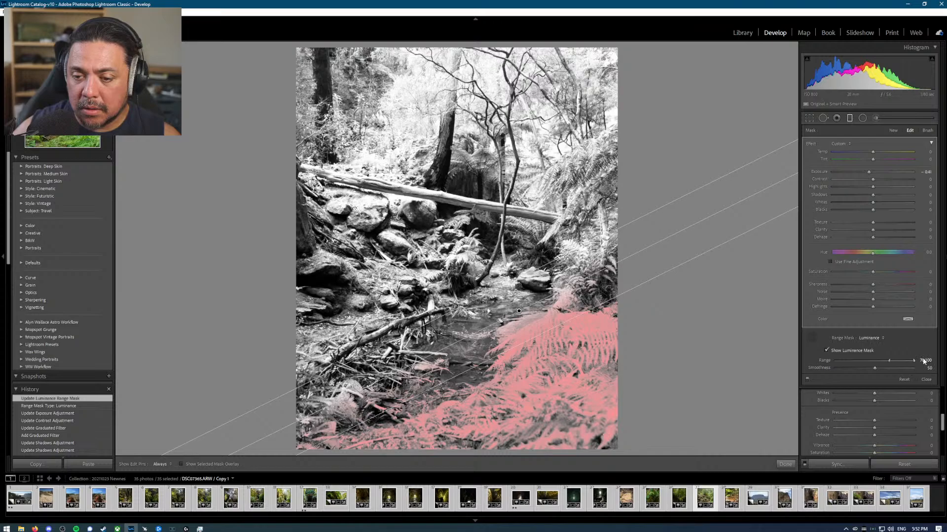
left_click_drag(865, 363, 899, 360)
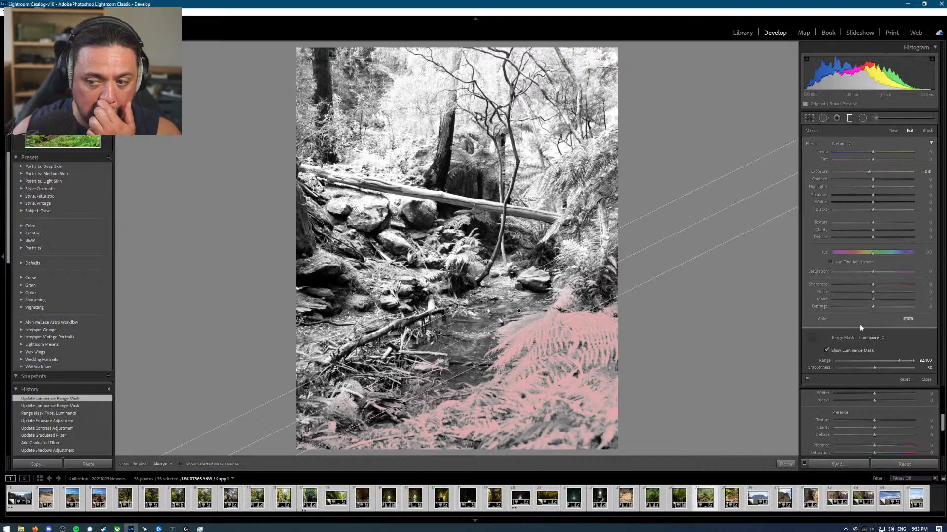
left_click(871, 351)
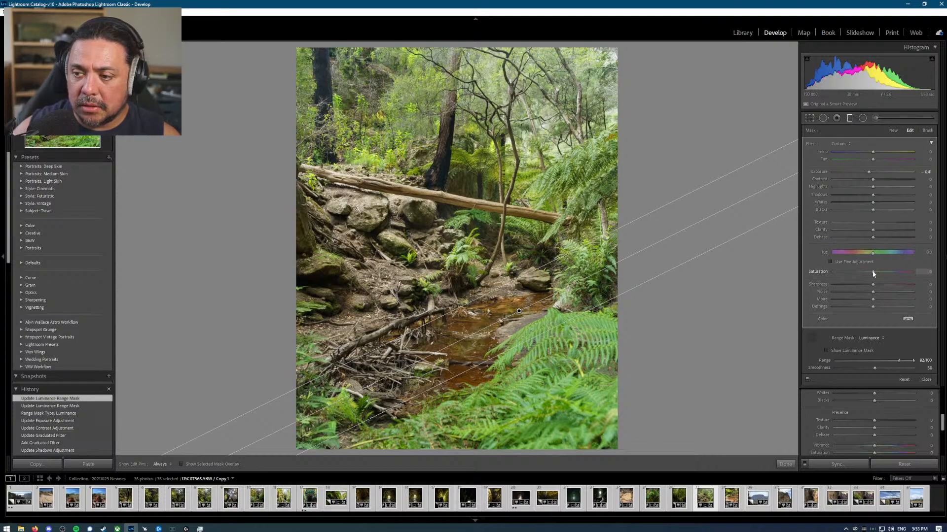
Step: Reduce the graduated filter's saturation to about -40 and leave the filter tool
left_click_drag(866, 275, 857, 274)
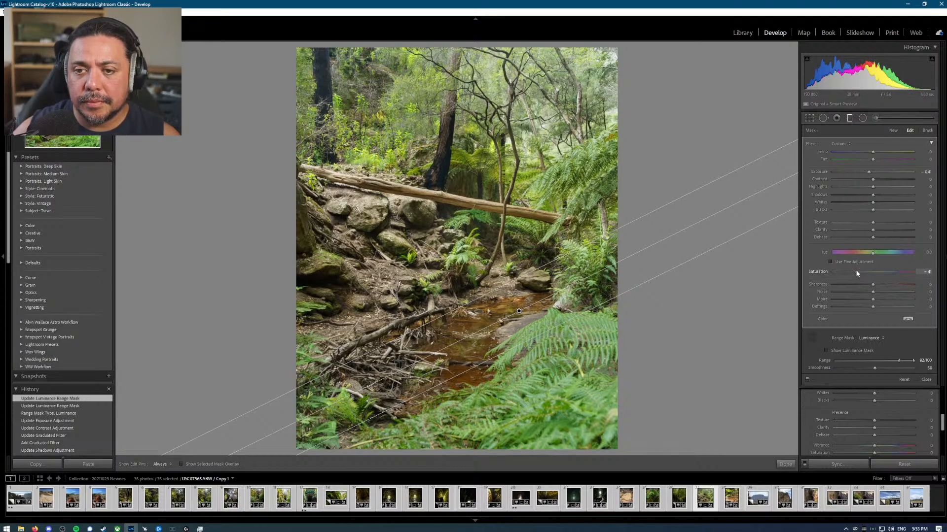
left_click_drag(856, 271, 856, 271)
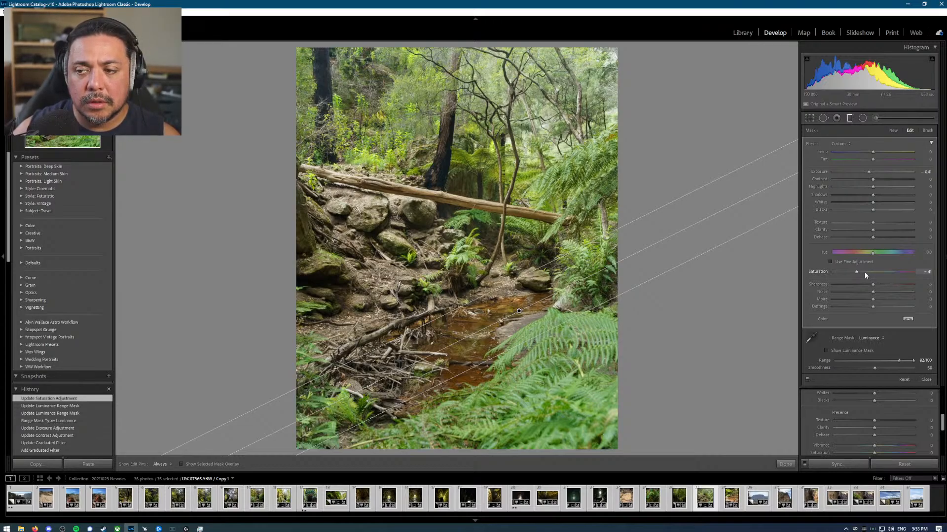
key("m")
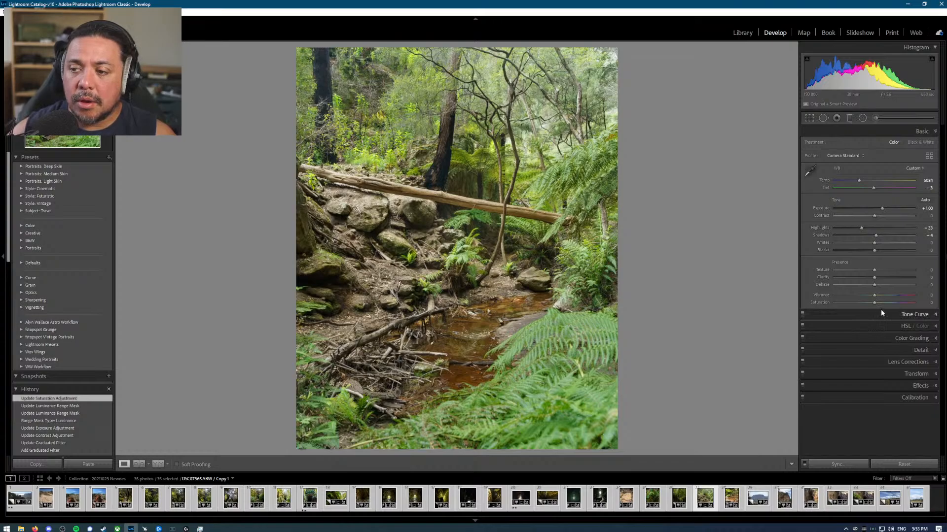
Step: Set the photo's clarity to -20, texture to +12 and dehaze to -1, and inspect the log and rocks up close
left_click(867, 278)
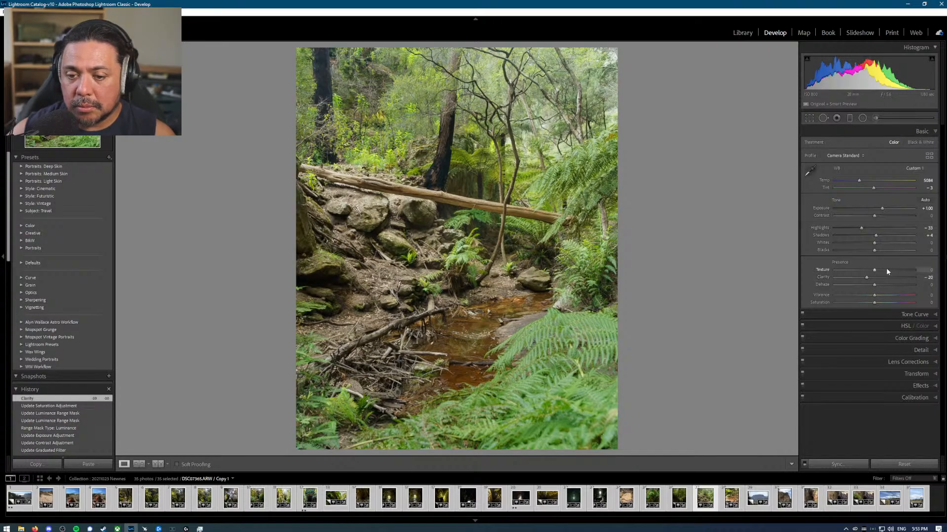
left_click(887, 270)
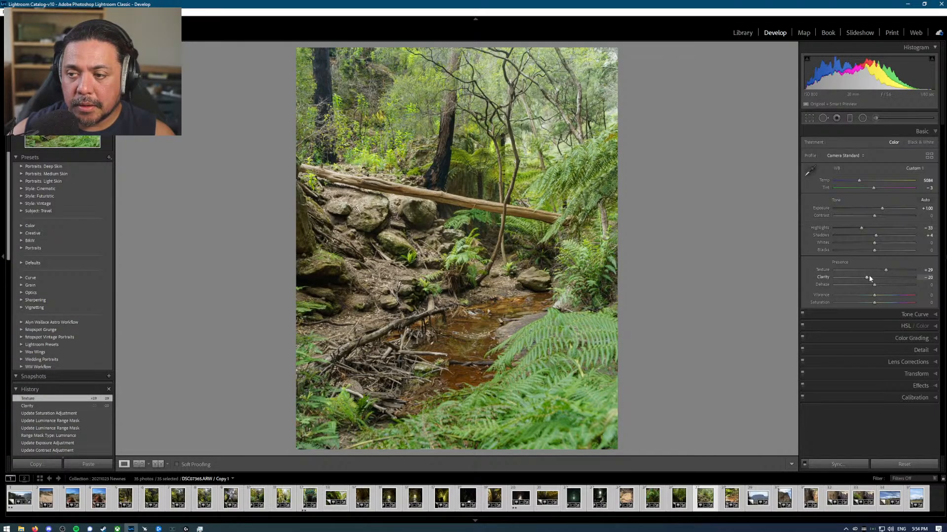
left_click_drag(887, 269, 879, 270)
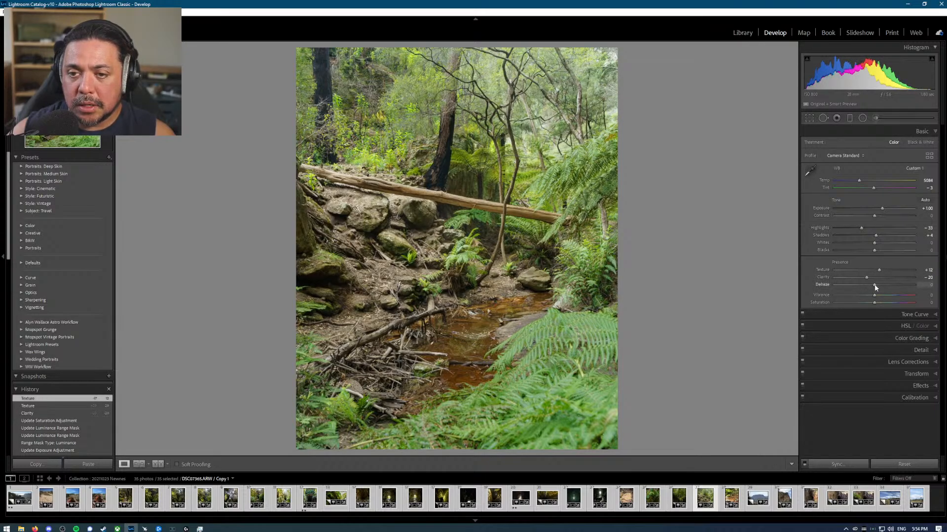
left_click_drag(875, 285, 873, 285)
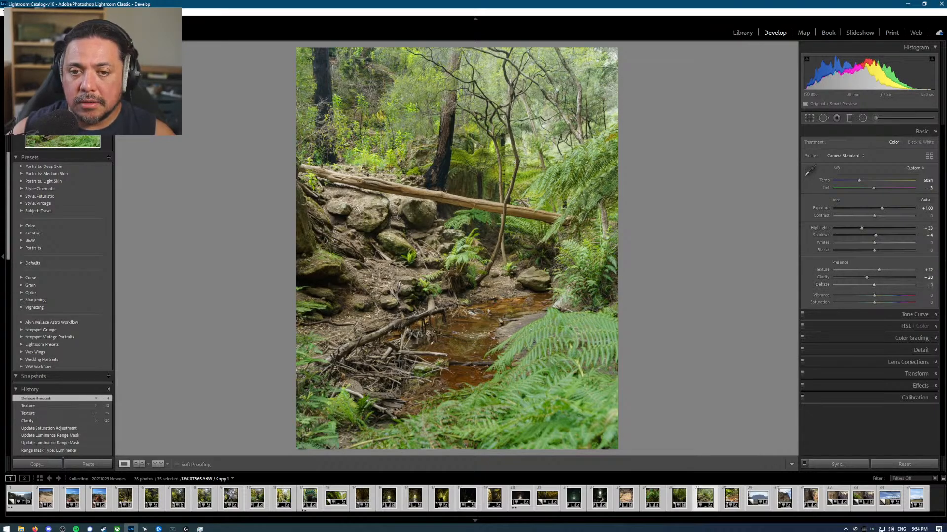
left_click(397, 194)
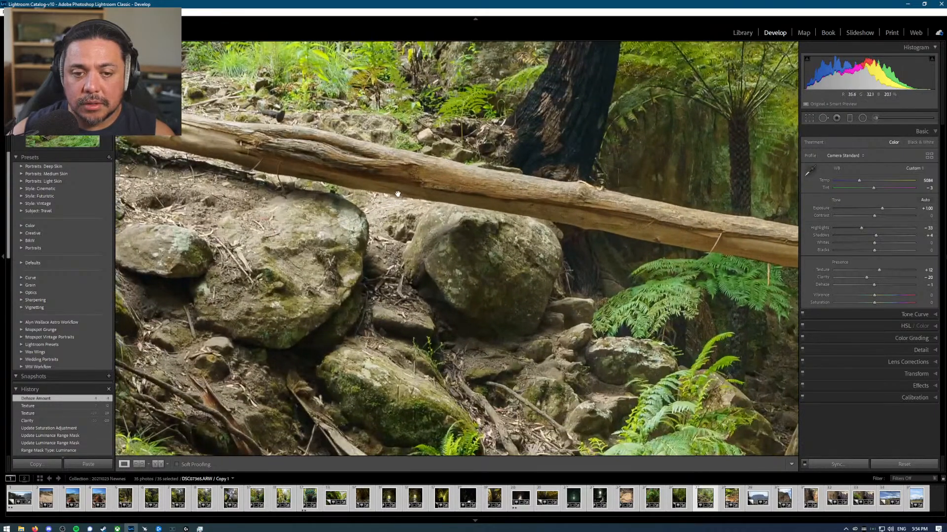
left_click_drag(635, 189, 476, 193)
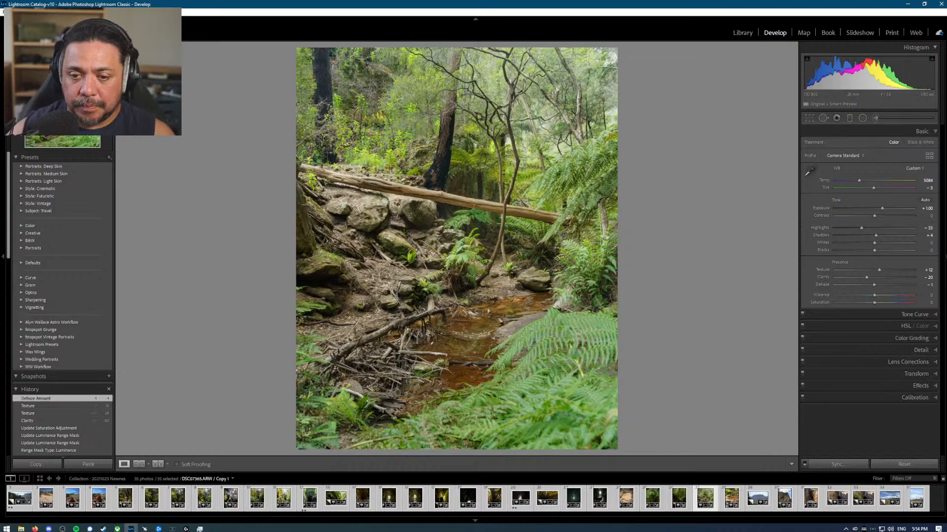
Step: Darken the photo's edges with a Highlight Priority post-crop vignette amount of about -25
left_click(931, 385)
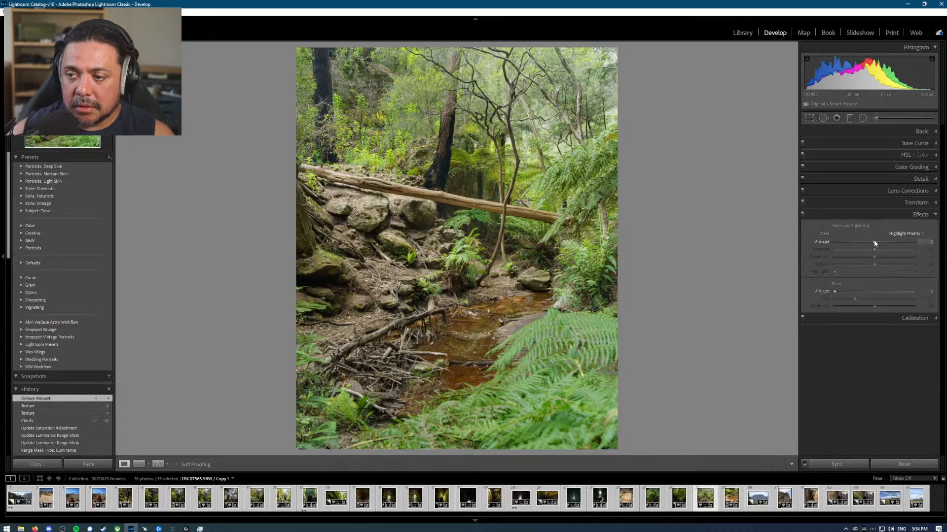
left_click_drag(875, 242, 860, 242)
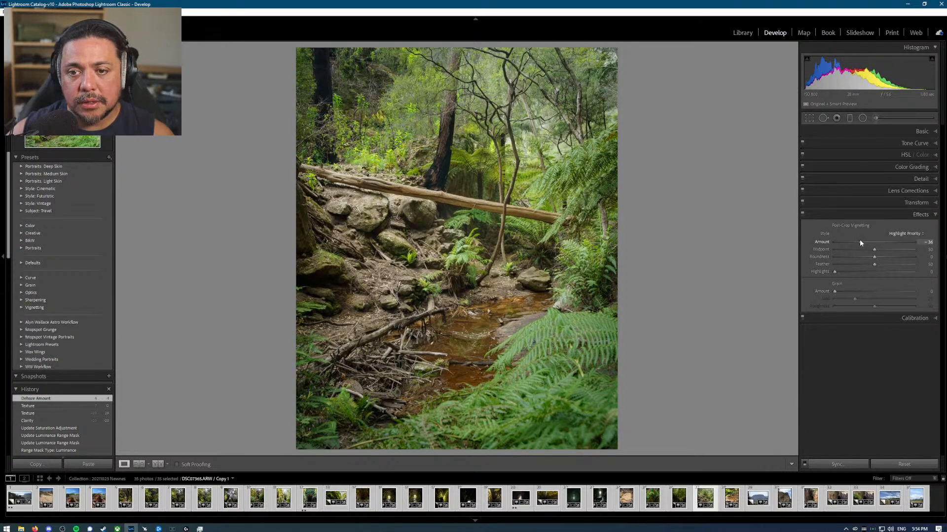
left_click_drag(860, 243, 863, 242)
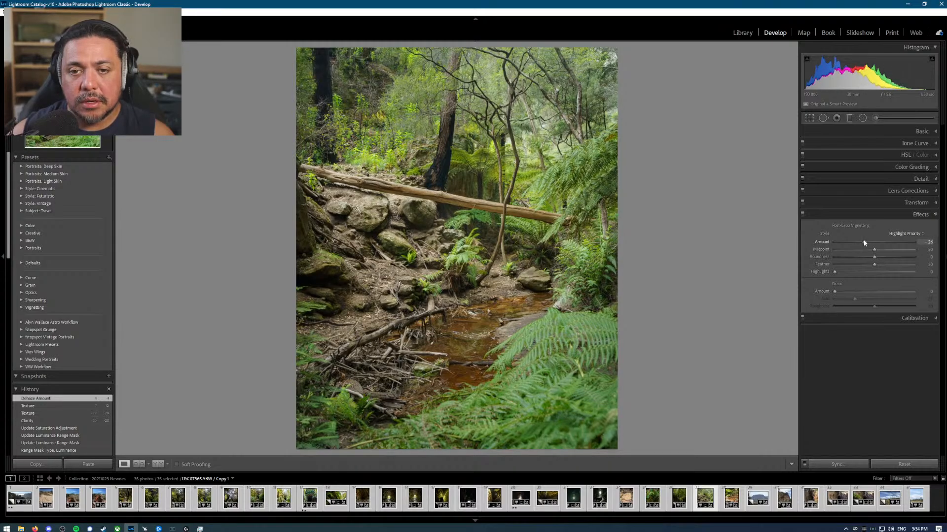
Step: Shape the tone curve into an S with a middle anchor, an upper point at 218/229 and the black point output raised to 13
left_click(916, 143)
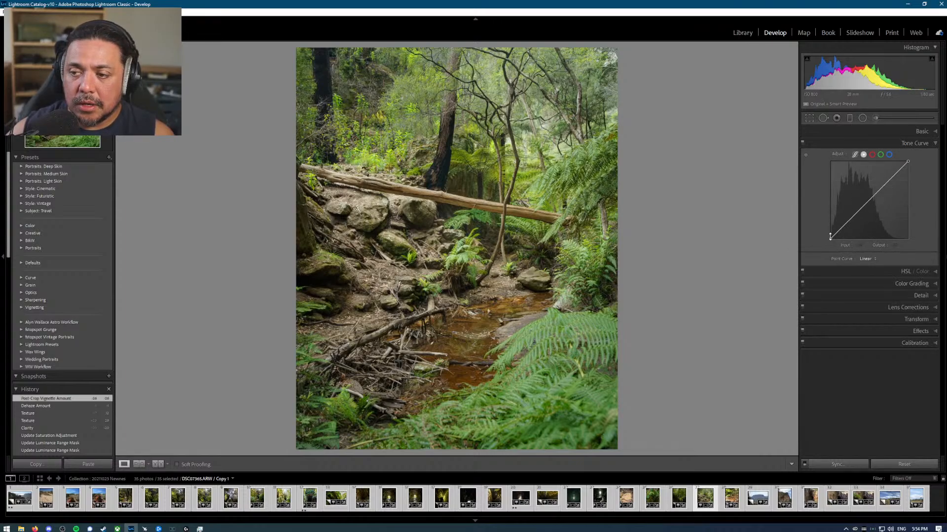
left_click_drag(842, 227, 896, 170)
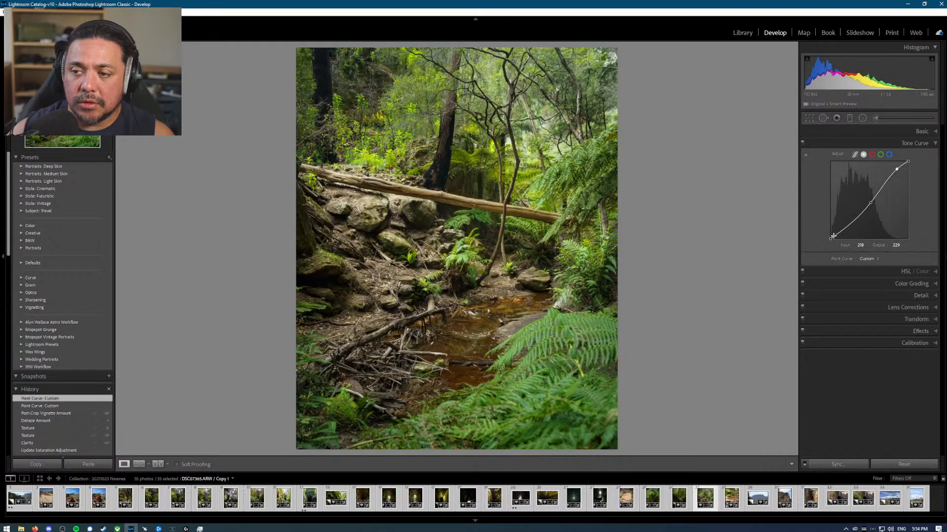
left_click_drag(833, 237, 827, 234)
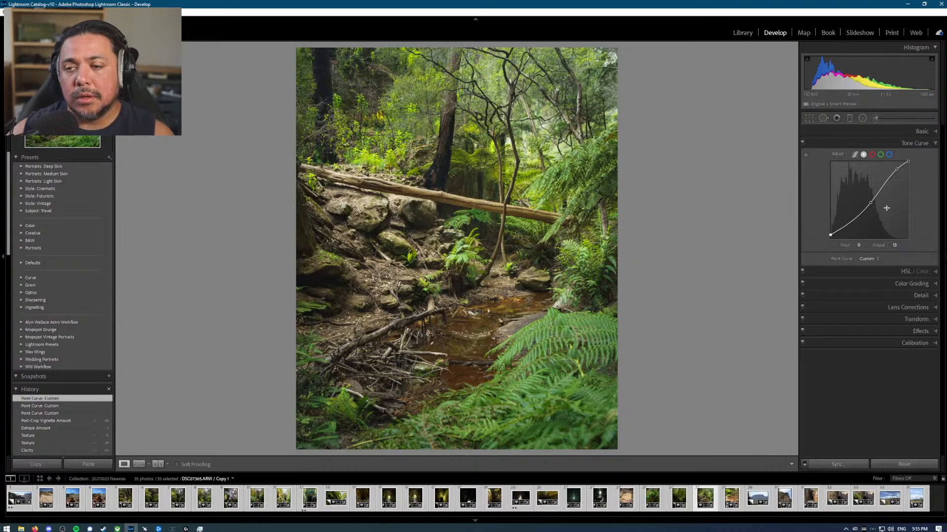
left_click(917, 132)
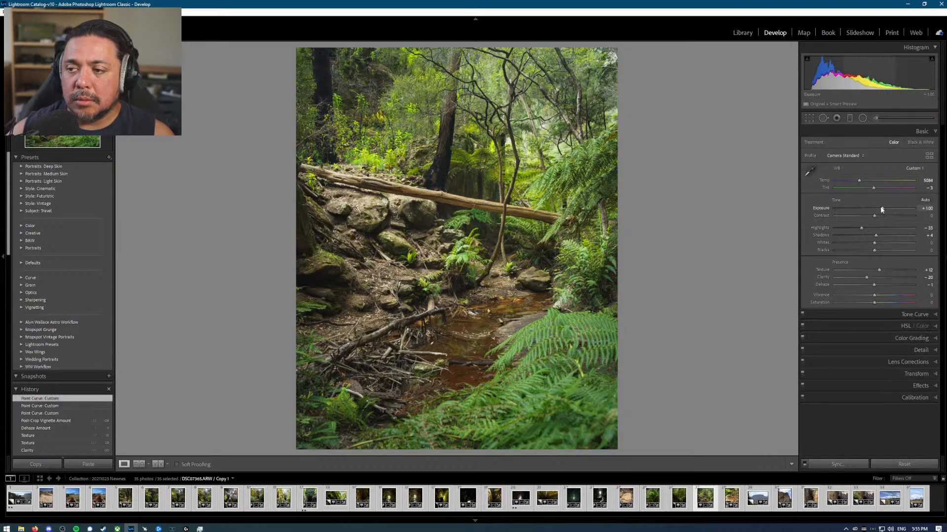
Step: Raise the creek photo's exposure to about +1.17 and its vibrance to about +15
left_click_drag(882, 209, 884, 210)
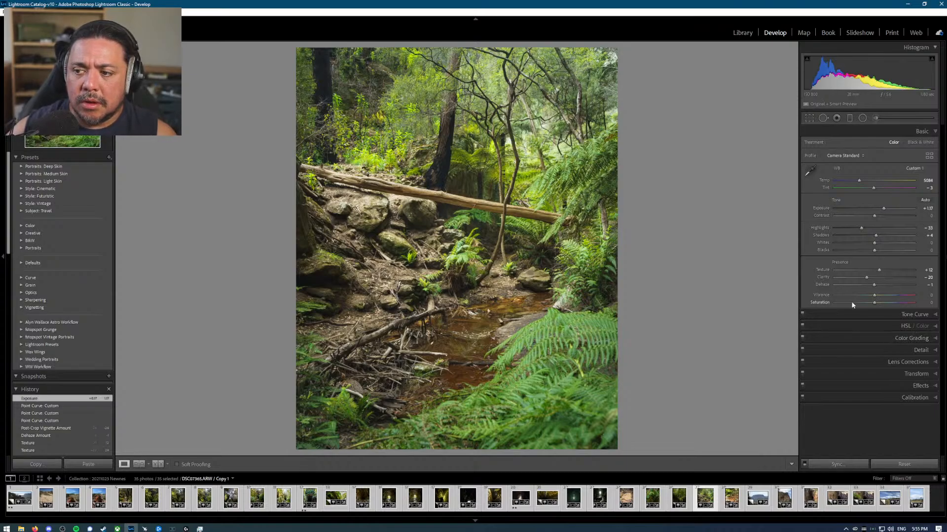
left_click_drag(876, 296, 897, 296)
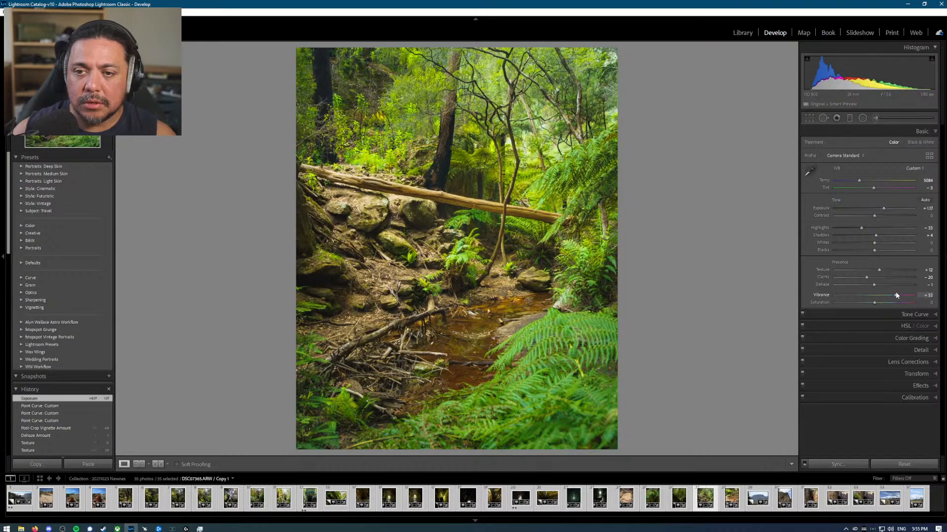
key("ctrl+z")
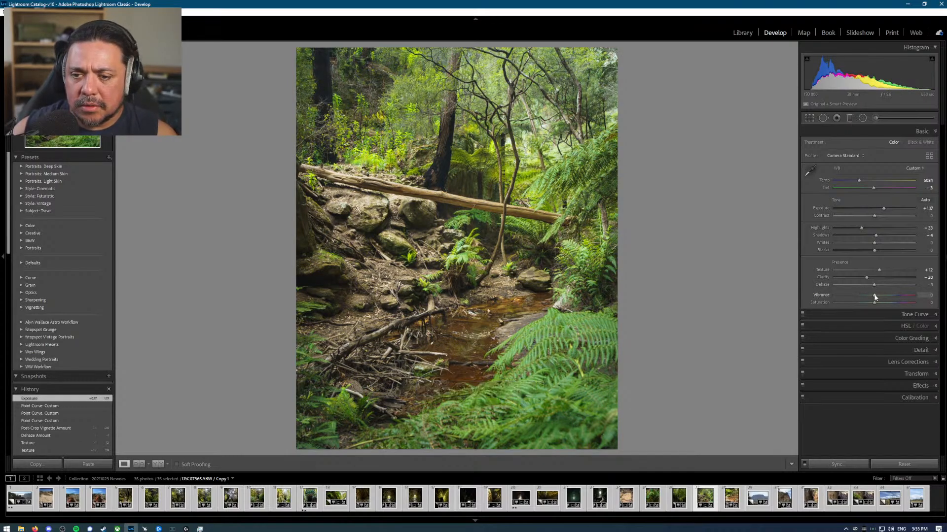
left_click_drag(875, 295, 879, 295)
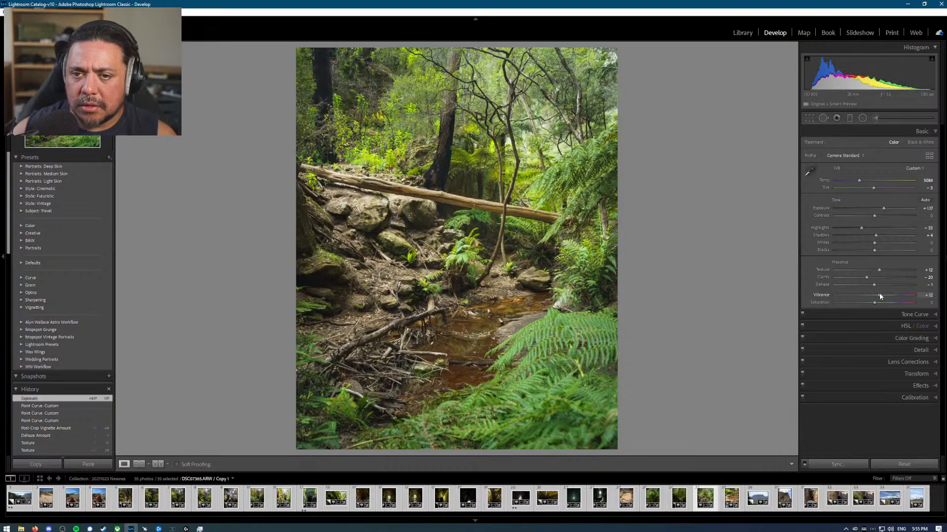
Step: Adjust the ferns' green colour with targeted HSL adjustment, setting green saturation to about -21 and green hue to about -15
left_click(905, 324)
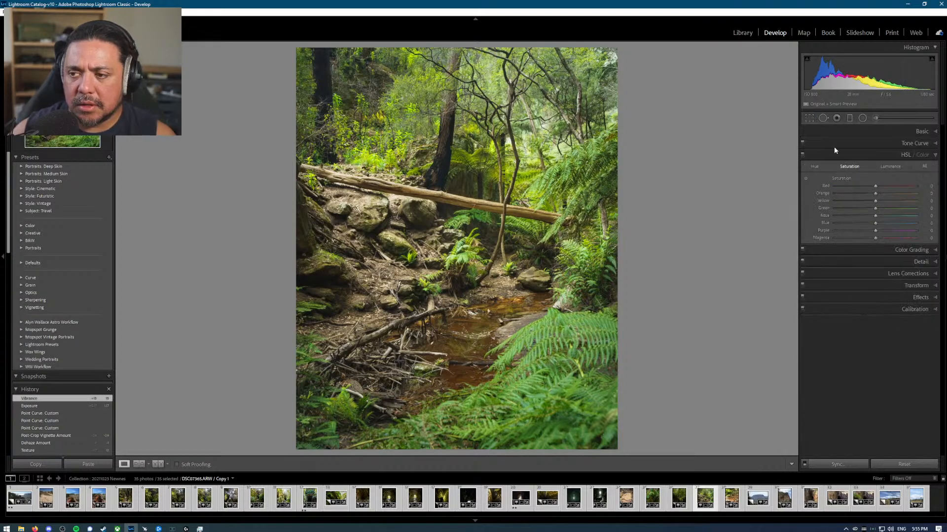
left_click(806, 178)
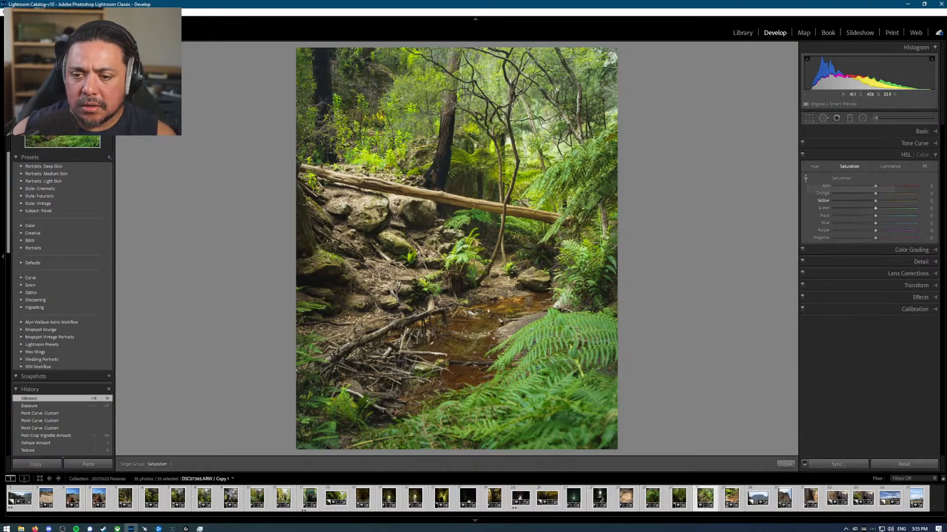
left_click_drag(565, 337, 564, 348)
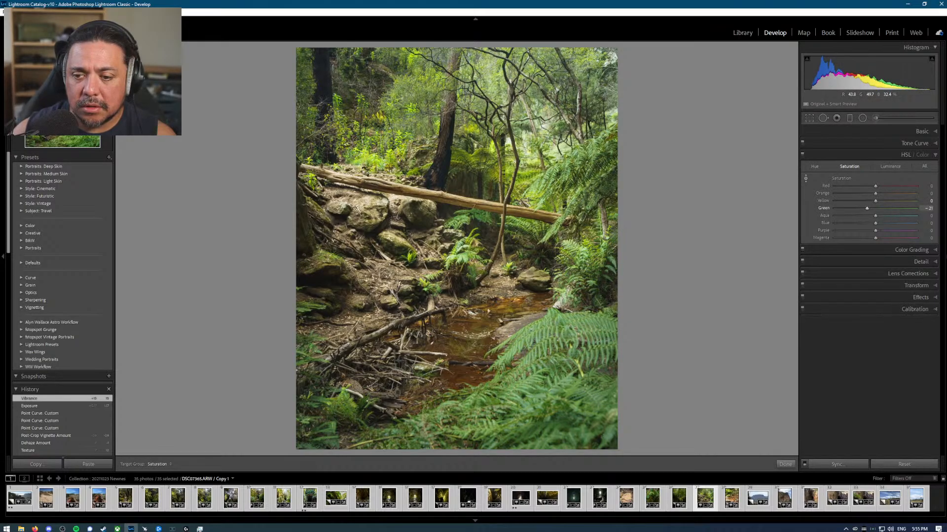
left_click(815, 167)
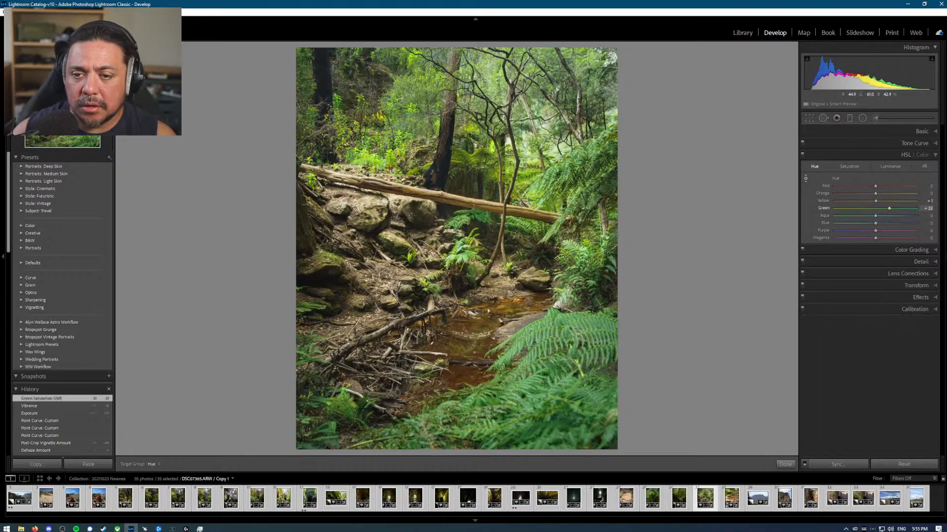
mouse_move(516, 425)
left_mouse_down()
mouse_move(516, 415)
mouse_move(516, 442)
left_mouse_up()
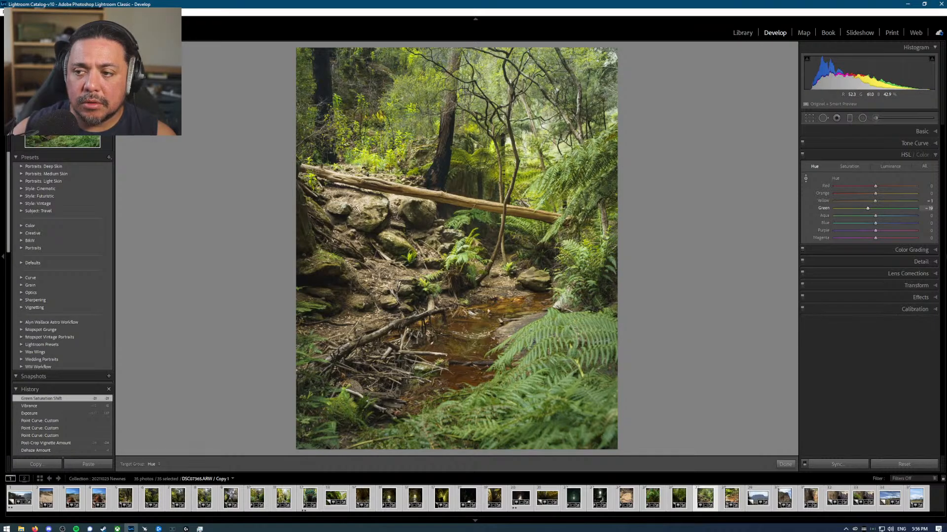
left_click_drag(516, 442, 516, 439)
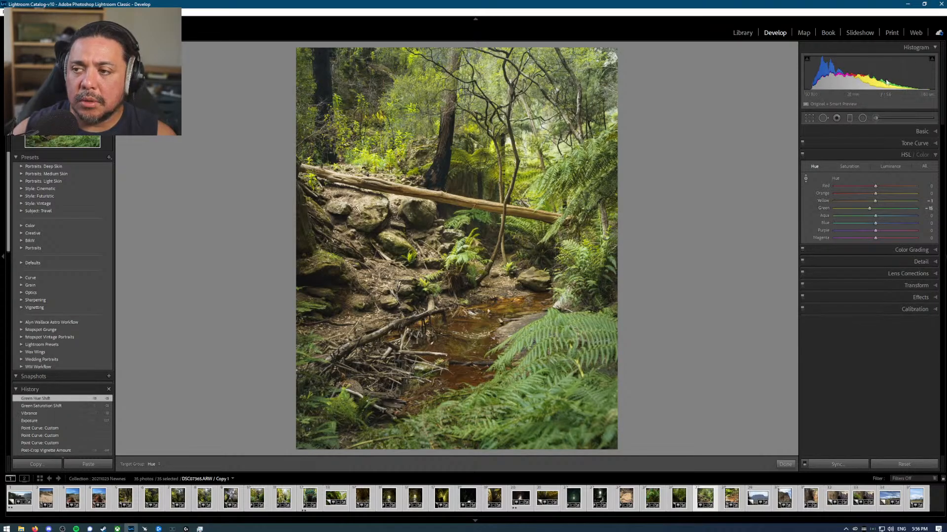
Step: Cool the photo's white balance slightly by setting the temperature to about 4897
left_click(915, 130)
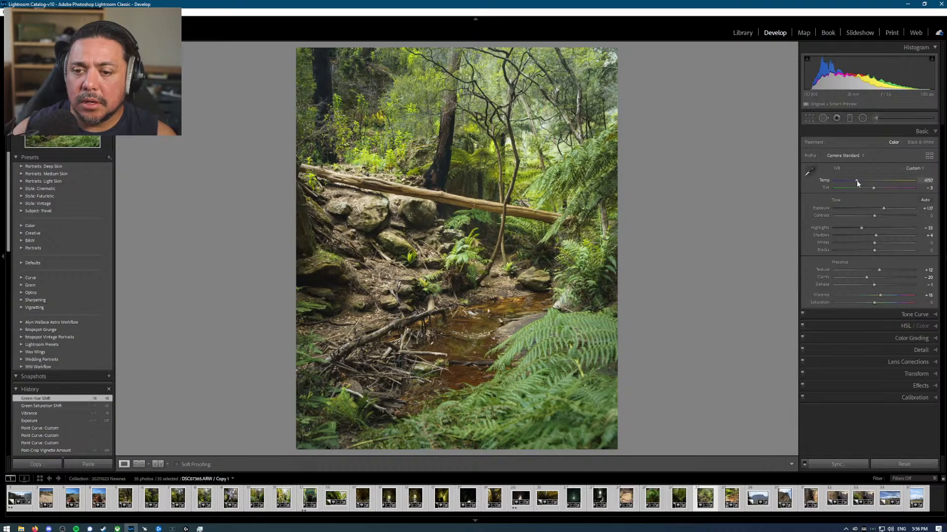
left_click_drag(856, 181, 855, 180)
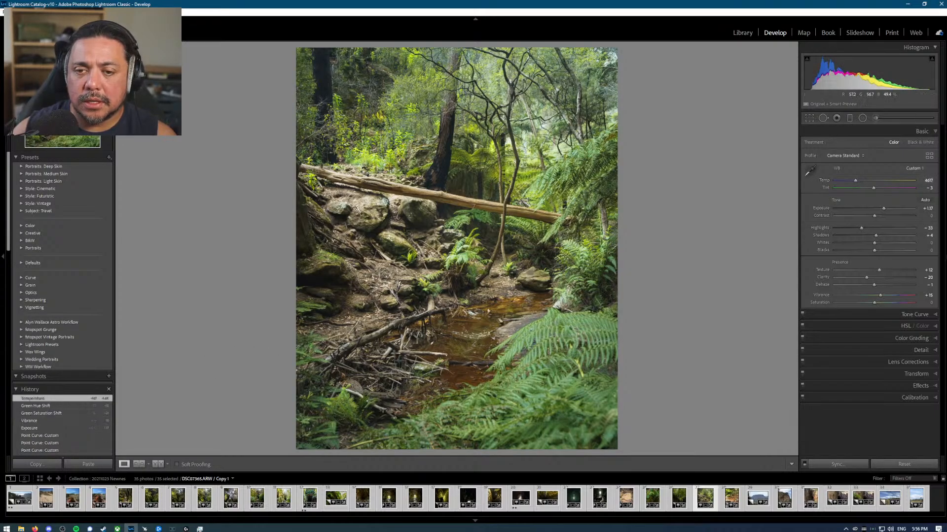
key("ctrl+z")
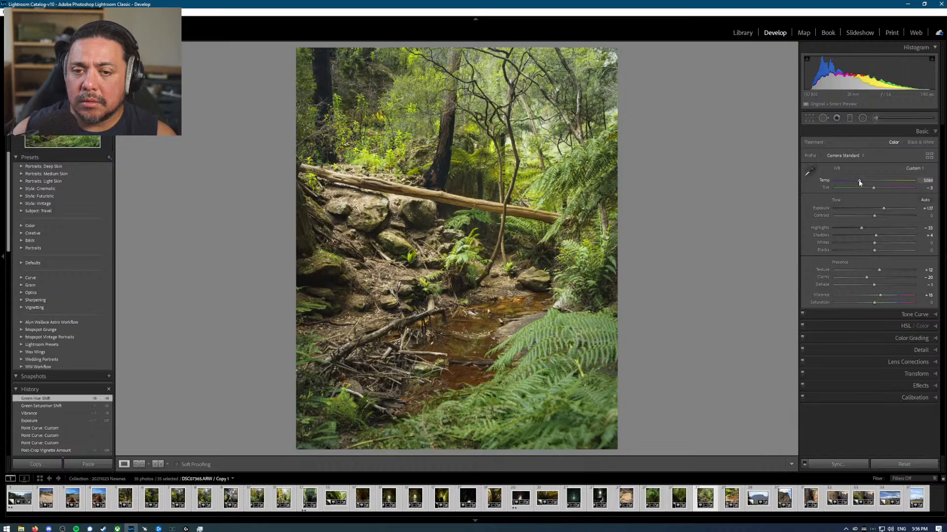
left_click_drag(860, 182, 857, 183)
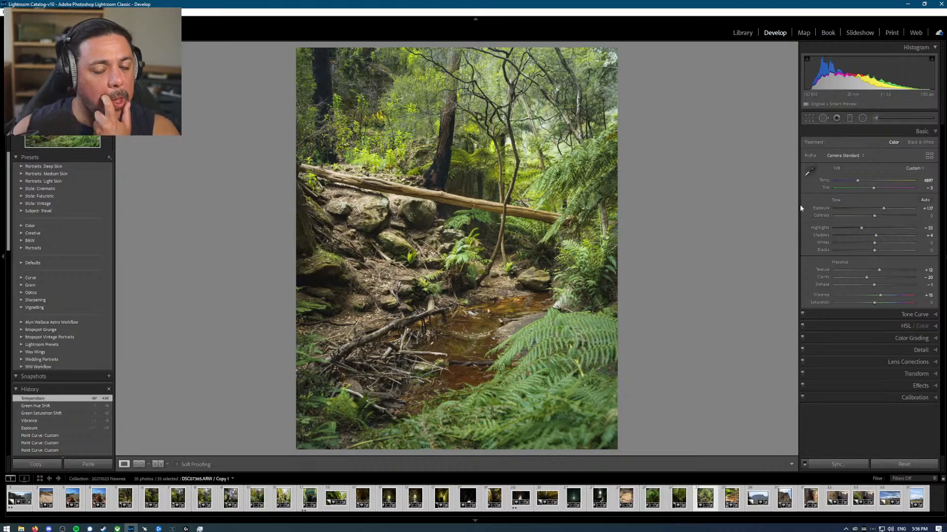
Step: Set the photo's highlights to about -21 and its whites to +7
left_click(471, 173)
key("ctrl+minus")
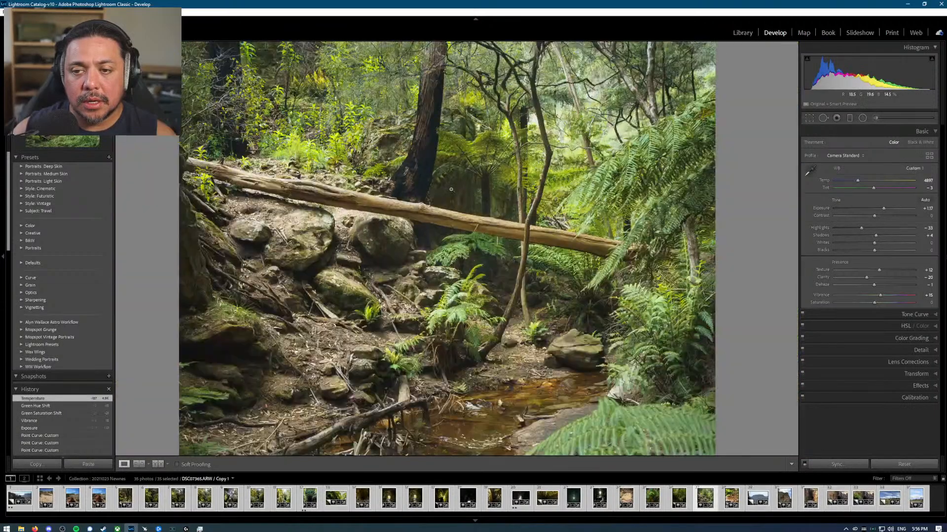
key("ctrl+minus")
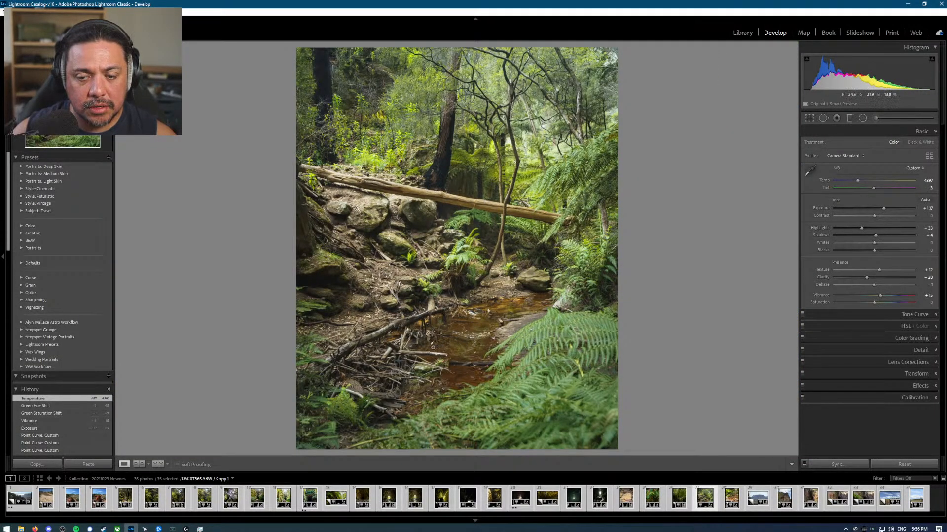
left_click(428, 351)
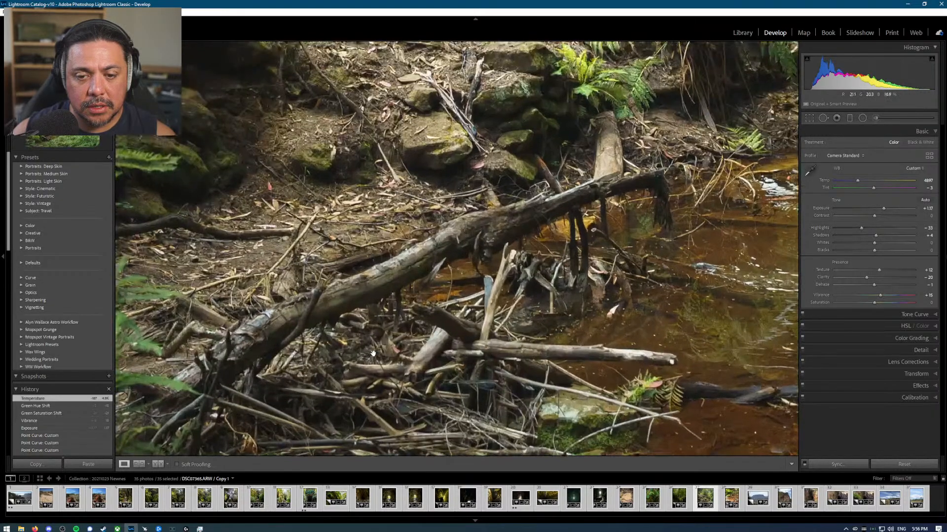
left_click(373, 353)
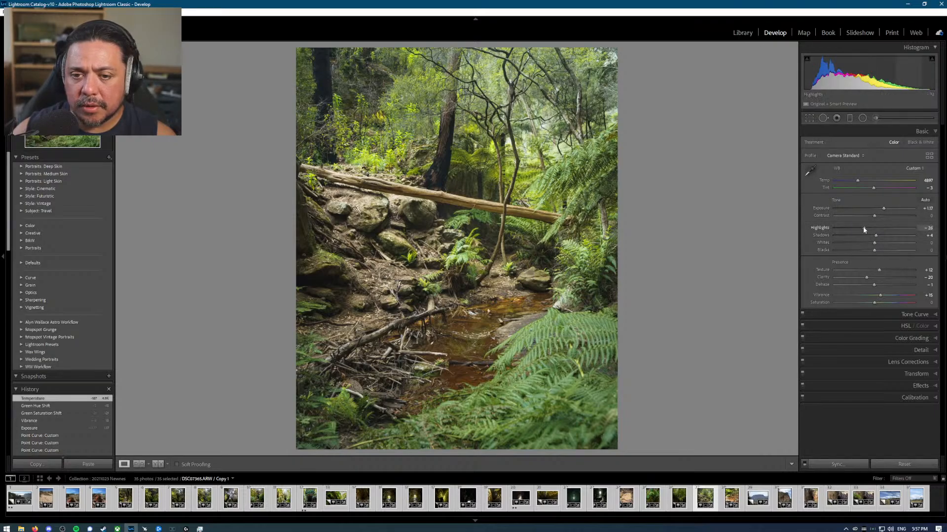
left_click_drag(861, 228, 880, 244)
key("ctrl+z")
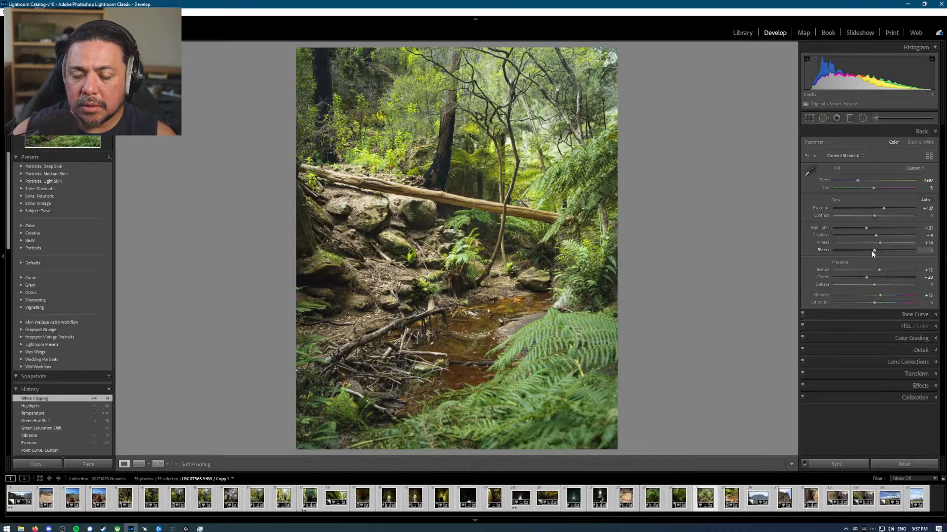
left_click_drag(881, 244, 877, 243)
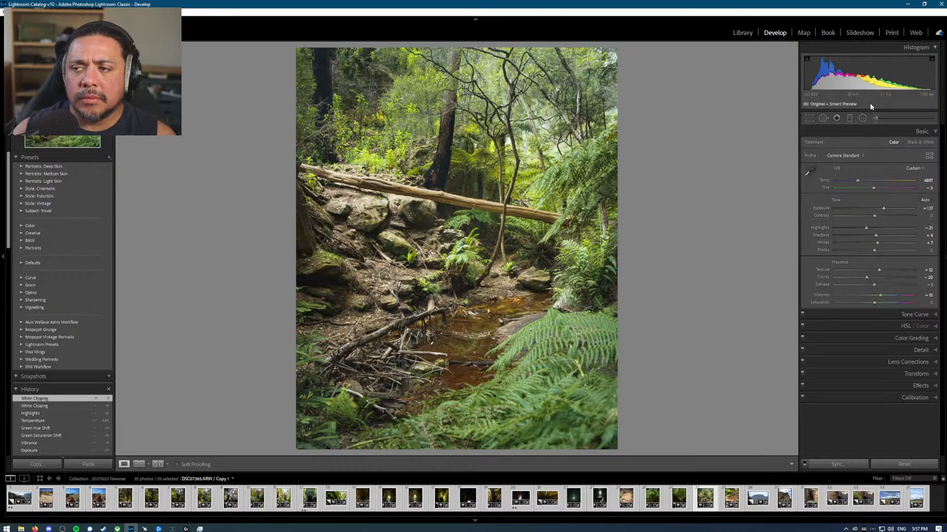
Step: Set the highlights of the existing inverted radial filter over the upper trees to about -18 and close the filter tool
left_click(861, 118)
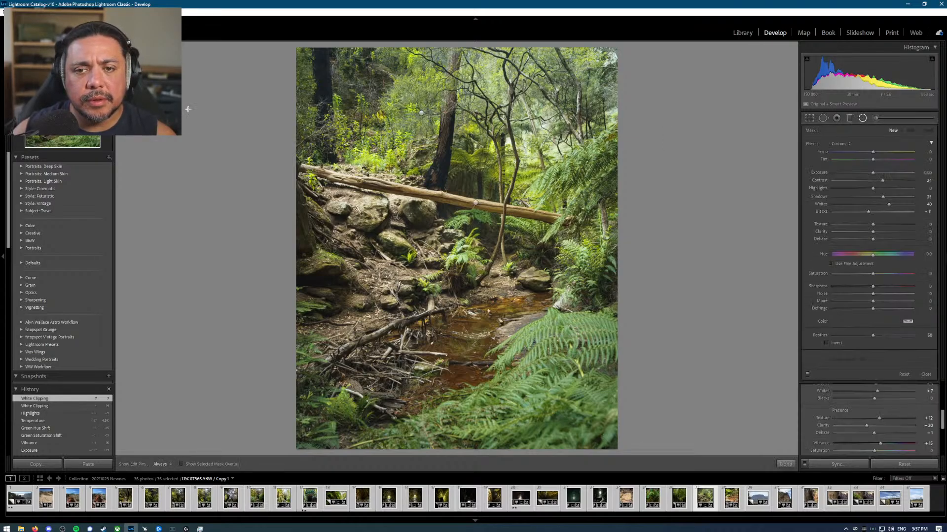
left_click_drag(420, 112, 493, 211)
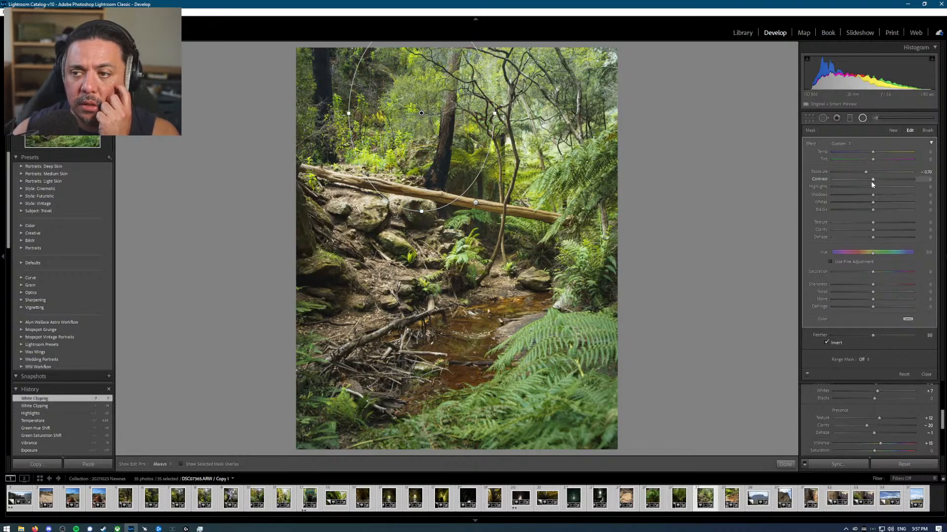
left_click_drag(866, 187, 865, 186)
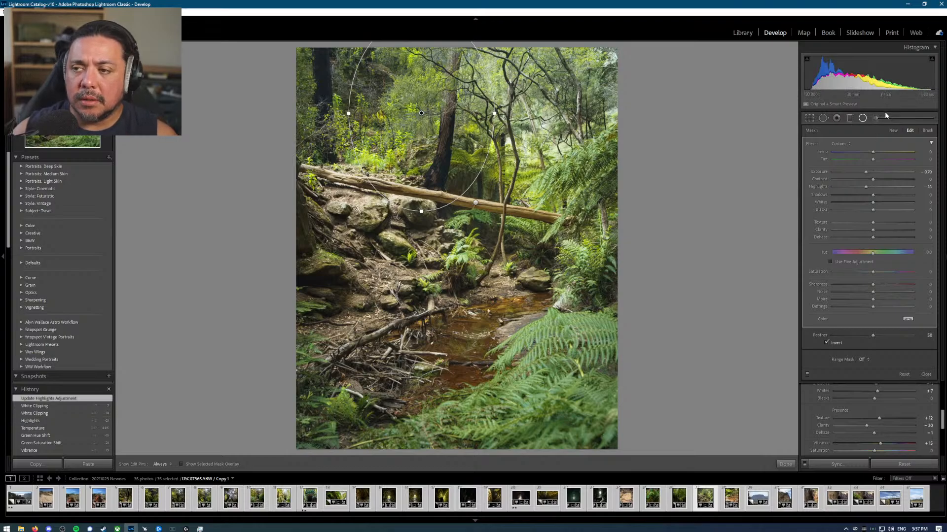
left_click(925, 374)
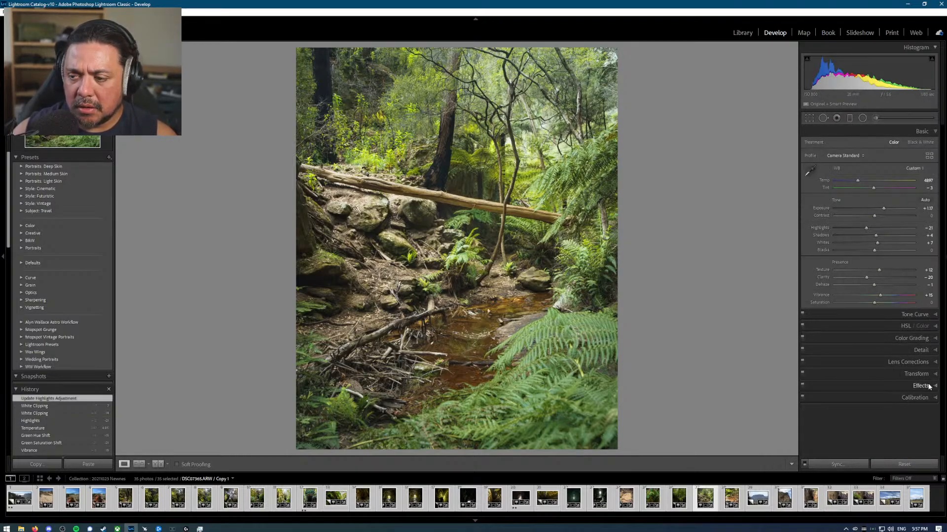
Step: Compare the photo with and without its effects, and soften the post-crop vignette amount to -17
left_click(919, 386)
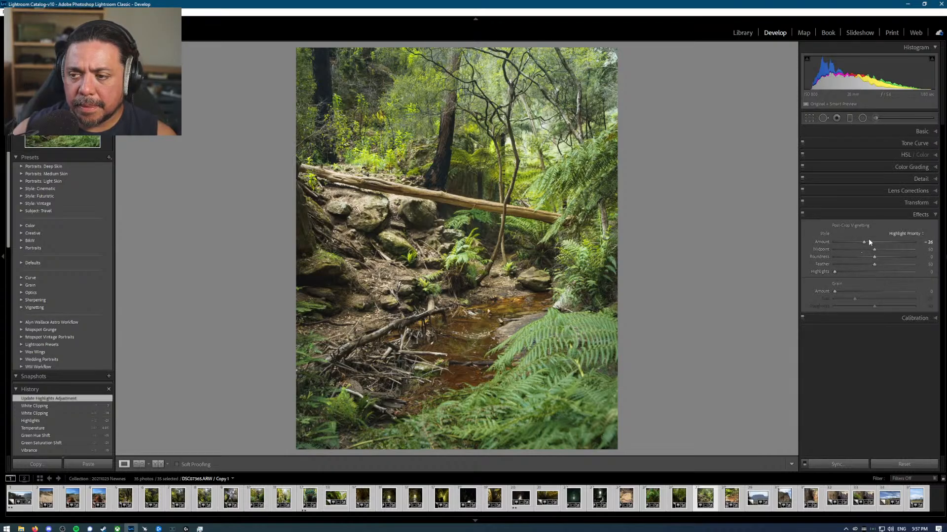
left_click(803, 214)
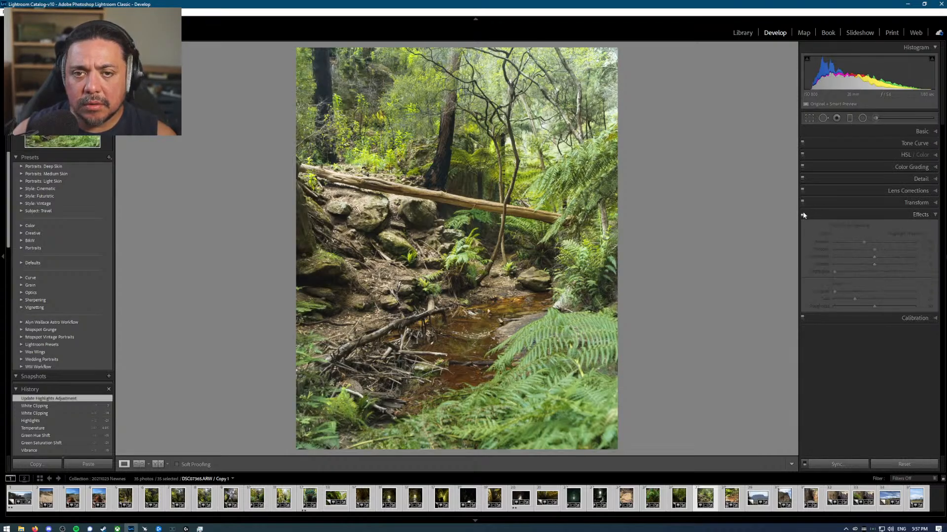
left_click(802, 214)
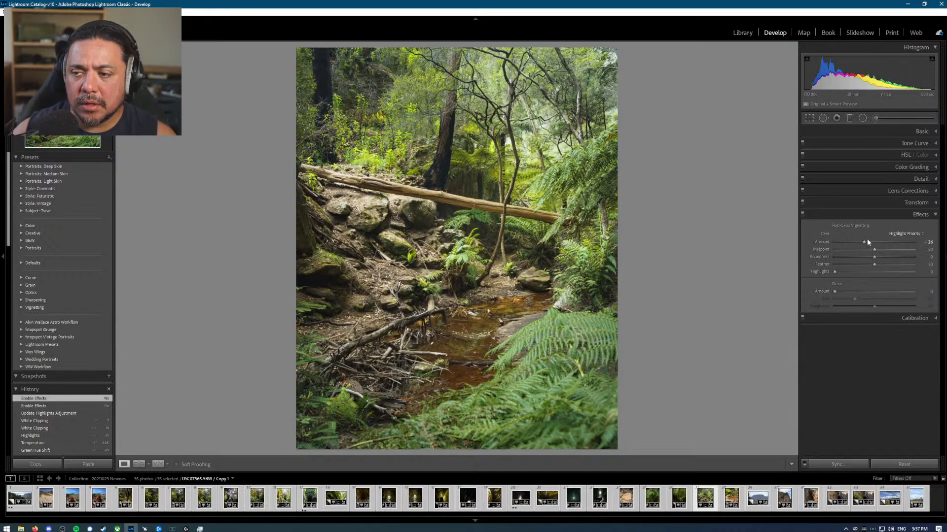
left_click_drag(863, 245, 868, 244)
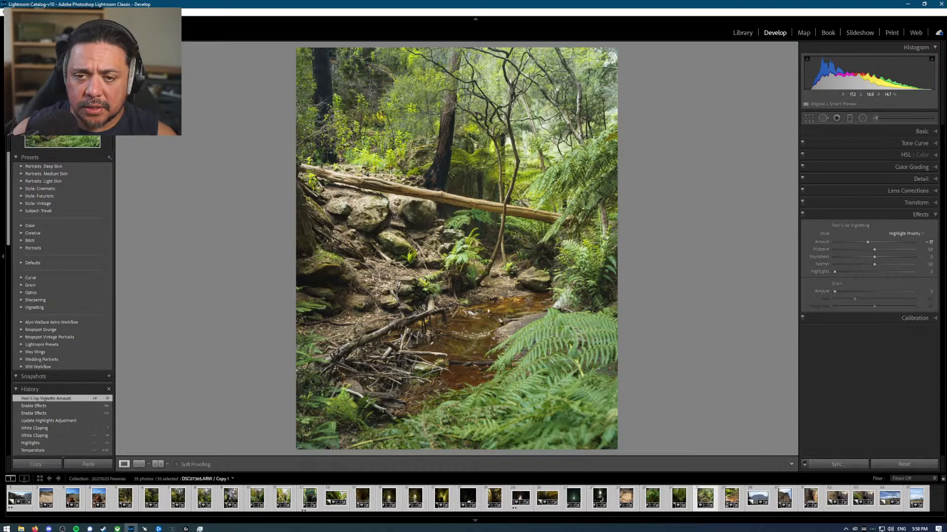
Step: Examine the fallen log up close and compare the whole photo before and after the edits several times
left_click(394, 186)
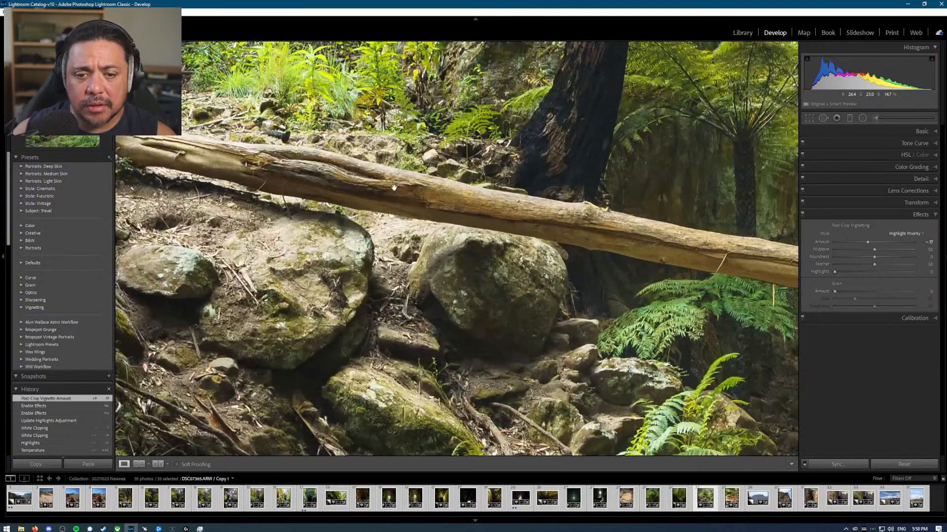
left_click(393, 188)
key("backslash")
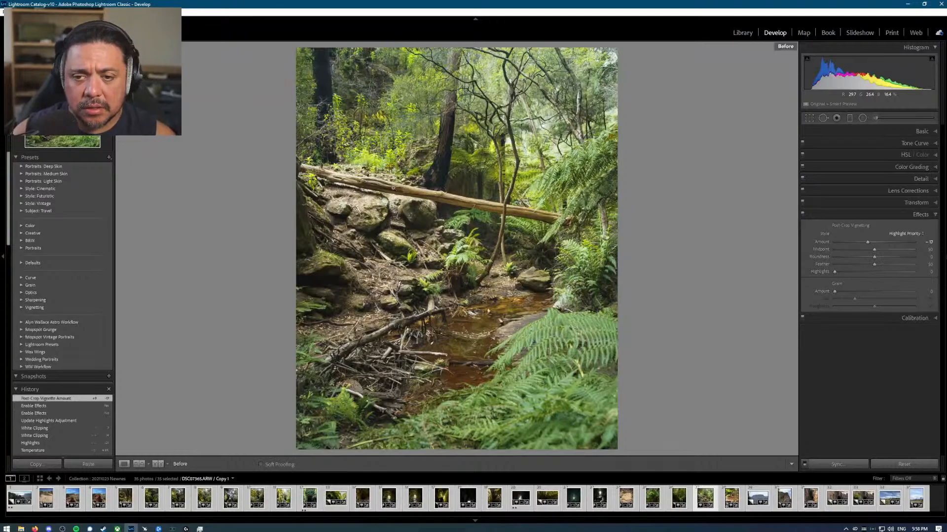
key("backslash")
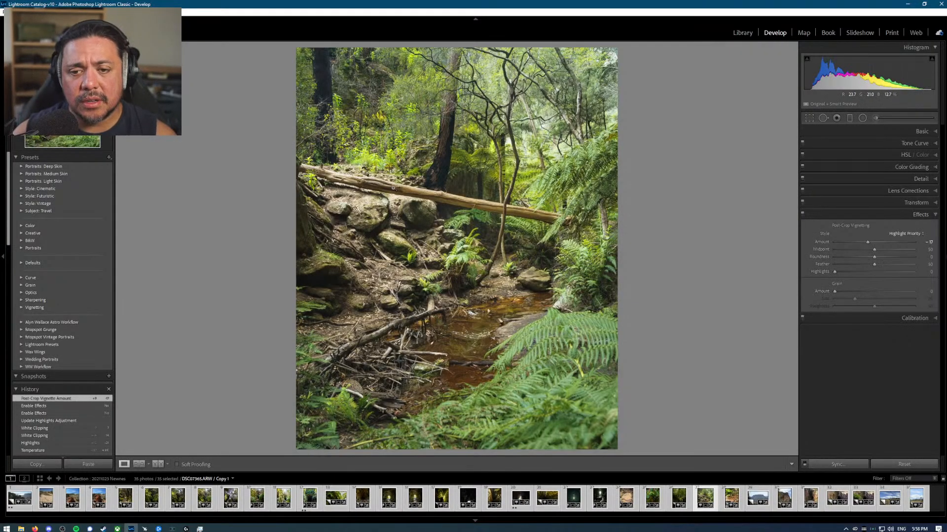
key("backslash")
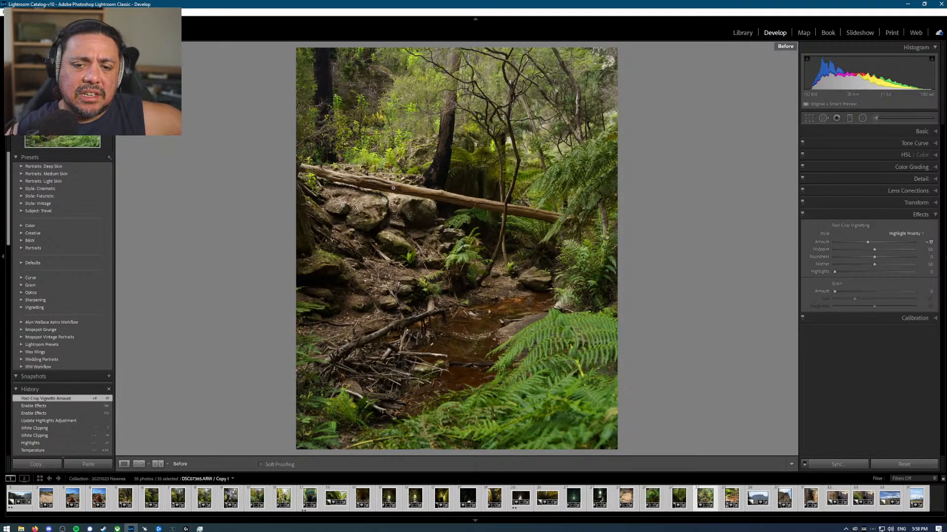
key("backslash")
key("backslash")
key("backslash")
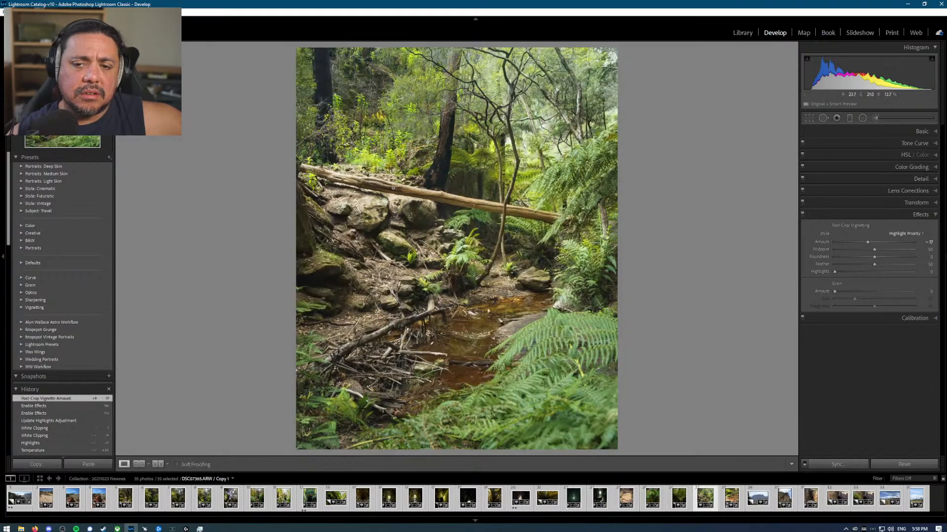
key("backslash")
key("backslash")
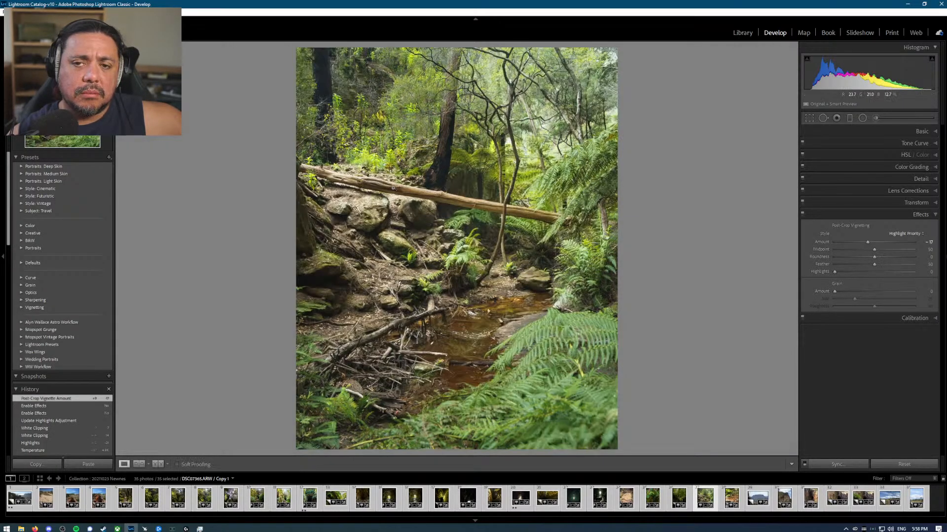
key("backslash")
key("backslash")
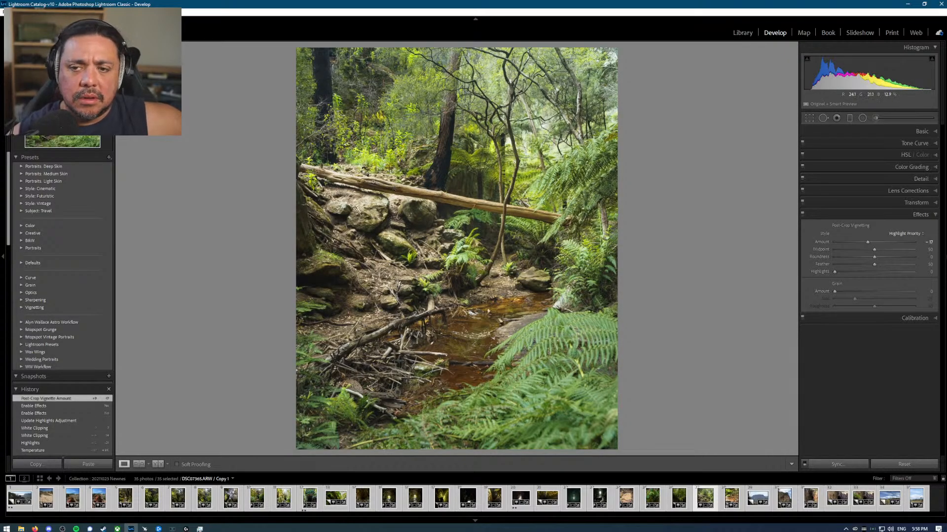
Step: Try lowering the photo's overall exposure to +0.70, and undo the change
left_click(921, 132)
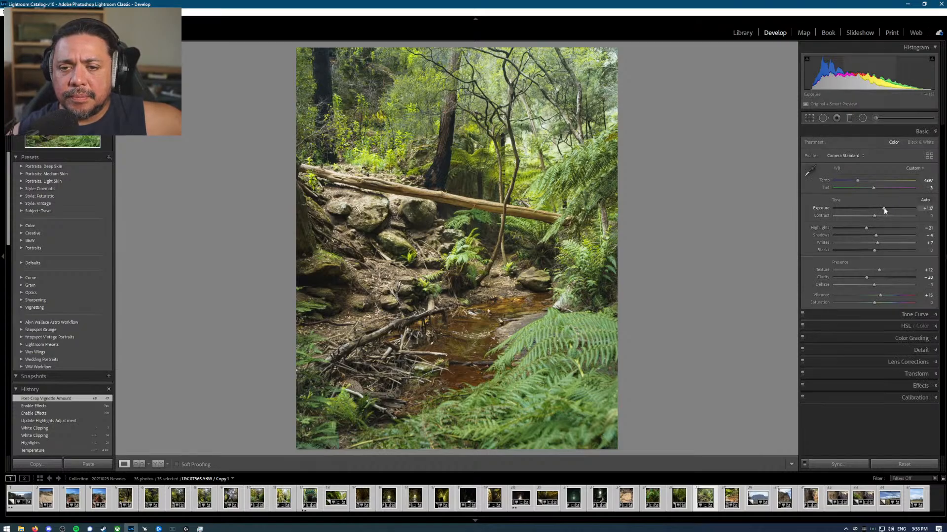
left_click_drag(883, 207, 880, 208)
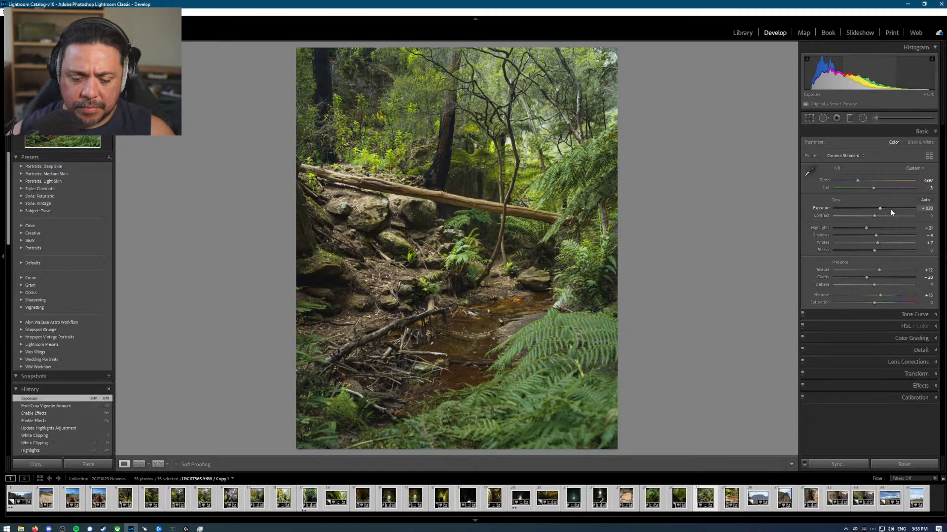
key("ctrl+z")
Step: Add a shadow point near 24/27 to the tone curve, move the midpoint to 125/119 and the highlight point to 233/237, and compare the curve's effect
left_click(921, 315)
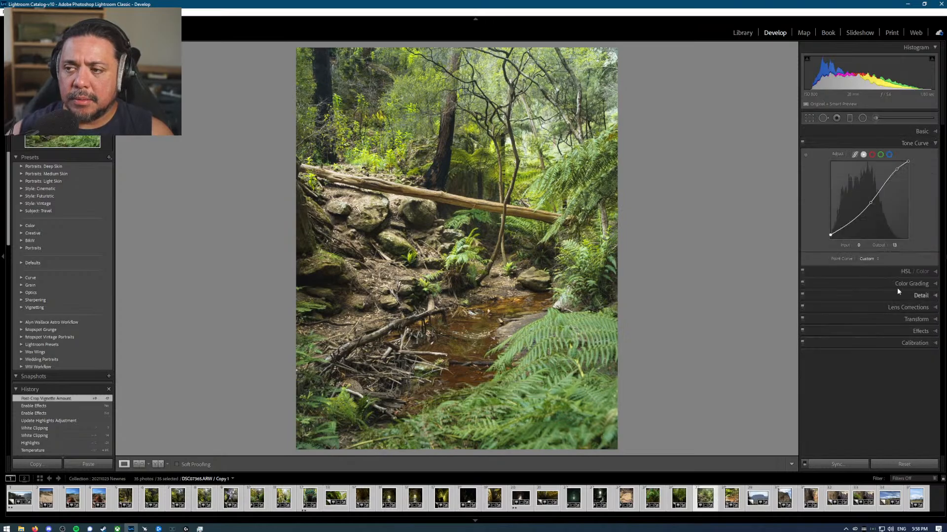
left_click(837, 231)
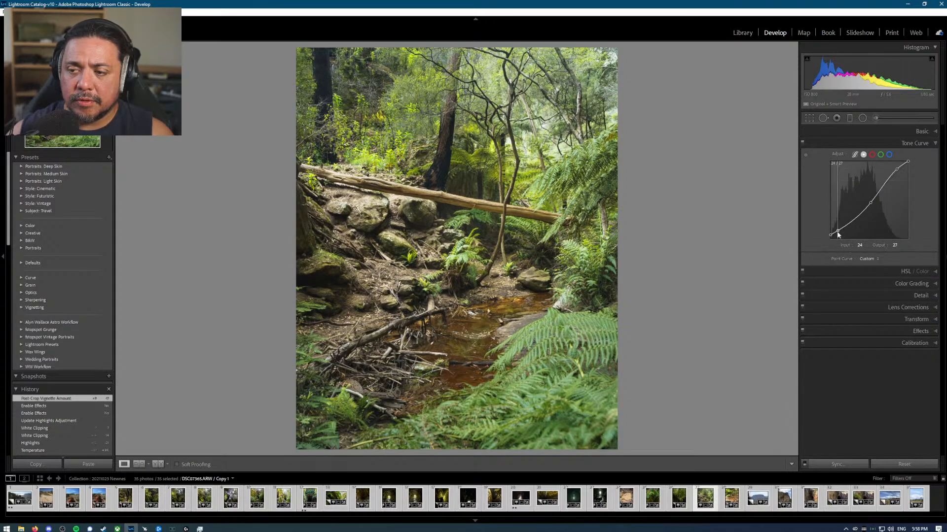
left_click_drag(837, 234, 837, 232)
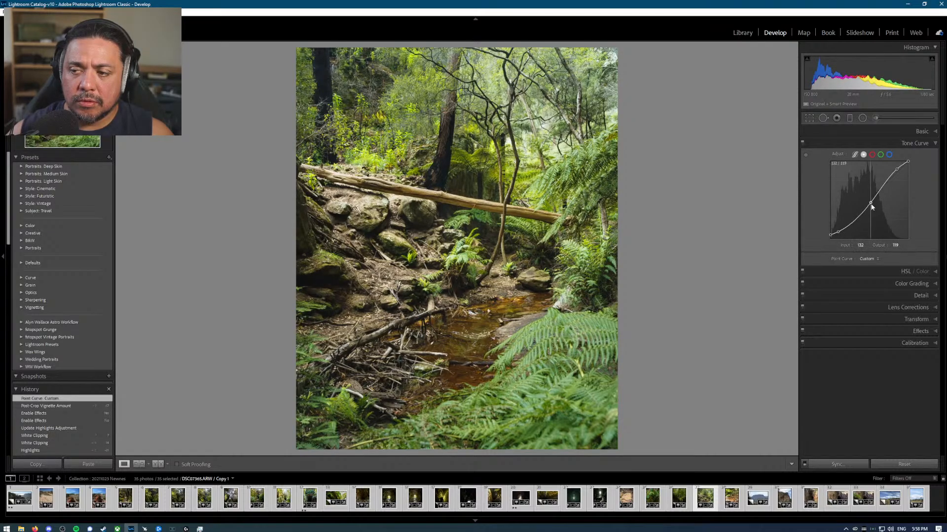
left_click_drag(870, 204, 870, 206)
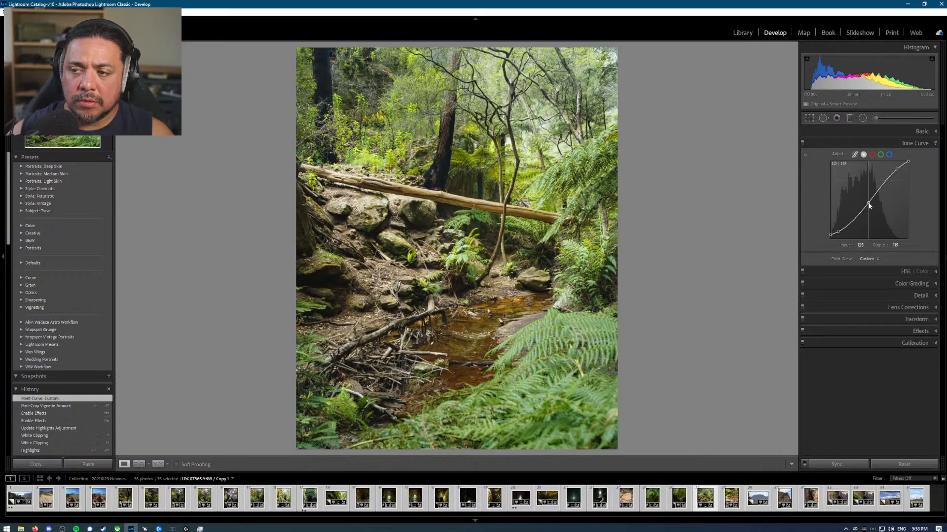
left_click_drag(897, 169, 903, 169)
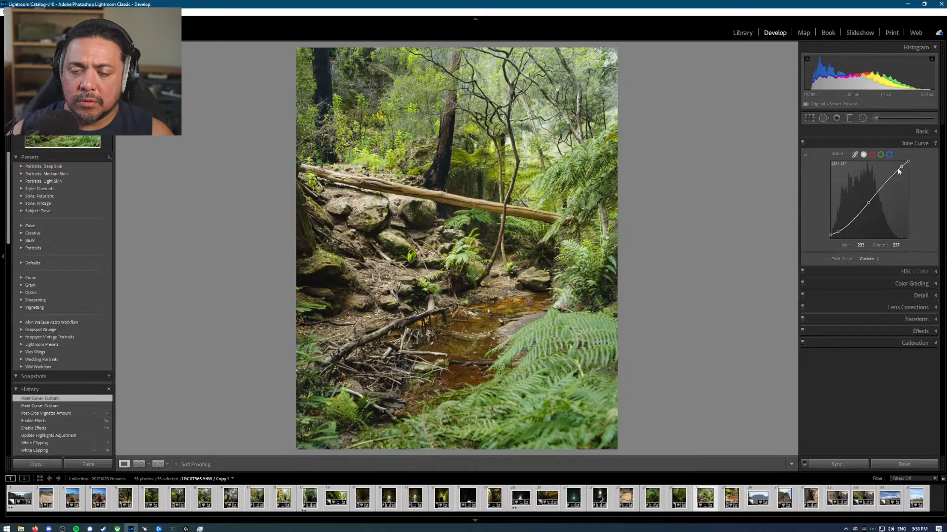
left_click(802, 143)
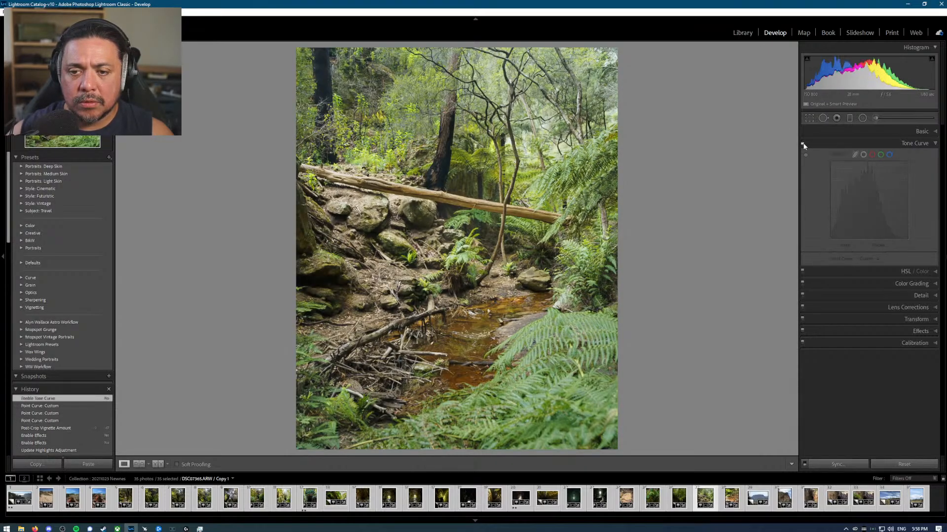
left_click(802, 143)
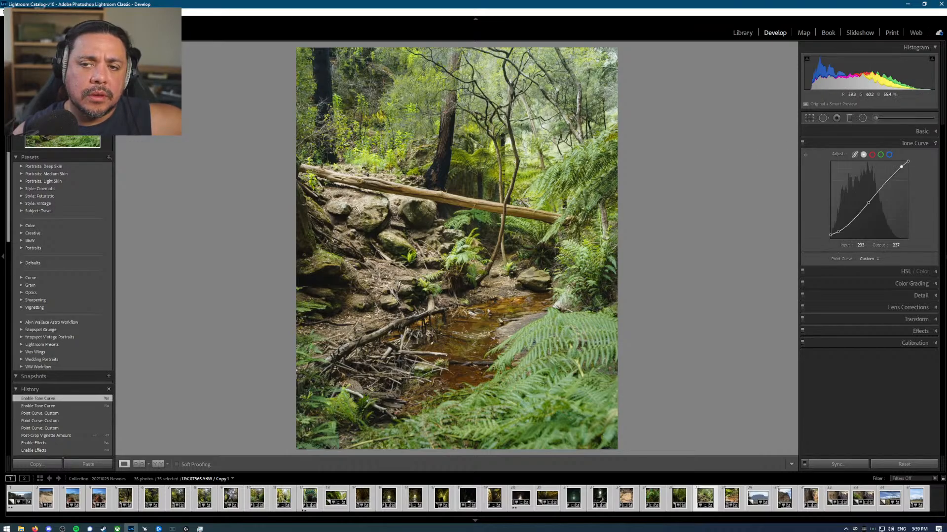
Step: Duplicate the inverted radial filter over the upper trees, move the copy over the bright foliage beside it, and make it wider and shorter
left_click(863, 118)
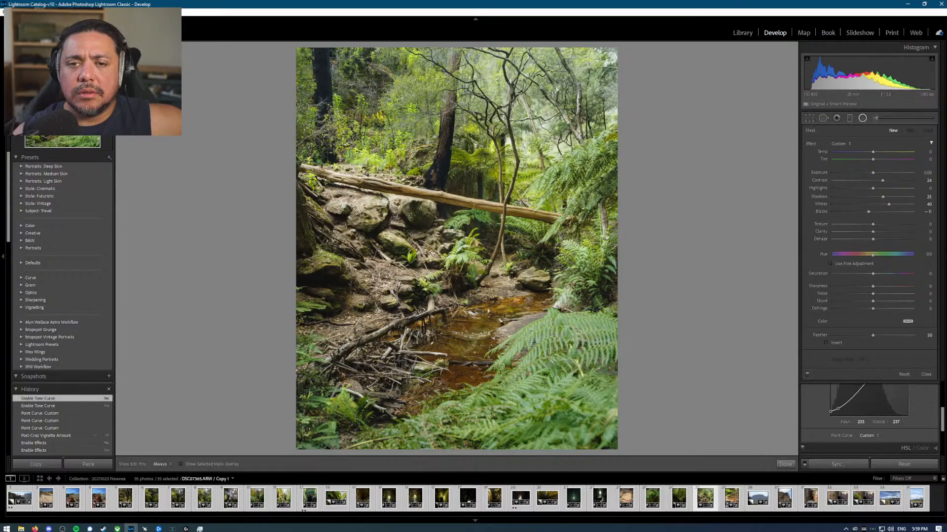
right_click(421, 112)
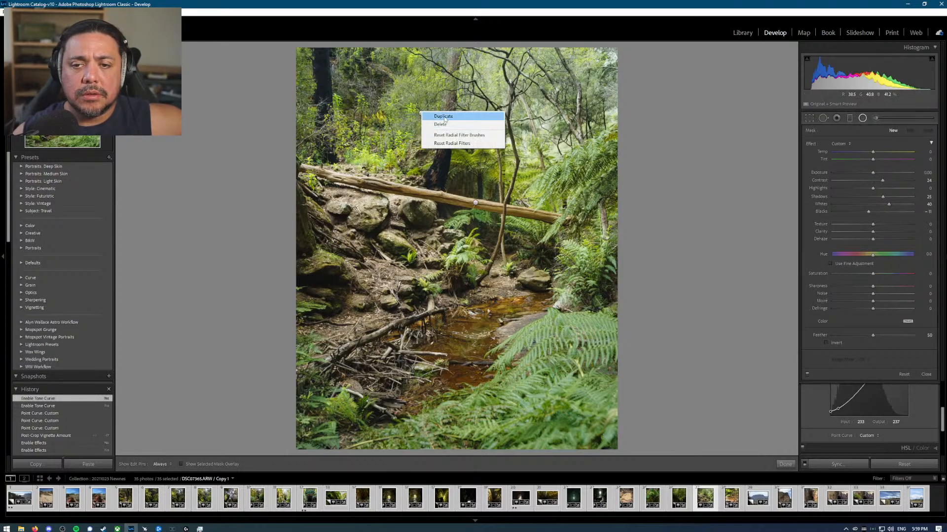
left_click(434, 117)
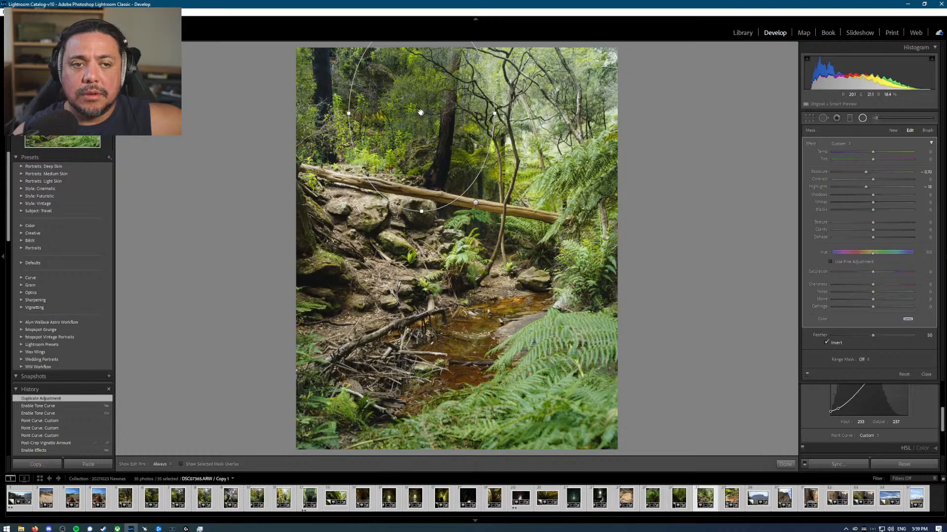
left_click_drag(421, 111, 538, 124)
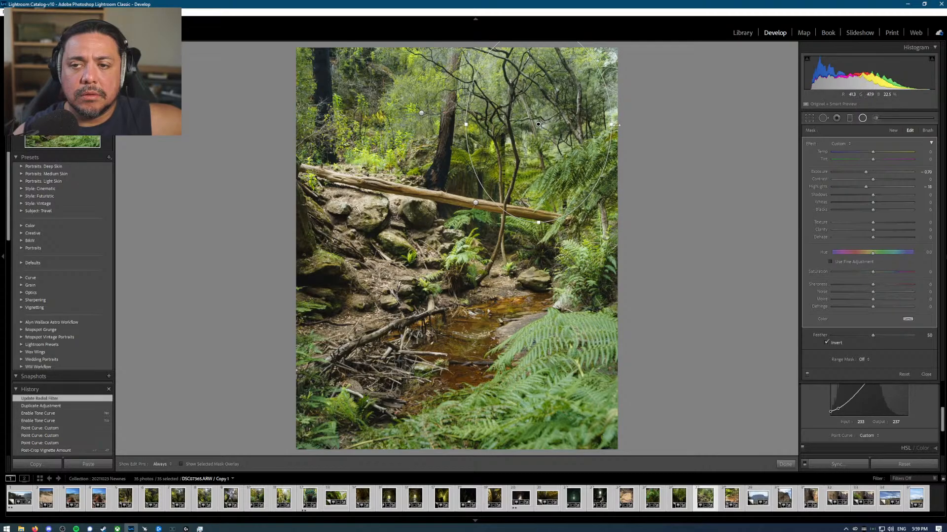
left_click_drag(616, 125, 631, 125)
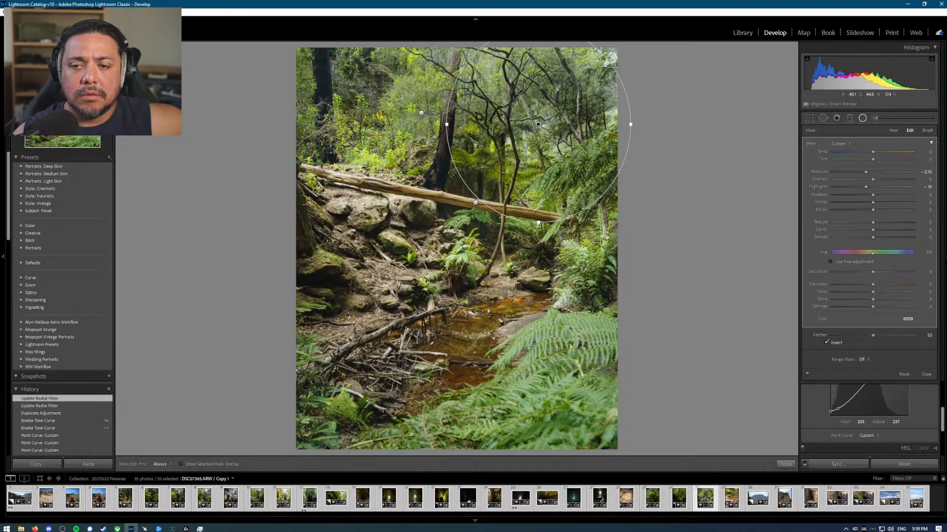
left_click_drag(538, 224, 538, 190)
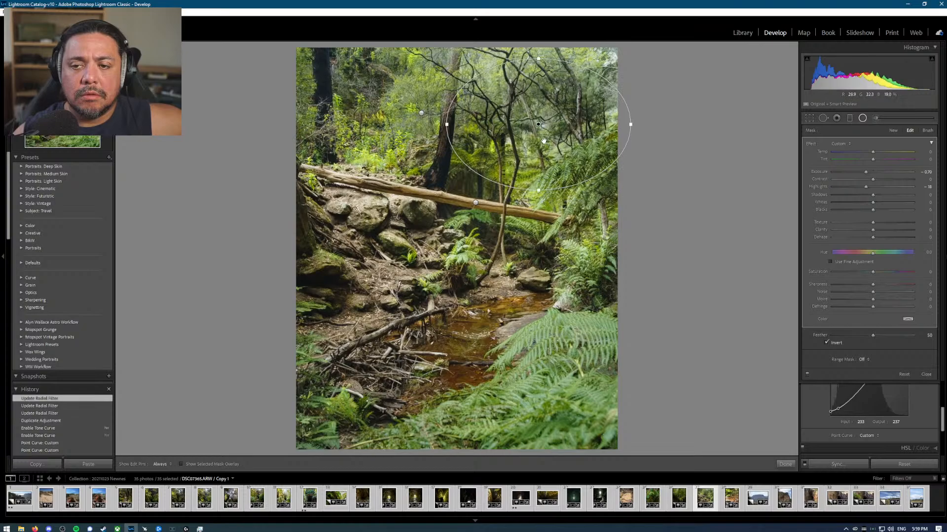
left_click_drag(537, 124, 534, 102)
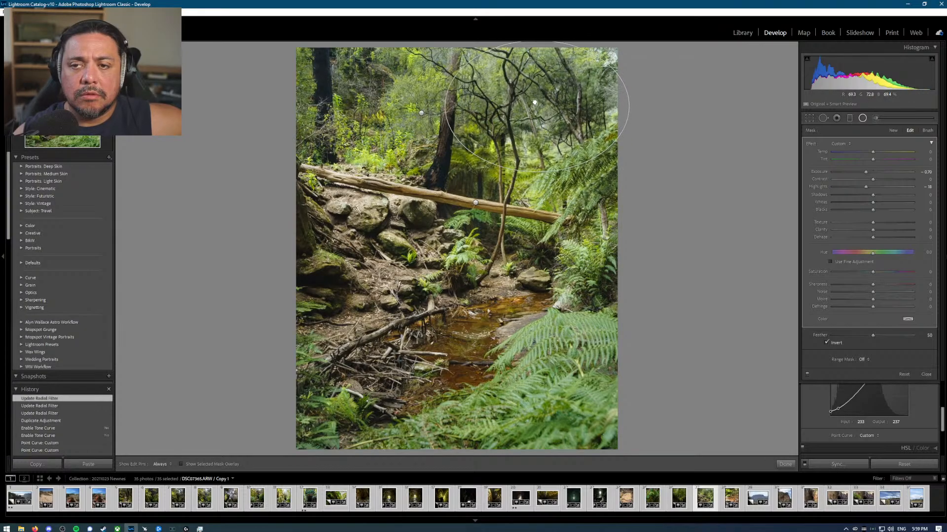
left_click_drag(536, 172, 537, 186)
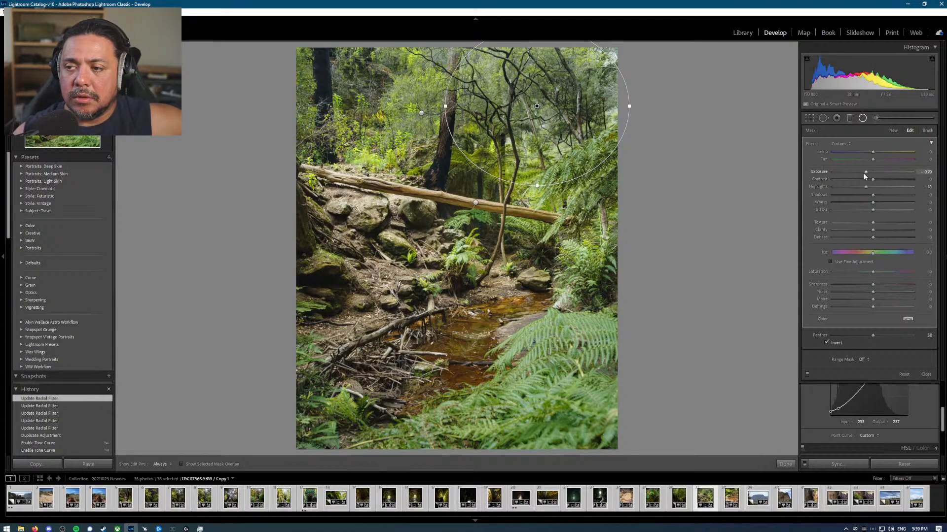
Step: Try an exposure of -0.41 on the duplicated radial filter, delete the filter to compare, and undo the deletion
left_click_drag(866, 172, 869, 172)
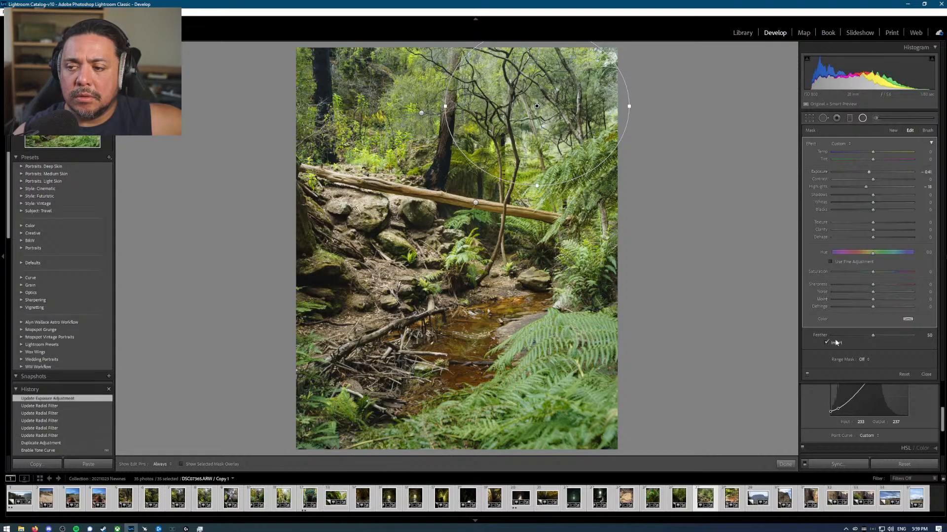
left_click(863, 360)
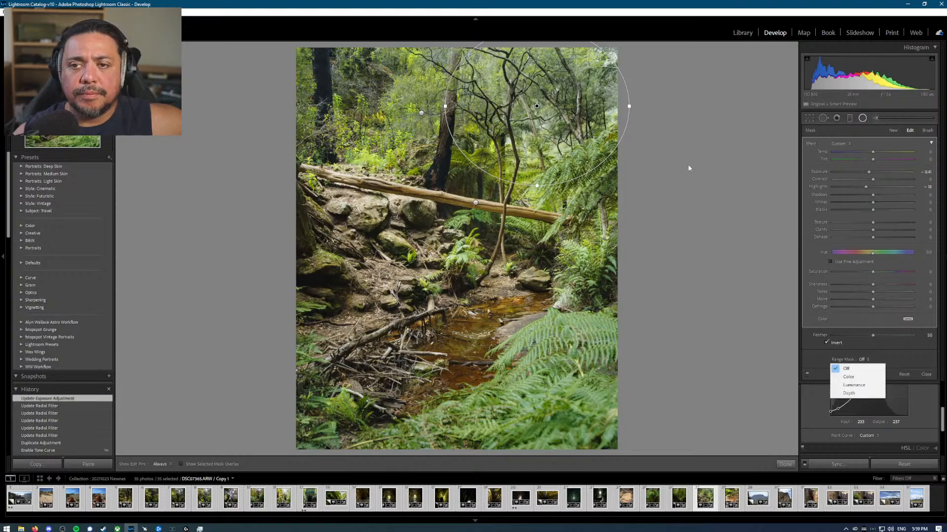
left_click(732, 145)
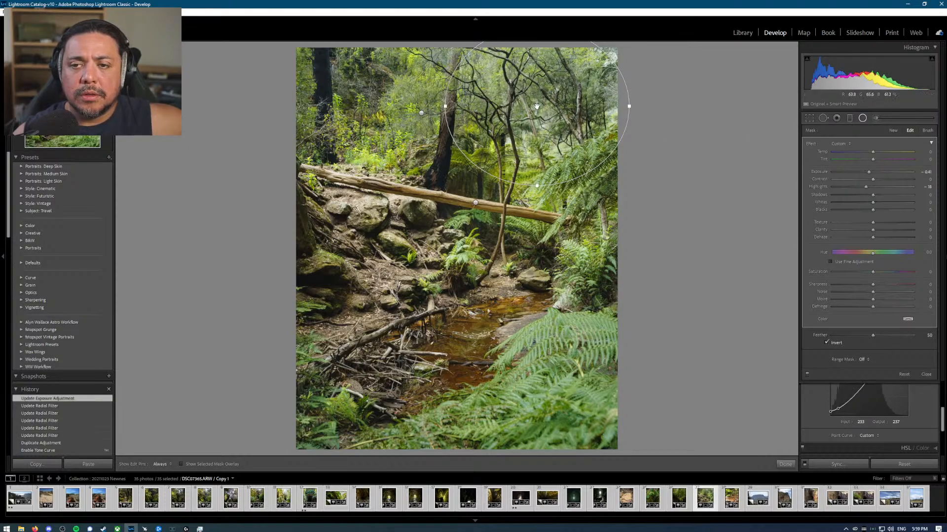
left_click_drag(537, 106, 537, 106)
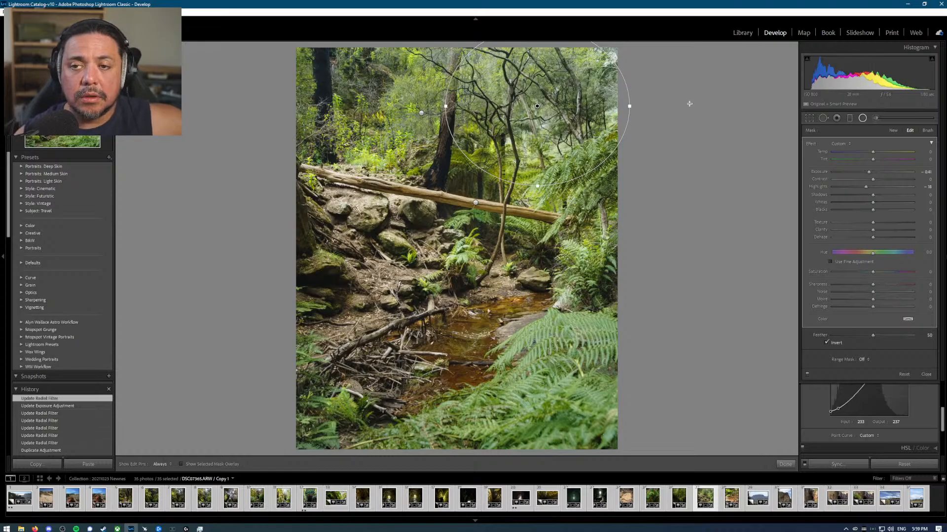
key("Delete")
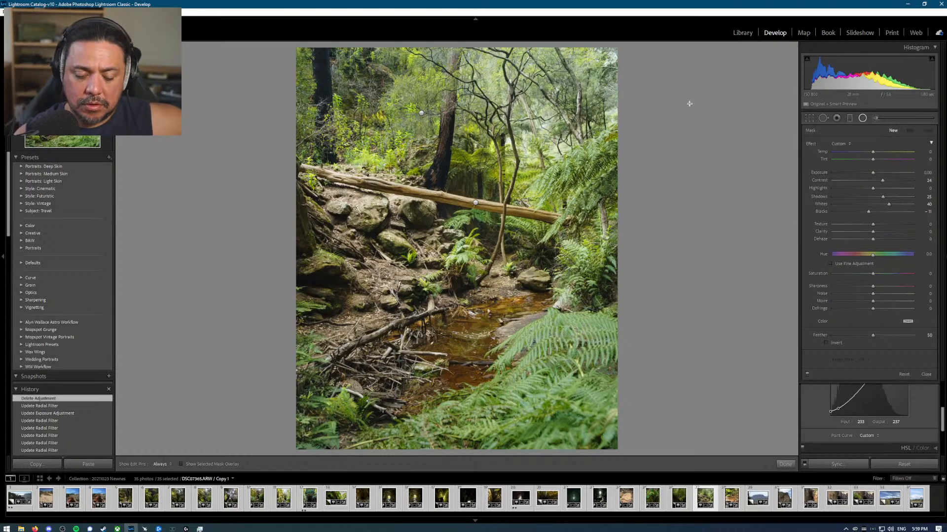
key("ctrl+z")
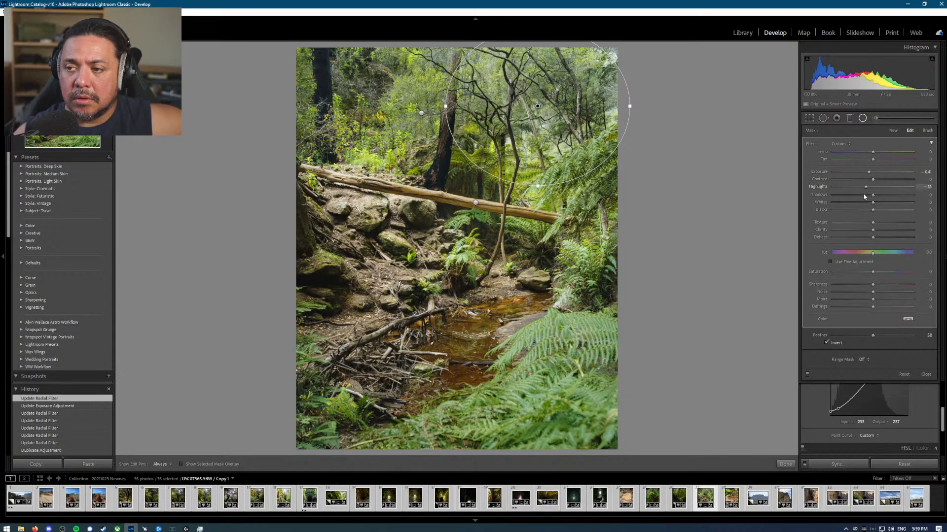
Step: Set the duplicated radial filter's exposure to -0.44 and restrict it with a luminance range mask of about 61 to 100
double_click(872, 172)
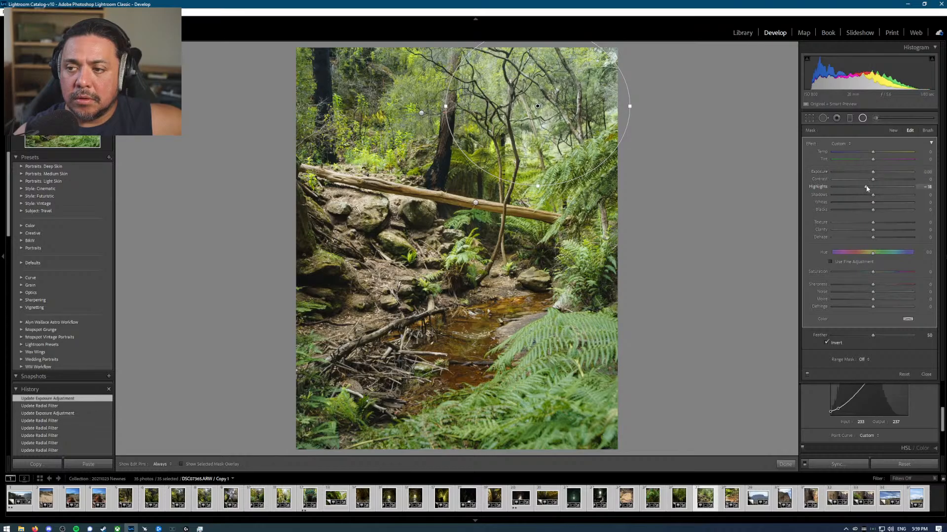
left_click_drag(874, 171, 870, 184)
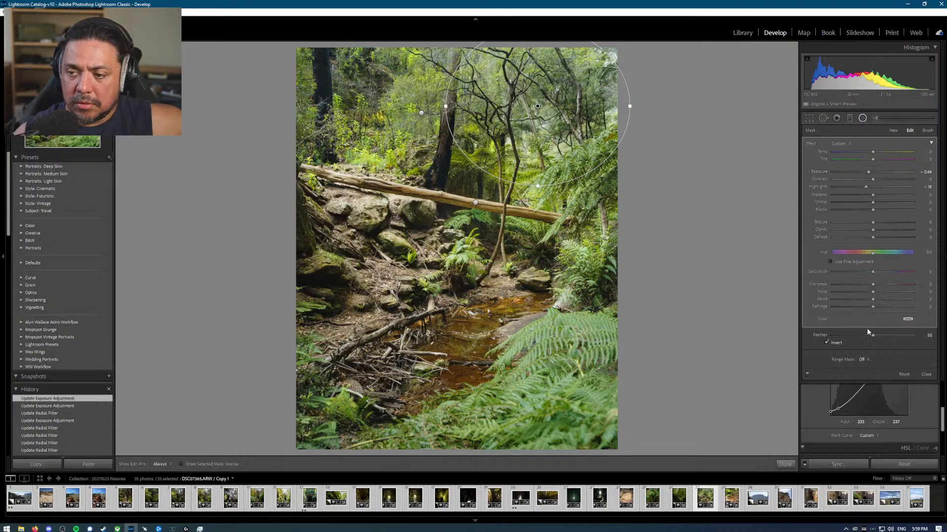
left_click(866, 360)
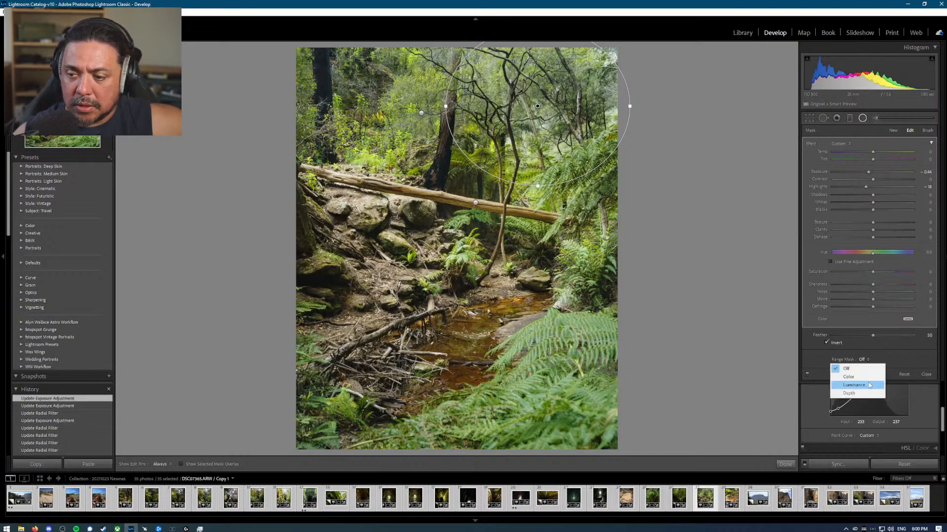
left_click(872, 383)
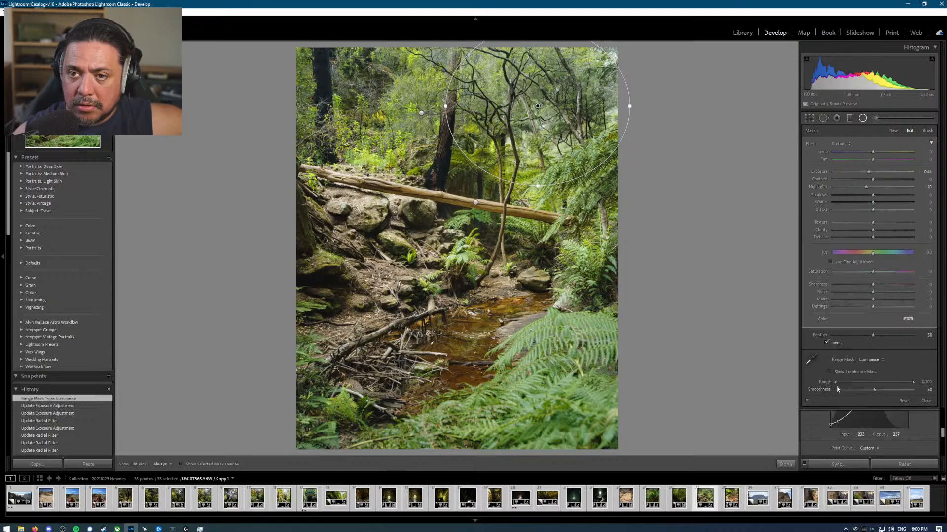
left_click_drag(834, 380, 881, 385)
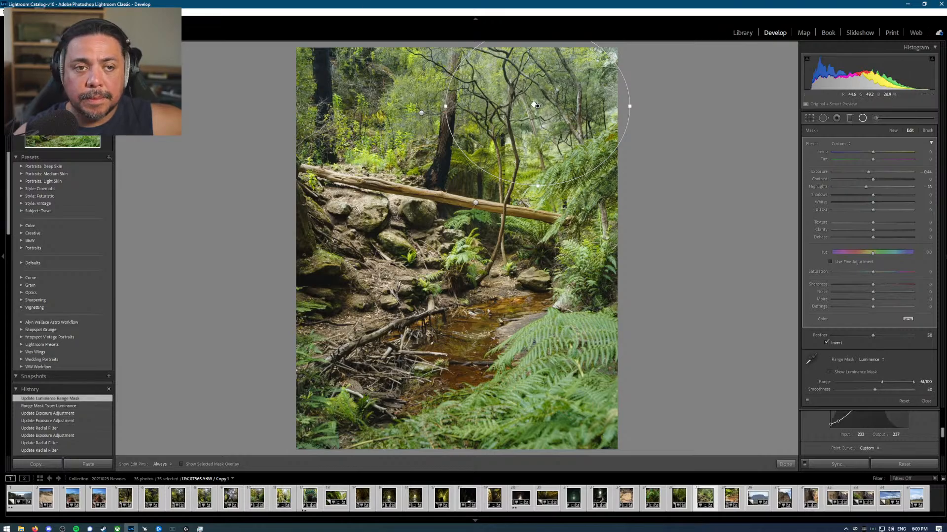
Step: Close the radial filter tool and compare the whole photo before and after the edits
key("Escape")
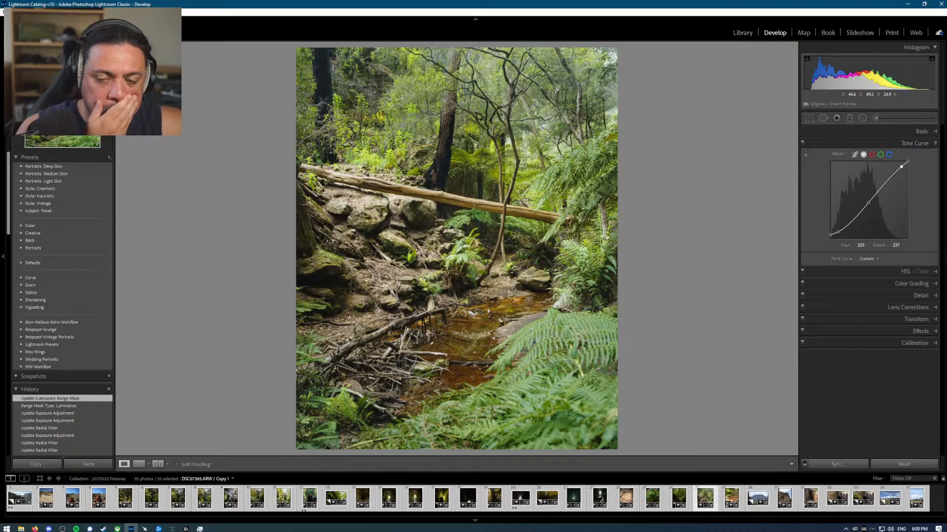
key("backslash")
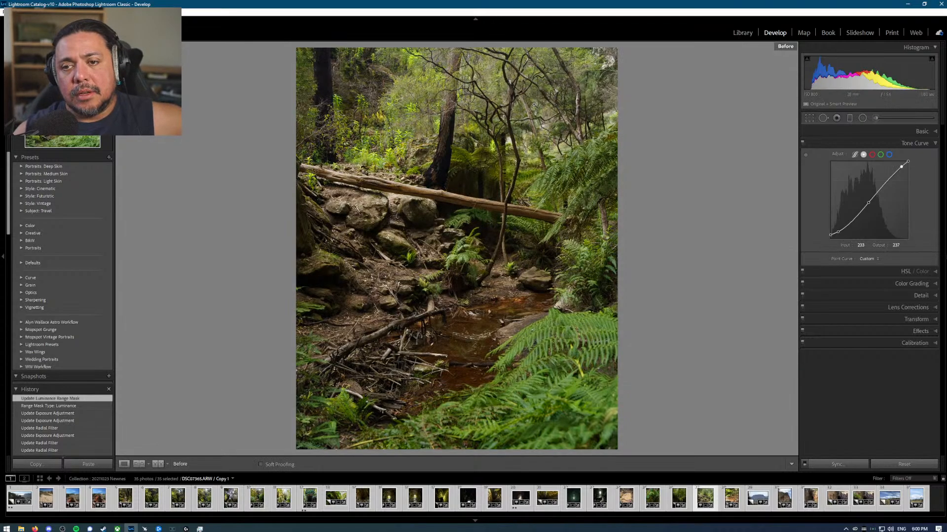
key("backslash")
key("backslash")
key("backslash")
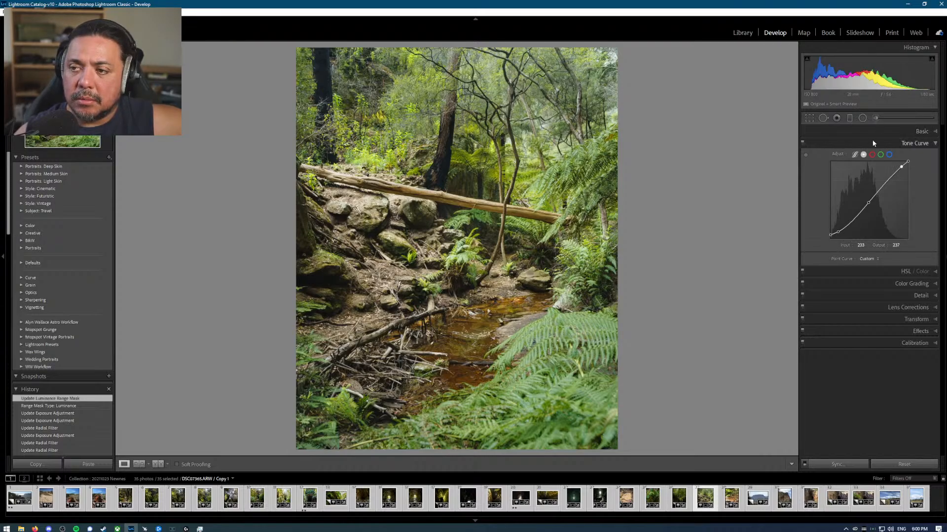
Step: Reset the adjustment brush settings, set its contrast to 17, and paint over the branches and water in the creek bed
left_click(879, 118)
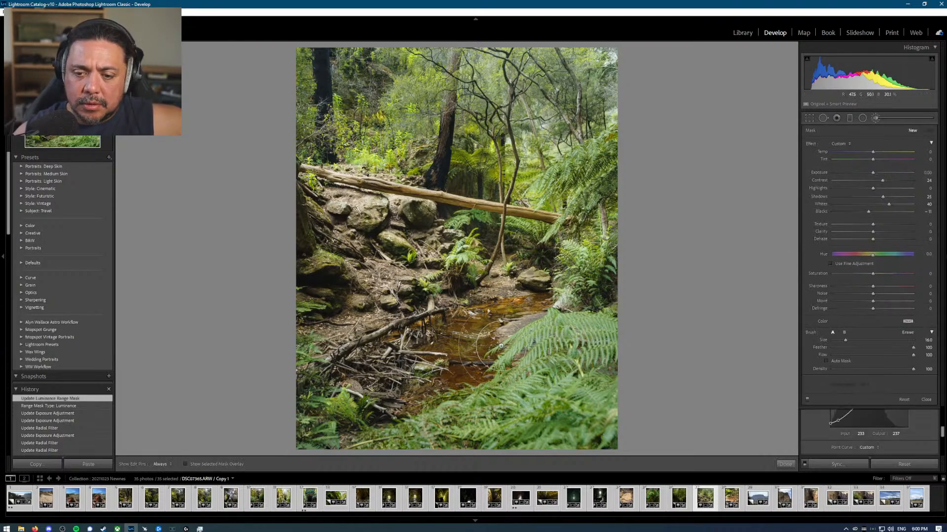
double_click(810, 144)
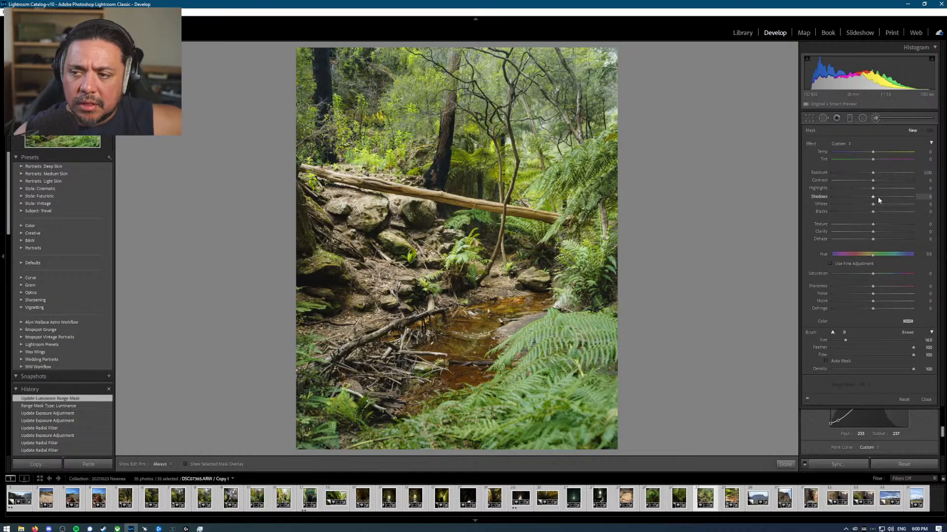
left_click_drag(877, 181, 880, 181)
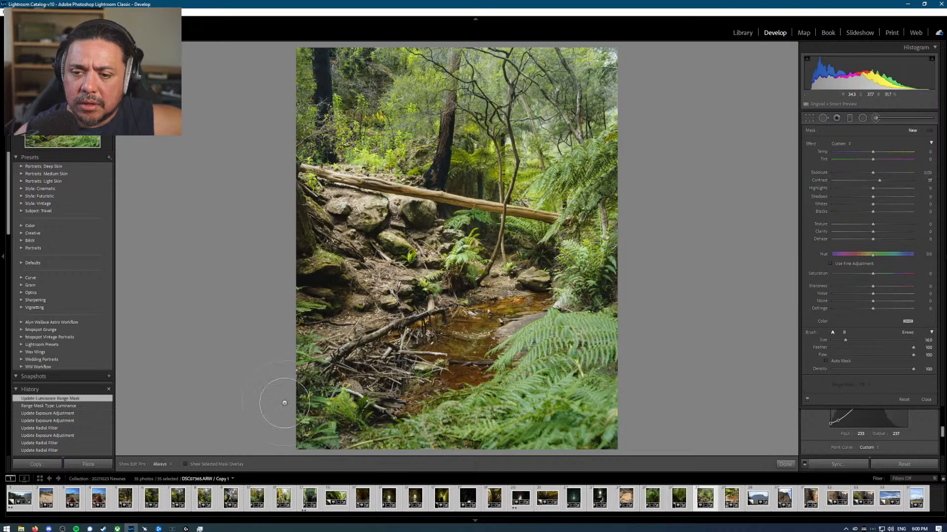
key("h")
mouse_move(447, 369)
left_mouse_down()
mouse_move(463, 364)
mouse_move(444, 343)
mouse_move(479, 312)
mouse_move(537, 305)
mouse_move(497, 320)
mouse_move(461, 353)
mouse_move(437, 345)
mouse_move(473, 356)
mouse_move(454, 345)
mouse_move(479, 321)
mouse_move(523, 311)
mouse_move(432, 343)
mouse_move(459, 362)
left_mouse_up()
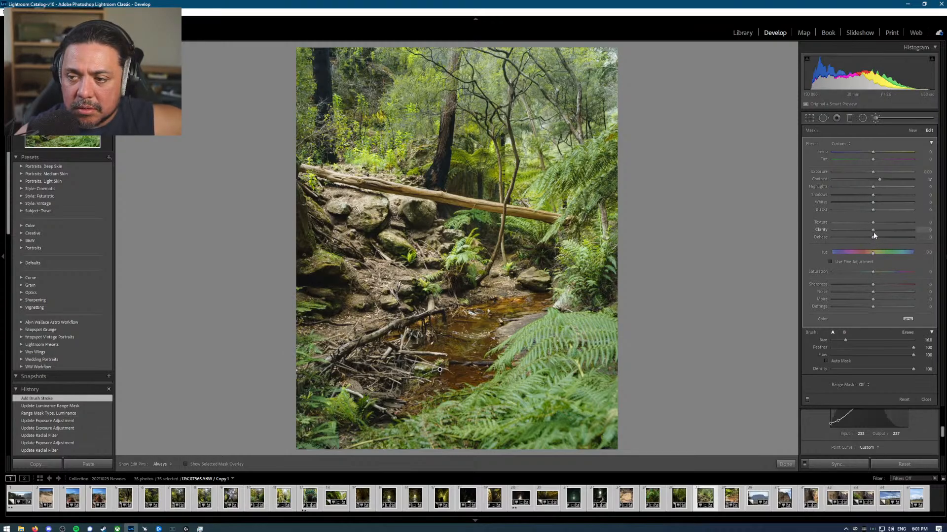
Step: Set the creek bed brush adjustment's clarity to -10 and its saturation to about 12
left_click_drag(871, 230, 867, 231)
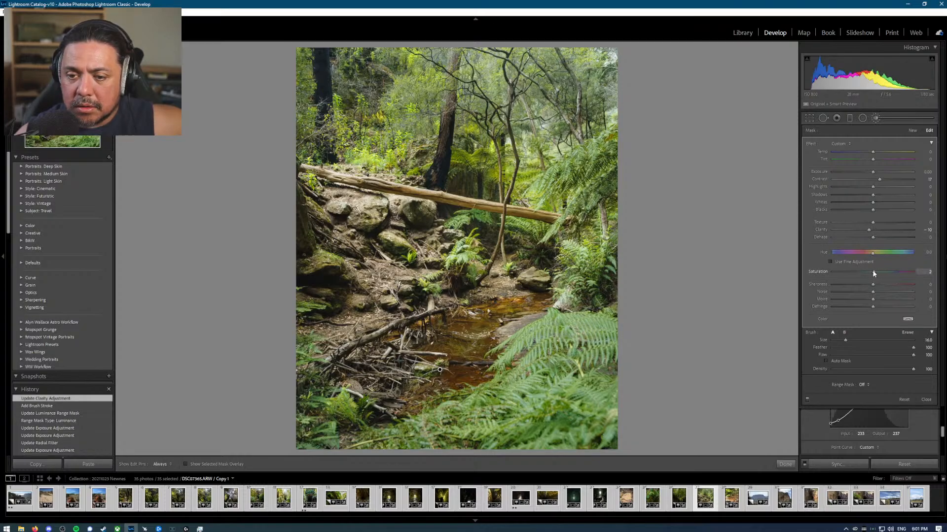
mouse_move(886, 272)
left_mouse_down()
mouse_move(841, 265)
mouse_move(888, 259)
left_mouse_up()
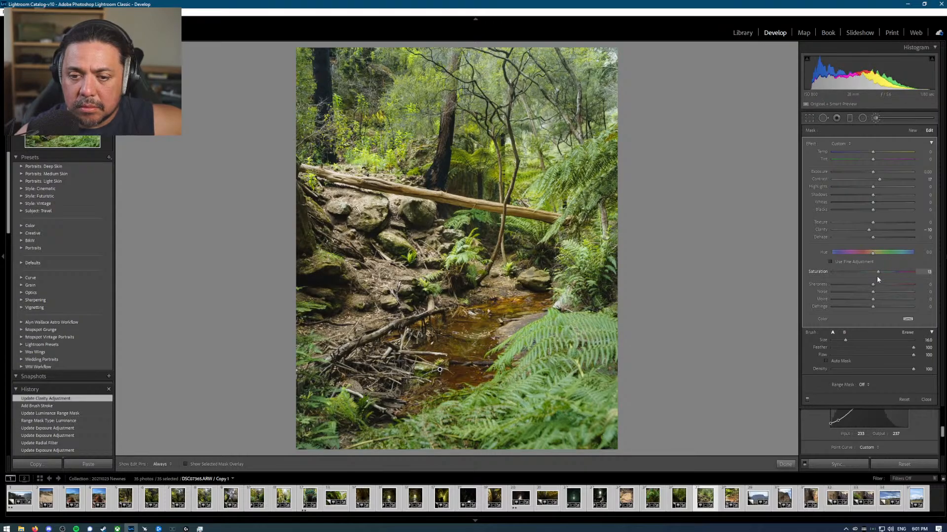
left_click_drag(876, 276, 876, 277)
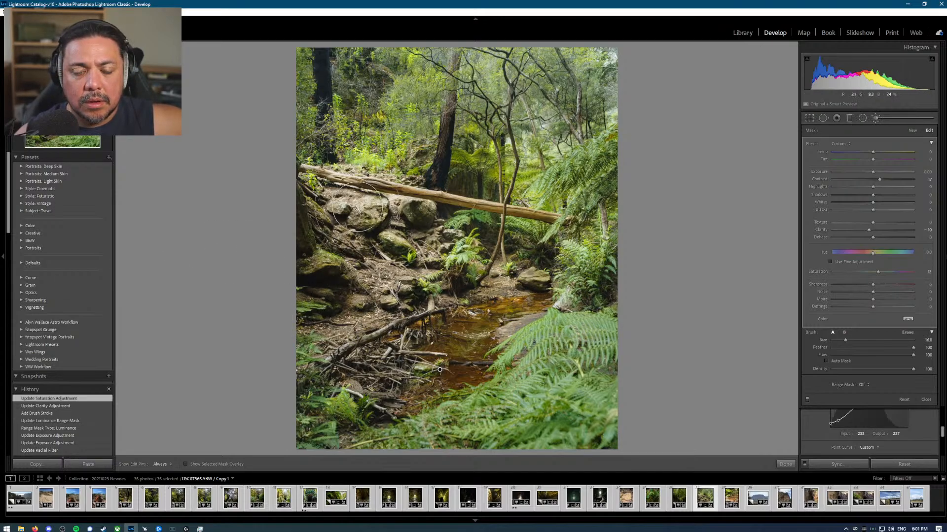
Step: Close the adjustment brush and compare the creek photo before and after the edits
key("k")
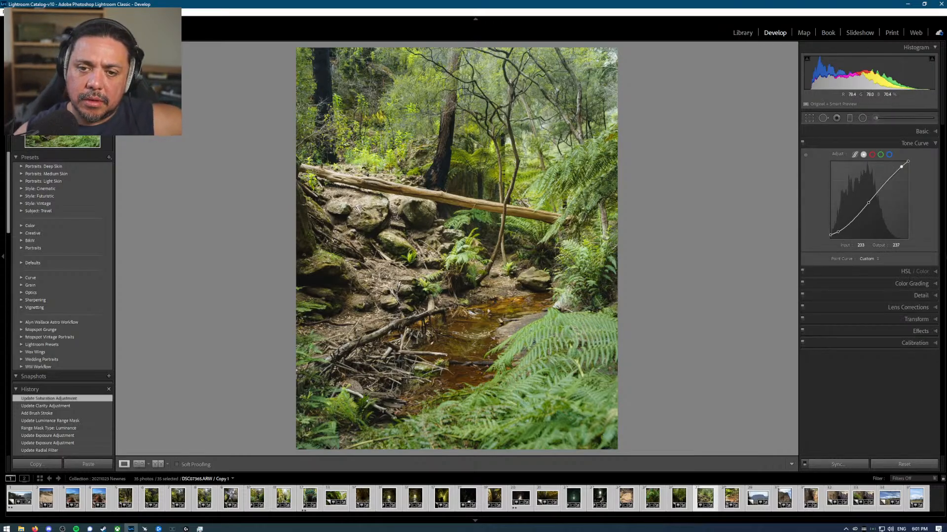
key("backslash")
key("backslash")
key("backslash")
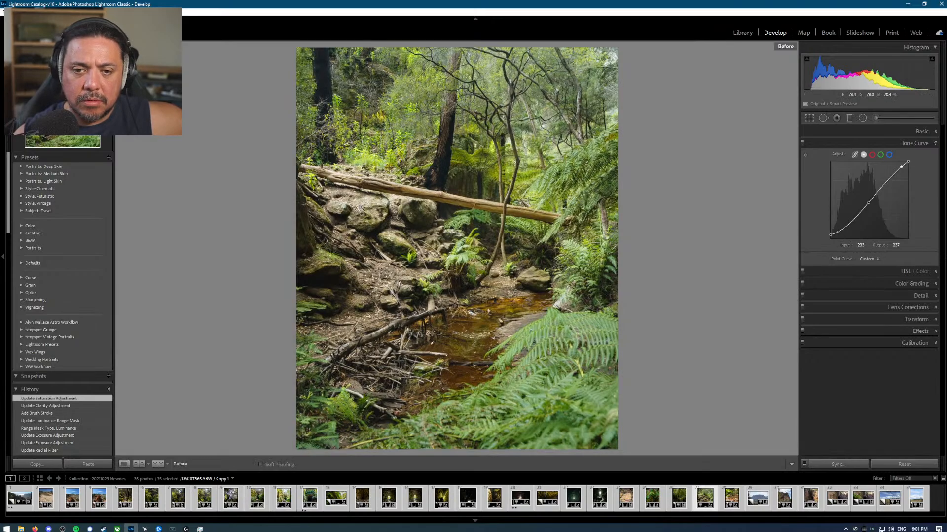
key("backslash")
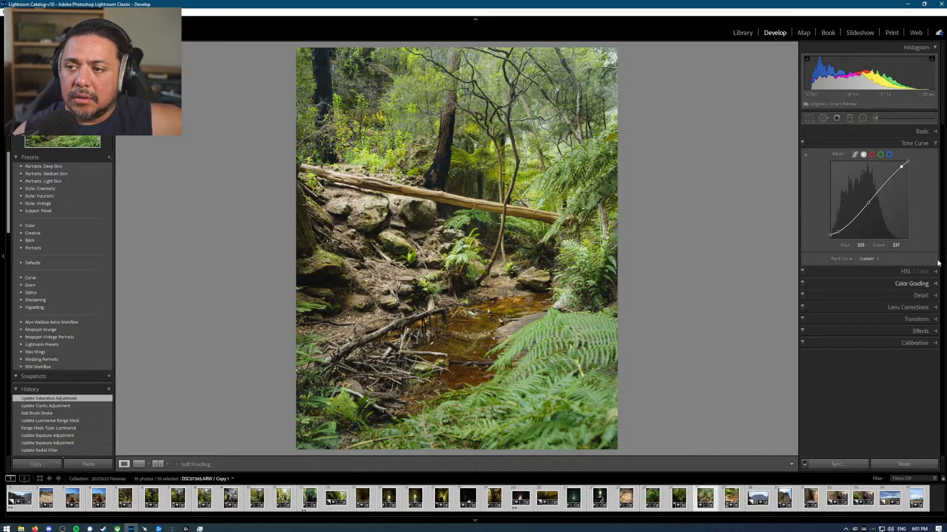
Step: Add a radial filter over the rocks below the fallen log, reset its contrast, set exposure to -0.67 and invert the mask
left_click(863, 119)
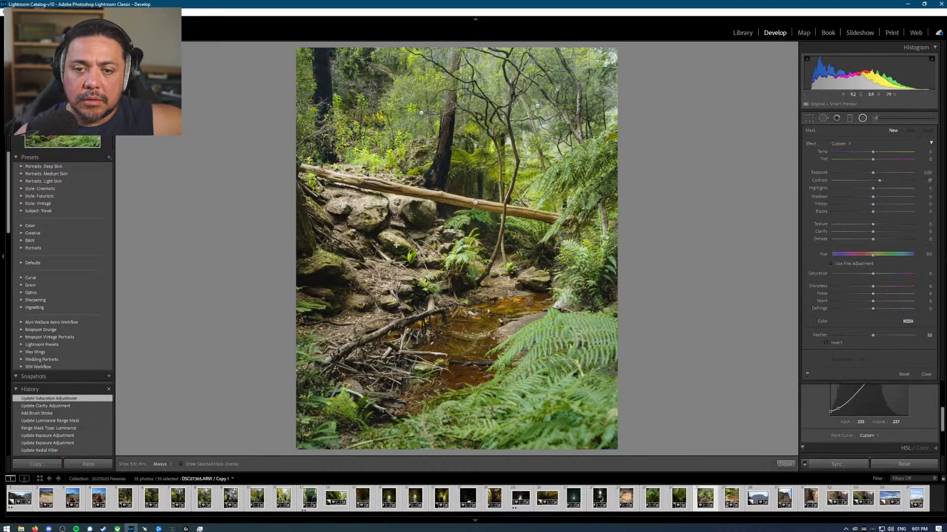
left_click_drag(373, 216, 461, 302)
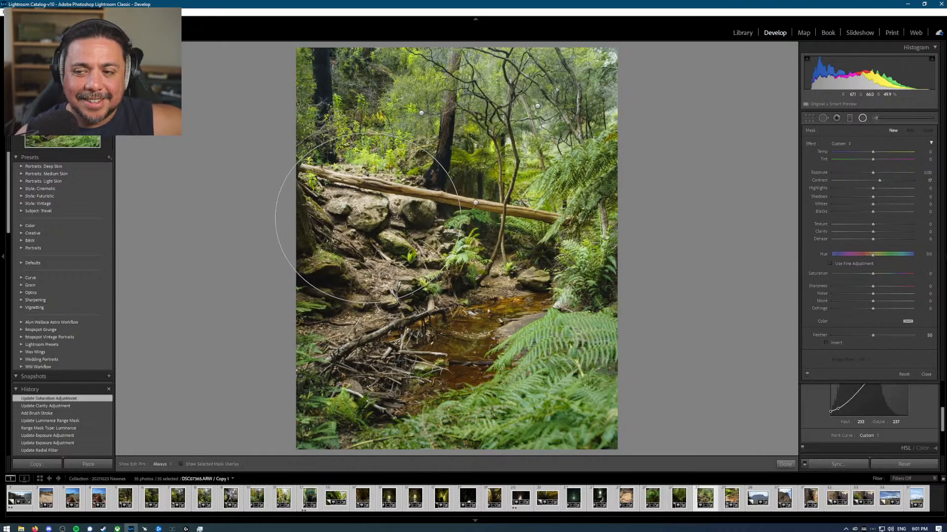
double_click(824, 178)
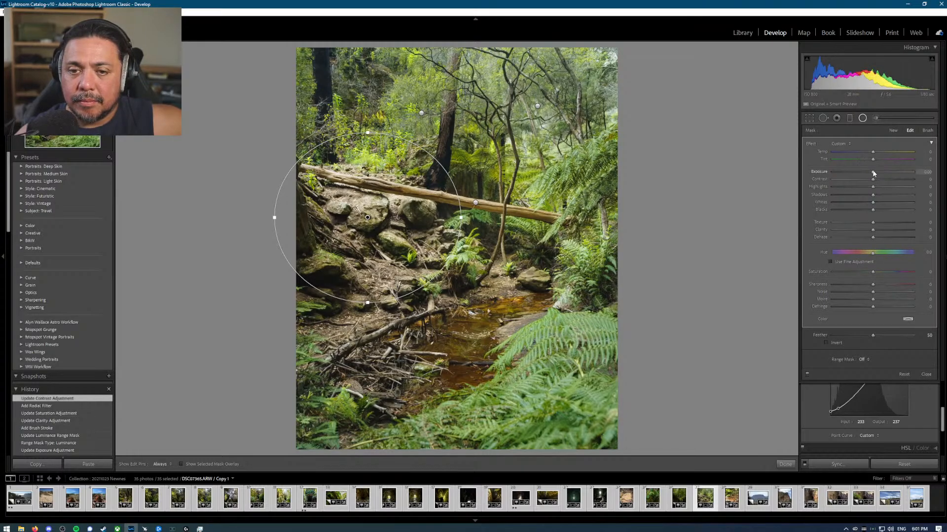
left_click_drag(874, 173, 866, 170)
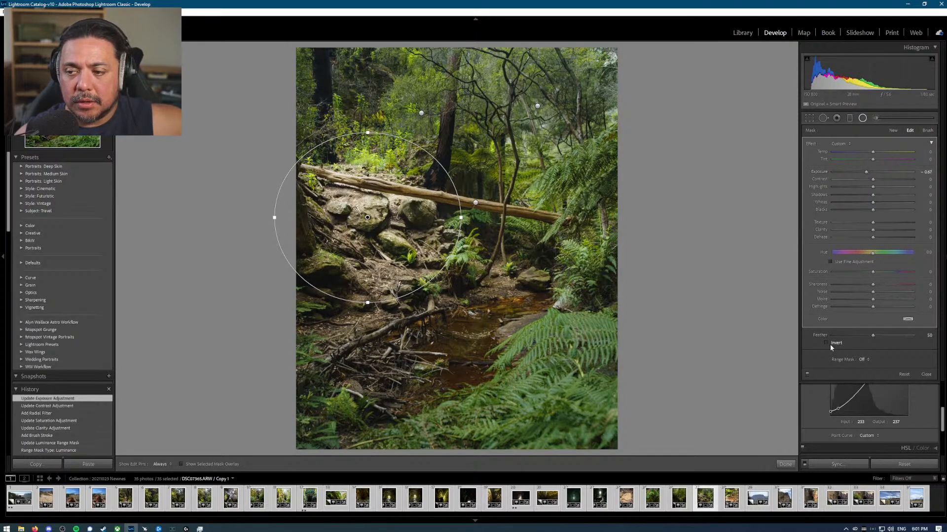
left_click(828, 344)
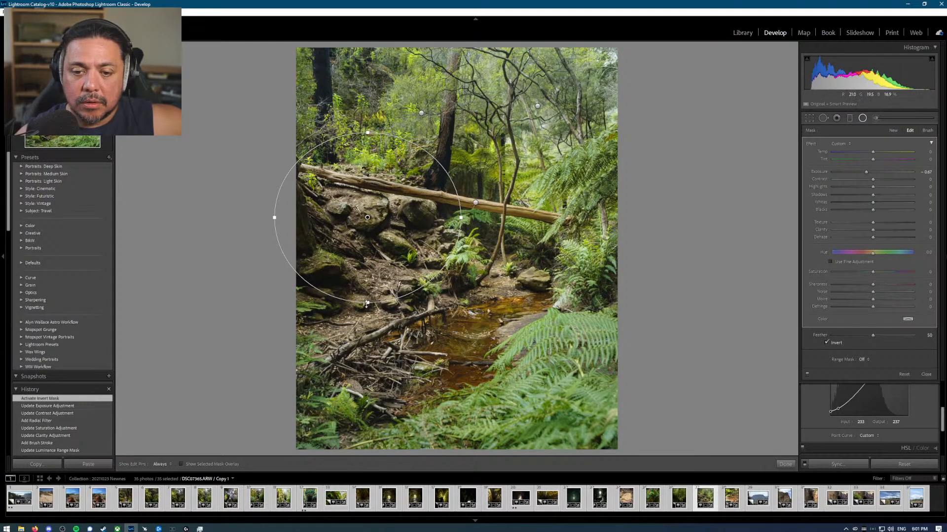
Step: Enlarge the rock radial filter and shift it down over the bank, with shadows at 56 and highlights at -40
left_click_drag(368, 304, 369, 336)
left_click_drag(368, 218, 357, 242)
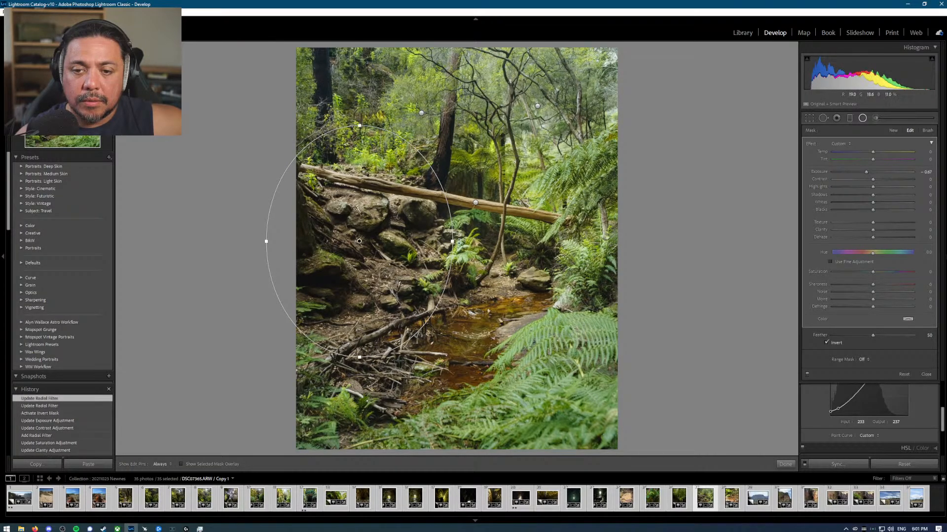
left_click_drag(454, 241, 455, 241)
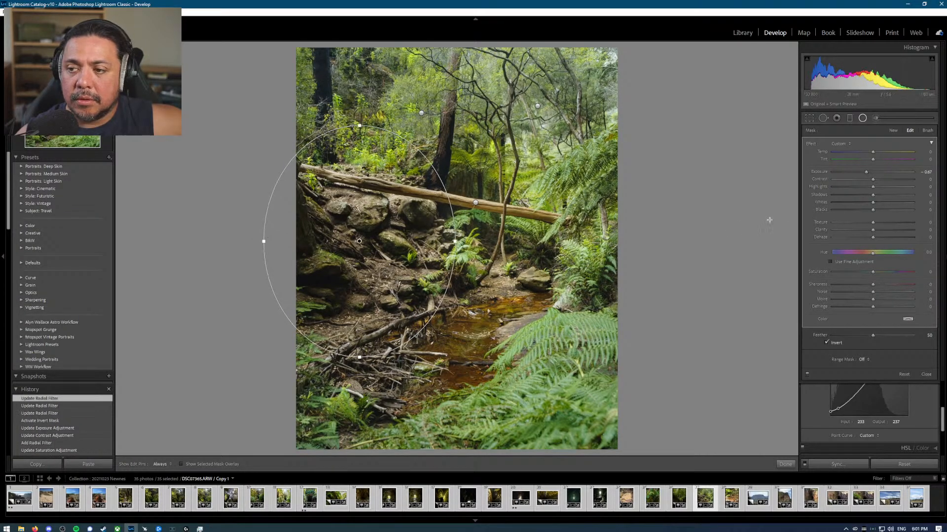
mouse_move(872, 196)
left_mouse_down()
mouse_move(901, 198)
mouse_move(818, 215)
mouse_move(903, 214)
mouse_move(856, 192)
left_mouse_up()
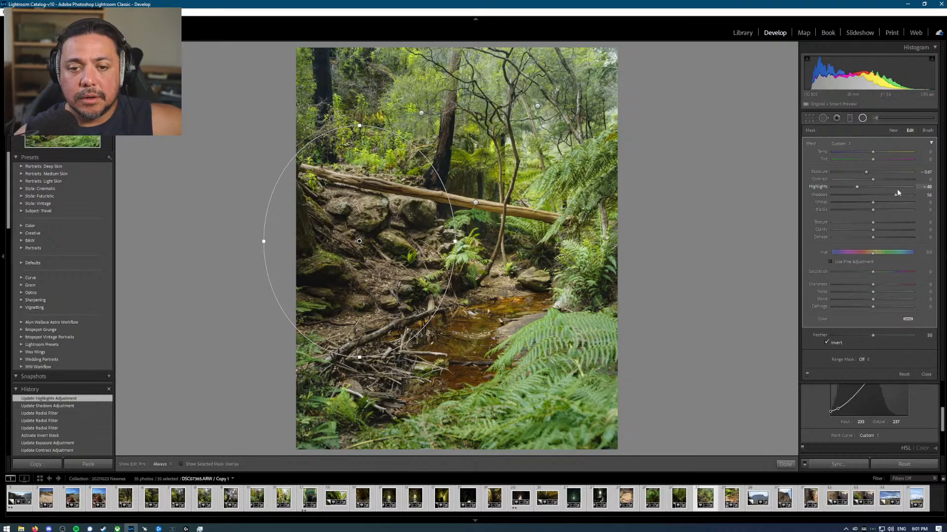
Step: Close the radial filter tool, compare the creek photo before and after, and rate it two stars
key("shift+m")
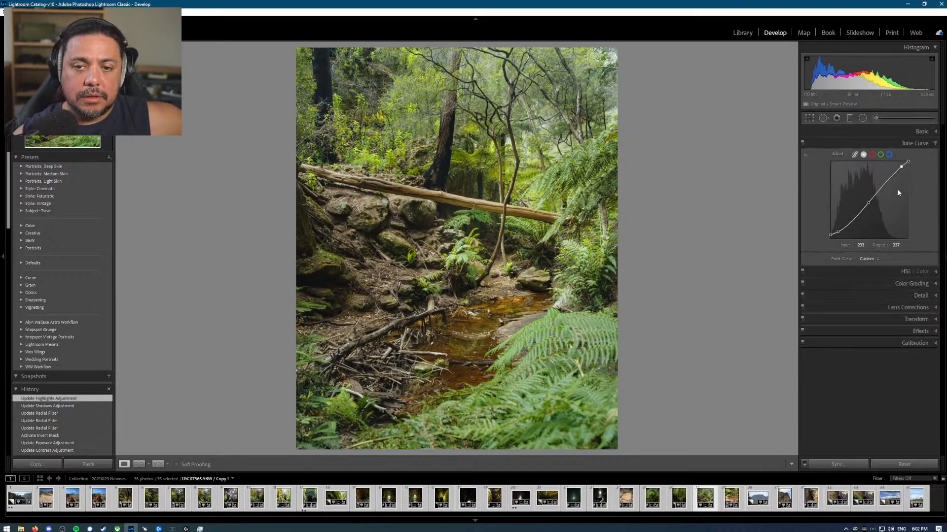
key("backslash")
key("backslash")
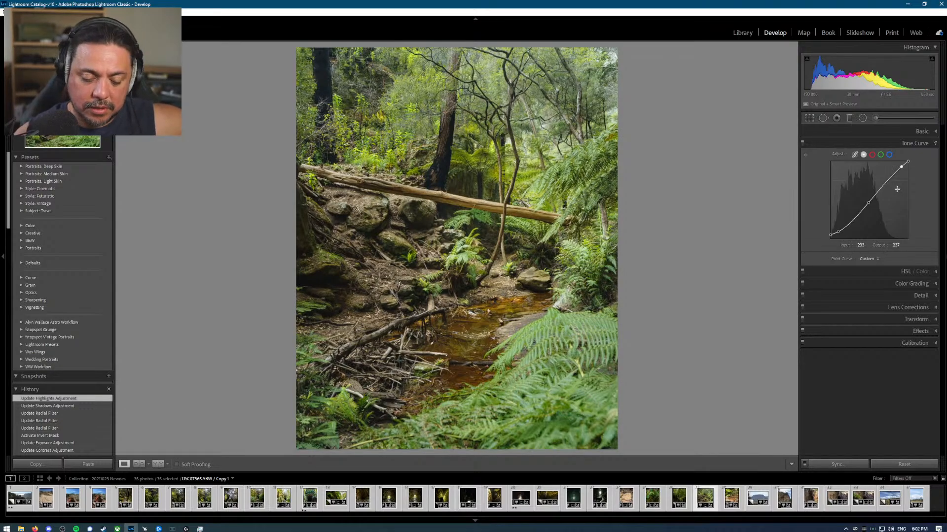
key("2")
Step: Browse the Newnes collection in the grid and open photo 30, the sandstone cliff, for developing with the crop tool
key("g")
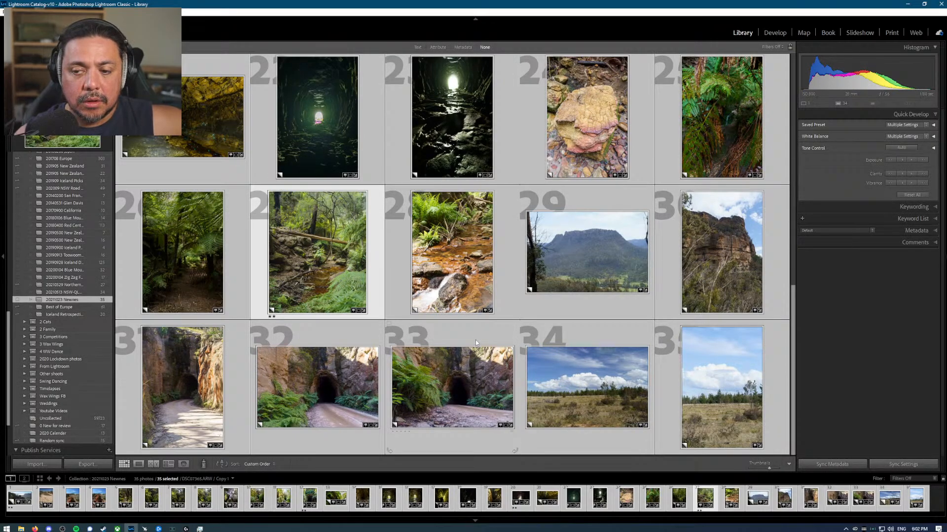
scroll(470, 356, "up", 3)
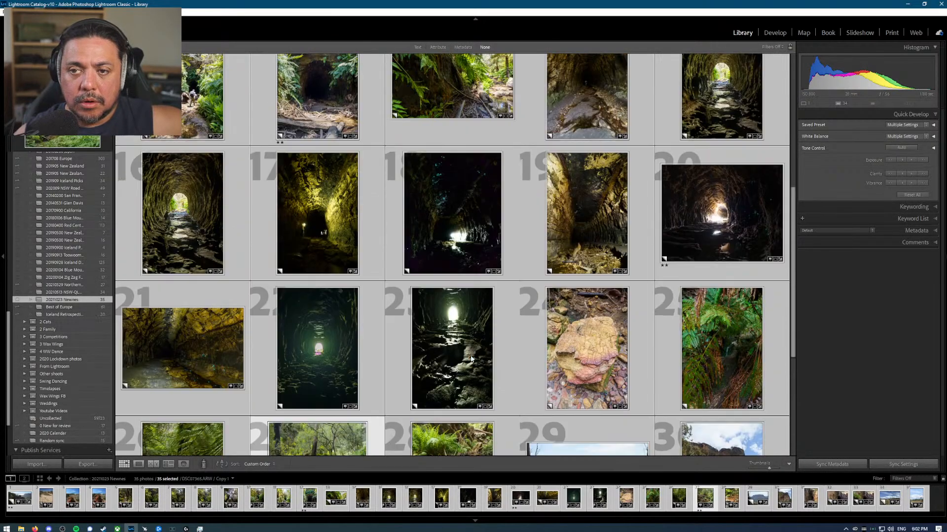
scroll(471, 359, "up", 3)
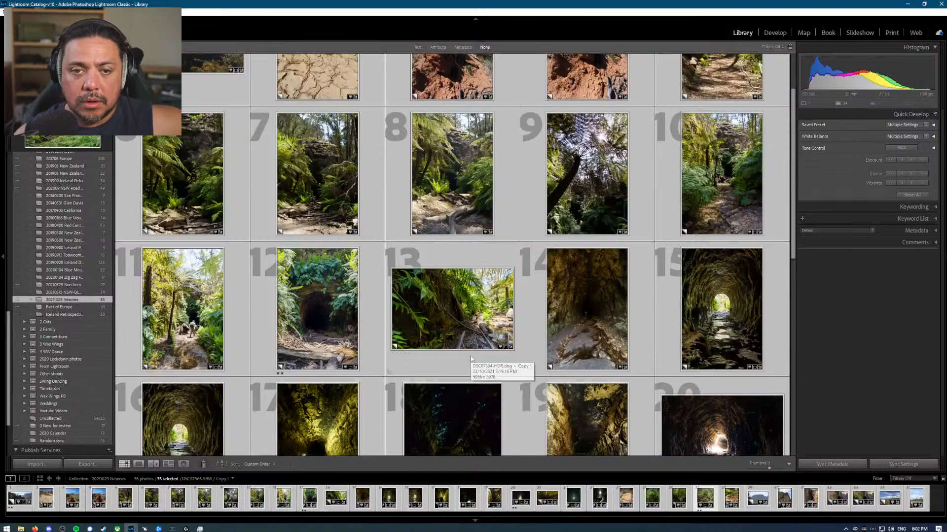
scroll(471, 359, "up", 1)
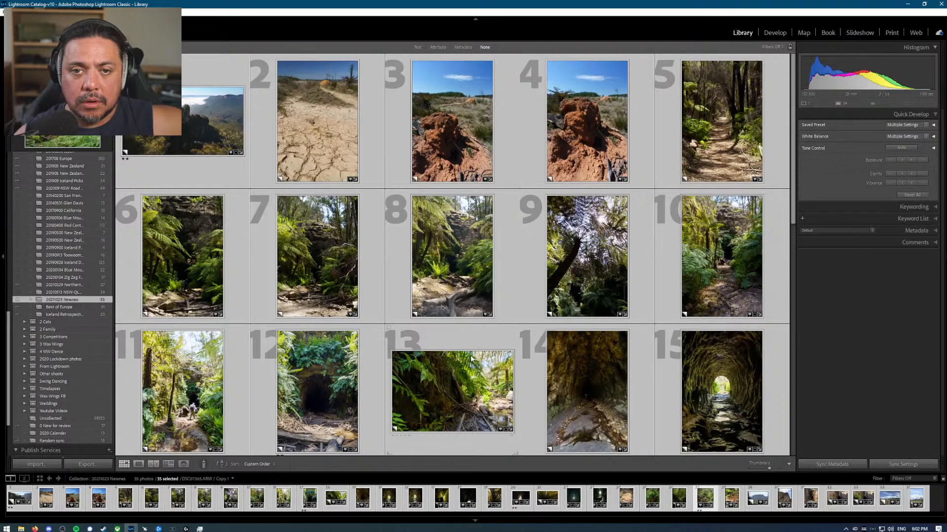
scroll(471, 359, "down", 6)
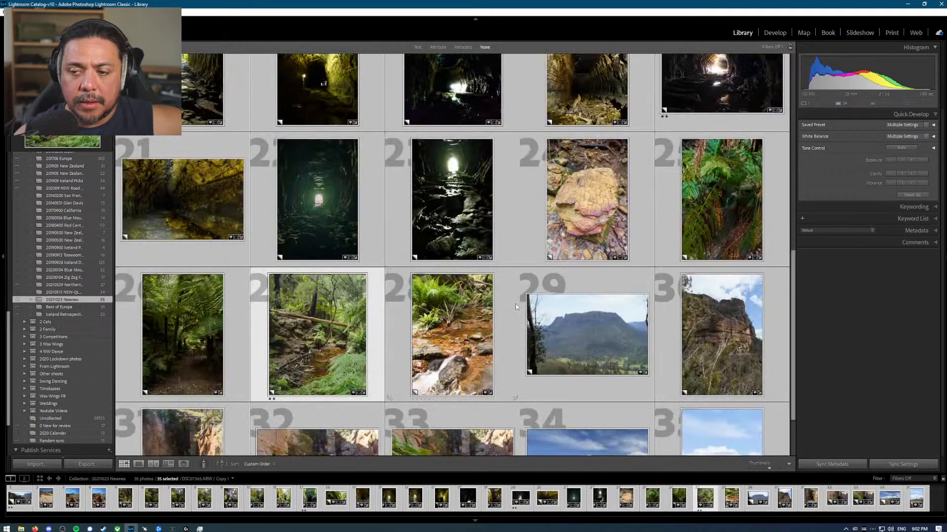
double_click(740, 358)
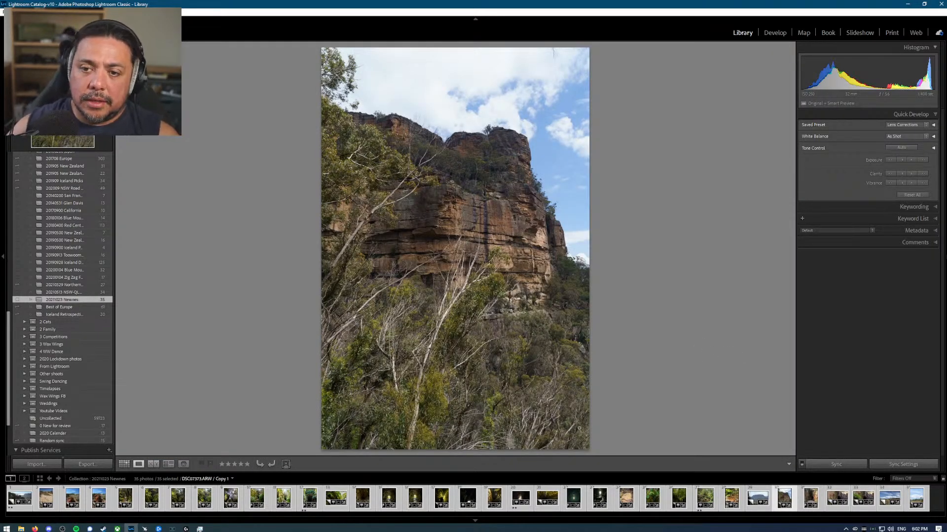
key("d")
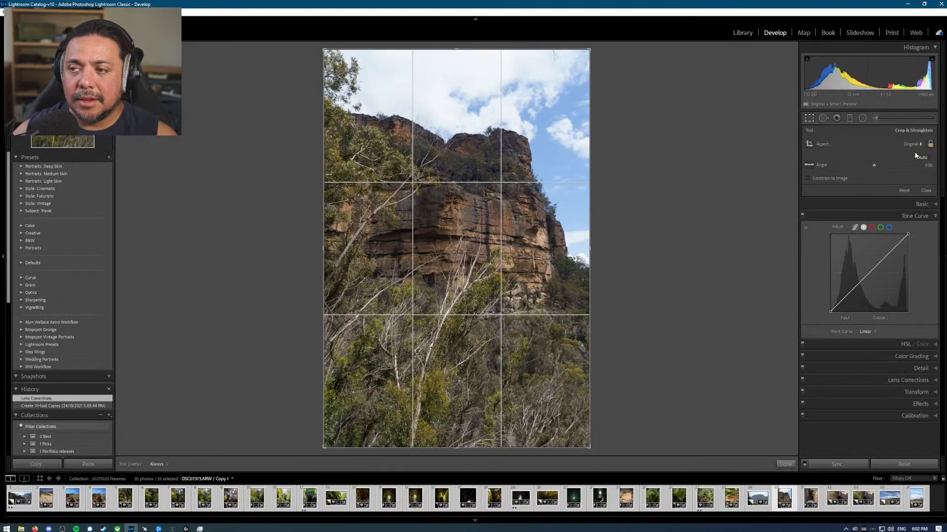
Step: Crop the cliff photo to a 4 x 5 / 8 x 10 aspect ratio and rotate it by 0.89 degrees
left_click(915, 144)
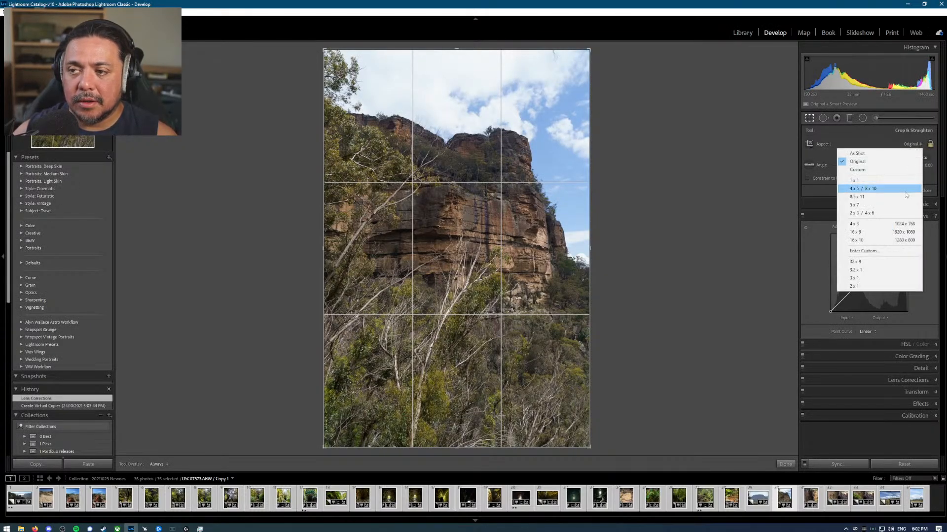
left_click(905, 196)
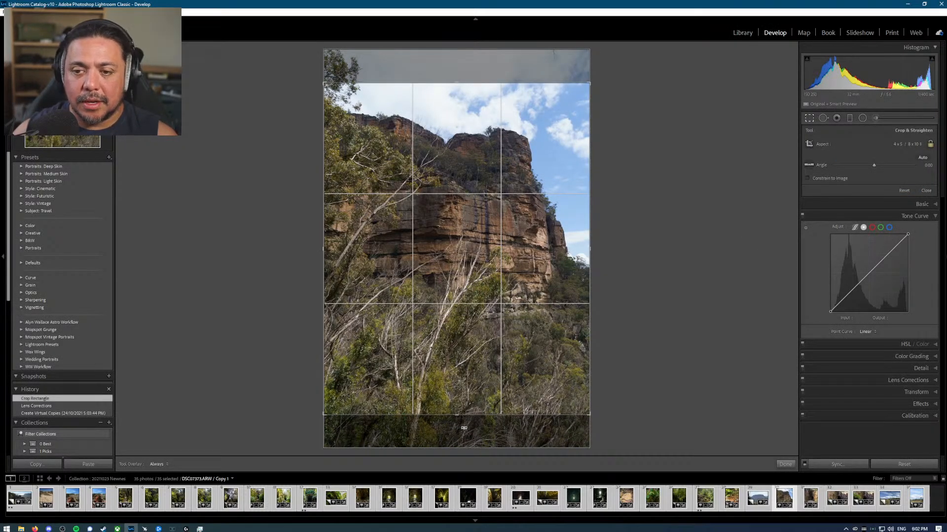
left_click_drag(463, 428, 461, 428)
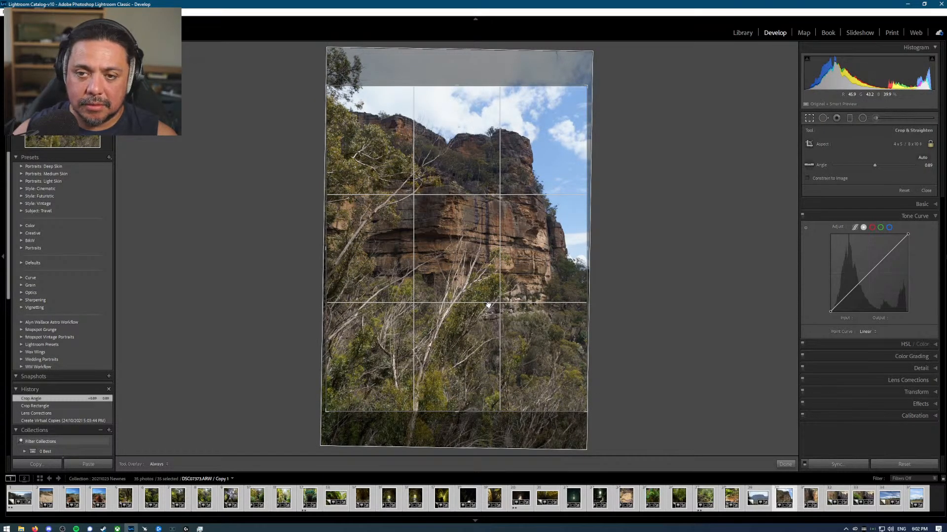
key("Return")
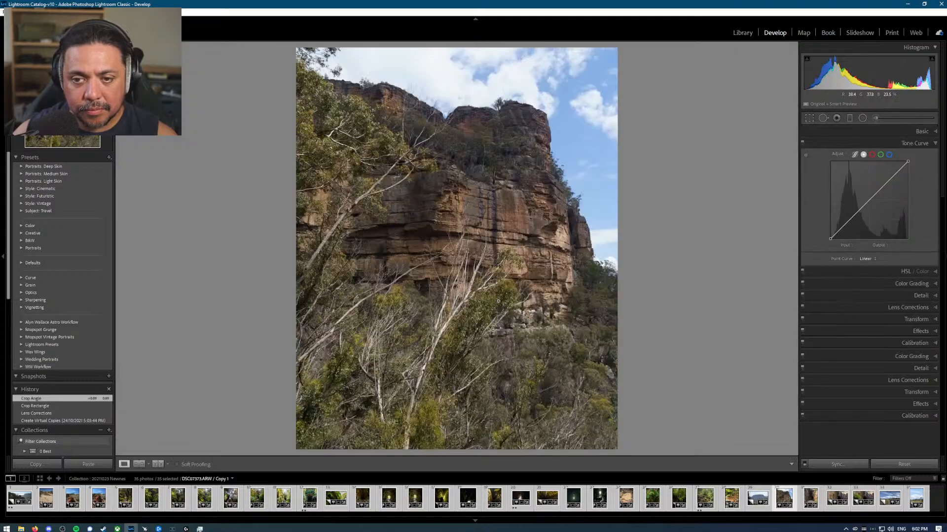
Step: Rotate the cliff photo's crop further to an angle of 2.18 degrees and check the framing
key("r")
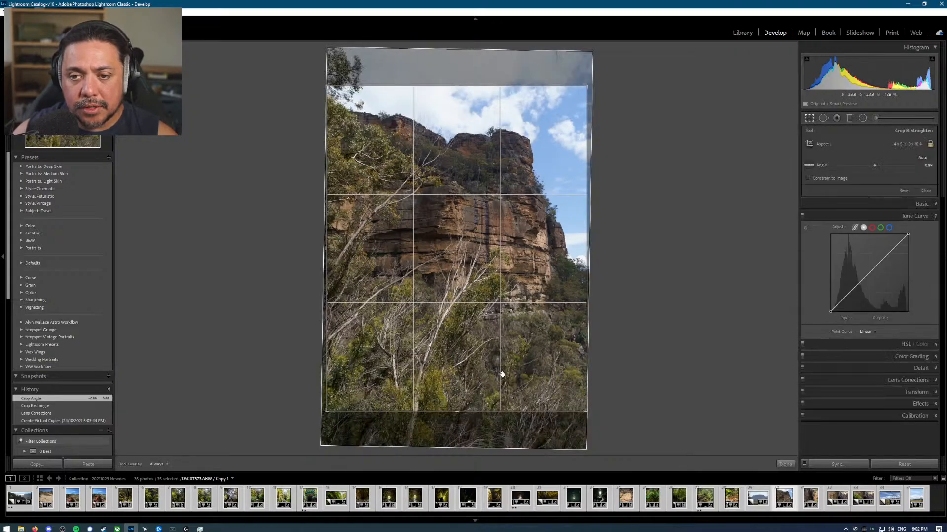
left_click_drag(486, 437, 480, 434)
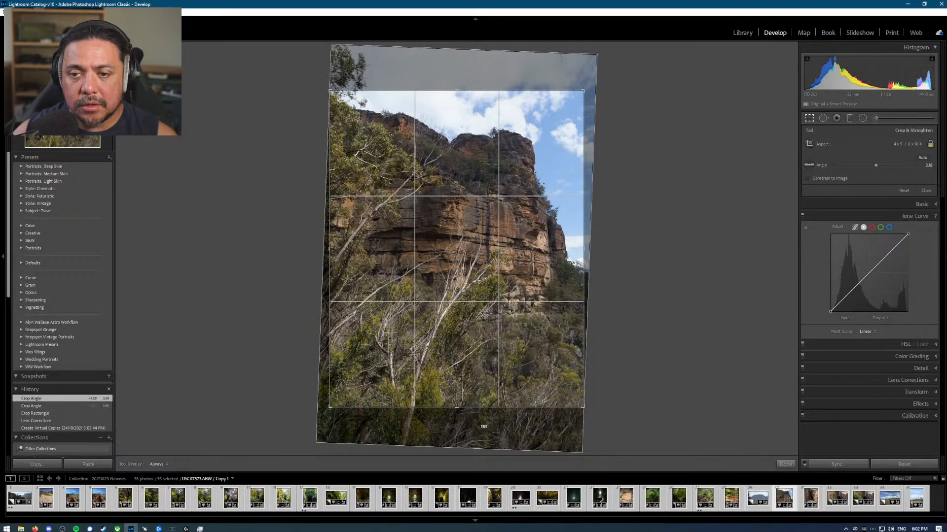
key("Return")
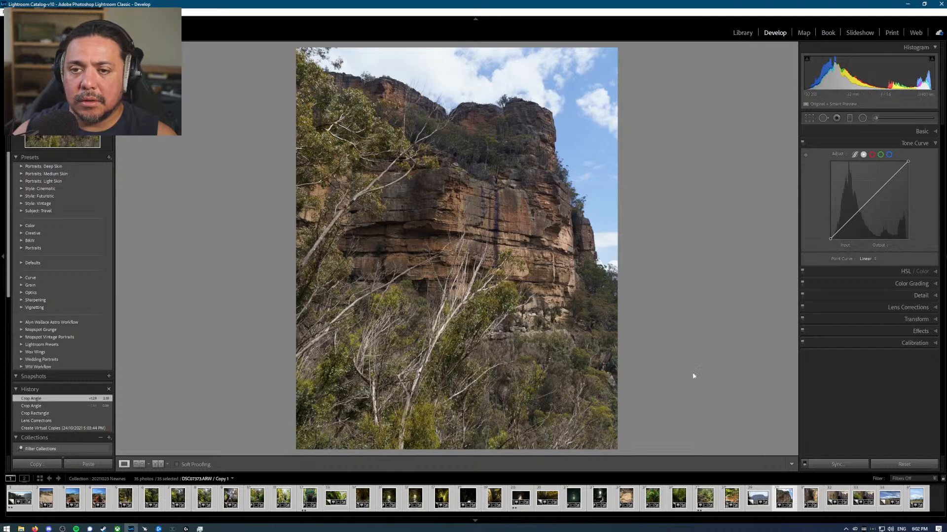
key("r")
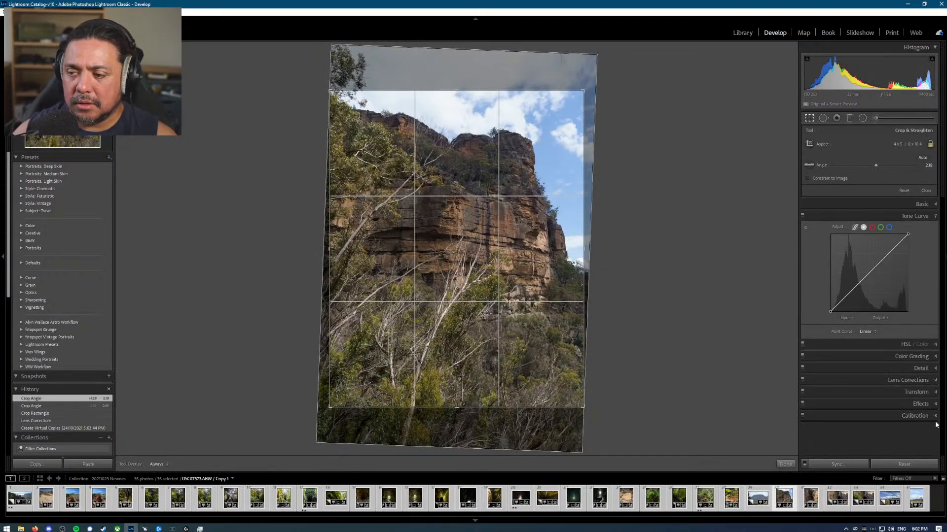
key("r")
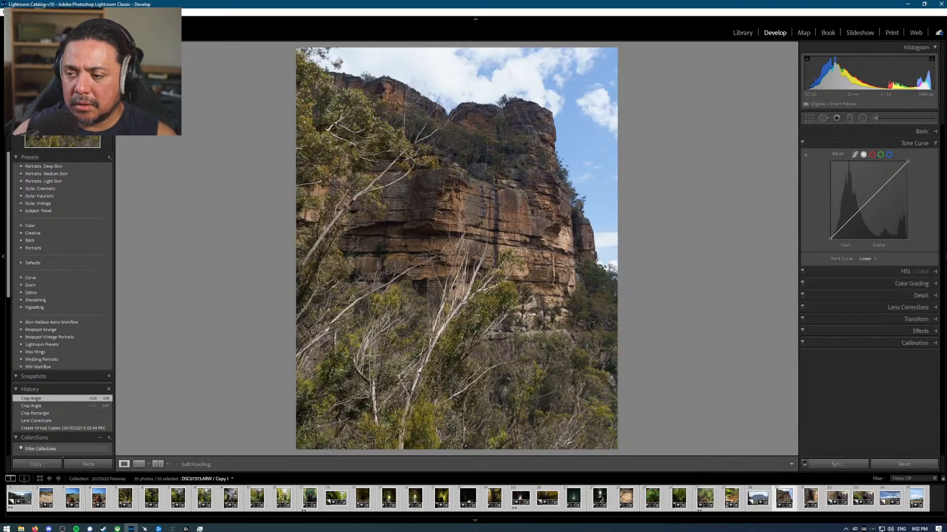
Step: Correct the cliff photo's vertical perspective to -19 and constrain the crop to the transformed image
left_click(916, 319)
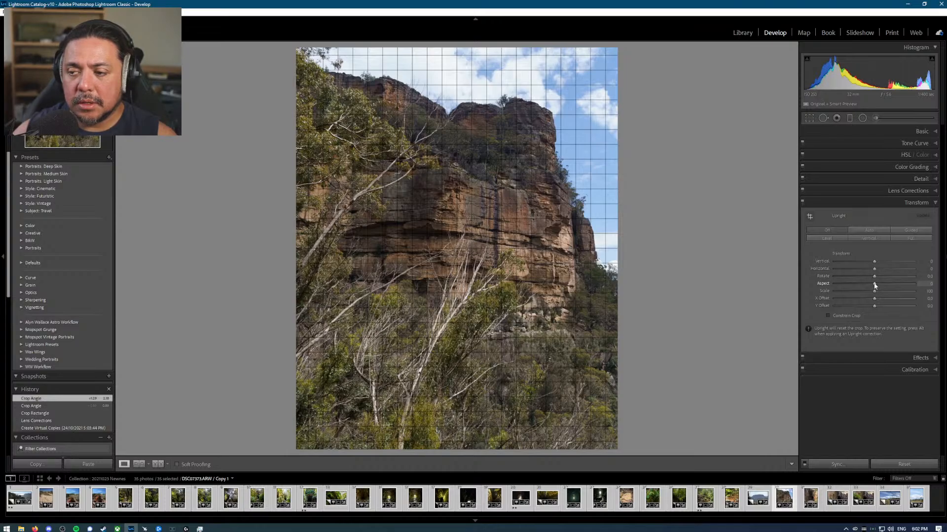
left_click_drag(874, 285, 882, 286)
key("ctrl+z")
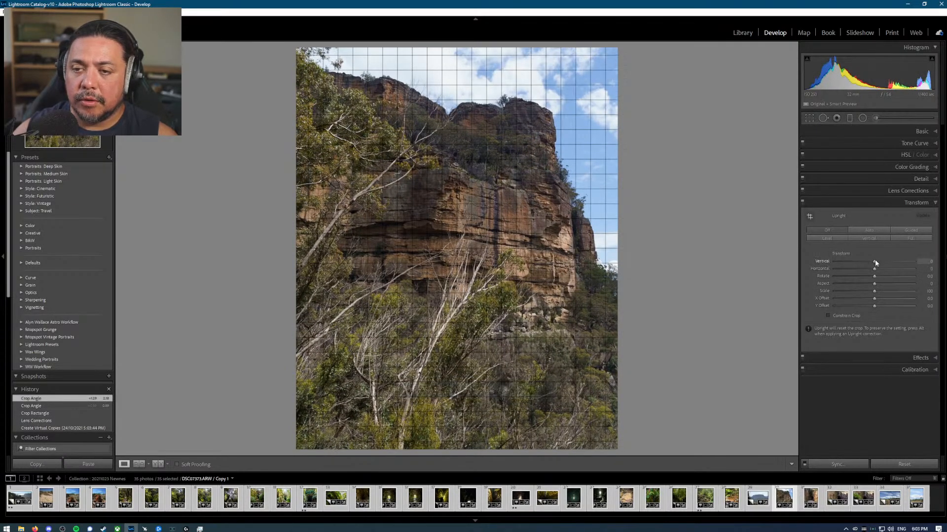
left_click_drag(875, 262, 861, 262)
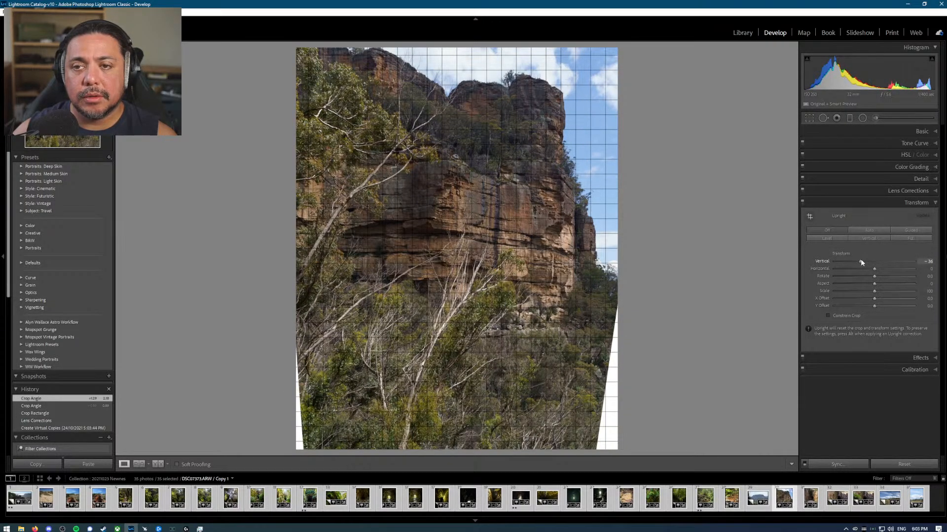
left_click_drag(861, 263, 868, 262)
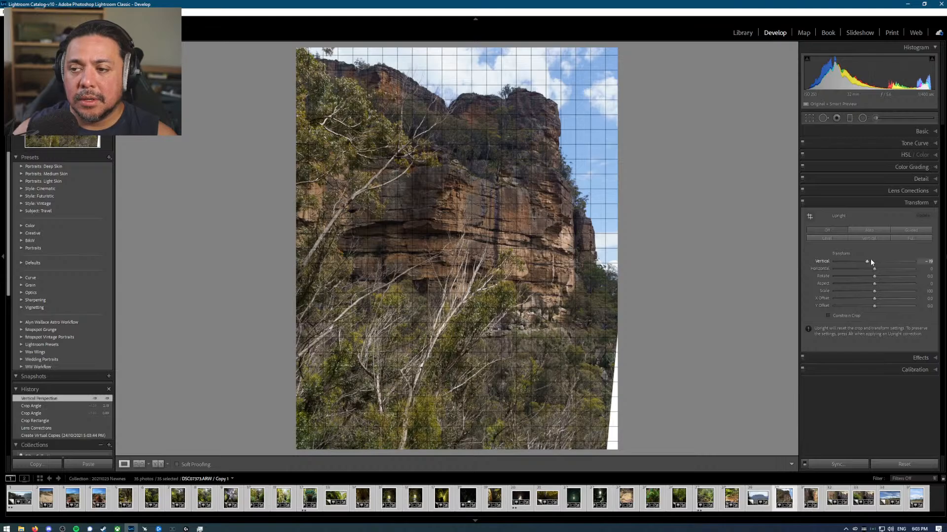
left_click(840, 316)
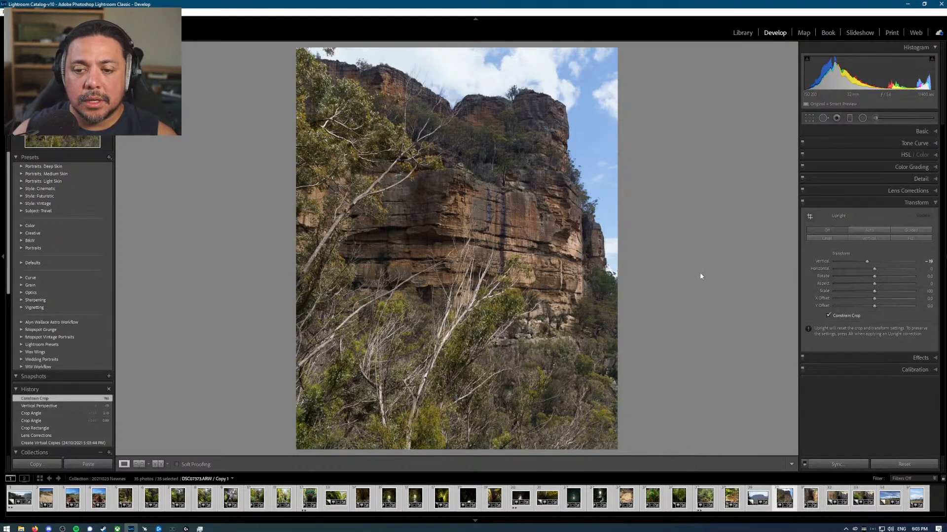
Step: Shift the cliff photo slightly downward within its crop frame and raise its overall exposure to about +0.6
key("r")
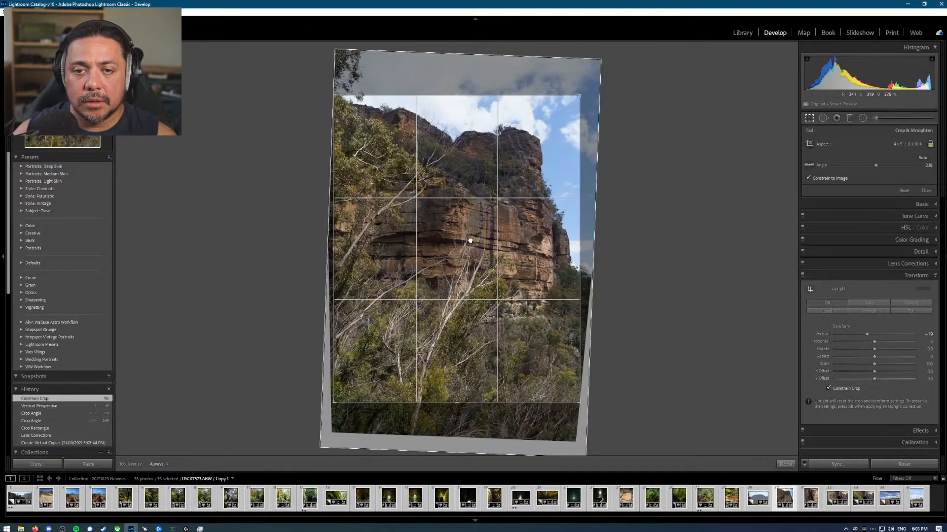
left_click_drag(470, 241, 474, 247)
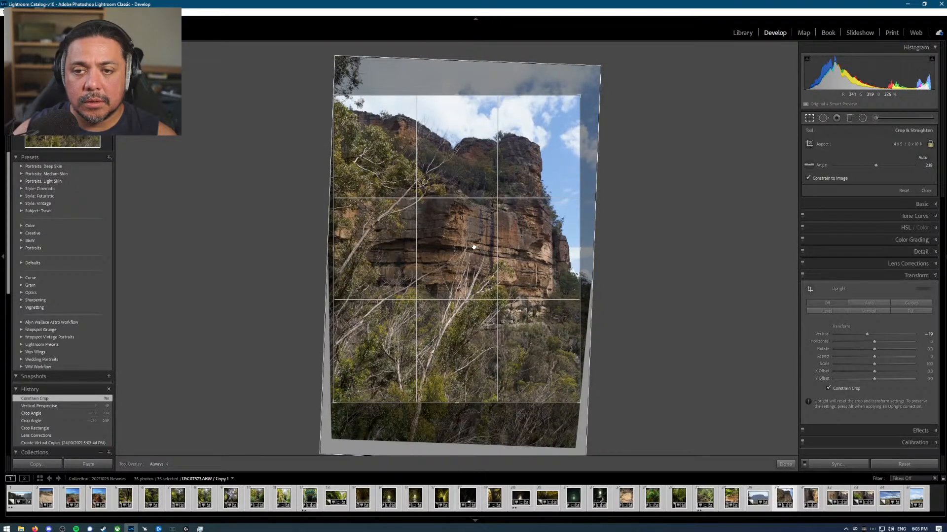
key("r")
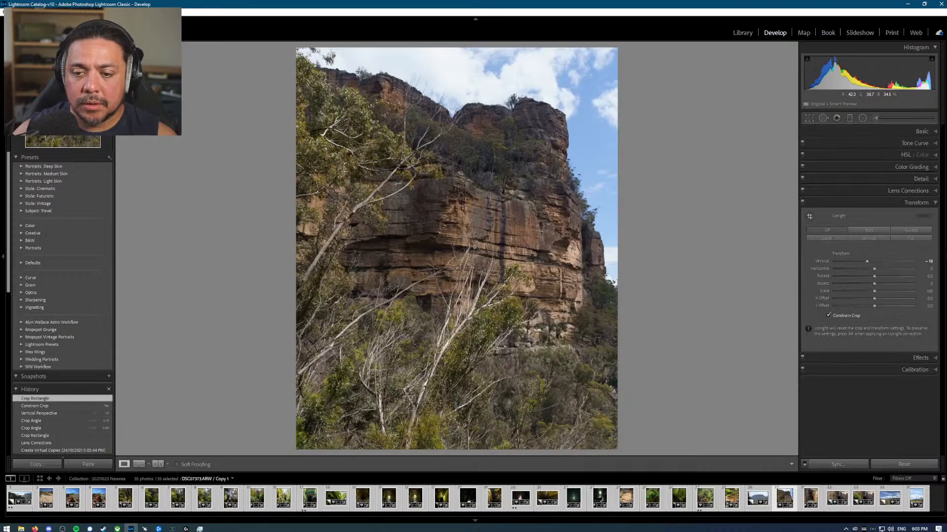
left_click(924, 131)
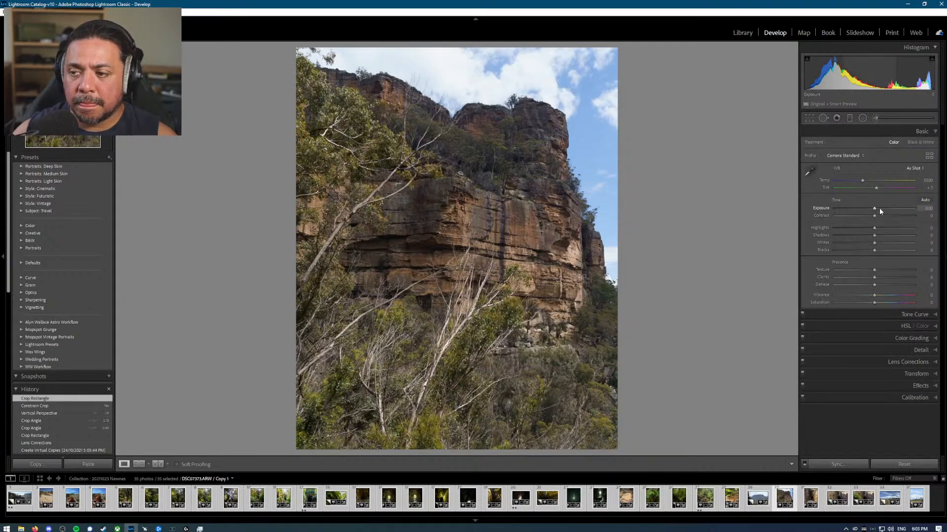
left_click_drag(874, 208, 878, 208)
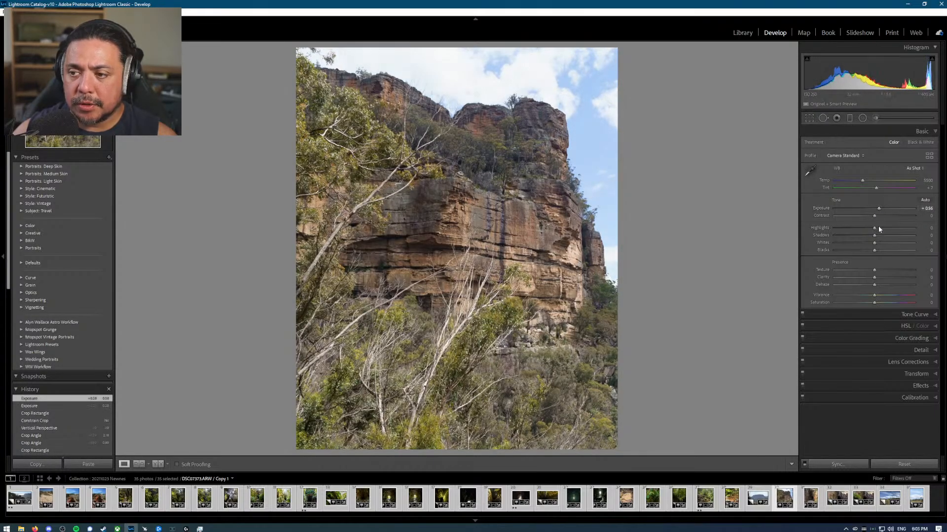
Step: Try a gentle S-shaped tone curve on the cliff photo, compare it on and off, and reset it to linear
left_click(903, 316)
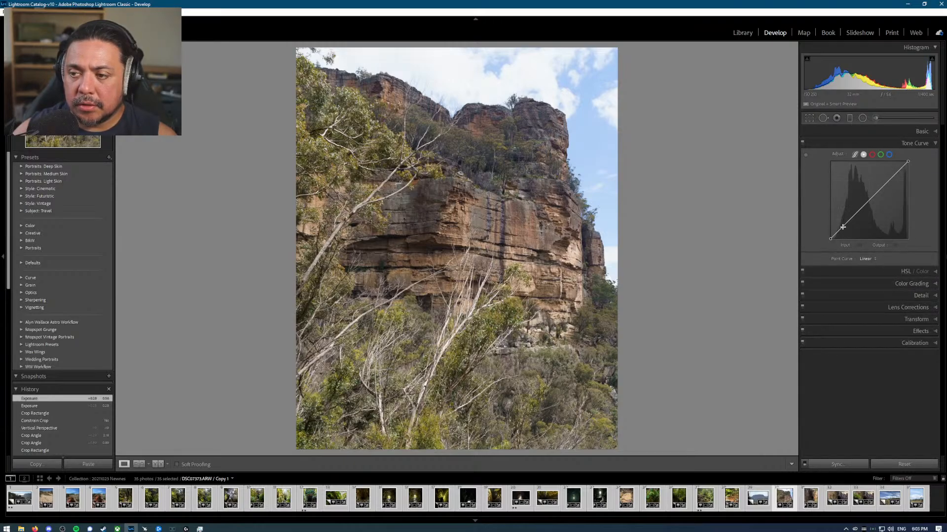
left_click_drag(841, 229, 859, 215)
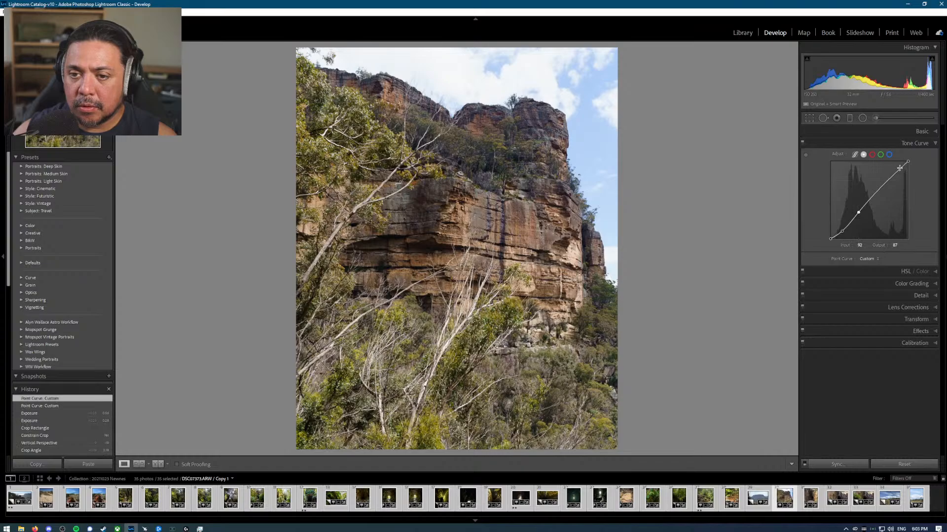
left_click_drag(897, 171, 896, 171)
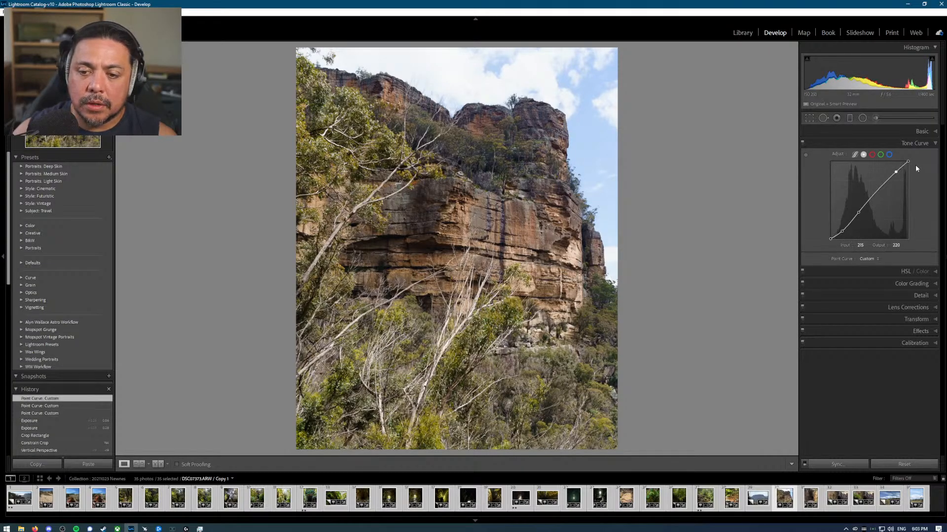
left_click(803, 143)
left_click(803, 143)
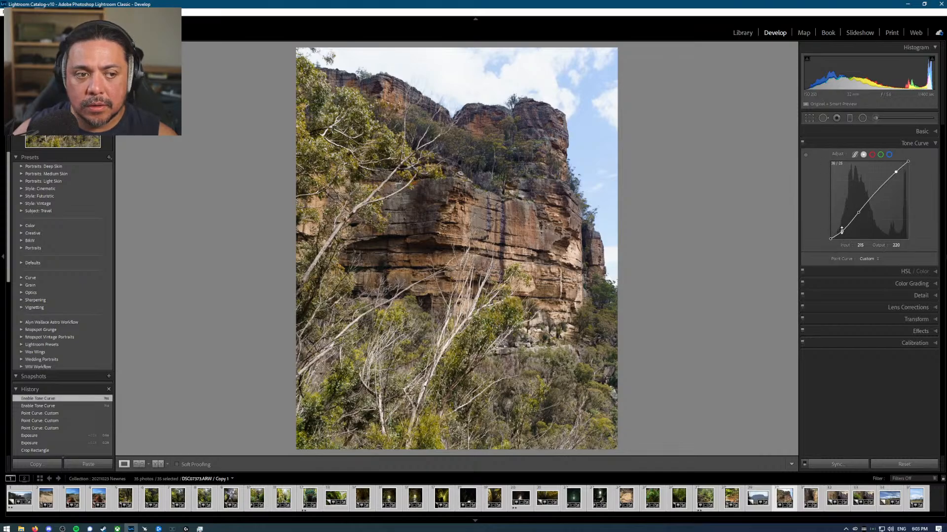
left_click_drag(842, 233, 845, 230)
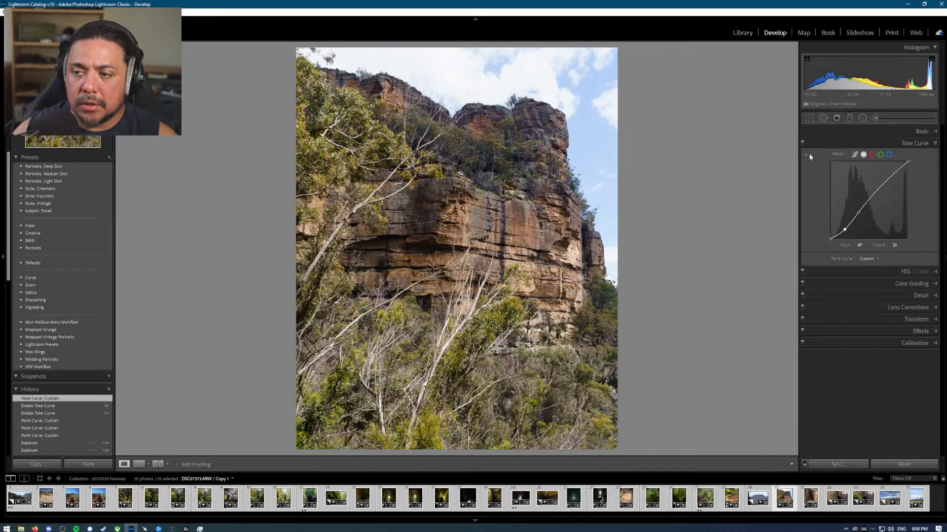
double_click(844, 259)
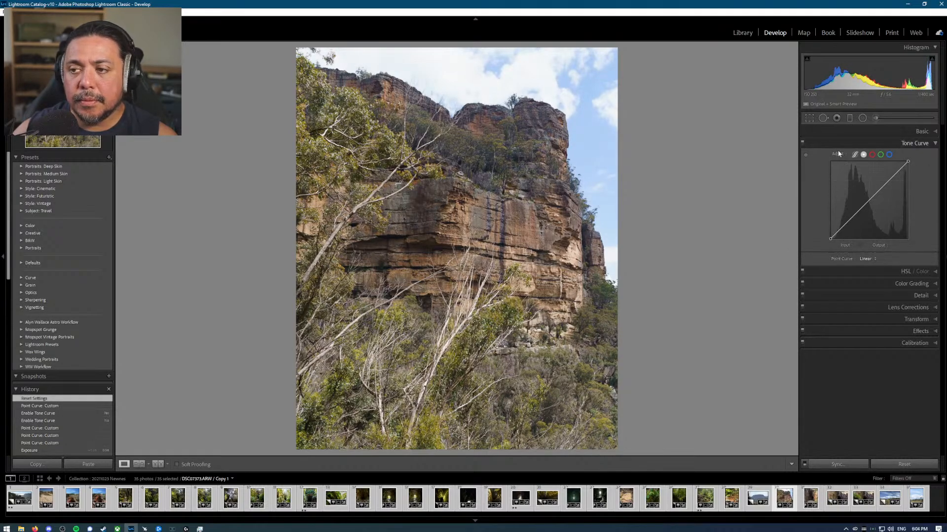
left_click(935, 145)
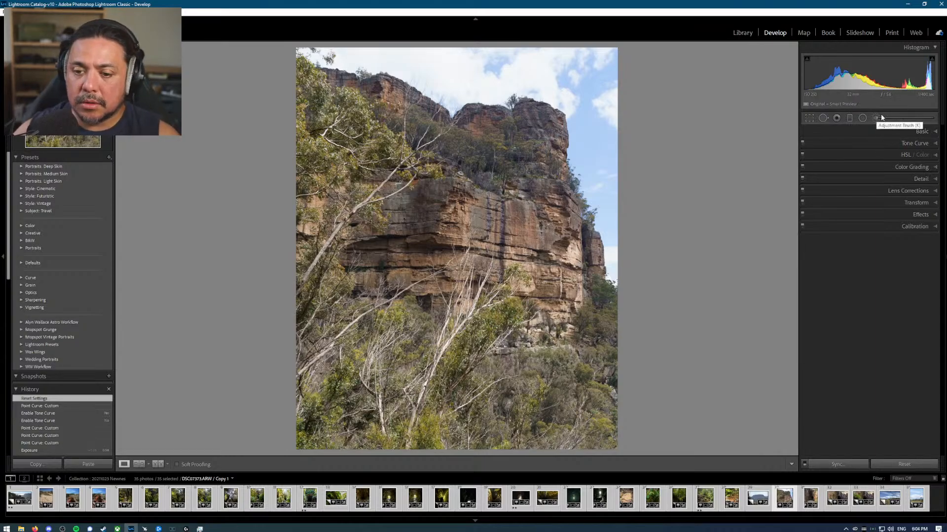
left_click(919, 215)
left_click(920, 215)
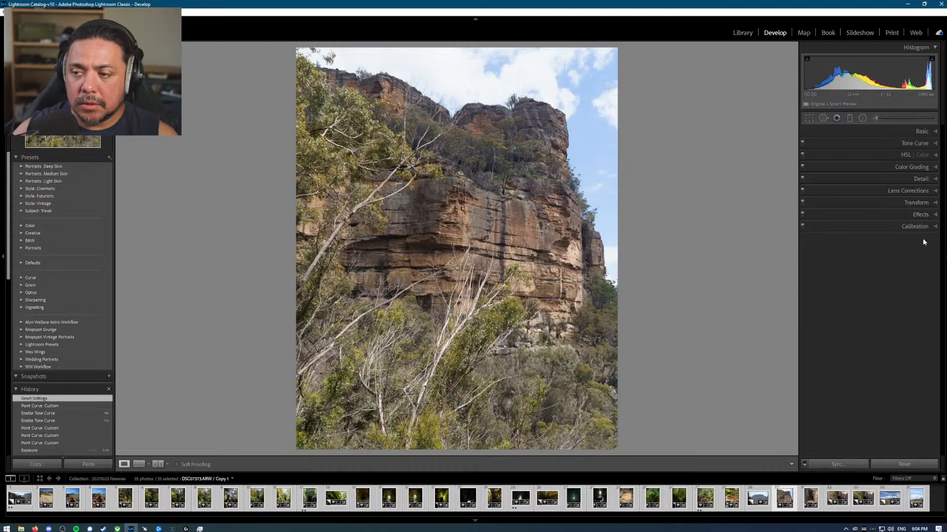
left_click(922, 195)
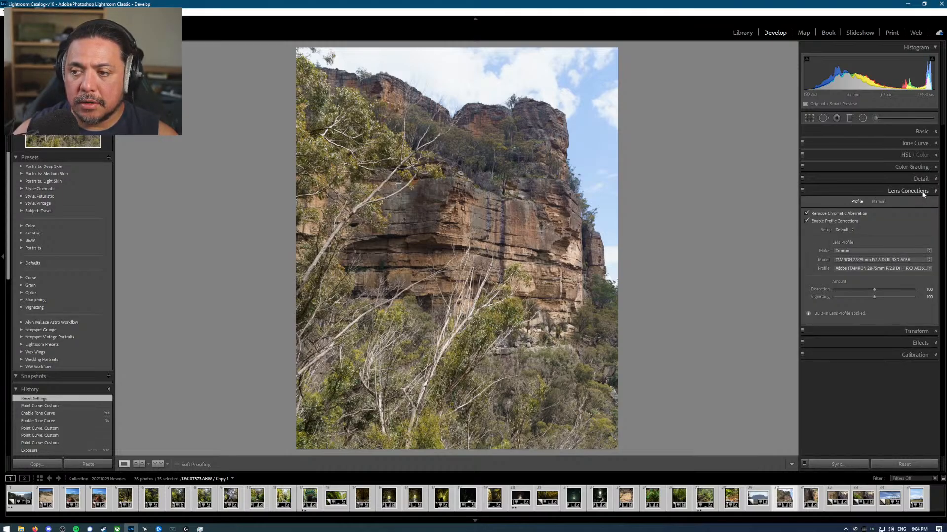
left_click(922, 194)
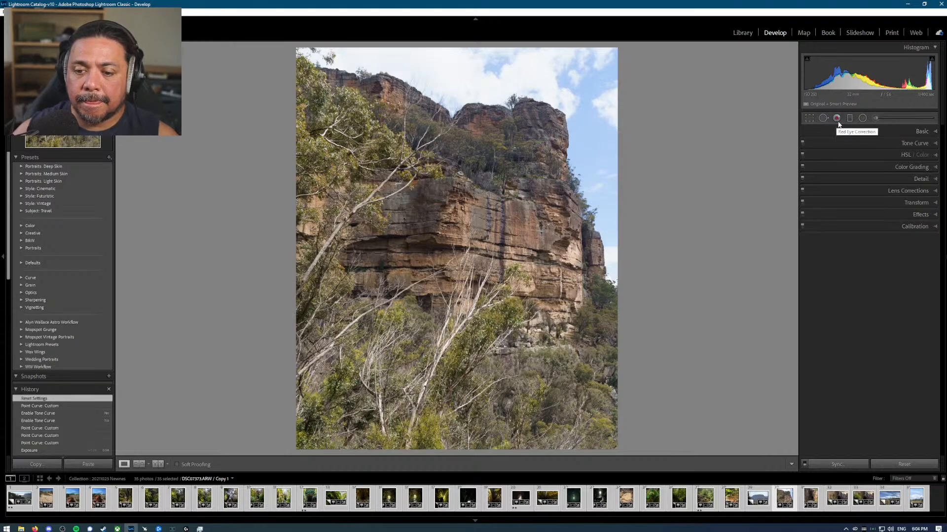
Step: Add a diagonal graduated filter over the lower part of the cliff photo with only exposure at -0.26, and extend it farther up the rock
left_click(853, 120)
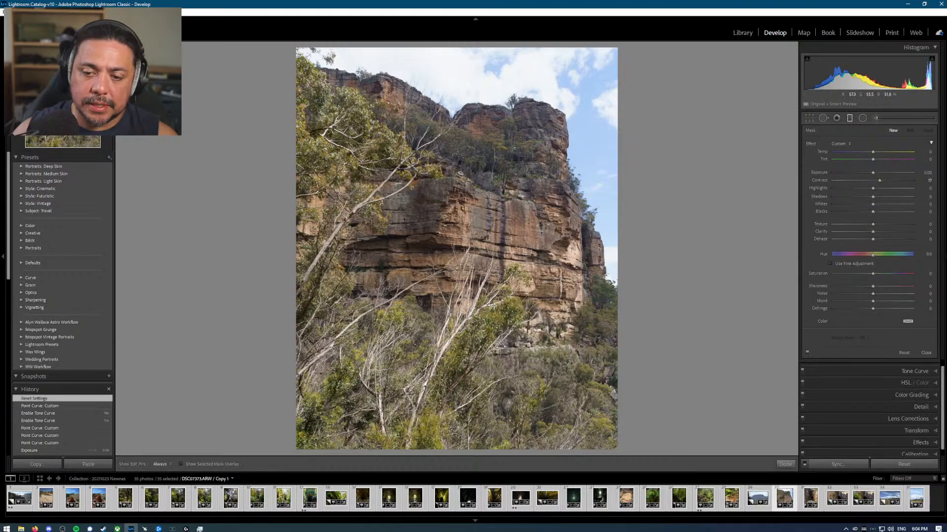
left_click_drag(492, 304, 464, 262)
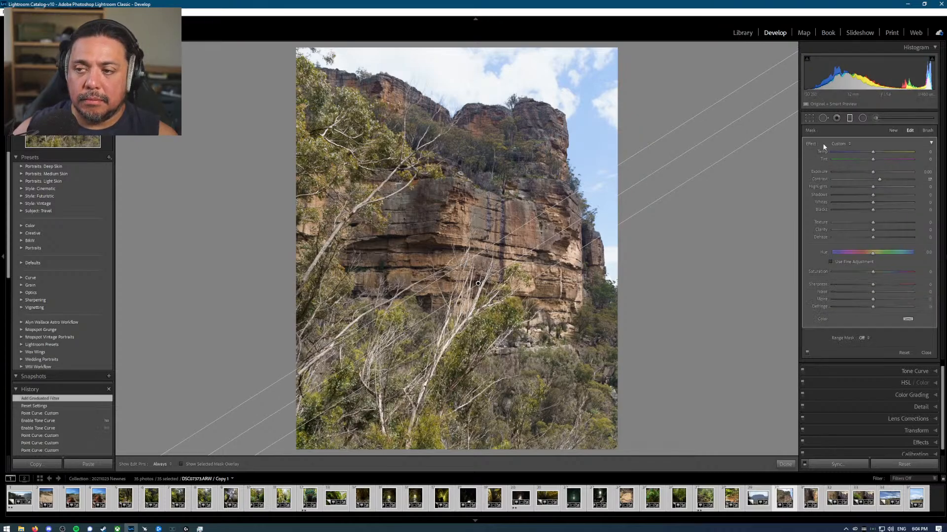
double_click(809, 142)
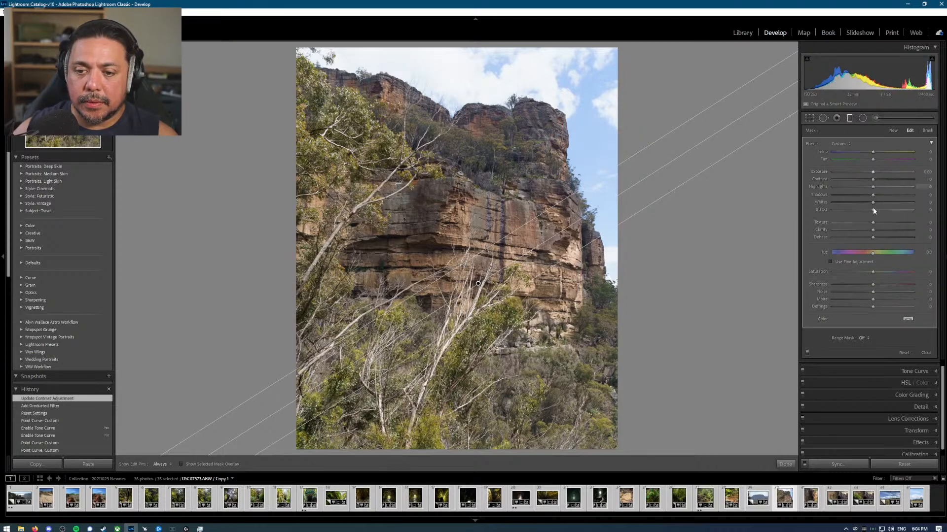
left_click_drag(872, 173, 870, 173)
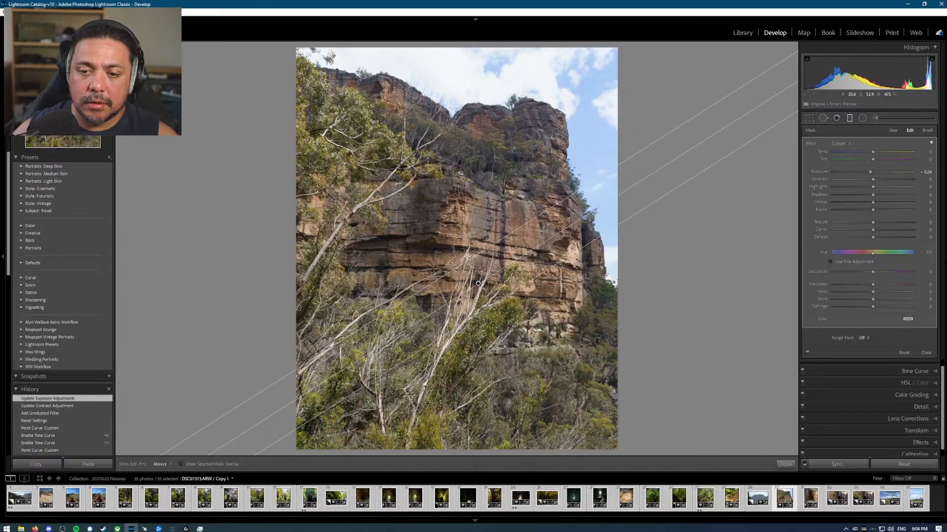
left_click_drag(472, 278, 462, 258)
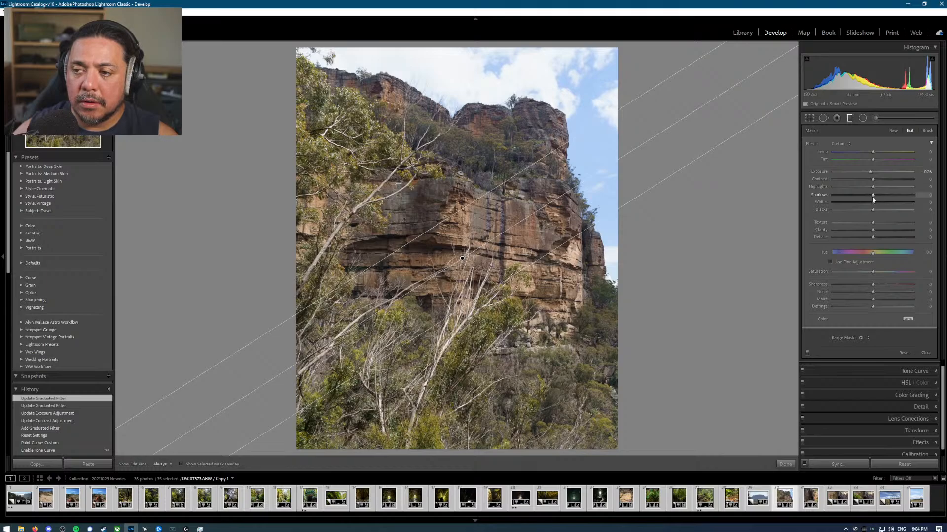
Step: Set the lower graduated filter's blacks to -13 and contrast to 1, add slight dehaze, and close the filter
left_click_drag(872, 210, 867, 213)
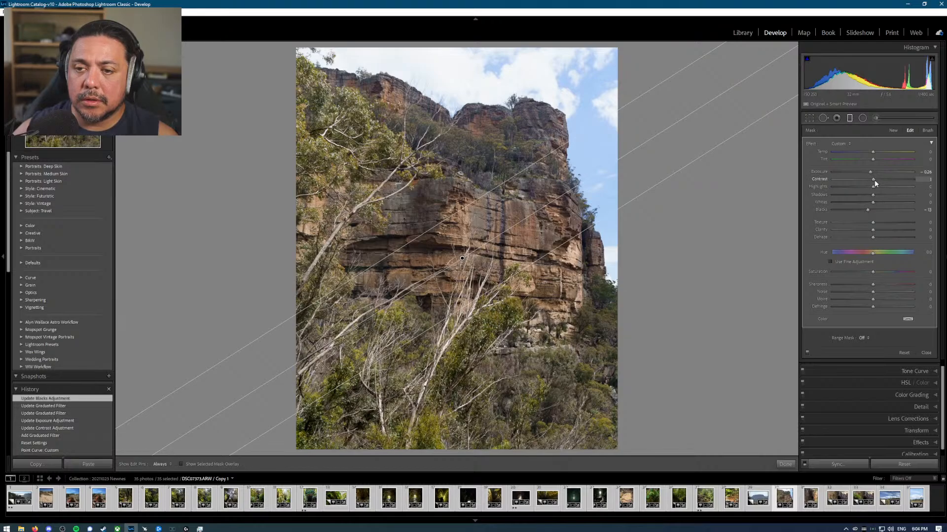
left_click_drag(875, 184, 876, 183)
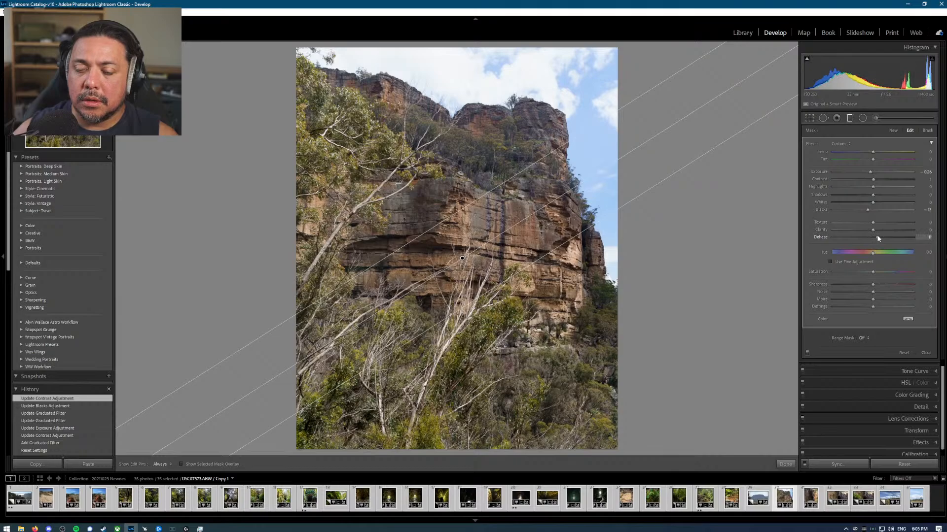
left_click_drag(877, 238, 878, 238)
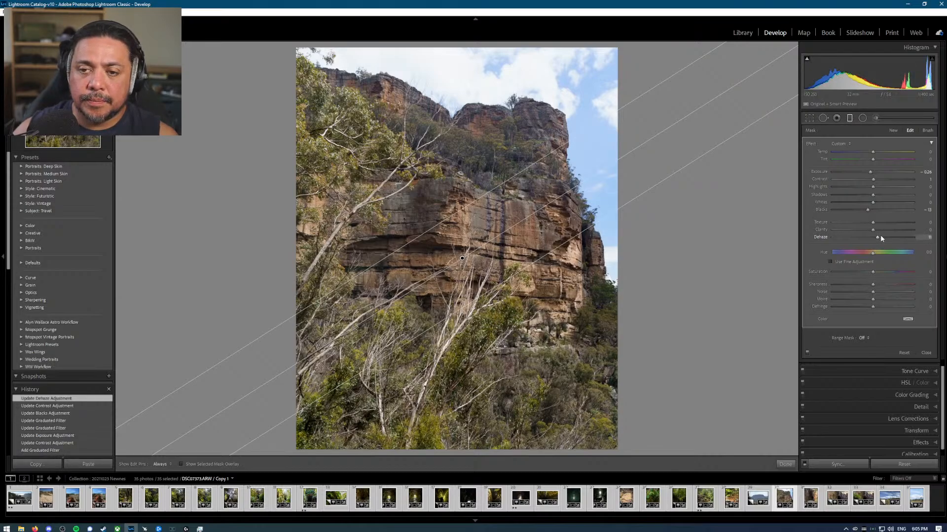
key("Return")
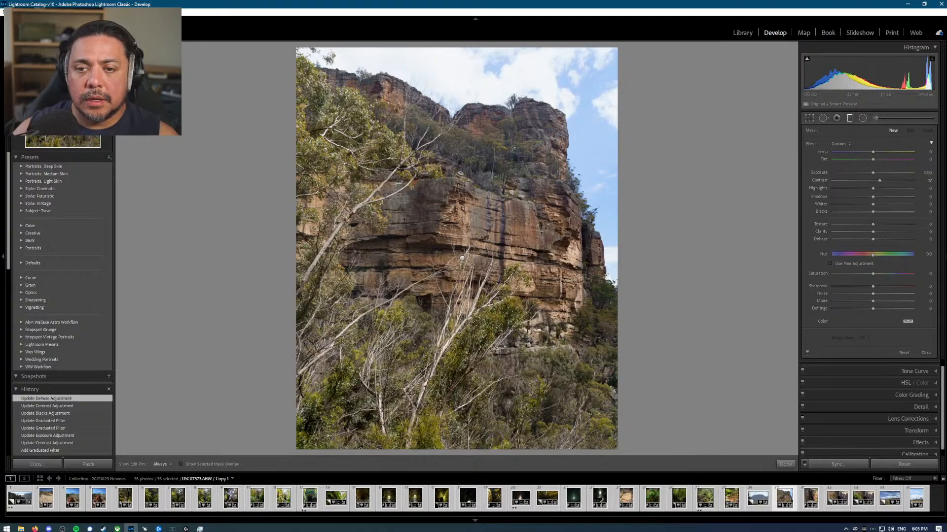
left_click(850, 119)
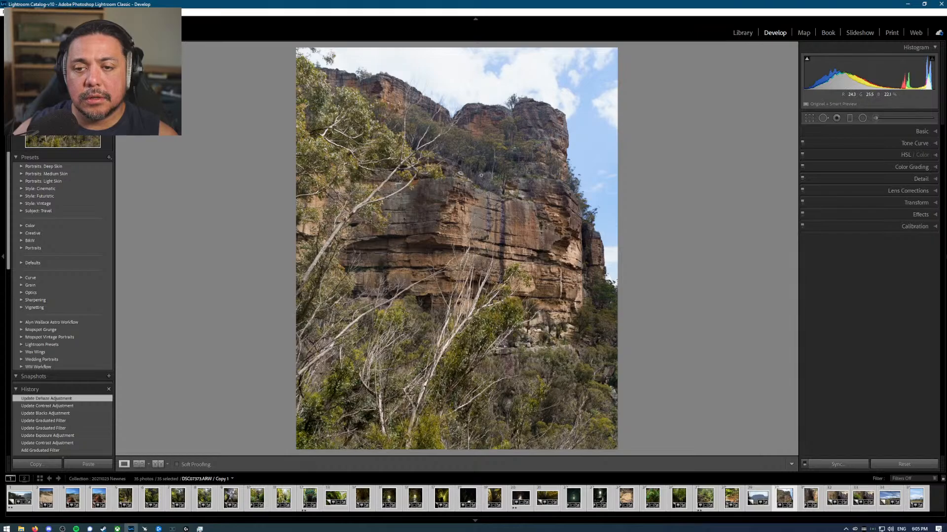
Step: Add a second graduated filter sloping across the upper cliff, with contrast 12 and dehaze 3
left_click(850, 117)
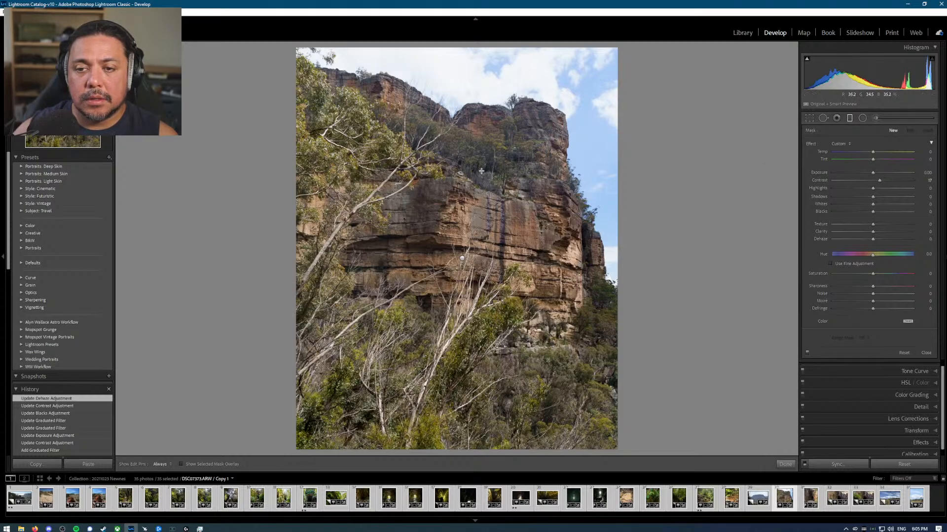
mouse_move(475, 173)
left_mouse_down()
mouse_move(437, 197)
mouse_move(433, 213)
mouse_move(473, 205)
mouse_move(467, 197)
mouse_move(485, 169)
left_mouse_up()
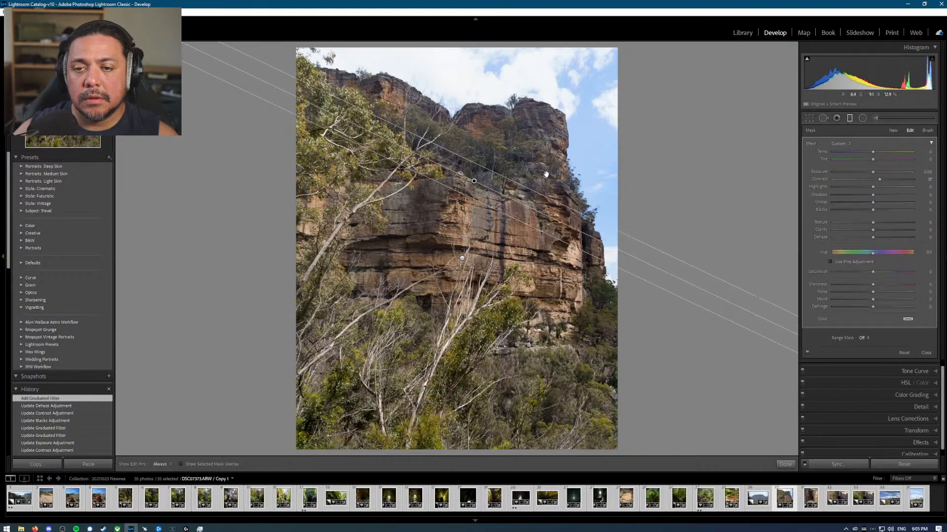
double_click(820, 179)
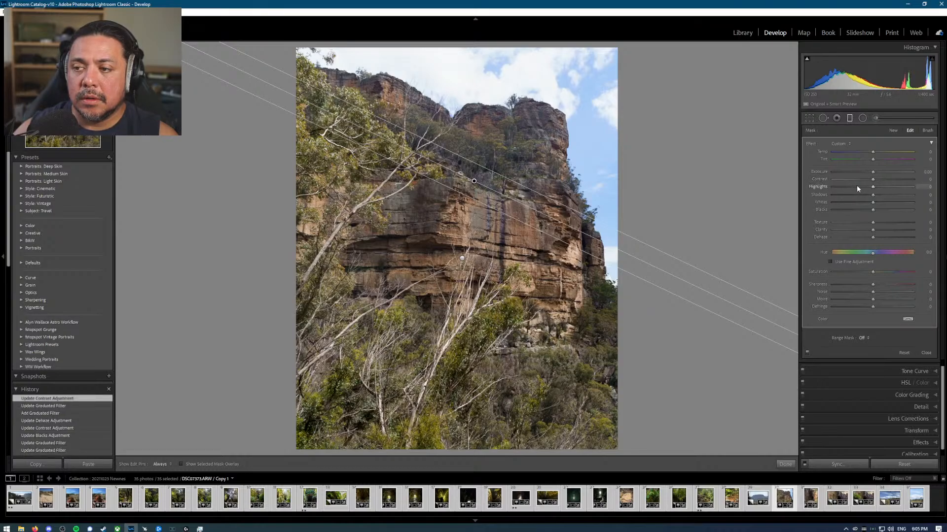
left_click_drag(873, 180, 876, 179)
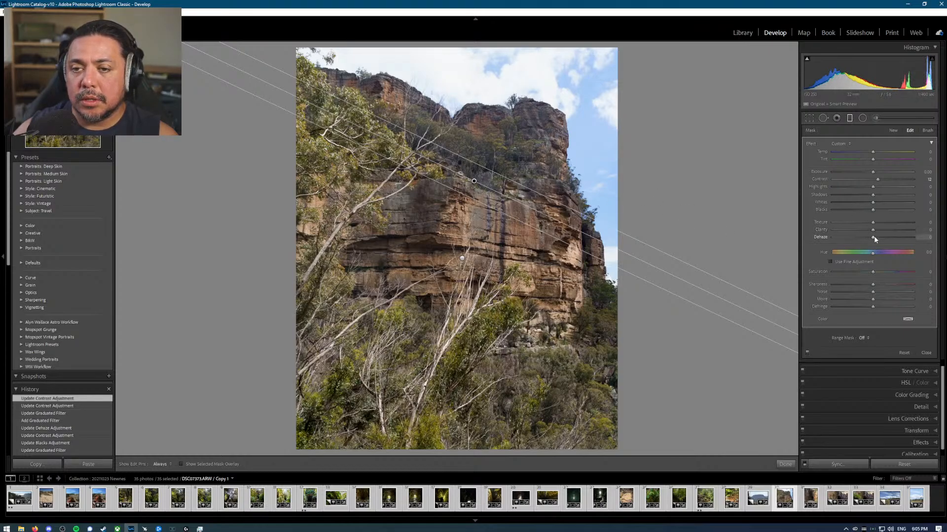
left_click_drag(873, 238, 874, 238)
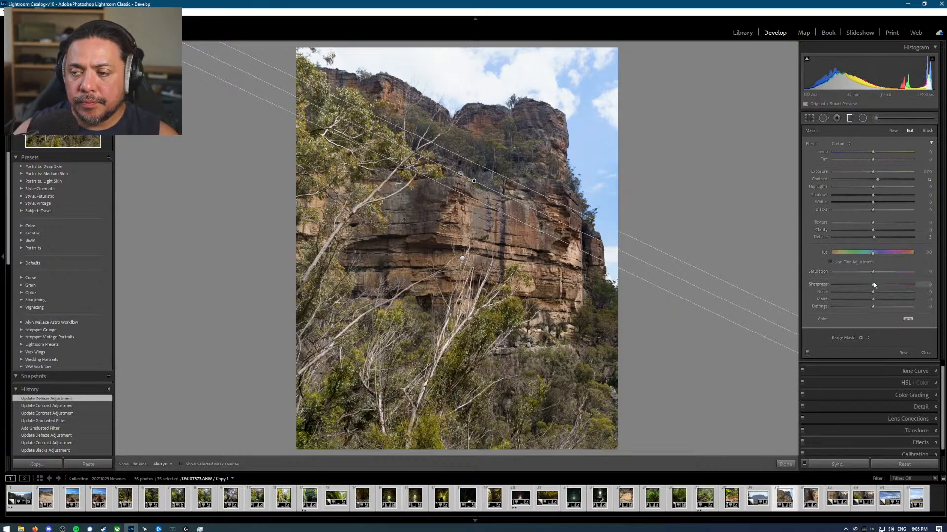
Step: Set the upper graduated filter's saturation to 12 and close the filter
mouse_move(877, 271)
left_mouse_down()
mouse_move(895, 271)
mouse_move(879, 270)
left_mouse_up()
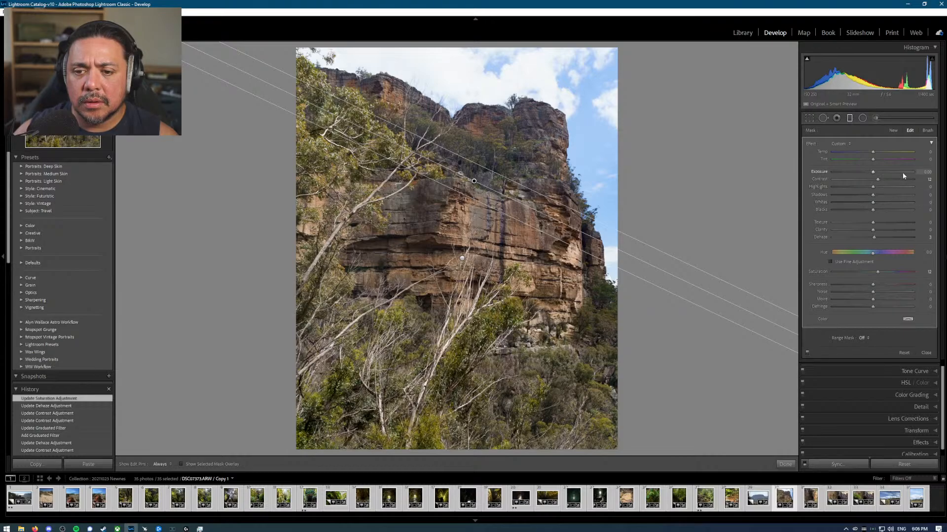
key("m")
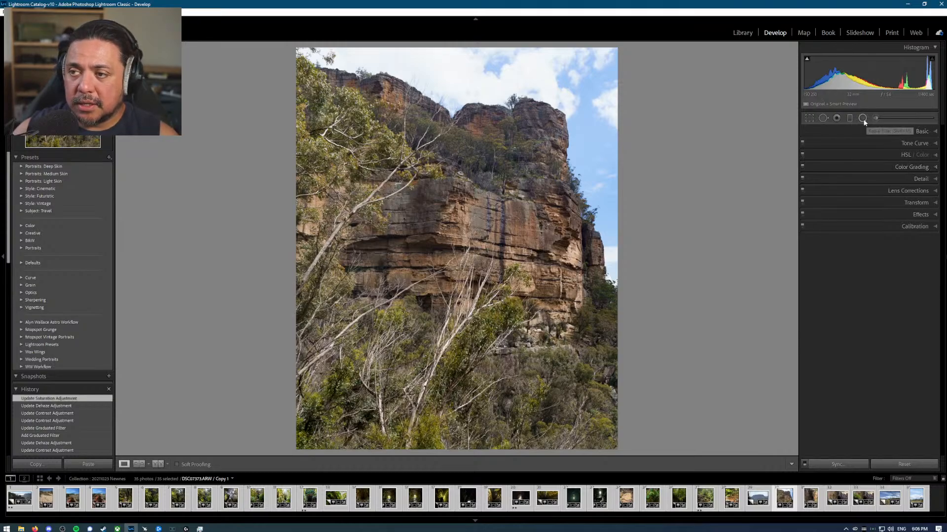
Step: Paint an adjustment brush with dehaze 22 over the upper cliff, reducing the brush size to 6 for the edges, and close the brush
left_click(881, 120)
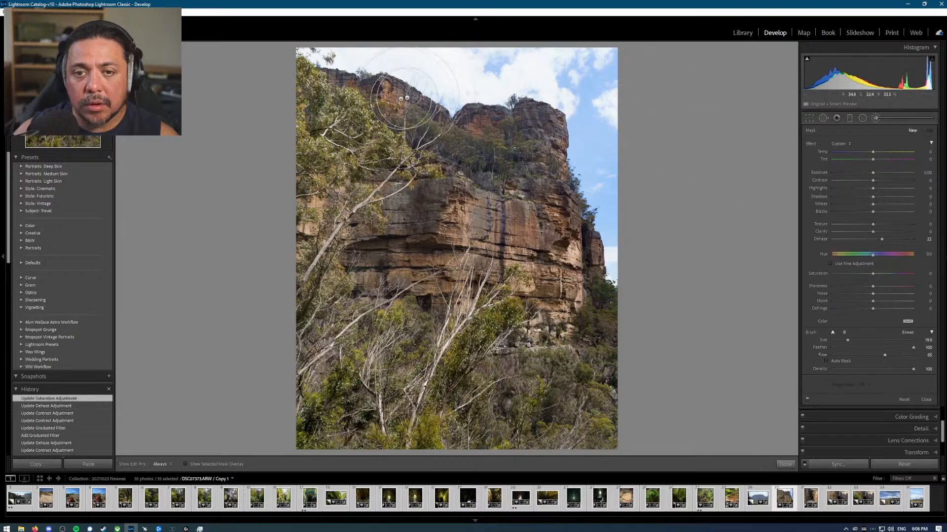
scroll(510, 153, "down", 9)
key("h")
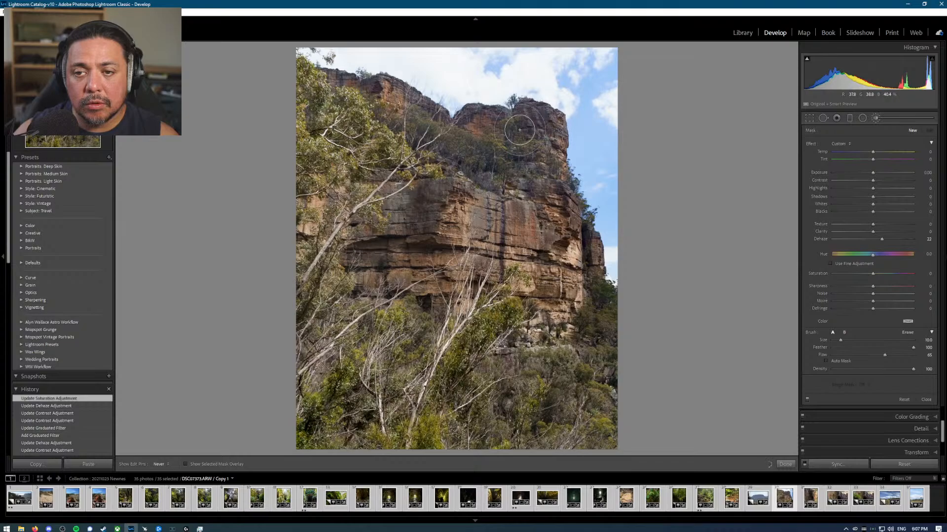
mouse_move(492, 117)
left_mouse_down()
mouse_move(535, 124)
mouse_move(551, 163)
mouse_move(514, 132)
left_mouse_up()
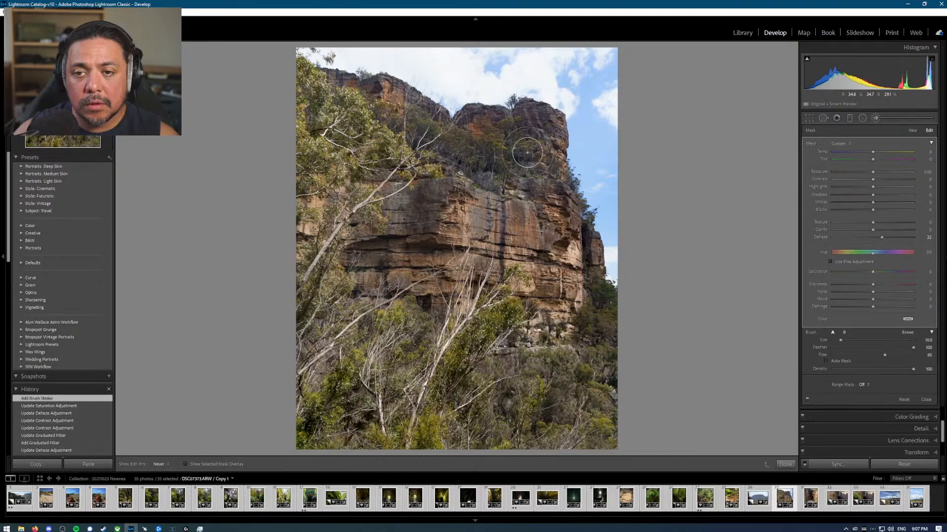
left_click_drag(436, 144, 390, 98)
scroll(329, 80, "down", 3)
scroll(329, 80, "down", 1)
mouse_move(326, 79)
left_mouse_down()
mouse_move(387, 92)
mouse_move(382, 85)
mouse_move(455, 130)
mouse_move(432, 128)
mouse_move(492, 163)
mouse_move(483, 166)
mouse_move(550, 157)
mouse_move(590, 227)
left_mouse_up()
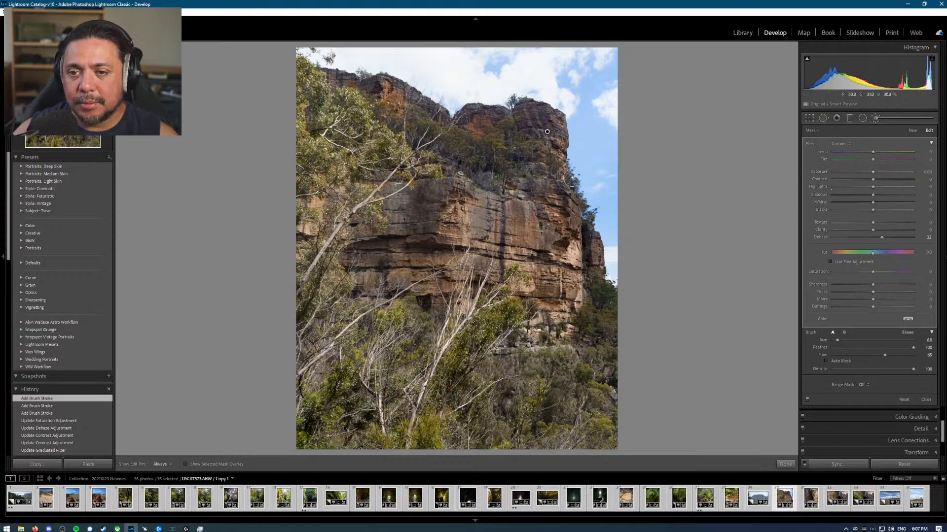
left_click(863, 121)
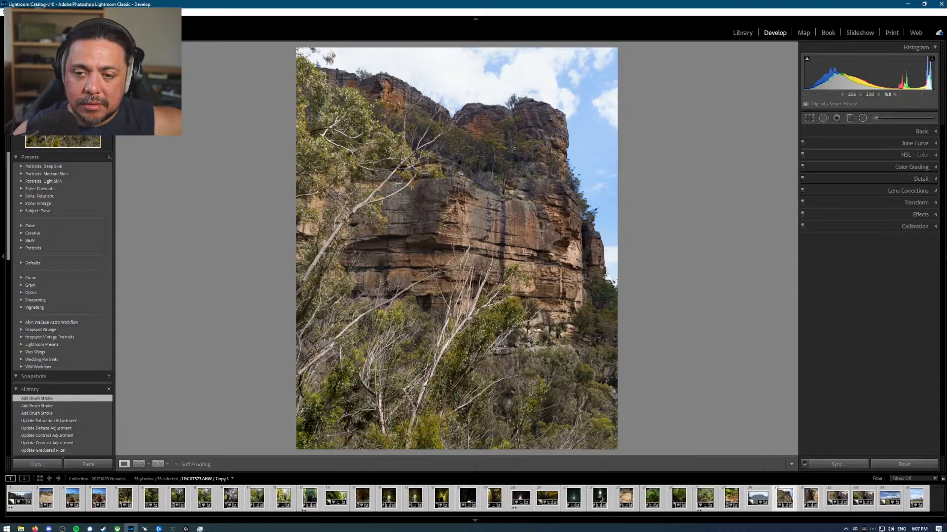
Step: Check the cliff face close up and add a post-crop vignette with amount -21
left_click(454, 285)
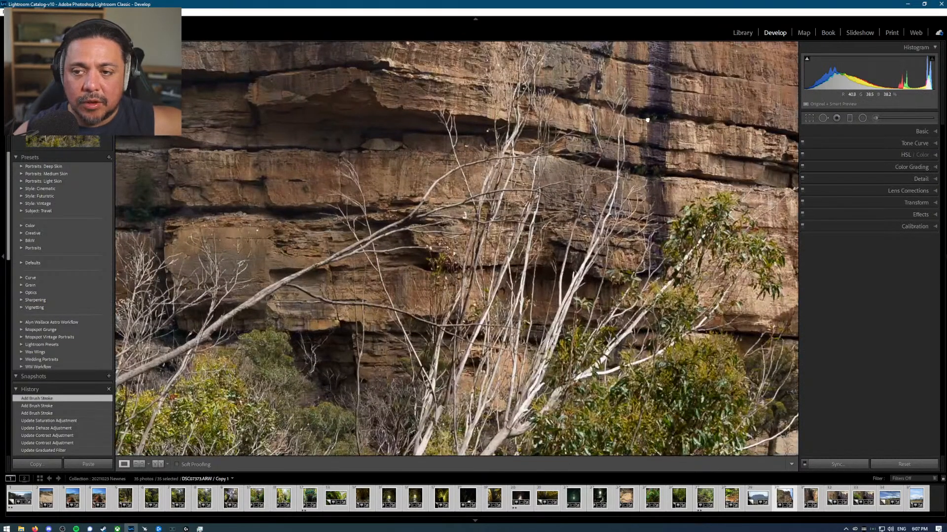
left_click_drag(648, 119, 401, 407)
left_click_drag(533, 242, 533, 333)
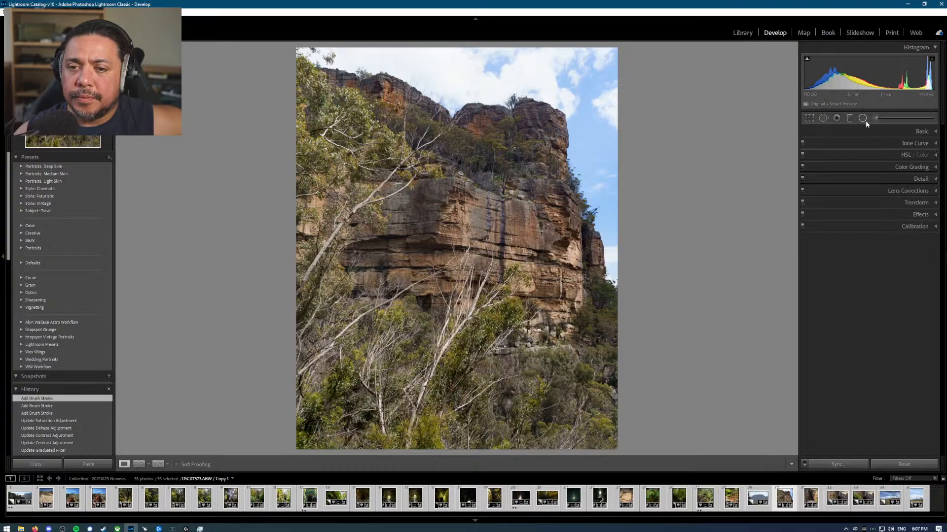
left_click(926, 215)
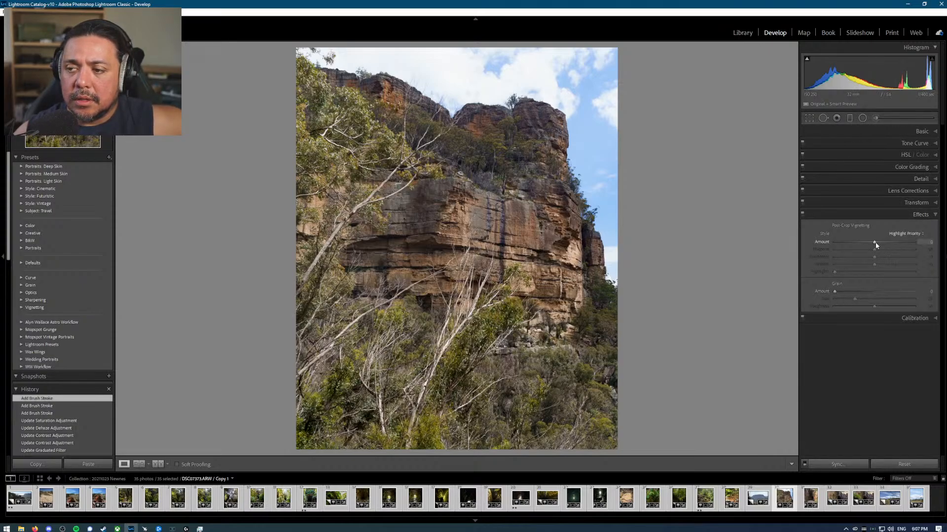
left_click_drag(876, 245, 867, 244)
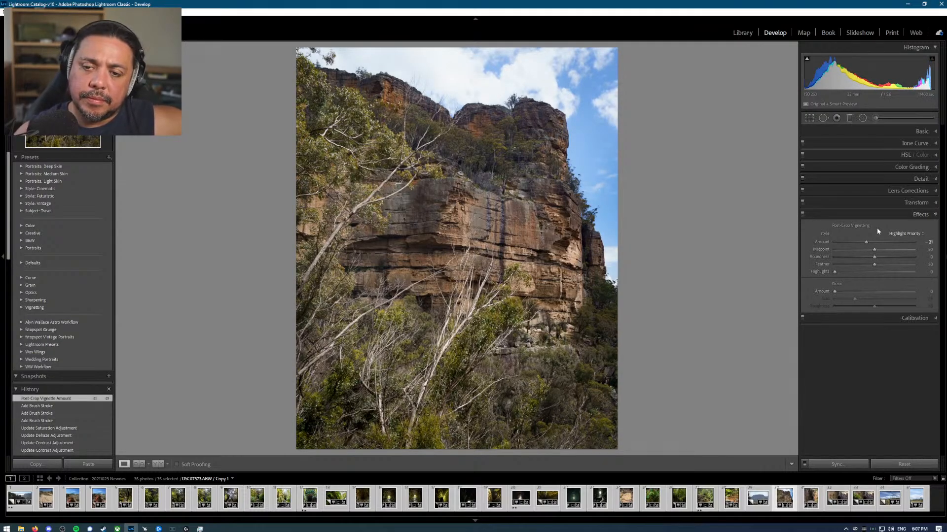
Step: Set the cliff photo's vibrance to +15 and its saturation to -13
left_click(920, 131)
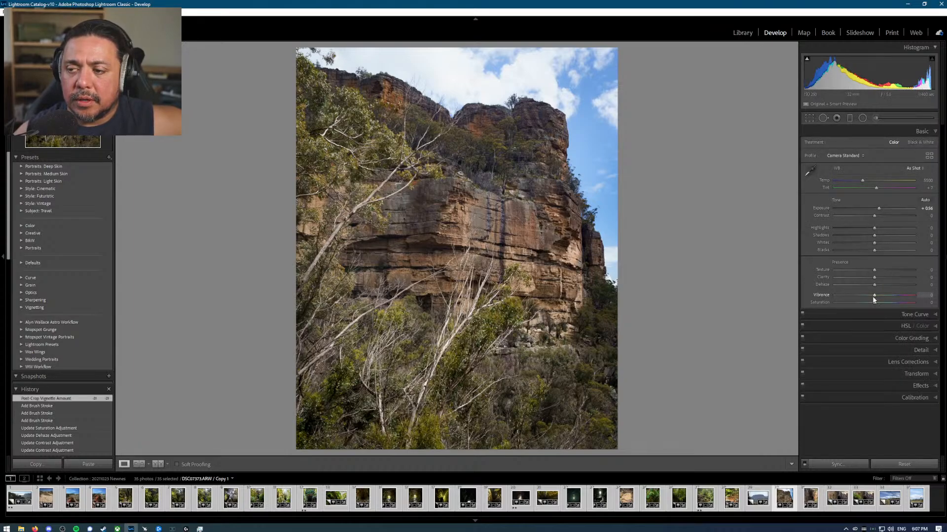
mouse_move(873, 298)
left_mouse_down()
mouse_move(891, 296)
mouse_move(882, 295)
left_mouse_up()
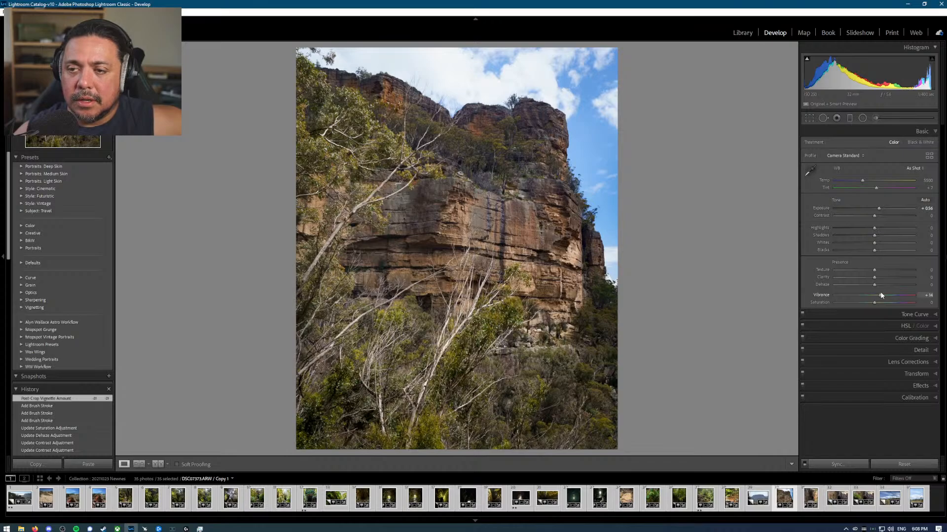
mouse_move(882, 295)
left_mouse_down()
mouse_move(866, 303)
mouse_move(881, 296)
left_mouse_up()
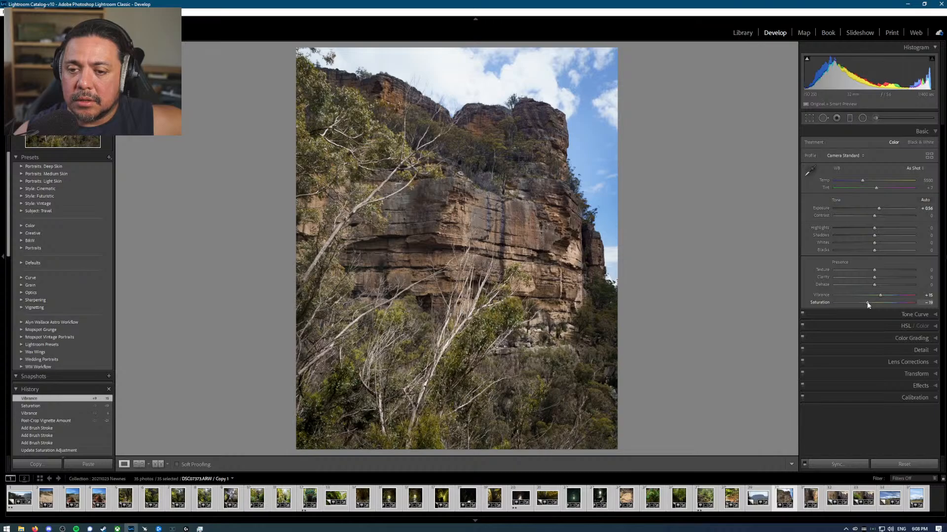
left_click_drag(868, 305, 870, 303)
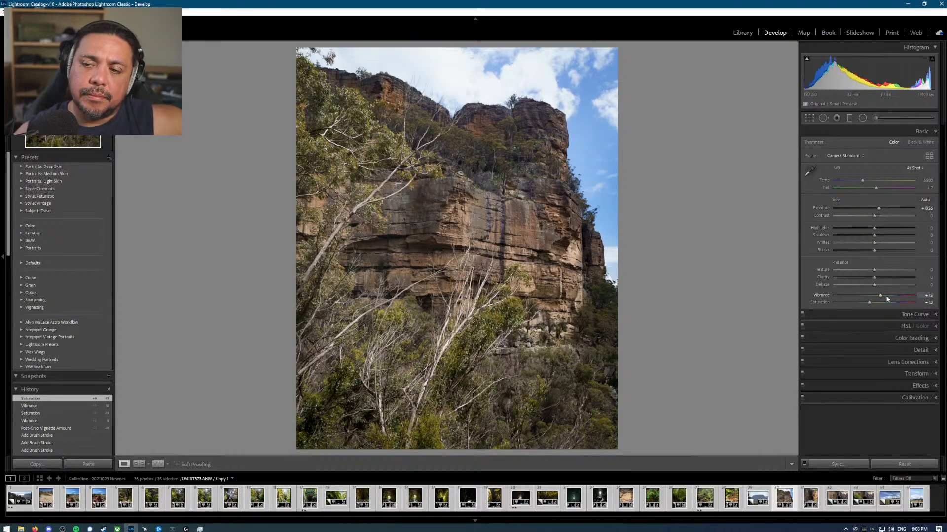
Step: Try the Auto white balance on the cliff photo and undo it
left_click(911, 170)
left_click(887, 185)
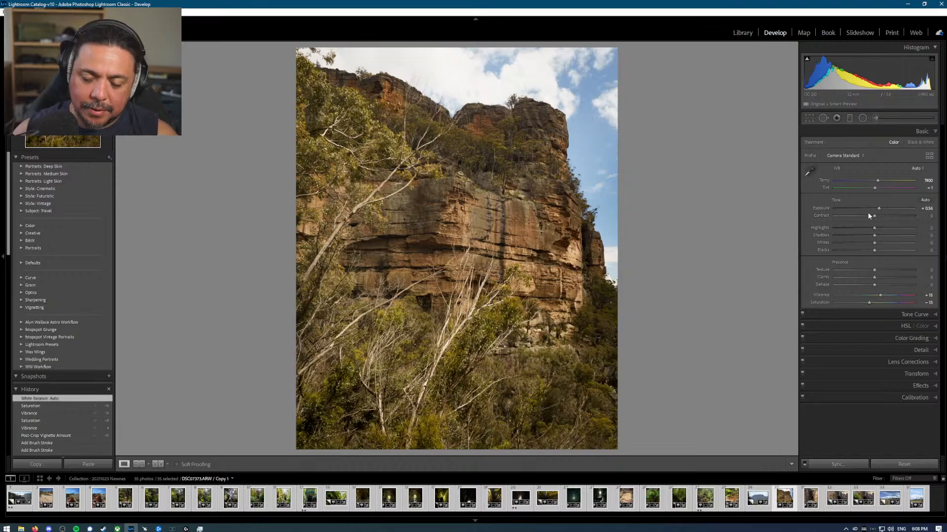
key("ctrl")
key("ctrl+z")
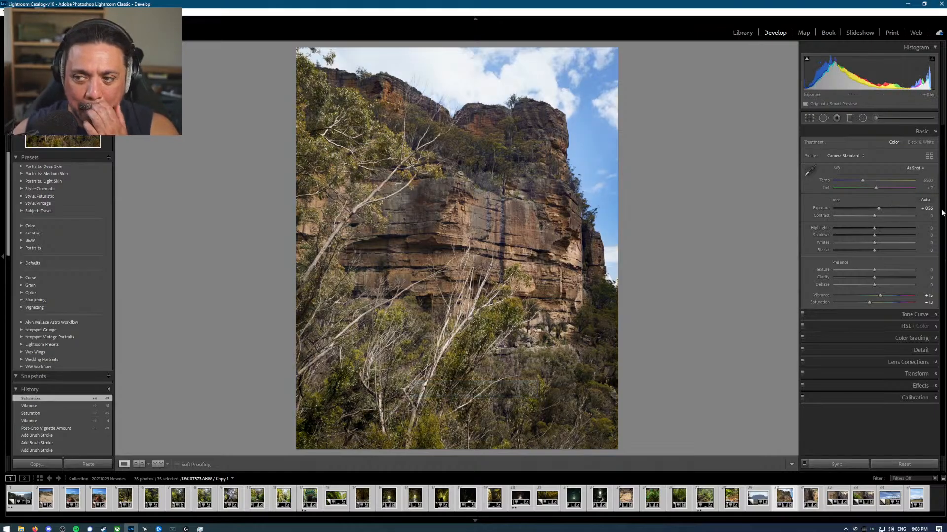
Step: Set the cliff photo's white balance to Daylight and rate the photo 2 stars
left_click(915, 168)
left_click(909, 194)
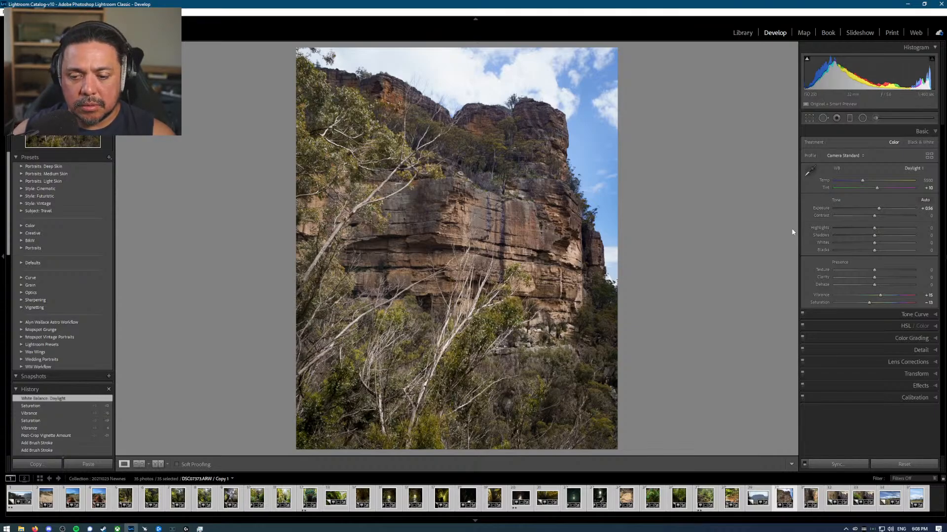
key("2")
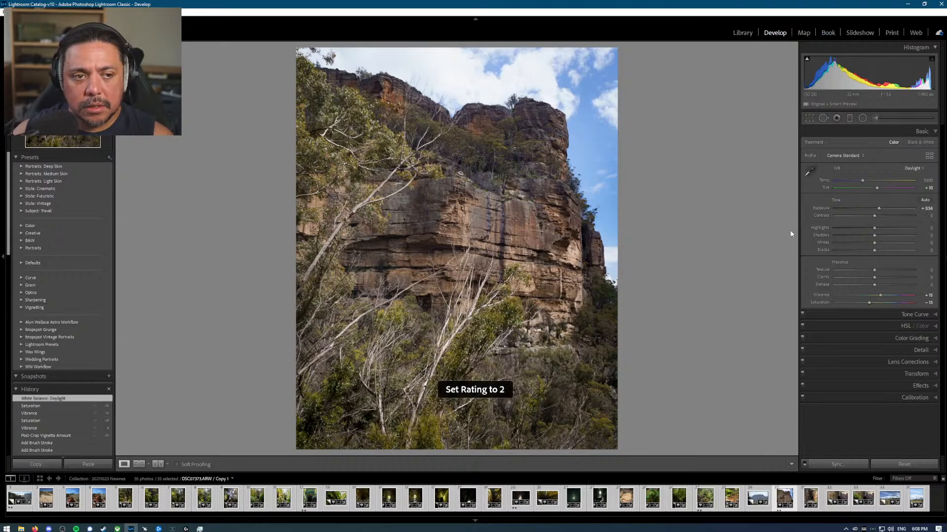
Step: Return to the Library grid, add the rating control to its toolbar, and filter the Newnes collection to rated photos
key("g")
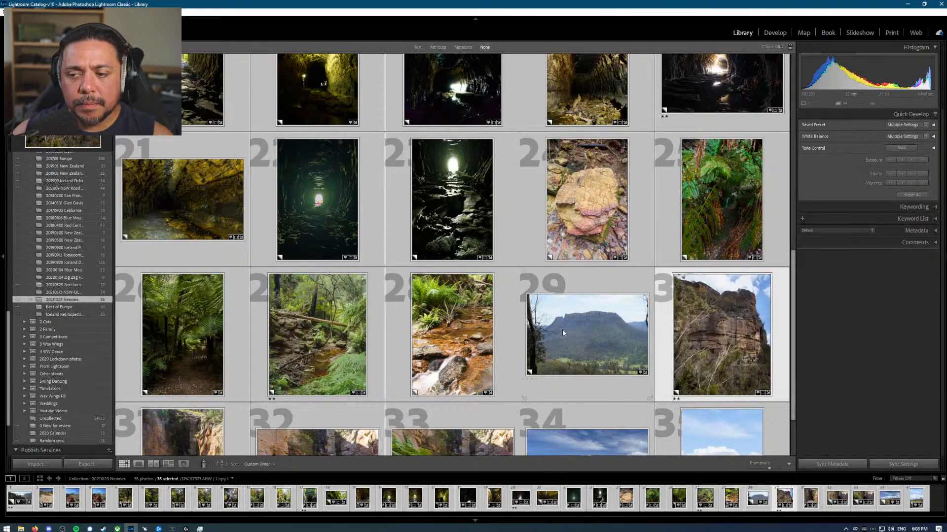
scroll(563, 333, "down", 3)
scroll(562, 330, "up", 10)
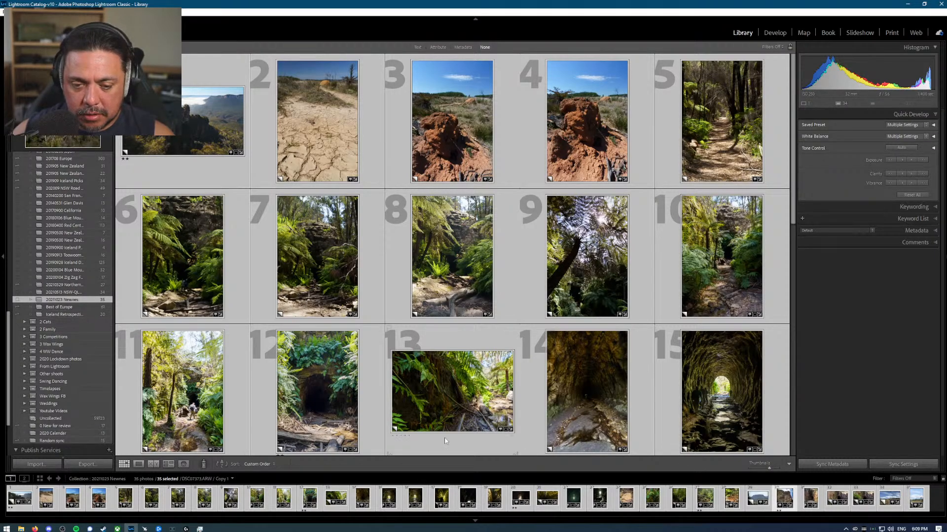
left_click(790, 465)
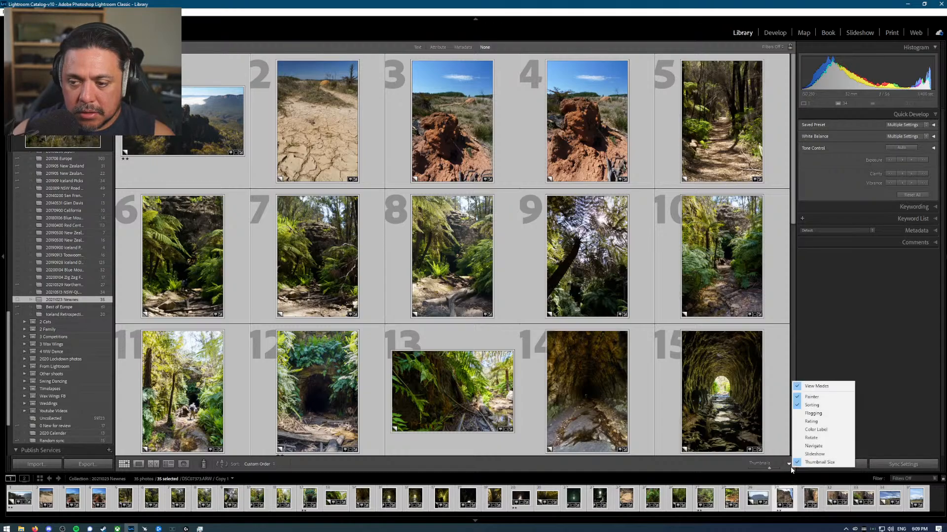
left_click(811, 422)
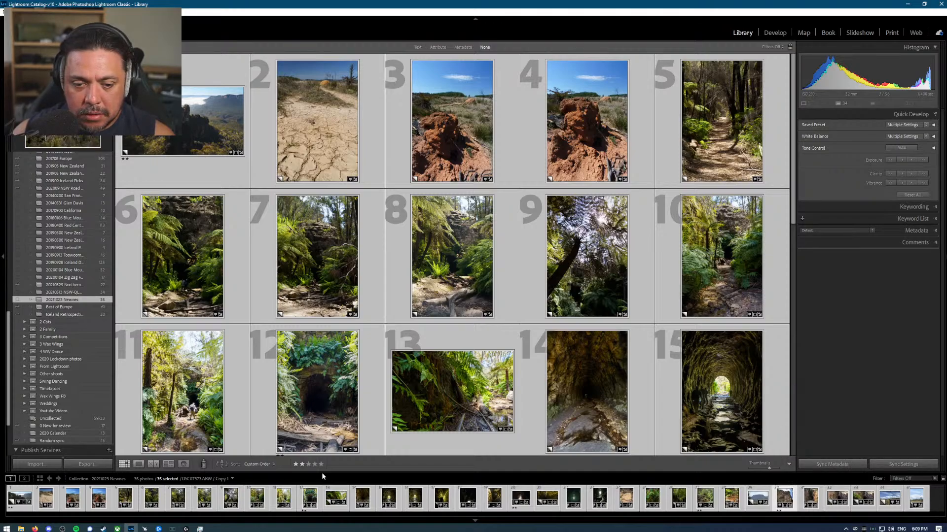
left_click(912, 479)
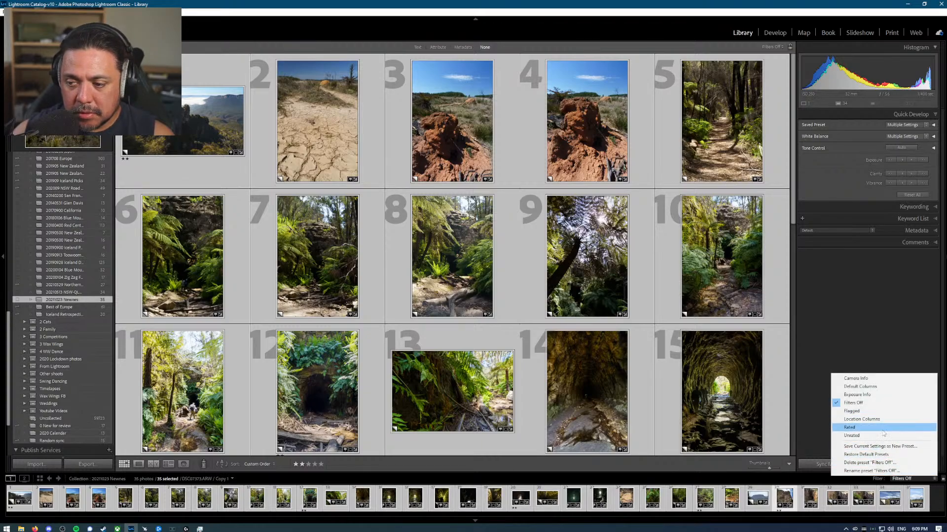
left_click(878, 428)
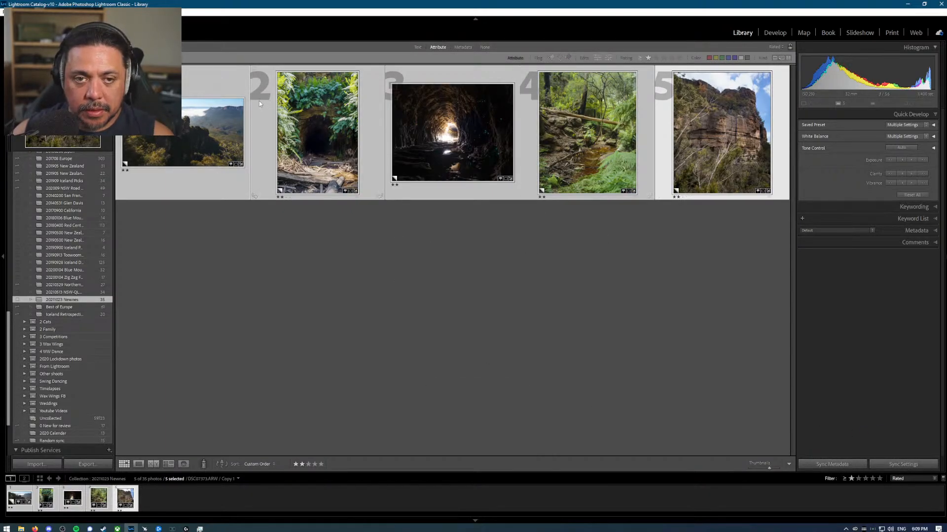
Step: View the rated photos full screen, from the rock pinnacles through the tunnel shots to the fern-lined creek
double_click(167, 143)
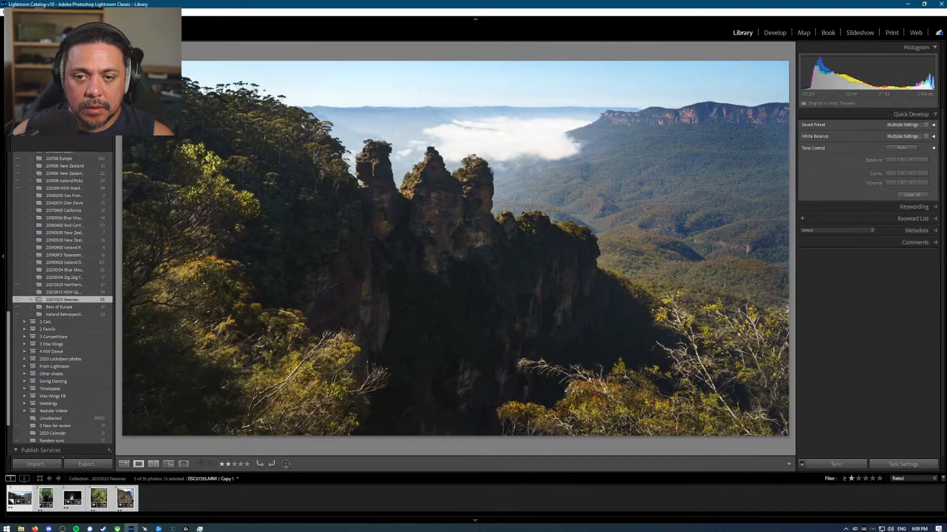
key("f")
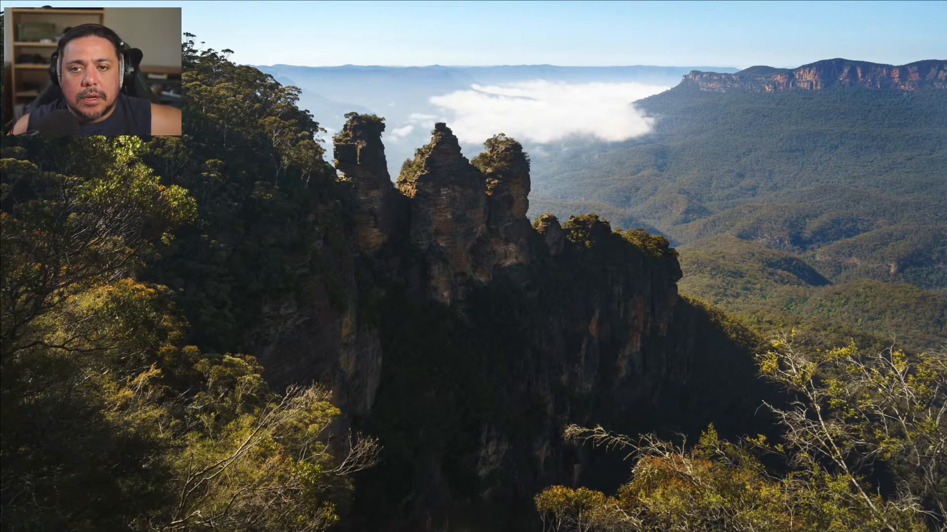
key("Escape")
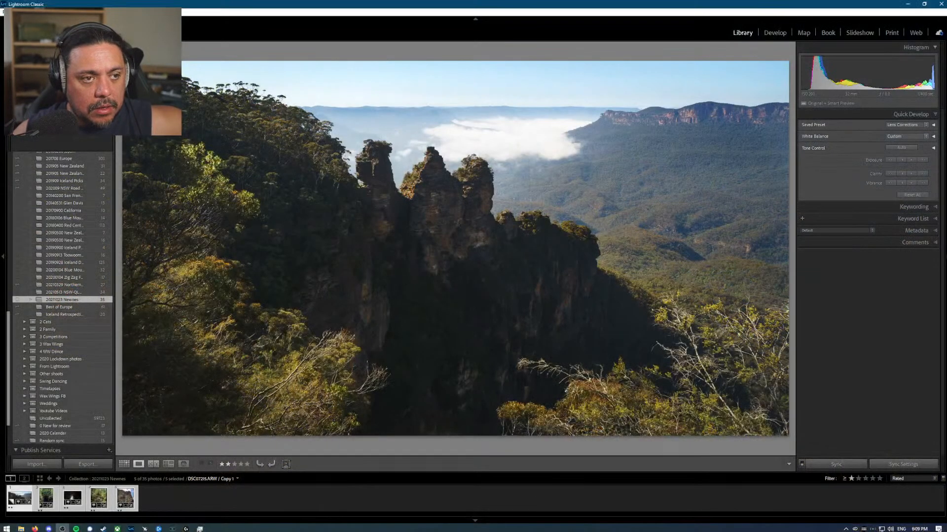
left_click(660, 21)
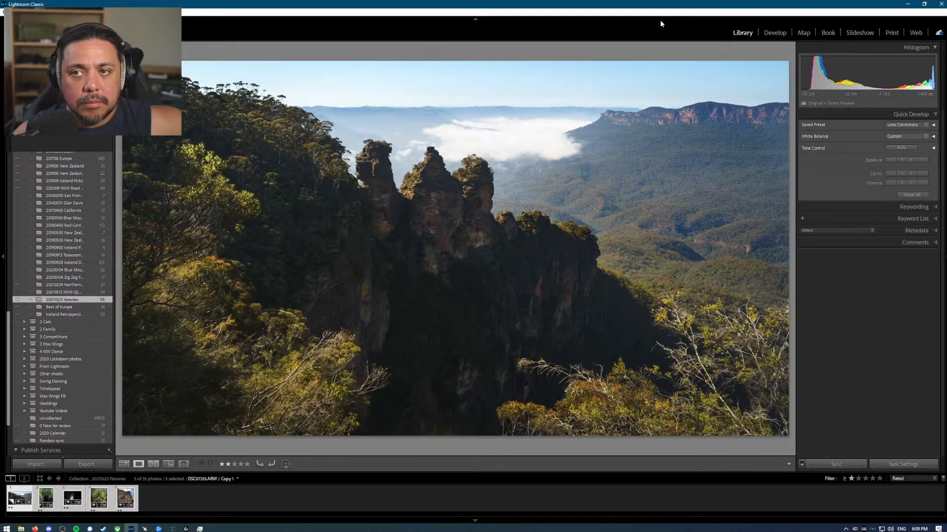
key("f")
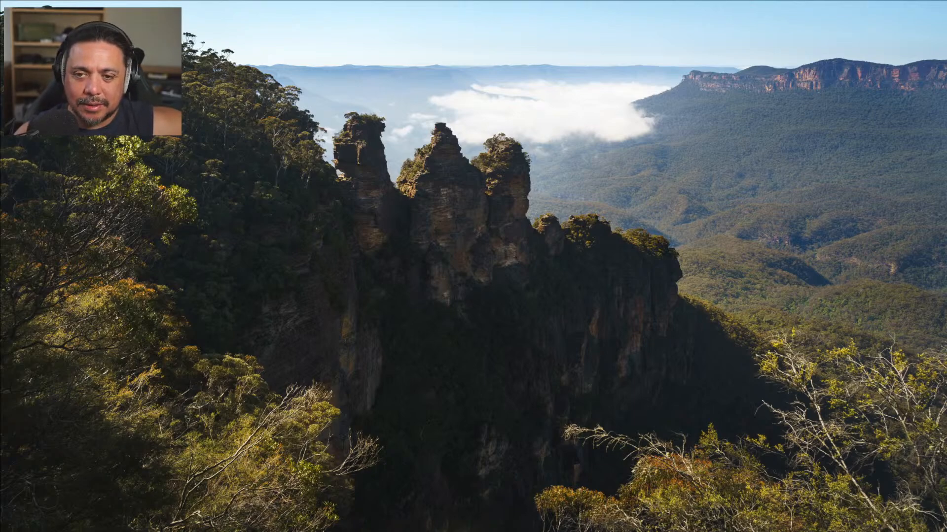
key("Right")
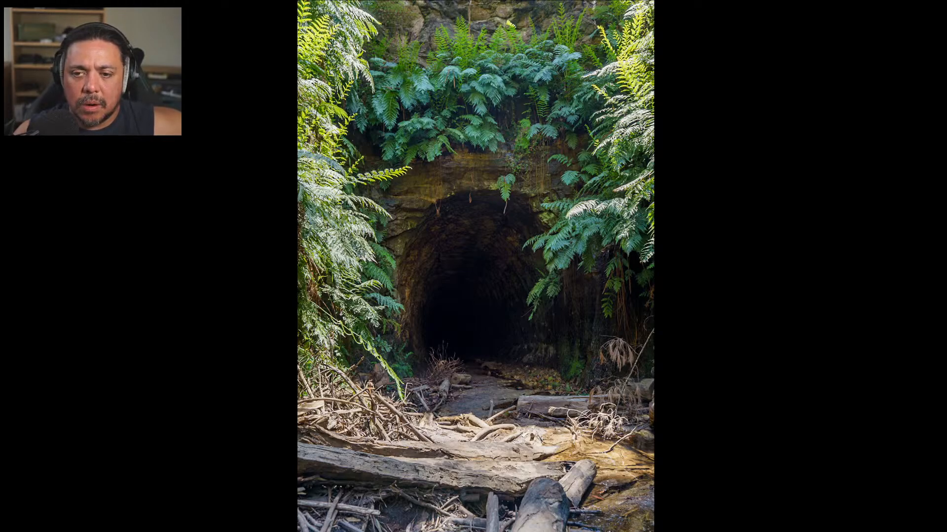
key("Right")
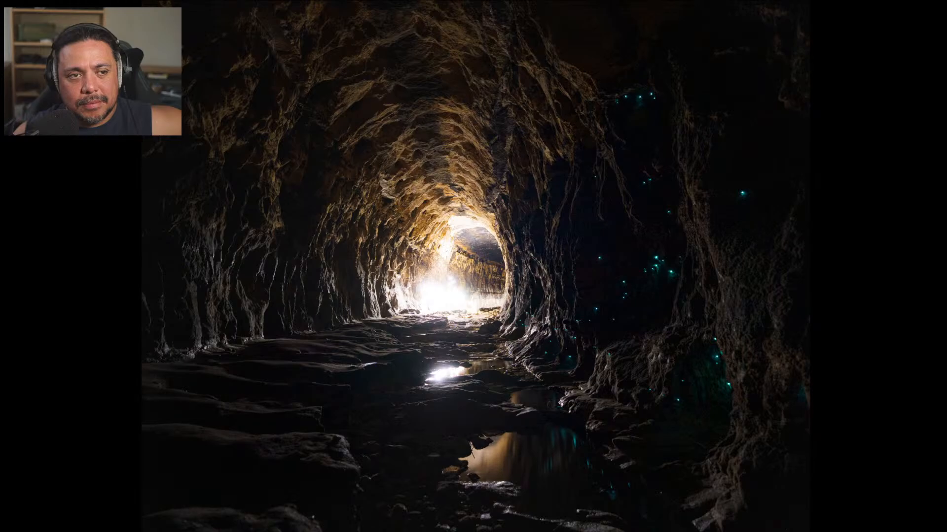
key("Right")
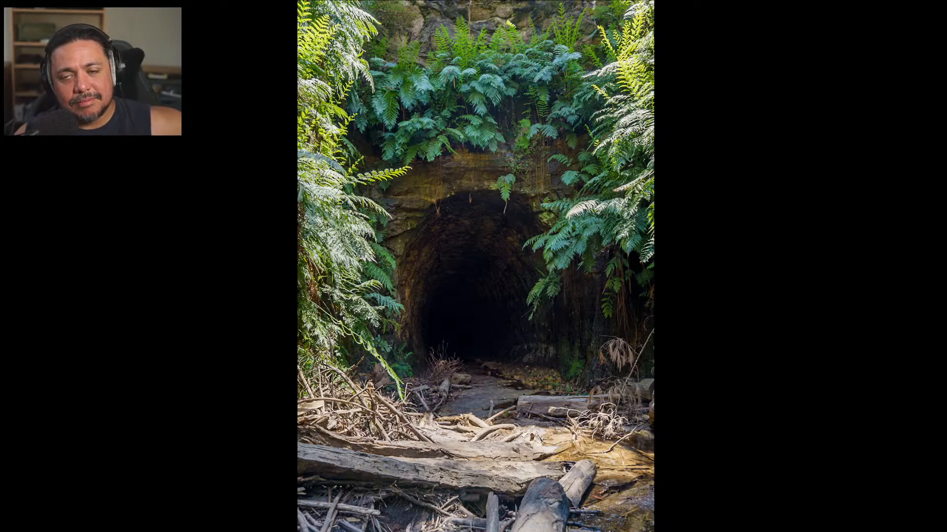
key("Right")
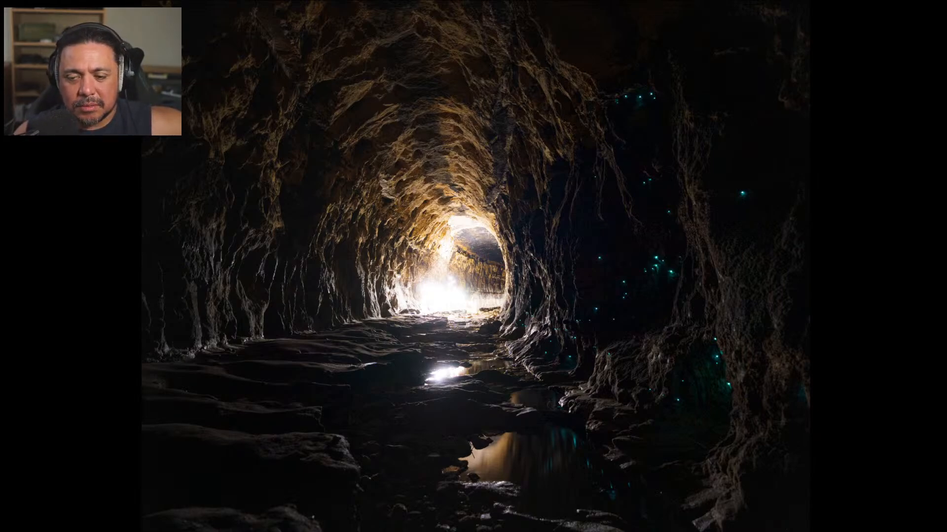
key("Right")
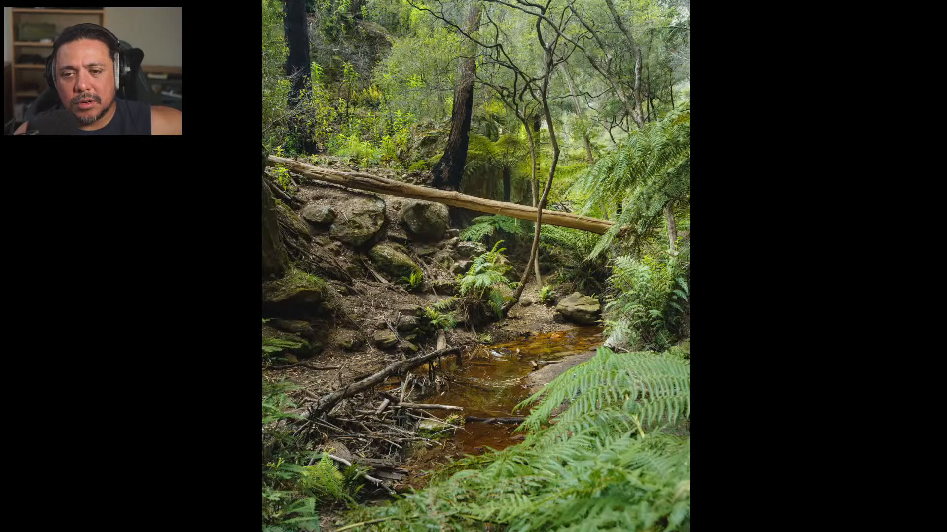